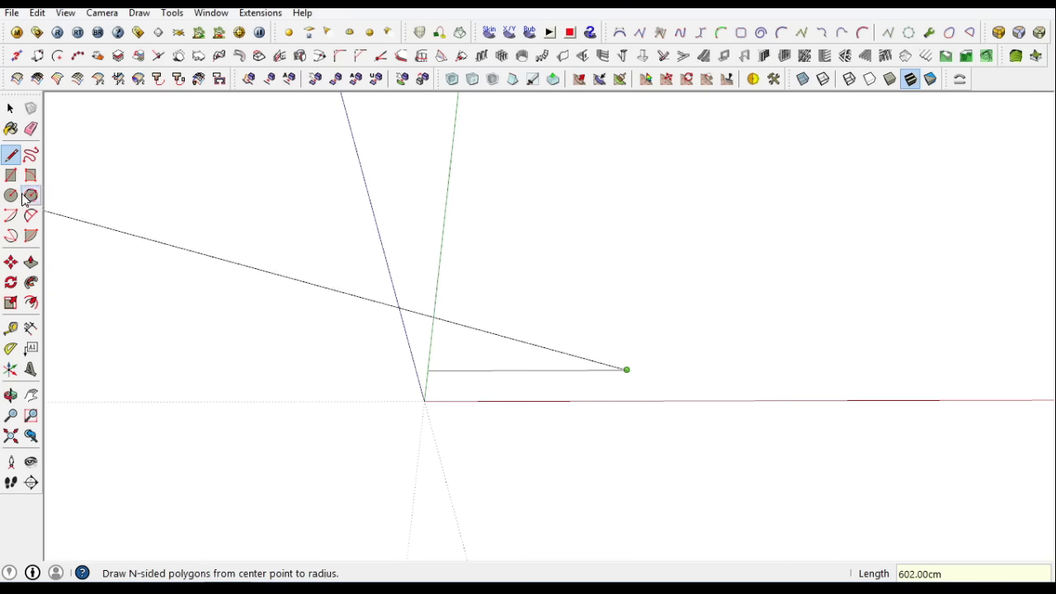
# Draw the first tread rectangle and Move-copy it upward x4 into five stacked strips
pyautogui.click(10, 175)
pyautogui.click(425, 400)
pyautogui.click(629, 371)
pyautogui.click(11, 108)
pyautogui.rightClick(458, 373)
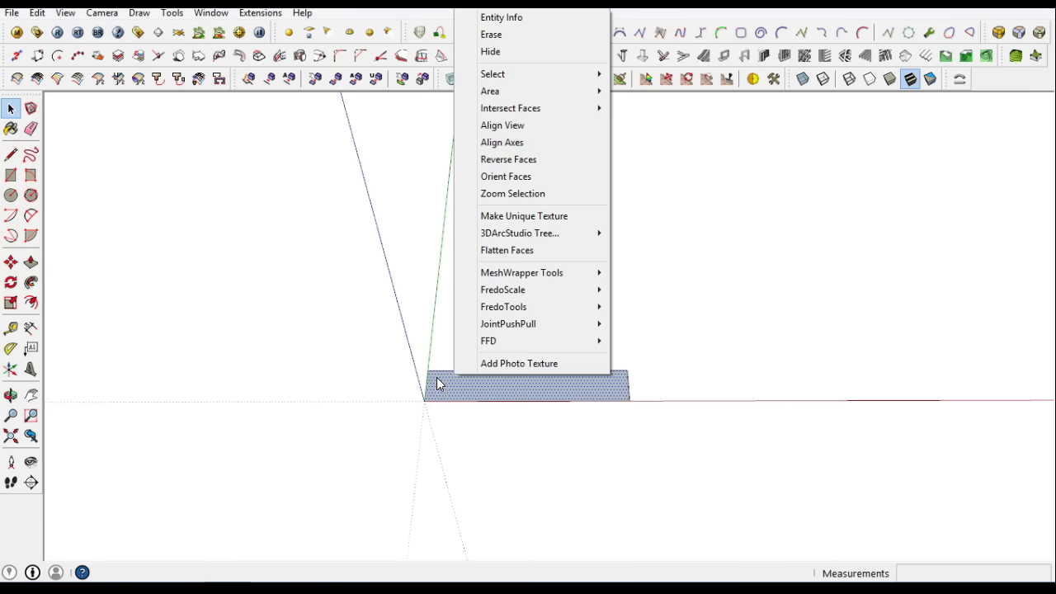
pyautogui.click(438, 370)
pyautogui.click(416, 401)
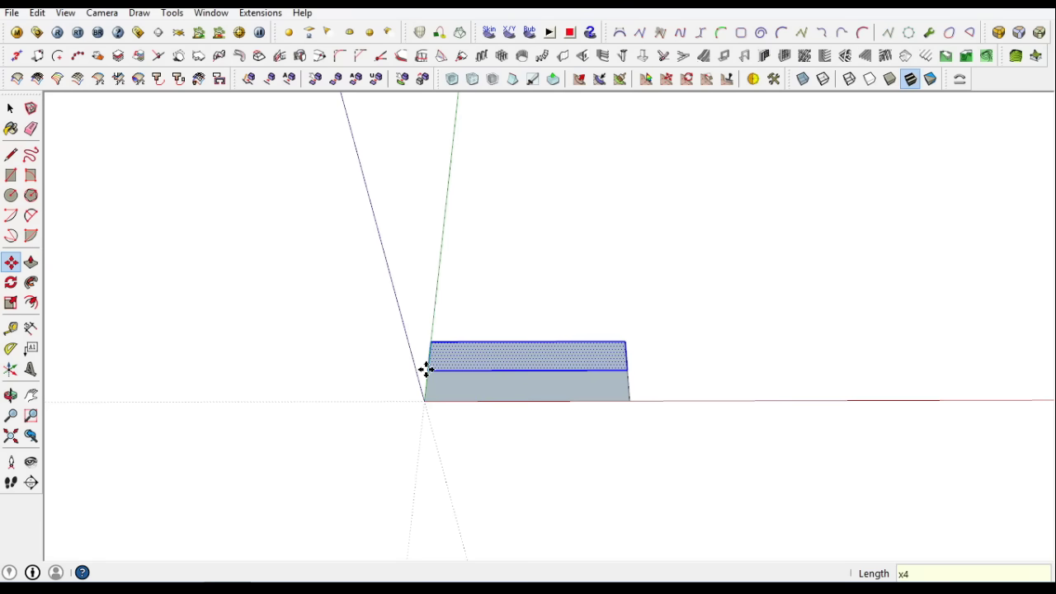
pyautogui.press('Return')
pyautogui.press('space')
# Add the rounded left end, the small newel circle and the tangent banister arc
pyautogui.scroll(3, 464, 353)
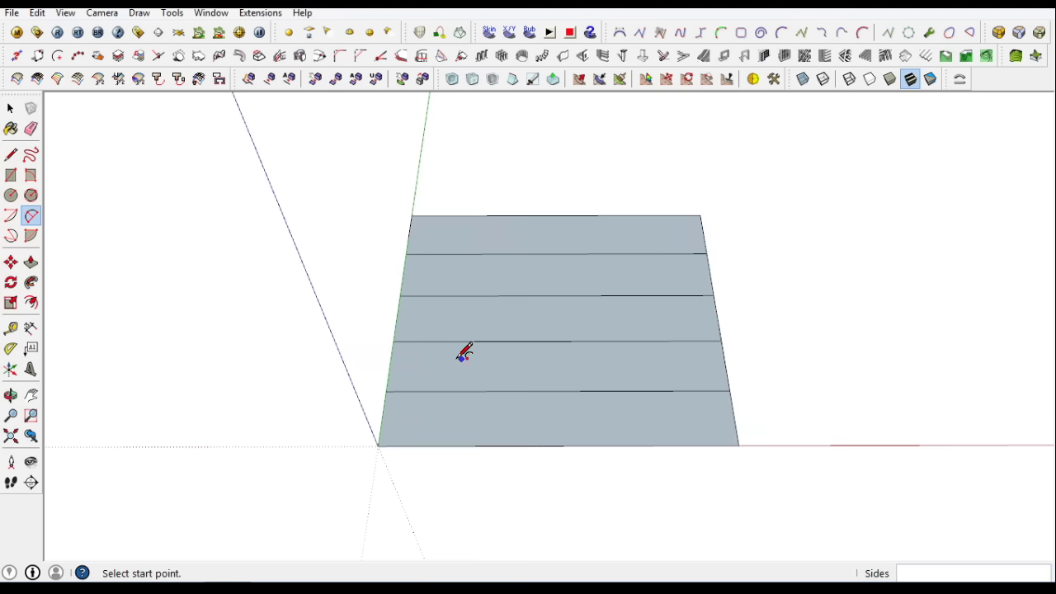
pyautogui.click(315, 364)
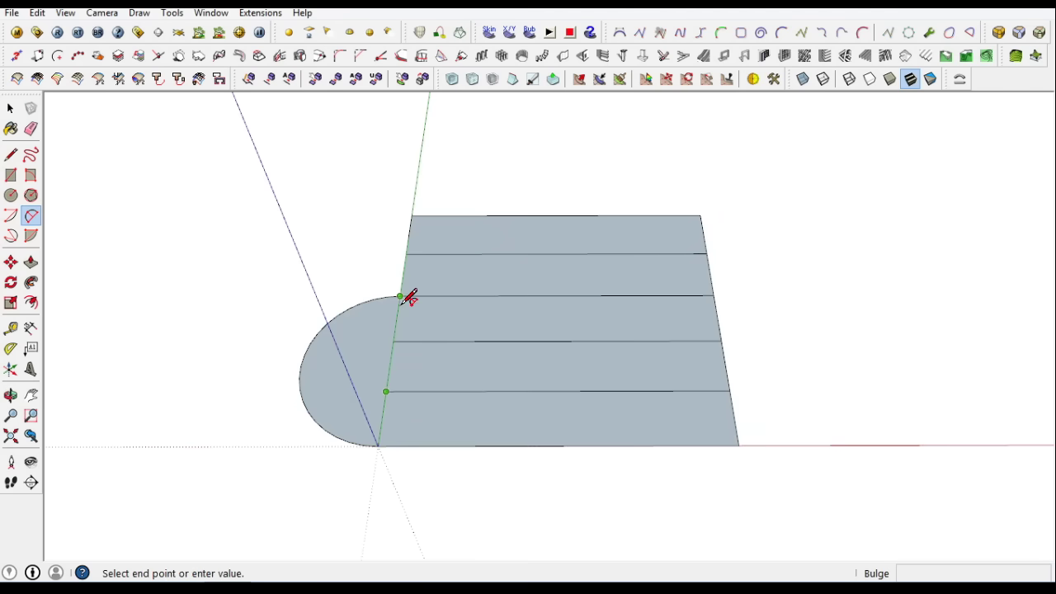
pyautogui.scroll(2, 371, 287)
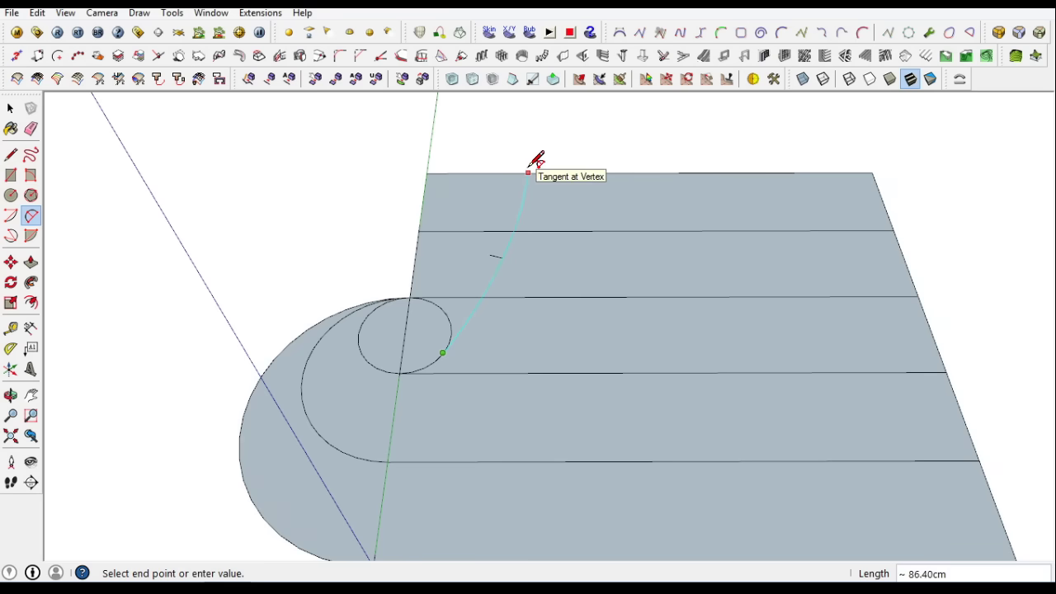
pyautogui.press('space')
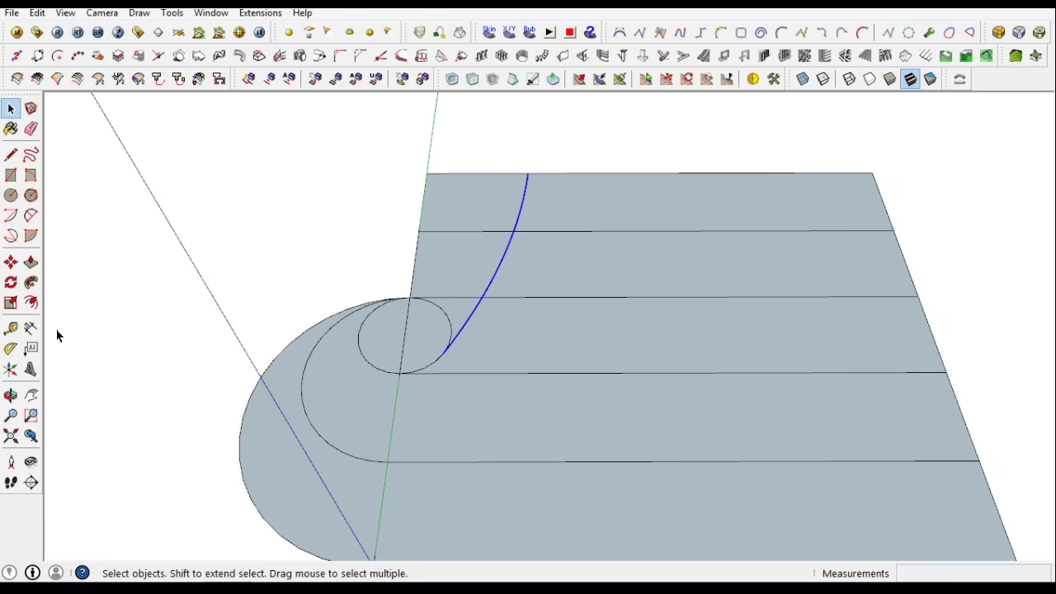
# Offset the banister arc by 10 to form a parallel curve
pyautogui.write('10')
pyautogui.press('Return')
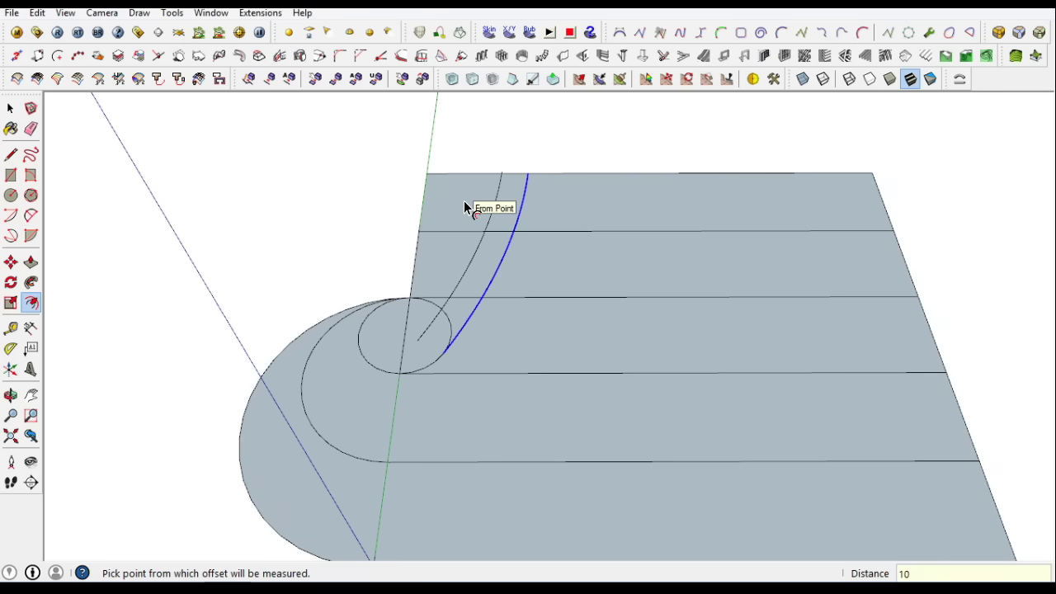
pyautogui.doubleClick(475, 212)
pyautogui.click(15, 110)
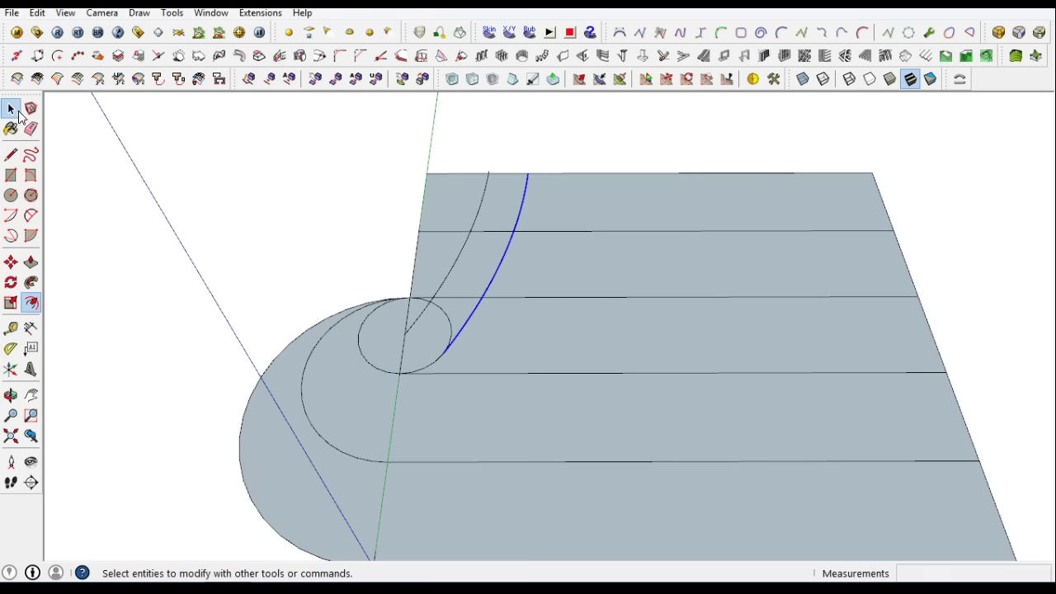
# Erase the leftover edges and face beside the curved banister strip
pyautogui.press('e')
pyautogui.scroll(3, 453, 154)
pyautogui.moveTo(404, 230); pyautogui.dragTo(422, 194)
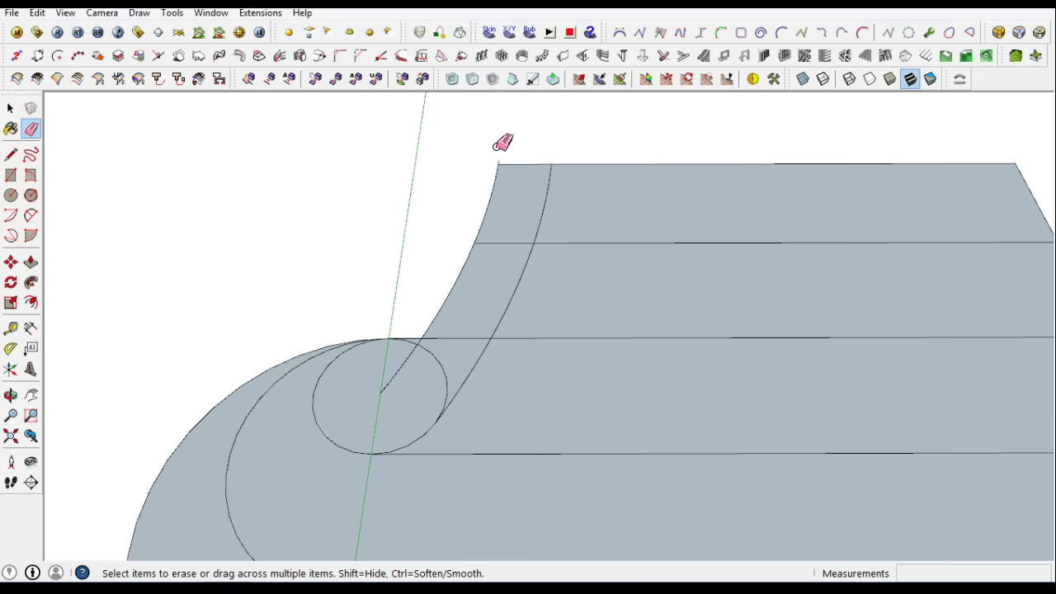
pyautogui.scroll(3, 502, 141)
pyautogui.scroll(-3, 545, 189)
pyautogui.scroll(1, 491, 367)
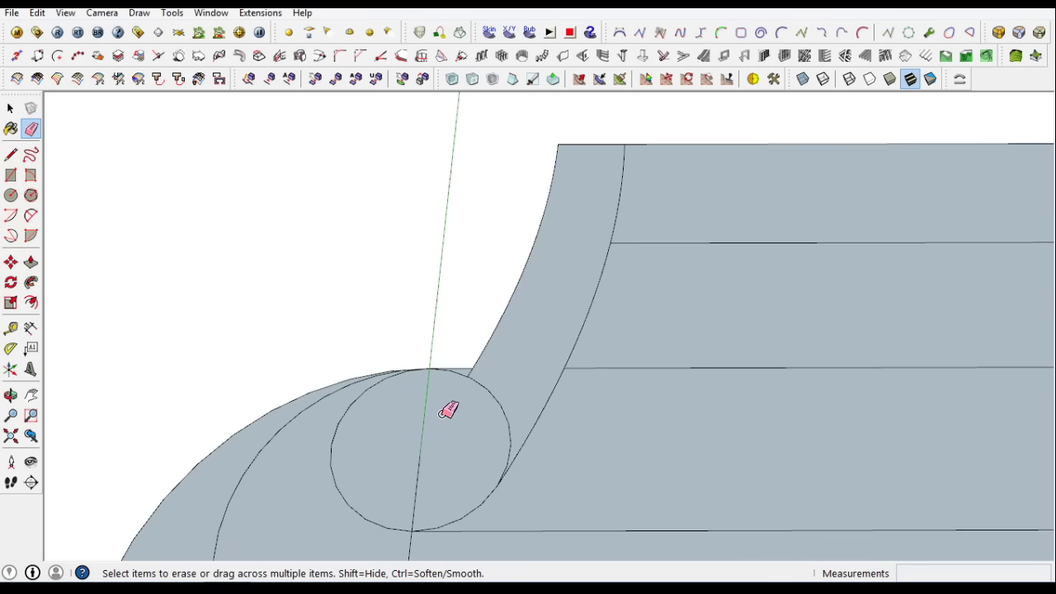
pyautogui.press('e')
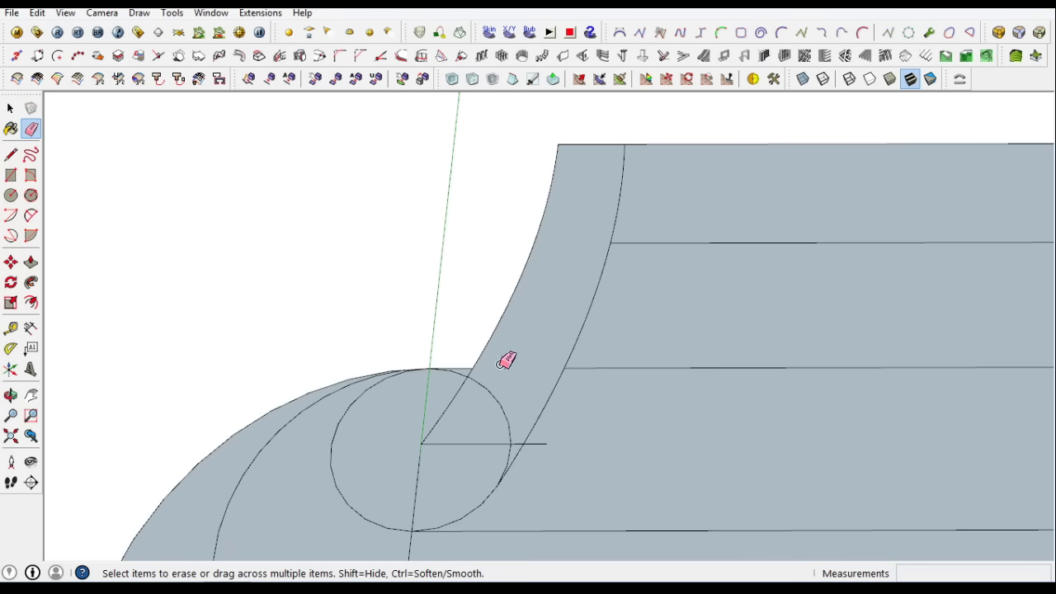
pyautogui.scroll(2, 536, 425)
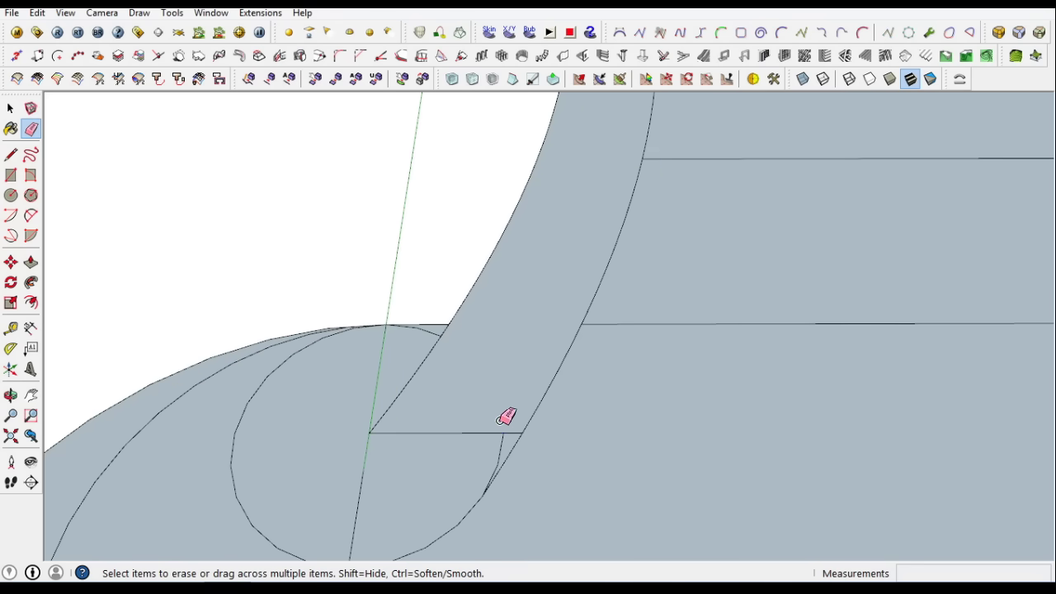
pyautogui.scroll(-2, 491, 358)
pyautogui.scroll(-2, 490, 358)
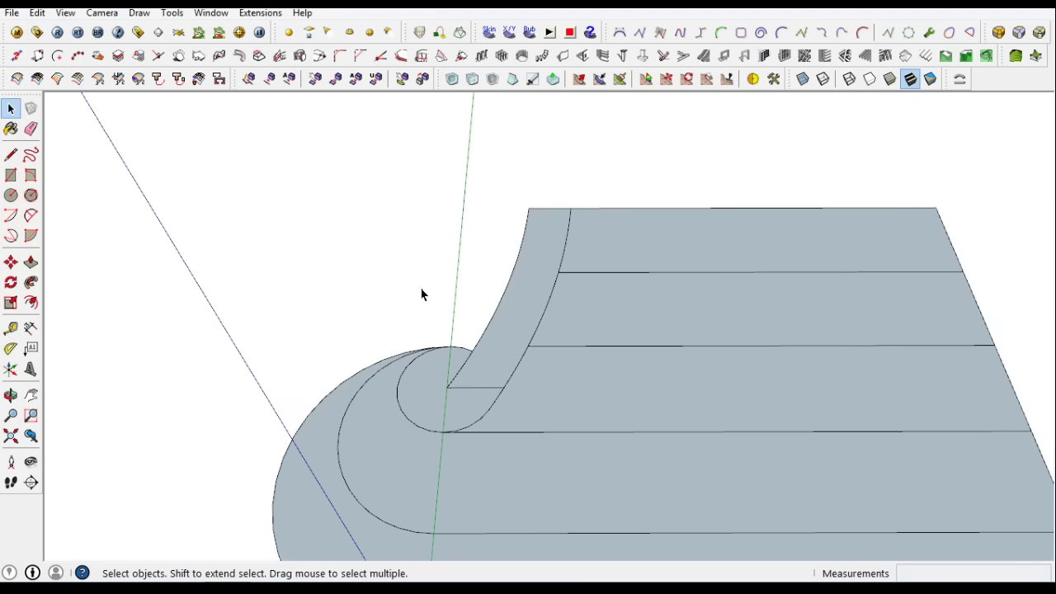
pyautogui.scroll(-3, 420, 295)
# Select the whole plan and pick the lowest tread strip for Push/Pull
pyautogui.hotkey('ctrl', 'a')
pyautogui.press('p')
pyautogui.scroll(1, 499, 353)
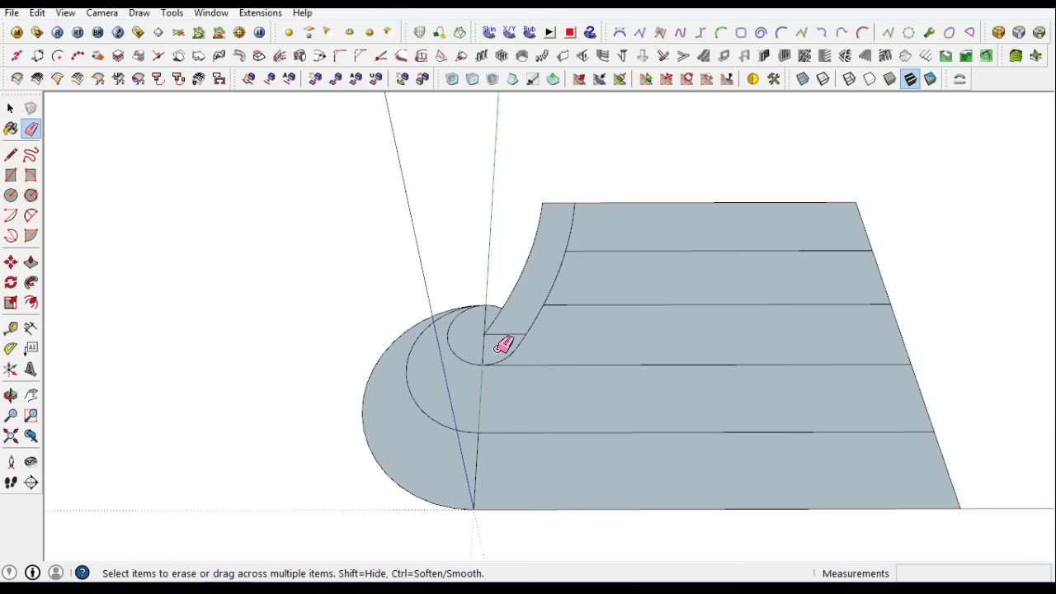
pyautogui.click(30, 261)
pyautogui.click(507, 460)
# Extrude the lowest strip 16.5 cm and raise the other strips into rising steps
pyautogui.write('16.5')
pyautogui.press('Return')
pyautogui.moveTo(494, 404)
pyautogui.mouseDown(button='middle')
pyautogui.moveTo(566, 337)
pyautogui.moveTo(473, 403)
pyautogui.moveTo(500, 328)
pyautogui.mouseUp(button='middle')
pyautogui.click(500, 328)
pyautogui.click(502, 328)
pyautogui.click(688, 429)
pyautogui.click(710, 433)
pyautogui.click(808, 490)
# Apply Orient Faces so all staircase faces point the same way
pyautogui.click(837, 348)
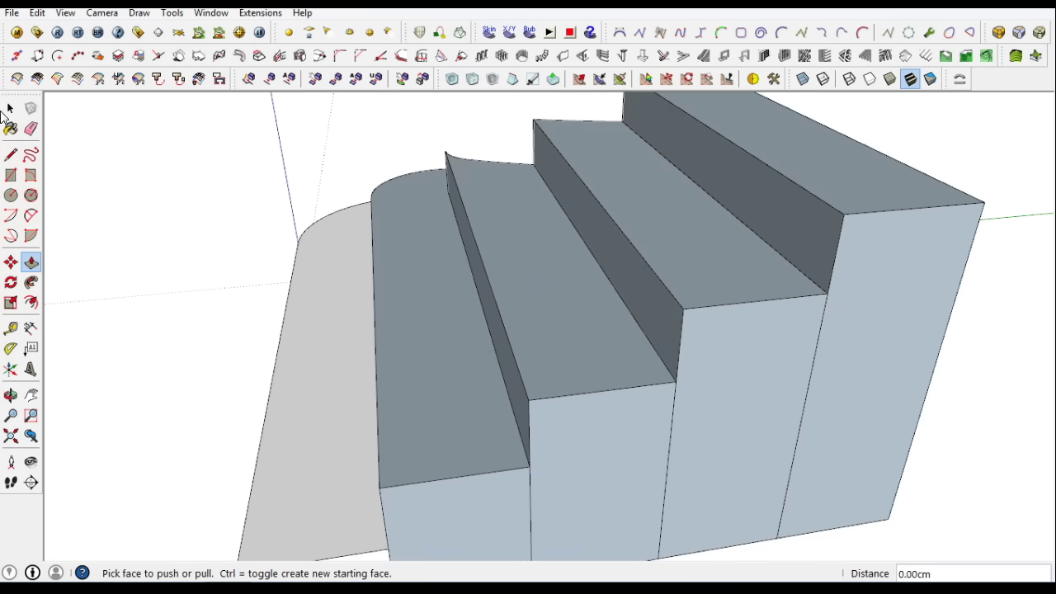
pyautogui.press('space')
pyautogui.click(583, 306)
pyautogui.rightClick(416, 218)
pyautogui.click(503, 386)
pyautogui.moveTo(503, 390)
pyautogui.mouseDown(button='middle')
pyautogui.moveTo(924, 514)
pyautogui.moveTo(485, 405)
pyautogui.moveTo(566, 283)
pyautogui.moveTo(462, 273)
pyautogui.mouseUp(button='middle')
# Raise the lower left flange face by 49.50 cm
pyautogui.click(10, 108)
pyautogui.tripleClick(410, 267)
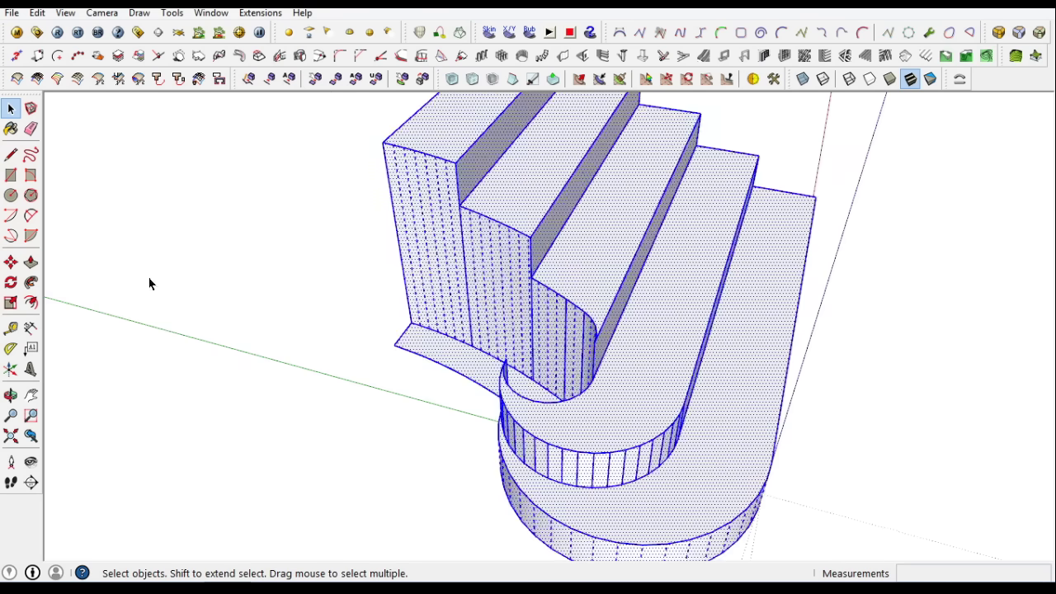
pyautogui.press('p')
pyautogui.click(448, 361)
pyautogui.click(471, 215)
pyautogui.moveTo(471, 214); pyautogui.dragTo(575, 404, button='middle')
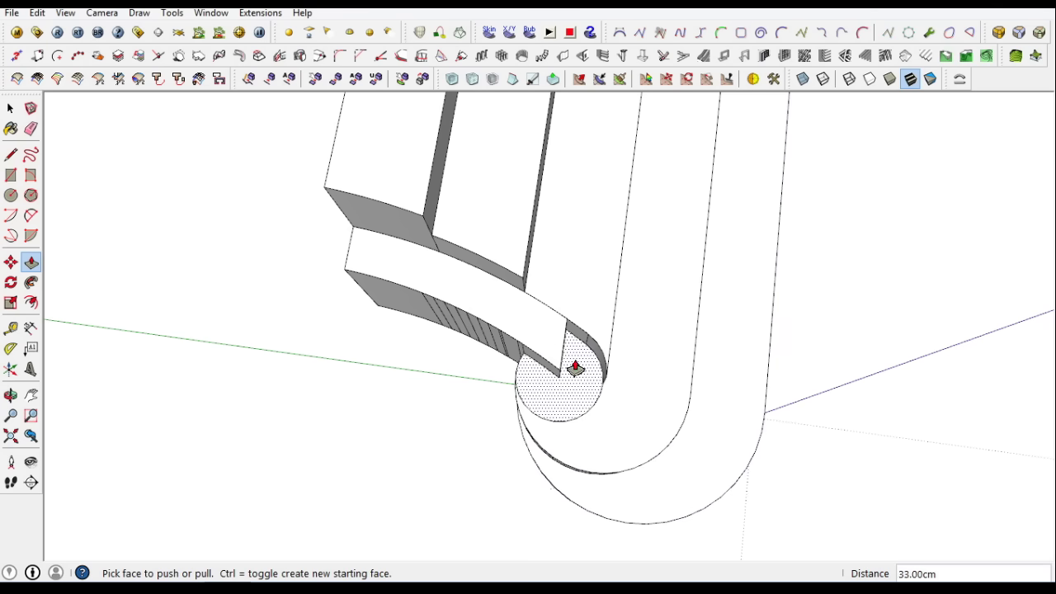
pyautogui.moveTo(576, 367); pyautogui.dragTo(234, 127, button='middle')
pyautogui.scroll(3, 483, 342)
# Raise the newel half-cylinder 10 cm and pull the curved banister face up into a tall wall
pyautogui.click(483, 342)
pyautogui.write('10')
pyautogui.press('Return')
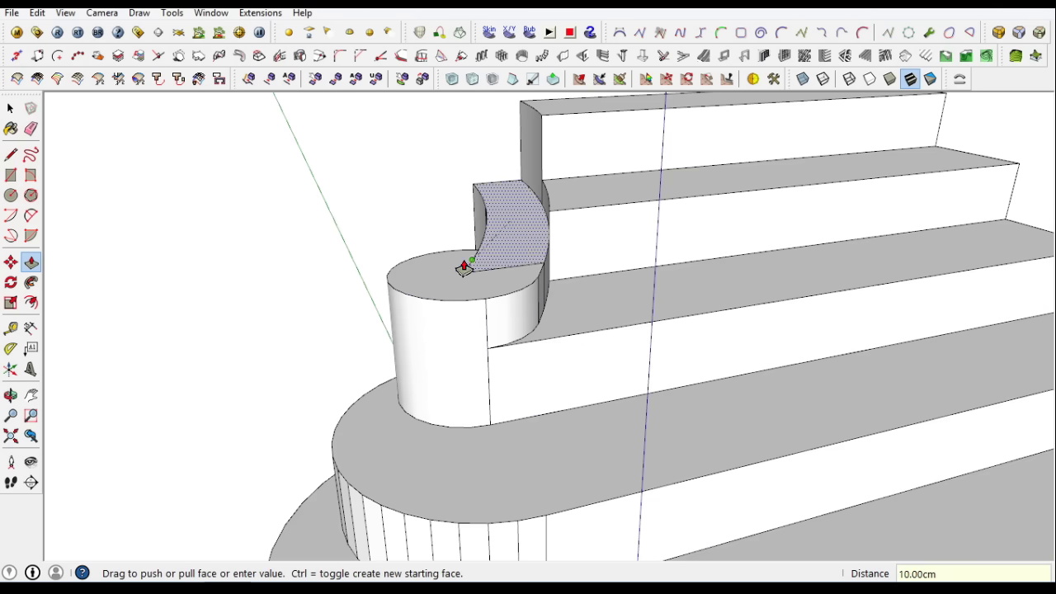
pyautogui.click(540, 176)
pyautogui.click(539, 141)
pyautogui.click(636, 193)
pyautogui.moveTo(636, 193); pyautogui.dragTo(533, 346, button='middle')
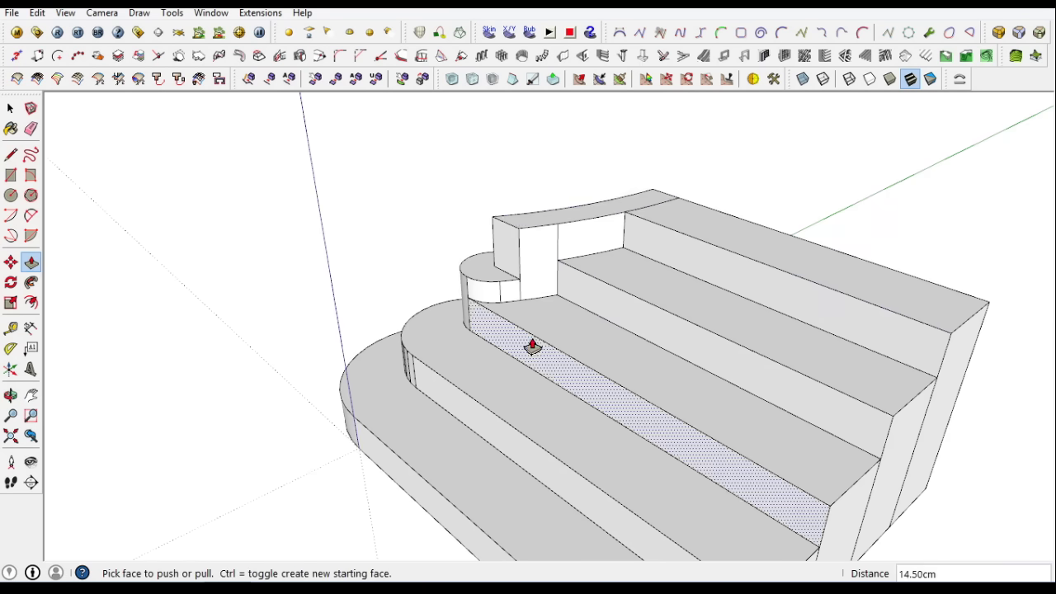
pyautogui.click(575, 210)
# Select the entire staircase and bring up its context menu to group it
pyautogui.scroll(-3, 297, 235)
pyautogui.tripleClick(509, 318)
pyautogui.rightClick(509, 318)
pyautogui.click(544, 305)
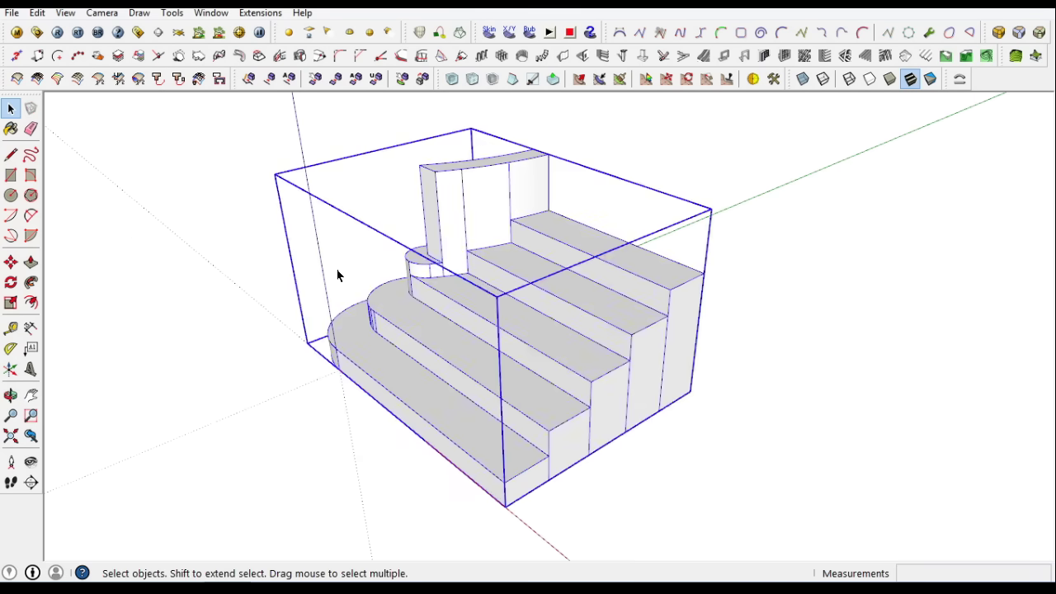
# Group the staircase and extrude a sloped outline into a block over the stairs
pyautogui.click(338, 275)
pyautogui.click(11, 155)
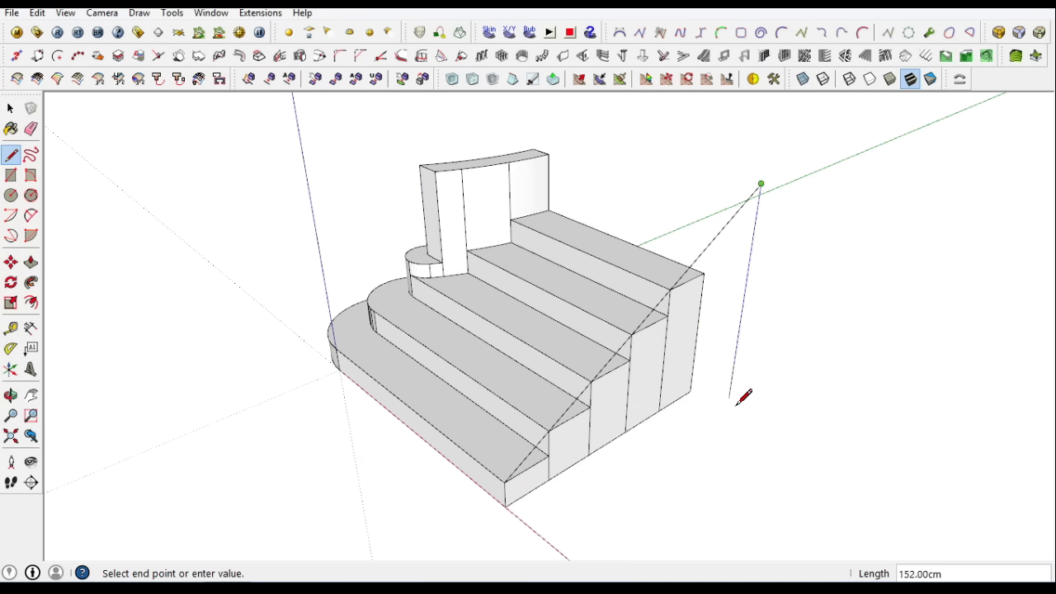
pyautogui.click(505, 478)
pyautogui.press('p')
pyautogui.click(724, 271)
pyautogui.click(360, 231)
# Select the whole sloped block and move it up 10
pyautogui.click(13, 110)
pyautogui.rightClick(636, 217)
pyautogui.click(733, 294)
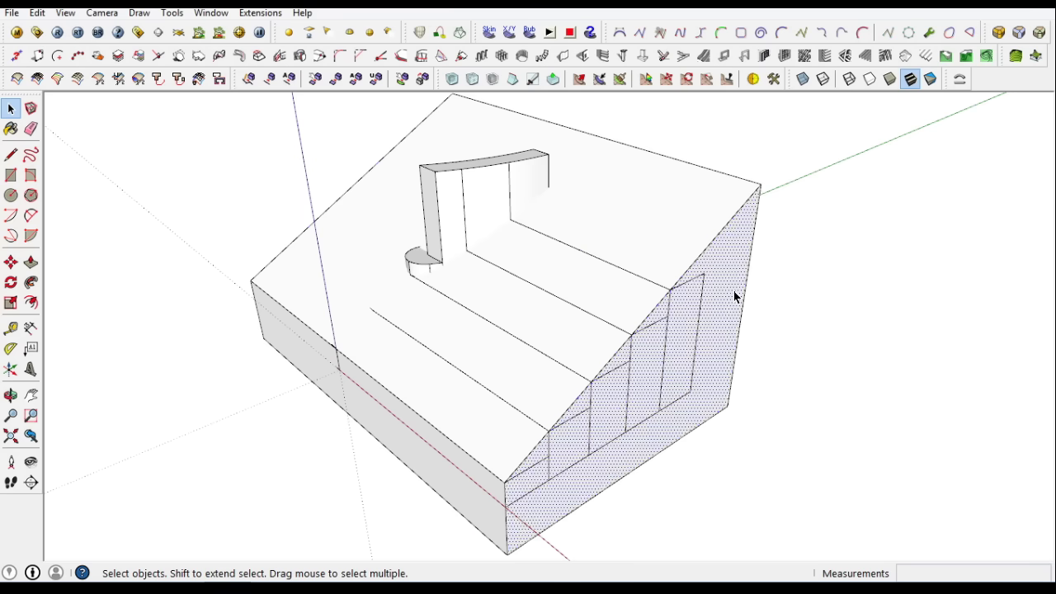
pyautogui.click(658, 248)
pyautogui.click(480, 245)
pyautogui.write('10')
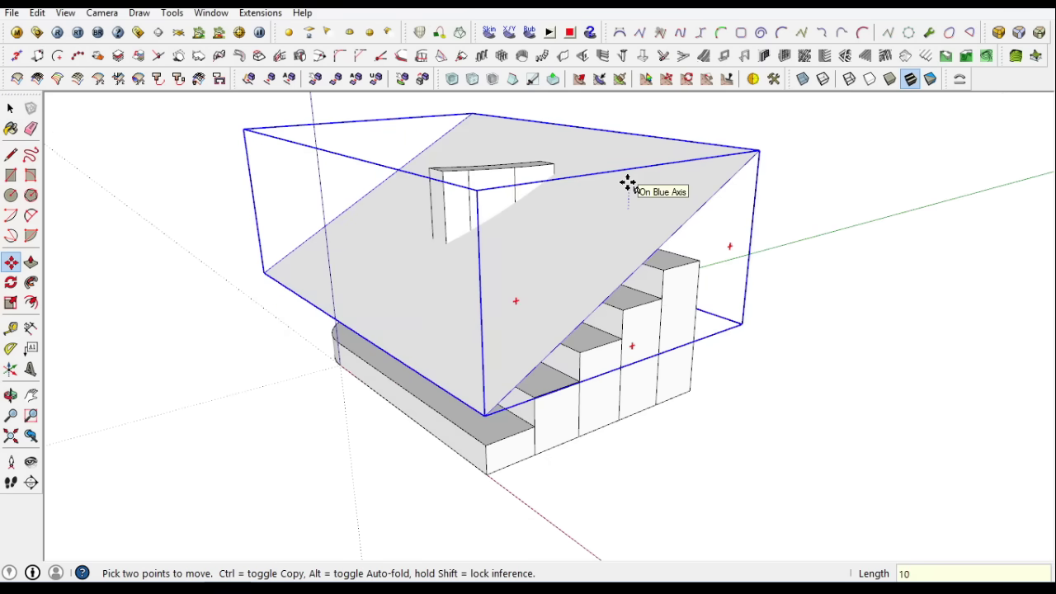
pyautogui.press('Return')
# Cut the sloped face and paste it back in place
pyautogui.click(11, 108)
pyautogui.click(37, 12)
pyautogui.click(65, 72)
pyautogui.click(37, 12)
pyautogui.click(66, 118)
# Intersect the sloped face with the stairs and wall, then group it
pyautogui.tripleClick(506, 203)
pyautogui.rightClick(507, 203)
pyautogui.click(736, 289)
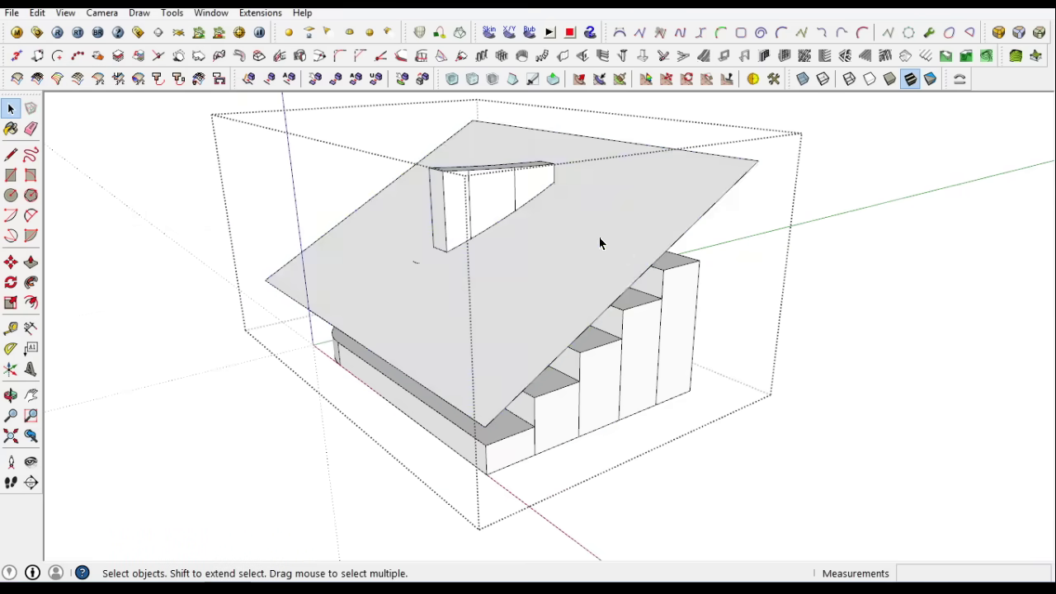
pyautogui.click(599, 239)
pyautogui.rightClick(600, 239)
pyautogui.click(660, 322)
# Hide the unwanted wall face so the banister becomes a sloping handrail
pyautogui.moveTo(660, 328); pyautogui.dragTo(789, 212, button='middle')
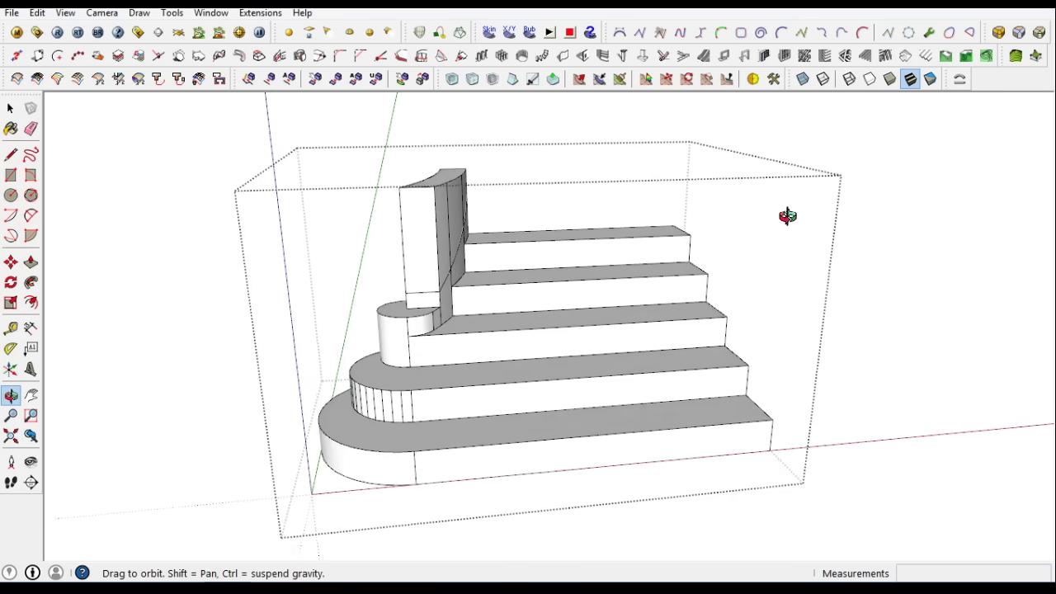
pyautogui.scroll(3, 504, 170)
pyautogui.rightClick(445, 198)
pyautogui.click(550, 181)
pyautogui.moveTo(681, 266); pyautogui.dragTo(618, 264, button='middle')
pyautogui.scroll(-5, 618, 264)
pyautogui.moveTo(739, 477); pyautogui.dragTo(858, 394, button='middle')
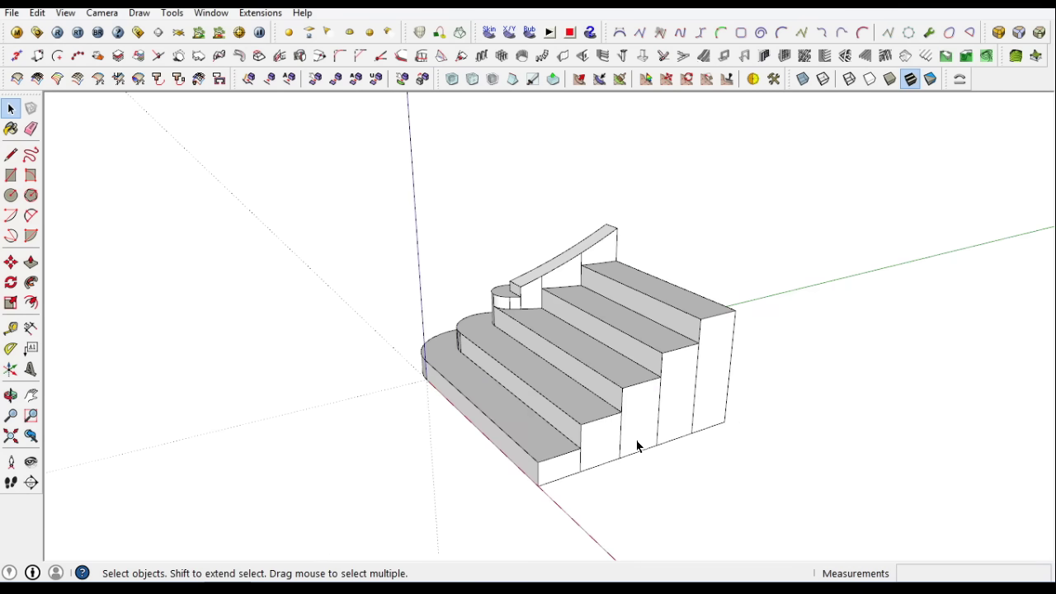
pyautogui.click(641, 438)
pyautogui.scroll(3, 642, 438)
pyautogui.moveTo(534, 473)
pyautogui.mouseDown(button='middle')
pyautogui.moveTo(759, 358)
pyautogui.moveTo(641, 273)
pyautogui.moveTo(314, 276)
pyautogui.moveTo(574, 391)
pyautogui.mouseUp(button='middle')
pyautogui.moveTo(573, 391)
pyautogui.mouseDown()
pyautogui.moveTo(702, 206)
pyautogui.moveTo(330, 272)
pyautogui.mouseUp()
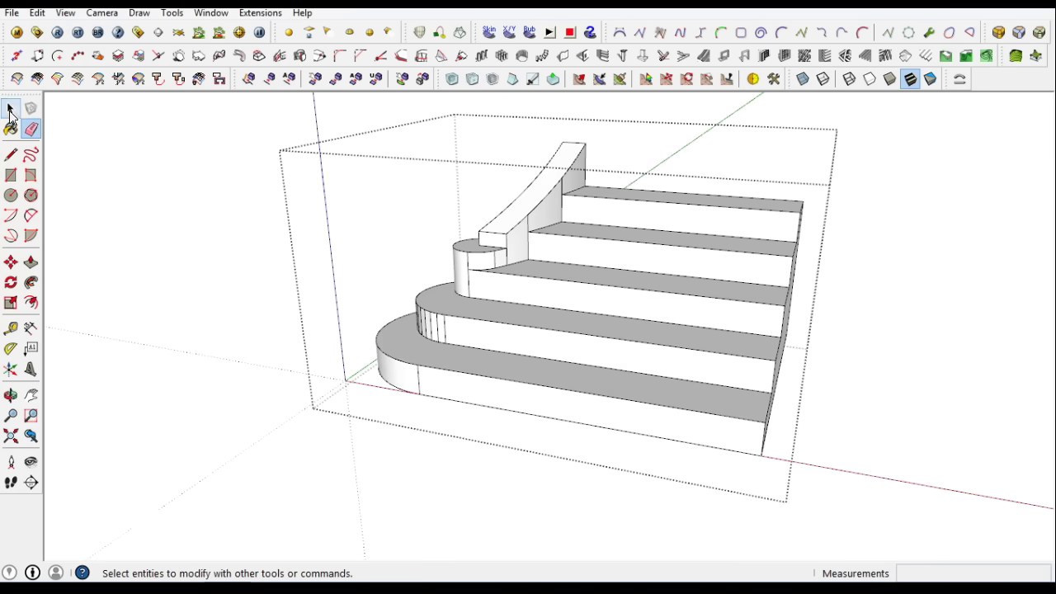
# Save the current view as Scene 1
pyautogui.click(10, 108)
pyautogui.moveTo(495, 273); pyautogui.dragTo(561, 264, button='middle')
pyautogui.click(65, 13)
pyautogui.click(239, 256)
pyautogui.moveTo(622, 495)
pyautogui.mouseDown(button='middle')
pyautogui.moveTo(394, 366)
pyautogui.moveTo(513, 169)
pyautogui.mouseUp(button='middle')
pyautogui.press('l')
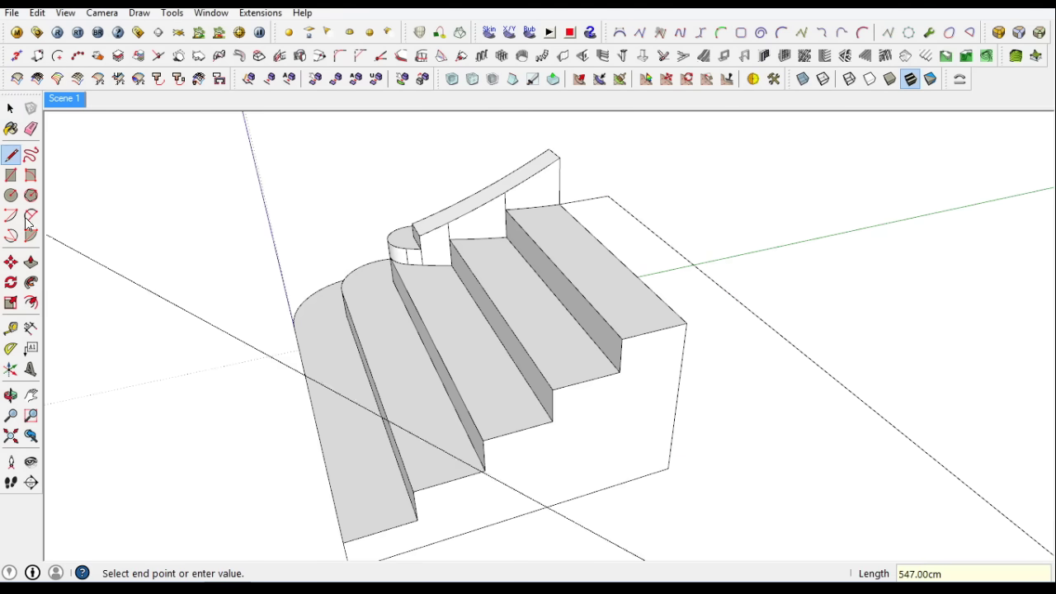
# Draw the tread strip rectangle at the top stair corner and make it a component
pyautogui.press('r')
pyautogui.click(559, 203)
pyautogui.scroll(-3, 487, 235)
pyautogui.click(11, 108)
pyautogui.scroll(3, 547, 236)
pyautogui.click(547, 236)
pyautogui.rightClick(547, 190)
pyautogui.click(656, 368)
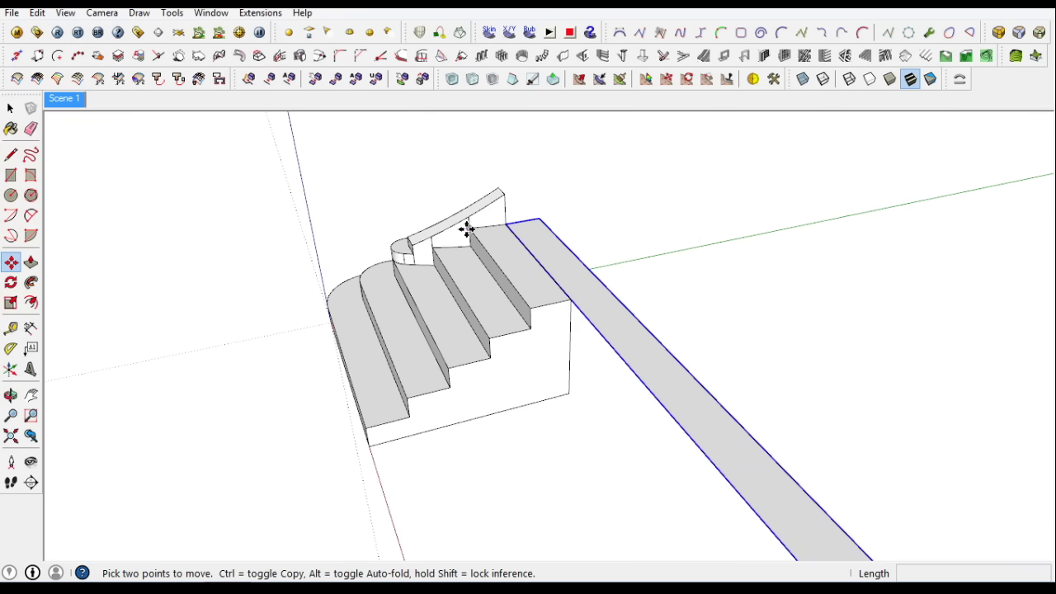
# Copy the strip 16.5 upward and place further copies alongside it
pyautogui.scroll(3, 495, 231)
pyautogui.click(602, 349)
pyautogui.write('.5')
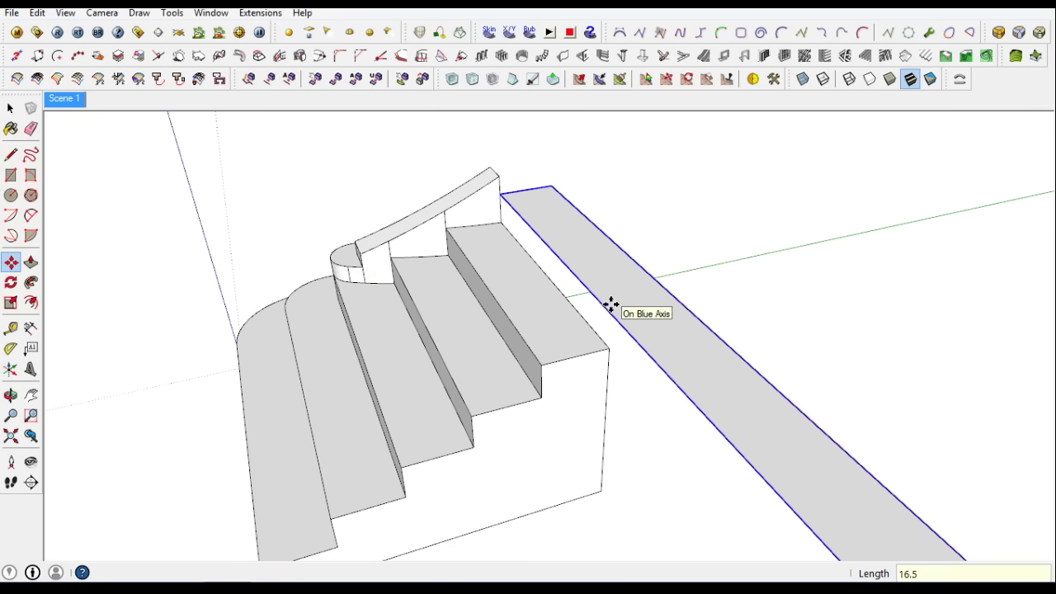
pyautogui.press('Return')
pyautogui.keyDown('ctrl'); pyautogui.click(573, 193); pyautogui.keyUp('ctrl')
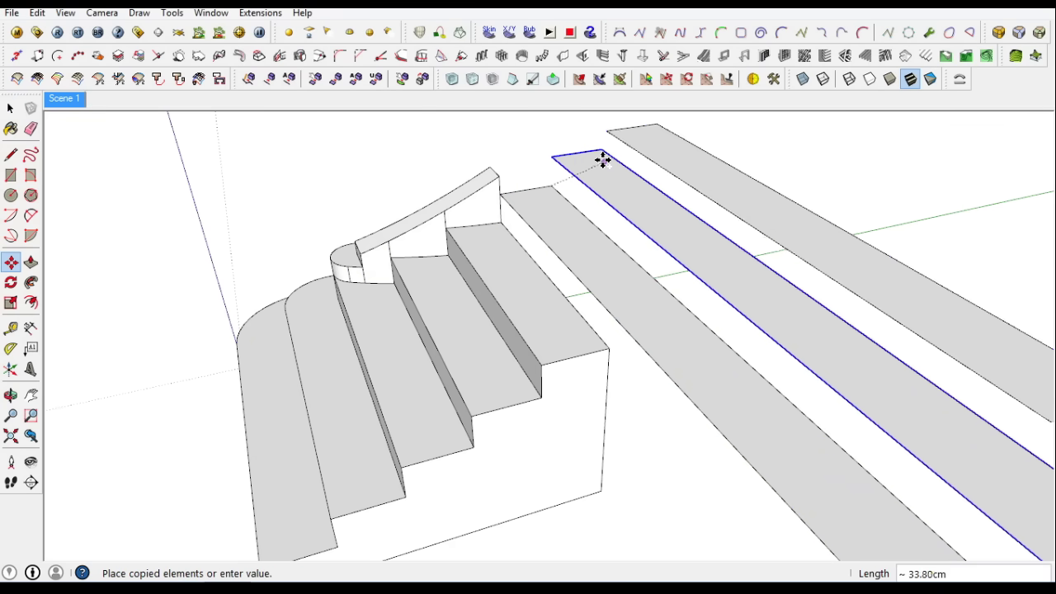
pyautogui.scroll(-2, 601, 170)
pyautogui.click(590, 206)
pyautogui.click(597, 191)
# Copy the selected outer strips repeatedly to extend the rising row of treads
pyautogui.press('space')
pyautogui.scroll(-2, 88, 148)
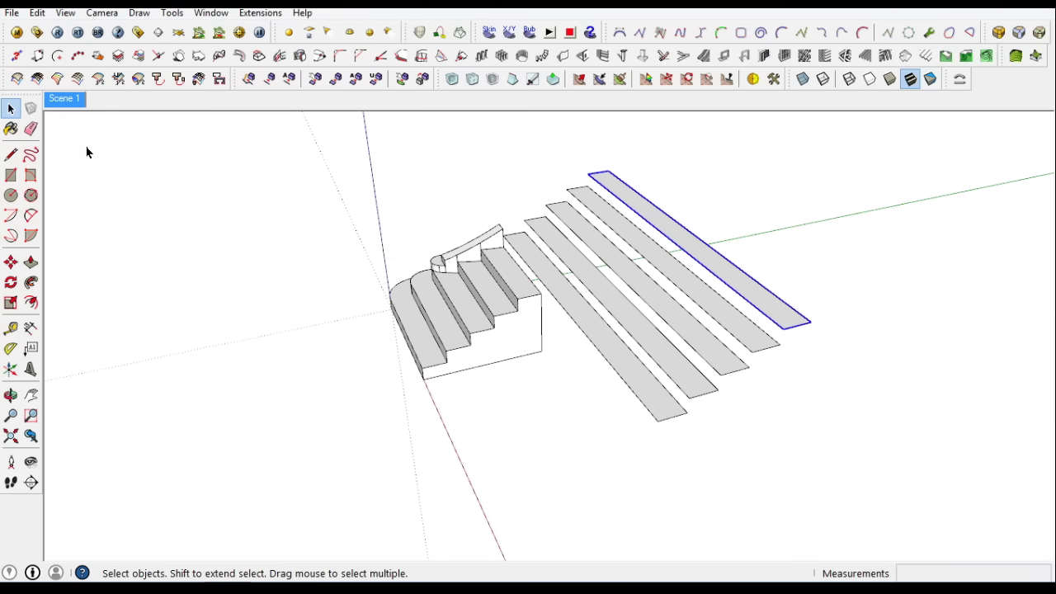
pyautogui.keyDown('ctrl'); pyautogui.click(657, 382); pyautogui.keyUp('ctrl')
pyautogui.click(794, 309)
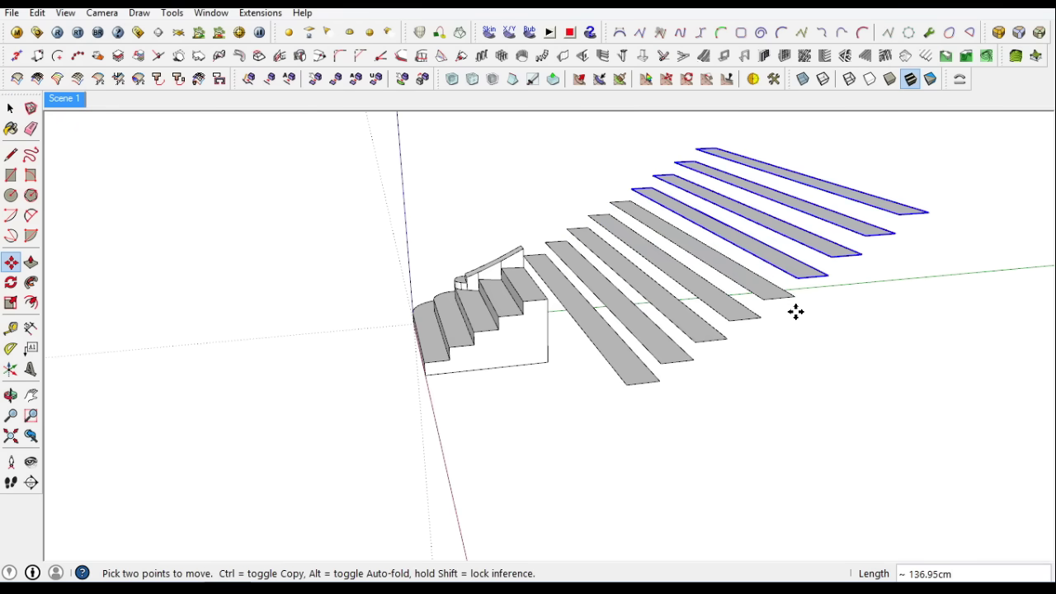
pyautogui.keyDown('ctrl'); pyautogui.click(794, 308); pyautogui.keyUp('ctrl')
pyautogui.scroll(-2, 788, 326)
pyautogui.click(842, 264)
pyautogui.keyDown('ctrl'); pyautogui.click(841, 264); pyautogui.keyUp('ctrl')
pyautogui.click(936, 212)
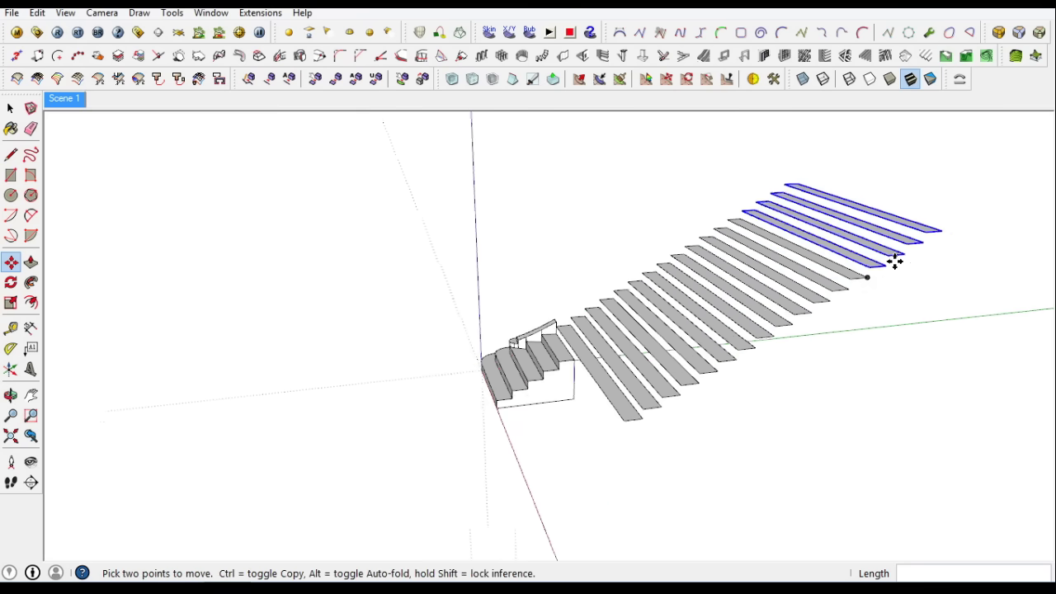
pyautogui.scroll(-2, 896, 259)
pyautogui.keyDown('ctrl'); pyautogui.click(954, 224); pyautogui.keyUp('ctrl')
pyautogui.click(1025, 183)
# Select all strips except the stairs and Push/Pull them down into solid step blocks
pyautogui.press('space')
pyautogui.moveTo(1026, 183); pyautogui.dragTo(770, 369, button='middle')
pyautogui.scroll(3, 501, 366)
pyautogui.moveTo(502, 366)
pyautogui.mouseDown(button='middle')
pyautogui.moveTo(697, 418)
pyautogui.moveTo(671, 396)
pyautogui.mouseUp(button='middle')
pyautogui.moveTo(671, 396); pyautogui.dragTo(40, 271)
pyautogui.click(30, 262)
pyautogui.click(660, 396)
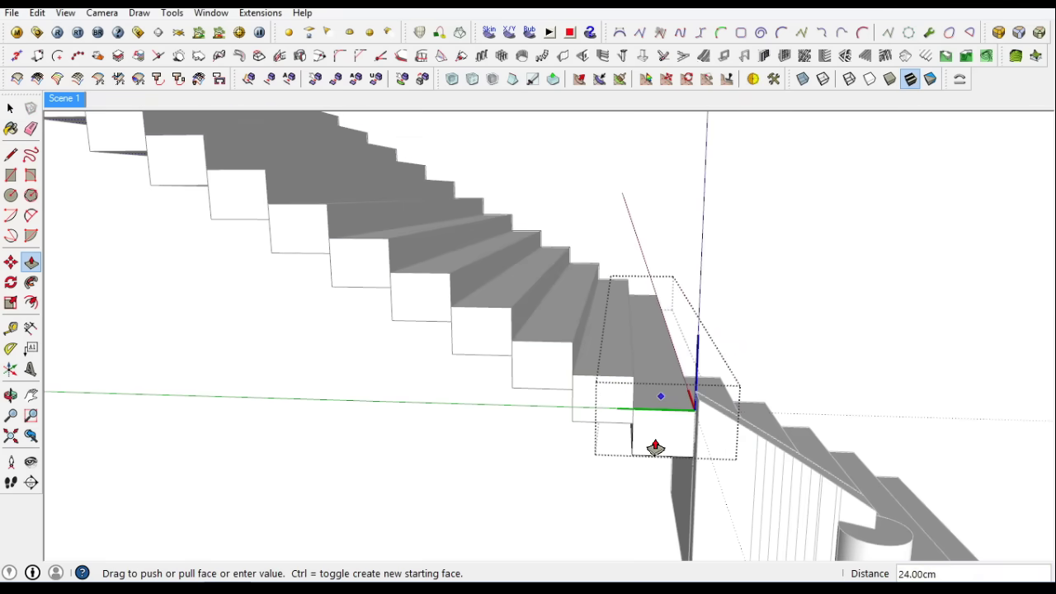
pyautogui.write('0')
pyautogui.press('Return')
pyautogui.press('space')
pyautogui.moveTo(655, 447); pyautogui.dragTo(630, 524, button='middle')
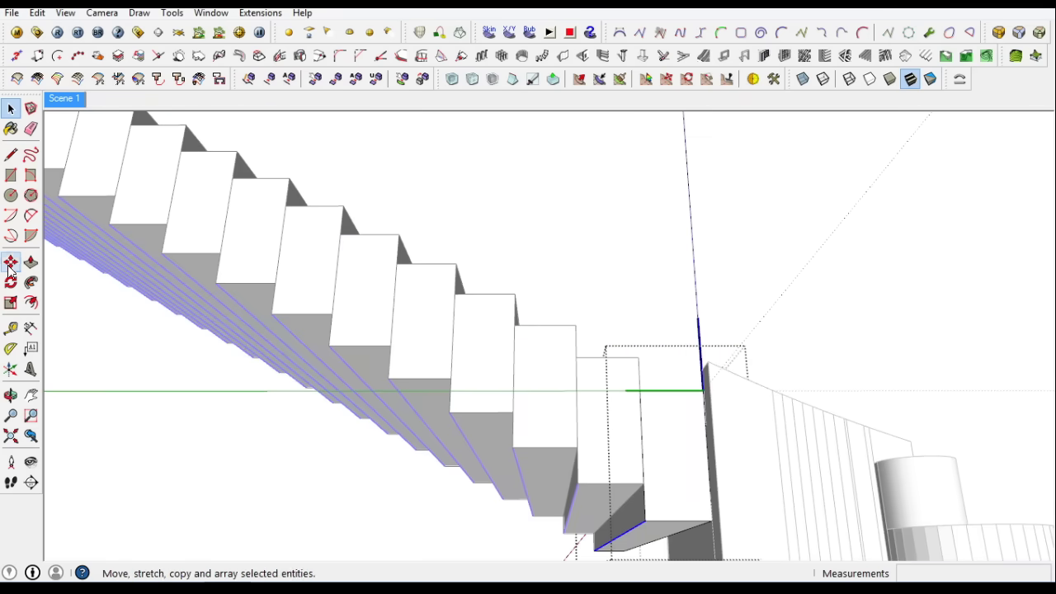
pyautogui.click(642, 514)
pyautogui.press('space')
# Select the entire connected stair flight and make it a single group
pyautogui.moveTo(490, 542); pyautogui.dragTo(564, 410, button='middle')
pyautogui.tripleClick(468, 498)
pyautogui.rightClick(489, 414)
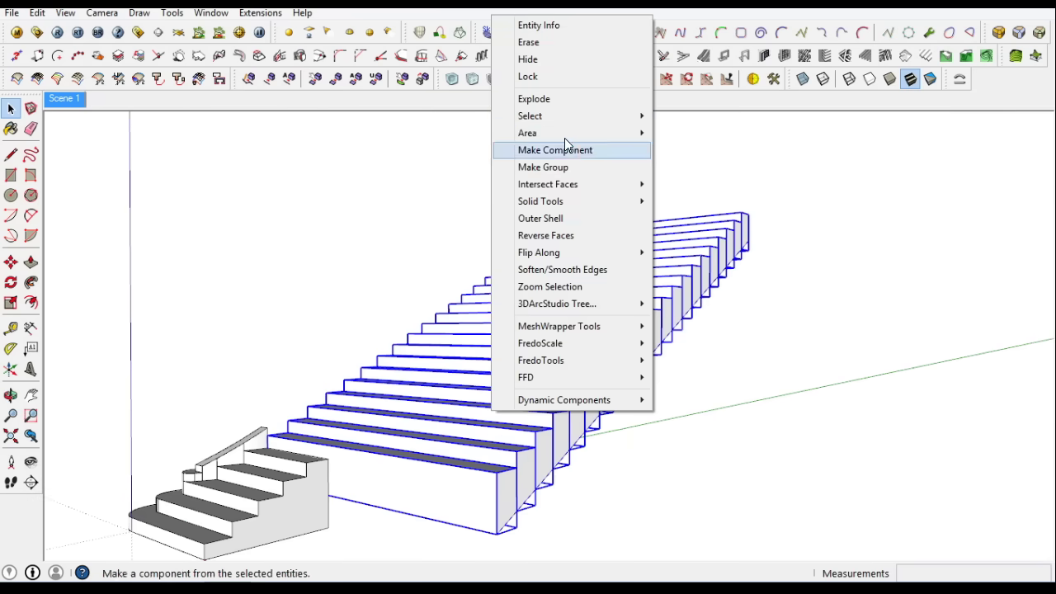
pyautogui.click(585, 149)
pyautogui.press('e')
pyautogui.moveTo(566, 377); pyautogui.dragTo(454, 464, button='middle')
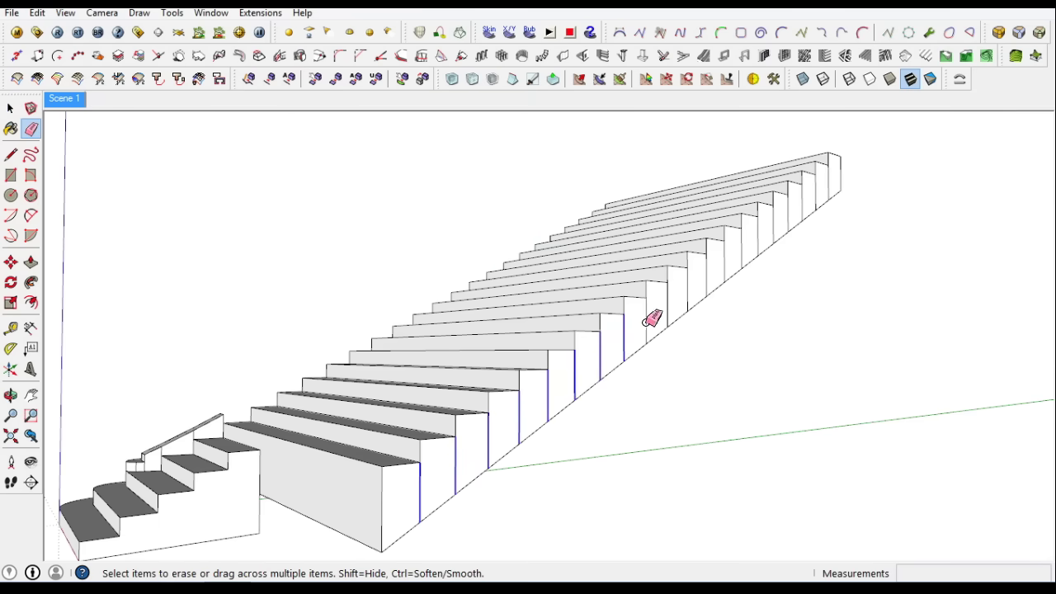
pyautogui.moveTo(775, 219)
pyautogui.mouseDown(button='middle')
pyautogui.moveTo(922, 434)
pyautogui.moveTo(759, 515)
pyautogui.mouseUp(button='middle')
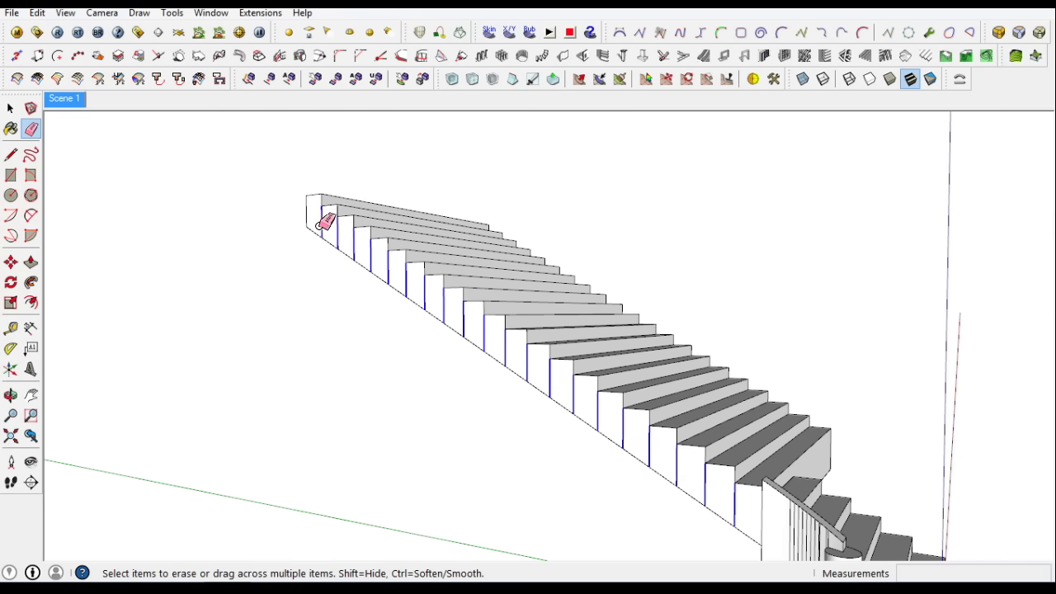
pyautogui.click(10, 108)
pyautogui.scroll(-3, 618, 349)
pyautogui.tripleClick(589, 330)
pyautogui.rightClick(614, 318)
pyautogui.click(684, 298)
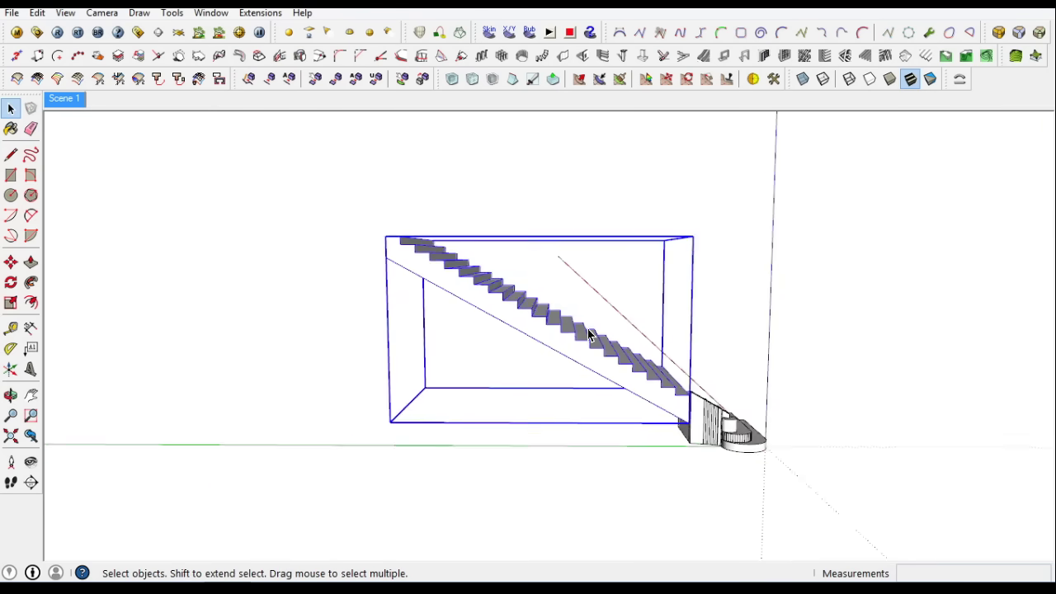
# Copy the flight's underside line up along the step nosings
pyautogui.moveTo(684, 298); pyautogui.dragTo(556, 394, button='middle')
pyautogui.doubleClick(387, 283)
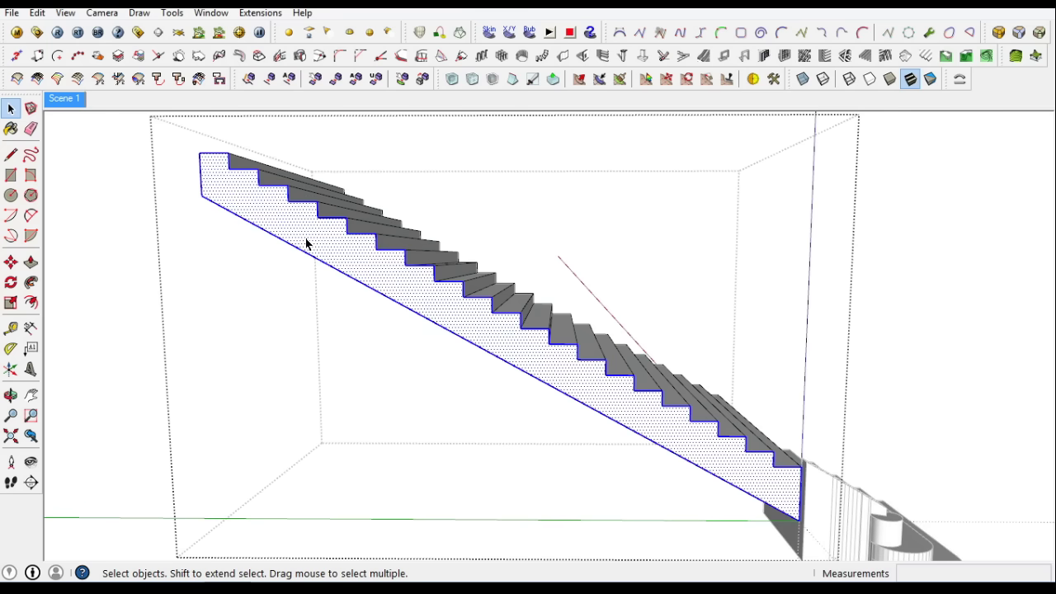
pyautogui.click(99, 190)
pyautogui.moveTo(246, 191); pyautogui.dragTo(811, 472, button='middle')
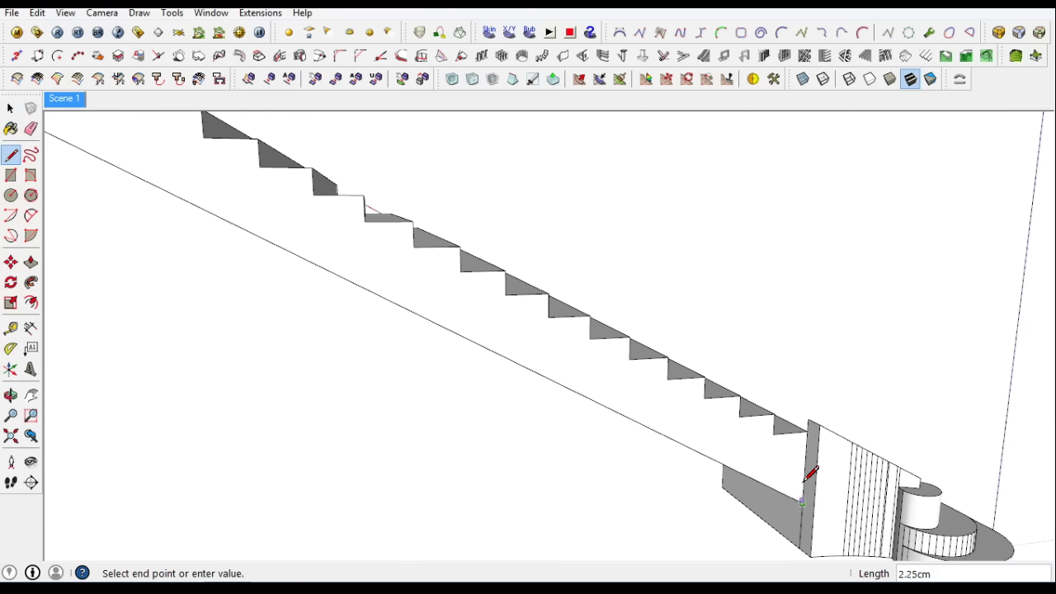
pyautogui.press('space')
pyautogui.click(586, 370)
pyautogui.press('ctrl')
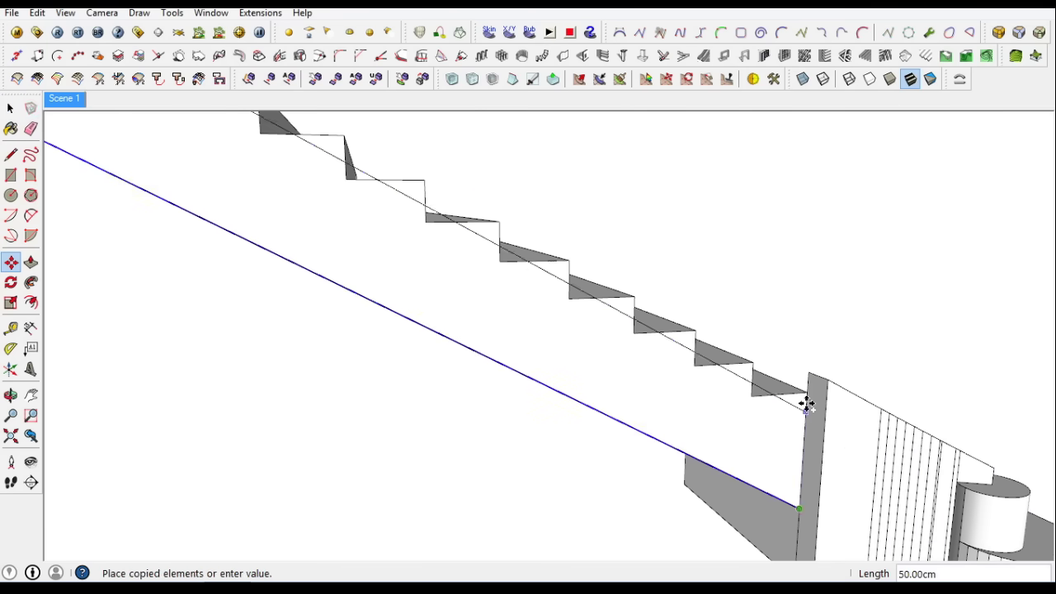
pyautogui.click(803, 401)
pyautogui.scroll(-3, 587, 368)
# Push/Pull the flight's side face out 15 cm to form the stringer
pyautogui.press('l')
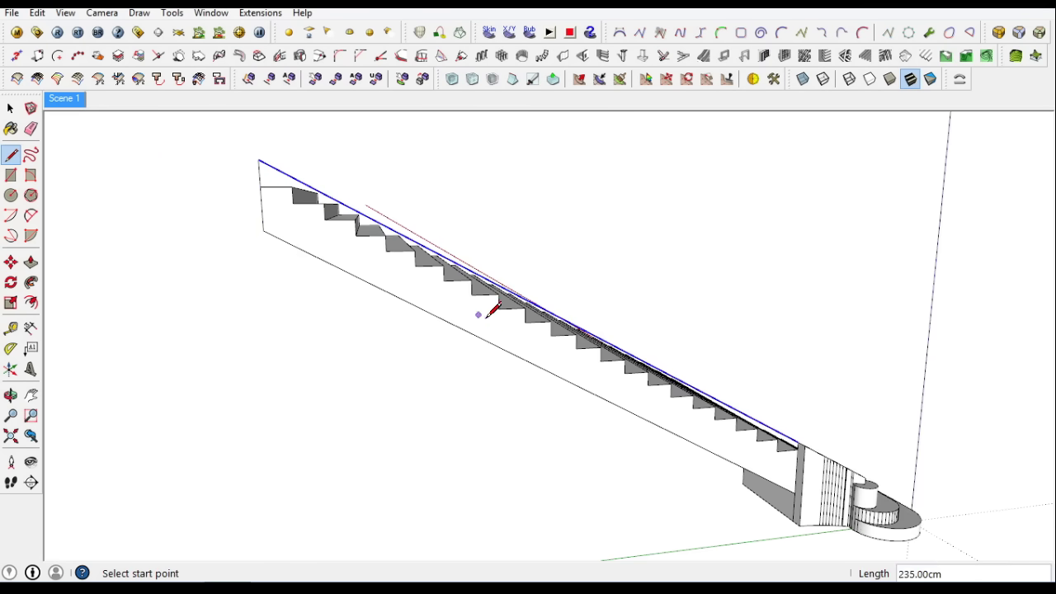
pyautogui.moveTo(493, 310); pyautogui.dragTo(485, 313, button='middle')
pyautogui.scroll(3, 842, 429)
pyautogui.press('p')
pyautogui.moveTo(111, 283); pyautogui.dragTo(371, 410, button='middle')
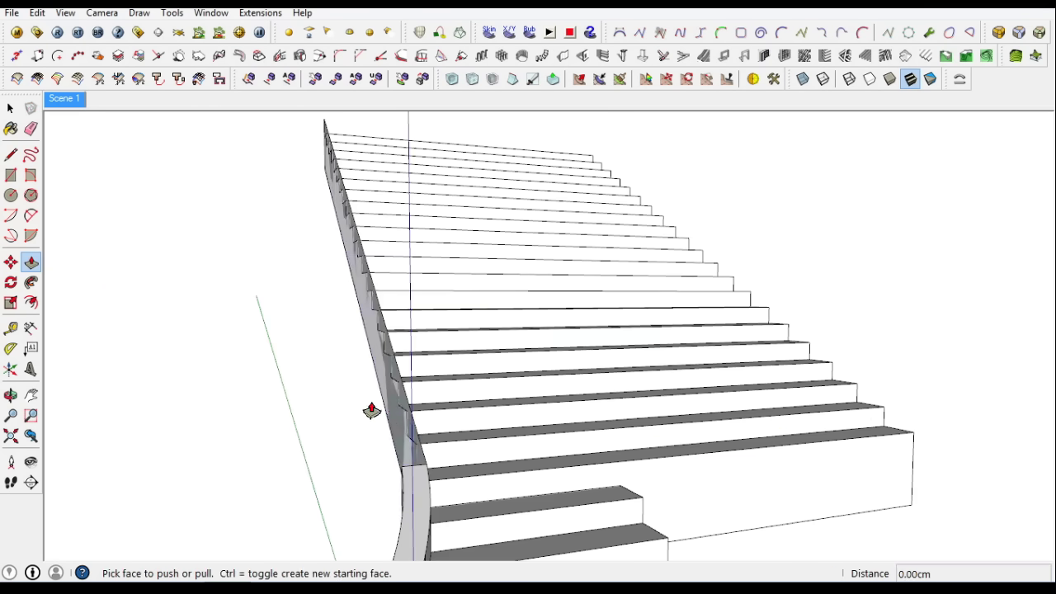
pyautogui.click(372, 411)
pyautogui.write('15')
pyautogui.press('Return')
# Review the whole stair with the new stringer and return to the Scene 1 view
pyautogui.moveTo(90, 165)
pyautogui.mouseDown(button='middle')
pyautogui.moveTo(181, 354)
pyautogui.moveTo(219, 330)
pyautogui.mouseUp(button='middle')
pyautogui.scroll(-3, 219, 330)
pyautogui.rightClick(404, 363)
pyautogui.press('Escape')
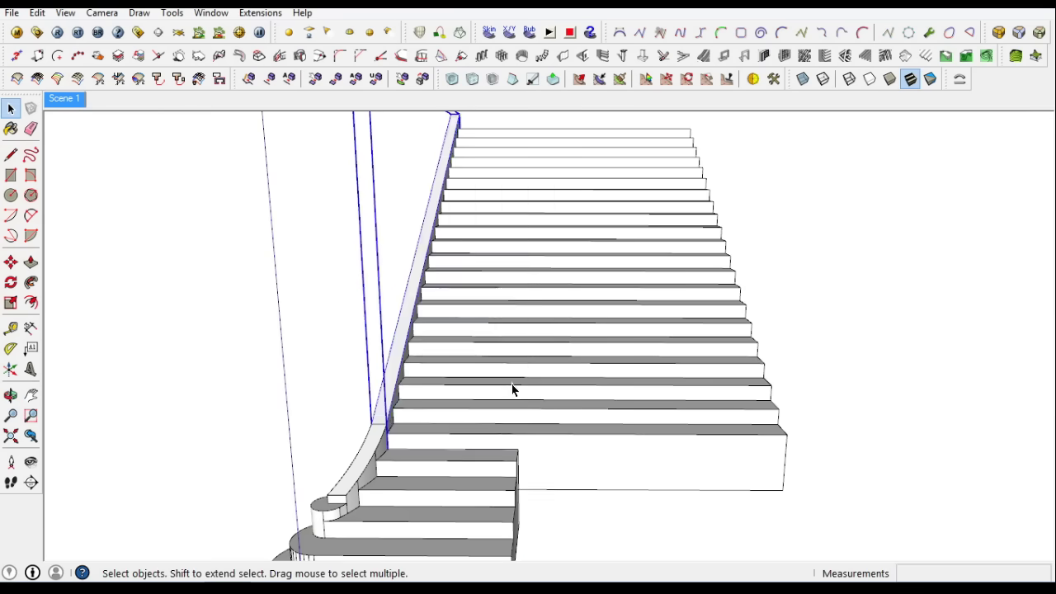
pyautogui.moveTo(511, 389); pyautogui.dragTo(12, 115, button='middle')
pyautogui.scroll(-2, 588, 383)
pyautogui.moveTo(535, 390); pyautogui.dragTo(528, 394, button='middle')
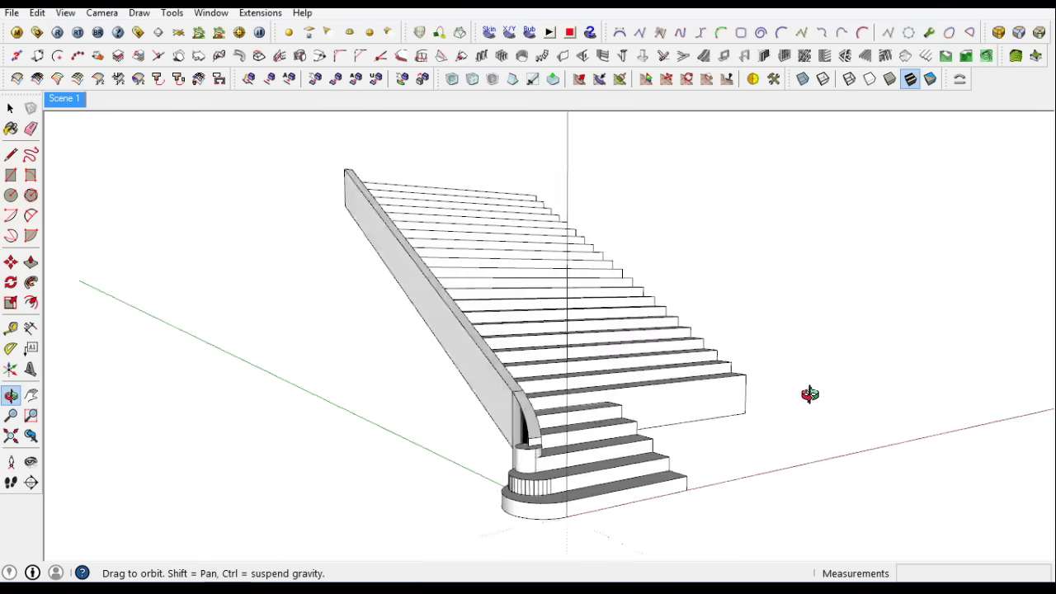
pyautogui.click(64, 98)
pyautogui.rightClick(66, 99)
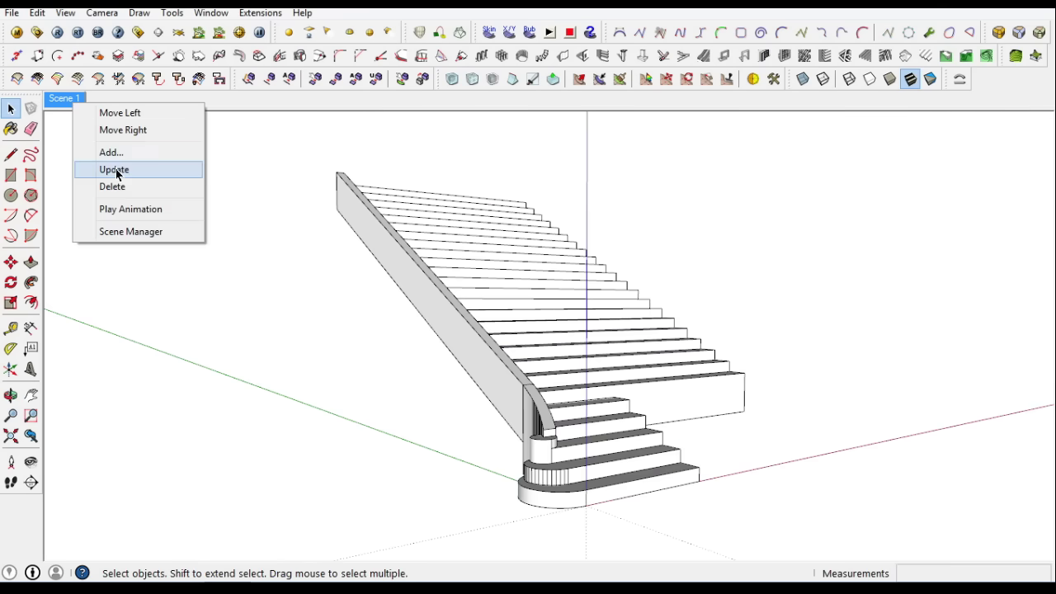
# Update Scene 1 to match the current view of the staircase
pyautogui.click(111, 169)
pyautogui.moveTo(110, 169)
pyautogui.mouseDown(button='middle')
pyautogui.moveTo(441, 457)
pyautogui.moveTo(481, 428)
pyautogui.mouseUp(button='middle')
pyautogui.press('l')
pyautogui.scroll(3, 443, 381)
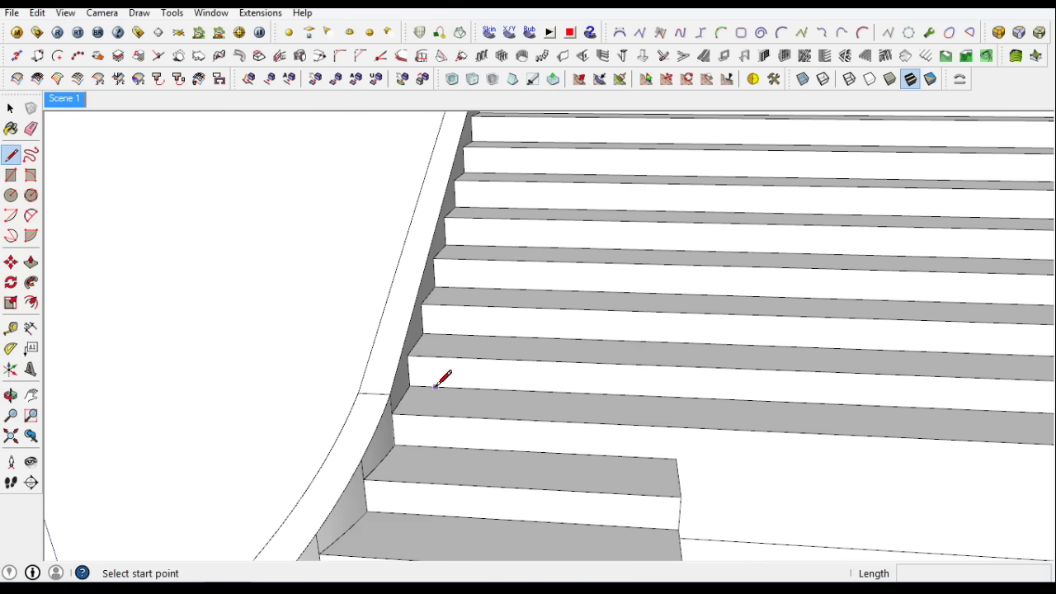
pyautogui.scroll(-5, 476, 448)
pyautogui.moveTo(477, 448); pyautogui.dragTo(967, 436, button='middle')
pyautogui.scroll(-5, 679, 415)
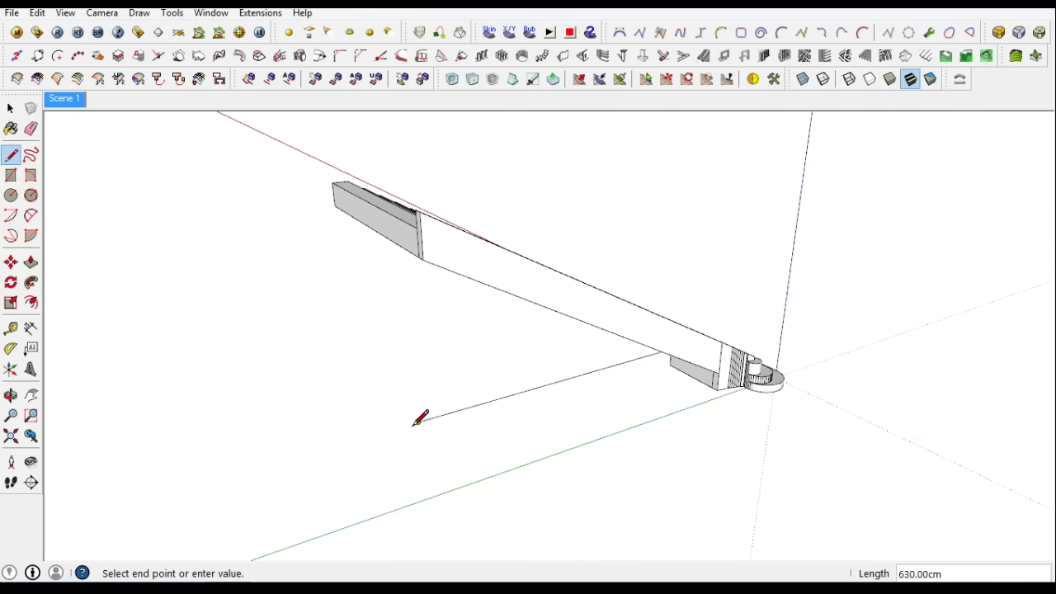
pyautogui.click(8, 111)
pyautogui.moveTo(247, 330); pyautogui.dragTo(292, 336, button='middle')
# Radially bend the straight flight with FredoScale from the step midpoint into a spiral
pyautogui.click(607, 328)
pyautogui.rightClick(485, 298)
pyautogui.click(626, 357)
pyautogui.moveTo(625, 356); pyautogui.dragTo(215, 202, button='middle')
pyautogui.moveTo(660, 341); pyautogui.dragTo(594, 347, button='middle')
pyautogui.rightClick(594, 348)
pyautogui.click(805, 436)
pyautogui.scroll(3, 606, 431)
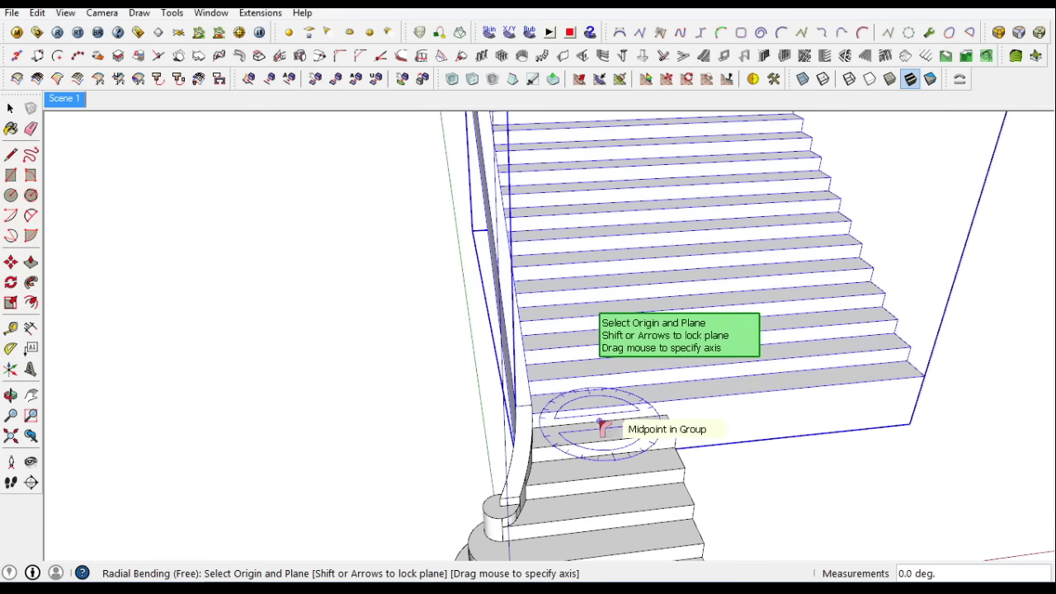
pyautogui.scroll(2, 595, 434)
pyautogui.scroll(-1, 598, 425)
pyautogui.click(601, 414)
pyautogui.scroll(-3, 718, 374)
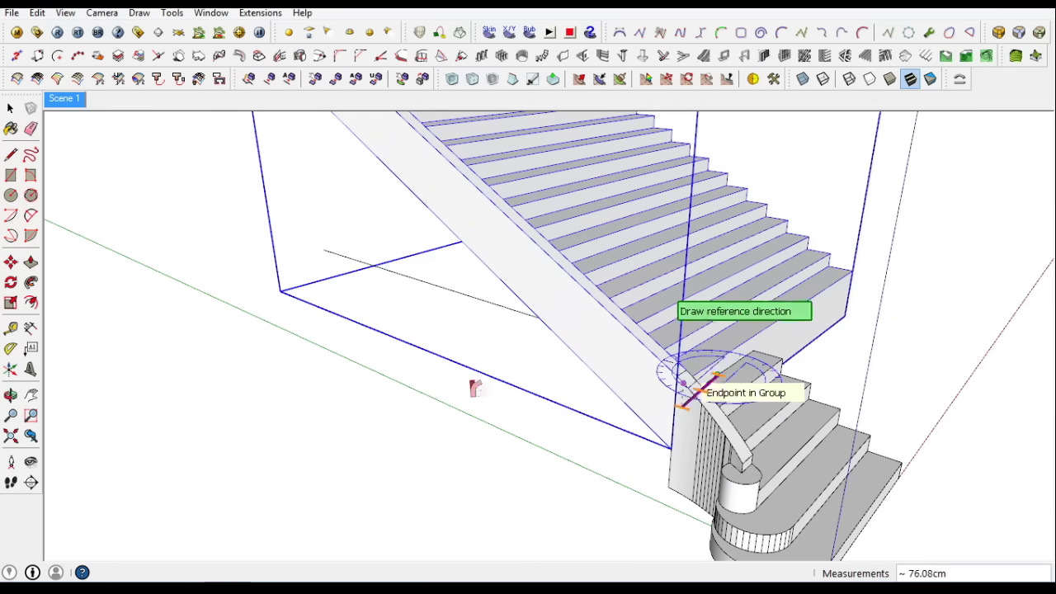
pyautogui.click(324, 250)
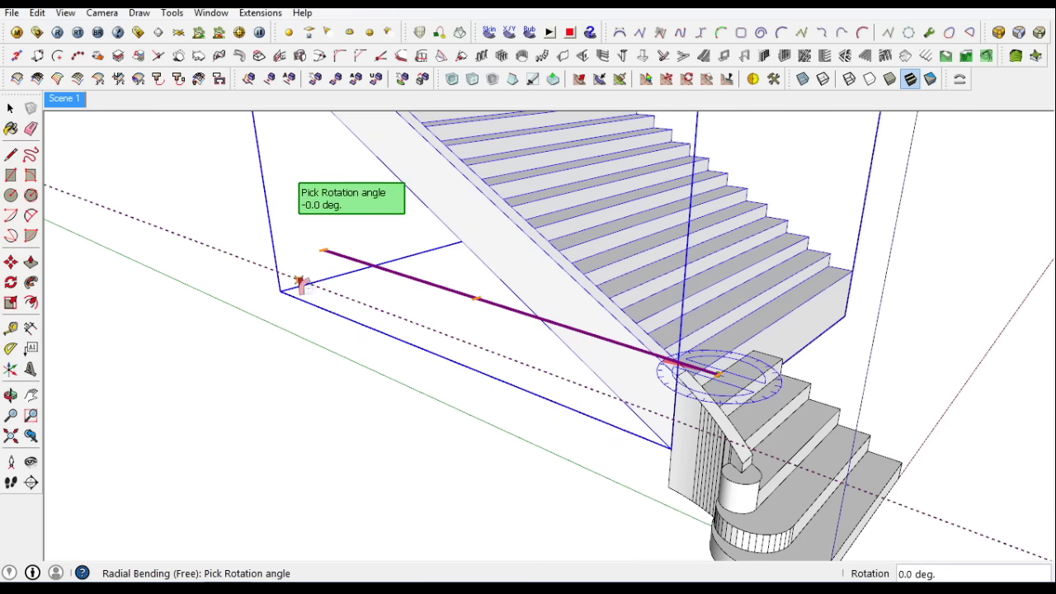
pyautogui.click(243, 341)
# Draw a line across the middle of the spiral seen from above
pyautogui.moveTo(243, 341); pyautogui.dragTo(302, 401, button='middle')
pyautogui.moveTo(323, 335)
pyautogui.mouseDown(button='middle')
pyautogui.moveTo(589, 503)
pyautogui.moveTo(605, 437)
pyautogui.moveTo(571, 330)
pyautogui.mouseUp(button='middle')
pyautogui.scroll(3, 519, 306)
pyautogui.click(519, 306)
pyautogui.scroll(-2, 478, 357)
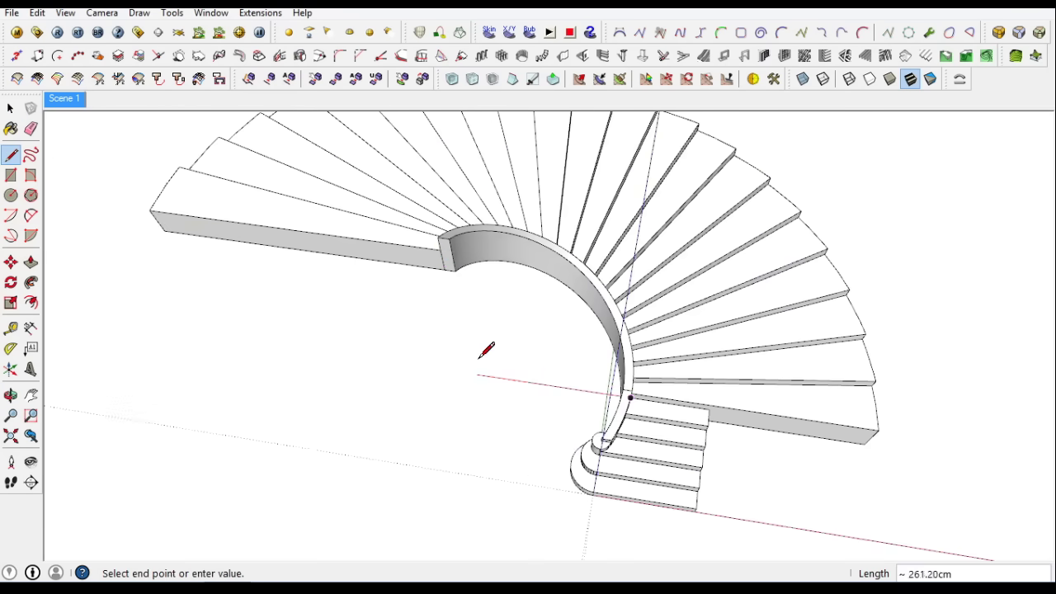
pyautogui.click(466, 372)
pyautogui.press('space')
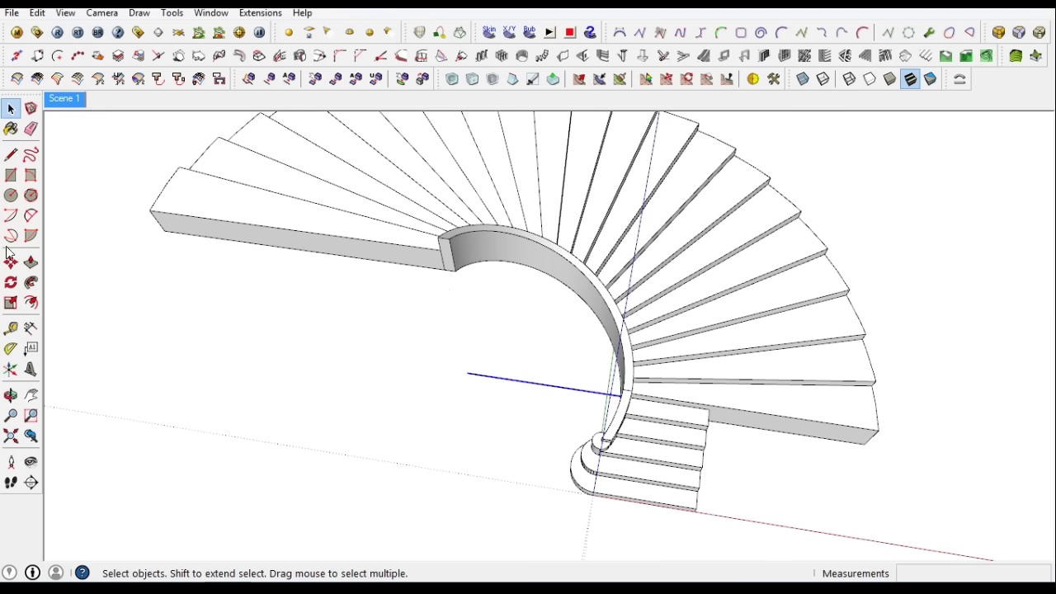
# Draw a square floor rectangle at the base of the spiral stair
pyautogui.click(549, 385)
pyautogui.click(534, 460)
pyautogui.click(10, 108)
pyautogui.rightClick(551, 383)
pyautogui.moveTo(621, 164)
pyautogui.mouseDown(button='middle')
pyautogui.moveTo(577, 377)
pyautogui.moveTo(141, 229)
pyautogui.moveTo(561, 353)
pyautogui.mouseUp(button='middle')
pyautogui.press('r')
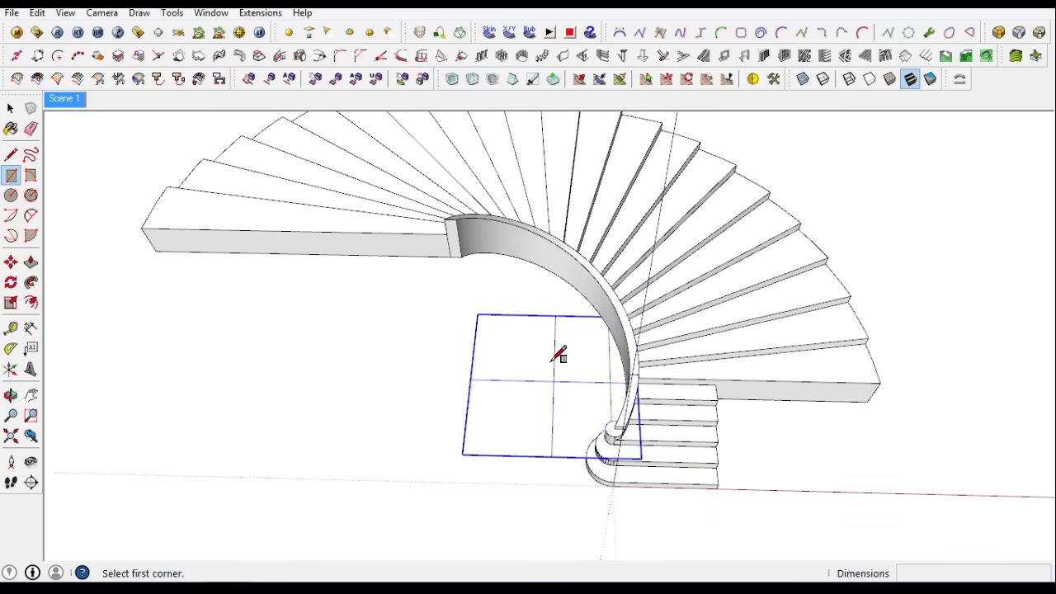
pyautogui.scroll(2, 561, 353)
pyautogui.click(419, 369)
pyautogui.moveTo(560, 460)
pyautogui.mouseDown(button='middle')
pyautogui.moveTo(700, 448)
pyautogui.moveTo(658, 354)
pyautogui.mouseUp(button='middle')
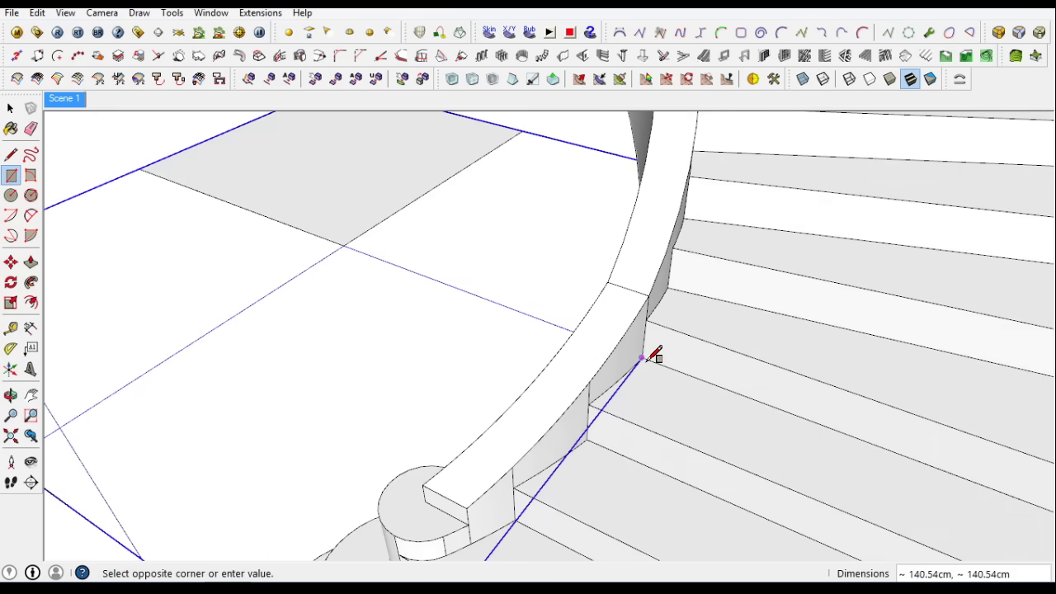
pyautogui.click(446, 167)
pyautogui.moveTo(445, 168); pyautogui.dragTo(522, 463, button='middle')
pyautogui.moveTo(240, 245); pyautogui.dragTo(476, 341, button='middle')
# Offset the square's outline outward by 150
pyautogui.click(472, 325)
pyautogui.doubleClick(453, 339)
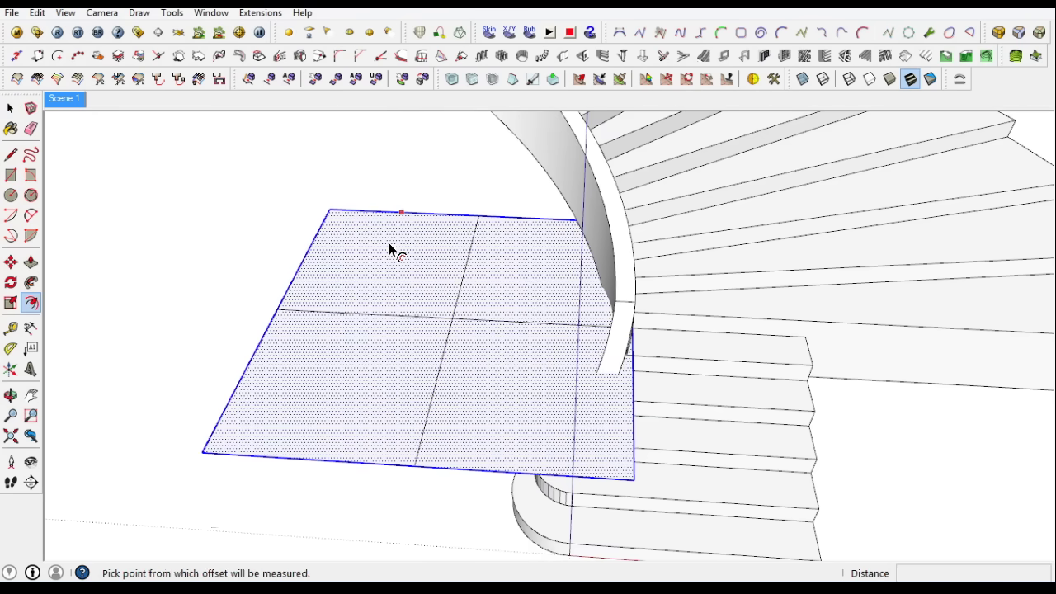
pyautogui.click(394, 250)
pyautogui.write('150')
pyautogui.press('Return')
pyautogui.click(11, 109)
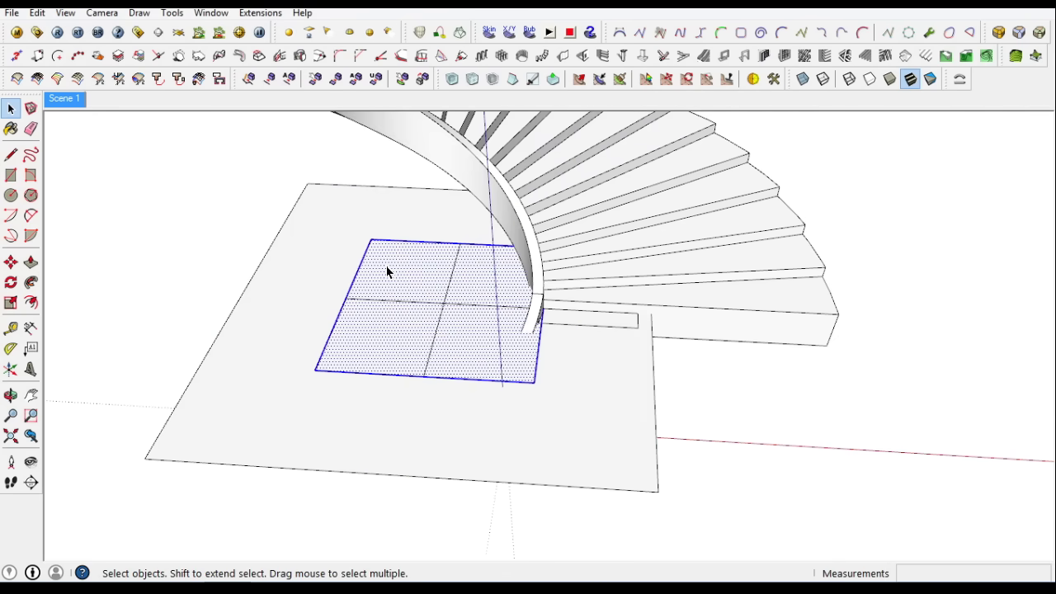
pyautogui.scroll(-5, 387, 273)
# Push/Pull the floor face up into a tall box
pyautogui.click(31, 262)
pyautogui.moveTo(528, 388)
pyautogui.mouseDown()
pyautogui.moveTo(568, 403)
pyautogui.moveTo(473, 207)
pyautogui.mouseUp()
pyautogui.moveTo(583, 396); pyautogui.dragTo(477, 330, button='middle')
pyautogui.press('space')
# Select the whole box and cut it from the model via Edit > Cut
pyautogui.tripleClick(477, 331)
pyautogui.click(37, 12)
pyautogui.click(64, 68)
pyautogui.click(432, 247)
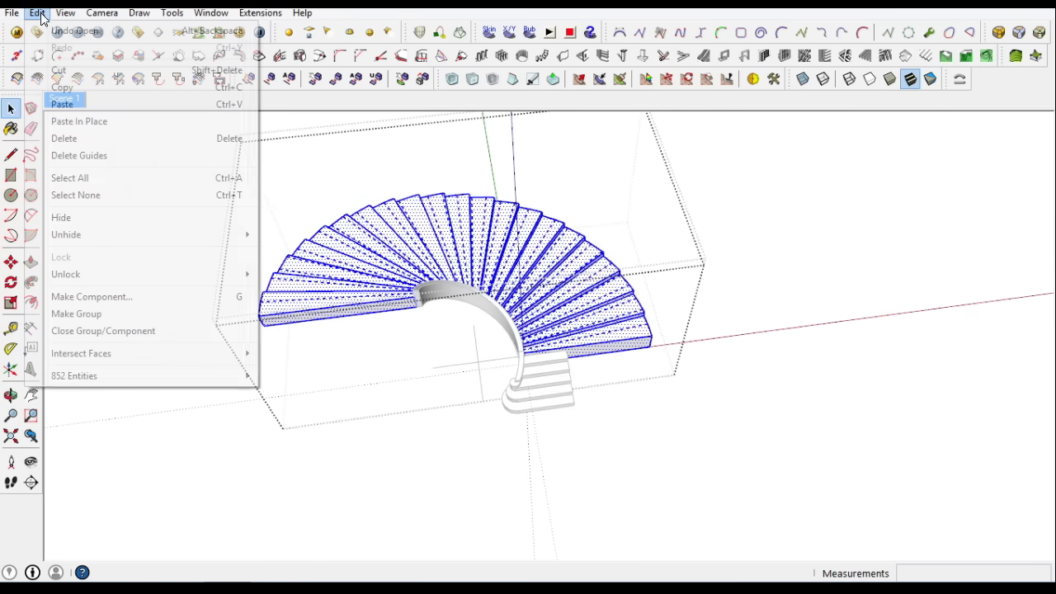
# Paste the cut box back in place and intersect it with the staircase
pyautogui.click(37, 13)
pyautogui.click(79, 120)
pyautogui.moveTo(283, 228)
pyautogui.mouseDown(button='middle')
pyautogui.moveTo(632, 125)
pyautogui.moveTo(583, 306)
pyautogui.mouseUp(button='middle')
pyautogui.rightClick(603, 188)
pyautogui.click(789, 373)
pyautogui.moveTo(789, 377)
pyautogui.mouseDown(button='middle')
pyautogui.moveTo(337, 290)
pyautogui.moveTo(773, 262)
pyautogui.moveTo(209, 66)
pyautogui.mouseUp(button='middle')
# In top view, group the inner square and delete the fan of step outlines
pyautogui.click(102, 13)
pyautogui.click(330, 76)
pyautogui.click(635, 371)
pyautogui.rightClick(655, 324)
pyautogui.click(655, 323)
pyautogui.click(688, 337)
pyautogui.press('Delete')
pyautogui.moveTo(566, 283); pyautogui.dragTo(374, 244, button='middle')
pyautogui.click(102, 12)
pyautogui.click(146, 104)
# Select the whole cutting cube and hide it
pyautogui.scroll(5, 577, 412)
pyautogui.moveTo(600, 429)
pyautogui.mouseDown(button='middle')
pyautogui.moveTo(555, 462)
pyautogui.moveTo(531, 305)
pyautogui.moveTo(931, 316)
pyautogui.moveTo(801, 433)
pyautogui.moveTo(530, 405)
pyautogui.moveTo(585, 314)
pyautogui.mouseUp(button='middle')
pyautogui.scroll(-5, 555, 462)
pyautogui.scroll(-3, 932, 316)
pyautogui.tripleClick(559, 309)
pyautogui.press('Escape')
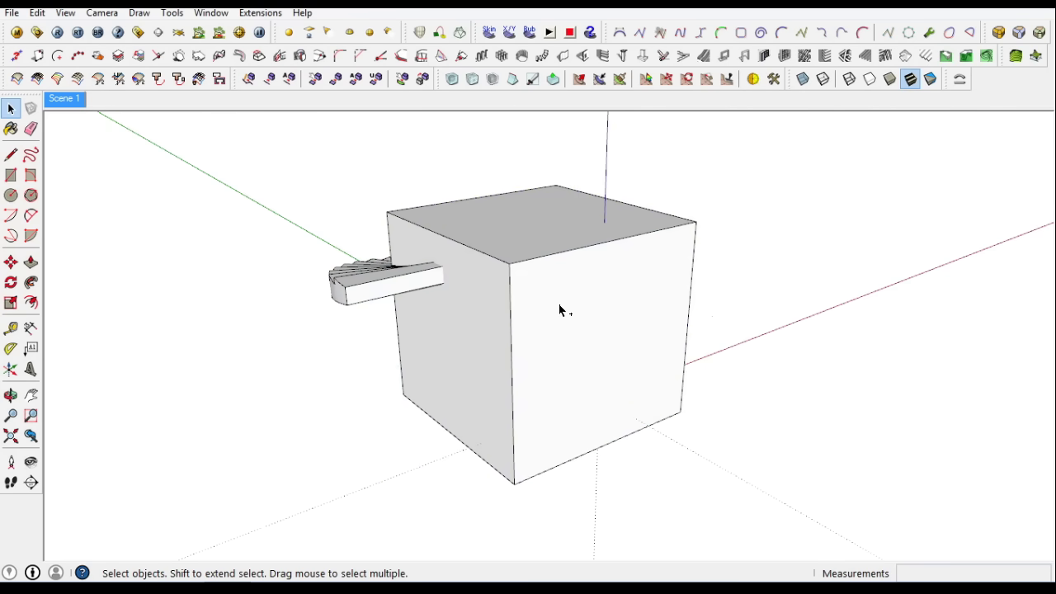
pyautogui.rightClick(559, 309)
pyautogui.tripleClick(550, 306)
pyautogui.rightClick(548, 302)
pyautogui.click(580, 212)
# Raise the Soften/Smooth Edges angle on the staircase underside
pyautogui.moveTo(580, 212)
pyautogui.mouseDown(button='middle')
pyautogui.moveTo(646, 216)
pyautogui.moveTo(457, 255)
pyautogui.mouseUp(button='middle')
pyautogui.rightClick(477, 189)
pyautogui.click(532, 388)
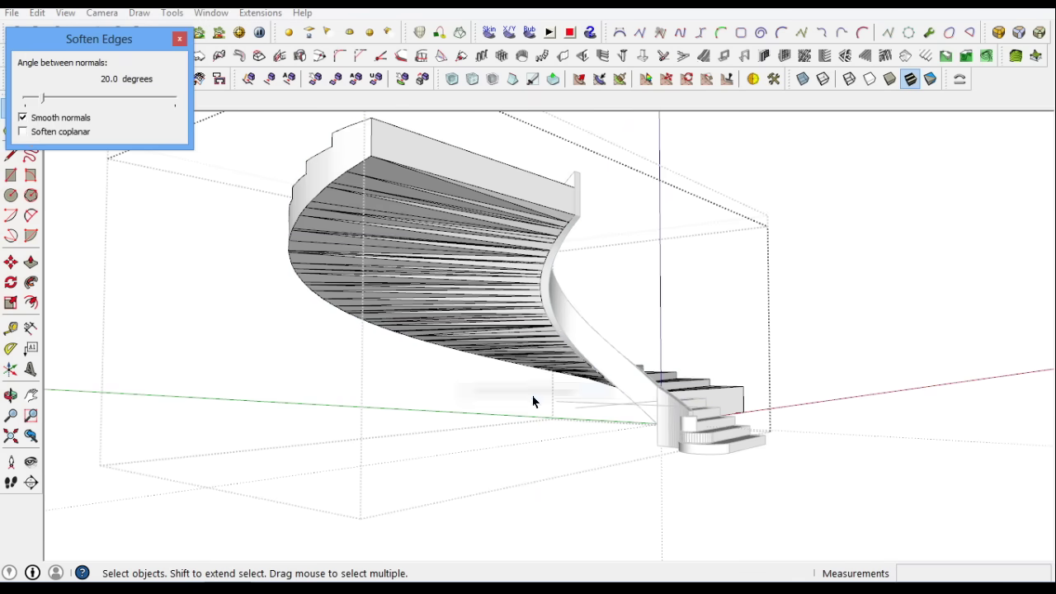
pyautogui.moveTo(43, 98); pyautogui.dragTo(70, 101)
pyautogui.click(179, 39)
# Select and delete the old underside surface of the stairs
pyautogui.click(448, 246)
pyautogui.click(468, 252)
pyautogui.rightClick(608, 318)
pyautogui.press('Escape')
pyautogui.press('Delete')
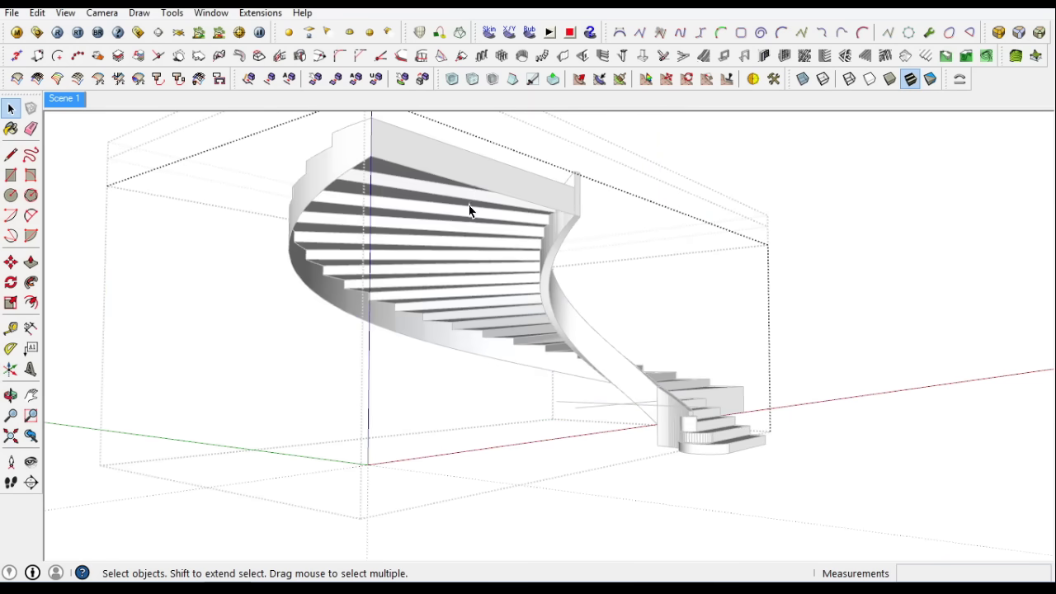
# Generate a Soap Skin surface under the stairs with 20 divisions
pyautogui.click(489, 31)
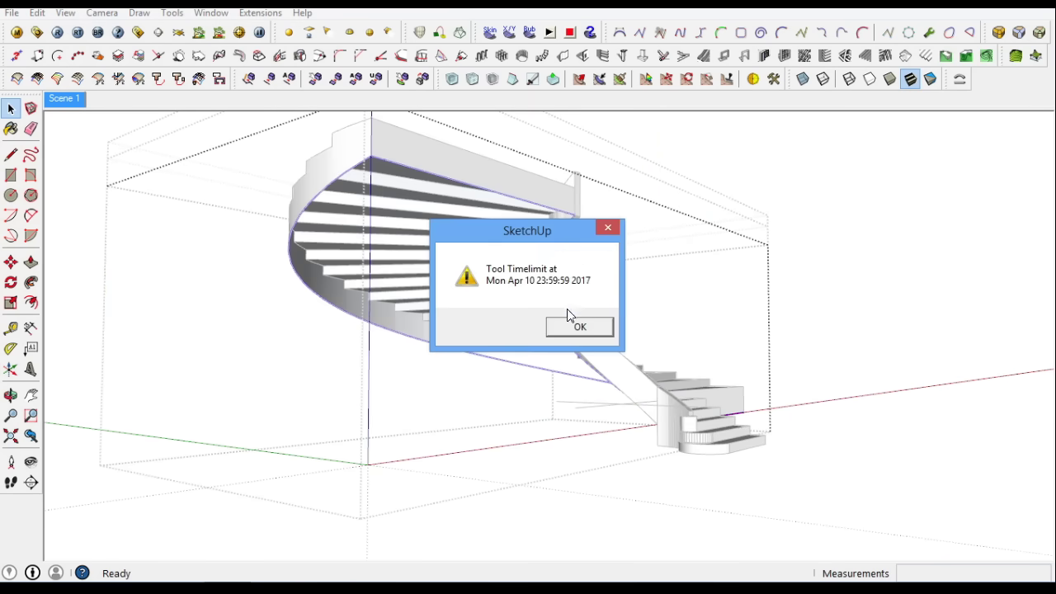
pyautogui.click(566, 325)
pyautogui.scroll(3, 520, 251)
pyautogui.scroll(2, 454, 208)
pyautogui.write('20')
pyautogui.press('Return')
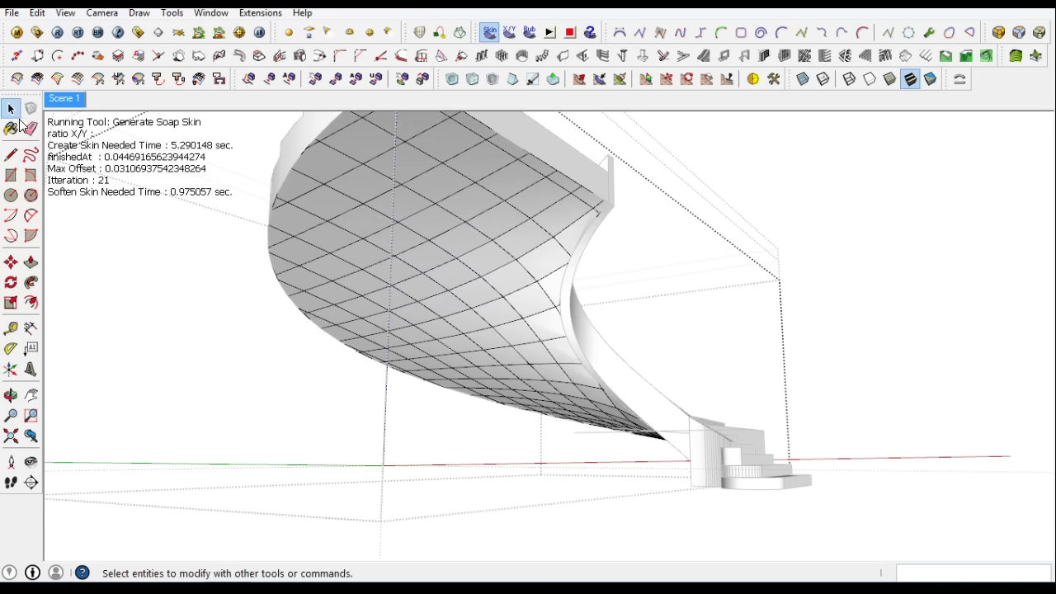
# Explode the soap-skin group into loose geometry
pyautogui.moveTo(454, 208); pyautogui.dragTo(390, 318, button='middle')
pyautogui.click(415, 277)
pyautogui.rightClick(415, 277)
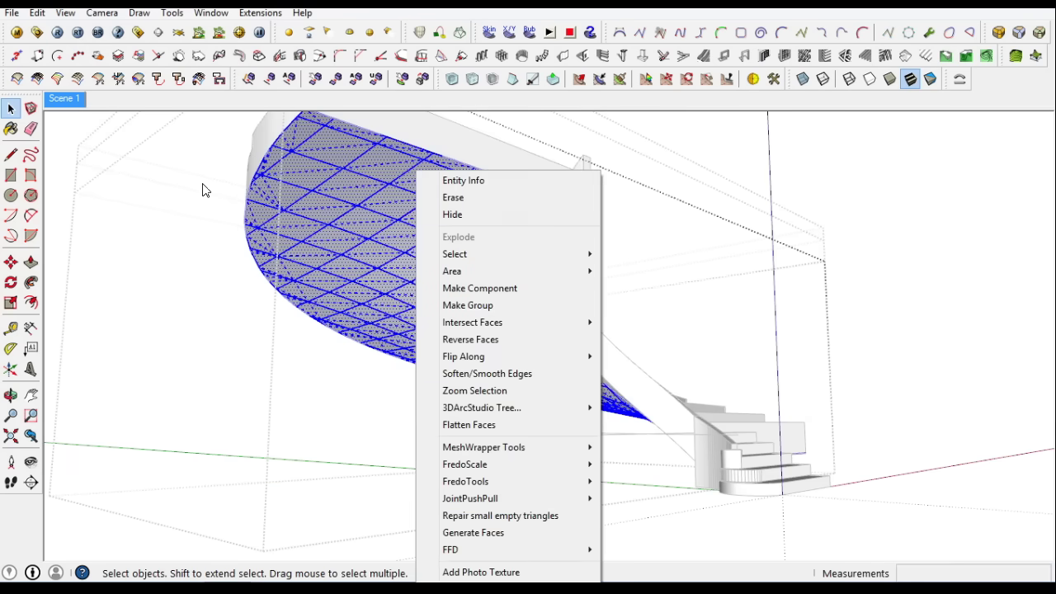
pyautogui.click(38, 13)
pyautogui.rightClick(417, 235)
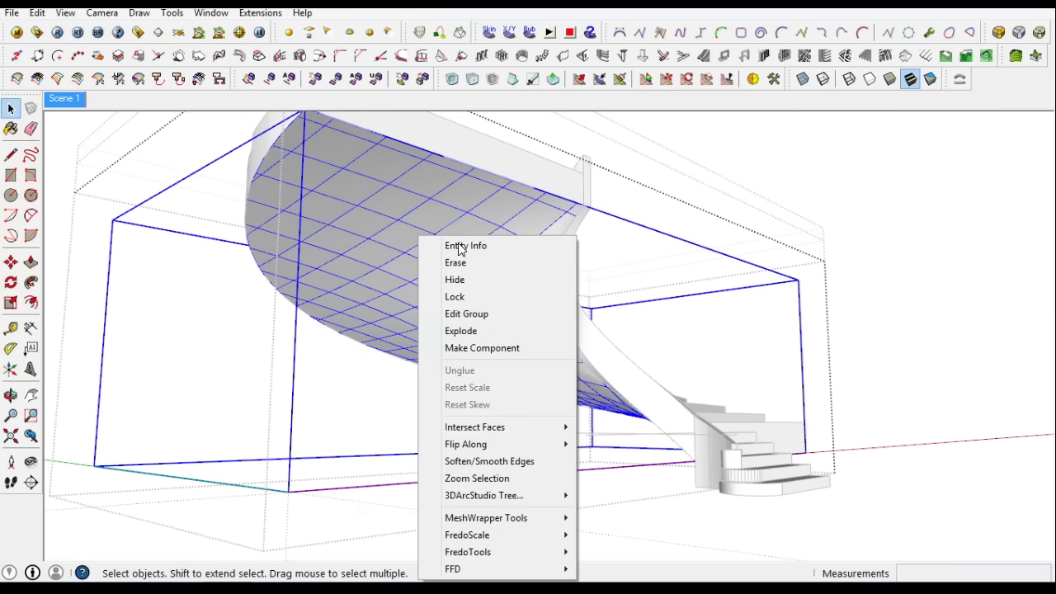
pyautogui.click(481, 333)
pyautogui.rightClick(425, 201)
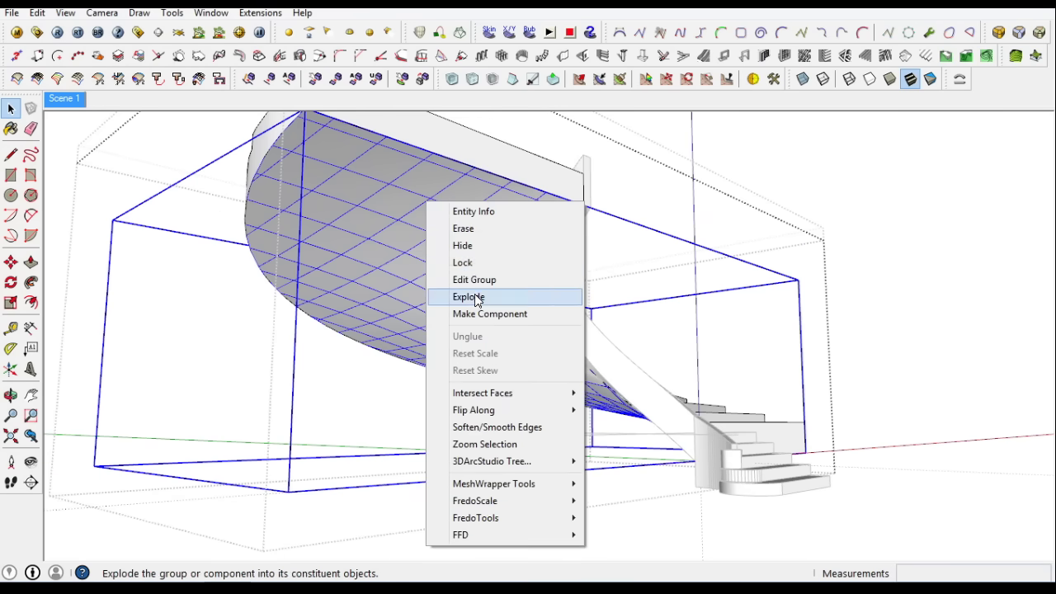
pyautogui.click(475, 296)
# Apply Soften/Smooth Edges to the exploded skin surface
pyautogui.rightClick(451, 187)
pyautogui.click(521, 390)
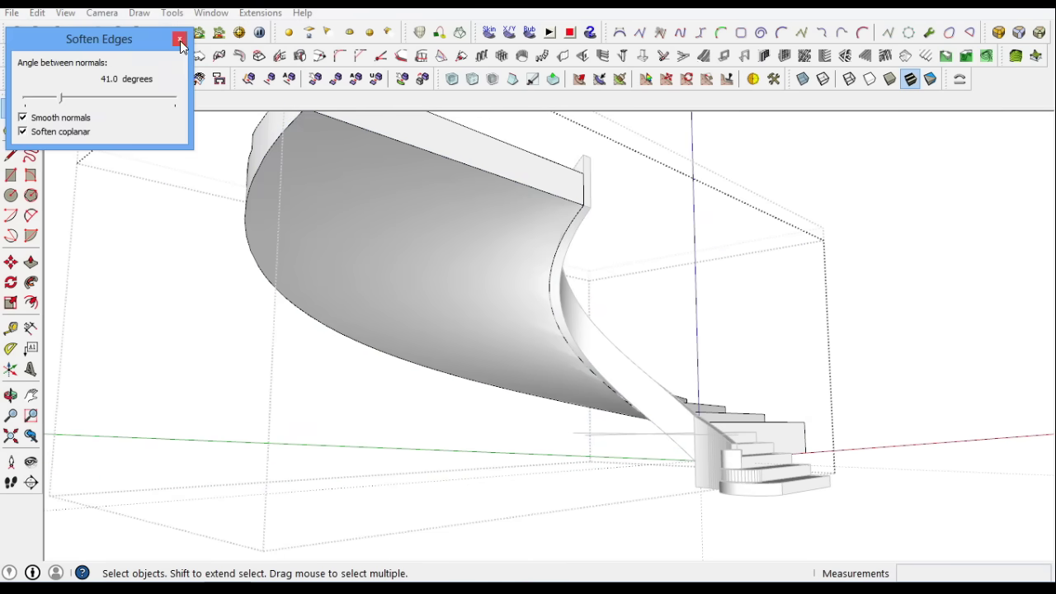
pyautogui.click(179, 40)
pyautogui.moveTo(110, 182)
pyautogui.mouseDown(button='middle')
pyautogui.moveTo(353, 434)
pyautogui.moveTo(371, 277)
pyautogui.mouseUp(button='middle')
pyautogui.click(38, 13)
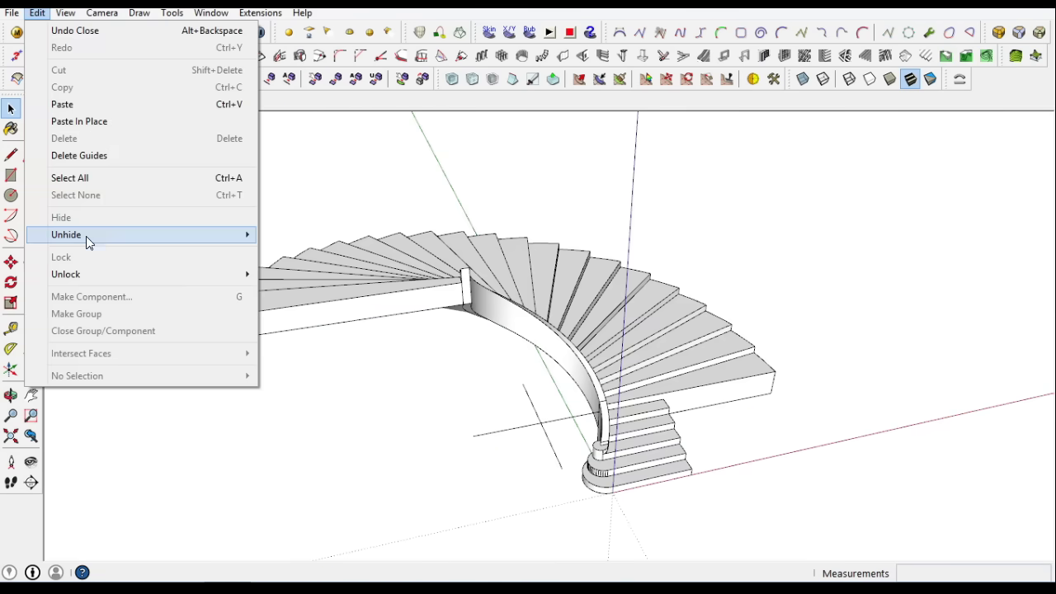
# Bring the hidden cutting cube back into view
pyautogui.click(281, 269)
pyautogui.click(336, 283)
pyautogui.click(38, 13)
pyautogui.click(61, 217)
pyautogui.click(327, 277)
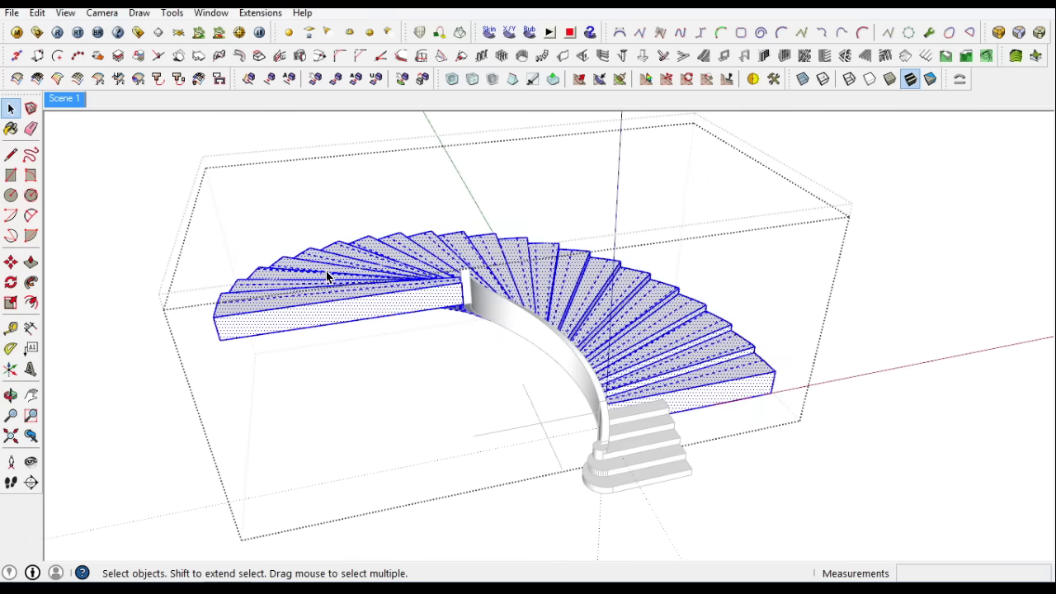
pyautogui.click(38, 13)
pyautogui.click(58, 28)
pyautogui.rightClick(356, 281)
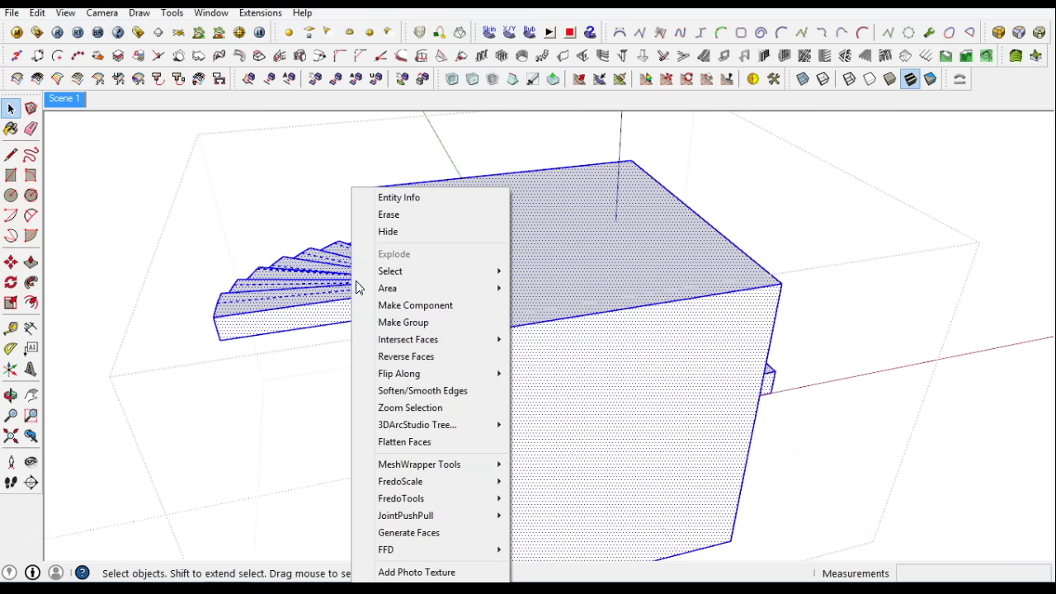
pyautogui.click(554, 368)
# From the top view, erase the box and the leftover stair outline geometry
pyautogui.moveTo(553, 368)
pyautogui.mouseDown(button='middle')
pyautogui.moveTo(580, 308)
pyautogui.moveTo(454, 347)
pyautogui.mouseUp(button='middle')
pyautogui.click(101, 13)
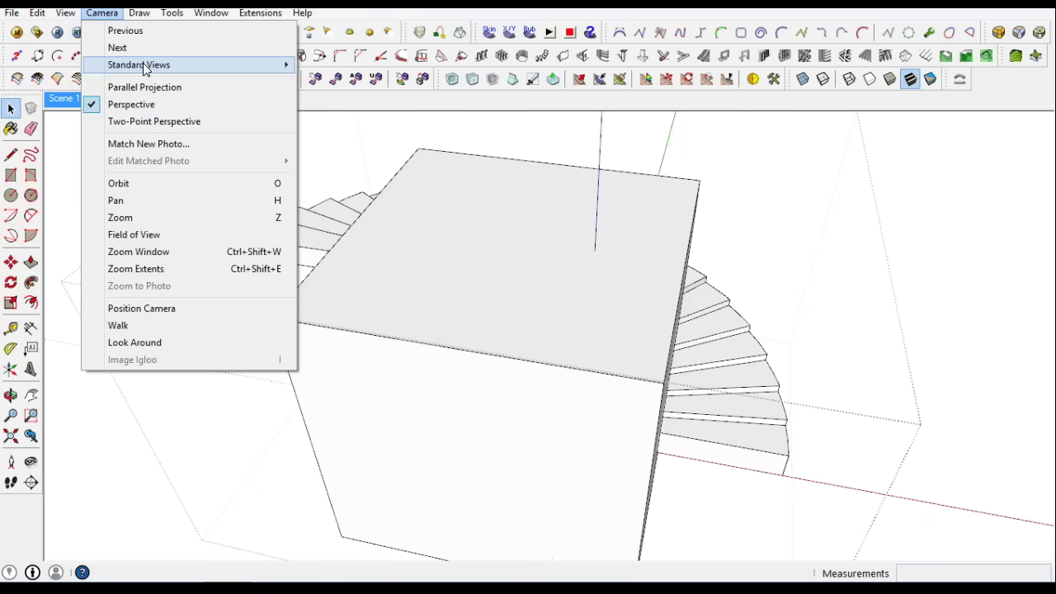
pyautogui.click(326, 66)
pyautogui.click(102, 14)
pyautogui.click(141, 309)
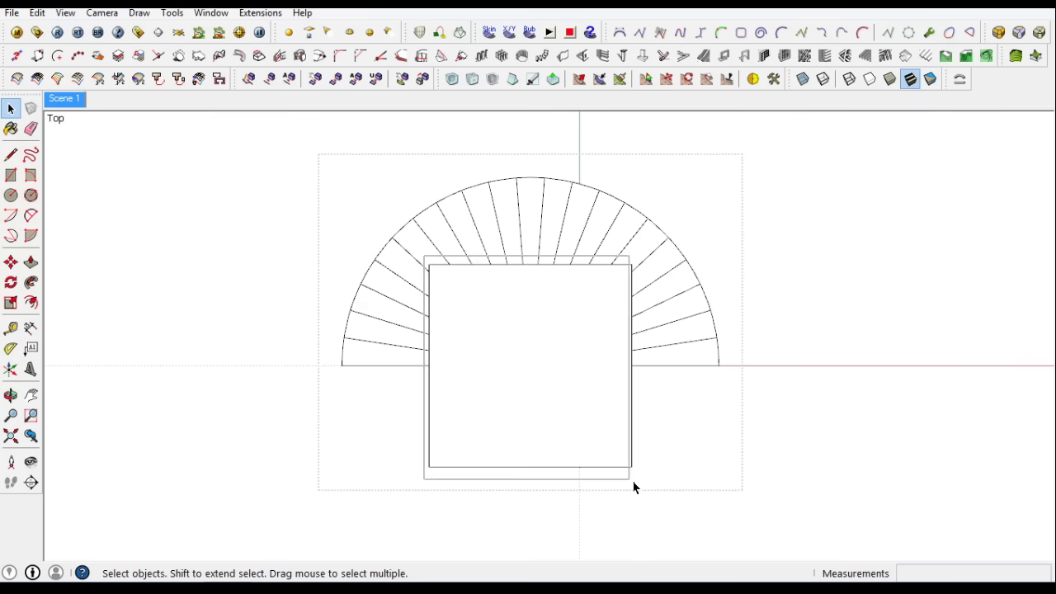
pyautogui.rightClick(578, 462)
pyautogui.click(594, 229)
pyautogui.click(653, 283)
pyautogui.press('Delete')
# Delete the outer box, the back wall, and the left wall with the floor
pyautogui.click(102, 13)
pyautogui.click(135, 102)
pyautogui.moveTo(528, 330)
pyautogui.mouseDown(button='middle')
pyautogui.moveTo(321, 217)
pyautogui.moveTo(721, 332)
pyautogui.moveTo(424, 314)
pyautogui.moveTo(877, 394)
pyautogui.moveTo(591, 189)
pyautogui.moveTo(691, 205)
pyautogui.mouseUp(button='middle')
pyautogui.tripleClick(591, 189)
pyautogui.press('Delete')
pyautogui.press('Delete')
pyautogui.moveTo(467, 146); pyautogui.dragTo(377, 198)
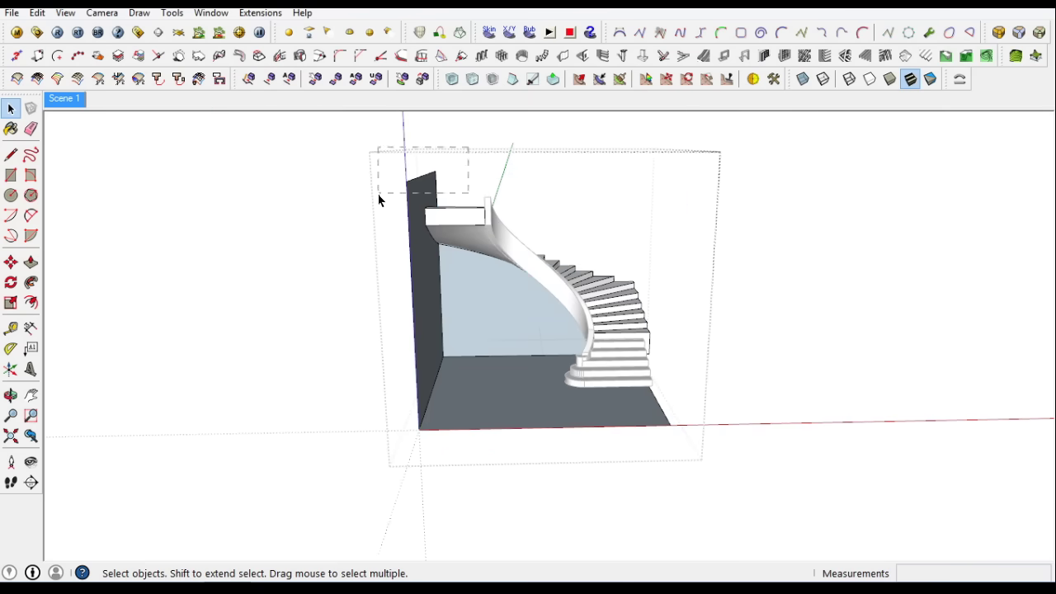
pyautogui.press('Delete')
pyautogui.moveTo(484, 341); pyautogui.dragTo(394, 441)
pyautogui.press('Delete')
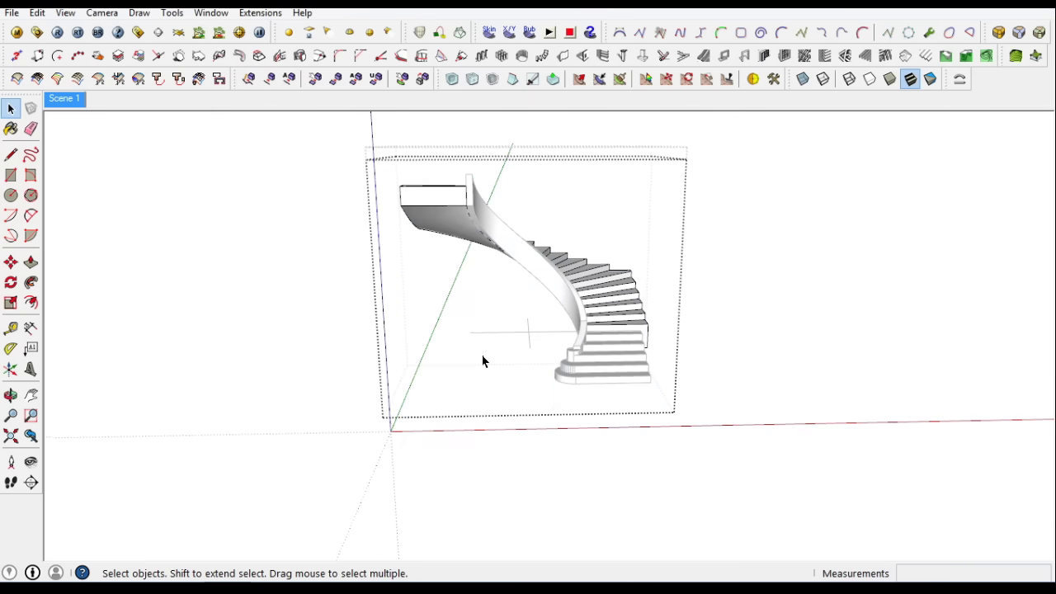
# Move-copy the bottom stair group 241 cm to the right
pyautogui.moveTo(482, 360)
pyautogui.mouseDown(button='middle')
pyautogui.moveTo(898, 342)
pyautogui.moveTo(445, 301)
pyautogui.mouseUp(button='middle')
pyautogui.scroll(-2, 370, 417)
pyautogui.moveTo(370, 417)
pyautogui.mouseDown(button='middle')
pyautogui.moveTo(658, 405)
pyautogui.moveTo(559, 382)
pyautogui.moveTo(644, 420)
pyautogui.mouseUp(button='middle')
pyautogui.scroll(5, 565, 367)
pyautogui.click(544, 388)
pyautogui.click(11, 262)
pyautogui.keyDown('ctrl'); pyautogui.moveTo(511, 457); pyautogui.dragTo(699, 367); pyautogui.keyUp('ctrl')
pyautogui.rightClick(699, 367)
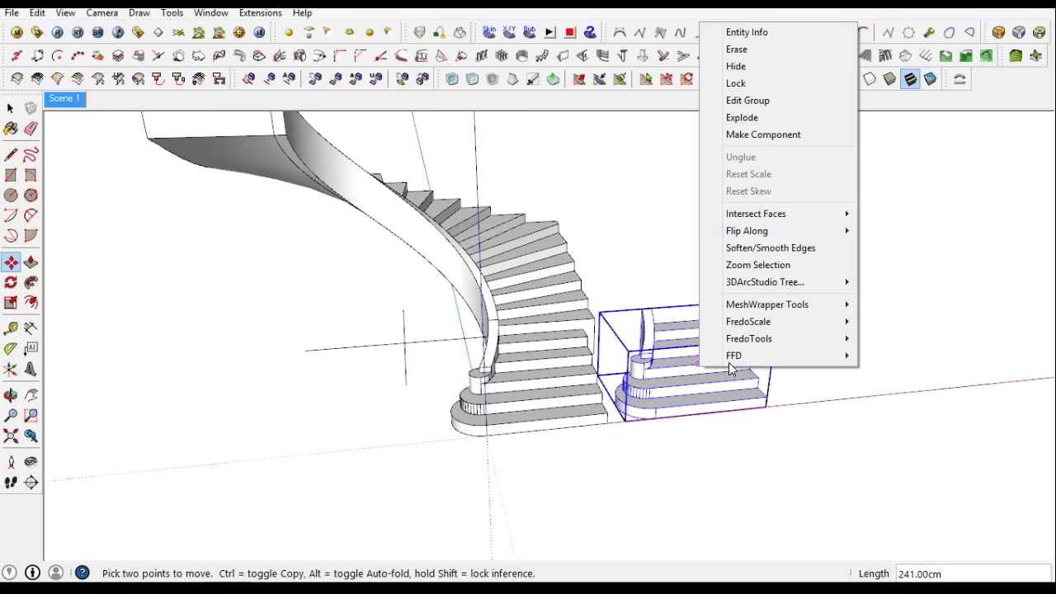
# Flip the copied steps along the red axis and push a face back 56.35 cm
pyautogui.click(874, 229)
pyautogui.scroll(5, 601, 306)
pyautogui.scroll(2, 548, 307)
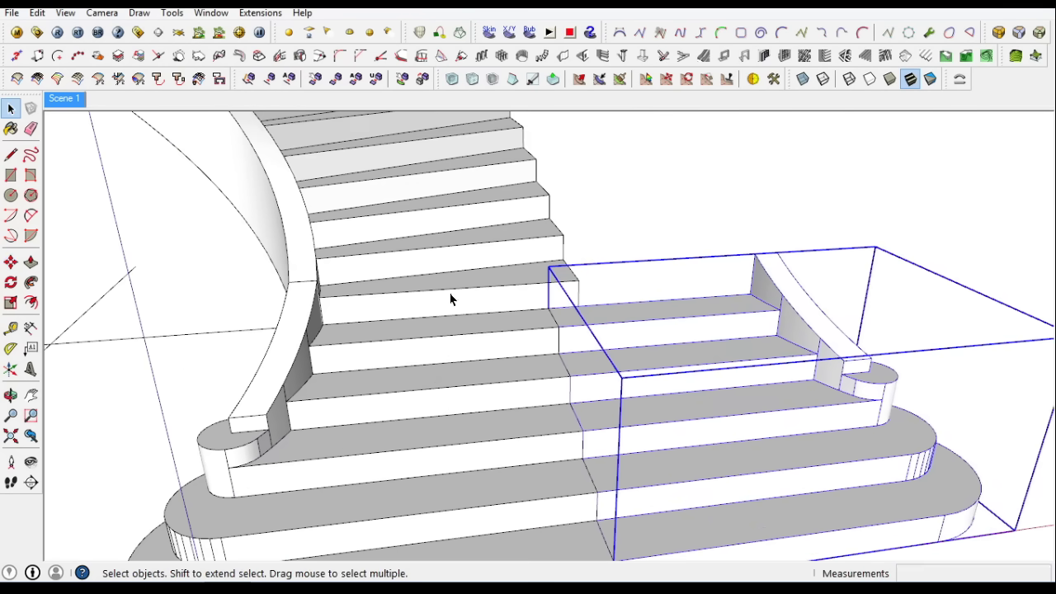
pyautogui.scroll(-5, 389, 266)
pyautogui.press('p')
pyautogui.click(530, 389)
pyautogui.click(484, 287)
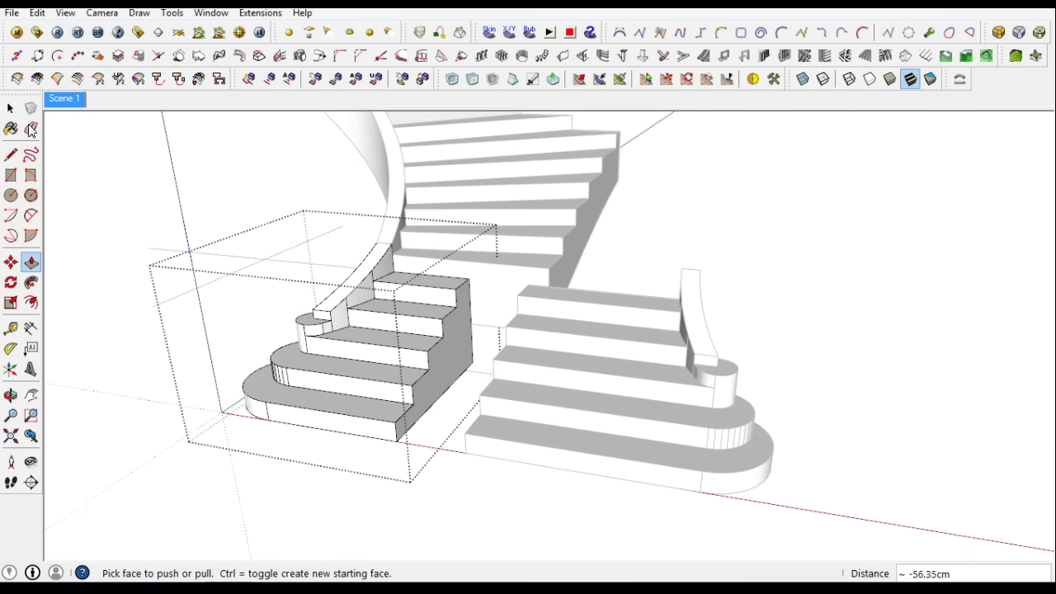
# Replace the right stair group with a copy of the left steps moved 186 cm right
pyautogui.click(586, 322)
pyautogui.press('Delete')
pyautogui.click(414, 333)
pyautogui.press('m')
pyautogui.keyDown('ctrl'); pyautogui.moveTo(472, 441); pyautogui.dragTo(705, 441); pyautogui.keyUp('ctrl')
pyautogui.rightClick(724, 298)
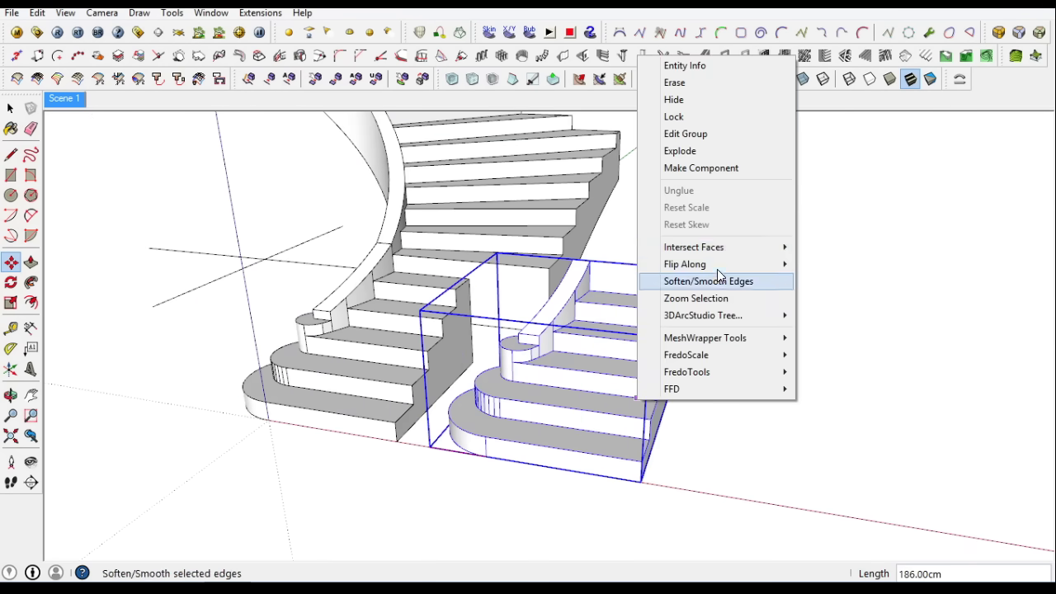
pyautogui.click(723, 298)
pyautogui.press('space')
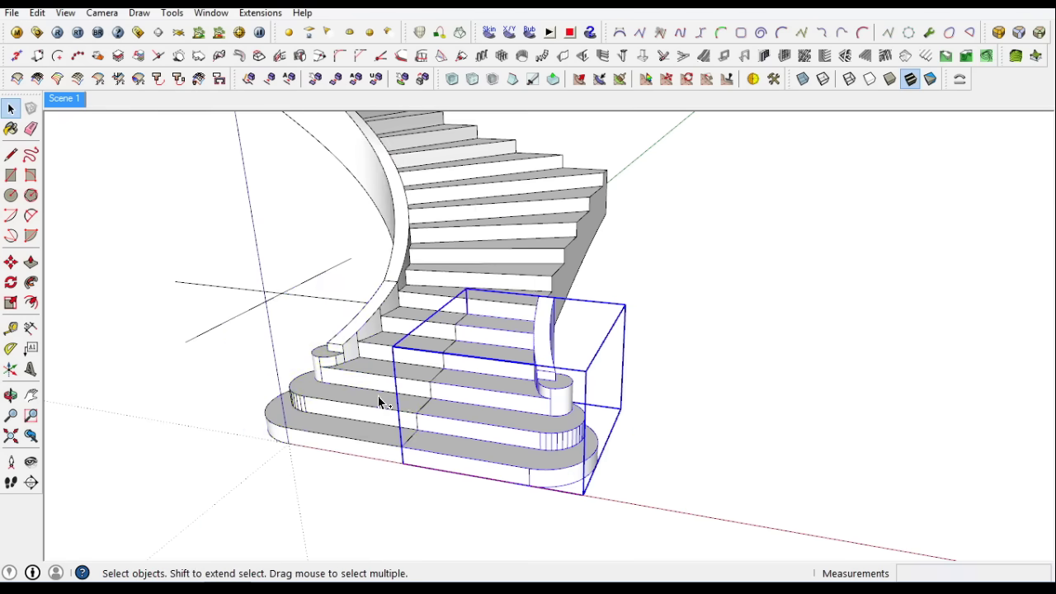
# Explode the stair group into loose geometry
pyautogui.rightClick(402, 396)
pyautogui.click(433, 139)
pyautogui.rightClick(448, 378)
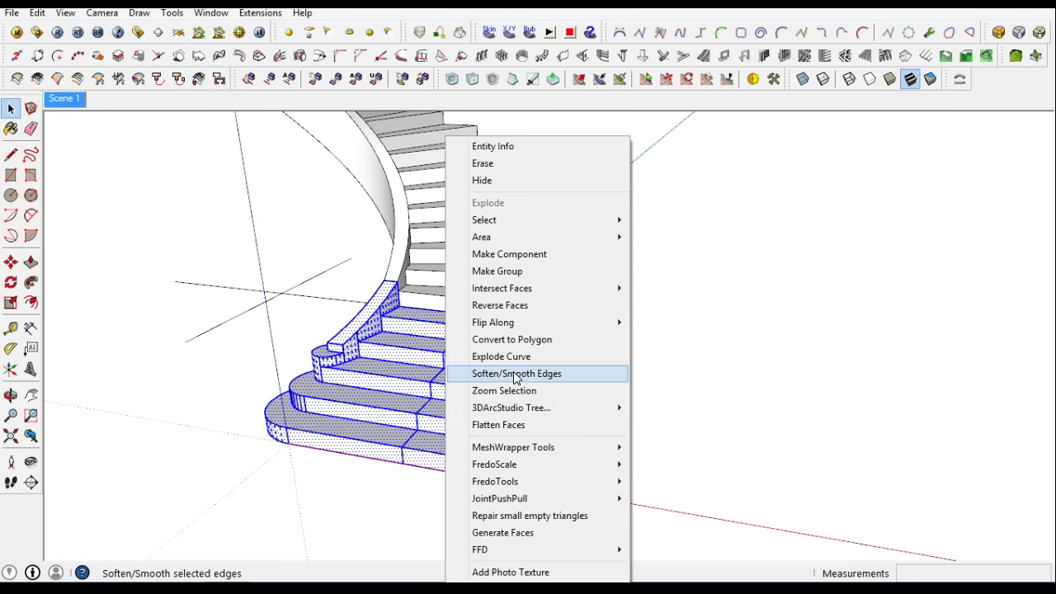
pyautogui.click(676, 288)
pyautogui.moveTo(676, 288); pyautogui.dragTo(537, 401, button='middle')
pyautogui.click(464, 507)
pyautogui.moveTo(464, 507)
pyautogui.mouseDown(button='middle')
pyautogui.moveTo(151, 383)
pyautogui.moveTo(415, 419)
pyautogui.mouseUp(button='middle')
# Group the connected lower steps and soften their edges at 41 degrees
pyautogui.tripleClick(497, 426)
pyautogui.rightClick(497, 427)
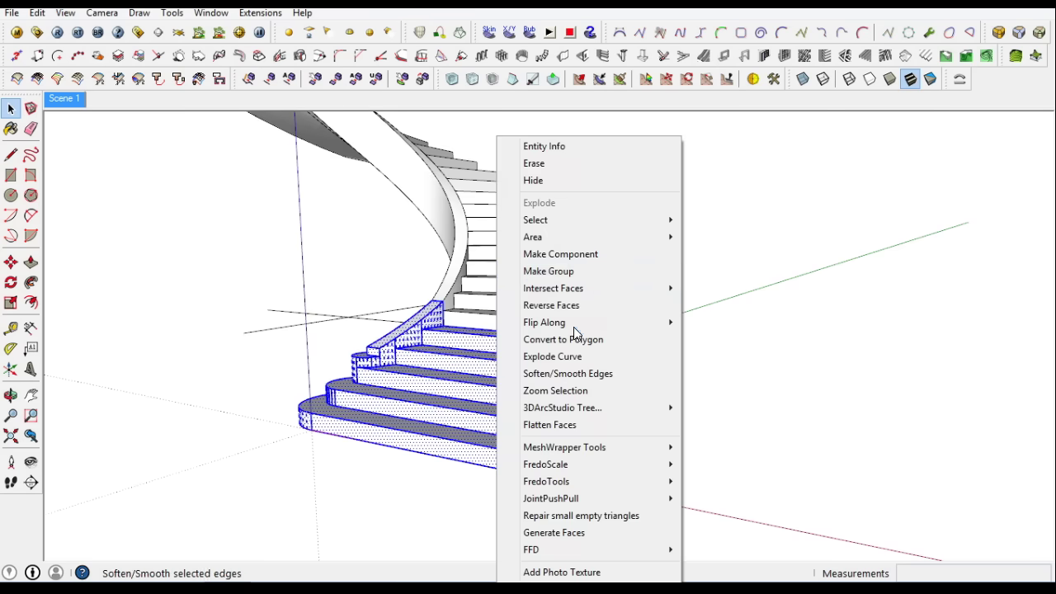
pyautogui.click(577, 274)
pyautogui.click(577, 376)
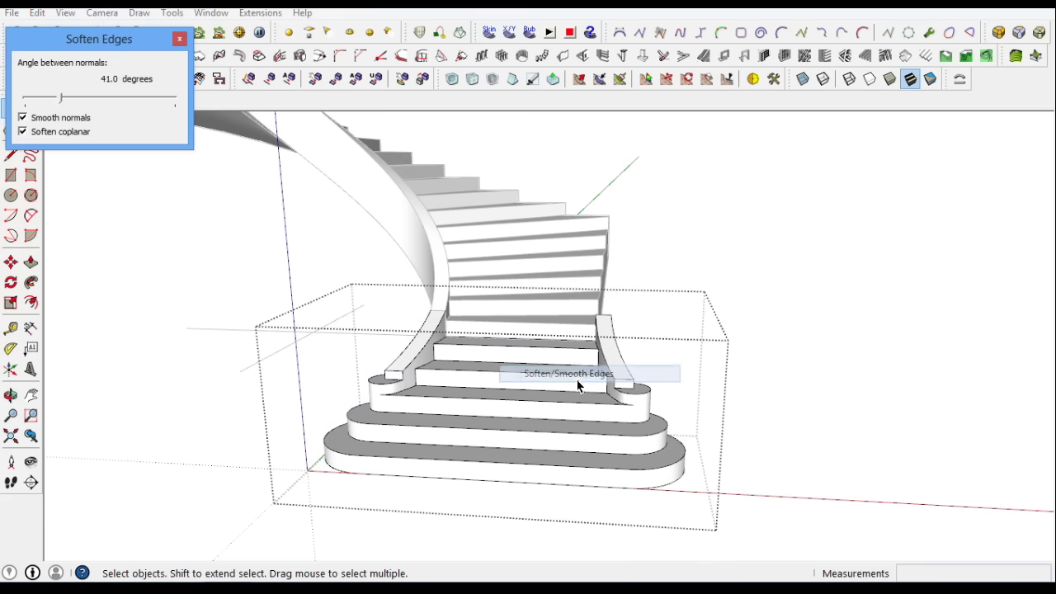
pyautogui.moveTo(58, 102); pyautogui.dragTo(42, 100)
# Begin drawing a line from a stair corner
pyautogui.moveTo(446, 431)
pyautogui.mouseDown(button='middle')
pyautogui.moveTo(607, 353)
pyautogui.moveTo(537, 361)
pyautogui.mouseUp(button='middle')
pyautogui.press('l')
pyautogui.scroll(3, 412, 377)
pyautogui.click(345, 364)
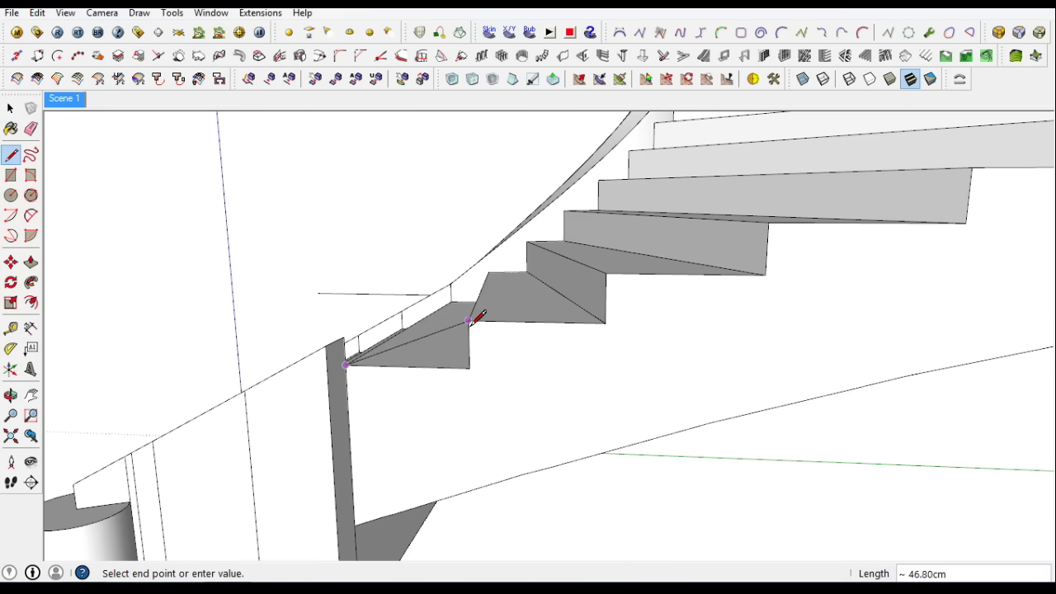
# Orbit to show the whole staircase and start a line at the stringer's lower edge
pyautogui.scroll(-3, 614, 266)
pyautogui.moveTo(813, 262); pyautogui.dragTo(919, 245, button='middle')
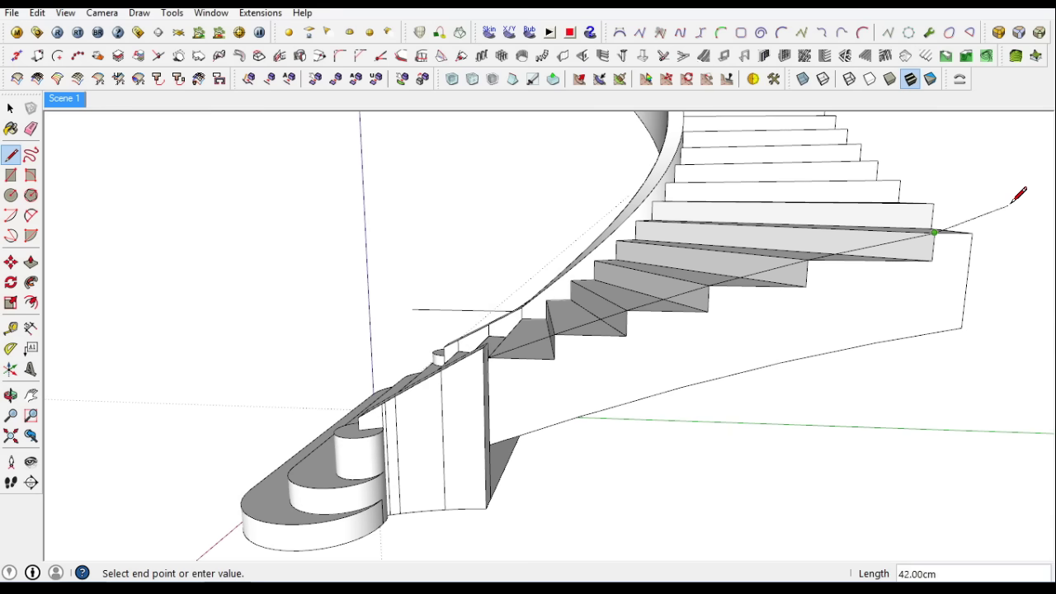
pyautogui.press('e')
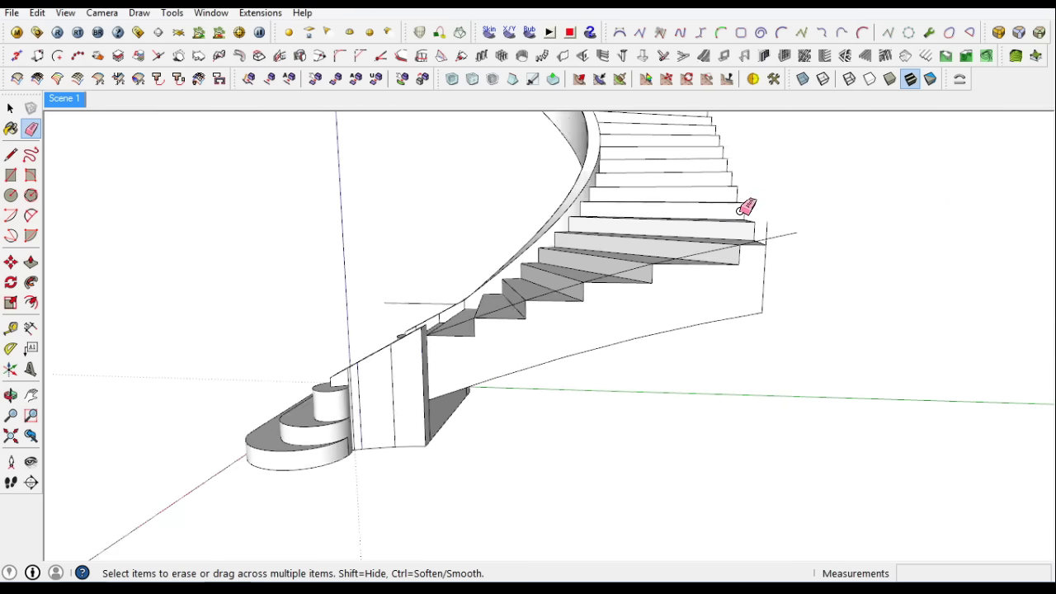
pyautogui.scroll(3, 775, 252)
pyautogui.scroll(-3, 783, 286)
pyautogui.press('l')
pyautogui.scroll(3, 372, 448)
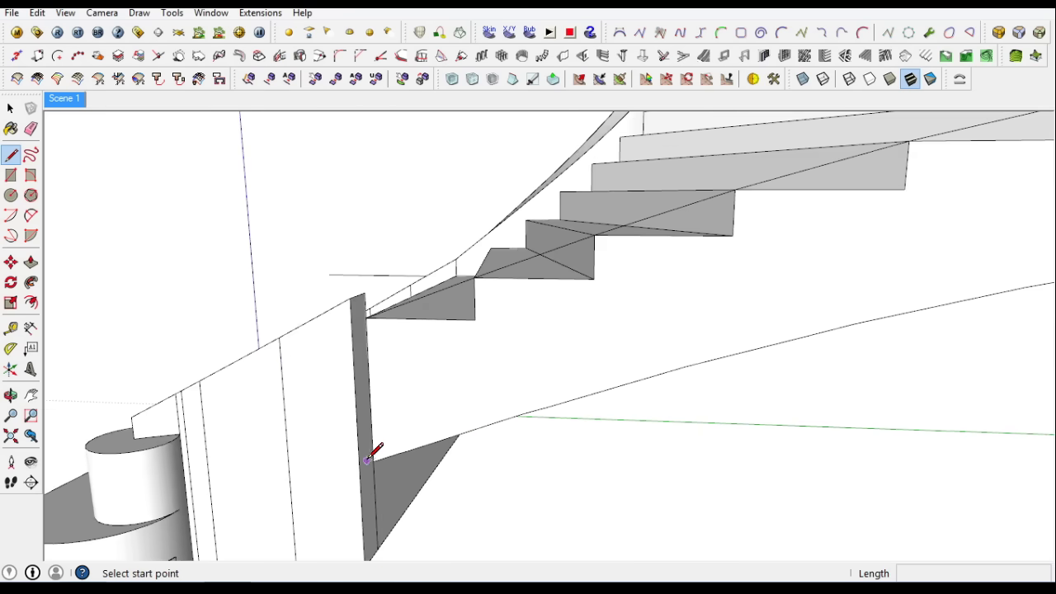
pyautogui.click(375, 459)
pyautogui.scroll(-2, 722, 351)
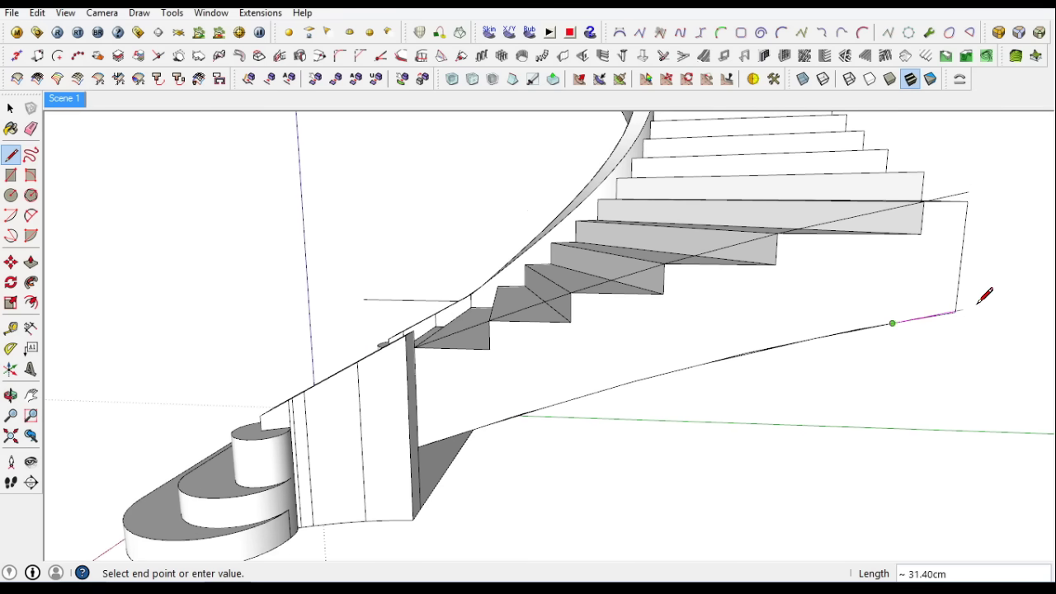
pyautogui.press('m')
pyautogui.scroll(3, 399, 355)
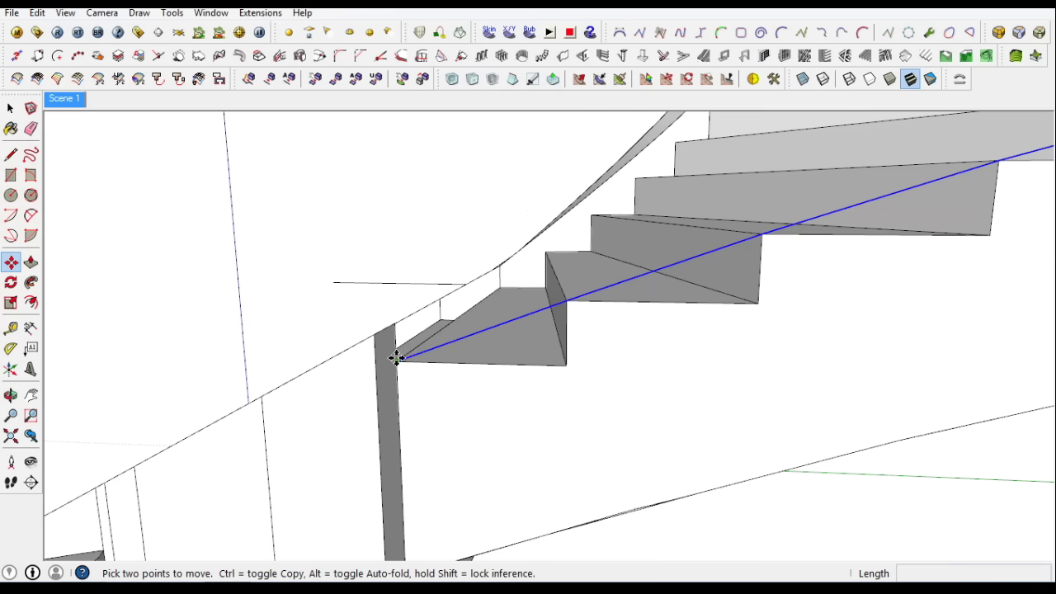
pyautogui.scroll(-3, 393, 322)
pyautogui.scroll(2, 738, 240)
# Convert the underside and lower curved edges to splines and close the outline into a face
pyautogui.rightClick(773, 205)
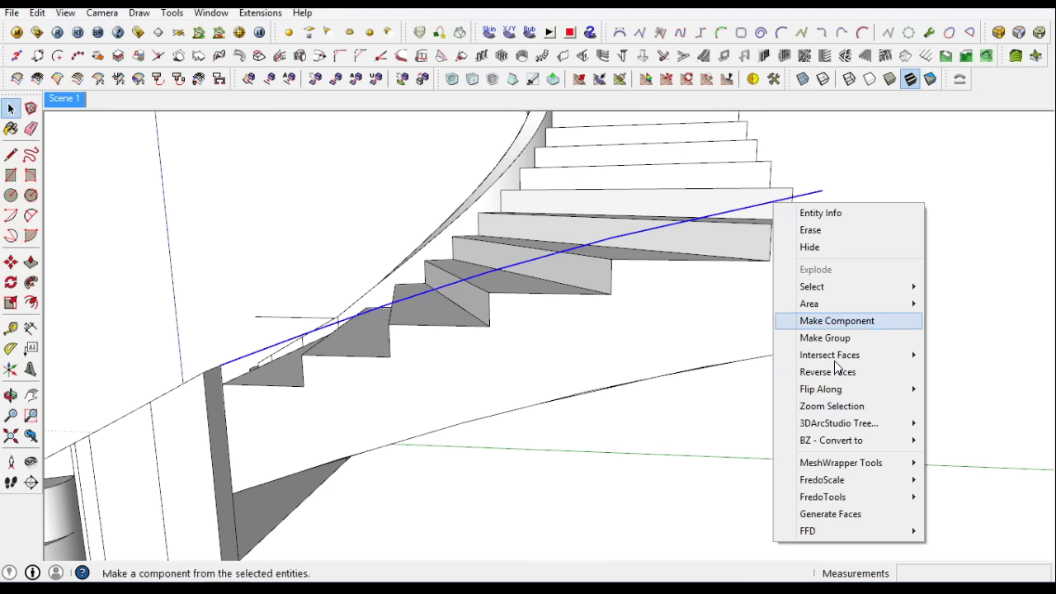
pyautogui.click(658, 305)
pyautogui.rightClick(523, 415)
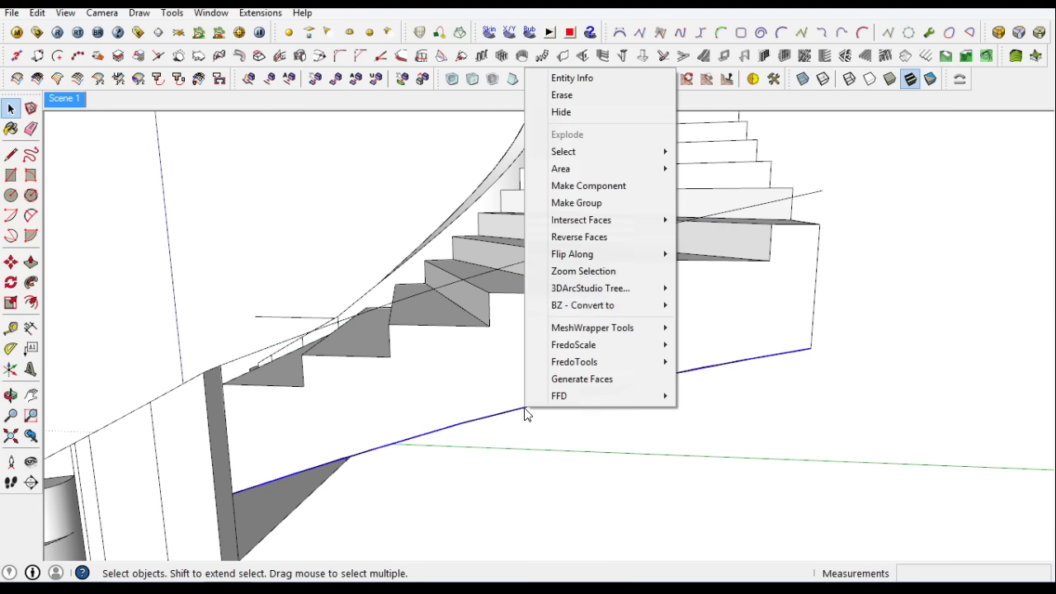
pyautogui.click(730, 344)
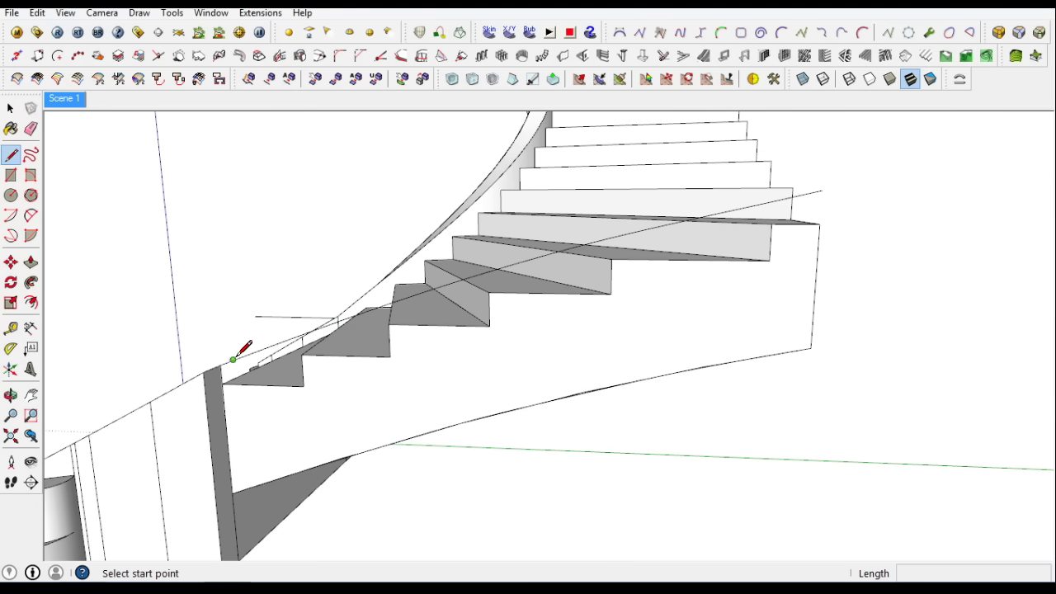
pyautogui.click(829, 193)
# Push/Pull the underside face 15 cm and group it as the stair soffit
pyautogui.press('p')
pyautogui.click(258, 389)
pyautogui.write('15')
pyautogui.rightClick(715, 295)
pyautogui.click(720, 271)
# Draw a rectangle at the top landing and extrude it 111 cm into a floor slab
pyautogui.scroll(-5, 684, 453)
pyautogui.moveTo(825, 443)
pyautogui.mouseDown(button='middle')
pyautogui.moveTo(690, 486)
pyautogui.moveTo(71, 177)
pyautogui.mouseUp(button='middle')
pyautogui.press('r')
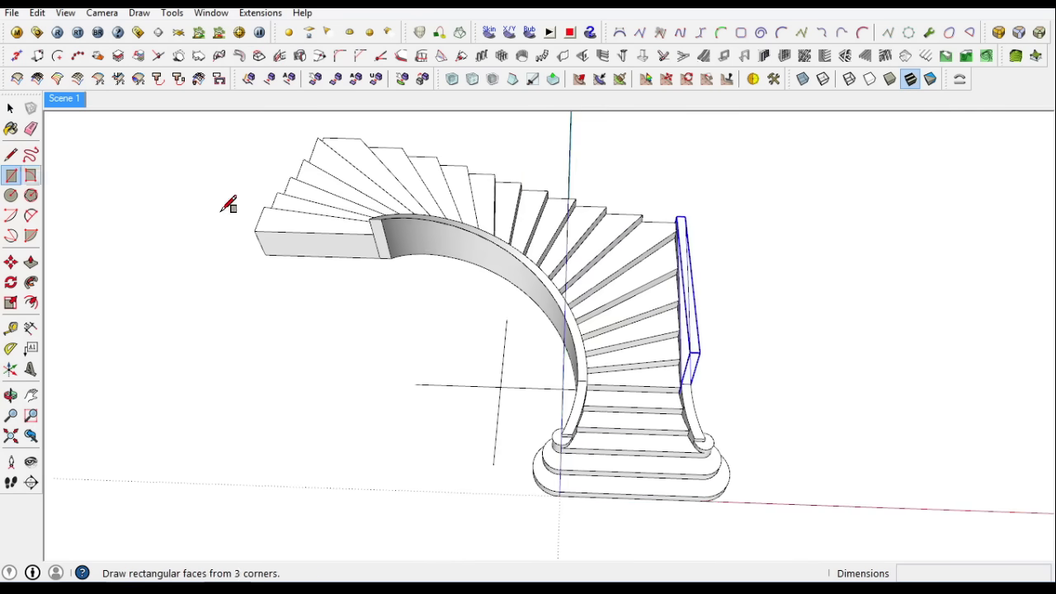
pyautogui.scroll(2, 248, 231)
pyautogui.click(244, 231)
pyautogui.click(275, 253)
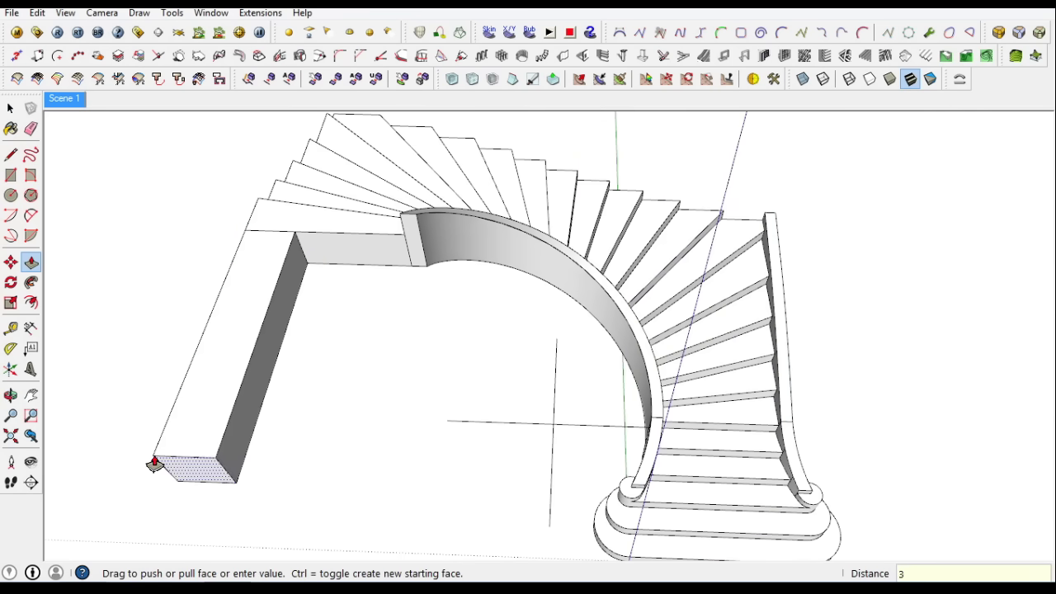
pyautogui.press('Return')
pyautogui.press('Return')
pyautogui.moveTo(401, 318)
pyautogui.mouseDown(button='middle')
pyautogui.moveTo(490, 349)
pyautogui.moveTo(78, 196)
pyautogui.moveTo(551, 421)
pyautogui.mouseUp(button='middle')
# Draw a 2-point arc on the slab curving around the top of the stairs
pyautogui.moveTo(322, 223)
pyautogui.mouseDown(button='middle')
pyautogui.moveTo(856, 361)
pyautogui.moveTo(68, 255)
pyautogui.mouseUp(button='middle')
pyautogui.click(30, 215)
pyautogui.scroll(3, 412, 377)
pyautogui.click(275, 358)
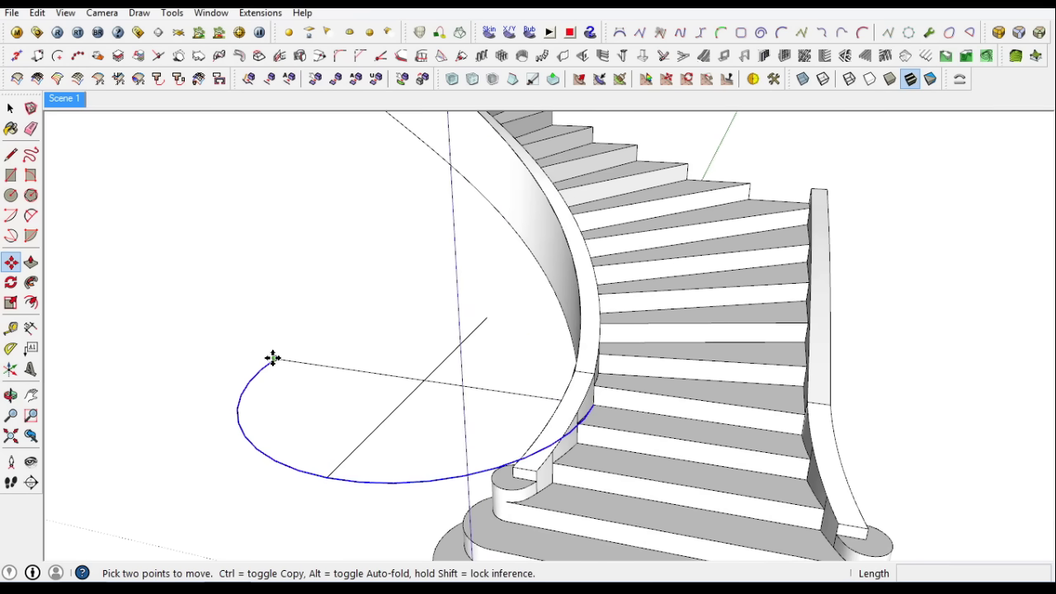
pyautogui.scroll(-3, 273, 358)
pyautogui.moveTo(295, 441)
pyautogui.mouseDown(button='middle')
pyautogui.moveTo(248, 201)
pyautogui.moveTo(274, 226)
pyautogui.mouseUp(button='middle')
pyautogui.scroll(3, 239, 302)
# Offset the arc to form a curved band around the stairwell
pyautogui.press('f')
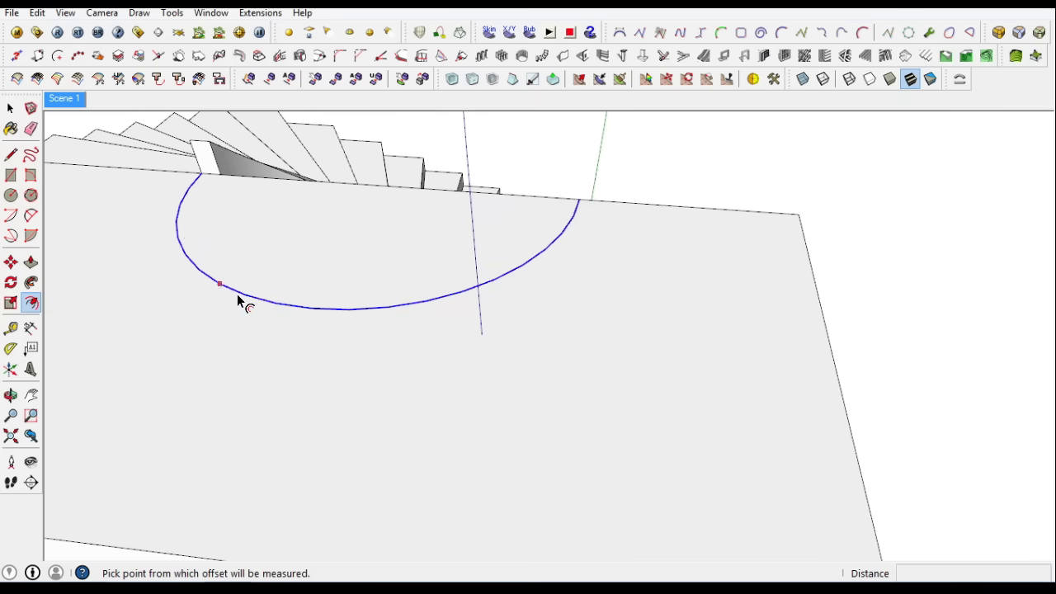
pyautogui.click(263, 285)
pyautogui.press('p')
pyautogui.click(330, 255)
pyautogui.moveTo(330, 255)
pyautogui.mouseDown(button='middle')
pyautogui.moveTo(805, 294)
pyautogui.moveTo(586, 339)
pyautogui.mouseUp(button='middle')
# Push/Pull the inner curved face through the slab to cut the stairwell opening
pyautogui.press('space')
pyautogui.tripleClick(436, 319)
pyautogui.scroll(-3, 59, 243)
pyautogui.press('p')
pyautogui.scroll(3, 503, 170)
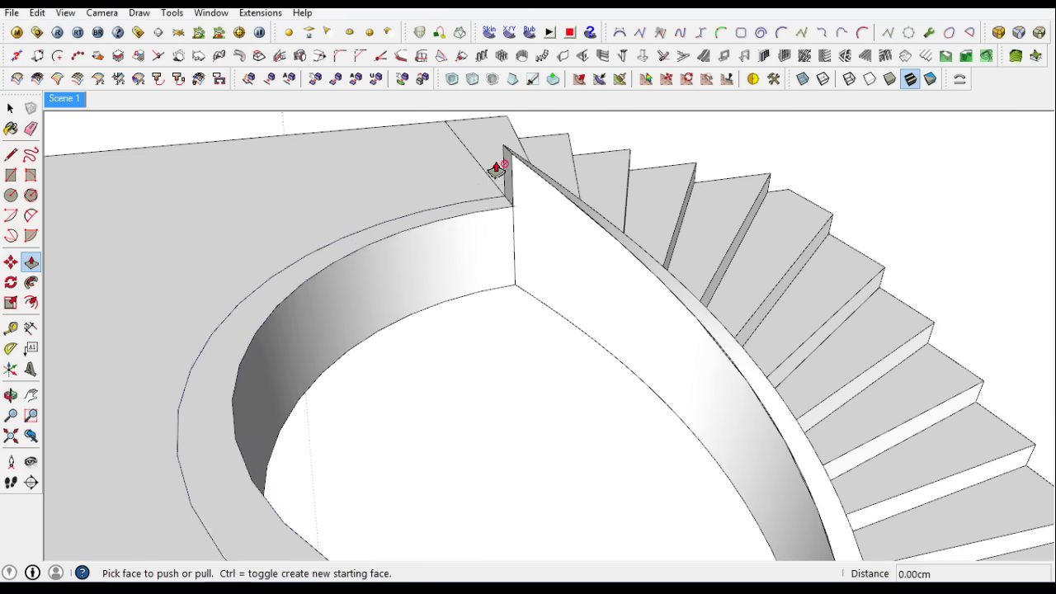
pyautogui.moveTo(503, 170); pyautogui.dragTo(490, 194)
pyautogui.write('16.')
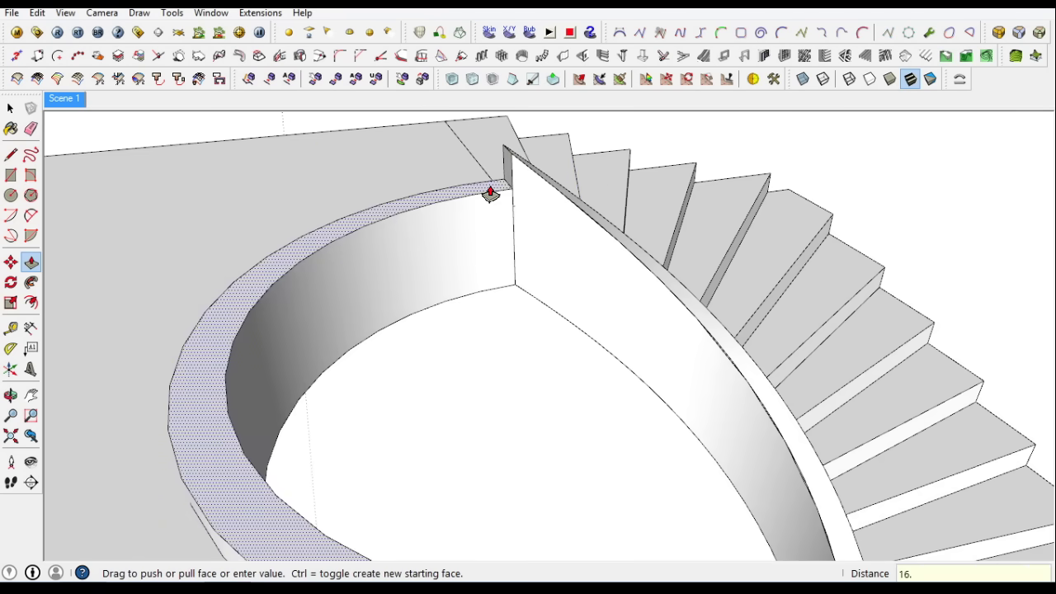
pyautogui.press('Return')
# Raise the curved ring face 10 cm, then select the slab and stair geometry
pyautogui.click(492, 181)
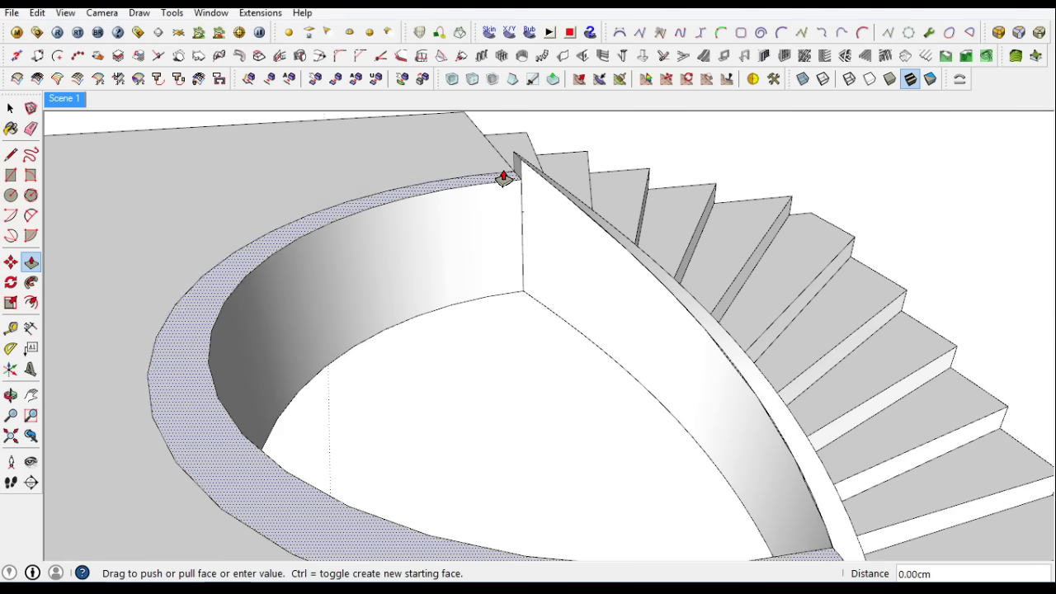
pyautogui.write('10')
pyautogui.press('Return')
pyautogui.click(8, 109)
pyautogui.tripleClick(396, 212)
pyautogui.moveTo(396, 212)
pyautogui.mouseDown(button='middle')
pyautogui.moveTo(440, 229)
pyautogui.moveTo(767, 124)
pyautogui.moveTo(625, 192)
pyautogui.mouseUp(button='middle')
pyautogui.scroll(2, 583, 431)
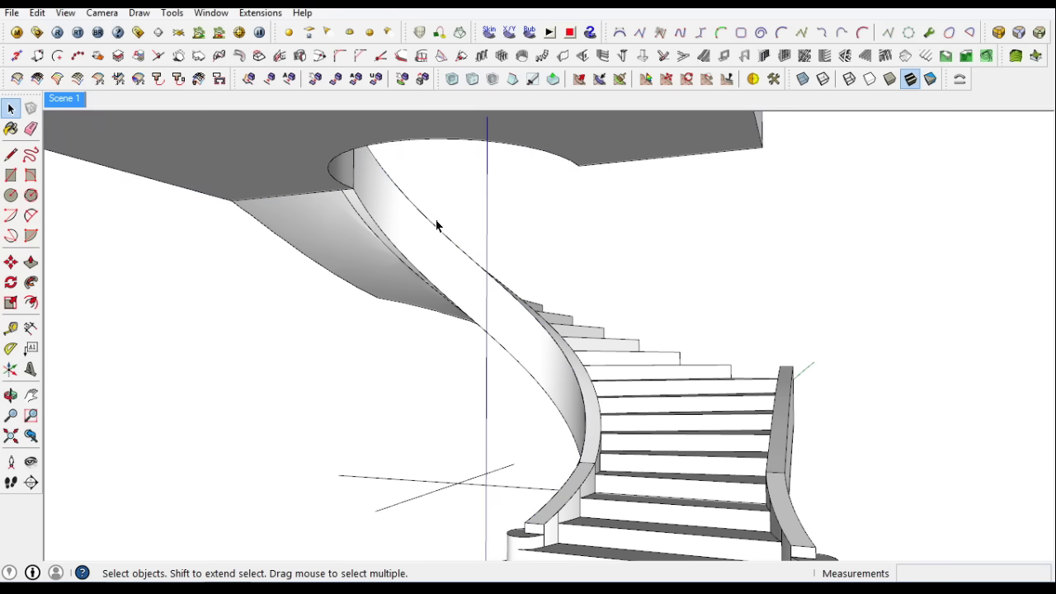
# Select the whole floor slab and make it a group
pyautogui.scroll(-4, 432, 228)
pyautogui.tripleClick(537, 203)
pyautogui.moveTo(537, 203)
pyautogui.mouseDown(button='middle')
pyautogui.moveTo(641, 372)
pyautogui.moveTo(173, 313)
pyautogui.moveTo(393, 347)
pyautogui.mouseUp(button='middle')
pyautogui.rightClick(422, 288)
pyautogui.click(445, 270)
pyautogui.moveTo(424, 287)
pyautogui.mouseDown(button='middle')
pyautogui.moveTo(691, 318)
pyautogui.moveTo(502, 300)
pyautogui.moveTo(600, 357)
pyautogui.mouseUp(button='middle')
pyautogui.click(691, 319)
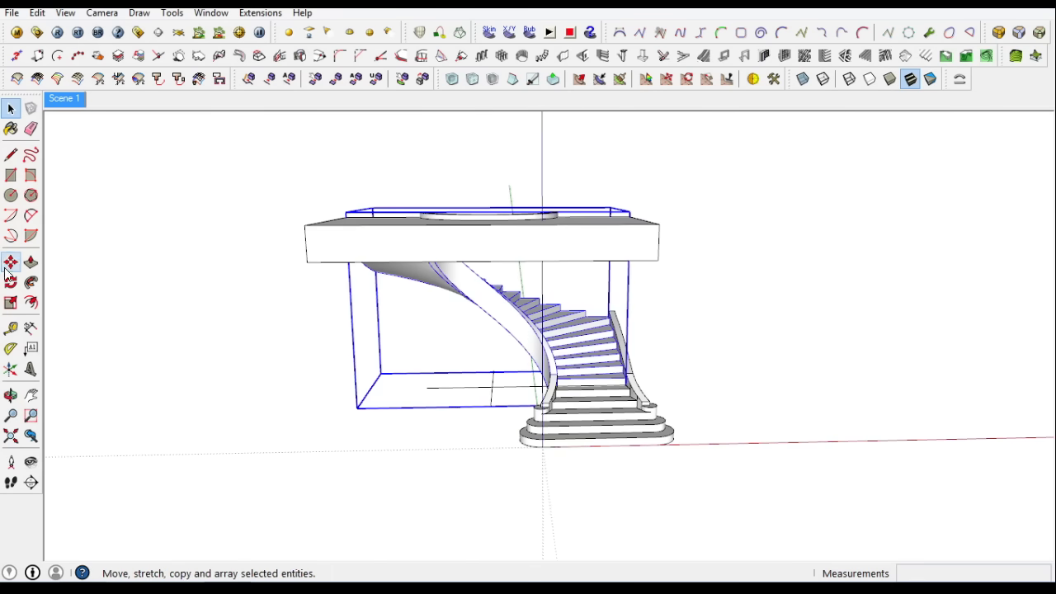
# Place a copy of the stairs and slab higher up for the second storey
pyautogui.click(588, 214)
pyautogui.scroll(3, 583, 234)
pyautogui.scroll(2, 577, 205)
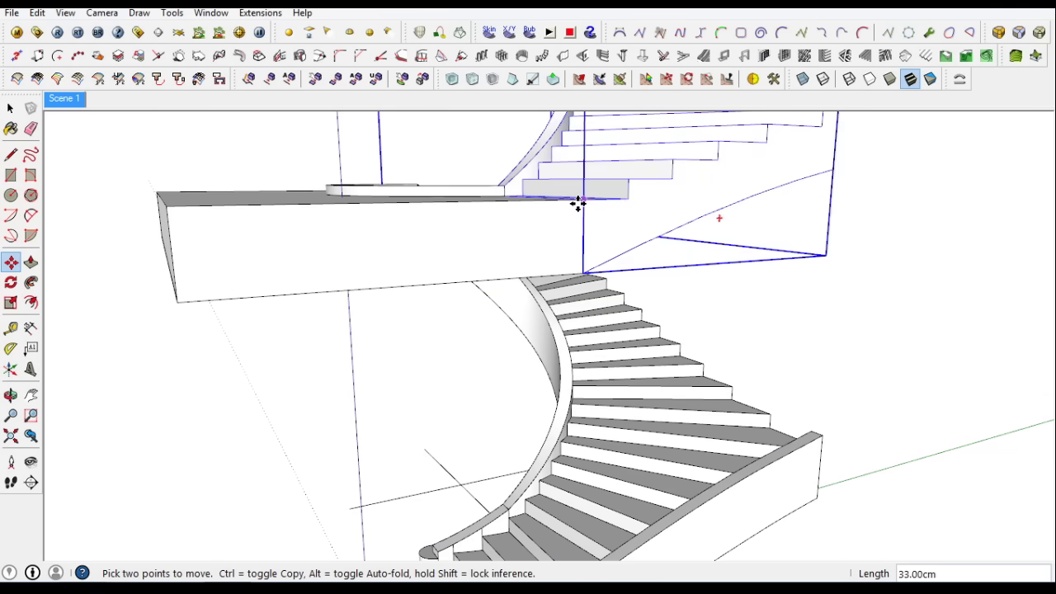
pyautogui.moveTo(578, 206); pyautogui.dragTo(698, 281, button='middle')
pyautogui.press('space')
pyautogui.scroll(-4, 771, 339)
pyautogui.moveTo(770, 339)
pyautogui.mouseDown(button='middle')
pyautogui.moveTo(559, 198)
pyautogui.moveTo(671, 288)
pyautogui.moveTo(627, 273)
pyautogui.mouseUp(button='middle')
# Draw a 60 x 300 cm wall rectangle beside the stairs and extrude it 100 cm
pyautogui.press('r')
pyautogui.scroll(2, 556, 306)
pyautogui.click(484, 297)
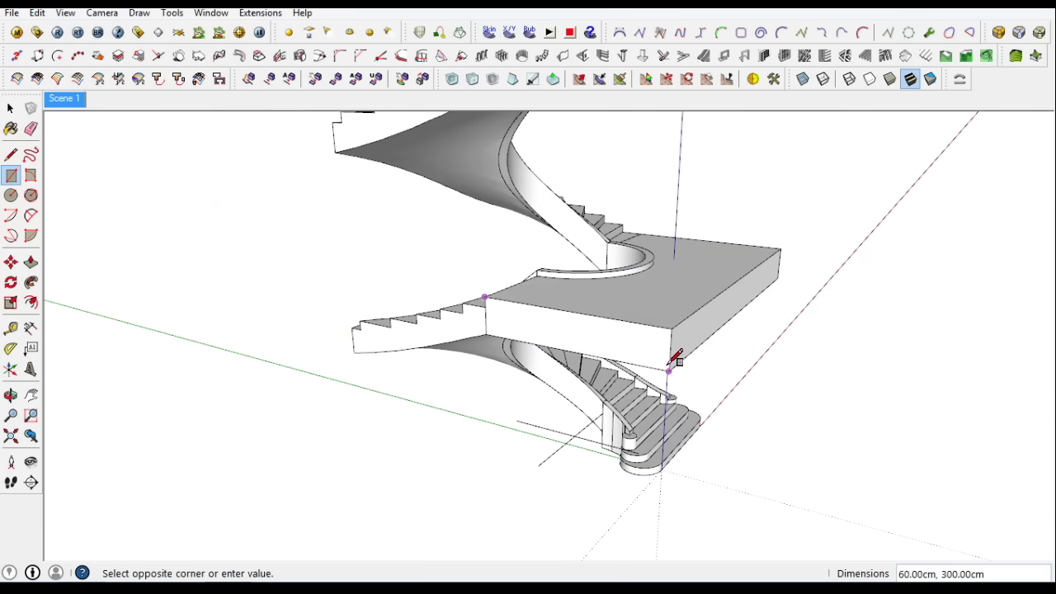
pyautogui.scroll(-3, 500, 330)
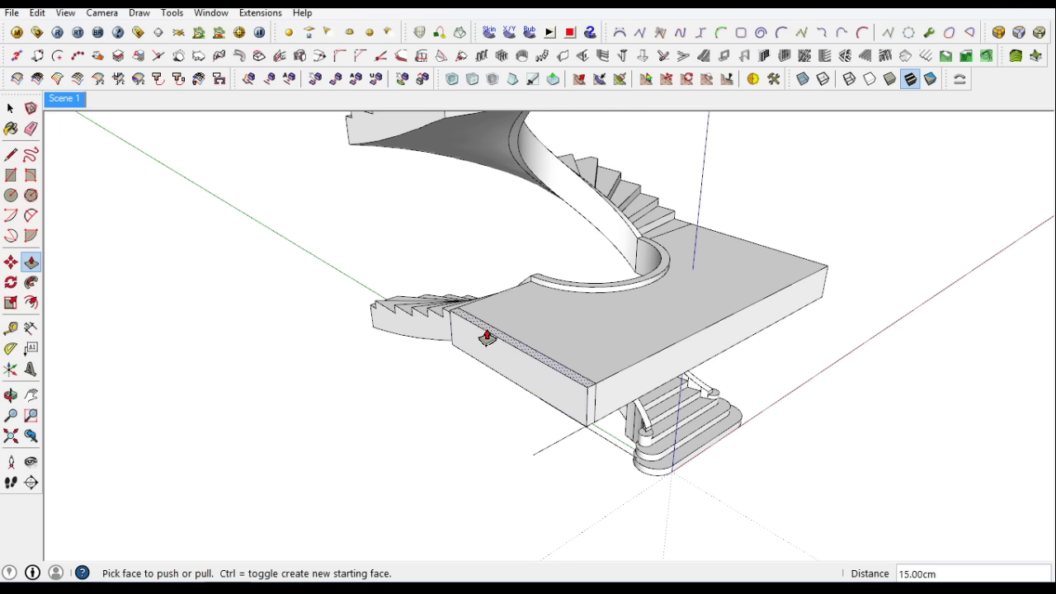
pyautogui.click(483, 267)
pyautogui.scroll(3, 453, 236)
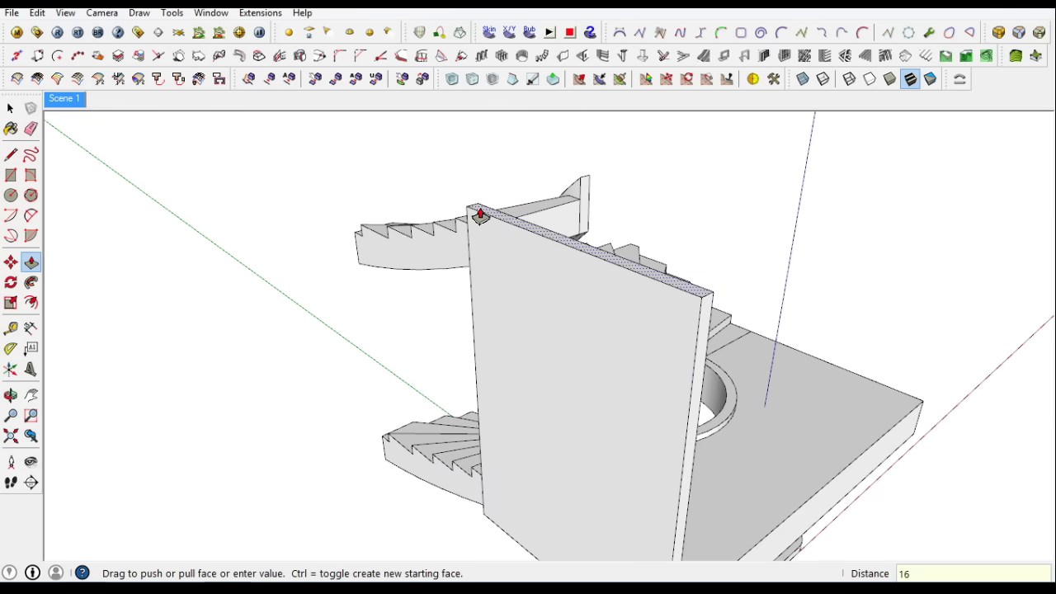
pyautogui.write('100')
pyautogui.press('Return')
# Extend the wall face down past the stairs
pyautogui.moveTo(490, 184)
pyautogui.mouseDown(button='middle')
pyautogui.moveTo(933, 294)
pyautogui.moveTo(810, 259)
pyautogui.moveTo(644, 148)
pyautogui.moveTo(396, 160)
pyautogui.mouseUp(button='middle')
pyautogui.click(396, 160)
pyautogui.moveTo(415, 226); pyautogui.dragTo(485, 404, button='middle')
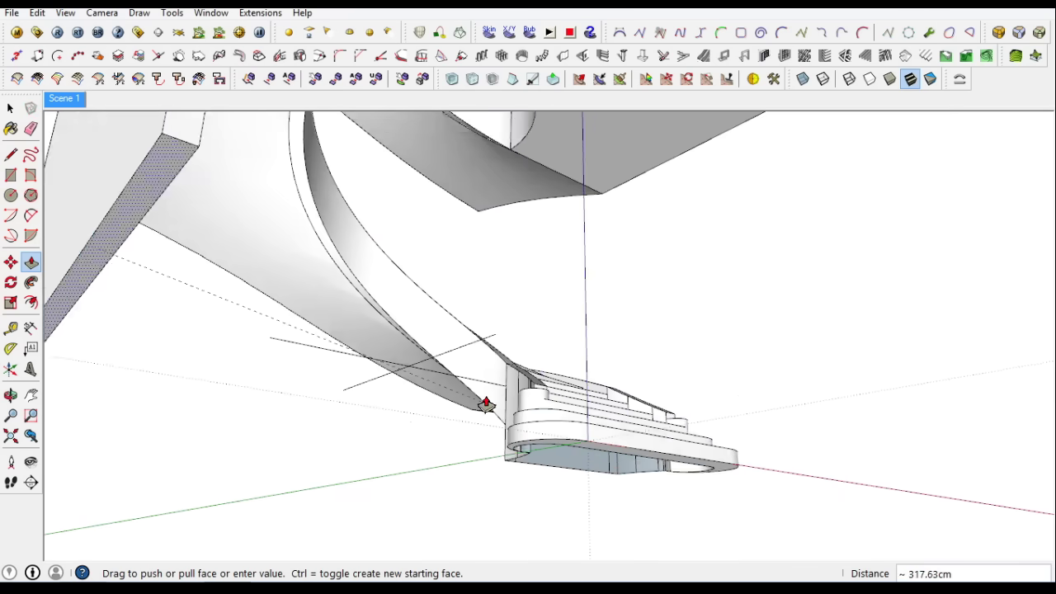
pyautogui.scroll(-2, 522, 472)
pyautogui.click(522, 472)
pyautogui.rightClick(281, 169)
pyautogui.click(330, 303)
pyautogui.moveTo(330, 303); pyautogui.dragTo(907, 431, button='middle')
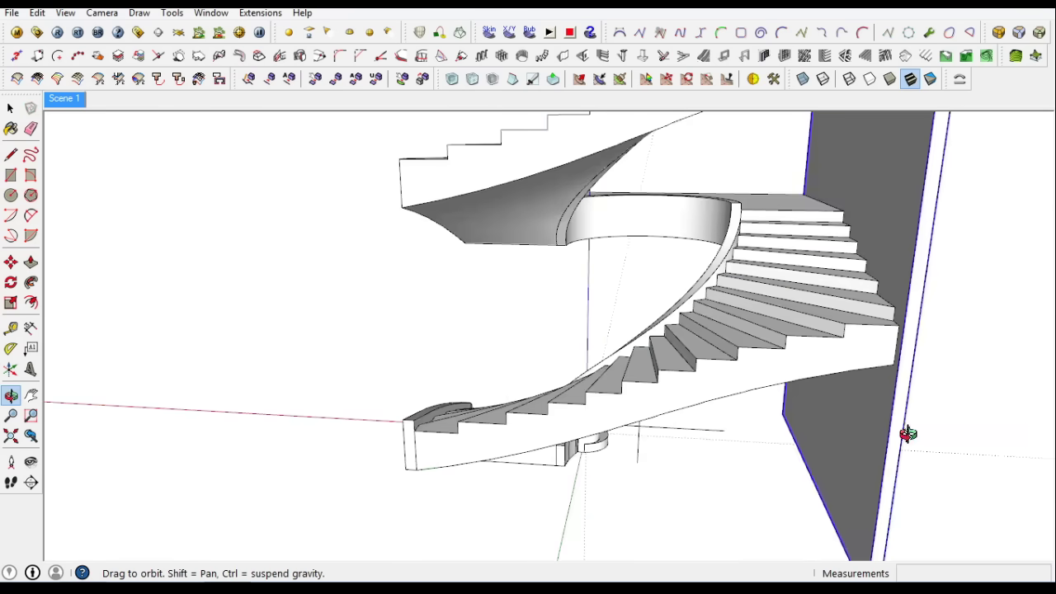
# Push/Pull the tall wall's faces outward to extend the wall
pyautogui.scroll(3, 159, 239)
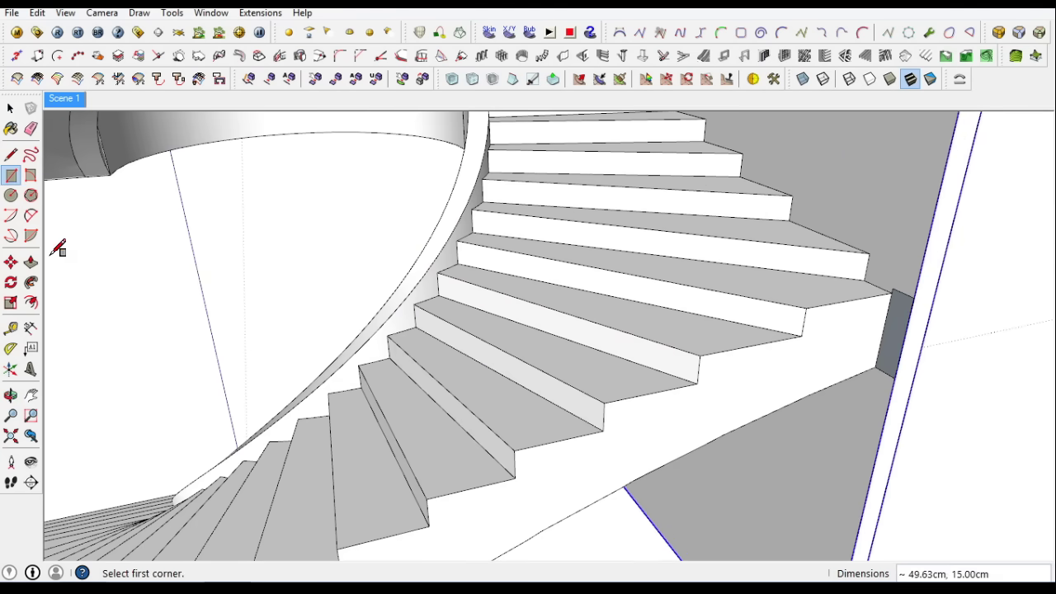
pyautogui.press('p')
pyautogui.click(804, 328)
pyautogui.scroll(-3, 594, 447)
pyautogui.click(700, 308)
pyautogui.moveTo(701, 308); pyautogui.dragTo(597, 270, button='middle')
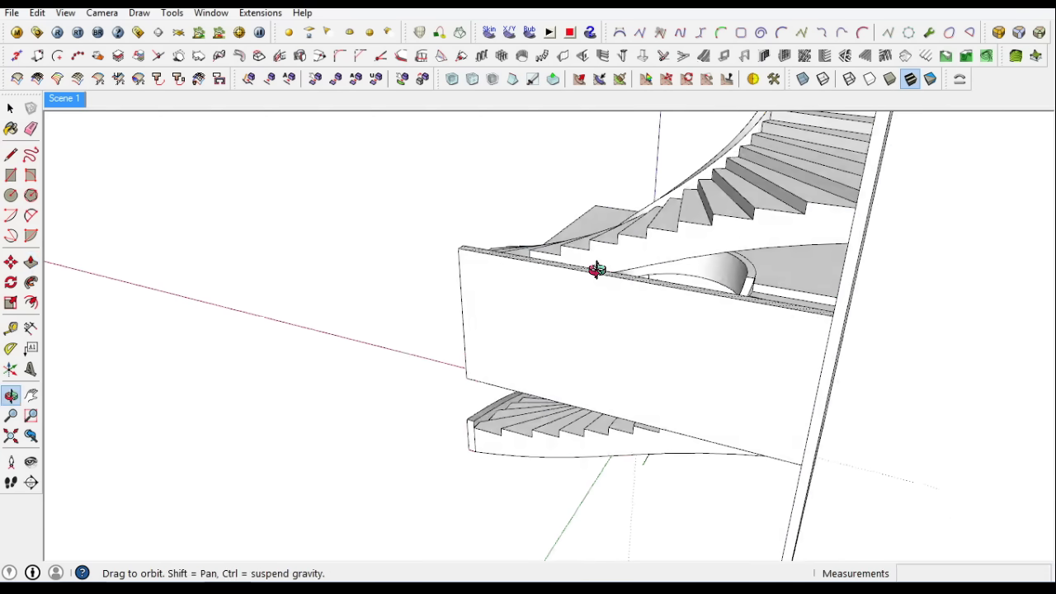
pyautogui.scroll(-3, 596, 269)
pyautogui.click(808, 179)
pyautogui.click(767, 377)
pyautogui.moveTo(766, 377); pyautogui.dragTo(690, 206, button='middle')
pyautogui.scroll(3, 559, 349)
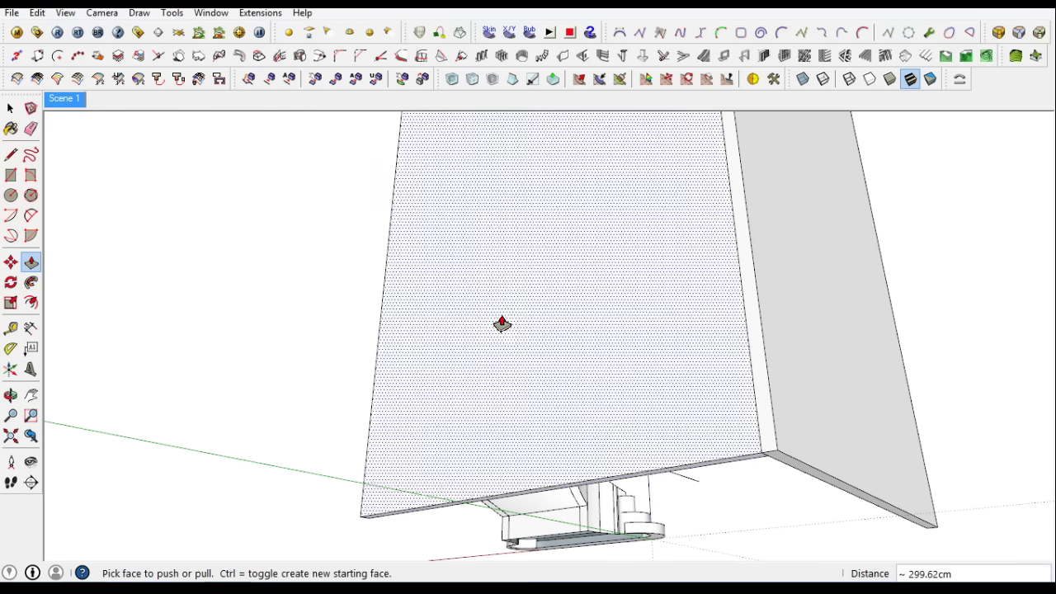
pyautogui.scroll(-3, 559, 349)
# Make the tall wall face into a group
pyautogui.press('space')
pyautogui.scroll(3, 561, 405)
pyautogui.rightClick(523, 170)
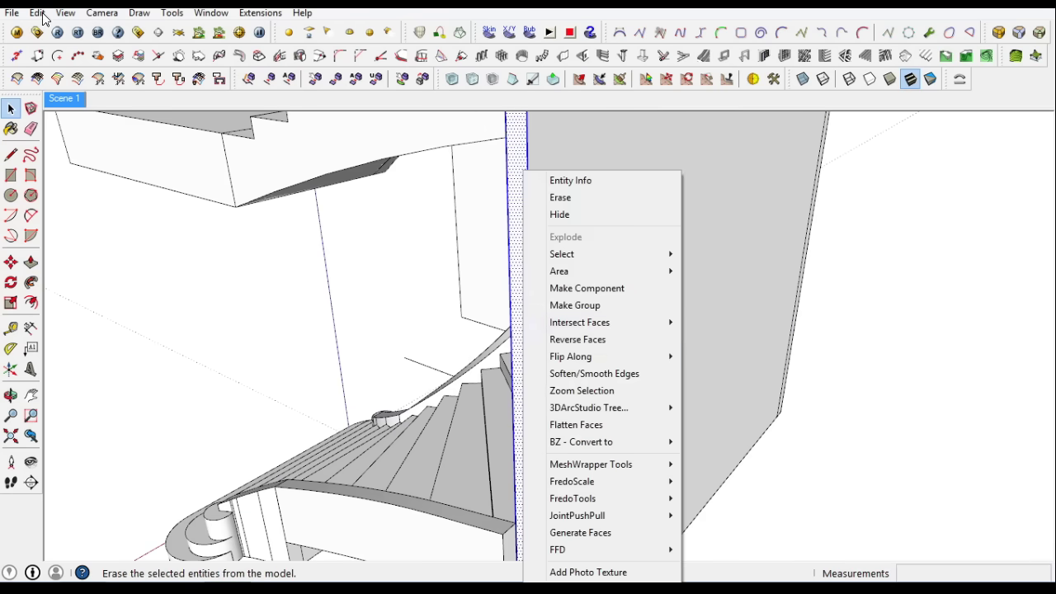
pyautogui.click(37, 12)
pyautogui.rightClick(622, 278)
pyautogui.click(669, 303)
pyautogui.click(37, 12)
# Thicken the thin wall face to 15 cm with Push/Pull
pyautogui.press('Escape')
pyautogui.press('p')
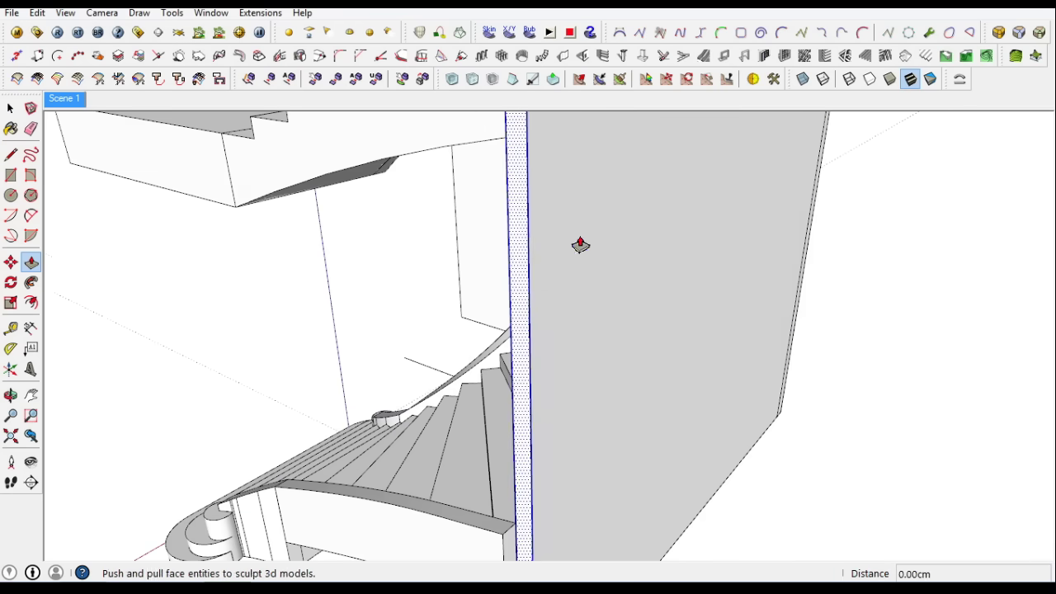
pyautogui.click(502, 299)
pyautogui.write('15')
pyautogui.press('Return')
# Move the thin wall 15 cm
pyautogui.press('space')
pyautogui.scroll(2, 553, 503)
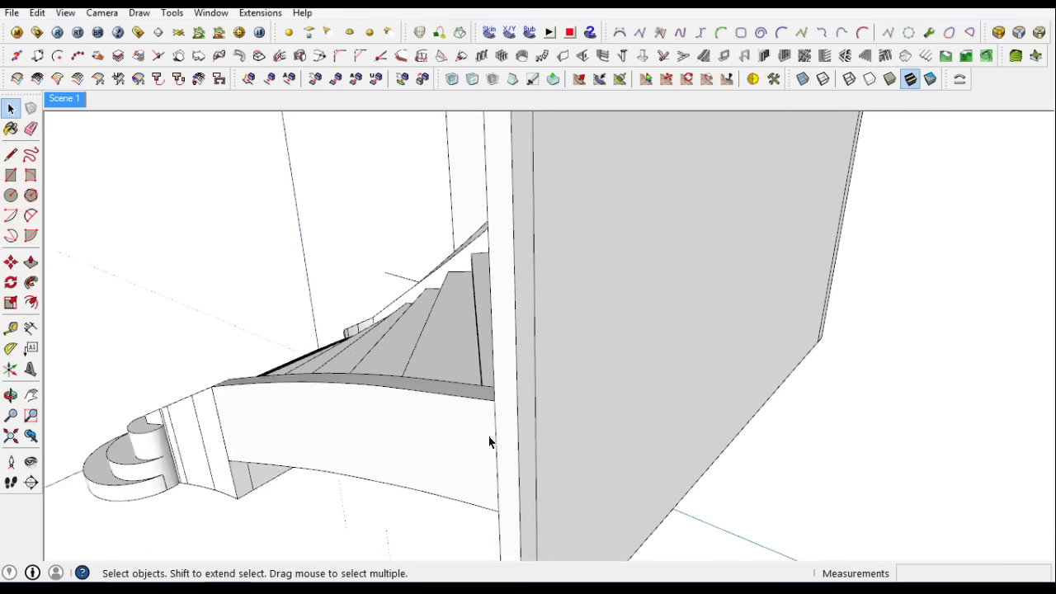
pyautogui.scroll(-3, 553, 503)
pyautogui.click(817, 292)
pyautogui.scroll(1, 743, 313)
pyautogui.scroll(2, 702, 283)
pyautogui.click(10, 238)
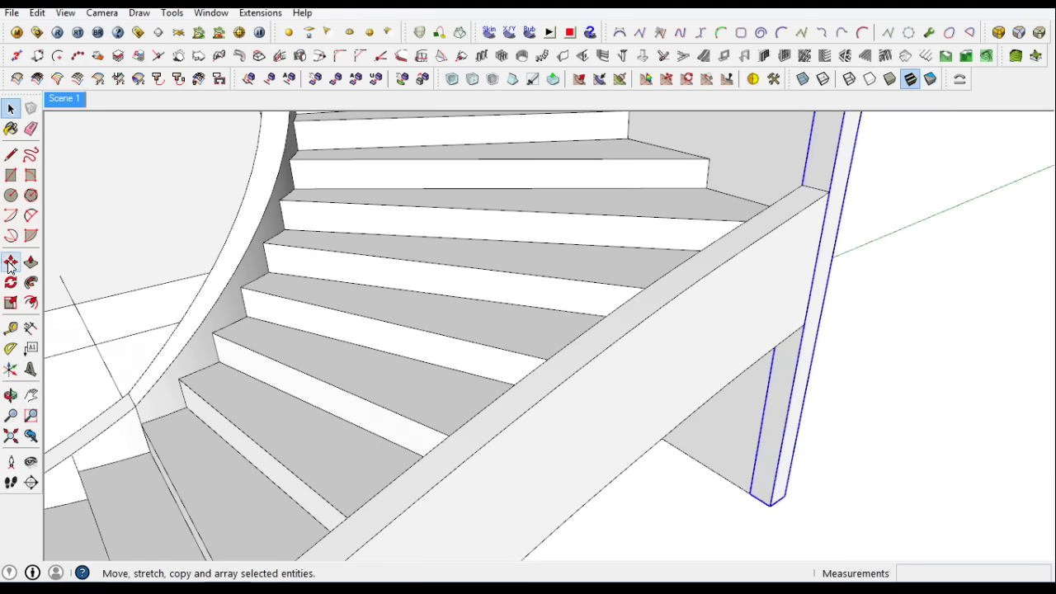
pyautogui.click(10, 262)
pyautogui.scroll(2, 736, 490)
pyautogui.click(735, 490)
pyautogui.write('15')
pyautogui.press('Return')
pyautogui.press('space')
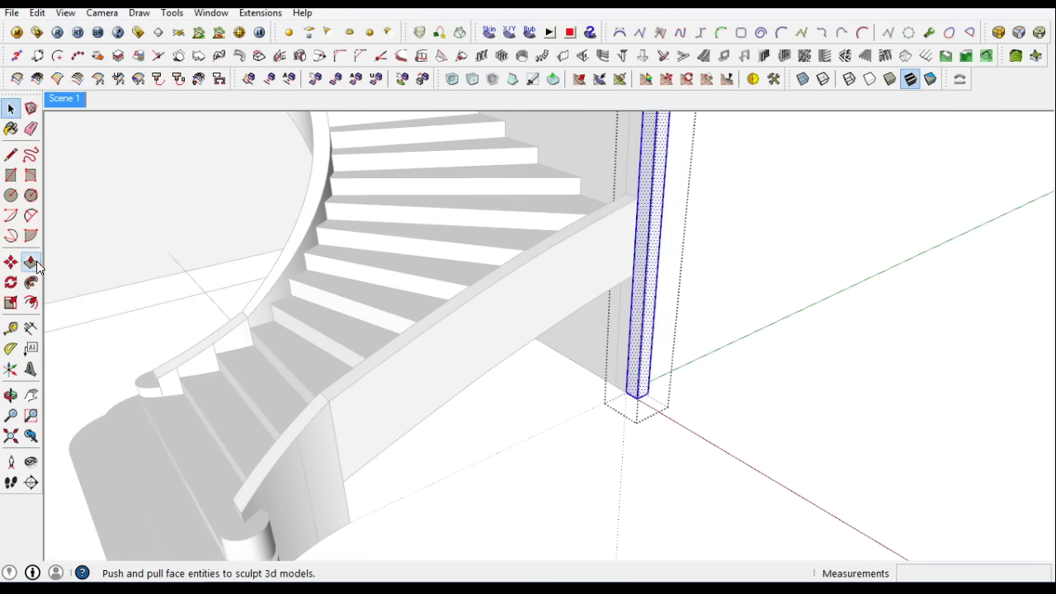
# Push/Pull the thin wall face again to finish thickening it
pyautogui.click(30, 262)
pyautogui.click(649, 330)
pyautogui.click(851, 408)
pyautogui.click(11, 108)
# Select the landing slab and start a Ctrl-copy move to place a duplicate higher up
pyautogui.scroll(-3, 605, 436)
pyautogui.moveTo(605, 436)
pyautogui.mouseDown(button='middle')
pyautogui.moveTo(704, 406)
pyautogui.moveTo(653, 384)
pyautogui.mouseUp(button='middle')
pyautogui.click(652, 375)
pyautogui.click(11, 395)
pyautogui.moveTo(272, 347)
pyautogui.mouseDown()
pyautogui.moveTo(330, 350)
pyautogui.moveTo(308, 224)
pyautogui.mouseUp()
pyautogui.press('m')
pyautogui.scroll(2, 306, 349)
pyautogui.press('ctrl')
pyautogui.click(306, 349)
pyautogui.scroll(3, 485, 126)
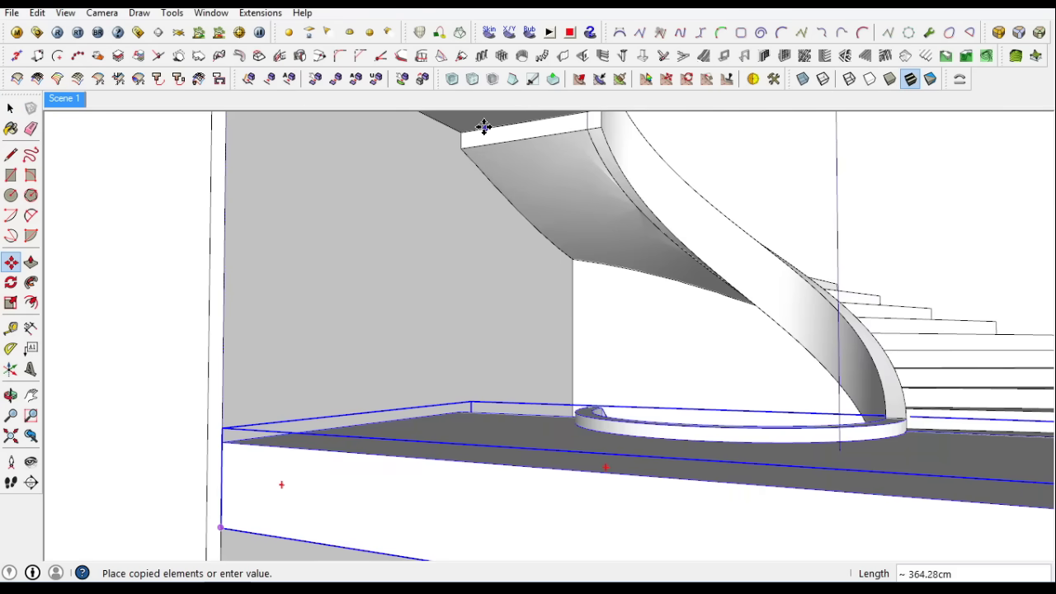
# Place the slab copy higher and copy its top edge across the slab to mark a strip
pyautogui.click(484, 125)
pyautogui.scroll(-3, 542, 247)
pyautogui.moveTo(542, 248); pyautogui.dragTo(528, 347, button='middle')
pyautogui.click(10, 108)
pyautogui.scroll(2, 756, 255)
pyautogui.scroll(2, 763, 241)
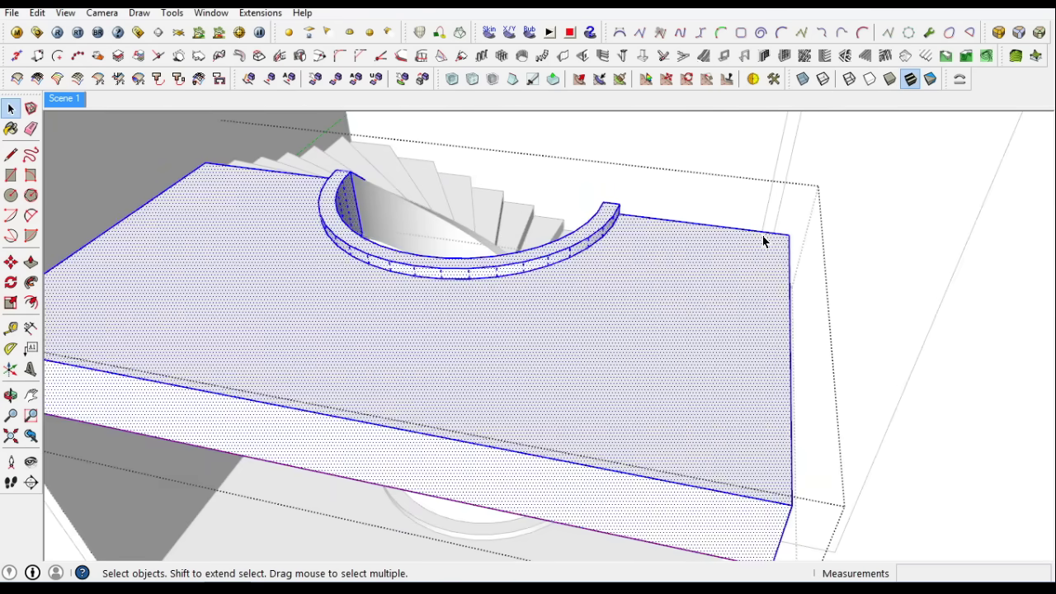
pyautogui.click(763, 239)
pyautogui.press('m')
pyautogui.moveTo(763, 240); pyautogui.dragTo(448, 330, button='middle')
pyautogui.press('ctrl')
pyautogui.click(448, 330)
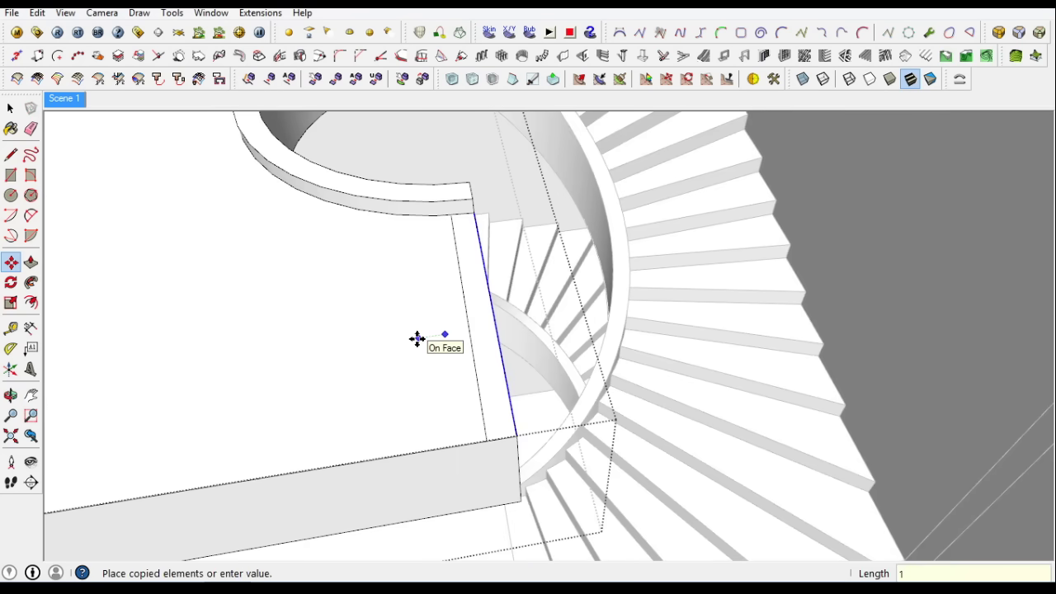
# Push/Pull the strip at the slab corner up 15cm
pyautogui.scroll(2, 447, 212)
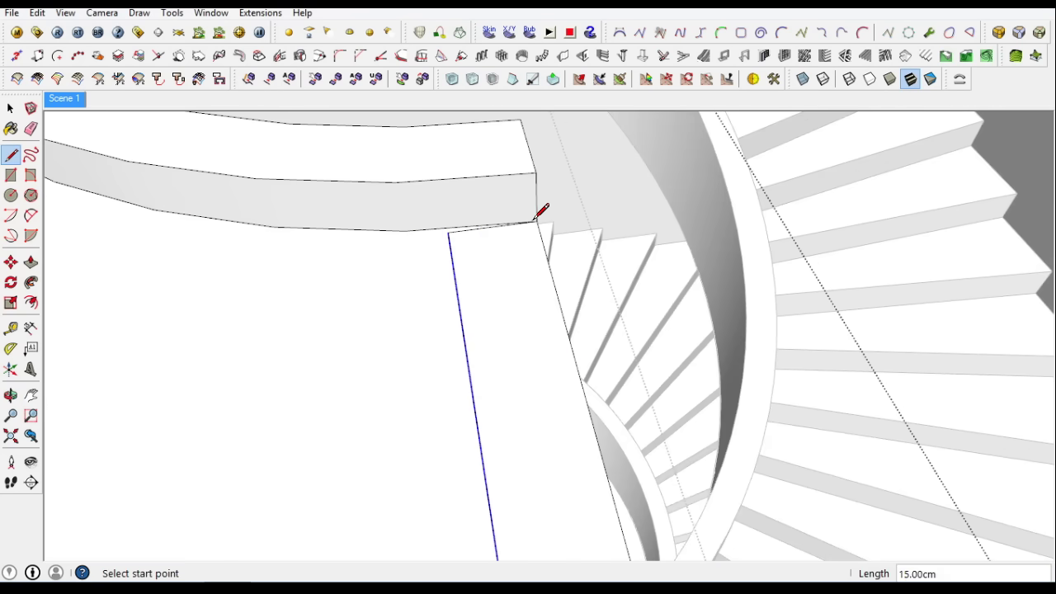
pyautogui.press('p')
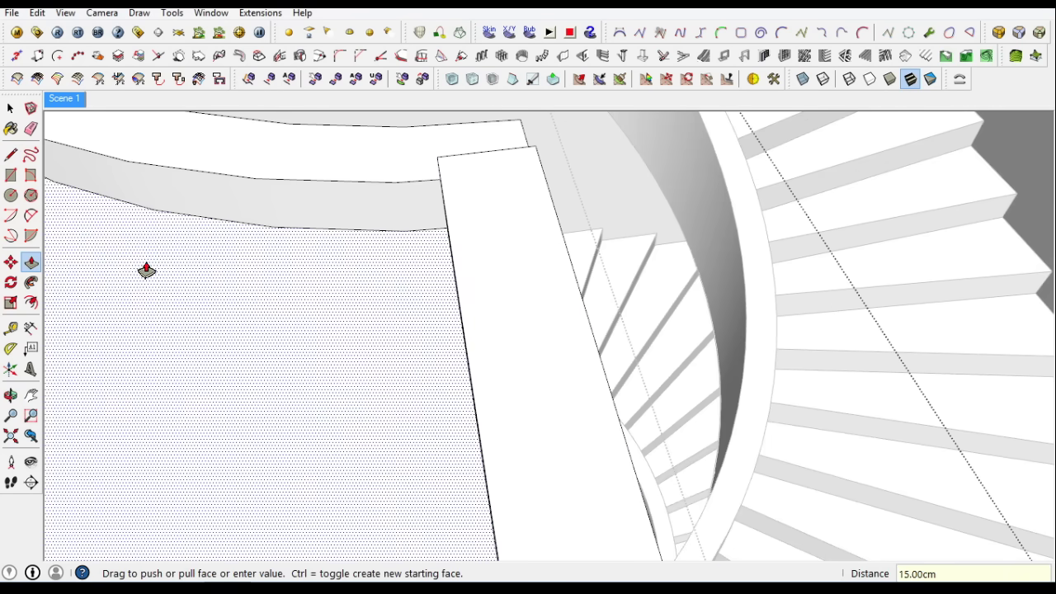
pyautogui.press('Return')
pyautogui.click(228, 226)
pyautogui.click(155, 219)
# Draw a dividing line and extrude the new strip face 10cm
pyautogui.press('l')
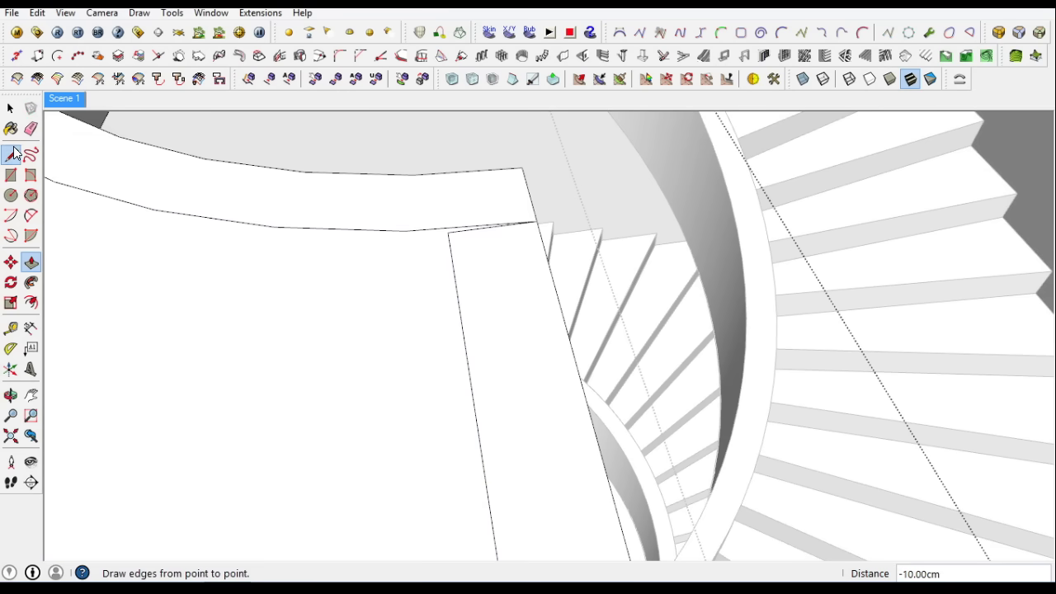
pyautogui.scroll(2, 449, 249)
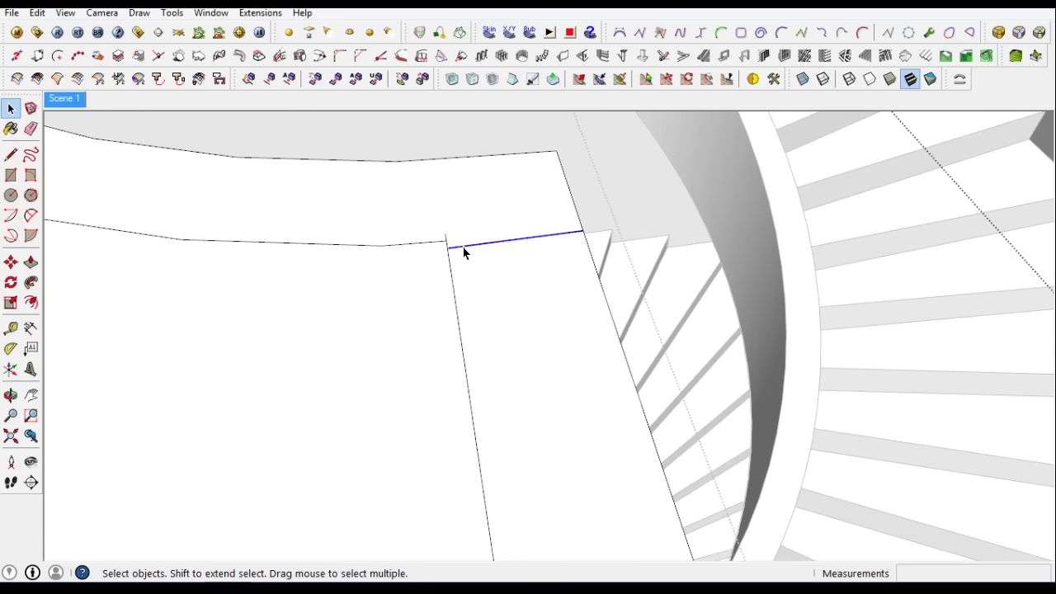
pyautogui.press('p')
pyautogui.scroll(-2, 509, 281)
pyautogui.click(509, 280)
pyautogui.write('0')
pyautogui.press('Return')
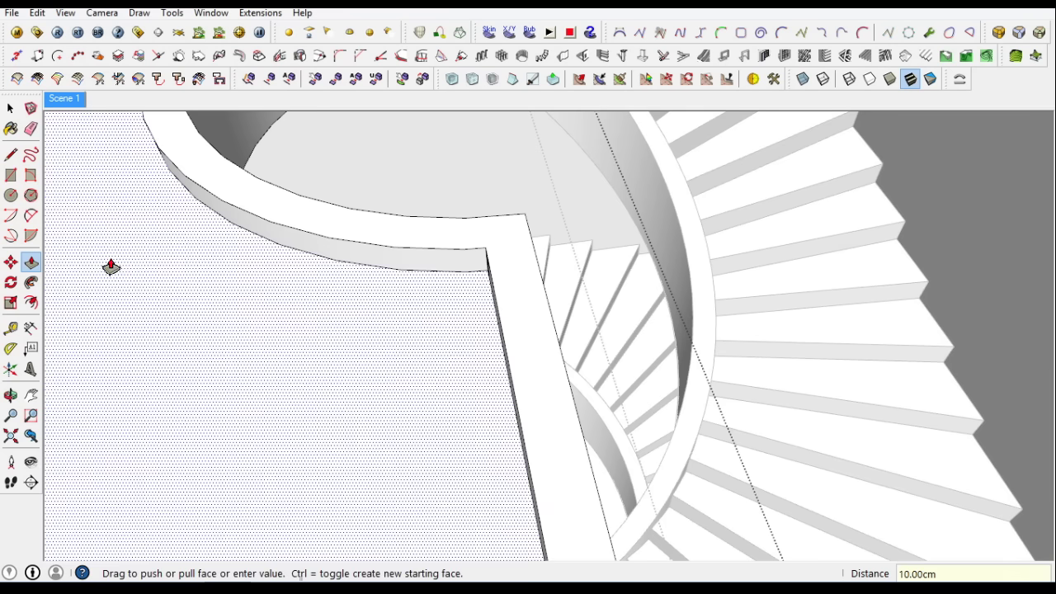
pyautogui.scroll(-5, 111, 267)
pyautogui.press('space')
# Orbit out to view the whole stair tower, then close in on the stair wall
pyautogui.moveTo(558, 361)
pyautogui.mouseDown(button='middle')
pyautogui.moveTo(585, 200)
pyautogui.moveTo(755, 337)
pyautogui.mouseUp(button='middle')
pyautogui.scroll(-5, 205, 292)
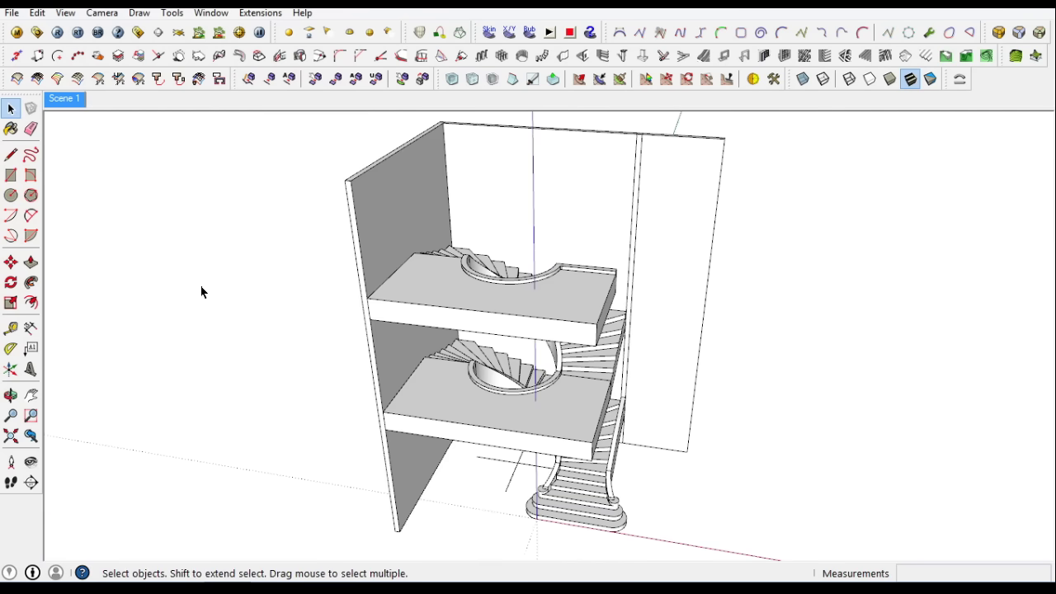
pyautogui.press('r')
pyautogui.moveTo(204, 292); pyautogui.dragTo(437, 278, button='middle')
pyautogui.scroll(5, 641, 382)
# Draw a rectangle on the stair-side wall
pyautogui.scroll(2, 649, 247)
pyautogui.click(648, 224)
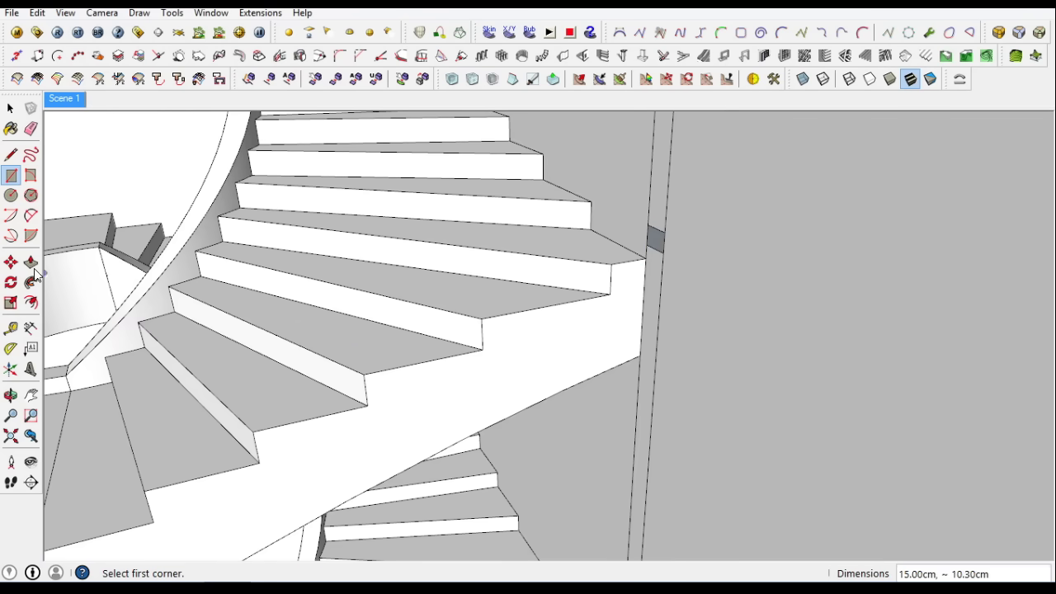
pyautogui.scroll(-4, 616, 285)
pyautogui.scroll(-3, 165, 276)
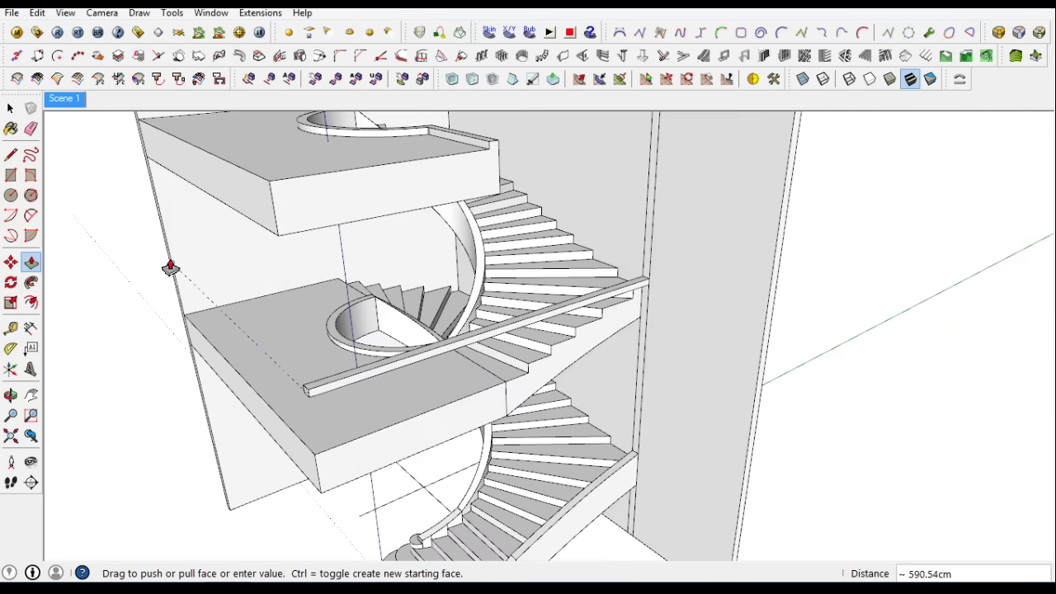
pyautogui.moveTo(165, 275); pyautogui.dragTo(605, 158, button='middle')
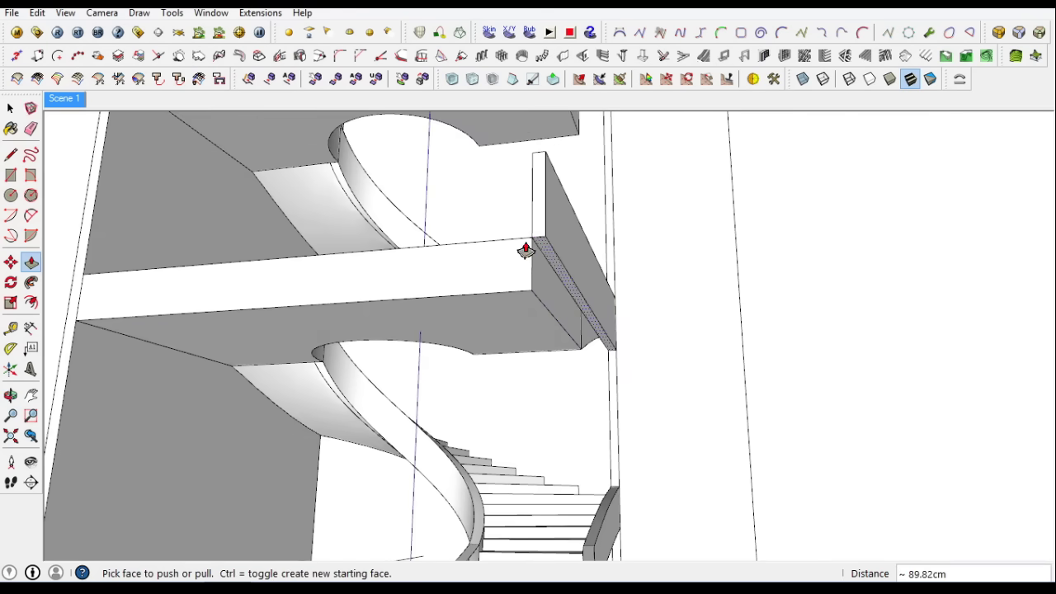
pyautogui.scroll(-3, 613, 465)
pyautogui.scroll(-2, 549, 384)
pyautogui.scroll(-2, 462, 313)
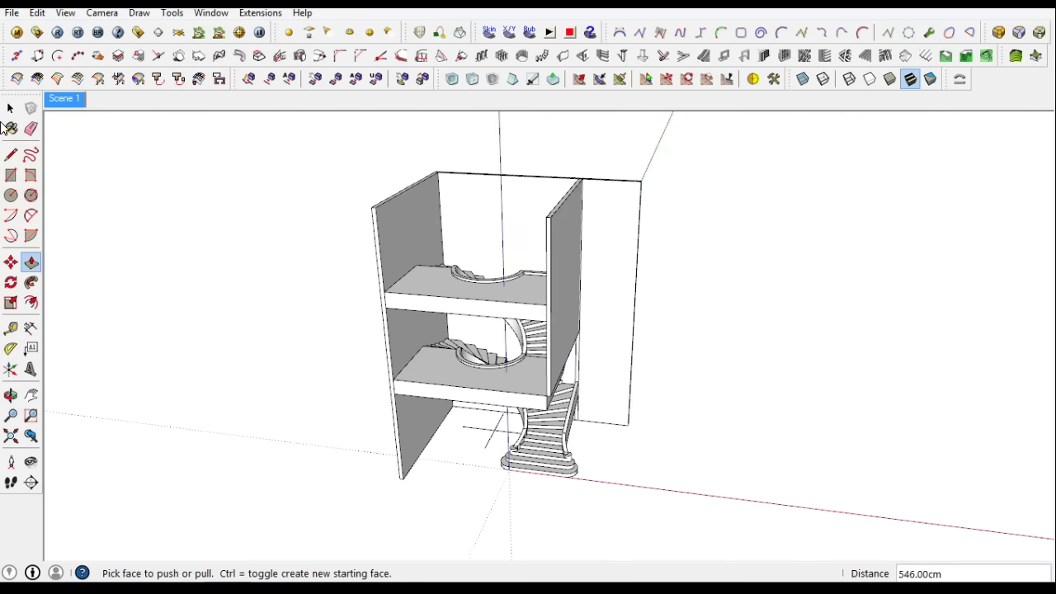
# Push the wall face above the stair back to form the side wall
pyautogui.press('space')
pyautogui.moveTo(73, 151); pyautogui.dragTo(448, 146, button='middle')
pyautogui.scroll(5, 573, 289)
pyautogui.click(573, 289)
pyautogui.scroll(3, 563, 308)
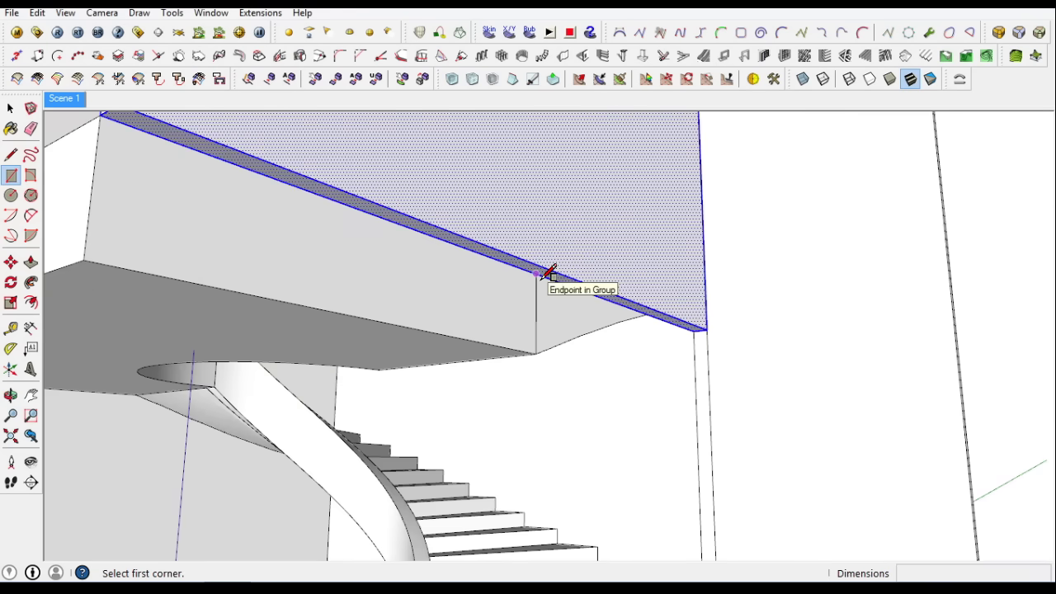
pyautogui.moveTo(614, 284); pyautogui.dragTo(466, 341)
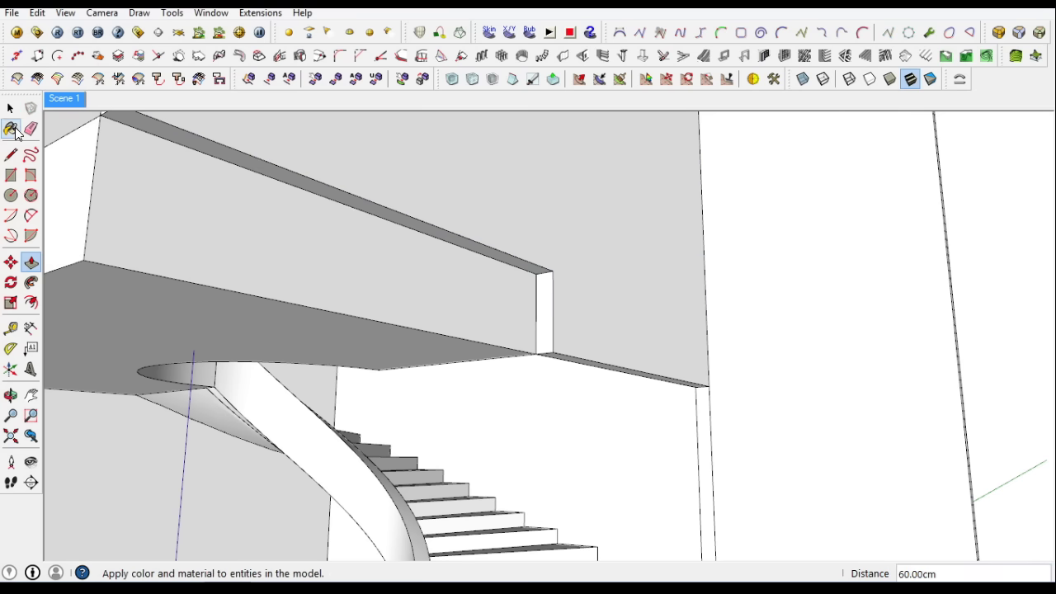
# Make the side wall face into a group
pyautogui.press('space')
pyautogui.click(573, 323)
pyautogui.rightClick(573, 322)
pyautogui.click(556, 302)
# Push the floor rectangle down into a thick ground slab under the building
pyautogui.moveTo(71, 289); pyautogui.dragTo(316, 347, button='middle')
pyautogui.press('p')
pyautogui.scroll(-5, 518, 347)
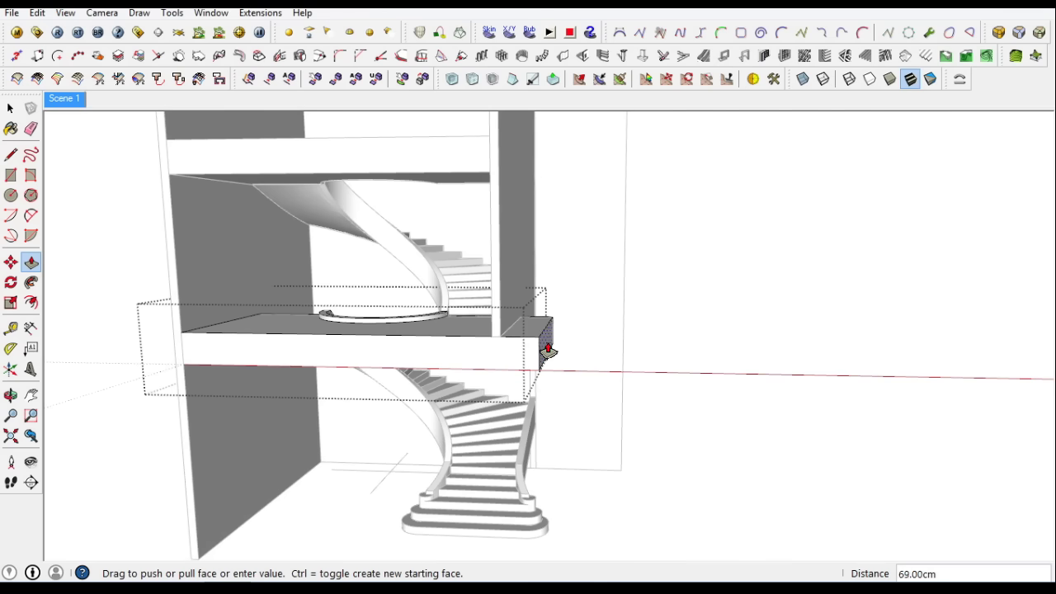
pyautogui.moveTo(88, 196)
pyautogui.mouseDown(button='middle')
pyautogui.moveTo(551, 316)
pyautogui.moveTo(501, 252)
pyautogui.mouseUp(button='middle')
pyautogui.scroll(3, 608, 507)
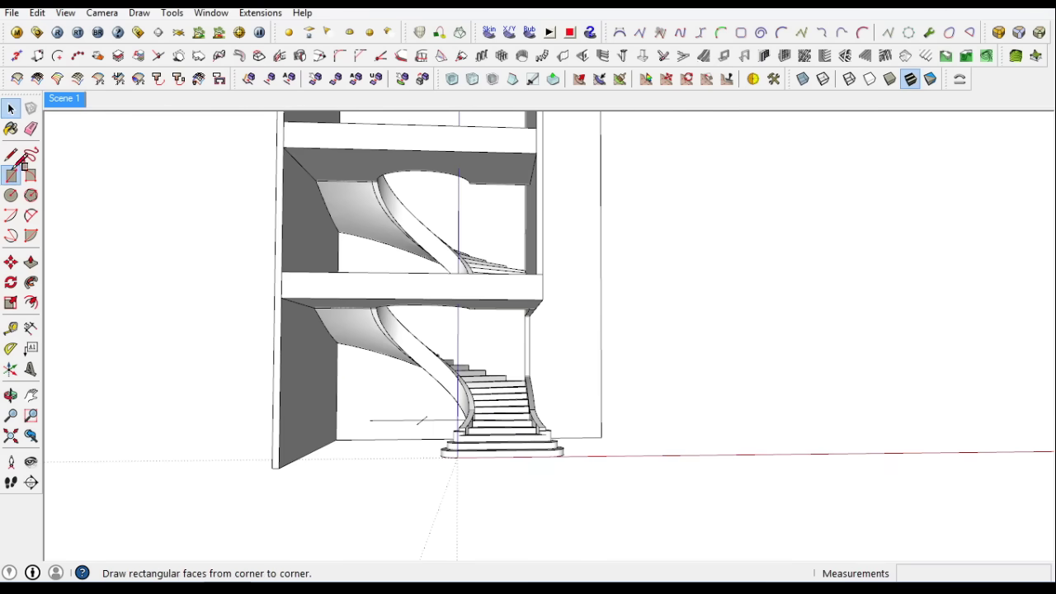
pyautogui.press('p')
pyautogui.scroll(2, 342, 464)
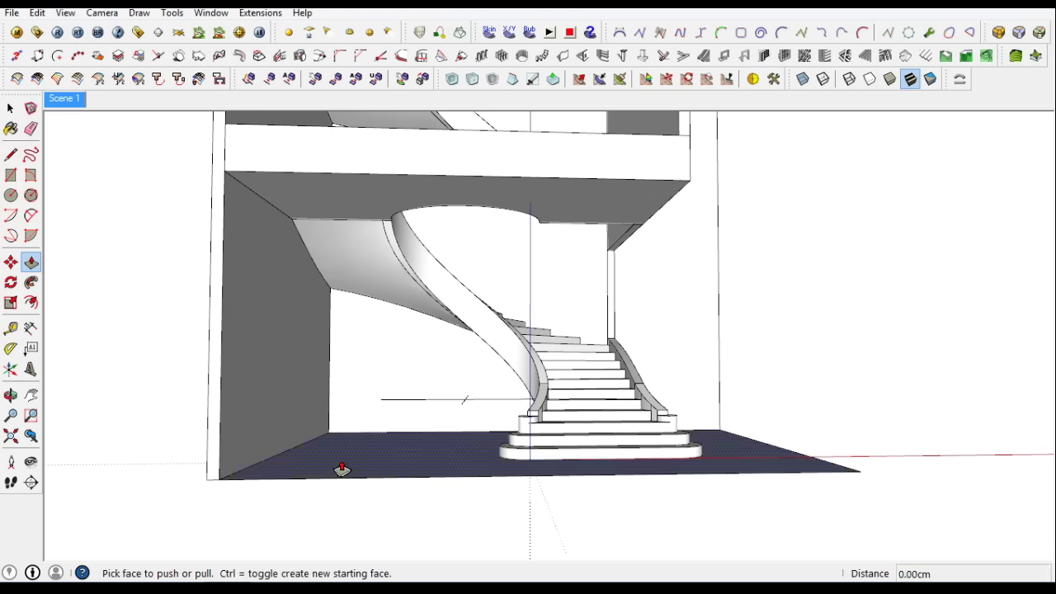
pyautogui.moveTo(342, 464); pyautogui.dragTo(341, 490)
pyautogui.click(10, 108)
pyautogui.click(447, 465)
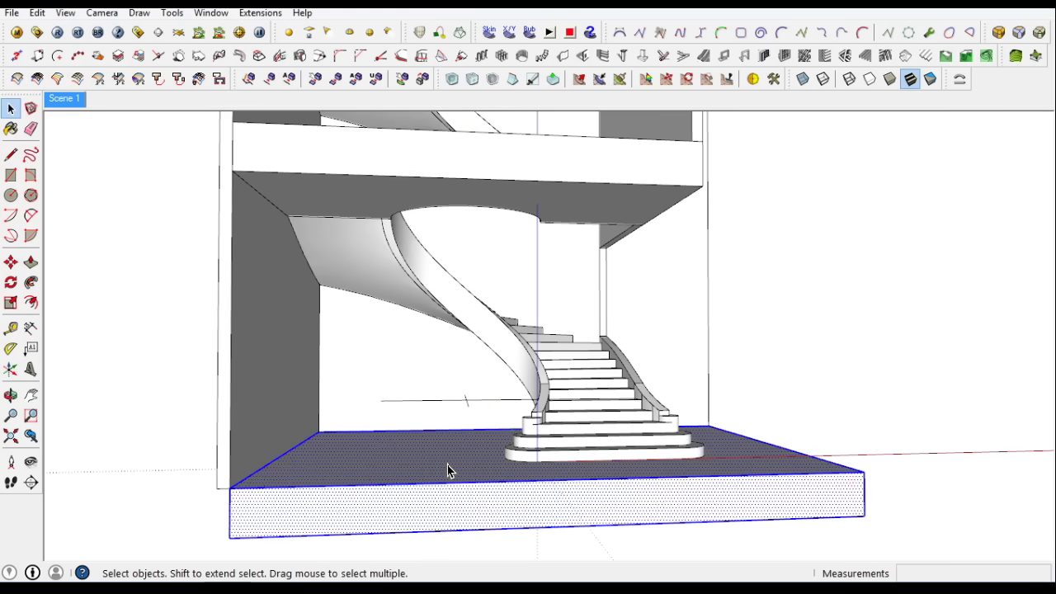
# Switch to the standard front view of the building
pyautogui.moveTo(500, 255); pyautogui.dragTo(366, 450, button='middle')
pyautogui.press('F3')
pyautogui.press('space')
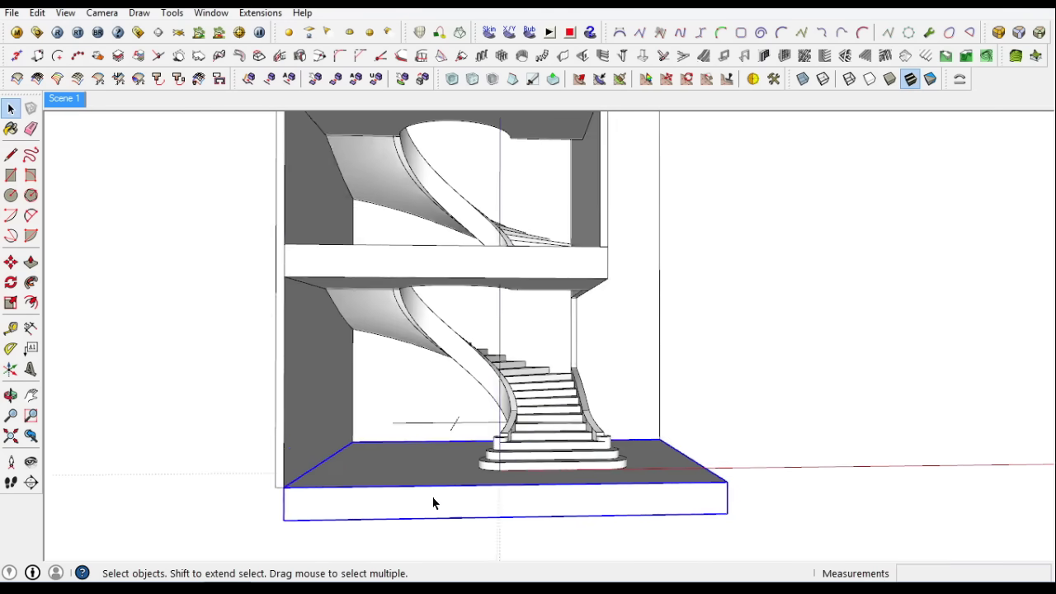
# Offset the back wall face 60cm inward to leave a border
pyautogui.click(10, 155)
pyautogui.scroll(2, 355, 437)
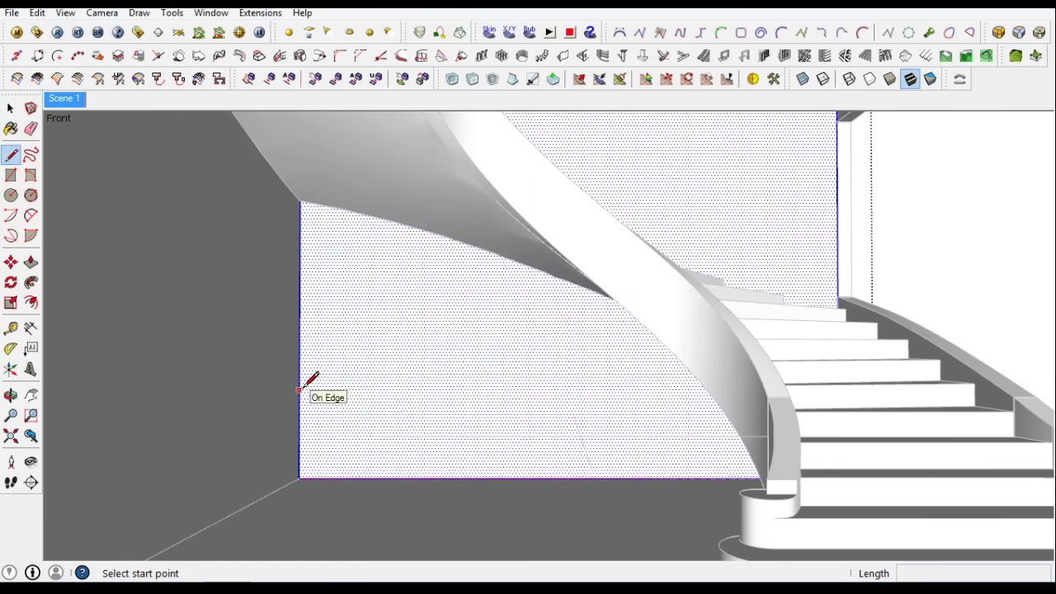
pyautogui.press('f')
pyautogui.click(363, 299)
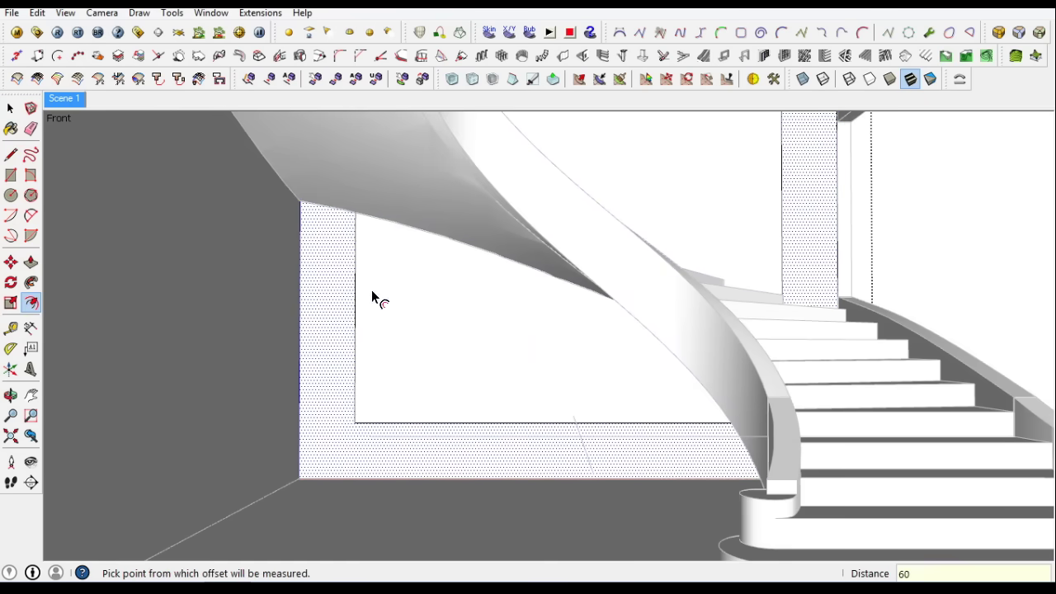
# Push the inner back-wall panel to open the wall
pyautogui.press('p')
pyautogui.click(404, 346)
pyautogui.scroll(5, 445, 416)
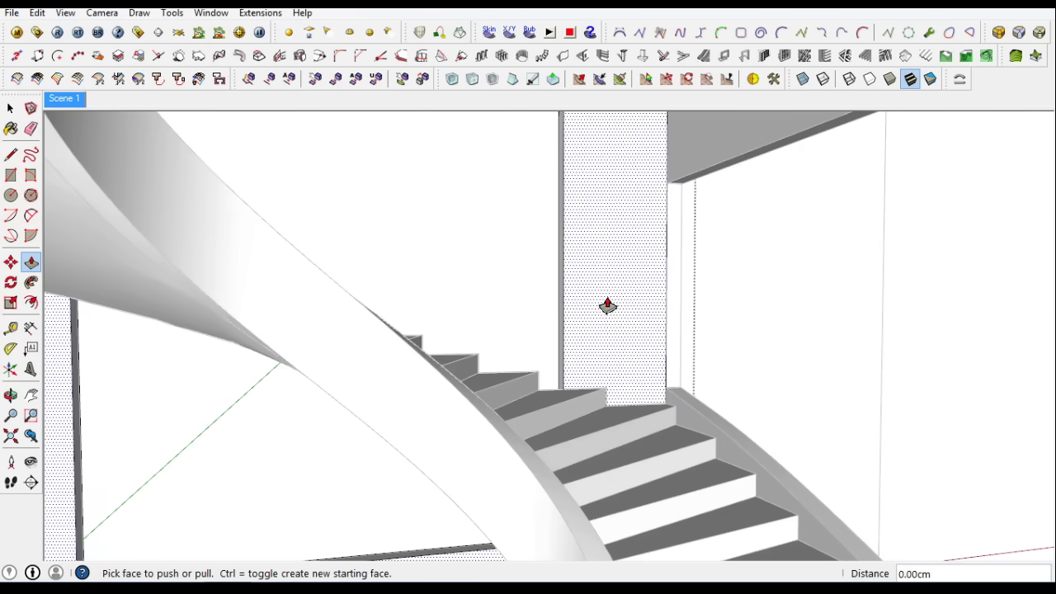
pyautogui.scroll(-5, 608, 306)
pyautogui.moveTo(607, 306); pyautogui.dragTo(371, 460, button='middle')
pyautogui.scroll(-4, 405, 394)
pyautogui.moveTo(405, 394); pyautogui.dragTo(448, 377, button='middle')
# Shape the beam across the opening by extruding, shortening its end and pushing its underside
pyautogui.click(27, 177)
pyautogui.scroll(5, 288, 365)
pyautogui.moveTo(288, 366); pyautogui.dragTo(494, 344, button='middle')
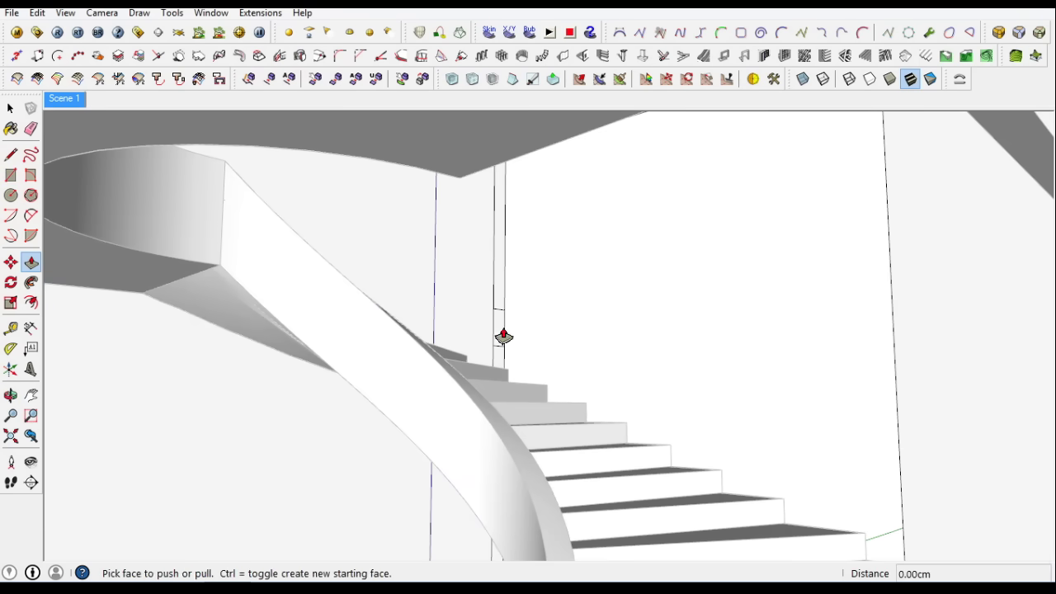
pyautogui.click(514, 338)
pyautogui.click(731, 309)
pyautogui.moveTo(731, 309)
pyautogui.mouseDown(button='middle')
pyautogui.moveTo(630, 372)
pyautogui.moveTo(677, 386)
pyautogui.mouseUp(button='middle')
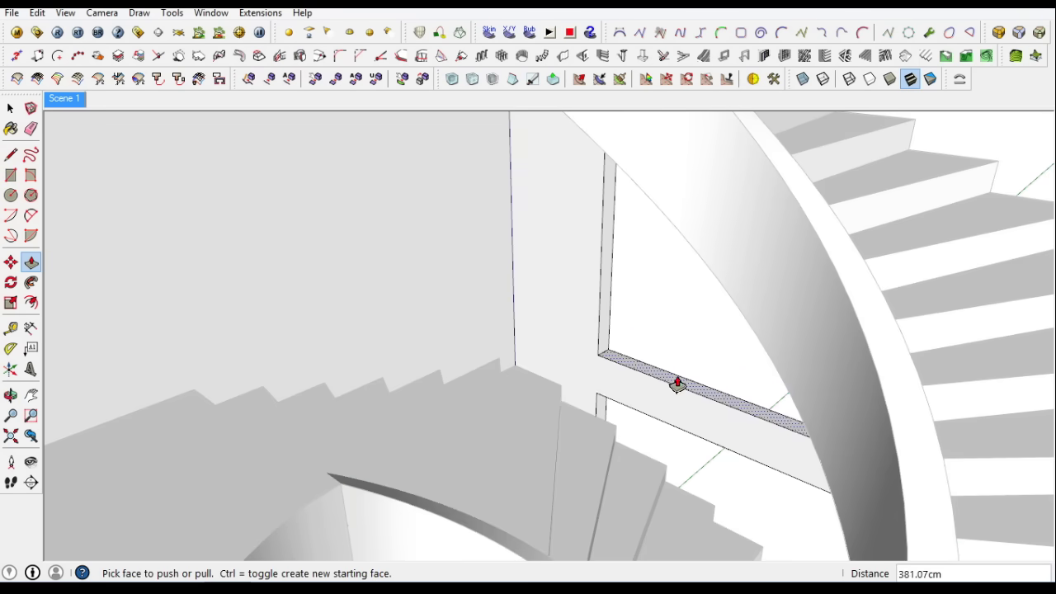
pyautogui.click(676, 384)
pyautogui.moveTo(196, 401)
pyautogui.mouseDown(button='middle')
pyautogui.moveTo(632, 366)
pyautogui.moveTo(672, 346)
pyautogui.mouseUp(button='middle')
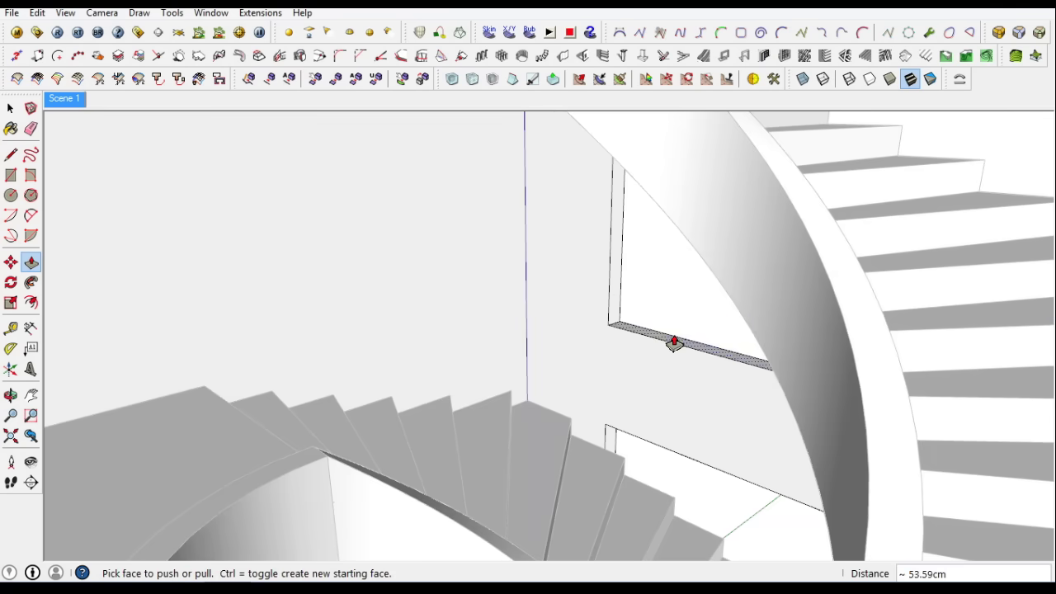
pyautogui.click(668, 310)
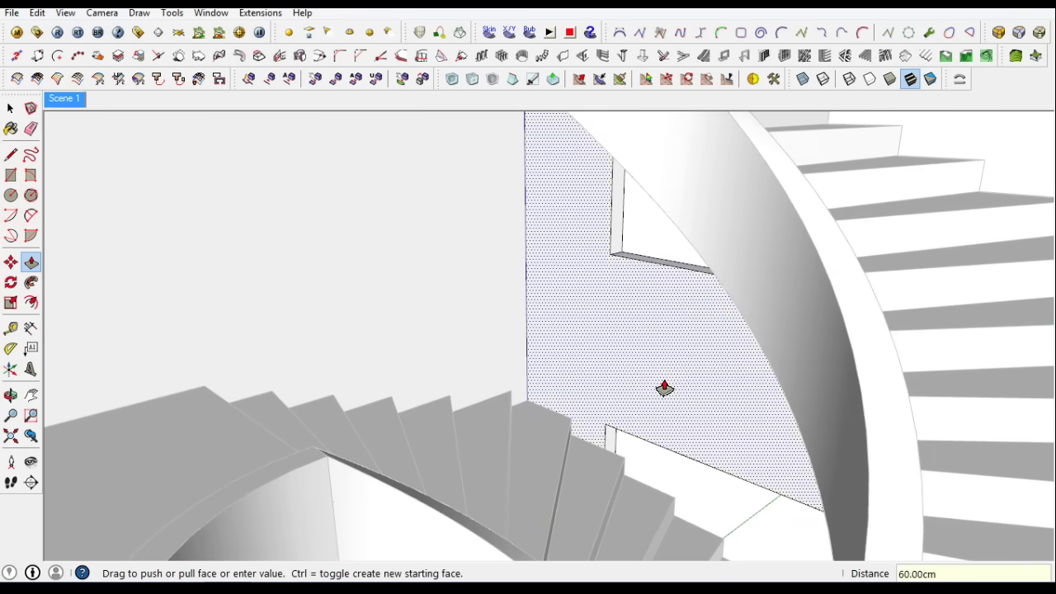
pyautogui.click(662, 387)
# Push the wall face below the beam to finish the opening
pyautogui.moveTo(663, 387); pyautogui.dragTo(652, 360, button='middle')
pyautogui.click(618, 302)
pyautogui.moveTo(618, 302)
pyautogui.mouseDown(button='middle')
pyautogui.moveTo(482, 338)
pyautogui.moveTo(124, 389)
pyautogui.moveTo(471, 436)
pyautogui.moveTo(583, 302)
pyautogui.mouseUp(button='middle')
pyautogui.click(124, 388)
pyautogui.press('space')
pyautogui.scroll(-3, 583, 302)
# Copy the beam 346.5cm up onto the upper floor
pyautogui.scroll(3, 591, 272)
pyautogui.scroll(3, 519, 310)
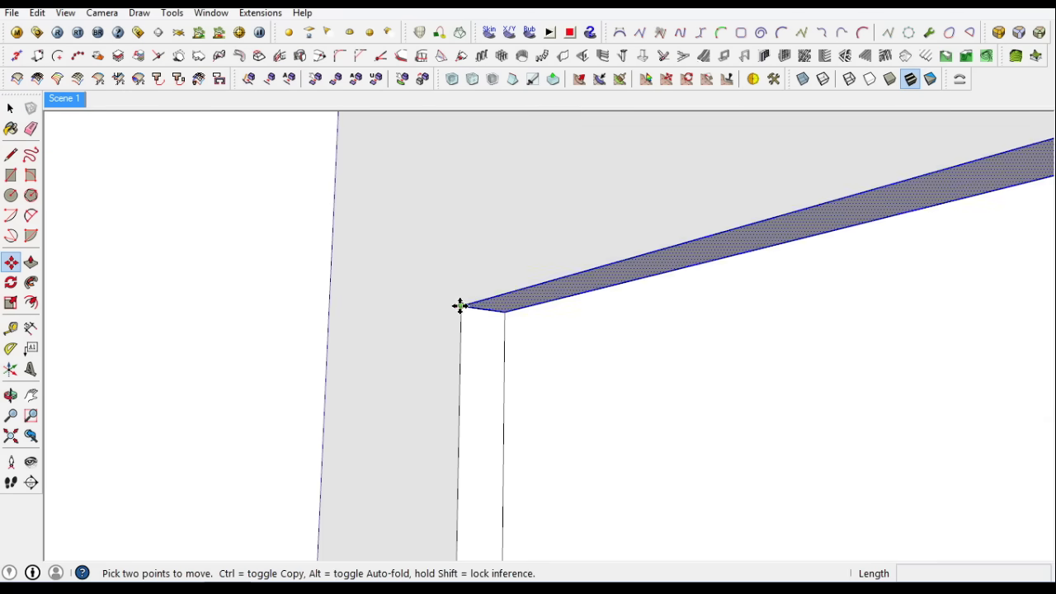
pyautogui.click(459, 306)
pyautogui.press('ctrl')
pyautogui.scroll(-3, 698, 424)
pyautogui.moveTo(698, 424); pyautogui.dragTo(594, 462, button='middle')
pyautogui.scroll(3, 601, 184)
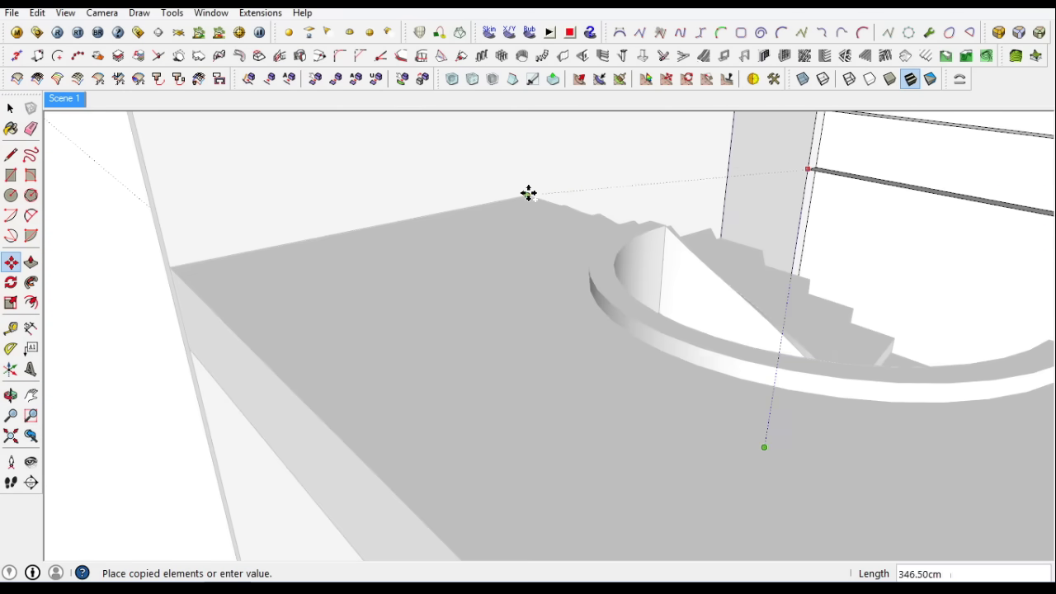
pyautogui.click(528, 193)
pyautogui.scroll(-3, 528, 193)
# Extend the copied beam face 60cm and reverse its face orientation
pyautogui.press('p')
pyautogui.scroll(3, 767, 259)
pyautogui.click(749, 175)
pyautogui.click(845, 237)
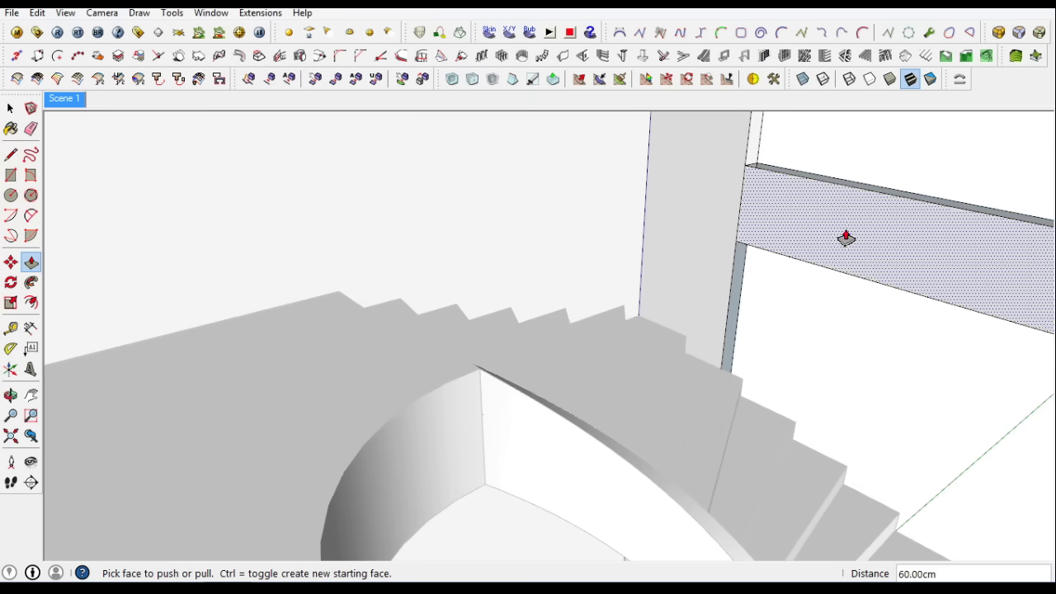
pyautogui.moveTo(846, 238); pyautogui.dragTo(413, 157, button='middle')
pyautogui.rightClick(555, 227)
pyautogui.click(639, 368)
# Select the beam's faces and edge and the top face at the stair opening
pyautogui.moveTo(640, 369)
pyautogui.mouseDown(button='middle')
pyautogui.moveTo(731, 219)
pyautogui.moveTo(338, 200)
pyautogui.mouseUp(button='middle')
pyautogui.click(732, 219)
pyautogui.scroll(2, 370, 202)
pyautogui.moveTo(630, 176)
pyautogui.mouseDown(button='middle')
pyautogui.moveTo(719, 206)
pyautogui.moveTo(820, 184)
pyautogui.mouseUp(button='middle')
pyautogui.press('space')
pyautogui.click(708, 206)
pyautogui.moveTo(709, 206)
pyautogui.mouseDown(button='middle')
pyautogui.moveTo(445, 224)
pyautogui.moveTo(558, 162)
pyautogui.moveTo(948, 370)
pyautogui.mouseUp(button='middle')
pyautogui.click(887, 151)
pyautogui.moveTo(887, 151)
pyautogui.mouseDown(button='middle')
pyautogui.moveTo(660, 201)
pyautogui.moveTo(780, 319)
pyautogui.moveTo(787, 309)
pyautogui.moveTo(673, 415)
pyautogui.moveTo(737, 401)
pyautogui.mouseUp(button='middle')
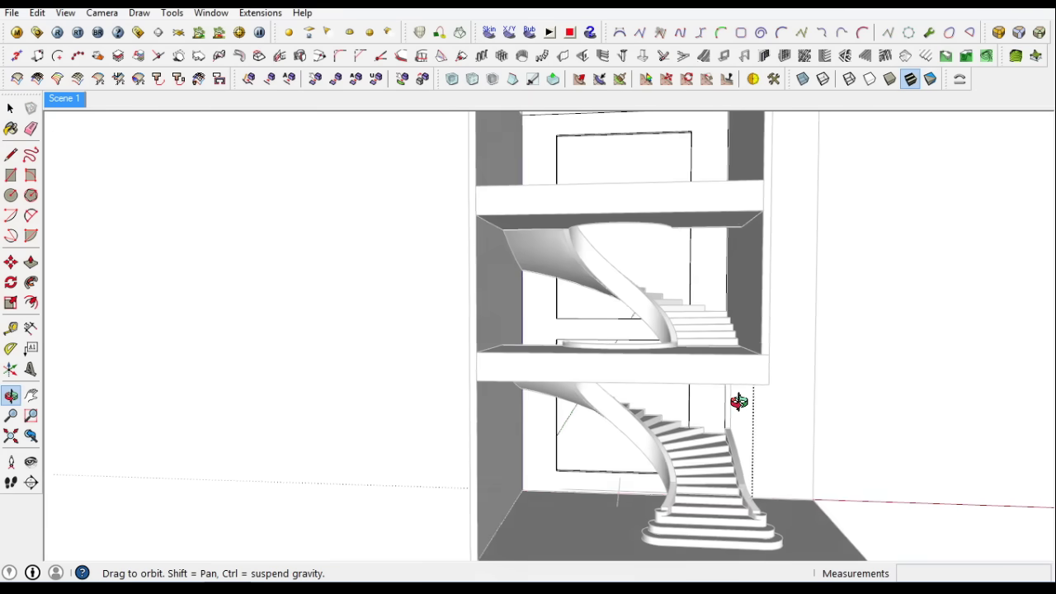
pyautogui.scroll(3, 572, 396)
pyautogui.click(13, 157)
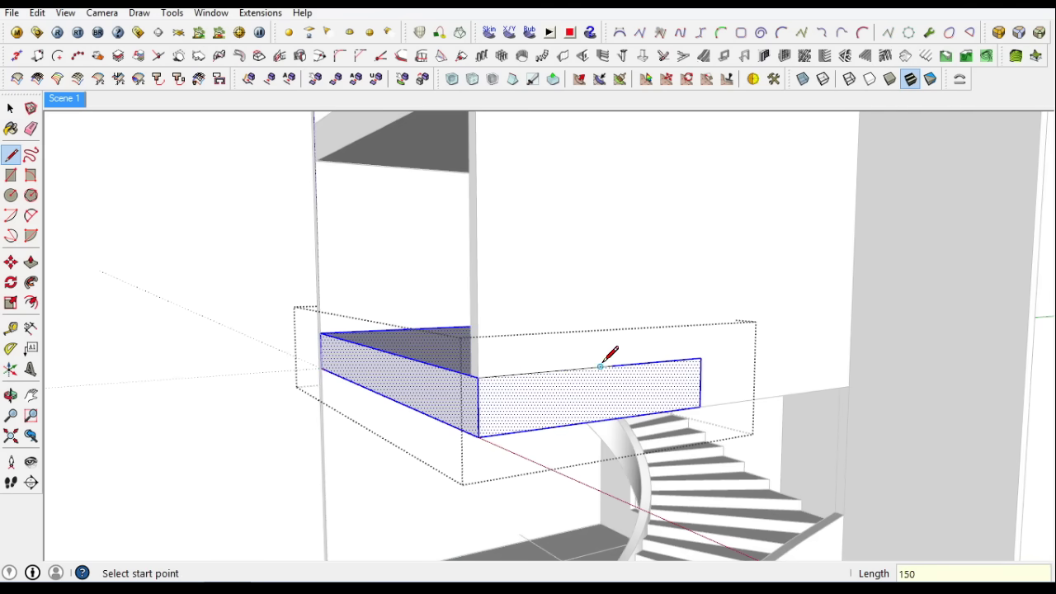
# Push the stair-opening face in 15 cm
pyautogui.press('p')
pyautogui.doubleClick(614, 390)
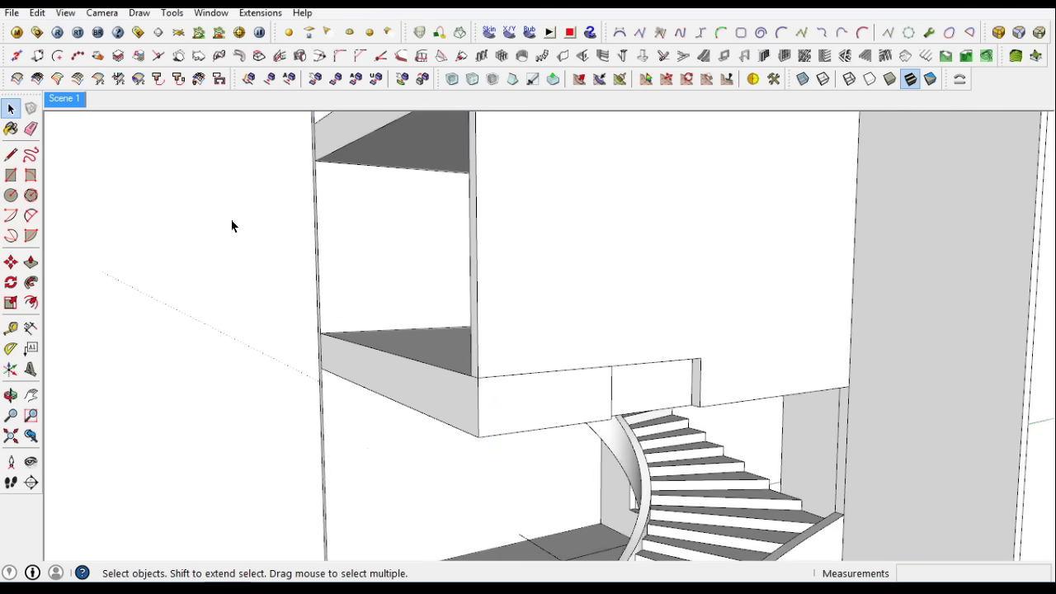
pyautogui.press('f')
pyautogui.press('p')
# Outline a door on the upper wall and push it through to cut the opening
pyautogui.moveTo(232, 226); pyautogui.dragTo(750, 358, button='middle')
pyautogui.click(750, 358)
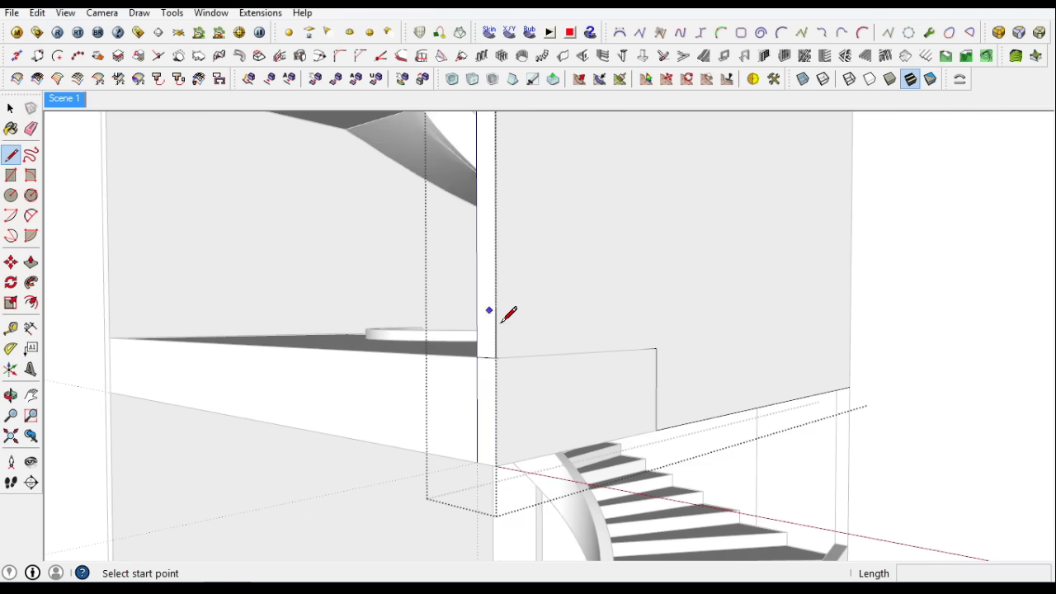
pyautogui.click(495, 357)
pyautogui.scroll(-2, 559, 330)
pyautogui.moveTo(558, 330); pyautogui.dragTo(539, 337, button='middle')
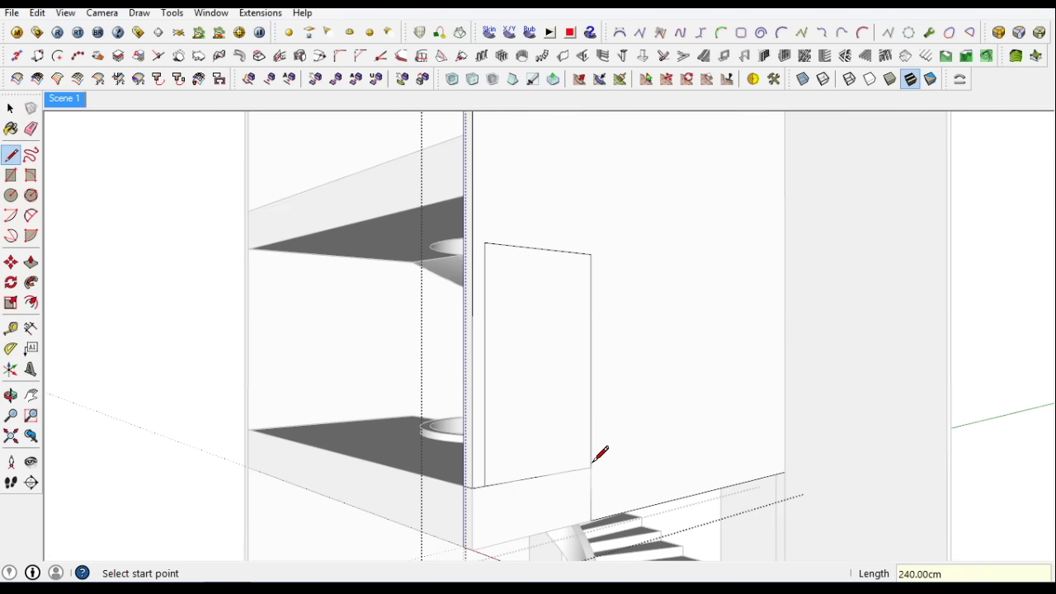
pyautogui.press('p')
pyautogui.doubleClick(519, 370)
pyautogui.press('space')
# Extend the middle floor slab about 228 cm out past the building front
pyautogui.scroll(-2, 457, 366)
pyautogui.click(347, 409)
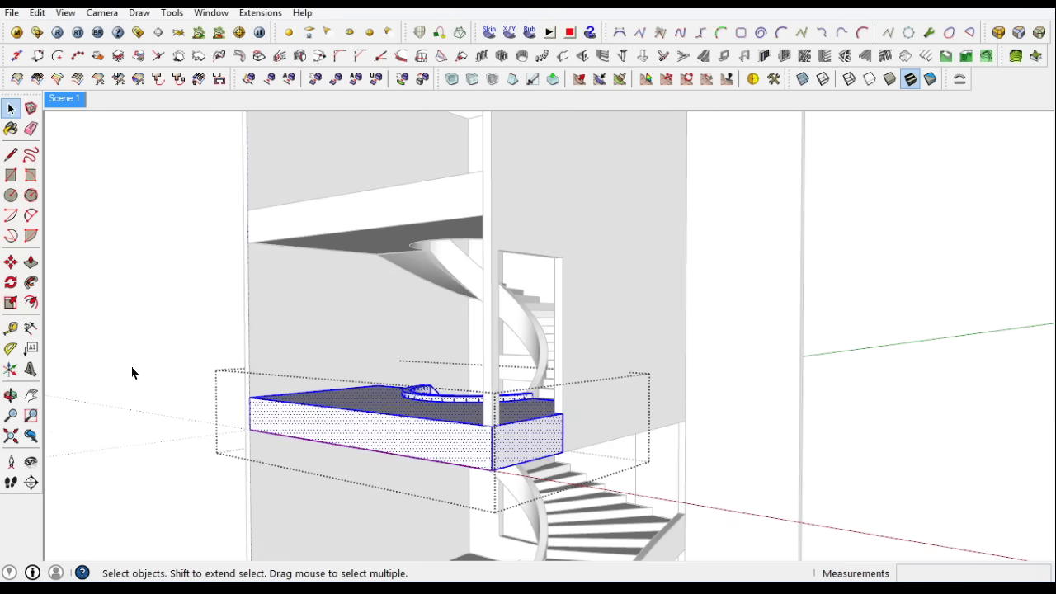
pyautogui.press('p')
pyautogui.click(548, 443)
pyautogui.scroll(-3, 715, 495)
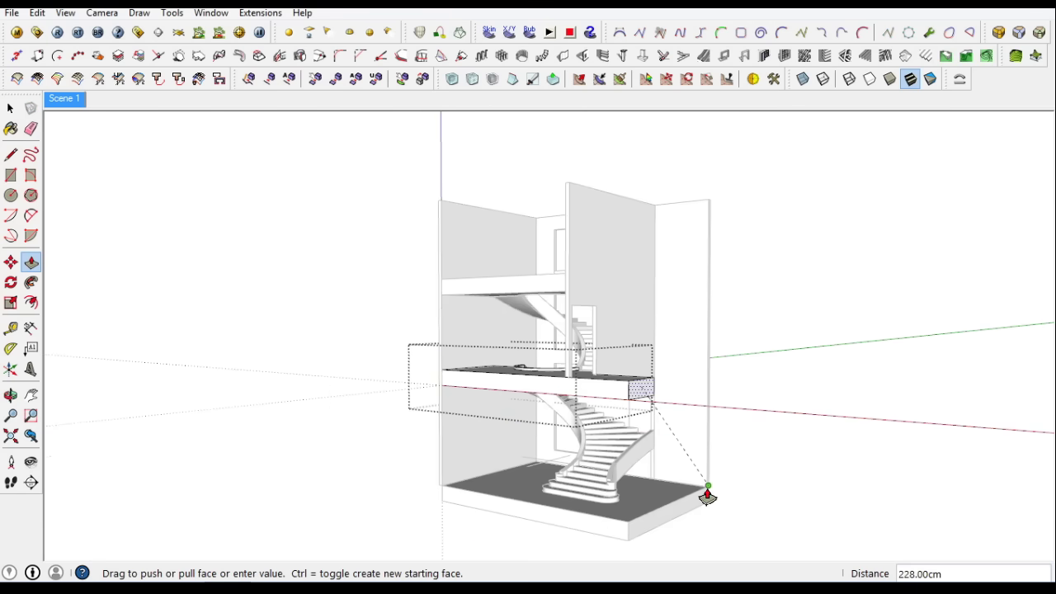
pyautogui.click(714, 495)
pyautogui.scroll(4, 693, 507)
pyautogui.moveTo(693, 506); pyautogui.dragTo(679, 483, button='middle')
pyautogui.scroll(-5, 679, 483)
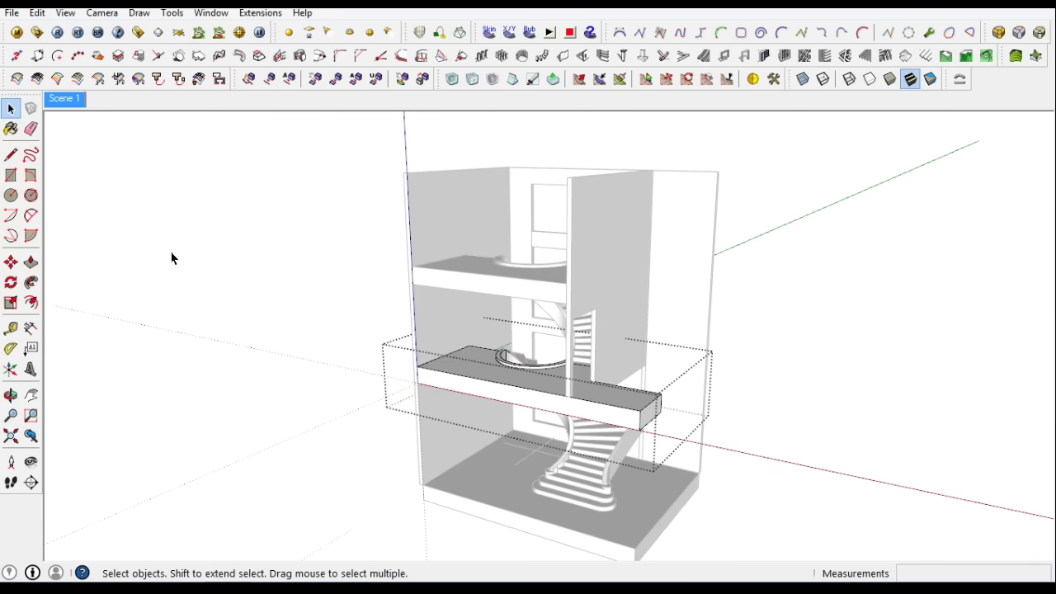
pyautogui.scroll(5, 455, 382)
pyautogui.moveTo(455, 382); pyautogui.dragTo(413, 355, button='middle')
# Start a new line on the slab edge beside the staircase
pyautogui.click(11, 157)
pyautogui.scroll(2, 431, 419)
pyautogui.click(432, 419)
pyautogui.scroll(-3, 464, 467)
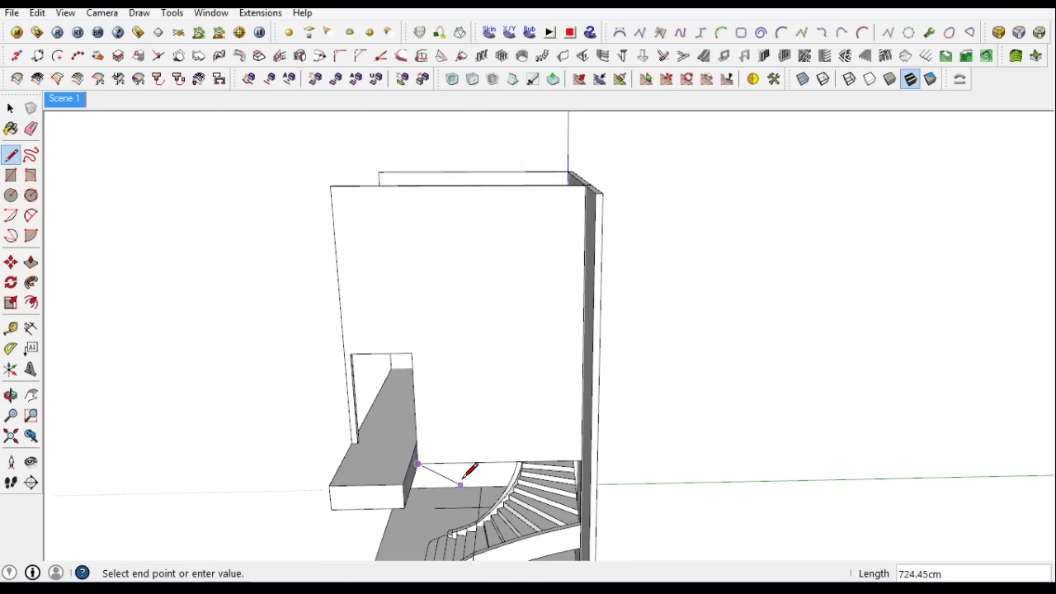
# Push the thin wall strip above the slab back 48 cm
pyautogui.scroll(3, 439, 374)
pyautogui.scroll(3, 453, 419)
pyautogui.press('p')
pyautogui.moveTo(94, 283)
pyautogui.mouseDown(button='middle')
pyautogui.moveTo(408, 405)
pyautogui.moveTo(35, 231)
pyautogui.mouseUp(button='middle')
pyautogui.press('space')
pyautogui.click(663, 314)
pyautogui.scroll(-3, 662, 314)
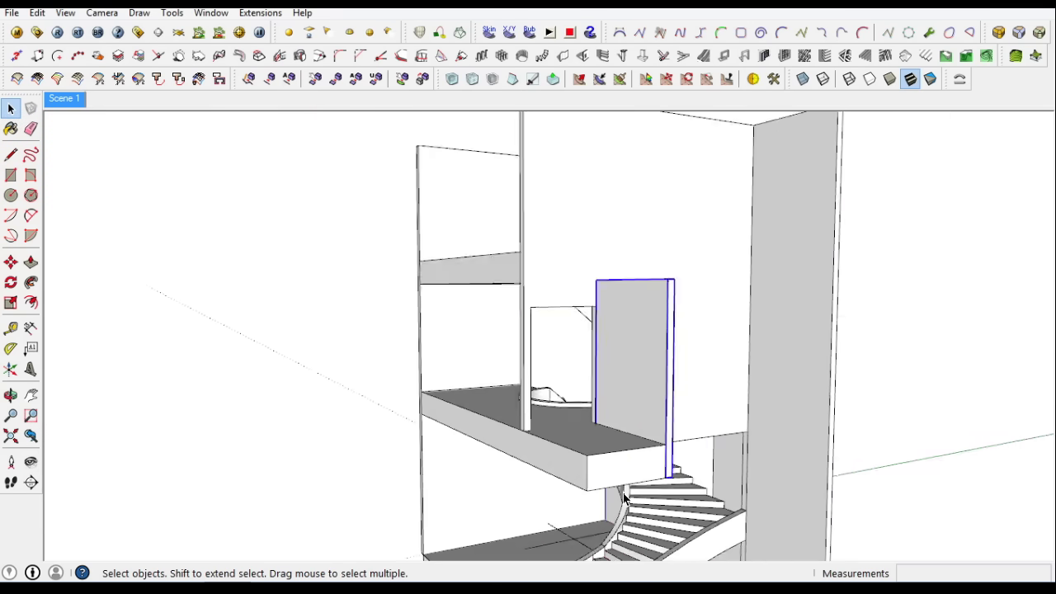
pyautogui.moveTo(663, 313); pyautogui.dragTo(648, 358, button='middle')
pyautogui.press('p')
pyautogui.scroll(2, 649, 318)
pyautogui.click(589, 367)
pyautogui.scroll(-1, 581, 429)
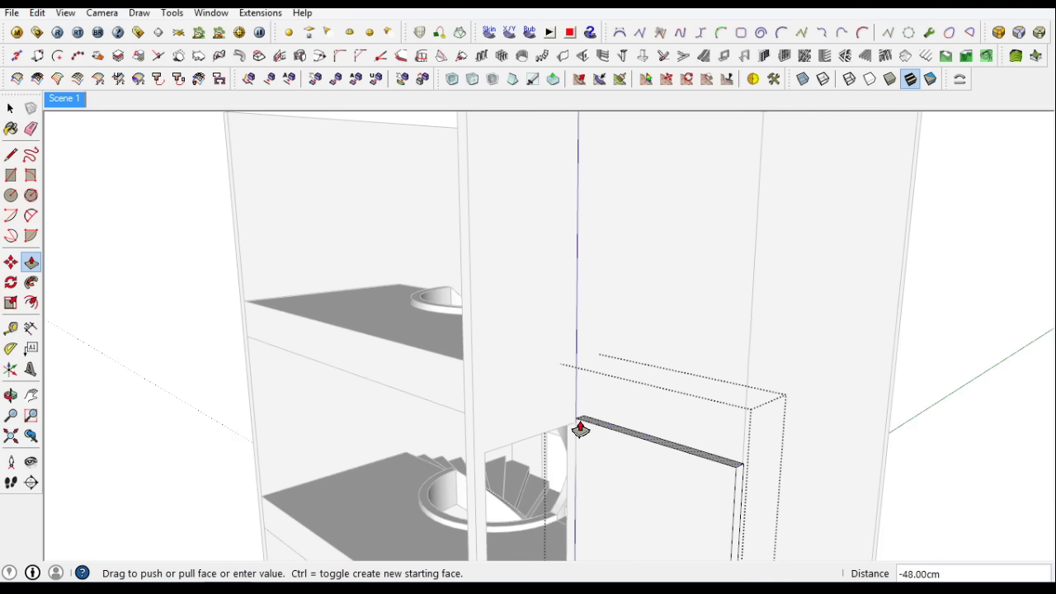
pyautogui.scroll(-3, 483, 327)
# Draw a rectangle on the front wall panel and push it 180 cm
pyautogui.click(535, 370)
pyautogui.press('r')
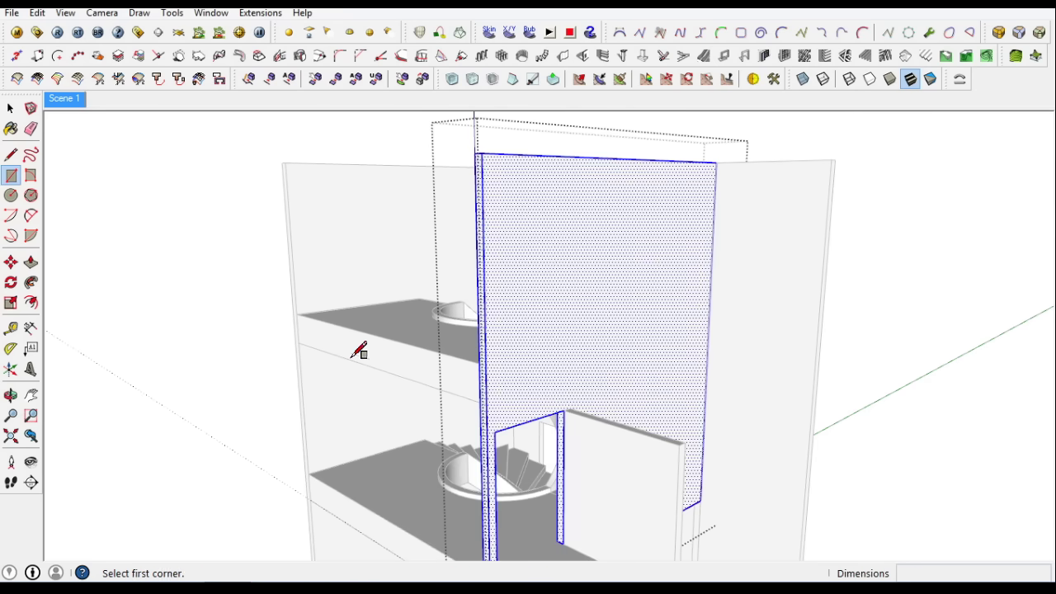
pyautogui.scroll(3, 549, 328)
pyautogui.press('p')
pyautogui.click(547, 385)
pyautogui.scroll(3, 471, 431)
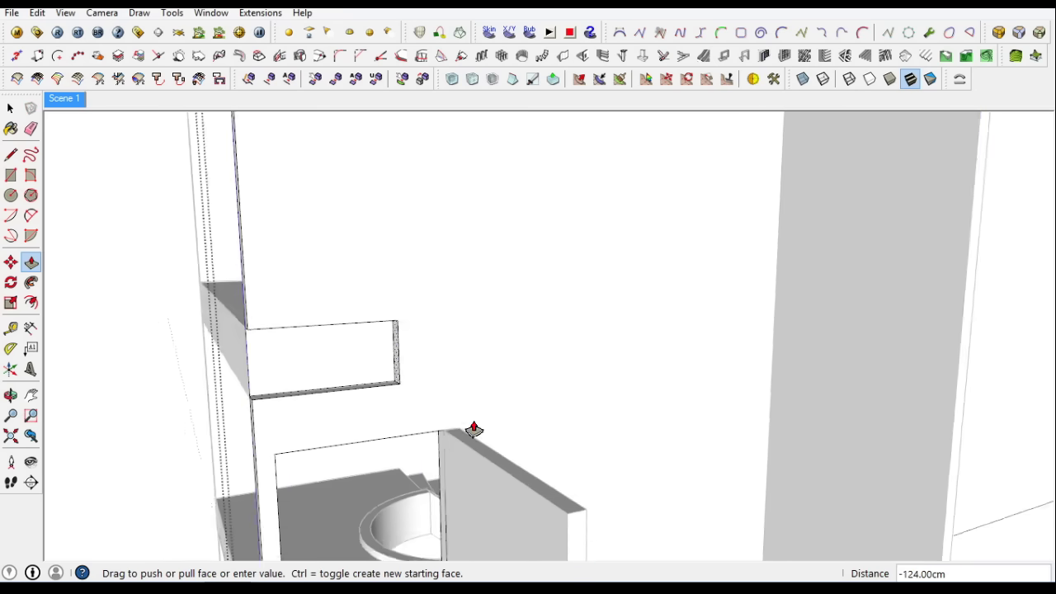
pyautogui.write('180')
pyautogui.press('Return')
pyautogui.scroll(-2, 246, 351)
# Delete the protruding box, then undo the deletion to restore it
pyautogui.click(384, 306)
pyautogui.moveTo(385, 306); pyautogui.dragTo(405, 353, button='middle')
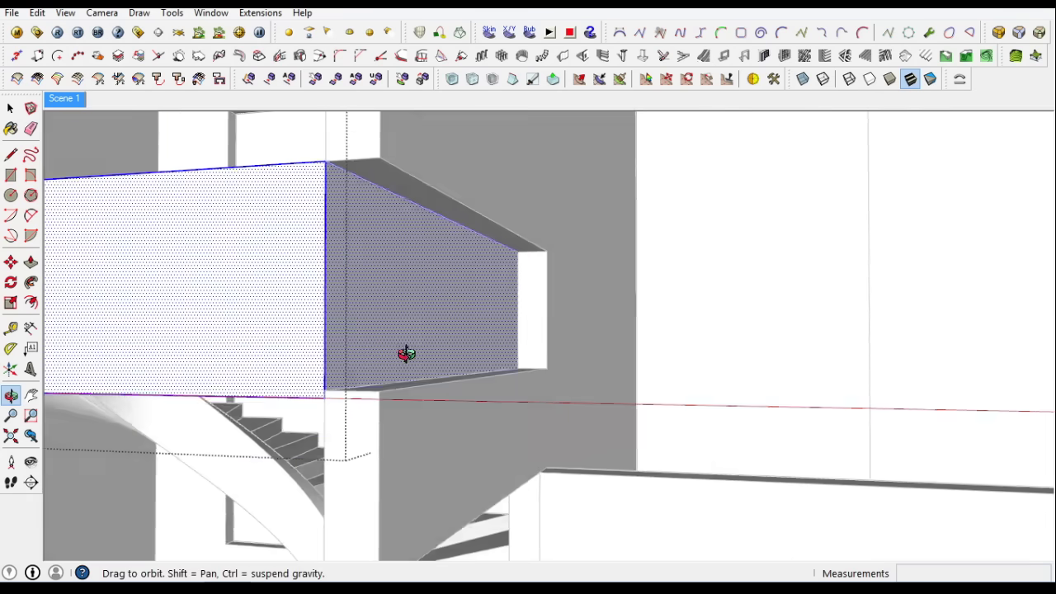
pyautogui.press('Delete')
pyautogui.press('p')
pyautogui.click(332, 418)
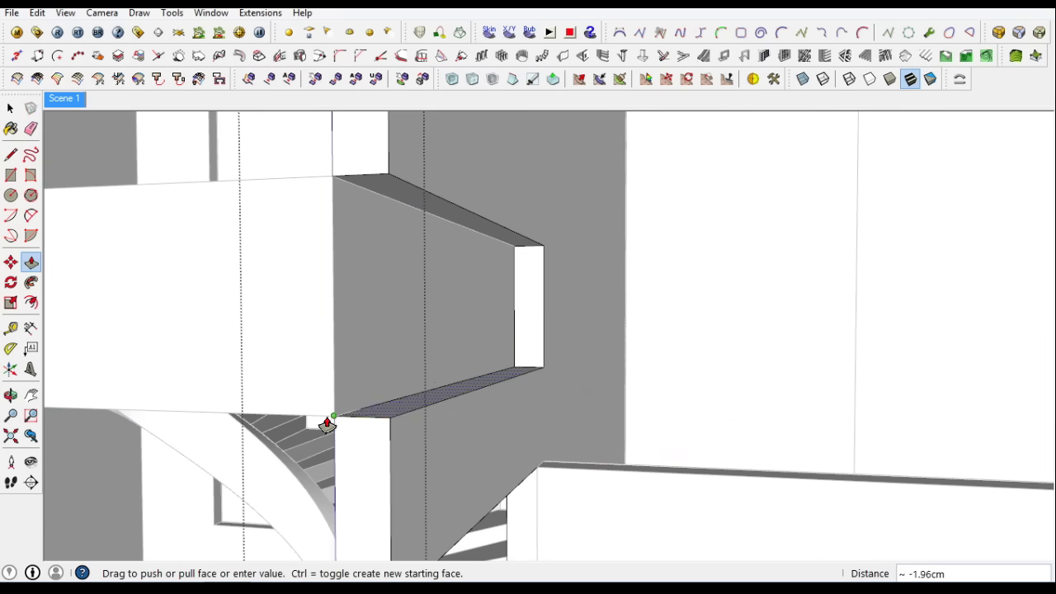
pyautogui.hotkey('ctrl', 'z')
# Draw a rectangle beside the opening and pull the new face outward
pyautogui.click(11, 175)
pyautogui.click(505, 348)
pyautogui.click(31, 262)
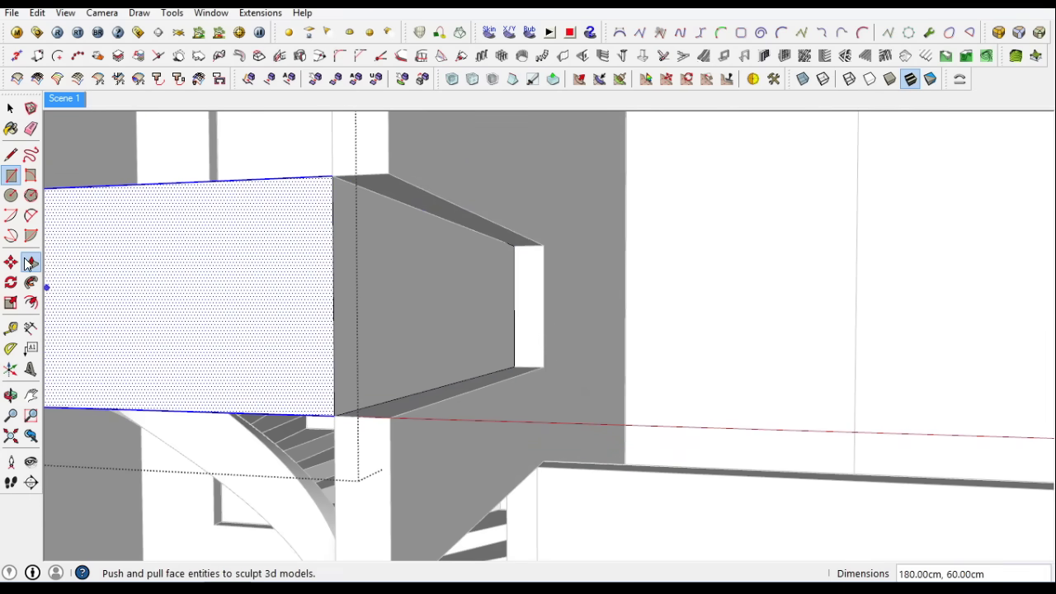
pyautogui.click(511, 349)
pyautogui.scroll(-3, 511, 349)
pyautogui.scroll(-2, 657, 394)
pyautogui.scroll(5, 501, 363)
pyautogui.click(415, 419)
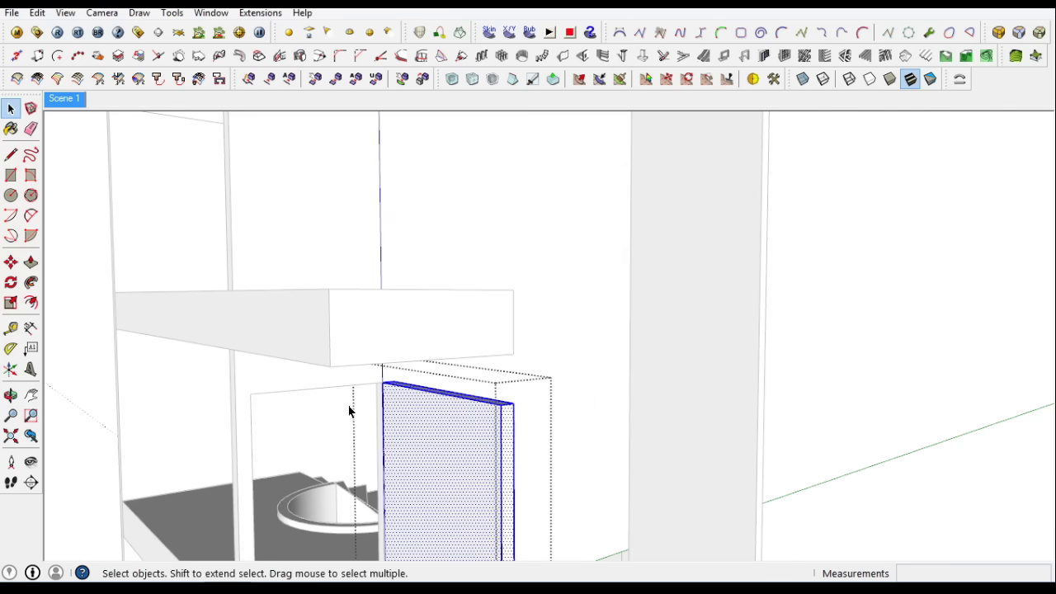
pyautogui.press('p')
pyautogui.moveTo(443, 393)
pyautogui.mouseDown(button='middle')
pyautogui.moveTo(398, 380)
pyautogui.moveTo(534, 359)
pyautogui.mouseUp(button='middle')
# Draw a rectangle inside the wall opening and push that face back 165 cm
pyautogui.press('space')
pyautogui.scroll(-3, 534, 358)
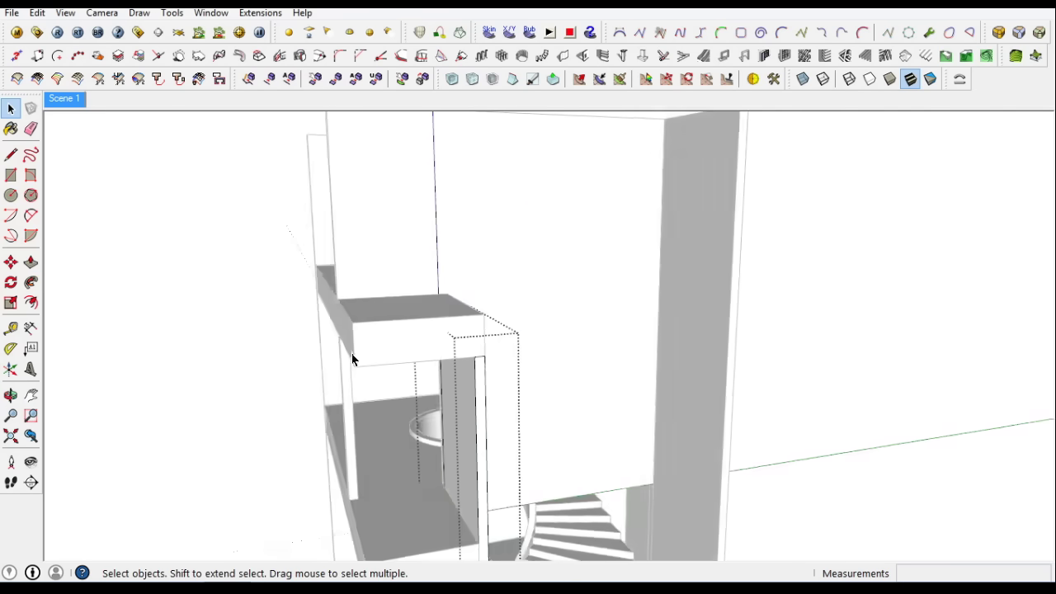
pyautogui.scroll(-3, 448, 365)
pyautogui.moveTo(924, 306); pyautogui.dragTo(570, 481, button='middle')
pyautogui.scroll(3, 319, 455)
pyautogui.moveTo(313, 470)
pyautogui.keyDown('shift'); pyautogui.mouseDown(button='middle')
pyautogui.moveTo(421, 380)
pyautogui.moveTo(950, 342)
pyautogui.mouseUp(button='middle'); pyautogui.keyUp('shift')
pyautogui.click(421, 379)
pyautogui.click(31, 262)
pyautogui.click(478, 385)
pyautogui.click(563, 430)
# Extend the middle slab 262 cm to the left past the stair walls
pyautogui.press('space')
pyautogui.press('p')
pyautogui.click(577, 432)
pyautogui.click(206, 363)
pyautogui.click(10, 108)
pyautogui.scroll(-3, 371, 401)
# Start pushing the ground-floor side wall face inward, then cancel
pyautogui.moveTo(370, 401)
pyautogui.mouseDown(button='middle')
pyautogui.moveTo(349, 358)
pyautogui.moveTo(832, 401)
pyautogui.moveTo(486, 379)
pyautogui.mouseUp(button='middle')
pyautogui.scroll(3, 486, 379)
pyautogui.click(464, 488)
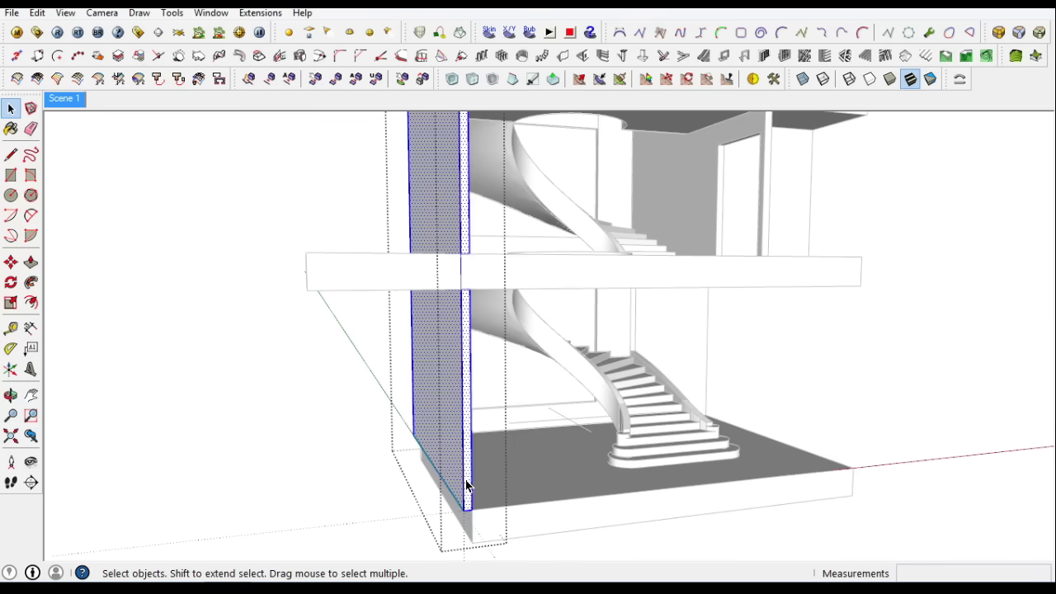
pyautogui.scroll(3, 366, 512)
pyautogui.moveTo(365, 512); pyautogui.dragTo(371, 483, button='middle')
pyautogui.scroll(3, 371, 484)
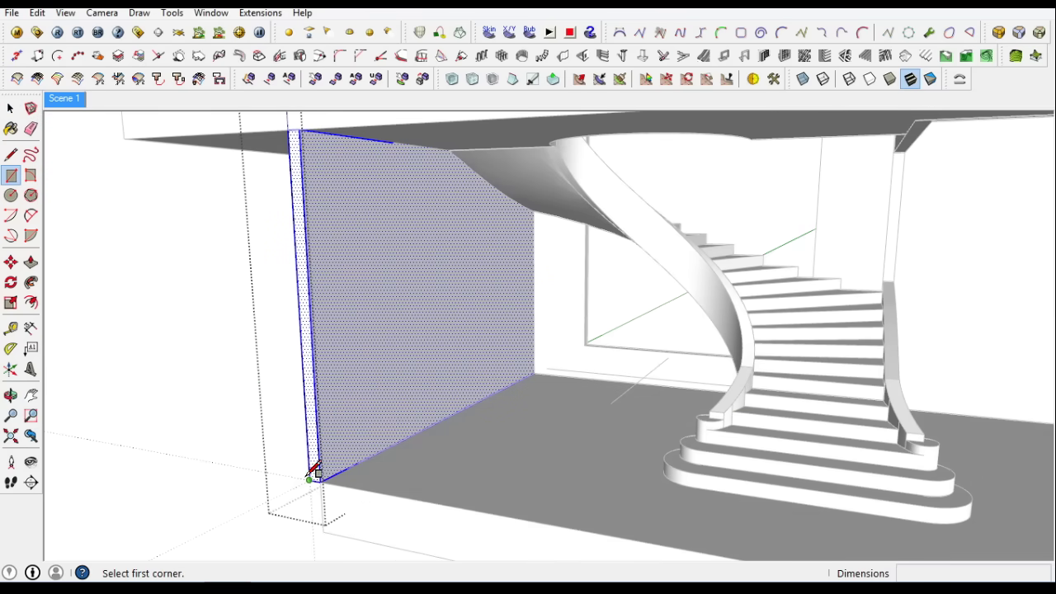
pyautogui.click(30, 262)
pyautogui.scroll(-3, 406, 396)
pyautogui.moveTo(405, 396)
pyautogui.mouseDown(button='middle')
pyautogui.moveTo(526, 438)
pyautogui.moveTo(438, 471)
pyautogui.mouseUp(button='middle')
pyautogui.scroll(3, 412, 318)
pyautogui.moveTo(413, 319)
pyautogui.mouseDown(button='middle')
pyautogui.moveTo(465, 397)
pyautogui.moveTo(420, 372)
pyautogui.mouseUp(button='middle')
pyautogui.click(11, 157)
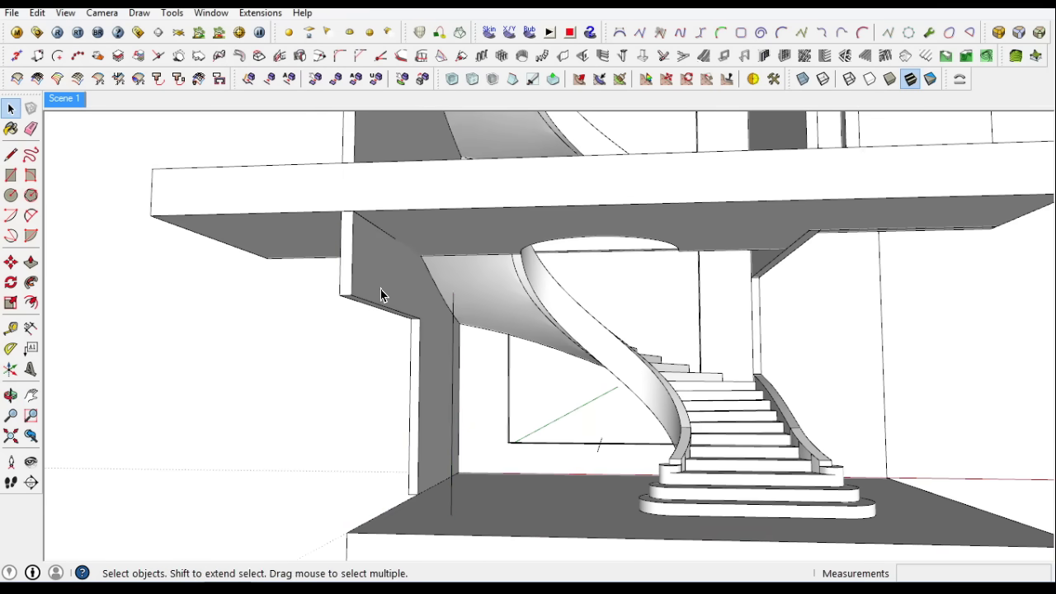
# Trim the beam's end back about 18 cm
pyautogui.click(30, 261)
pyautogui.scroll(3, 377, 306)
pyautogui.click(377, 306)
pyautogui.click(490, 254)
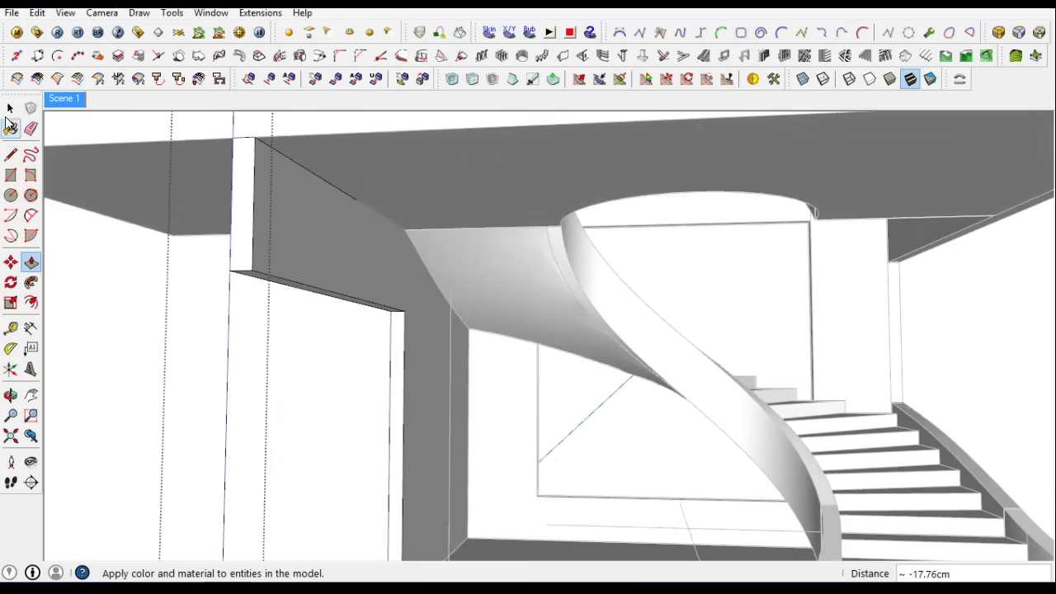
pyautogui.click(10, 108)
# Pull the floor face beside the stairs
pyautogui.scroll(-3, 465, 354)
pyautogui.moveTo(480, 449)
pyautogui.mouseDown(button='middle')
pyautogui.moveTo(306, 455)
pyautogui.moveTo(511, 500)
pyautogui.mouseUp(button='middle')
pyautogui.click(511, 500)
pyautogui.click(30, 262)
pyautogui.click(468, 504)
pyautogui.click(321, 266)
pyautogui.click(10, 108)
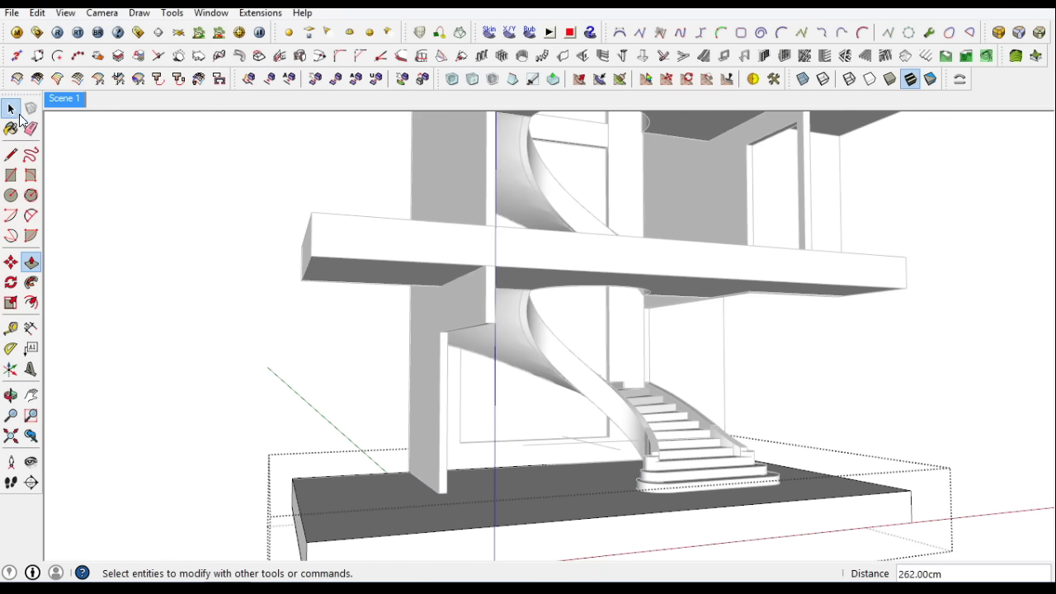
# Outline a door rectangle on the upper wall starting from the column top
pyautogui.click(436, 306)
pyautogui.click(11, 154)
pyautogui.scroll(3, 500, 306)
pyautogui.scroll(3, 500, 306)
pyautogui.click(499, 181)
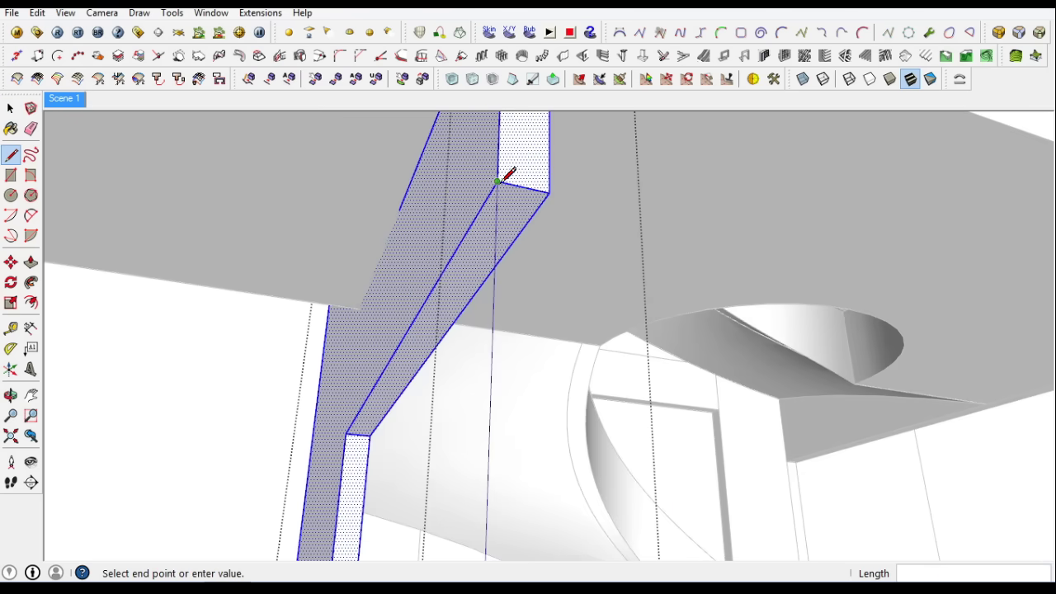
pyautogui.click(31, 263)
pyautogui.scroll(-5, 506, 243)
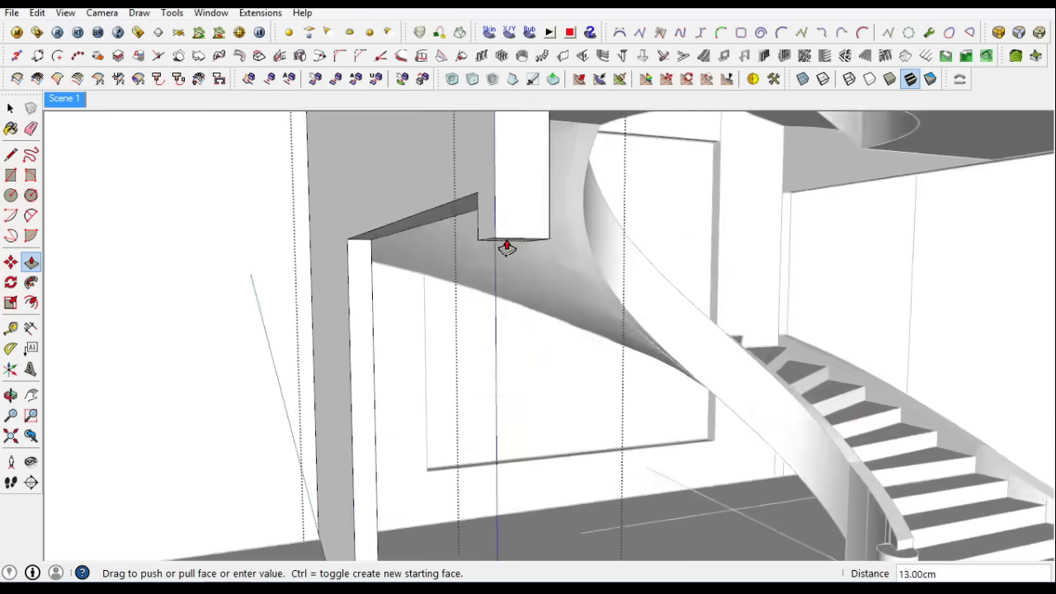
pyautogui.scroll(-3, 428, 439)
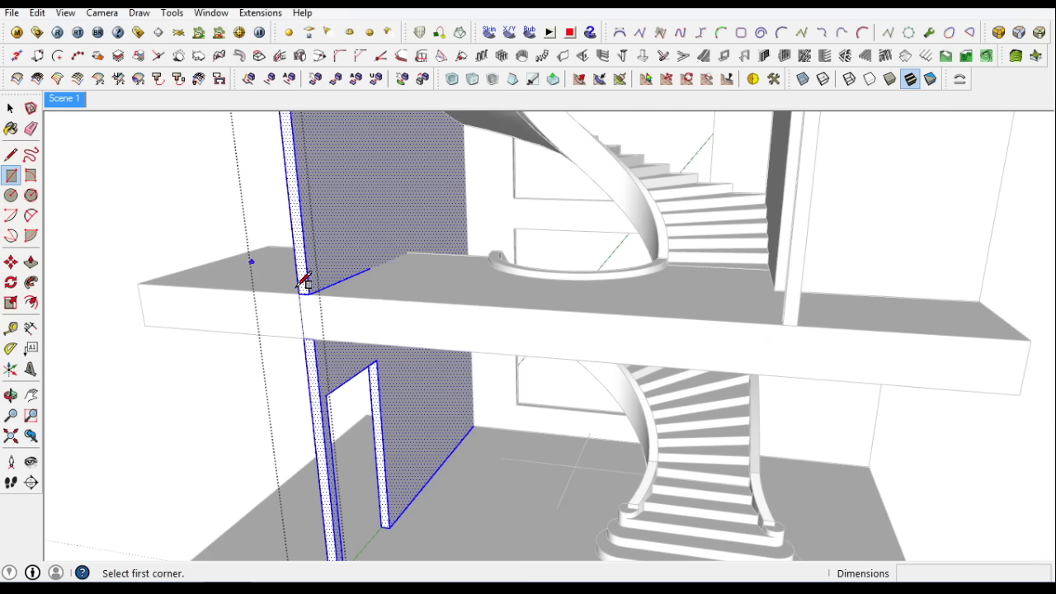
pyautogui.moveTo(304, 281); pyautogui.dragTo(363, 314, button='middle')
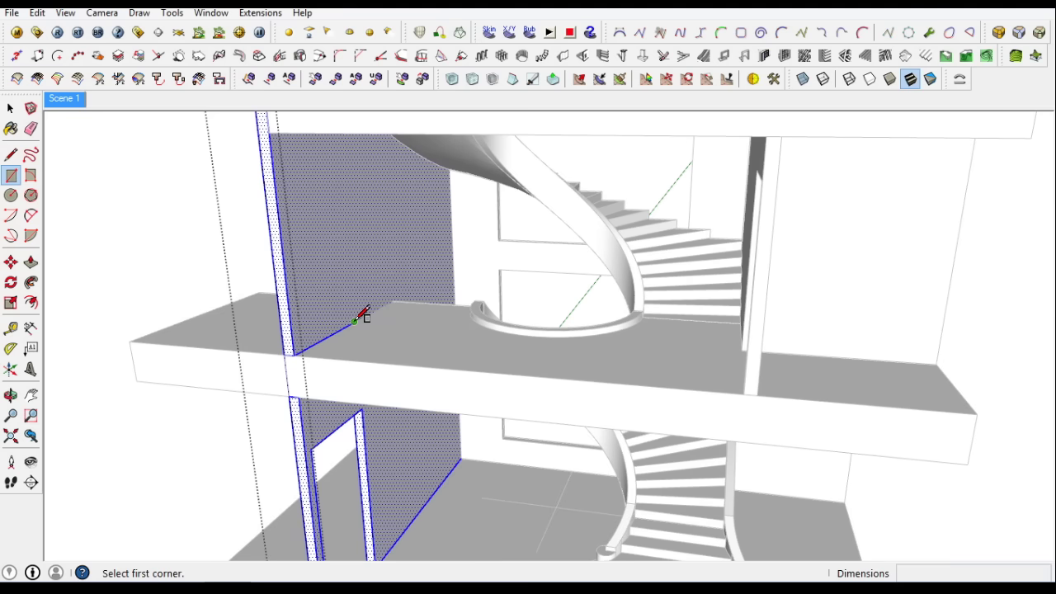
pyautogui.click(294, 241)
# Push the door face through the upper wall to cut the opening
pyautogui.press('p')
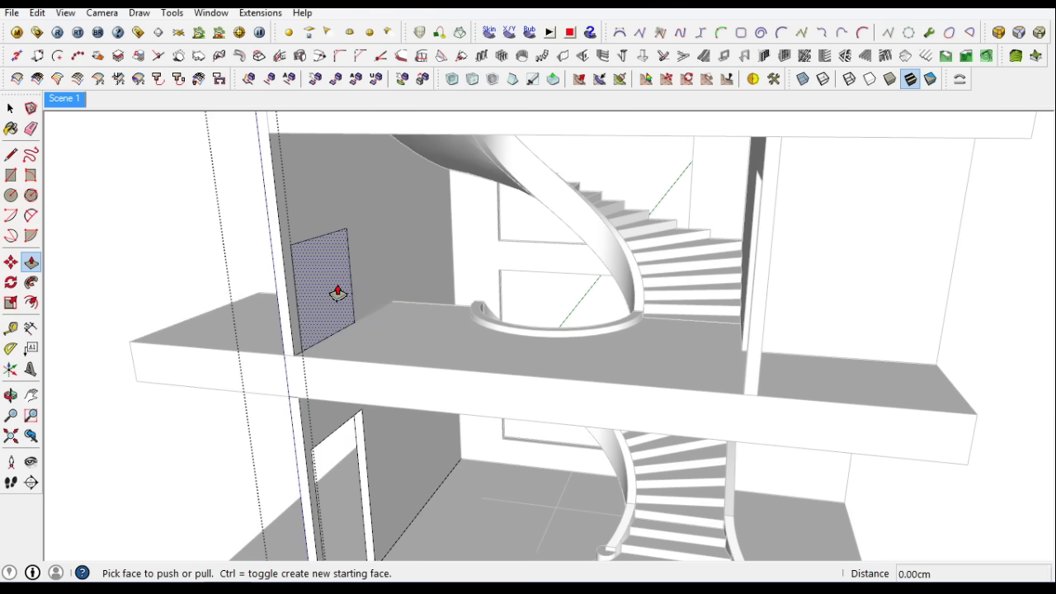
pyautogui.moveTo(332, 271); pyautogui.dragTo(374, 149, button='middle')
pyautogui.click(483, 311)
pyautogui.moveTo(484, 311)
pyautogui.mouseDown(button='middle')
pyautogui.moveTo(259, 322)
pyautogui.moveTo(134, 292)
pyautogui.moveTo(392, 253)
pyautogui.moveTo(502, 377)
pyautogui.moveTo(904, 296)
pyautogui.moveTo(495, 353)
pyautogui.mouseUp(button='middle')
pyautogui.click(393, 253)
pyautogui.click(393, 253)
pyautogui.press('b')
pyautogui.press('space')
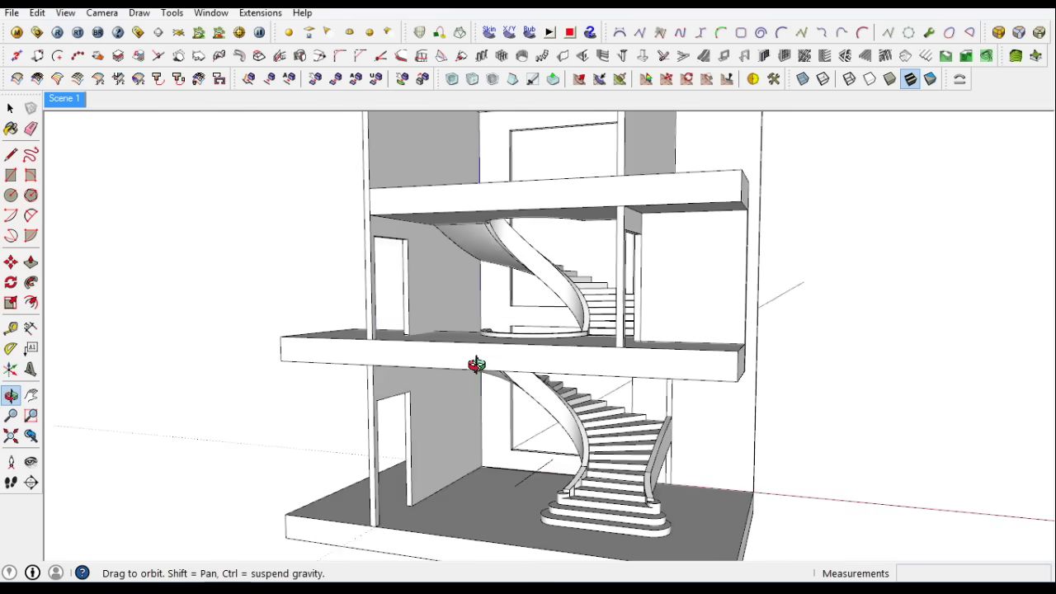
# Outline a second door on the upper wall and push it through the wall
pyautogui.scroll(5, 384, 271)
pyautogui.click(384, 271)
pyautogui.press('l')
pyautogui.scroll(2, 317, 403)
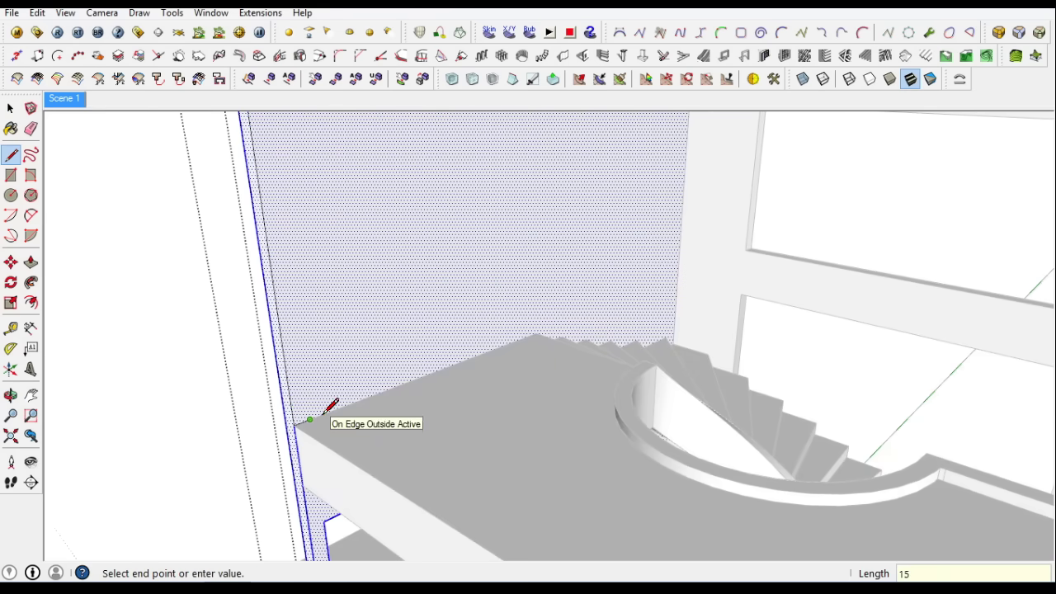
pyautogui.click(288, 259)
pyautogui.moveTo(288, 258); pyautogui.dragTo(378, 157, button='middle')
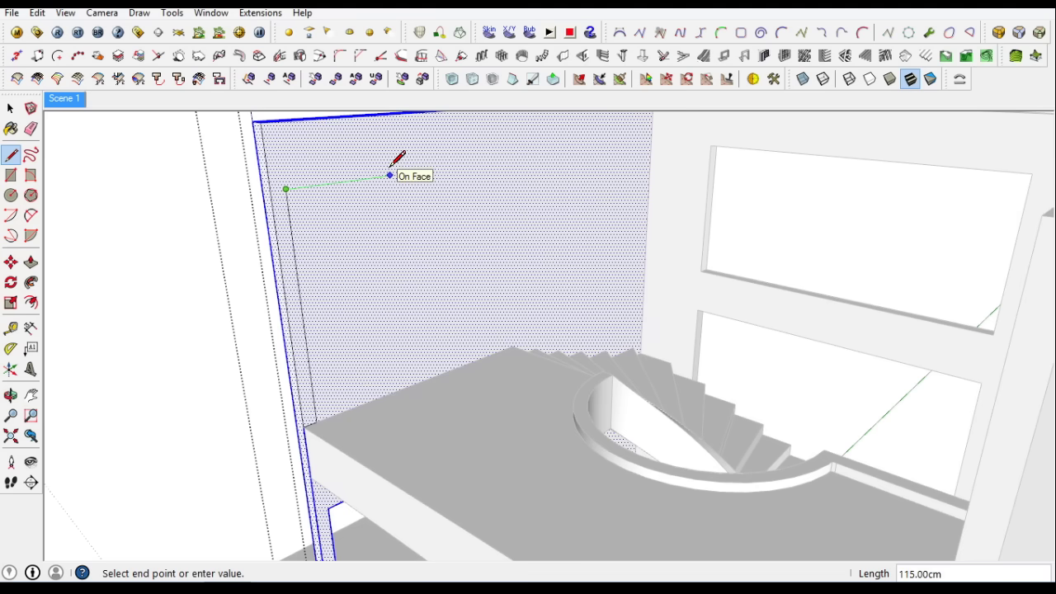
pyautogui.click(431, 376)
pyautogui.press('p')
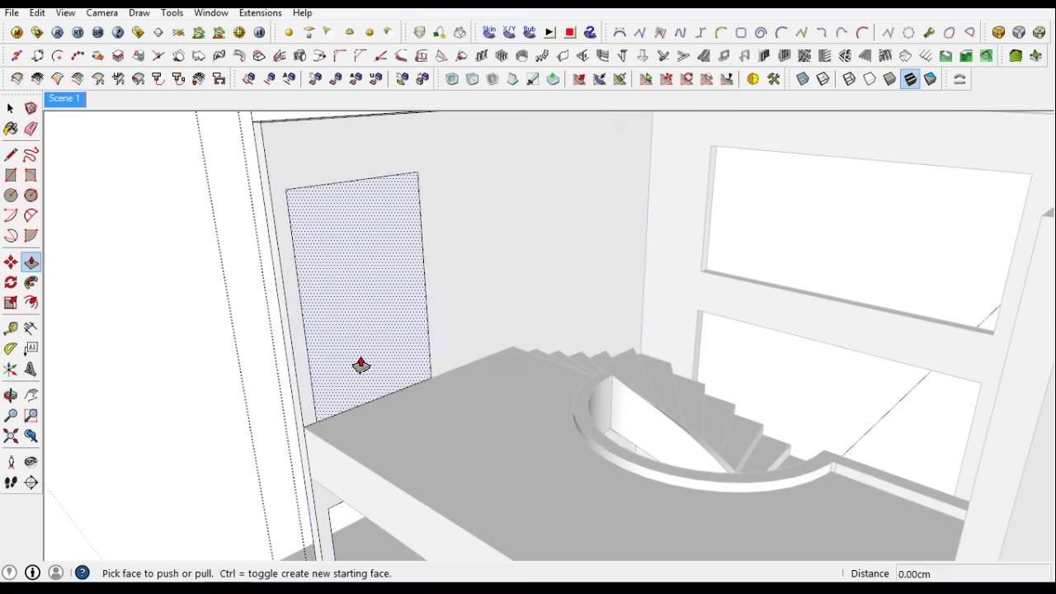
pyautogui.moveTo(358, 366); pyautogui.dragTo(425, 424)
pyautogui.moveTo(424, 424); pyautogui.dragTo(653, 410, button='middle')
pyautogui.press('space')
pyautogui.moveTo(700, 474); pyautogui.dragTo(502, 349, button='middle')
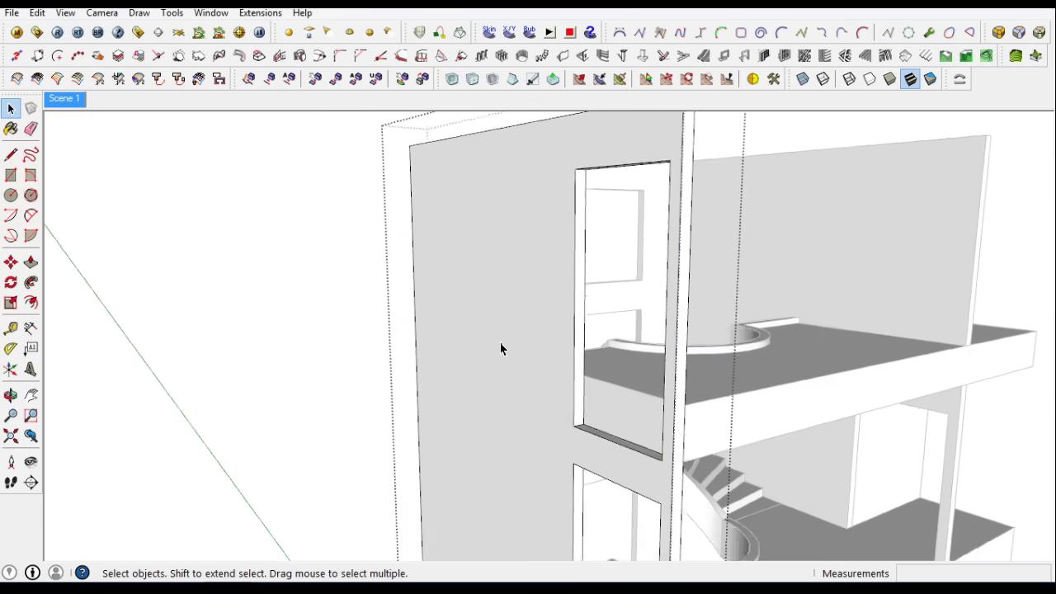
# Start pulling the middle slab's end face 20 cm
pyautogui.click(573, 405)
pyautogui.moveTo(572, 405); pyautogui.dragTo(160, 319, button='middle')
pyautogui.press('p')
pyautogui.click(500, 377)
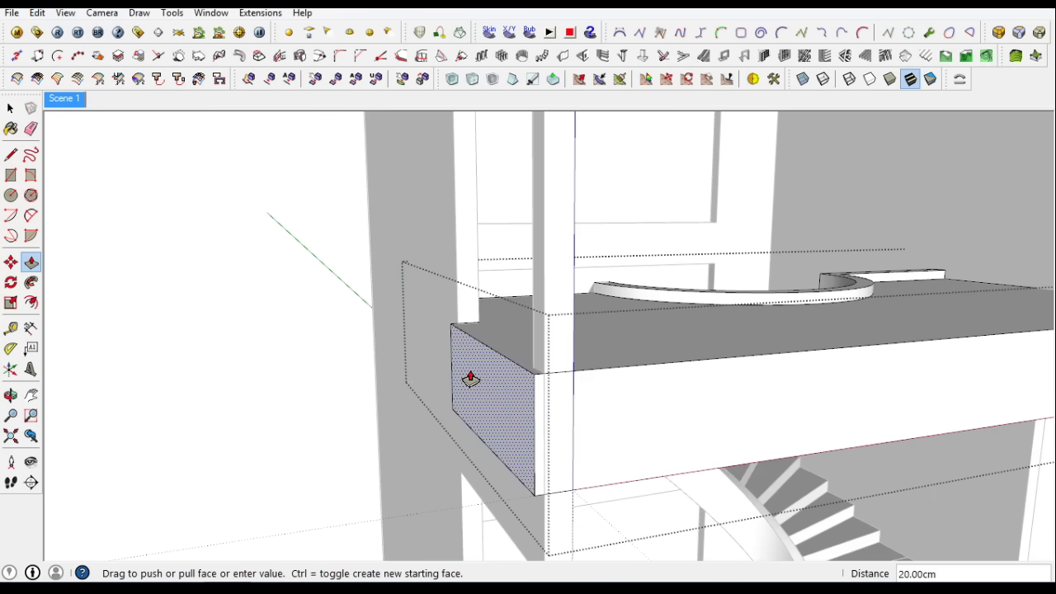
# Extend the floor slab end face by 15 cm with Push/Pull
pyautogui.scroll(-2, 441, 384)
pyautogui.scroll(-3, 443, 382)
pyautogui.click(346, 528)
pyautogui.press('r')
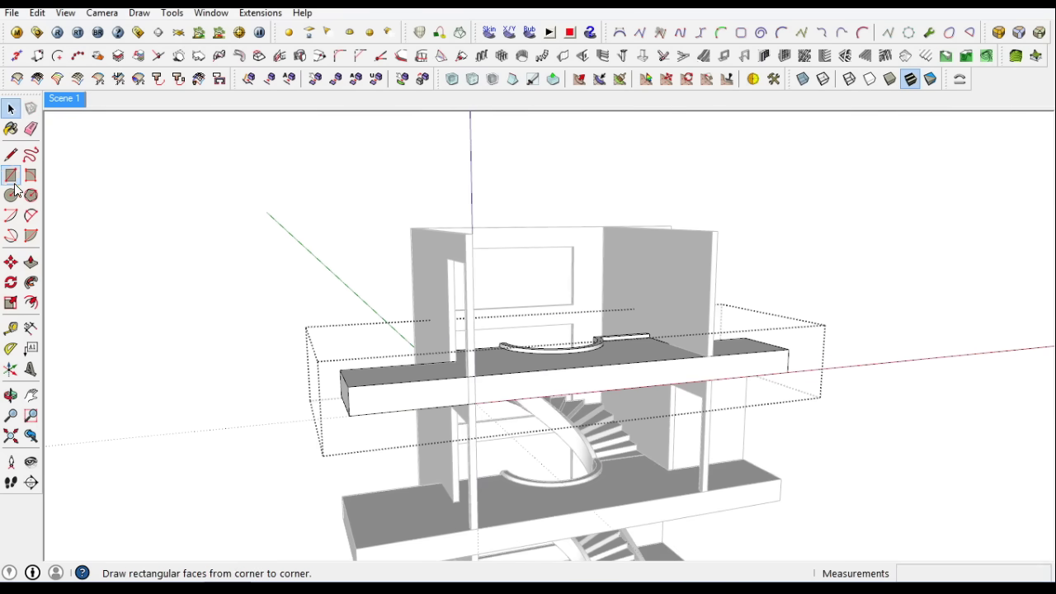
pyautogui.scroll(3, 463, 356)
pyautogui.press('p')
pyautogui.moveTo(353, 422)
pyautogui.mouseDown(button='middle')
pyautogui.moveTo(483, 396)
pyautogui.moveTo(513, 421)
pyautogui.mouseUp(button='middle')
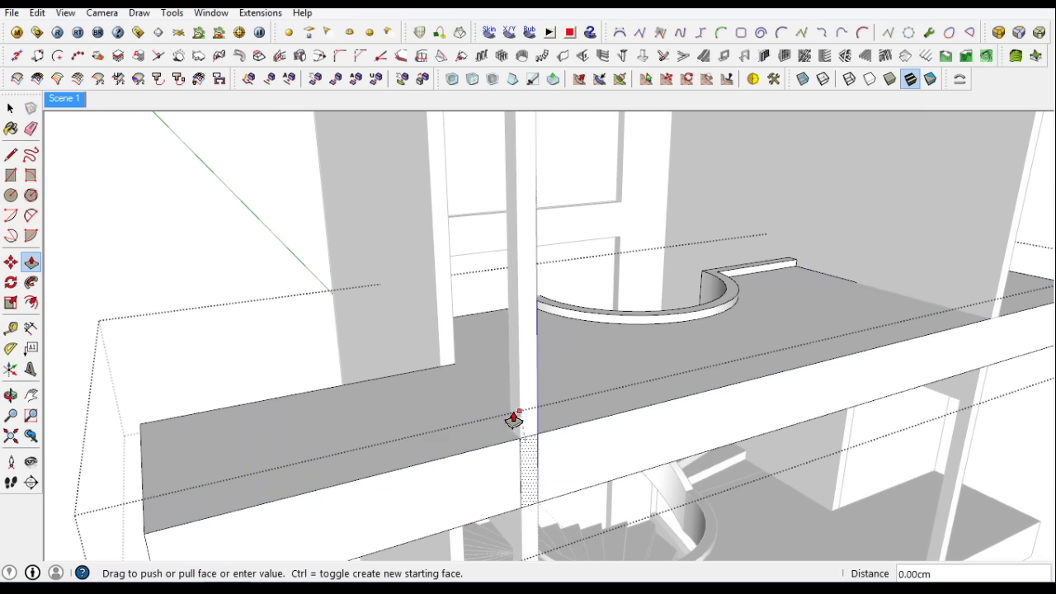
pyautogui.click(10, 108)
pyautogui.click(448, 438)
pyautogui.moveTo(448, 438)
pyautogui.mouseDown(button='middle')
pyautogui.moveTo(814, 384)
pyautogui.moveTo(801, 382)
pyautogui.mouseUp(button='middle')
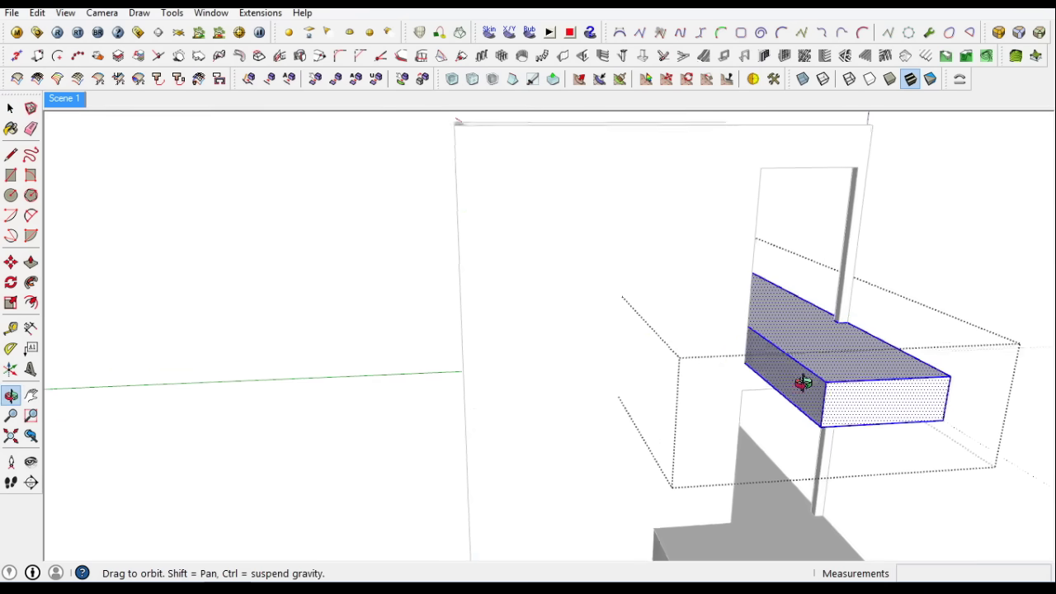
pyautogui.press('r')
pyautogui.press('p')
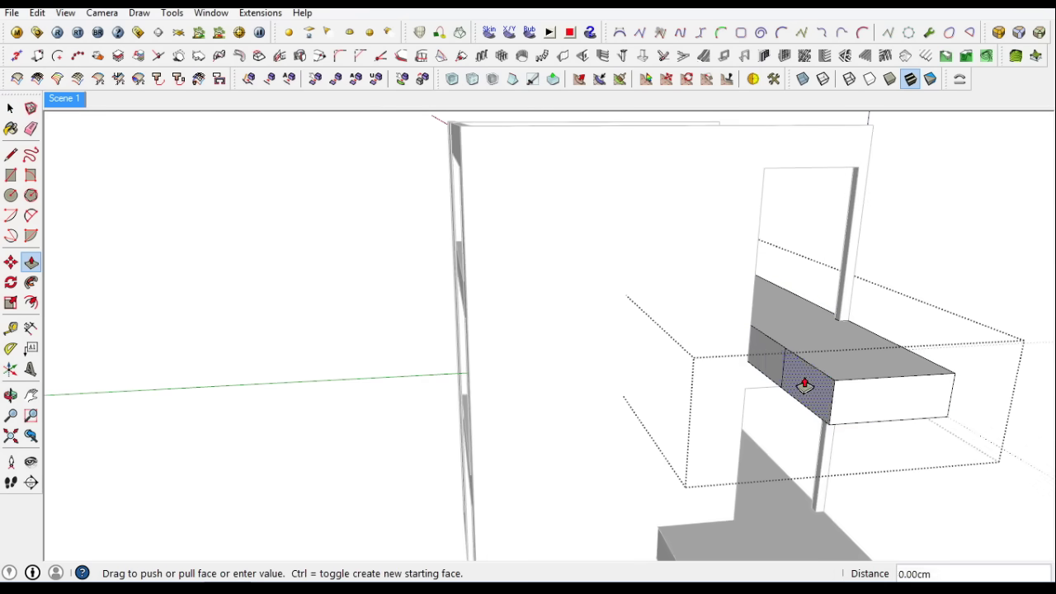
pyautogui.click(778, 388)
pyautogui.write('15')
pyautogui.press('Return')
# Extrude a rectangle into a wall panel, group it, and copy it to another floor
pyautogui.scroll(3, 778, 359)
pyautogui.press('o')
pyautogui.moveTo(911, 338); pyautogui.dragTo(292, 193)
pyautogui.press('p')
pyautogui.click(292, 193)
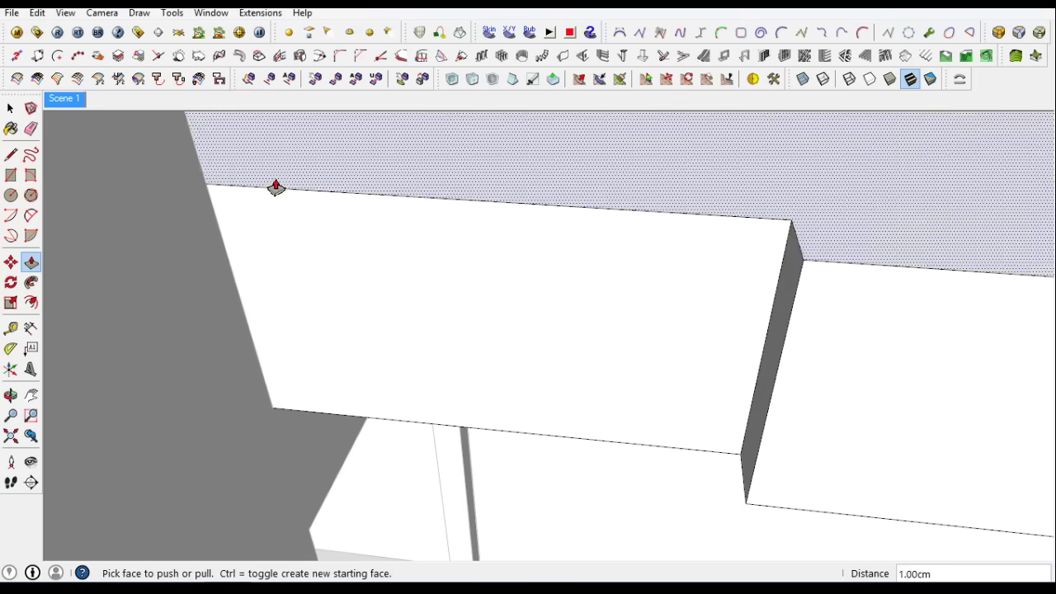
pyautogui.click(358, 184)
pyautogui.press('space')
pyautogui.moveTo(192, 162); pyautogui.dragTo(320, 376, button='middle')
pyautogui.press('r')
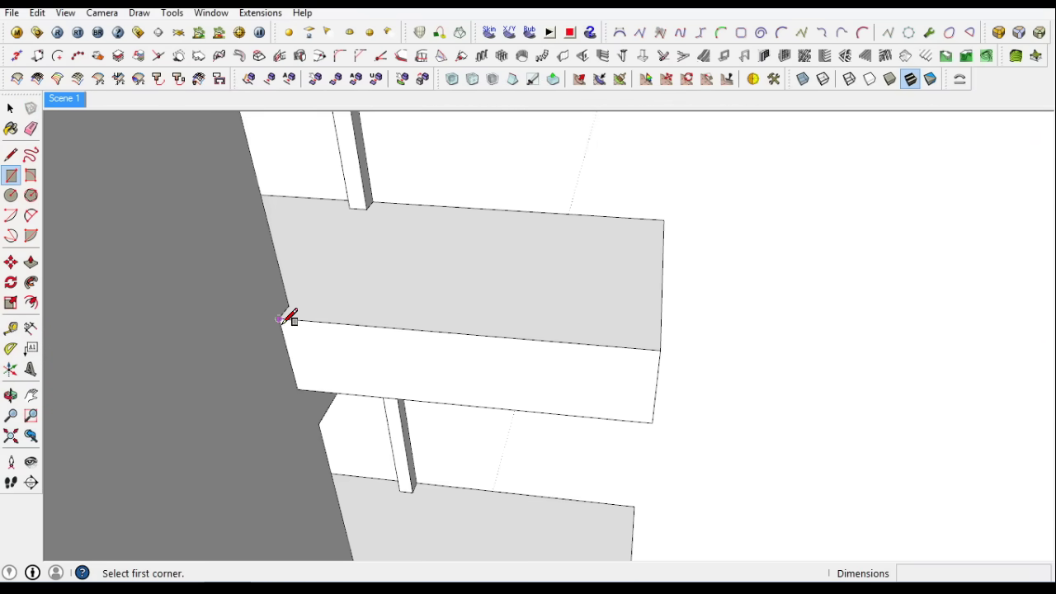
pyautogui.click(289, 315)
pyautogui.rightClick(425, 248)
pyautogui.click(462, 303)
pyautogui.moveTo(462, 303); pyautogui.dragTo(475, 356, button='middle')
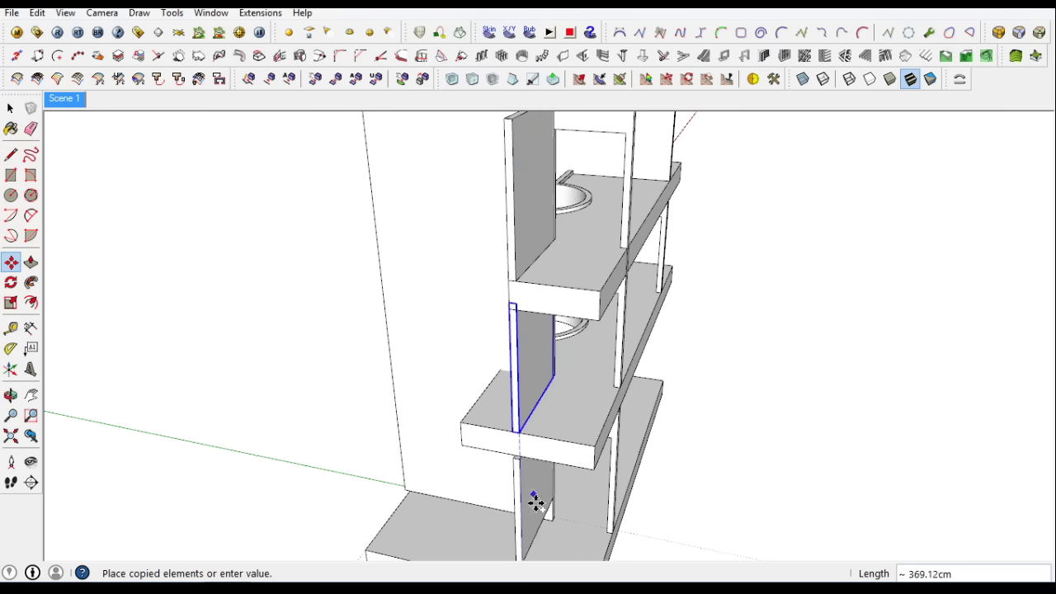
# Move the wall panel 15 cm along its edge
pyautogui.moveTo(589, 533); pyautogui.dragTo(608, 561, button='middle')
pyautogui.scroll(5, 566, 153)
pyautogui.press('space')
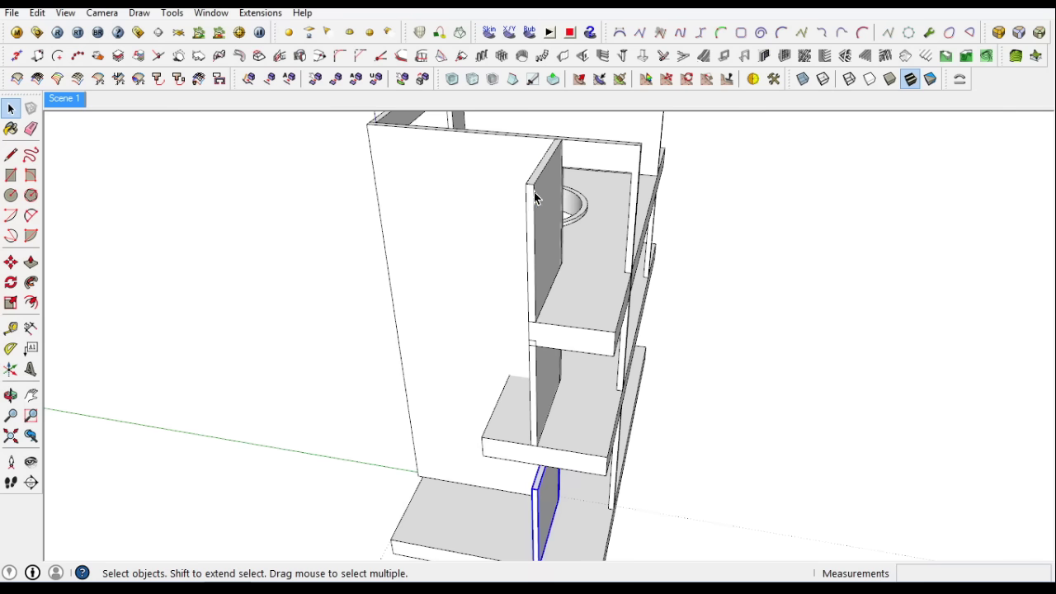
pyautogui.scroll(-5, 565, 386)
pyautogui.click(10, 262)
pyautogui.scroll(5, 553, 165)
pyautogui.click(553, 165)
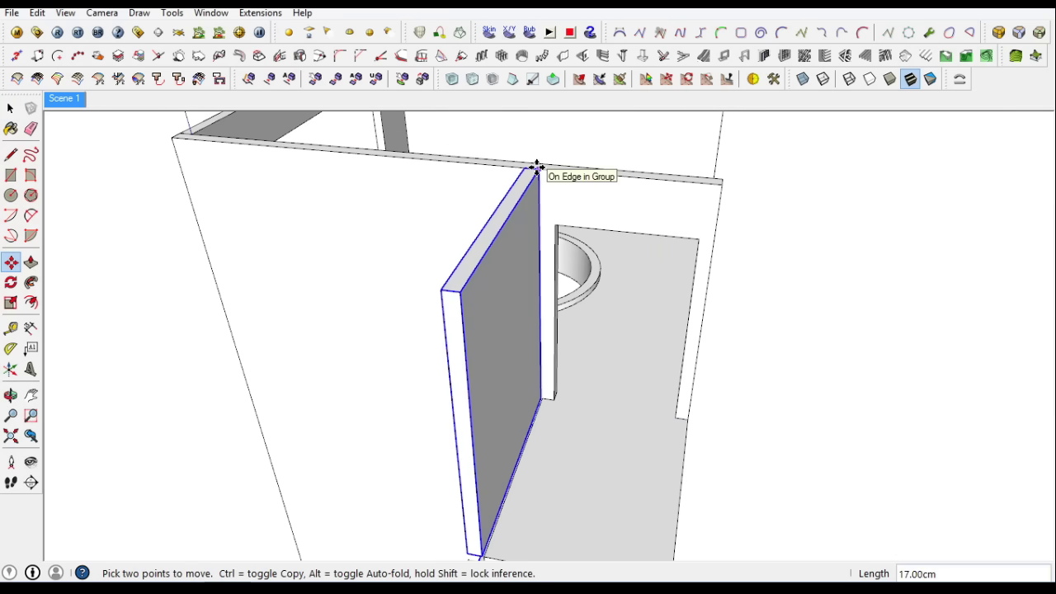
pyautogui.write('15')
pyautogui.press('Return')
pyautogui.press('space')
pyautogui.scroll(-4, 540, 170)
pyautogui.scroll(3, 528, 238)
pyautogui.moveTo(533, 248); pyautogui.dragTo(132, 255, button='middle')
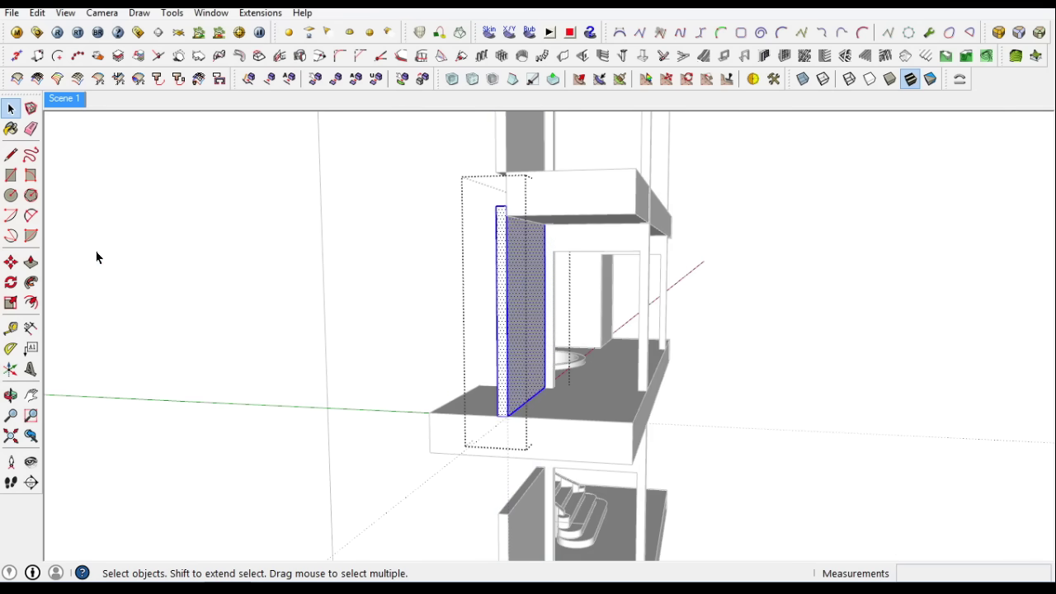
# Push the wall panel face inward, checking it from the staircase room side
pyautogui.press('p')
pyautogui.click(636, 377)
pyautogui.scroll(-5, 507, 436)
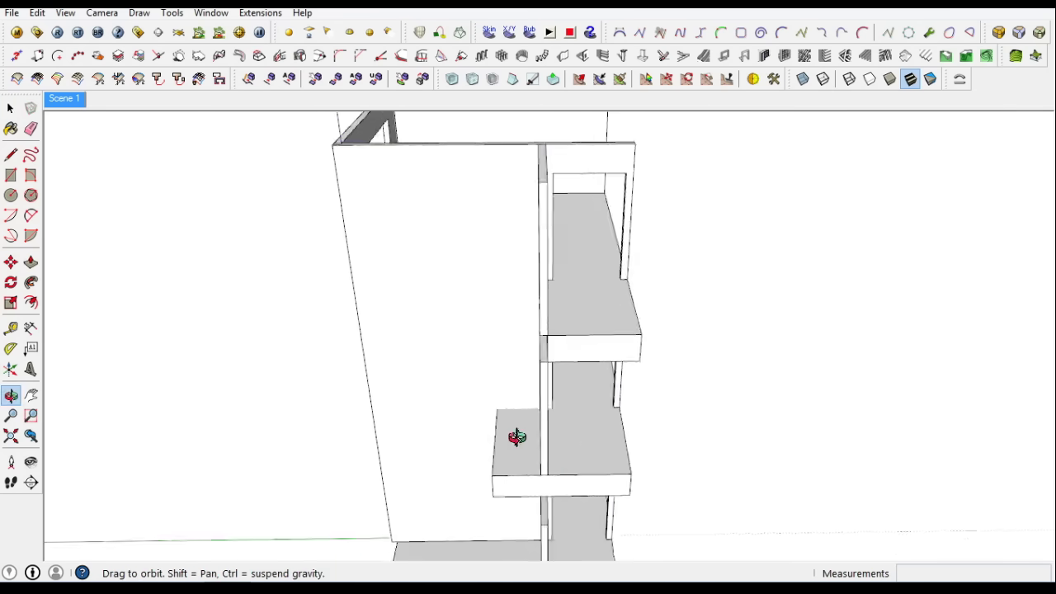
pyautogui.moveTo(507, 435); pyautogui.dragTo(419, 429, button='middle')
pyautogui.press('space')
pyautogui.click(416, 468)
pyautogui.moveTo(417, 468); pyautogui.dragTo(638, 426, button='middle')
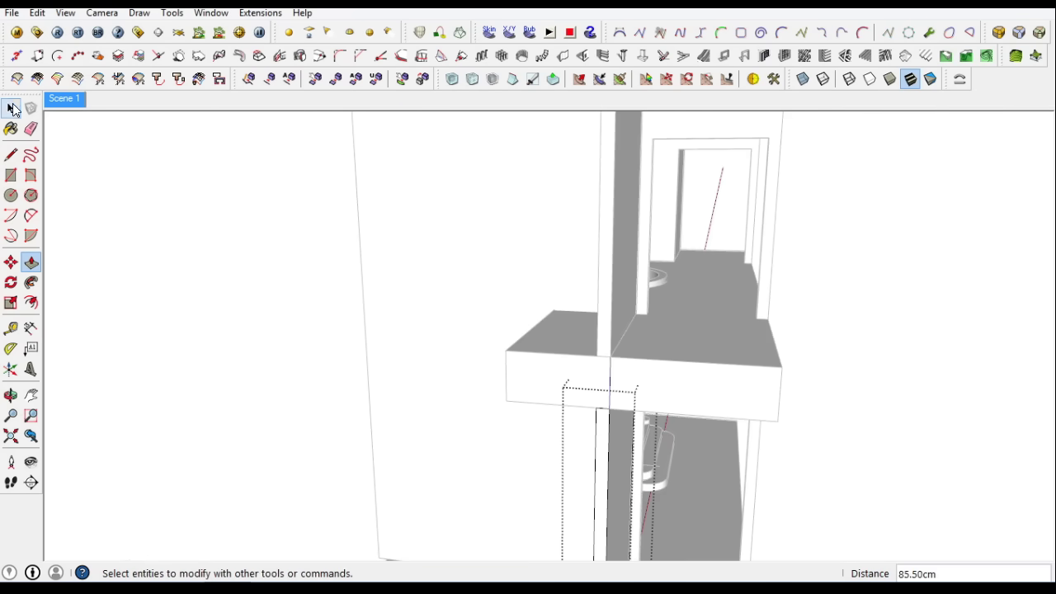
pyautogui.scroll(-5, 389, 261)
pyautogui.press('space')
pyautogui.click(396, 347)
pyautogui.press('p')
pyautogui.click(482, 259)
# Complete a 13 cm push on the panel header
pyautogui.moveTo(380, 396)
pyautogui.mouseDown(button='middle')
pyautogui.moveTo(483, 259)
pyautogui.moveTo(349, 306)
pyautogui.mouseUp(button='middle')
pyautogui.scroll(5, 228, 312)
pyautogui.click(228, 312)
pyautogui.click(221, 316)
pyautogui.scroll(-3, 561, 382)
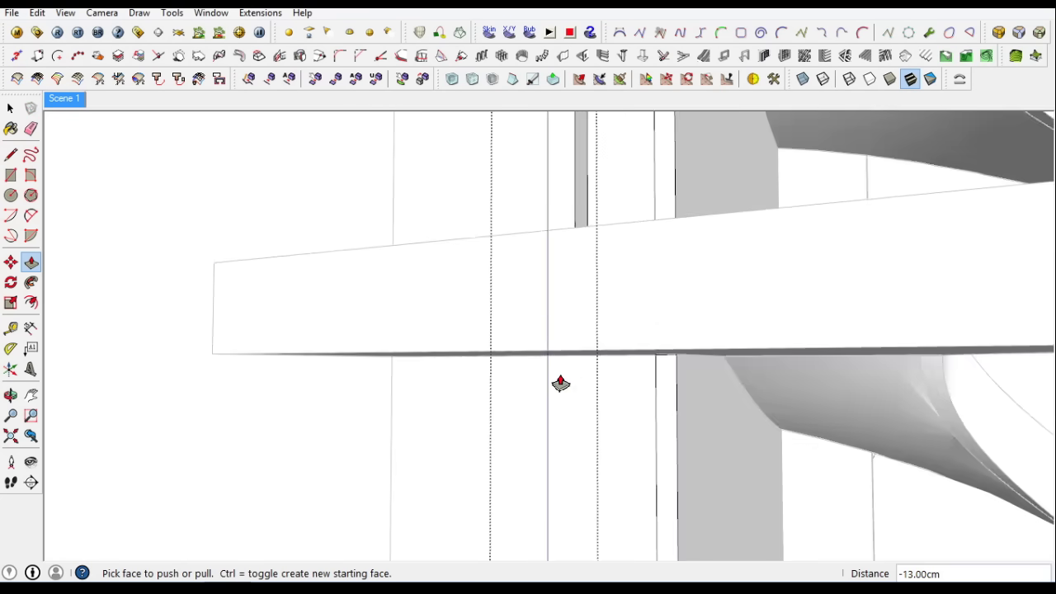
pyautogui.scroll(-3, 573, 207)
pyautogui.scroll(5, 551, 210)
pyautogui.click(594, 141)
pyautogui.moveTo(594, 141)
pyautogui.mouseDown(button='middle')
pyautogui.moveTo(652, 306)
pyautogui.moveTo(509, 170)
pyautogui.mouseUp(button='middle')
# Push/Pull the door and window panel faces by 15 cm
pyautogui.click(653, 306)
pyautogui.click(618, 330)
pyautogui.press('space')
pyautogui.moveTo(137, 160)
pyautogui.mouseDown(button='middle')
pyautogui.moveTo(243, 299)
pyautogui.moveTo(643, 278)
pyautogui.moveTo(175, 218)
pyautogui.moveTo(684, 255)
pyautogui.moveTo(507, 300)
pyautogui.mouseUp(button='middle')
pyautogui.press('p')
pyautogui.click(580, 278)
pyautogui.click(684, 294)
pyautogui.press('space')
pyautogui.click(684, 255)
pyautogui.press('p')
pyautogui.click(507, 300)
# Push the window wall panel face back 15 cm and select the floor slab face
pyautogui.press('space')
pyautogui.scroll(-5, 466, 179)
pyautogui.moveTo(466, 178)
pyautogui.mouseDown(button='middle')
pyautogui.moveTo(570, 247)
pyautogui.moveTo(531, 217)
pyautogui.mouseUp(button='middle')
pyautogui.click(493, 261)
pyautogui.press('p')
pyautogui.scroll(5, 451, 387)
pyautogui.moveTo(451, 387); pyautogui.dragTo(207, 308, button='middle')
pyautogui.click(208, 307)
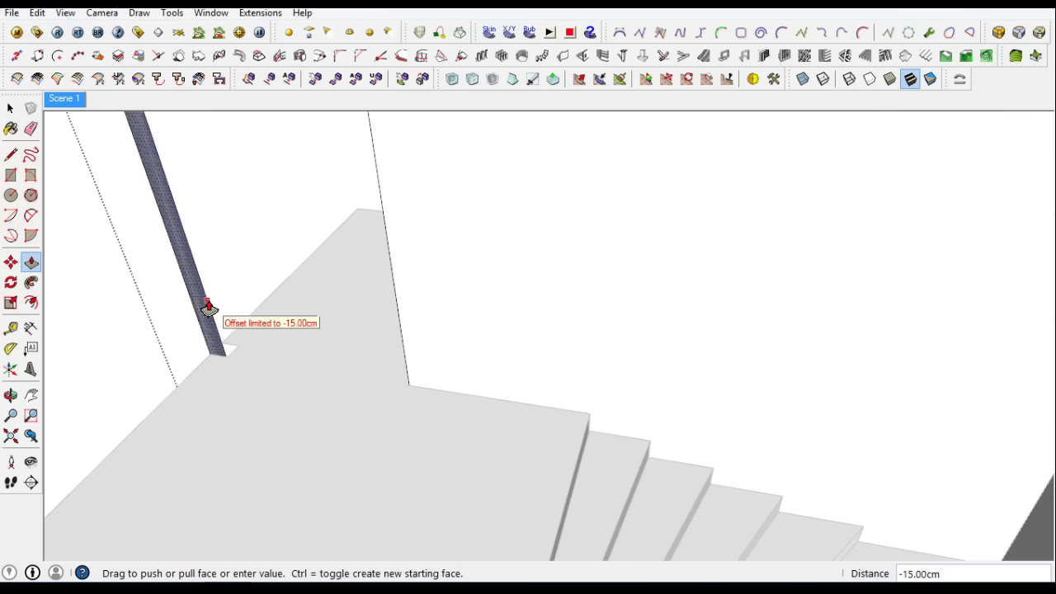
pyautogui.moveTo(12, 119)
pyautogui.mouseDown(button='middle')
pyautogui.moveTo(471, 251)
pyautogui.moveTo(401, 353)
pyautogui.mouseUp(button='middle')
pyautogui.press('space')
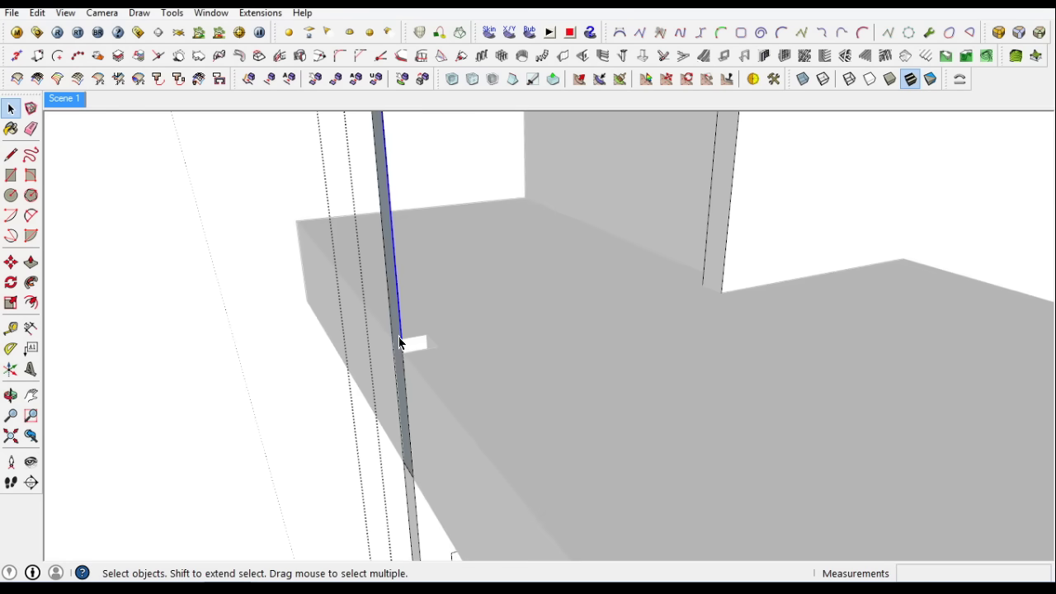
pyautogui.click(390, 321)
pyautogui.click(30, 261)
# From a front view of the stair tower, place a rectangle's first corner beside the building
pyautogui.press('space')
pyautogui.moveTo(3, 168)
pyautogui.mouseDown(button='middle')
pyautogui.moveTo(605, 412)
pyautogui.moveTo(588, 380)
pyautogui.mouseUp(button='middle')
pyautogui.scroll(-2, 547, 401)
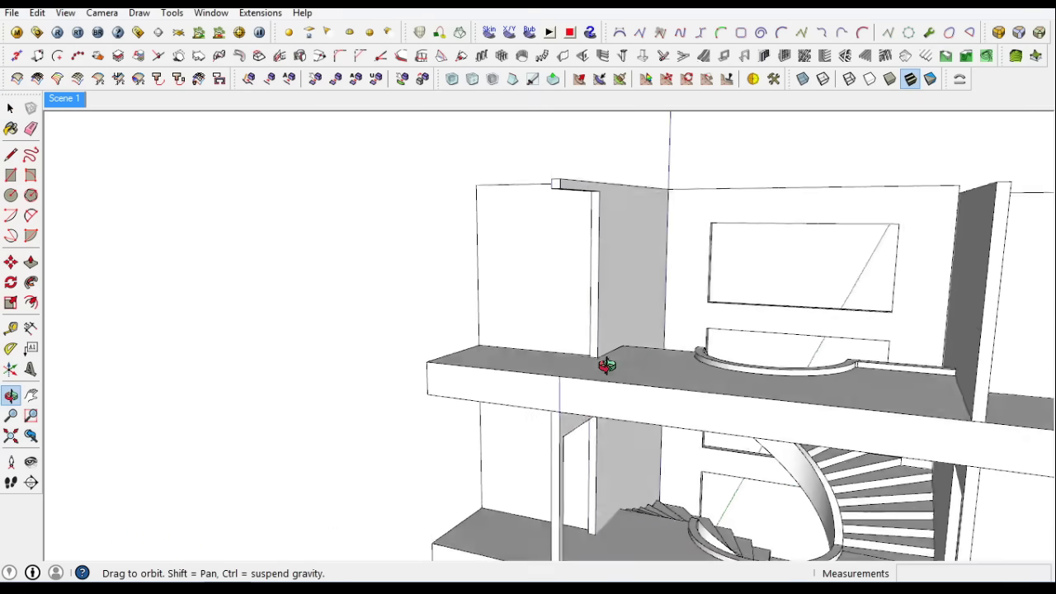
pyautogui.scroll(-2, 488, 302)
pyautogui.scroll(1, 551, 257)
pyautogui.scroll(2, 551, 256)
pyautogui.press('p')
pyautogui.scroll(2, 507, 203)
pyautogui.scroll(-2, 507, 202)
pyautogui.press('space')
pyautogui.scroll(-3, 414, 248)
pyautogui.moveTo(414, 247)
pyautogui.mouseDown(button='middle')
pyautogui.moveTo(569, 483)
pyautogui.moveTo(611, 495)
pyautogui.mouseUp(button='middle')
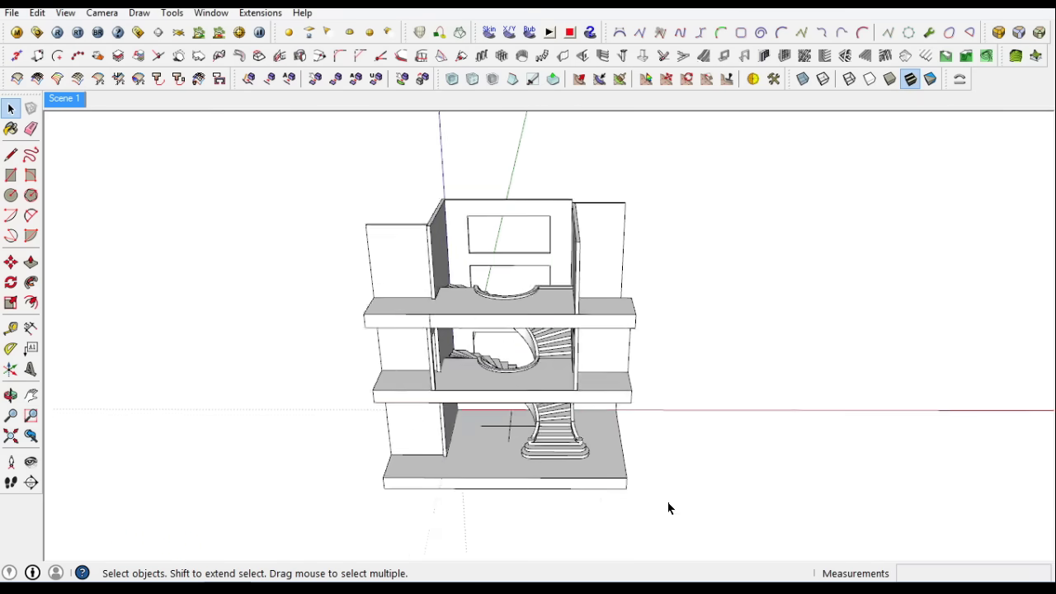
pyautogui.scroll(3, 611, 495)
pyautogui.press('r')
pyautogui.scroll(2, 578, 404)
pyautogui.click(578, 404)
# Finish a 278 × 278 cm rectangle beside the building and make it a group
pyautogui.click(706, 467)
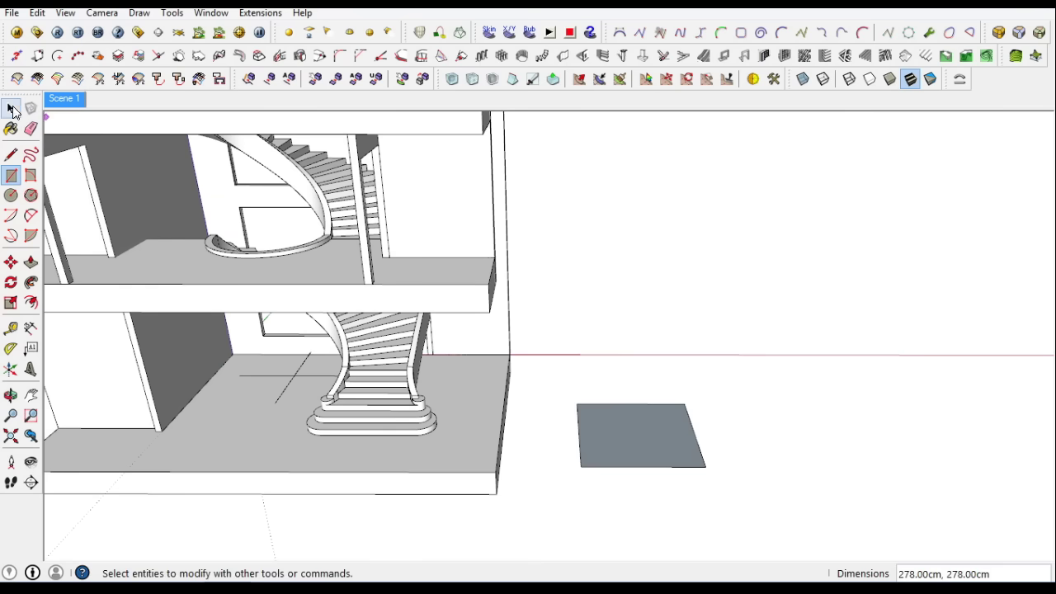
pyautogui.click(12, 108)
pyautogui.rightClick(615, 441)
pyautogui.click(636, 437)
pyautogui.rightClick(636, 437)
pyautogui.click(685, 170)
# Trace the moulding profile outline with lines, closing it into a face
pyautogui.scroll(5, 684, 358)
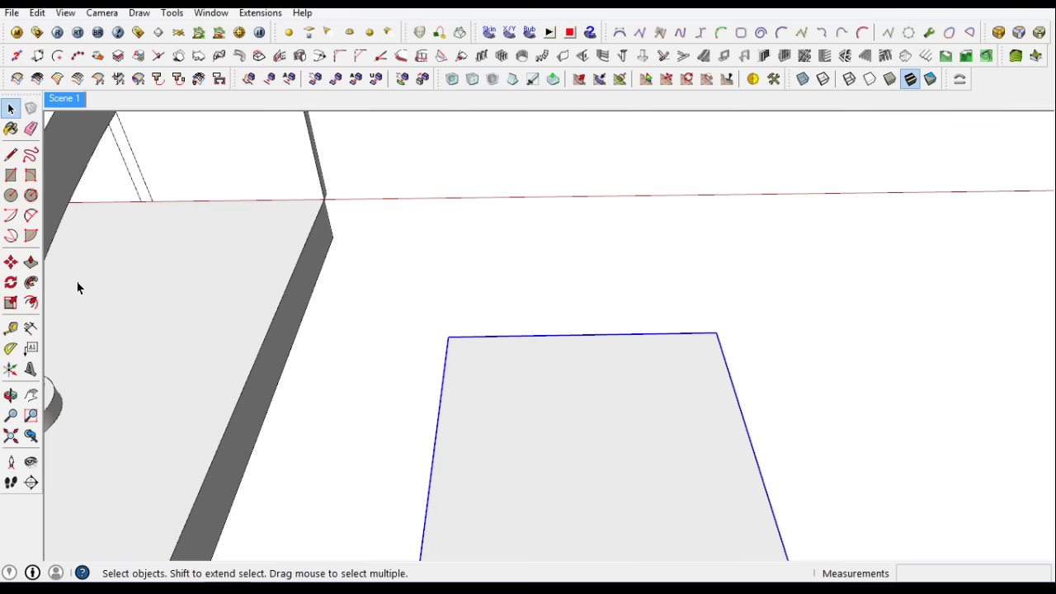
pyautogui.press('l')
pyautogui.scroll(2, 542, 405)
pyautogui.scroll(2, 469, 376)
pyautogui.scroll(2, 472, 378)
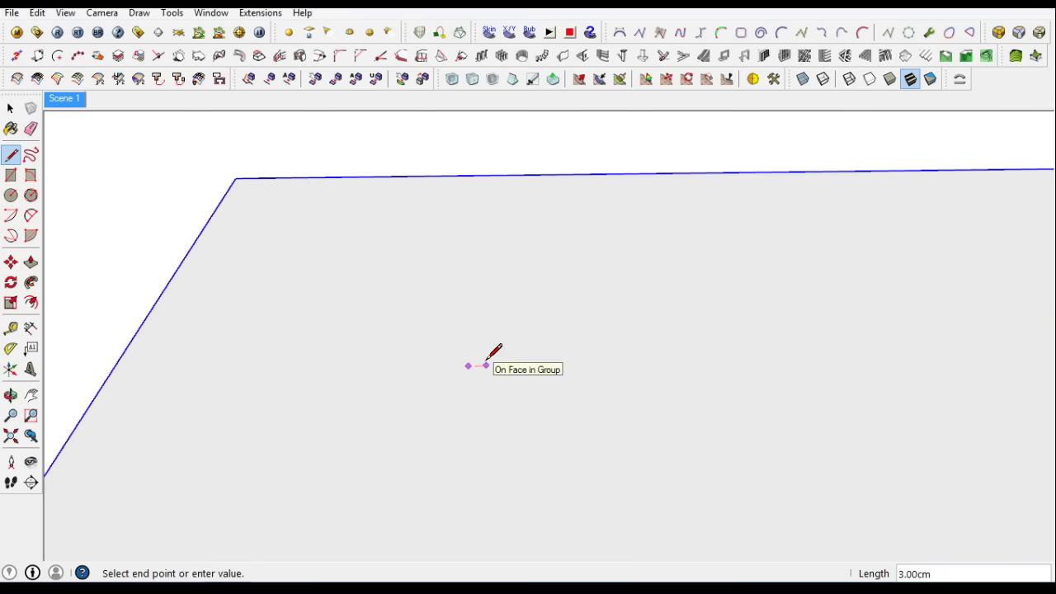
pyautogui.scroll(2, 495, 415)
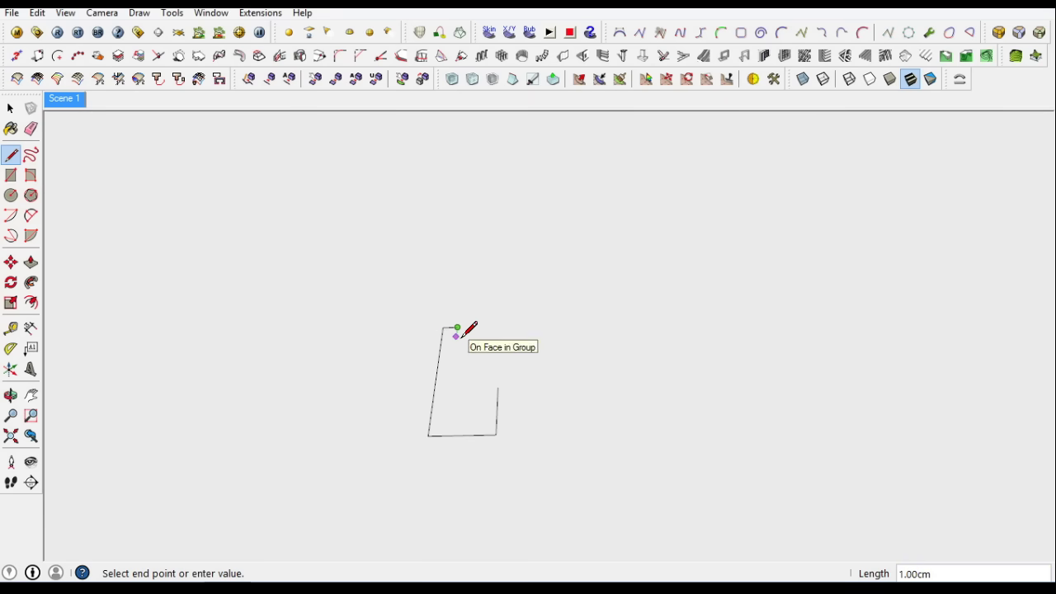
pyautogui.click(498, 386)
pyautogui.scroll(2, 437, 351)
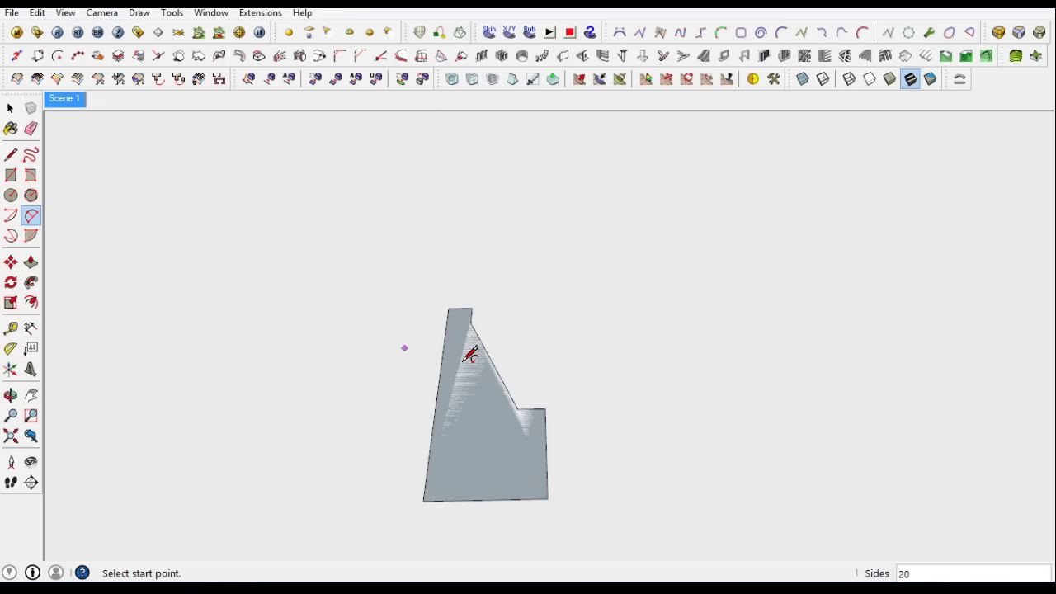
# Reshape the profile's slanted edge with a 2 Point Arc
pyautogui.click(471, 322)
pyautogui.scroll(2, 495, 363)
pyautogui.click(502, 379)
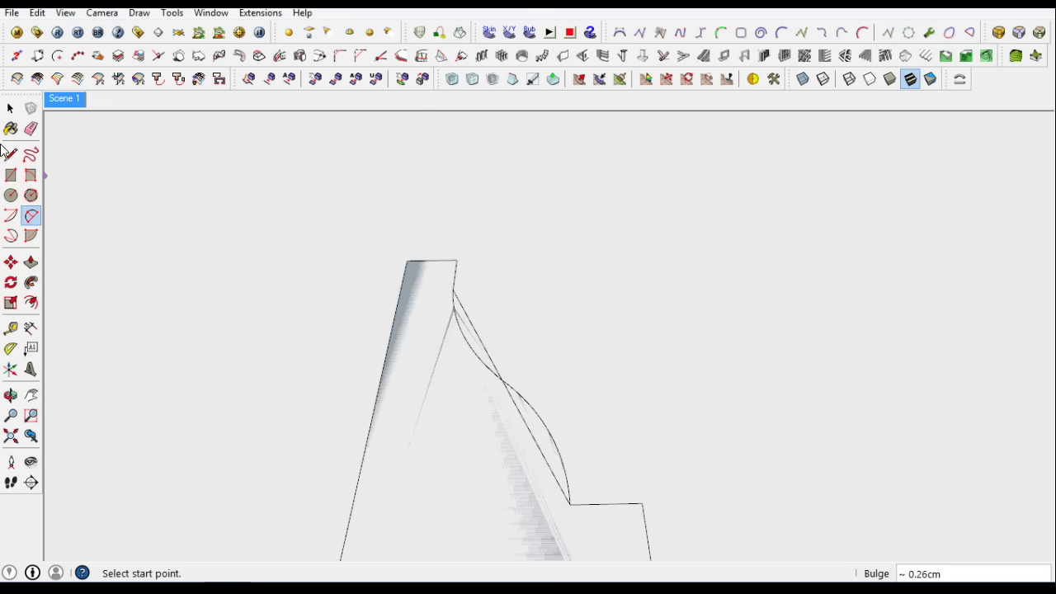
pyautogui.click(501, 439)
pyautogui.rightClick(515, 398)
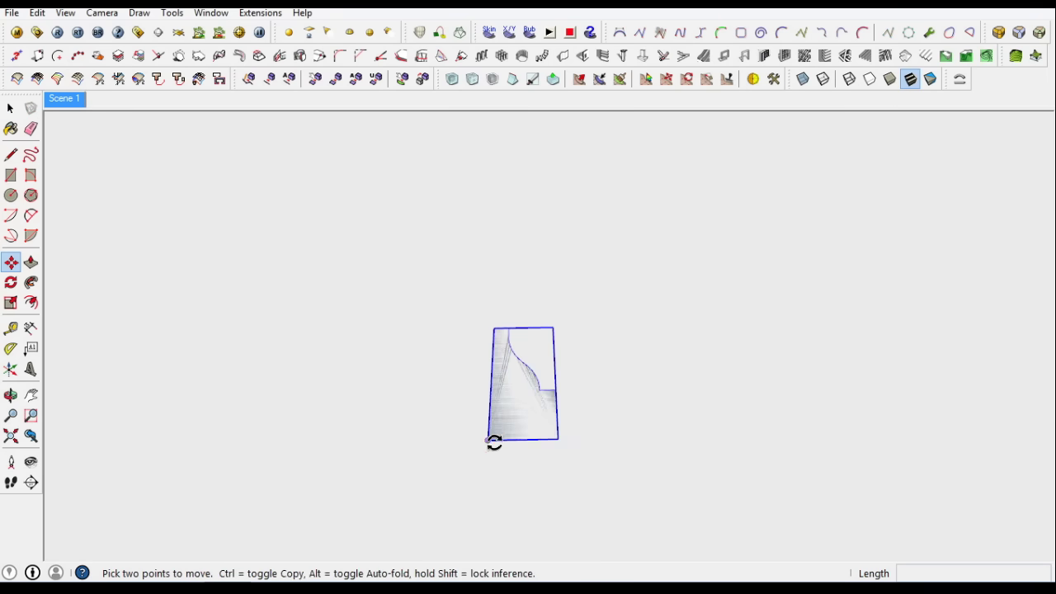
# Draw a rectangle across the wall face from the copied profile's corner
pyautogui.scroll(-5, 698, 492)
pyautogui.scroll(-4, 686, 490)
pyautogui.scroll(5, 353, 198)
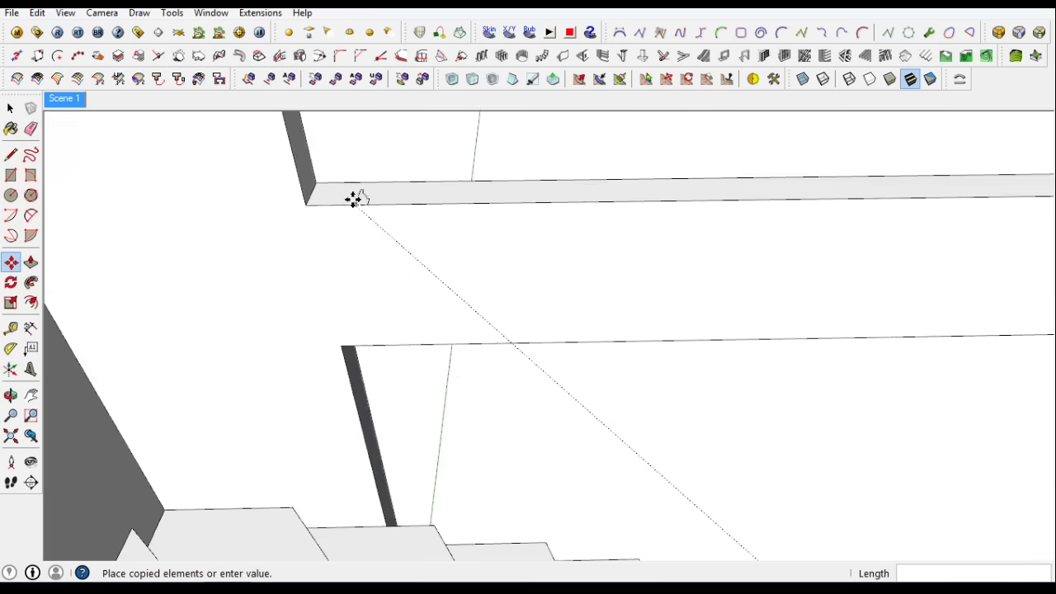
pyautogui.scroll(3, 327, 238)
pyautogui.click(327, 239)
pyautogui.scroll(1, 334, 223)
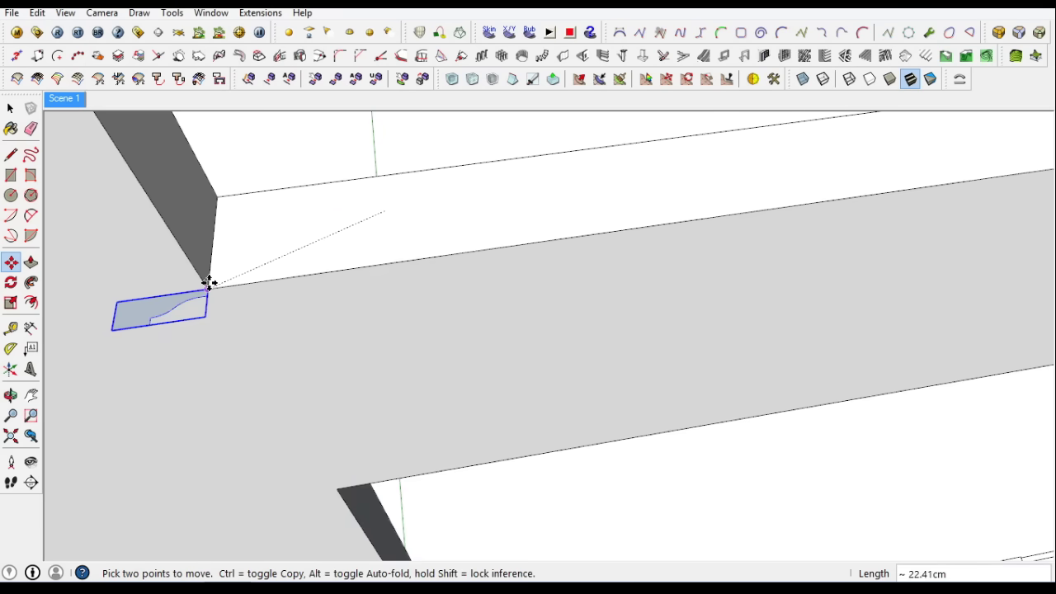
pyautogui.scroll(-3, 216, 279)
pyautogui.click(641, 223)
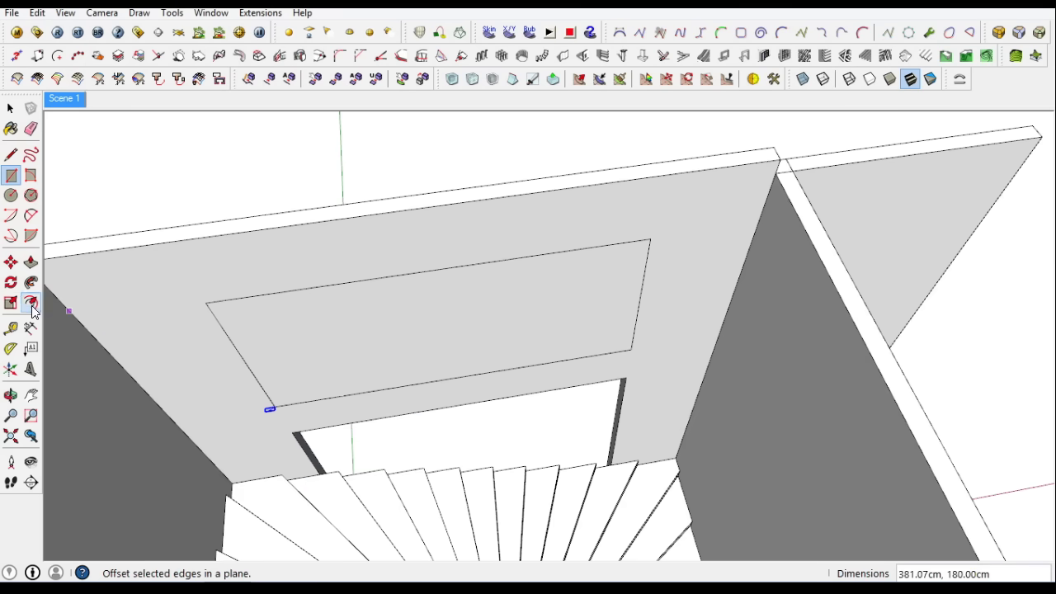
# Offset the rectangle inward and push the frame strip out 15 mm
pyautogui.click(31, 302)
pyautogui.scroll(3, 219, 289)
pyautogui.click(219, 290)
pyautogui.press('space')
pyautogui.click(261, 300)
pyautogui.click(30, 261)
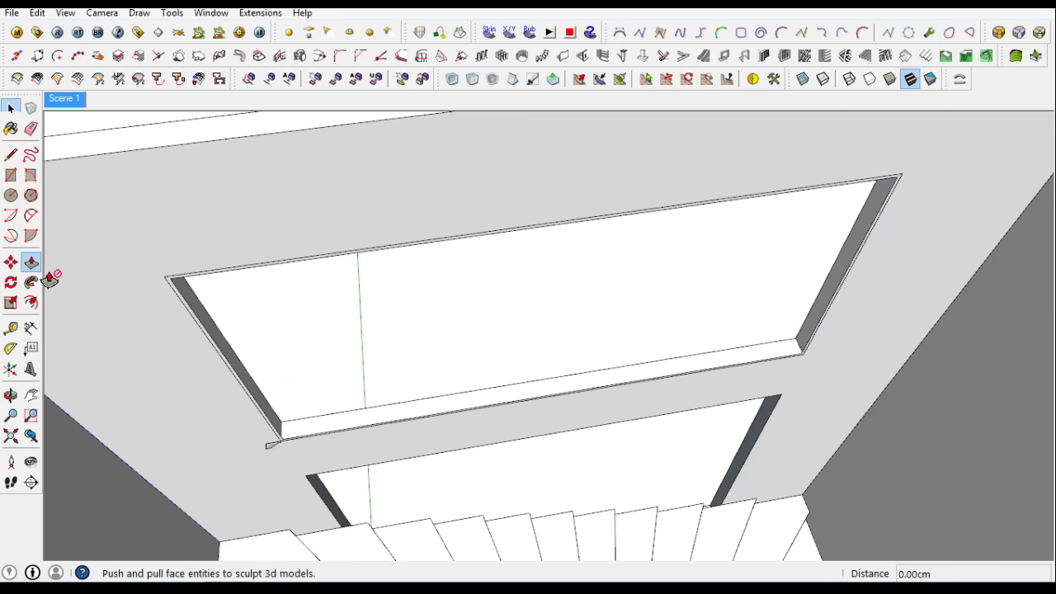
pyautogui.scroll(3, 265, 443)
pyautogui.click(266, 443)
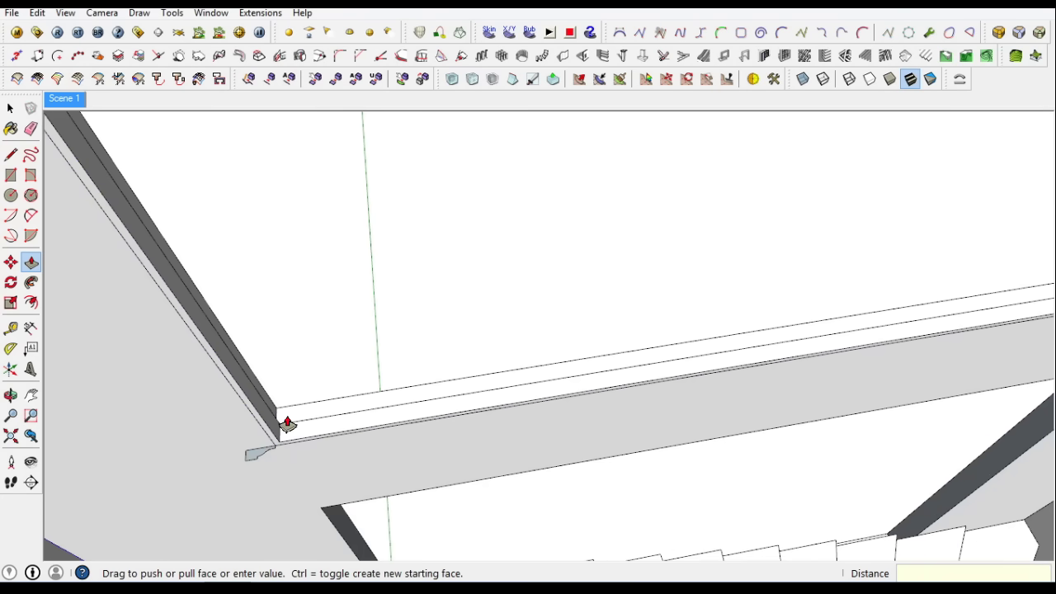
pyautogui.write('15')
pyautogui.press('Return')
# Erase the thin leftover strip and move the small profile piece to the corner
pyautogui.press('space')
pyautogui.click(146, 171)
pyautogui.rightClick(146, 172)
pyautogui.click(189, 196)
pyautogui.click(260, 452)
pyautogui.click(247, 426)
pyautogui.scroll(3, 247, 426)
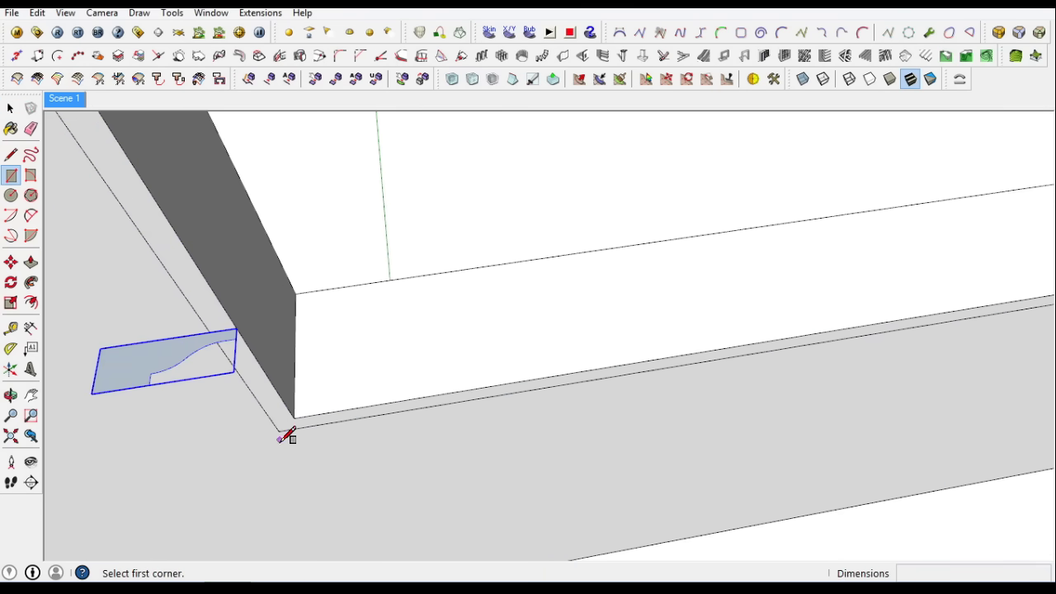
# Cut a rectangular hole in the slab and select the opening's rim edges
pyautogui.click(281, 438)
pyautogui.scroll(-5, 281, 438)
pyautogui.click(852, 252)
pyautogui.press('space')
pyautogui.click(257, 357)
pyautogui.press('Delete')
pyautogui.click(236, 346)
pyautogui.click(233, 349)
# Cut and paste the rim edges, then sweep the moulding profile along them with Follow Me
pyautogui.click(37, 13)
pyautogui.click(57, 69)
pyautogui.scroll(3, 299, 476)
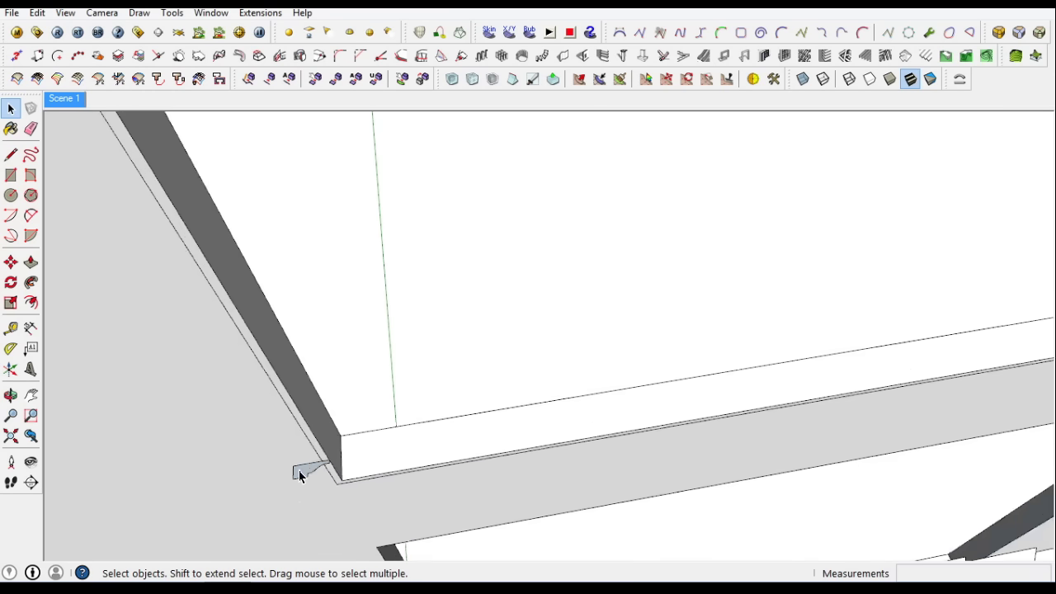
pyautogui.scroll(2, 300, 476)
pyautogui.hotkey('ctrl', 'v')
pyautogui.click(37, 12)
pyautogui.click(66, 122)
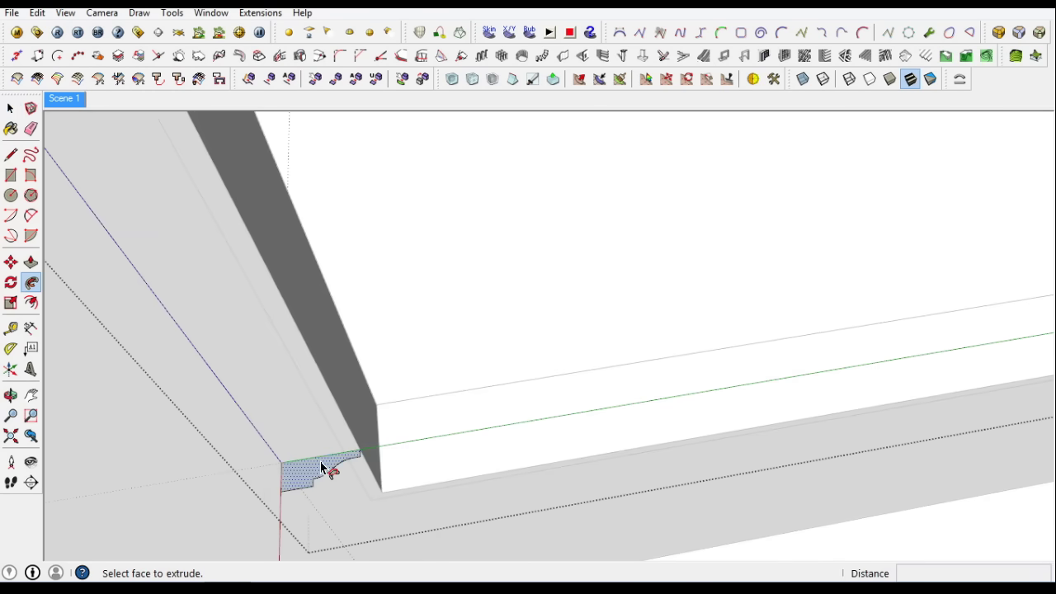
# Explode the moulded window frame group into loose geometry
pyautogui.press('space')
pyautogui.scroll(-5, 323, 468)
pyautogui.moveTo(410, 377); pyautogui.dragTo(377, 417, button='middle')
pyautogui.rightClick(378, 418)
pyautogui.click(374, 375)
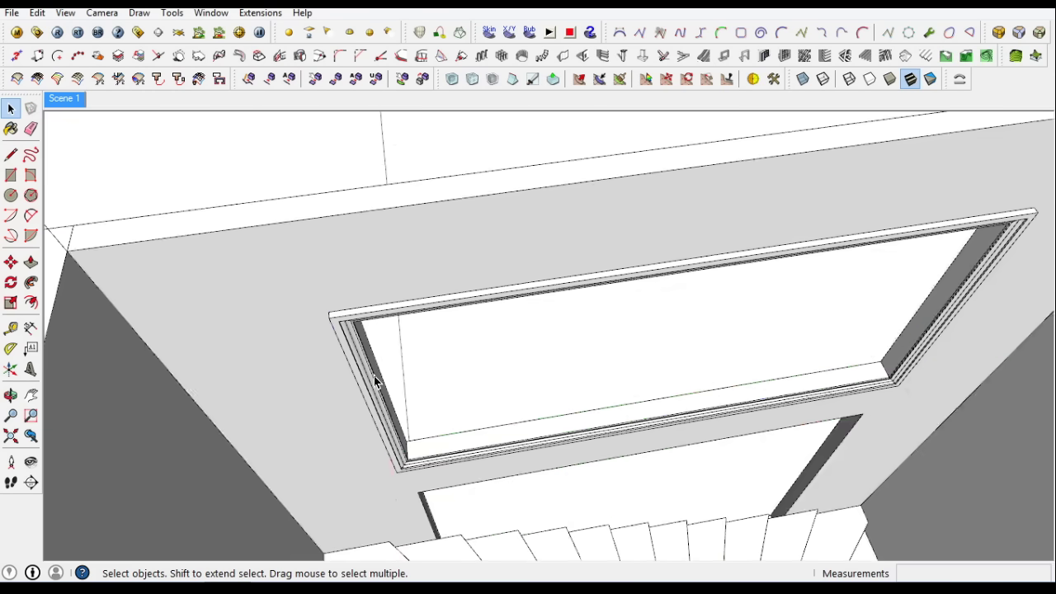
pyautogui.scroll(3, 373, 379)
pyautogui.rightClick(364, 365)
pyautogui.click(346, 385)
pyautogui.rightClick(347, 381)
pyautogui.click(389, 135)
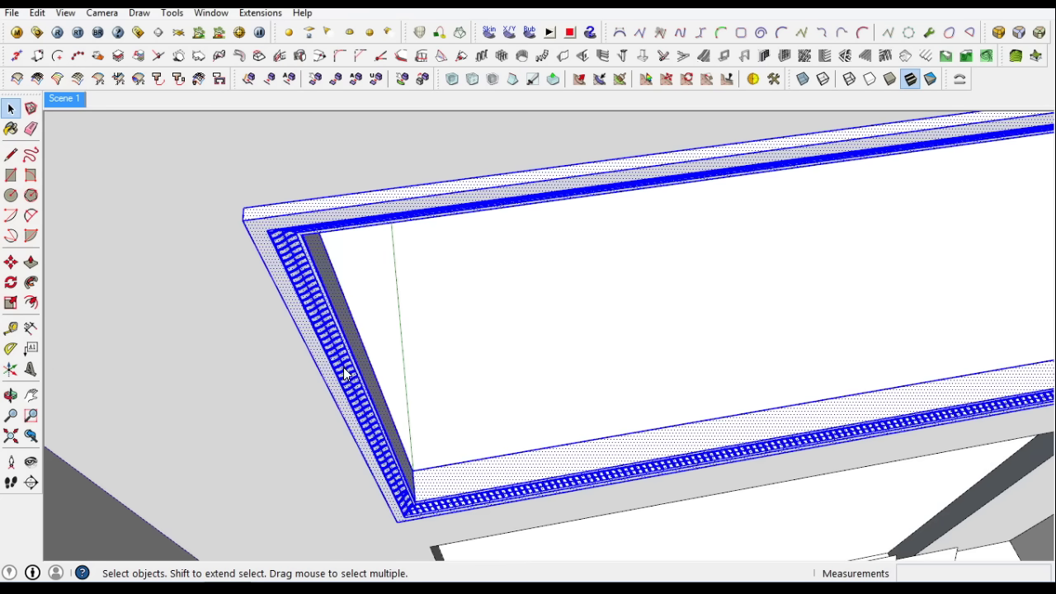
pyautogui.click(11, 261)
pyautogui.moveTo(330, 346); pyautogui.dragTo(390, 335, button='middle')
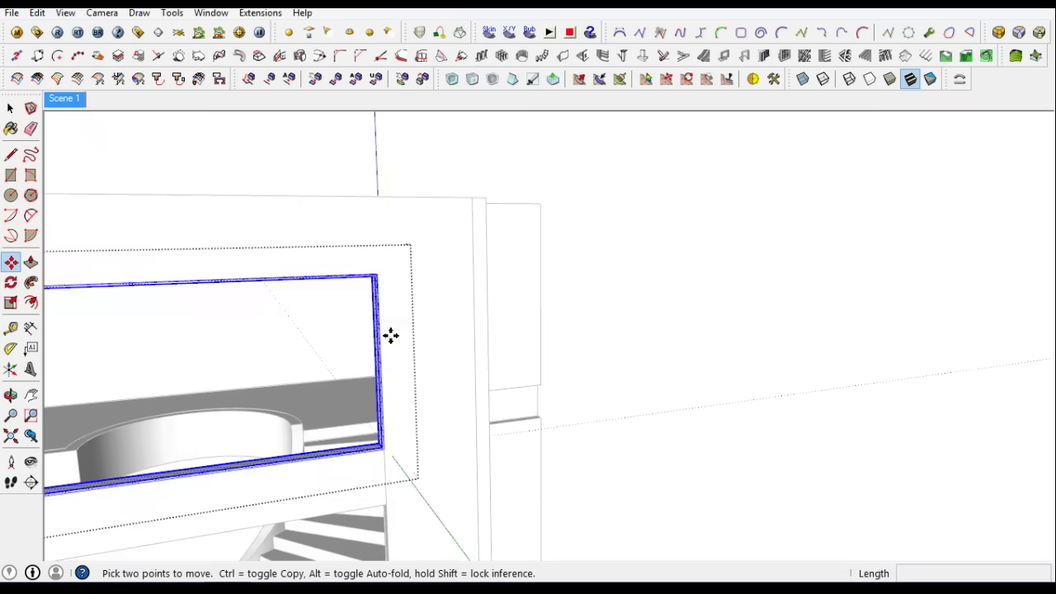
# Ctrl-copy the moulded frame down to the lower window and smooth its edges
pyautogui.scroll(-3, 390, 335)
pyautogui.press('ctrl')
pyautogui.click(401, 252)
pyautogui.scroll(2, 401, 377)
pyautogui.scroll(-2, 433, 432)
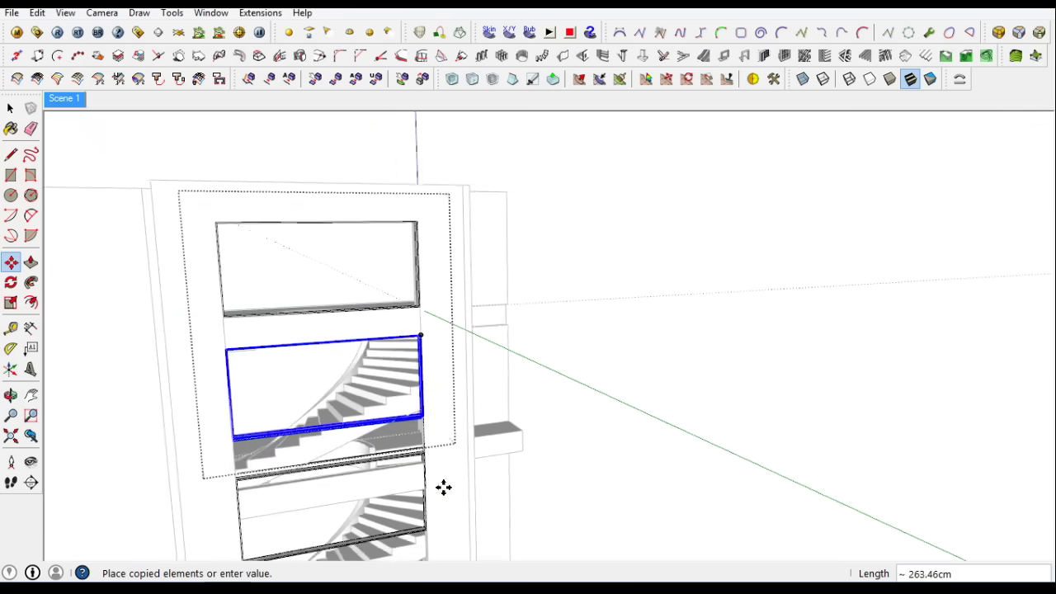
pyautogui.scroll(3, 432, 433)
pyautogui.click(408, 495)
pyautogui.click(11, 108)
pyautogui.scroll(2, 349, 389)
pyautogui.rightClick(243, 363)
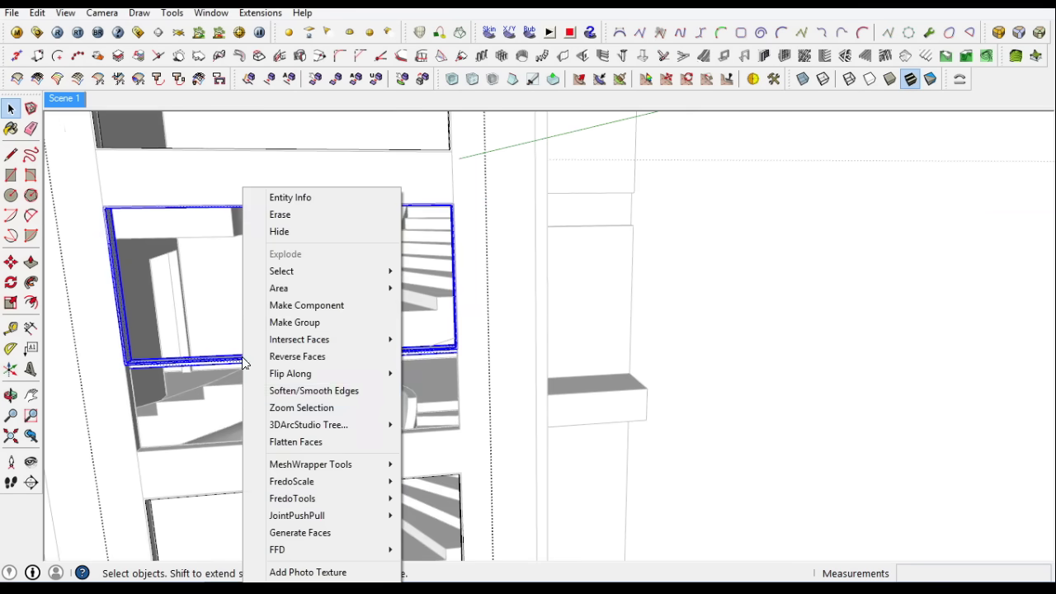
pyautogui.click(313, 390)
pyautogui.click(178, 39)
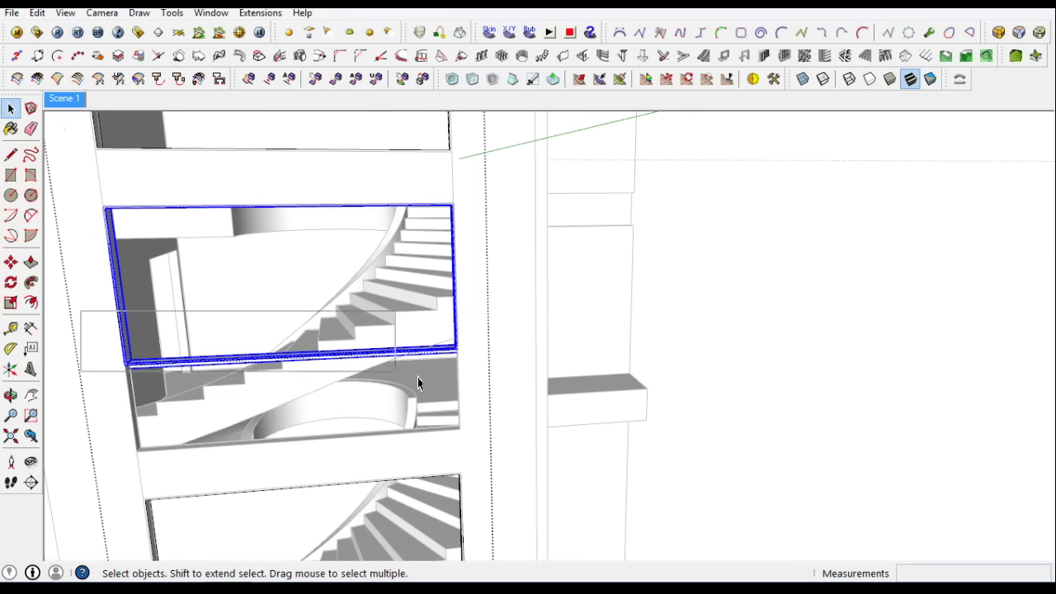
# Move the frame onto the opening's bottom edge and adjust its edge smoothing
pyautogui.click(11, 264)
pyautogui.scroll(3, 438, 313)
pyautogui.click(439, 313)
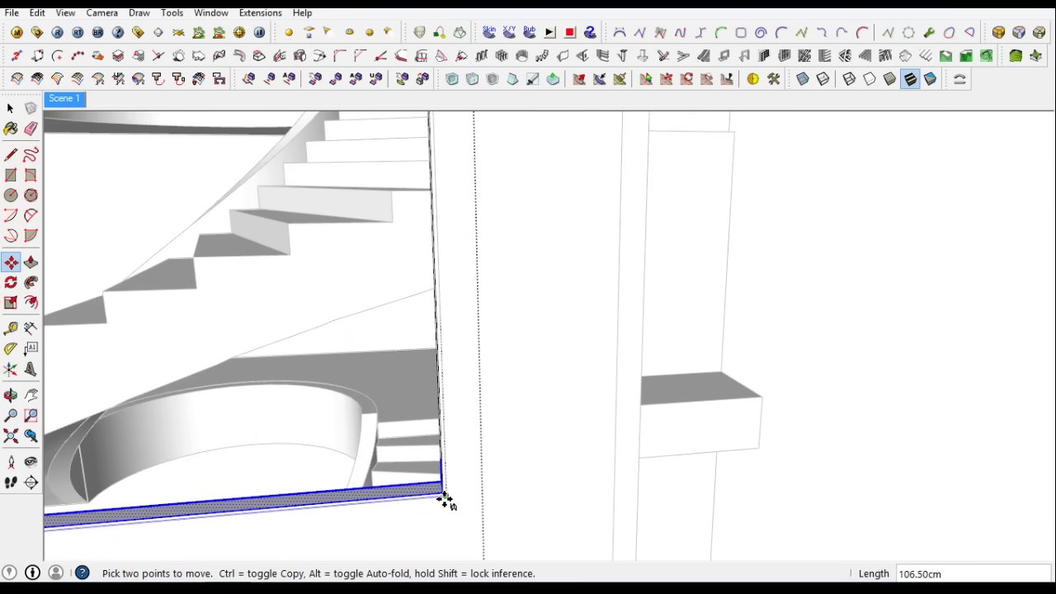
pyautogui.click(443, 498)
pyautogui.press('space')
pyautogui.scroll(-3, 392, 238)
pyautogui.click(303, 484)
pyautogui.rightClick(303, 483)
pyautogui.click(365, 285)
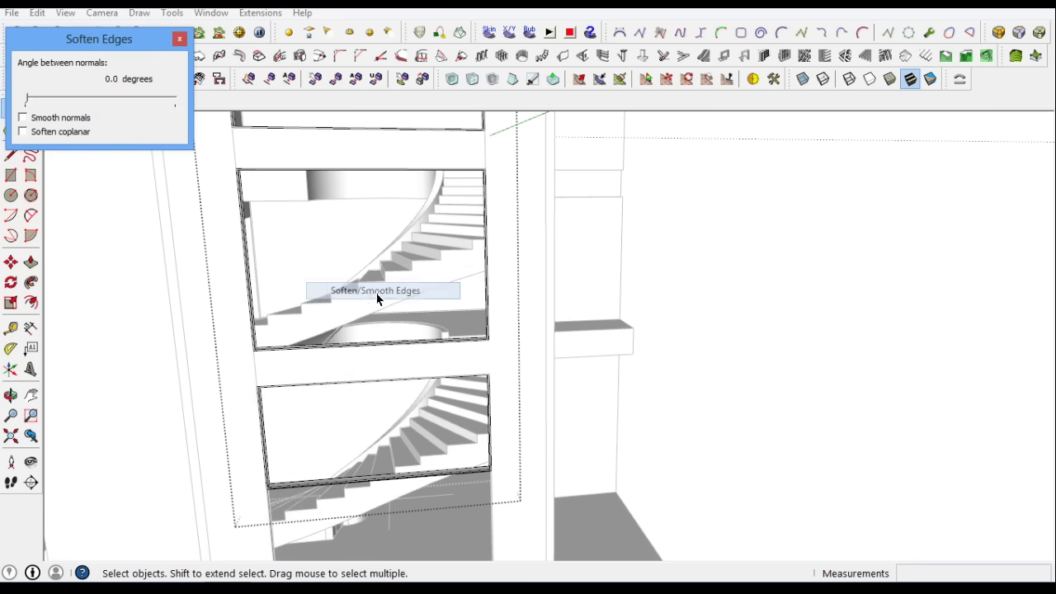
pyautogui.click(178, 38)
# Move the frame 205.50 cm lower to the bottom opening
pyautogui.scroll(2, 200, 471)
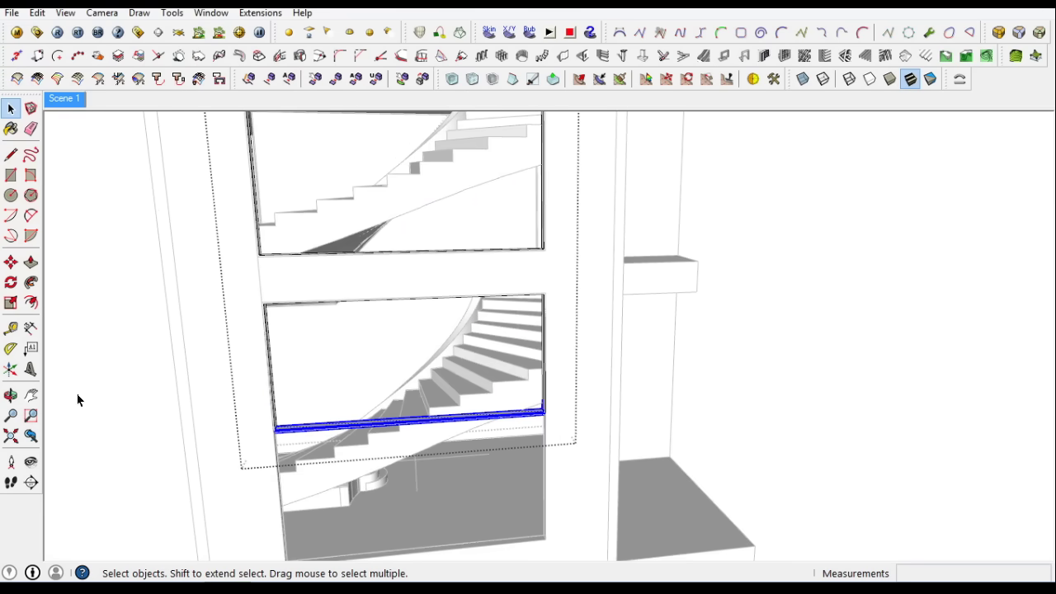
pyautogui.press('m')
pyautogui.scroll(2, 582, 484)
pyautogui.scroll(2, 488, 340)
pyautogui.click(488, 340)
pyautogui.scroll(-3, 519, 528)
pyautogui.scroll(-2, 514, 540)
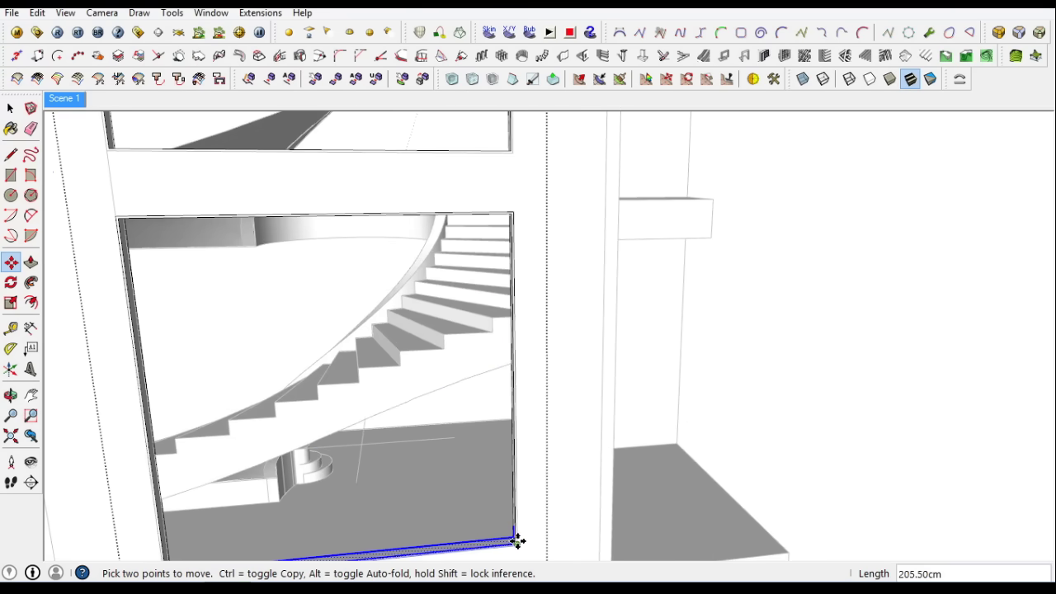
pyautogui.click(514, 540)
pyautogui.press('space')
# Soften the lower frame's edges at 25.2 degrees
pyautogui.moveTo(318, 401)
pyautogui.mouseDown(button='middle')
pyautogui.moveTo(787, 380)
pyautogui.moveTo(885, 193)
pyautogui.mouseUp(button='middle')
pyautogui.scroll(3, 885, 192)
pyautogui.rightClick(774, 321)
pyautogui.click(825, 390)
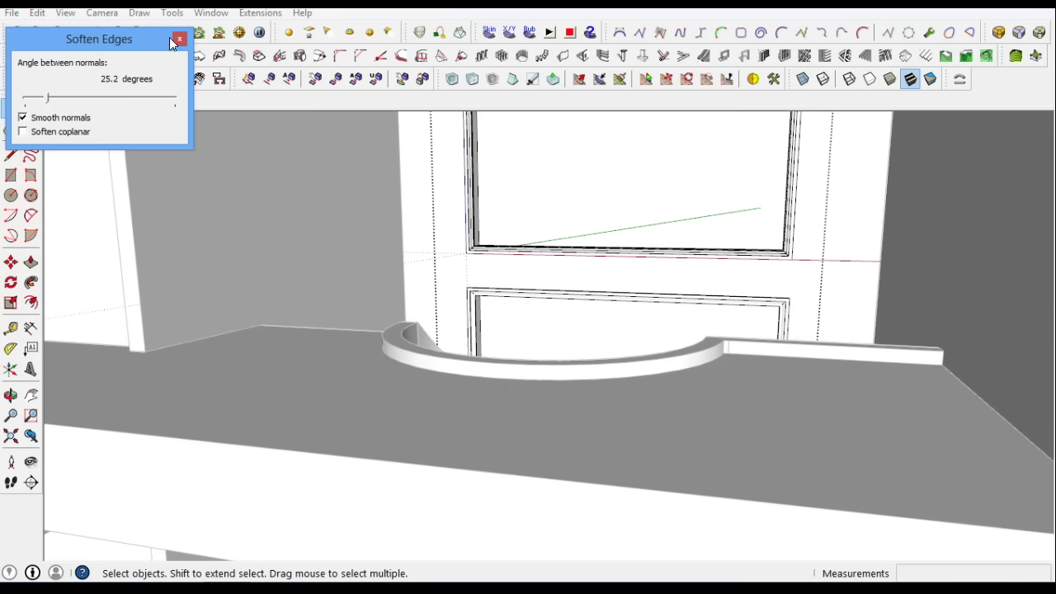
pyautogui.click(179, 39)
pyautogui.rightClick(501, 440)
pyautogui.click(500, 189)
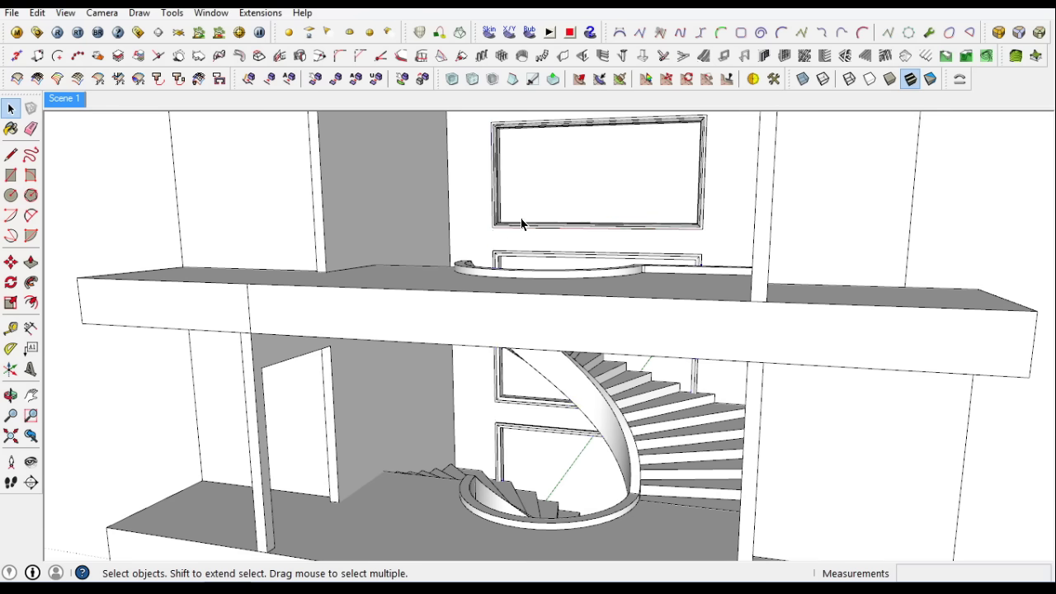
# Ctrl-copy the moulding profile up to the upper floor
pyautogui.rightClick(501, 189)
pyautogui.press('Escape')
pyautogui.scroll(-5, 567, 393)
pyautogui.moveTo(568, 393)
pyautogui.mouseDown(button='middle')
pyautogui.moveTo(625, 434)
pyautogui.moveTo(668, 436)
pyautogui.mouseUp(button='middle')
pyautogui.scroll(10, 655, 420)
pyautogui.press('ctrl')
pyautogui.click(655, 419)
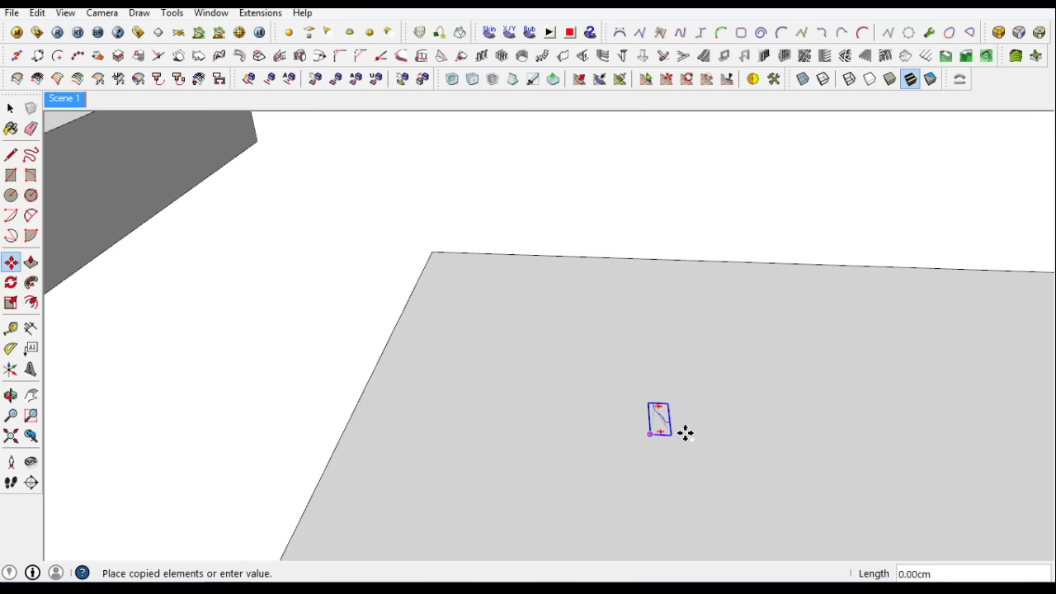
# Draw a door-sized rectangle on the upper wall and delete its face to open the doorway
pyautogui.scroll(-5, 768, 471)
pyautogui.scroll(5, 391, 401)
pyautogui.scroll(3, 391, 401)
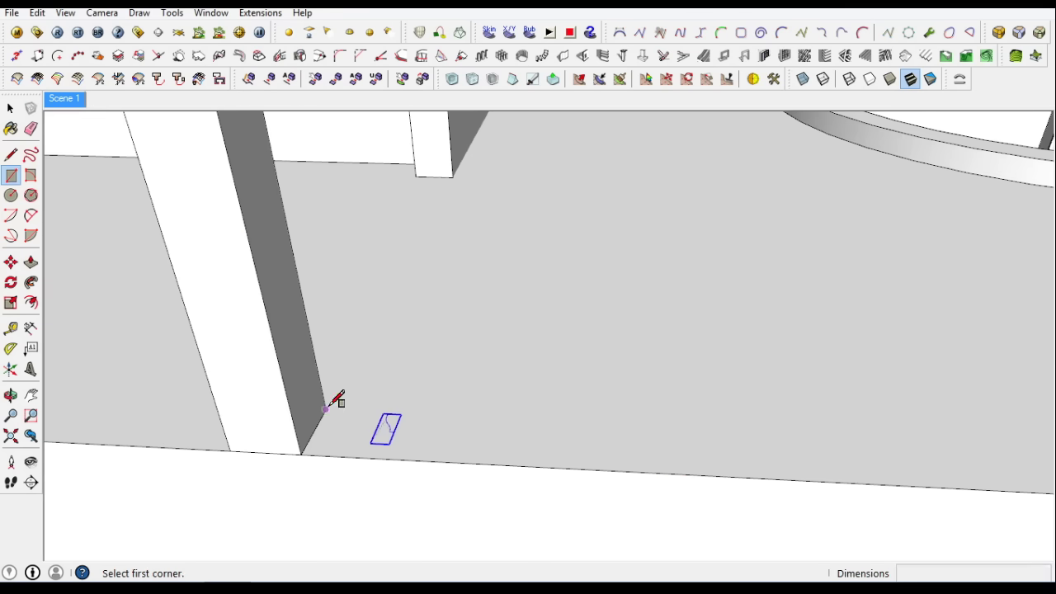
pyautogui.click(327, 409)
pyautogui.scroll(-5, 396, 330)
pyautogui.scroll(-2, 429, 206)
pyautogui.click(411, 146)
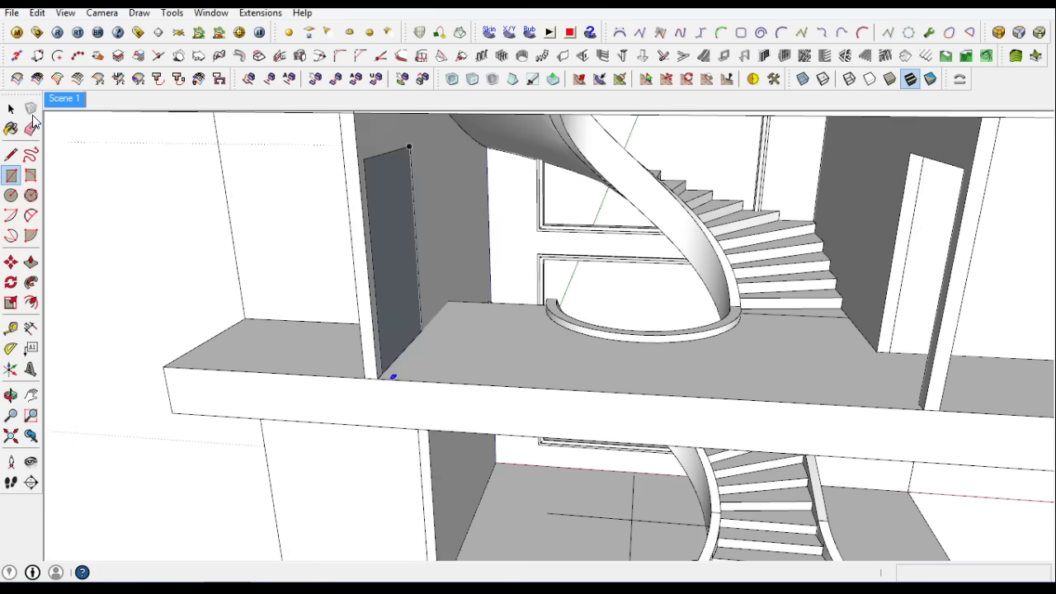
pyautogui.press('space')
pyautogui.scroll(2, 387, 165)
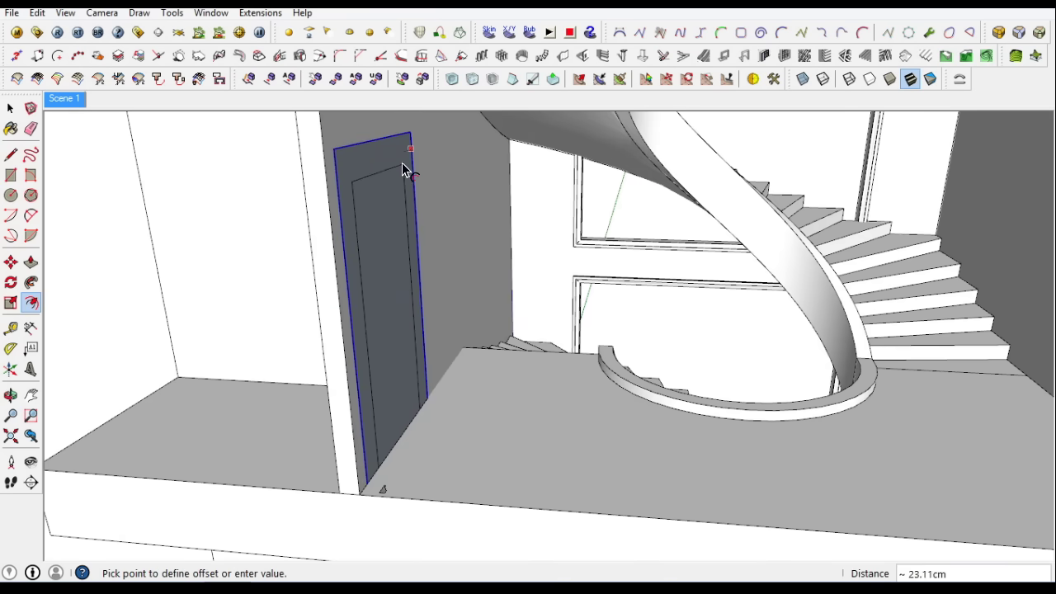
pyautogui.press('Delete')
# Offset the doorway outline to form a thin casing border
pyautogui.moveTo(397, 444); pyautogui.dragTo(64, 385, button='middle')
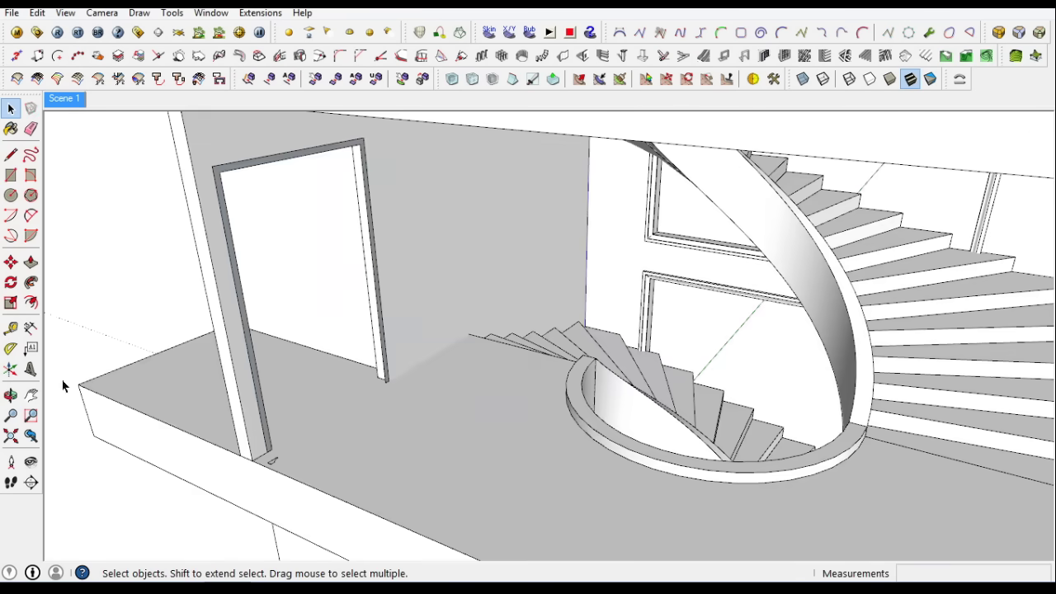
pyautogui.press('p')
pyautogui.scroll(3, 273, 370)
pyautogui.click(274, 370)
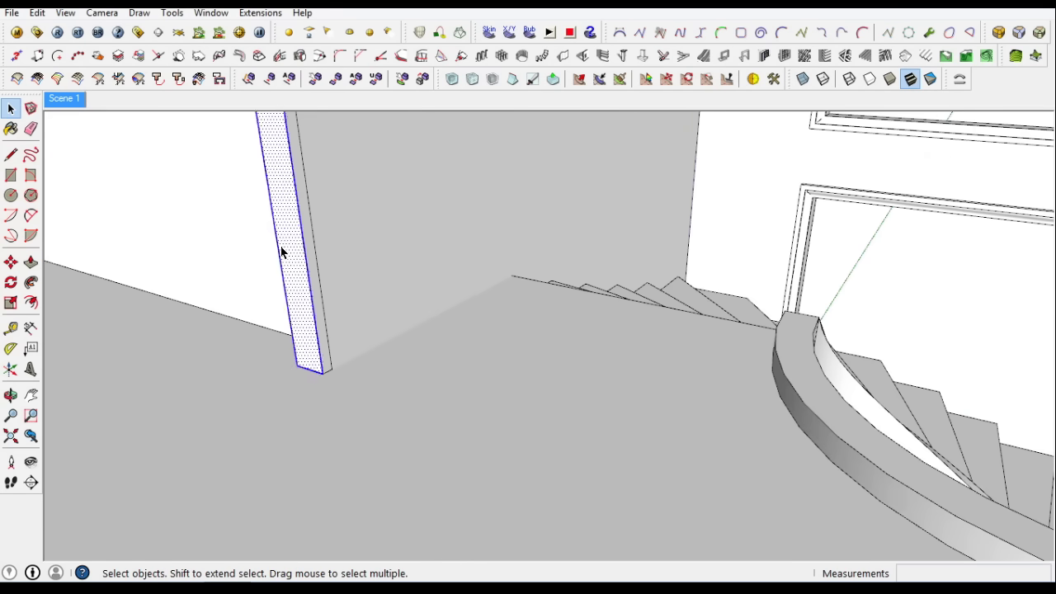
# Inside the profile group, draw a path line from the jamb base up the door frame
pyautogui.scroll(-3, 464, 273)
pyautogui.moveTo(464, 273); pyautogui.dragTo(393, 382, button='middle')
pyautogui.scroll(3, 106, 319)
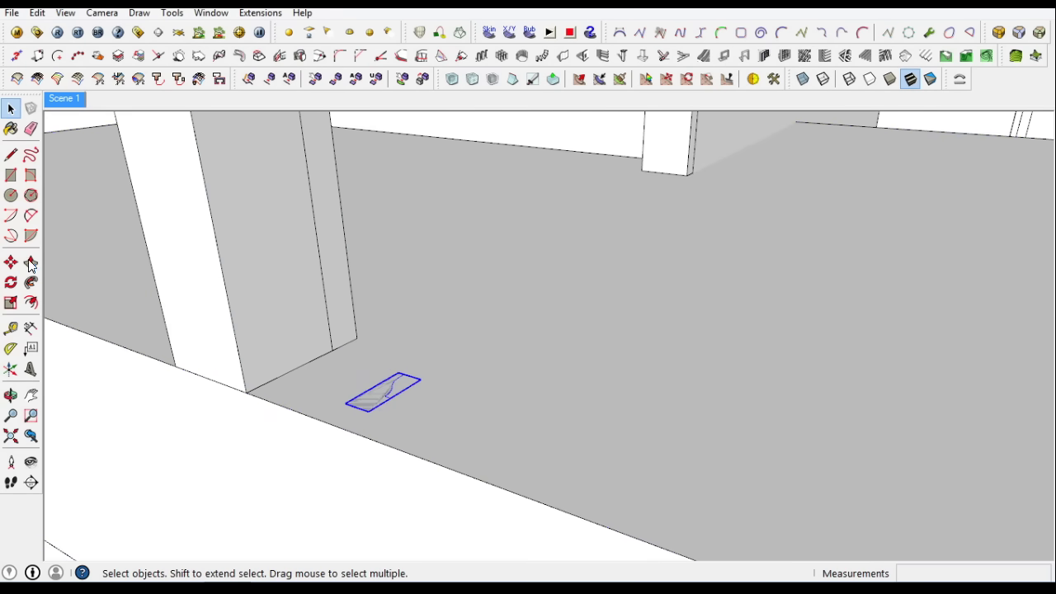
pyautogui.press('m')
pyautogui.scroll(2, 396, 356)
pyautogui.press('space')
pyautogui.doubleClick(217, 295)
pyautogui.click(298, 313)
pyautogui.scroll(-3, 298, 314)
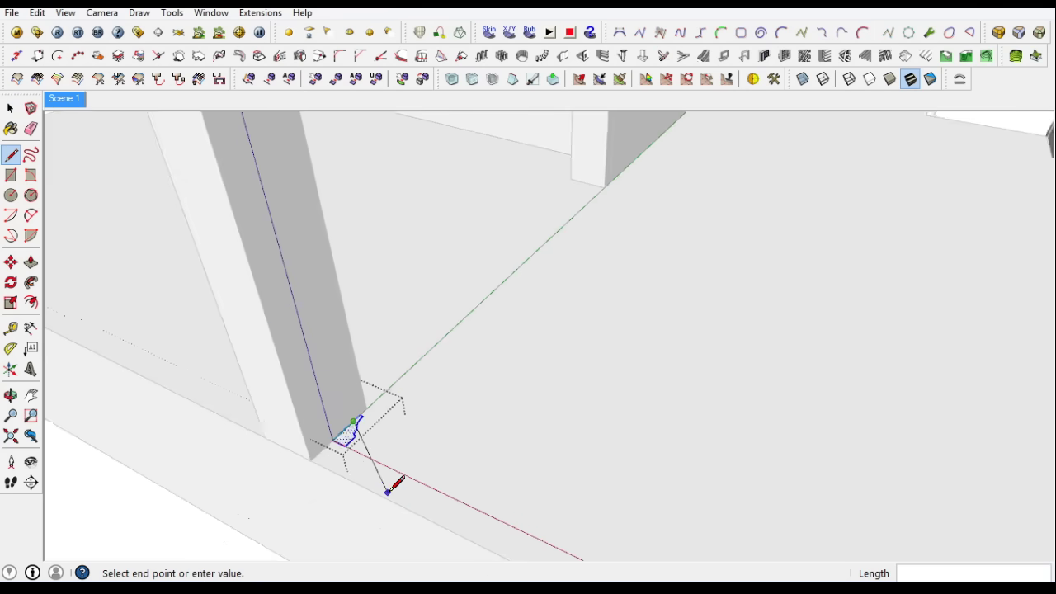
pyautogui.moveTo(396, 484); pyautogui.dragTo(354, 177, button='middle')
pyautogui.click(315, 168)
pyautogui.scroll(3, 465, 382)
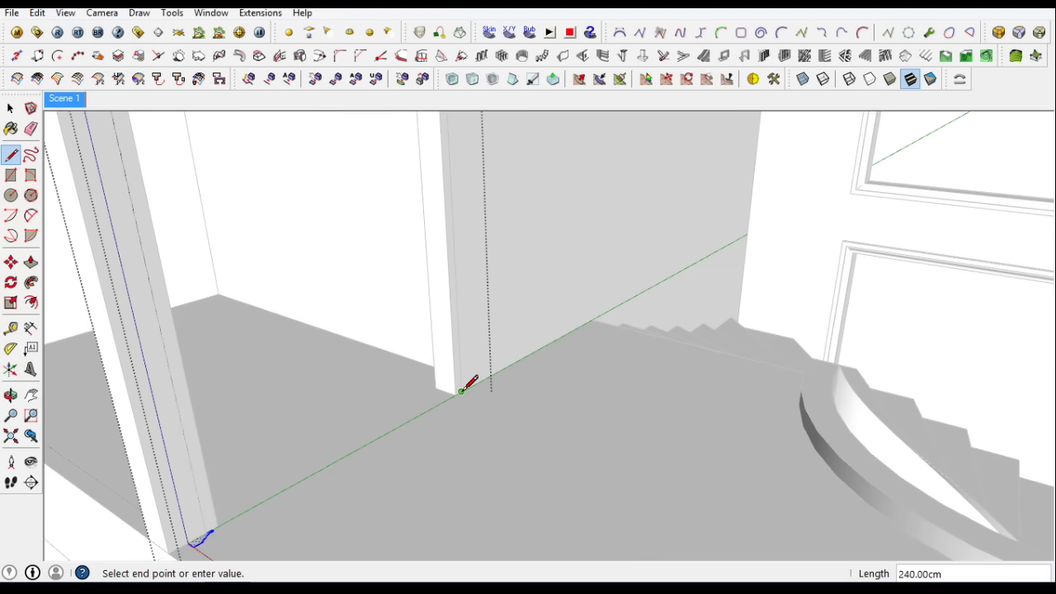
pyautogui.scroll(-1, 464, 382)
# Sweep the moulding profile around the doorway with Follow Me
pyautogui.click(11, 111)
pyautogui.scroll(2, 353, 435)
pyautogui.scroll(2, 358, 429)
pyautogui.click(349, 467)
pyautogui.scroll(2, 353, 476)
pyautogui.click(343, 470)
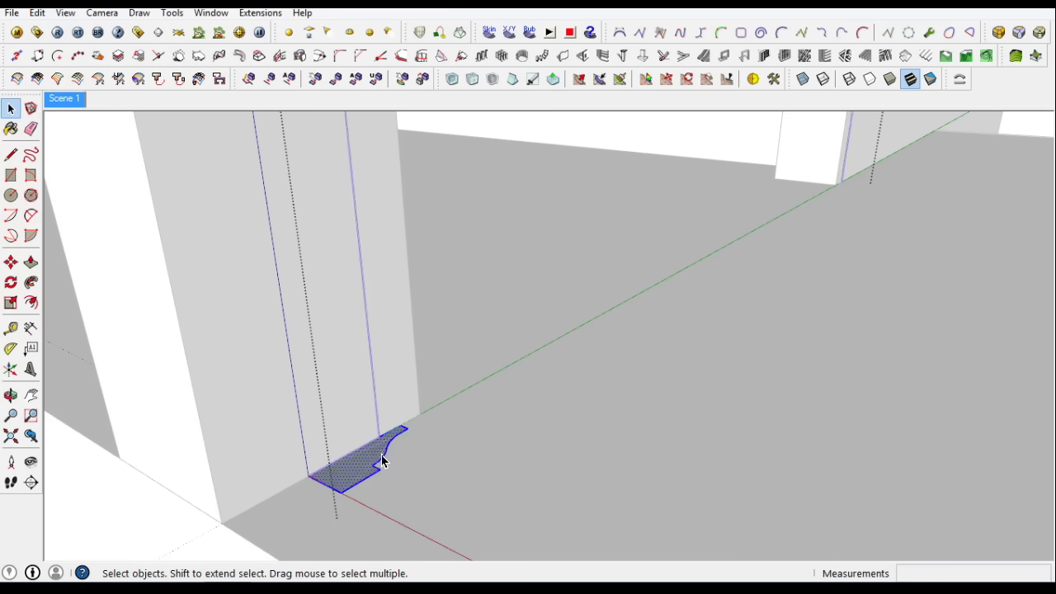
pyautogui.scroll(-2, 386, 464)
pyautogui.scroll(-2, 388, 495)
pyautogui.scroll(-2, 389, 523)
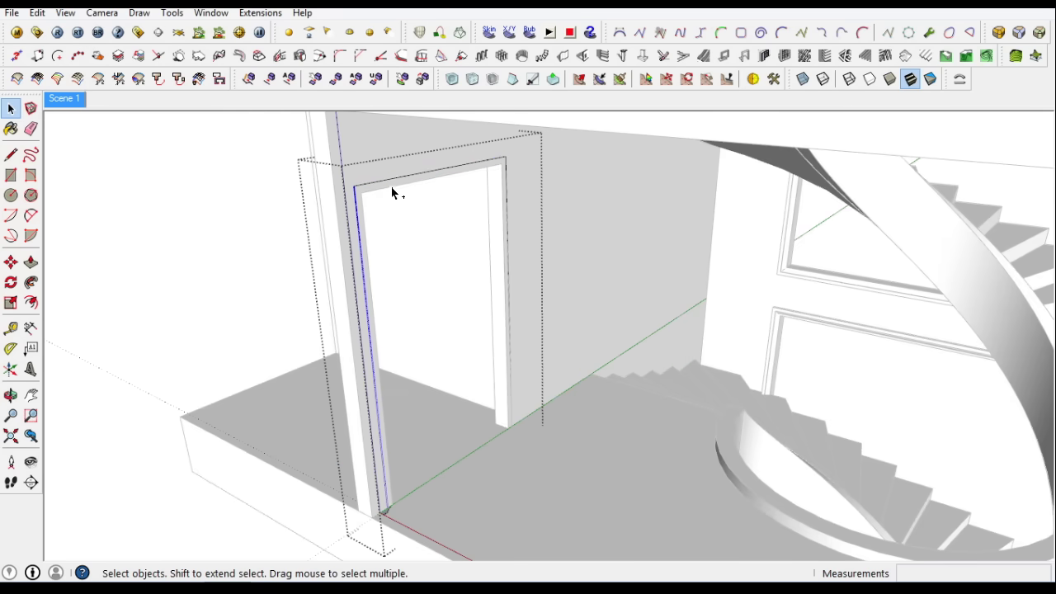
pyautogui.scroll(3, 393, 524)
pyautogui.click(404, 518)
pyautogui.press('space')
# Copy the door moulding 34 cm across the wall and flip the copy along red
pyautogui.rightClick(401, 347)
pyautogui.press('Escape')
pyautogui.click(11, 263)
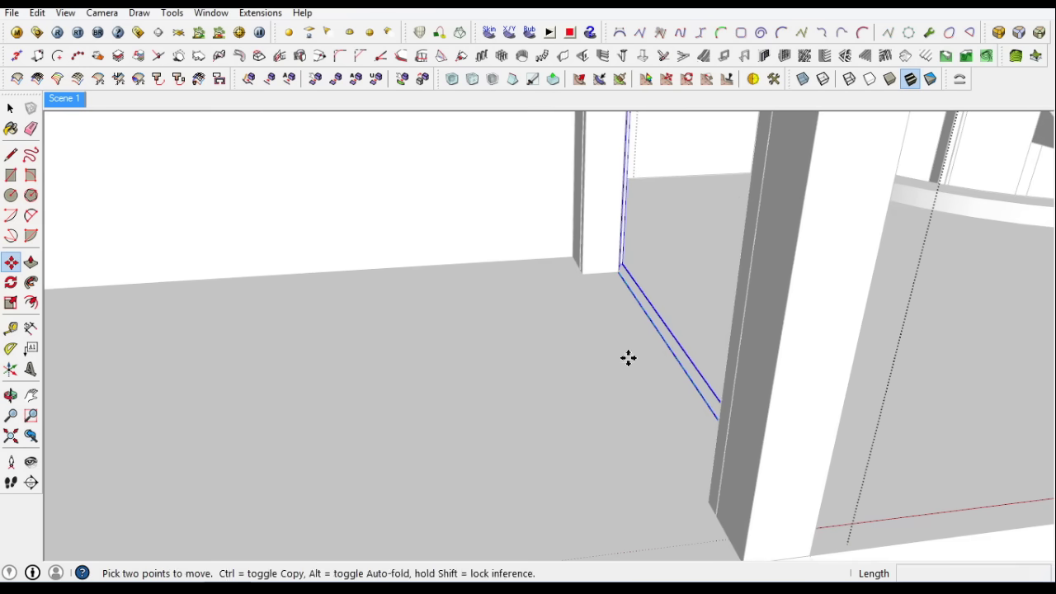
pyautogui.click(629, 359)
pyautogui.press('ctrl')
pyautogui.click(531, 381)
pyautogui.rightClick(652, 420)
pyautogui.click(841, 278)
pyautogui.press('space')
pyautogui.scroll(-2, 445, 512)
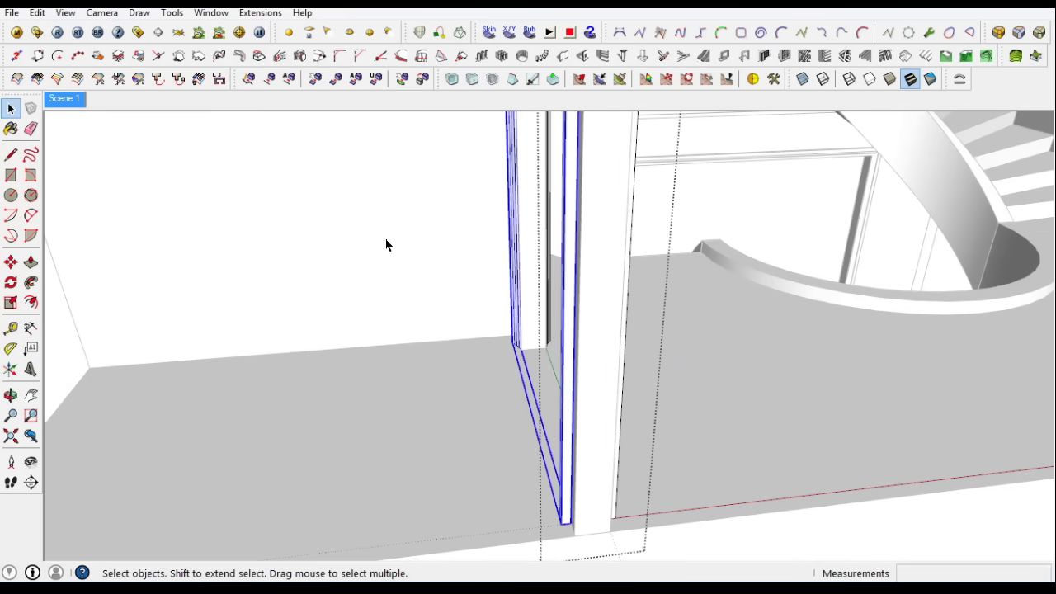
pyautogui.scroll(5, 462, 347)
pyautogui.scroll(2, 488, 338)
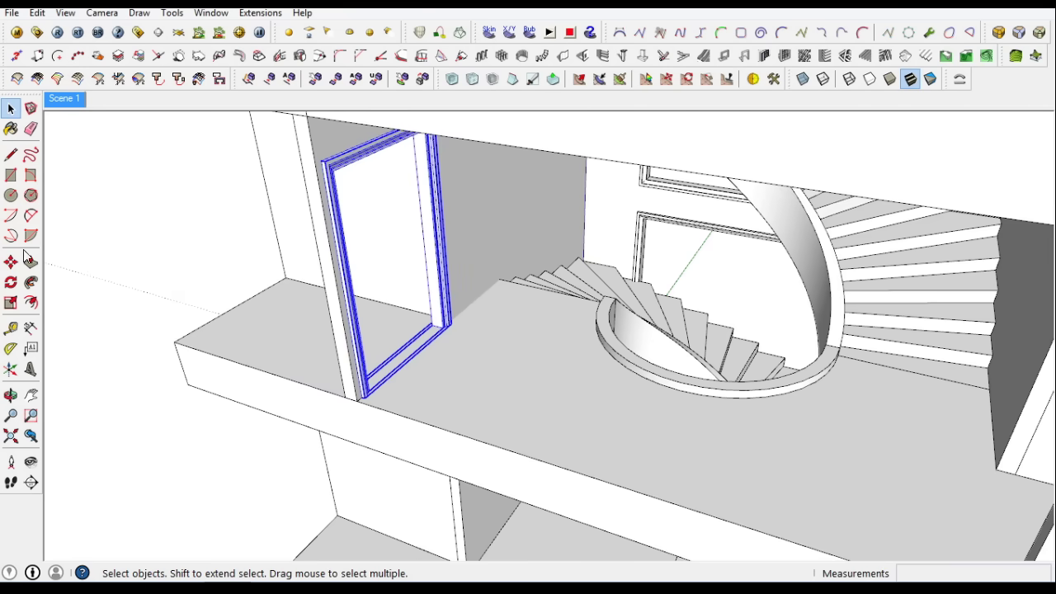
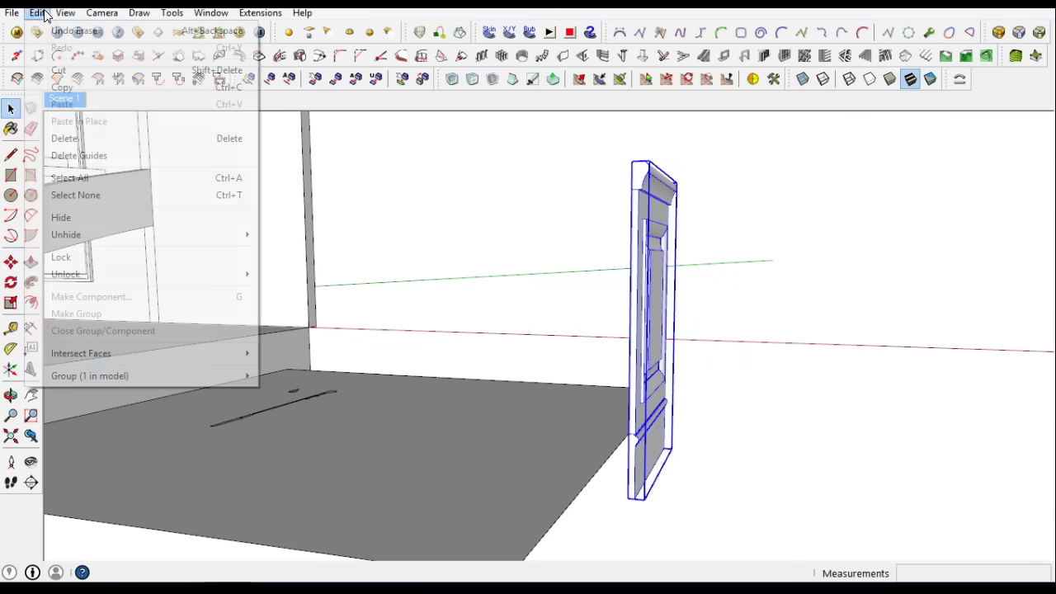
# Copy the raised panel group with Move+Ctrl and place it by the stair-hall wall
pyautogui.click(660, 506)
pyautogui.press('ctrl')
pyautogui.scroll(-10, 731, 523)
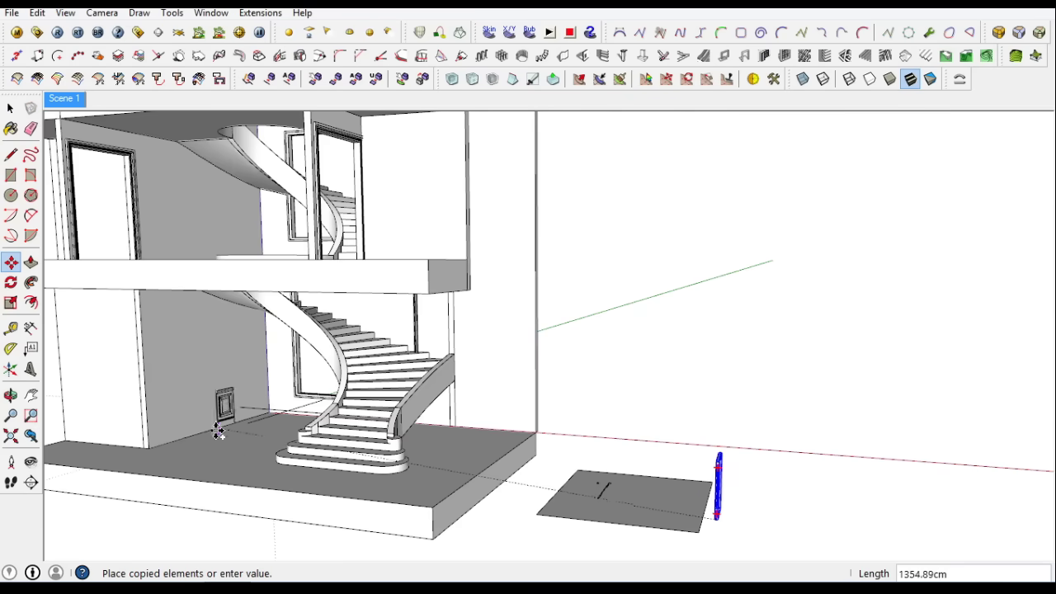
pyautogui.scroll(8, 207, 421)
pyautogui.scroll(4, 148, 462)
pyautogui.click(128, 487)
pyautogui.moveTo(128, 487); pyautogui.dragTo(495, 497, button='middle')
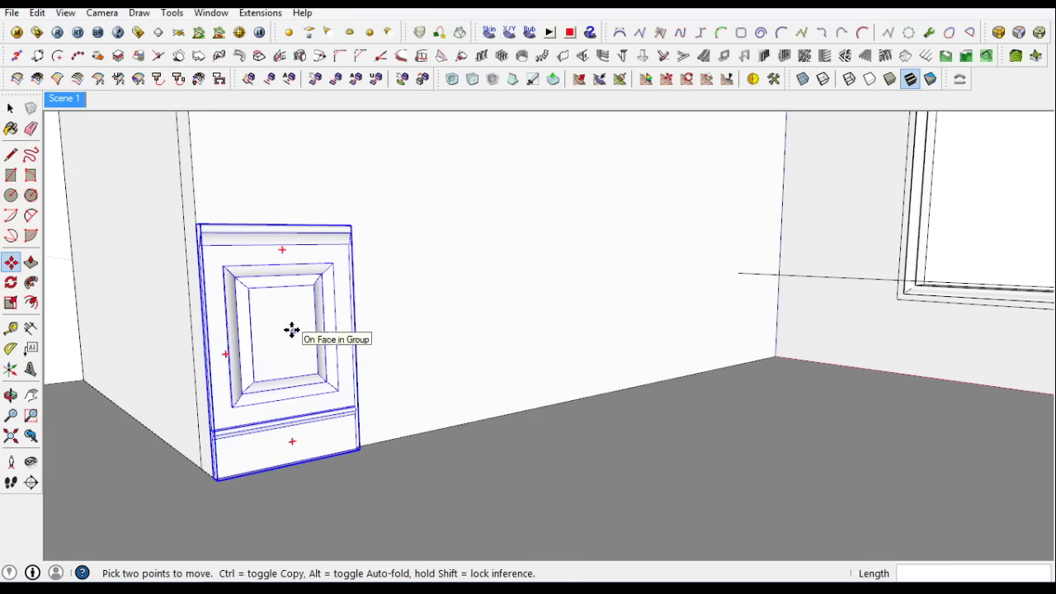
pyautogui.scroll(3, 292, 330)
pyautogui.press('space')
# Inside the panel group, set the Soften/Smooth Edges angle to 0 and reselect all panel geometry
pyautogui.doubleClick(276, 247)
pyautogui.tripleClick(346, 289)
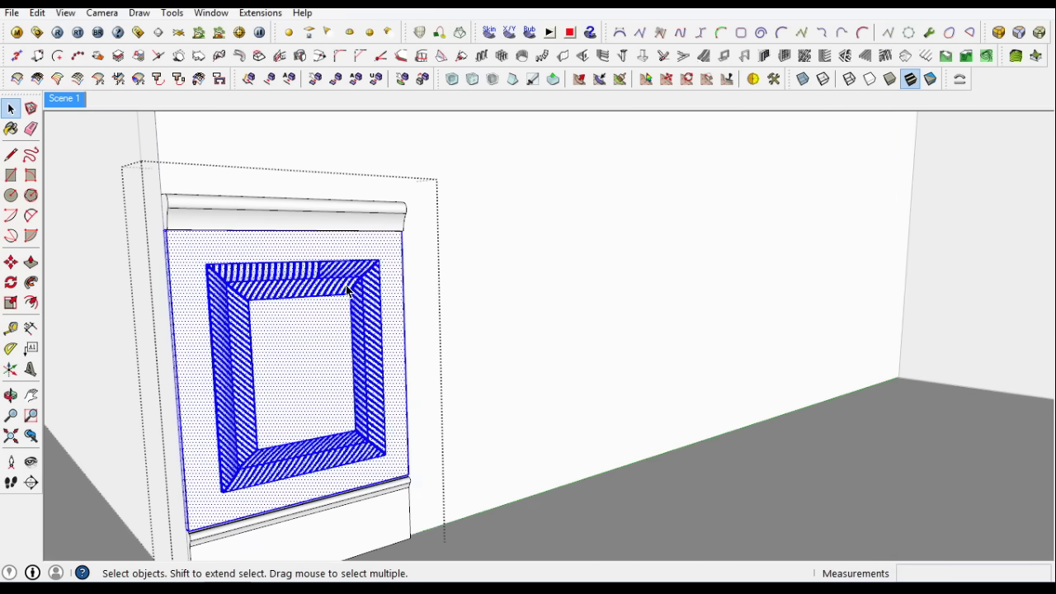
pyautogui.rightClick(343, 189)
pyautogui.click(412, 390)
pyautogui.moveTo(40, 99); pyautogui.dragTo(23, 128)
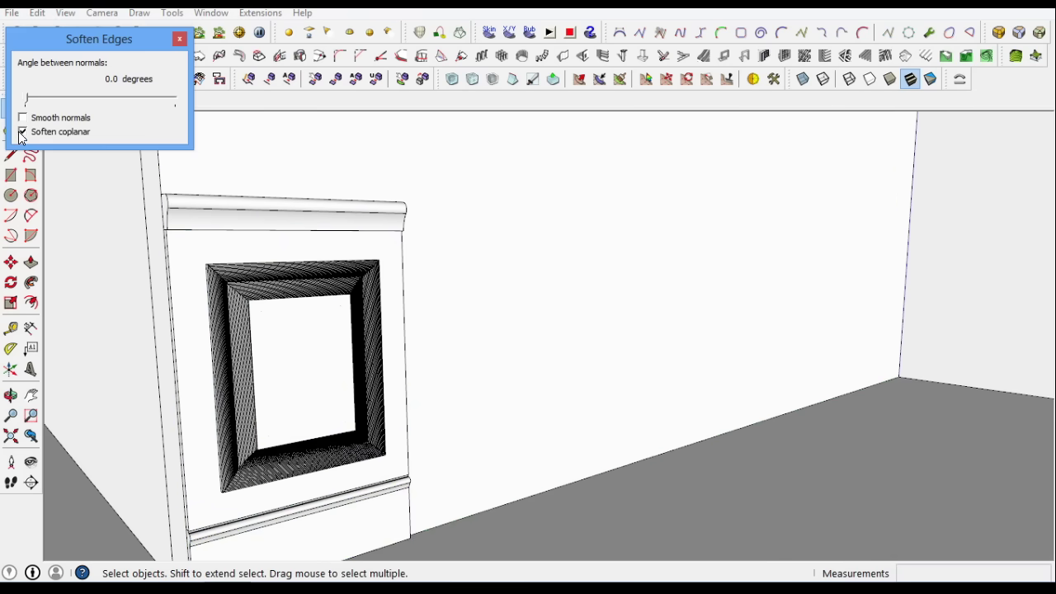
pyautogui.click(179, 39)
pyautogui.scroll(-3, 355, 338)
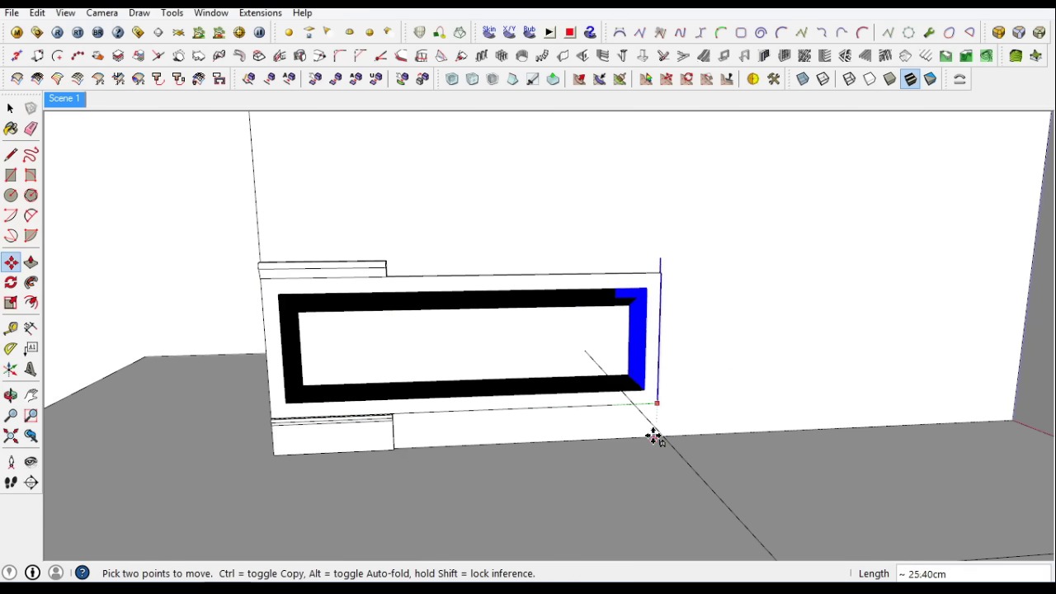
pyautogui.tripleClick(302, 309)
pyautogui.rightClick(302, 309)
# Make the wide wainscot panel geometry into a group
pyautogui.click(338, 311)
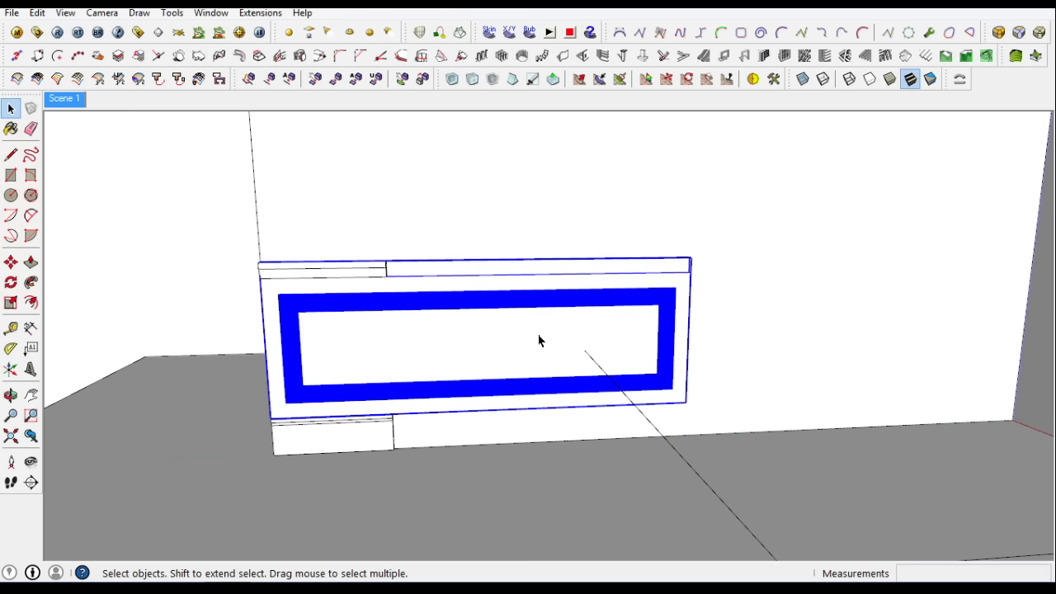
pyautogui.moveTo(538, 340)
pyautogui.mouseDown(button='middle')
pyautogui.moveTo(288, 462)
pyautogui.moveTo(459, 339)
pyautogui.moveTo(349, 306)
pyautogui.moveTo(589, 267)
pyautogui.mouseUp(button='middle')
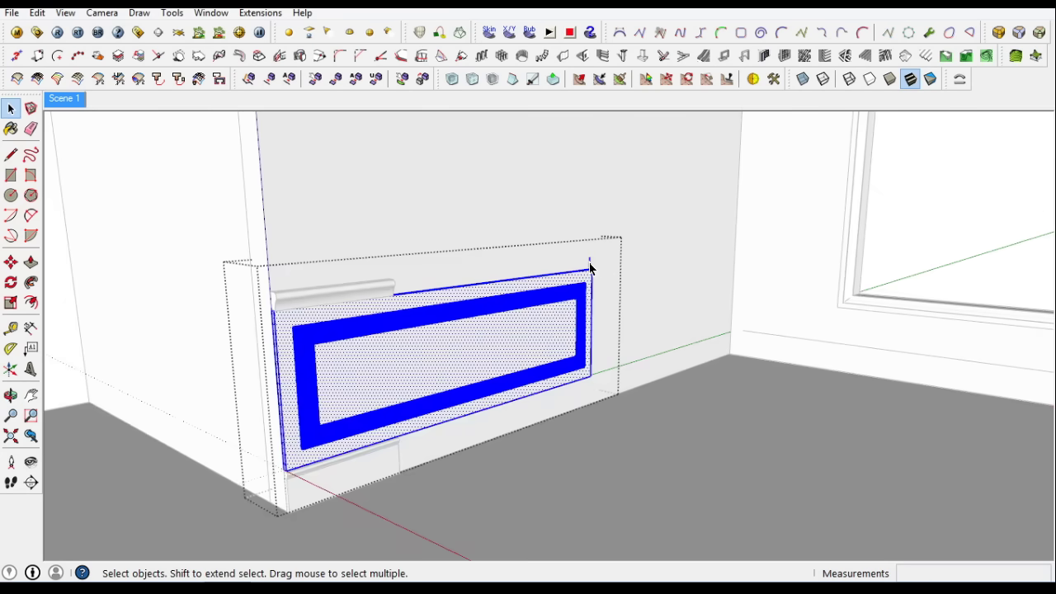
pyautogui.click(588, 266)
pyautogui.moveTo(595, 304); pyautogui.dragTo(533, 309, button='middle')
# Copy the panel group to the right with Move+Ctrl
pyautogui.tripleClick(533, 308)
pyautogui.press('m')
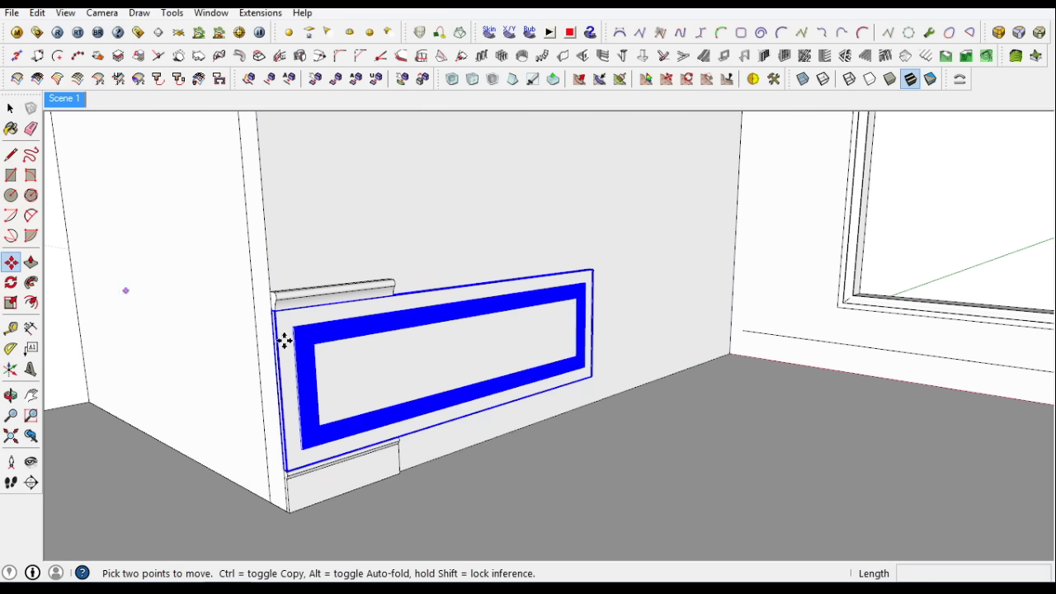
pyautogui.click(283, 336)
pyautogui.press('ctrl')
pyautogui.click(523, 353)
pyautogui.scroll(3, 578, 292)
pyautogui.scroll(2, 391, 234)
pyautogui.moveTo(391, 234)
pyautogui.mouseDown(button='middle')
pyautogui.moveTo(471, 278)
pyautogui.moveTo(351, 414)
pyautogui.moveTo(616, 372)
pyautogui.mouseUp(button='middle')
pyautogui.scroll(-5, 351, 414)
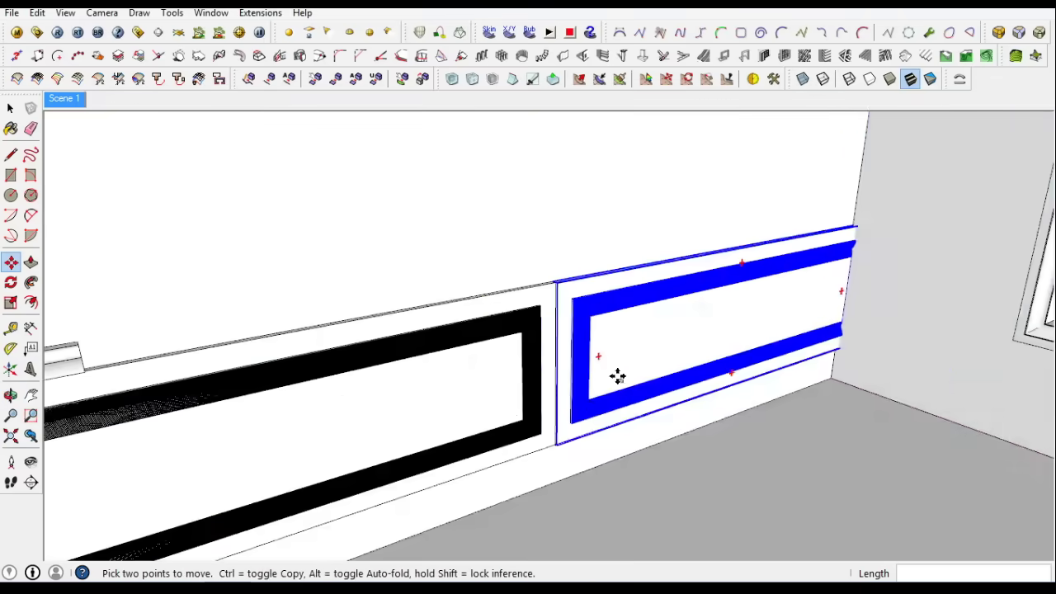
# Inside the copied panel, stretch its right side 19 cm to reach the wall corner
pyautogui.doubleClick(767, 327)
pyautogui.press('m')
pyautogui.scroll(2, 795, 242)
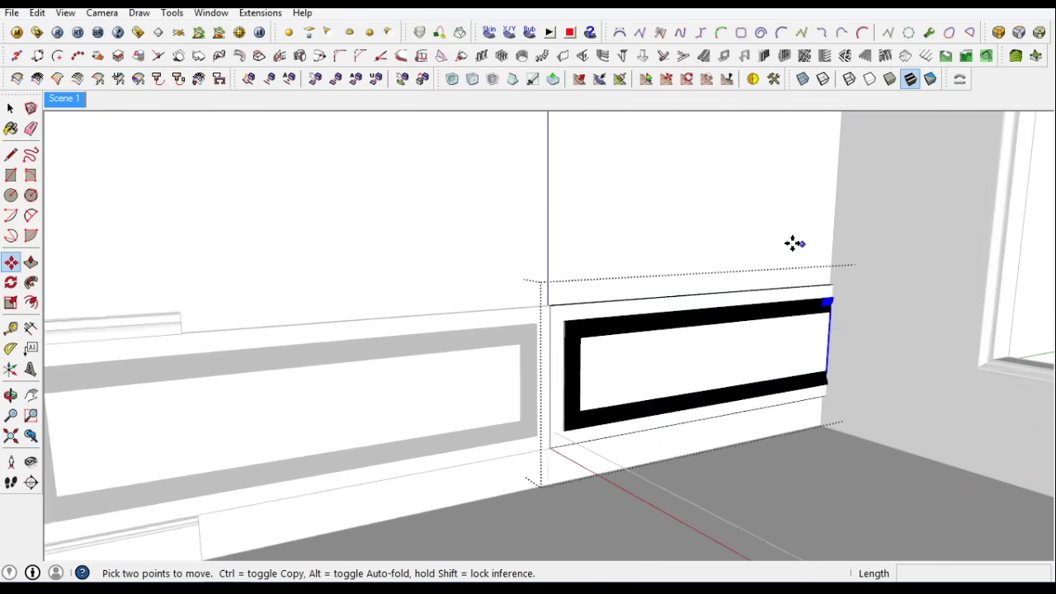
pyautogui.scroll(2, 743, 278)
pyautogui.scroll(2, 788, 309)
pyautogui.click(788, 309)
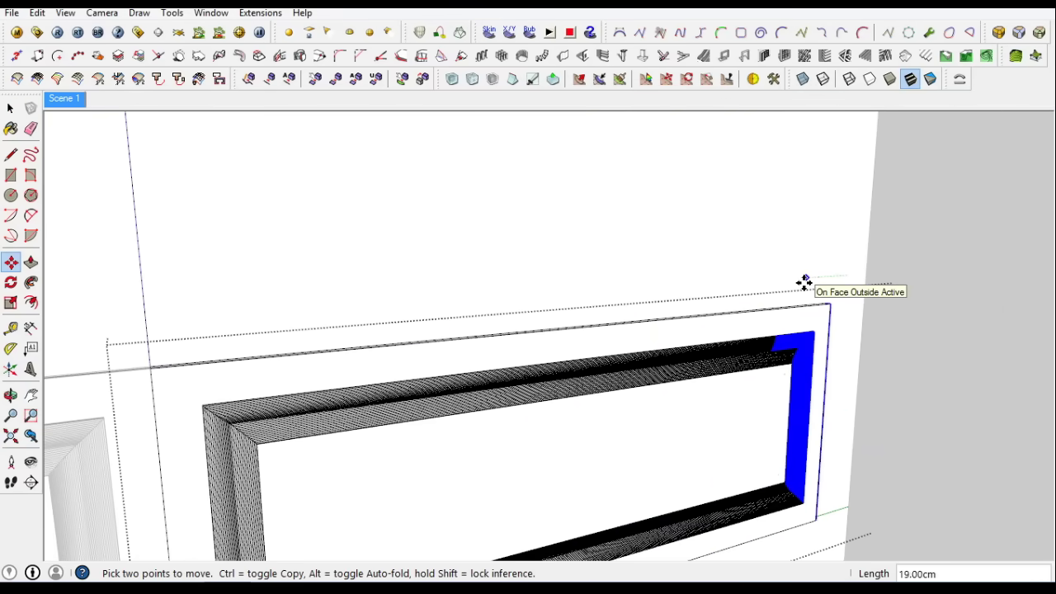
pyautogui.click(804, 283)
pyautogui.press('space')
pyautogui.click(349, 153)
pyautogui.scroll(-3, 349, 154)
pyautogui.moveTo(349, 153); pyautogui.dragTo(569, 322, button='middle')
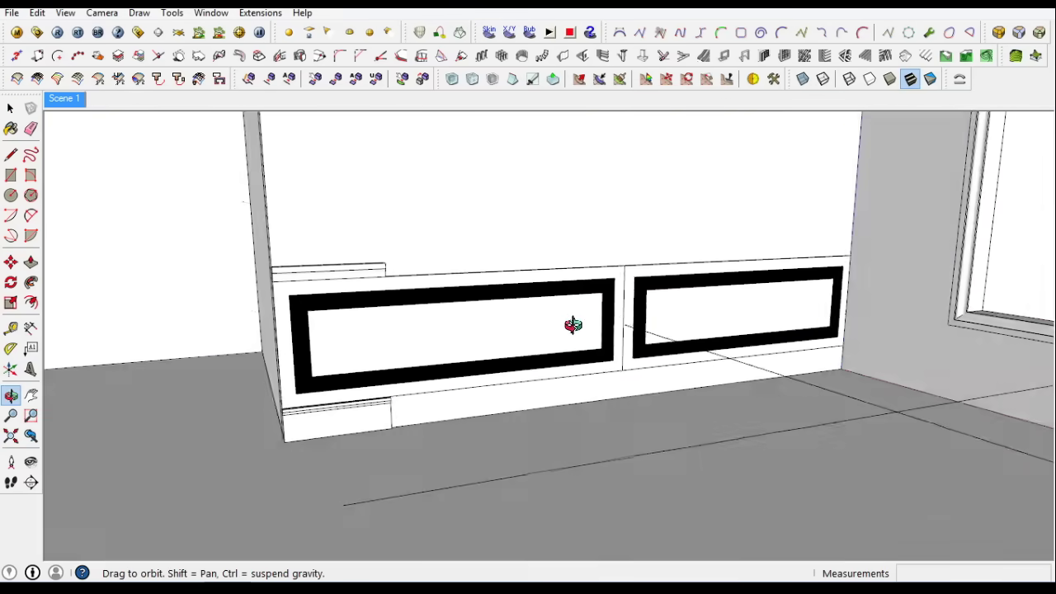
# Open the small top trim piece for editing
pyautogui.doubleClick(321, 318)
pyautogui.press('Escape')
pyautogui.scroll(1, 448, 319)
pyautogui.doubleClick(377, 270)
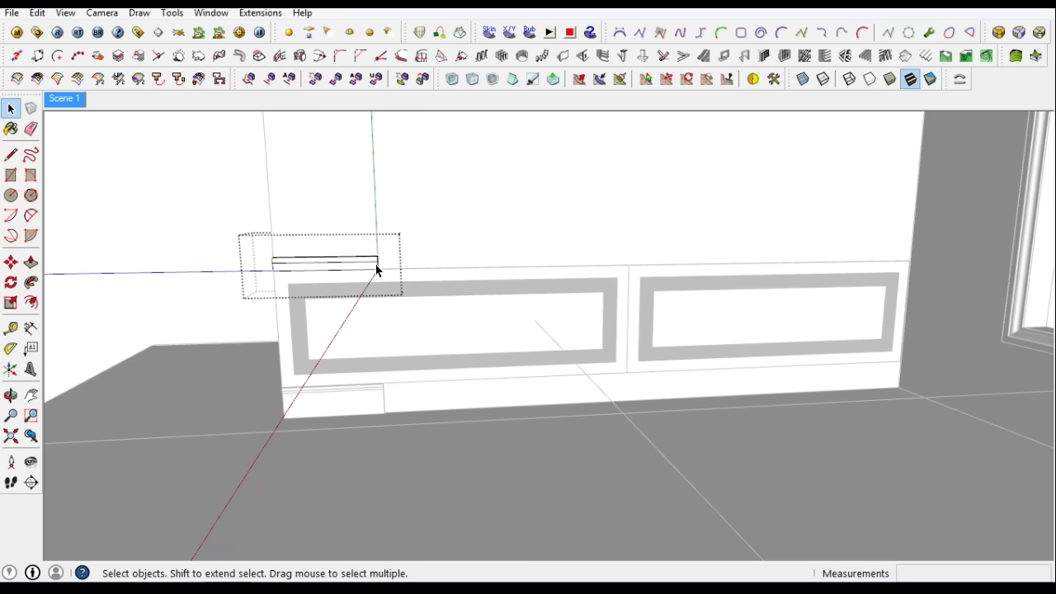
# Extend the top chair-rail trim along the panel
pyautogui.moveTo(270, 259); pyautogui.dragTo(358, 283, button='middle')
pyautogui.moveTo(394, 247); pyautogui.dragTo(713, 316)
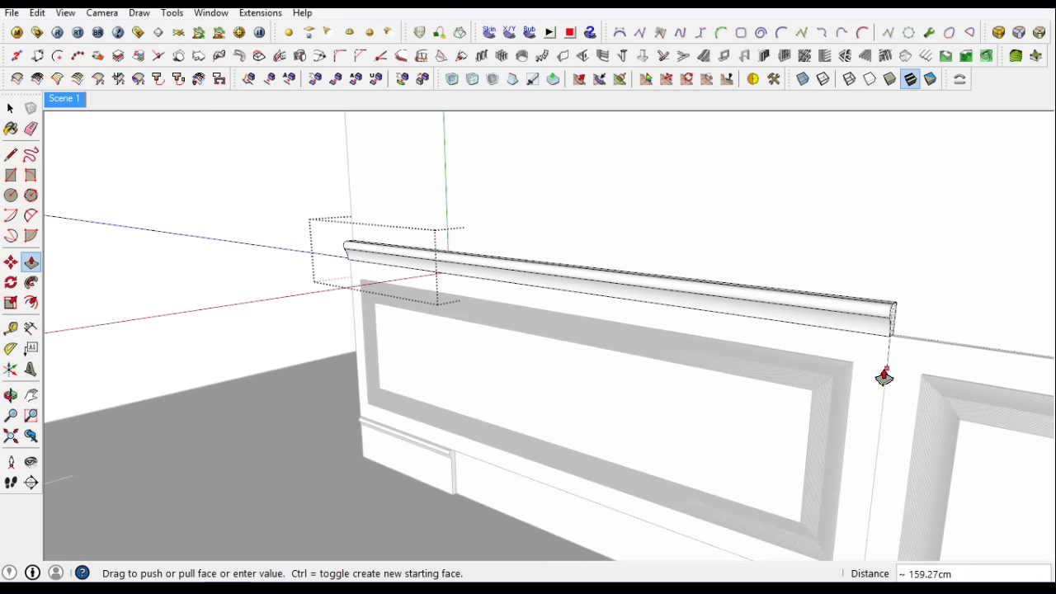
pyautogui.press('space')
pyautogui.scroll(-3, 438, 459)
# Push/Pull the baseboard to the panel edge and copy it under the second panel
pyautogui.doubleClick(438, 460)
pyautogui.press('p')
pyautogui.moveTo(438, 459); pyautogui.dragTo(693, 454)
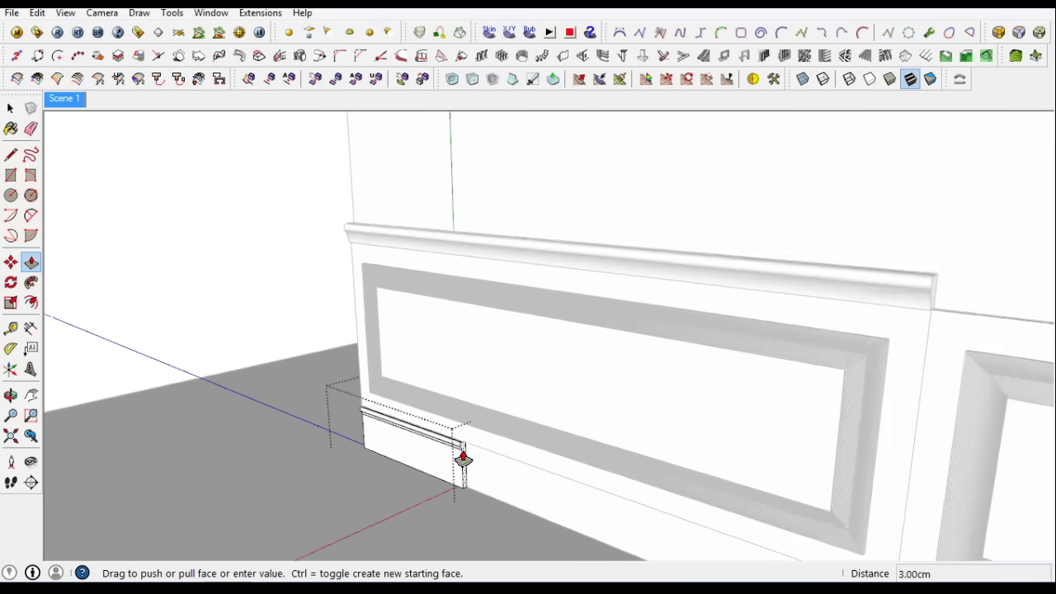
pyautogui.moveTo(693, 453); pyautogui.dragTo(800, 456, button='middle')
pyautogui.press('Escape')
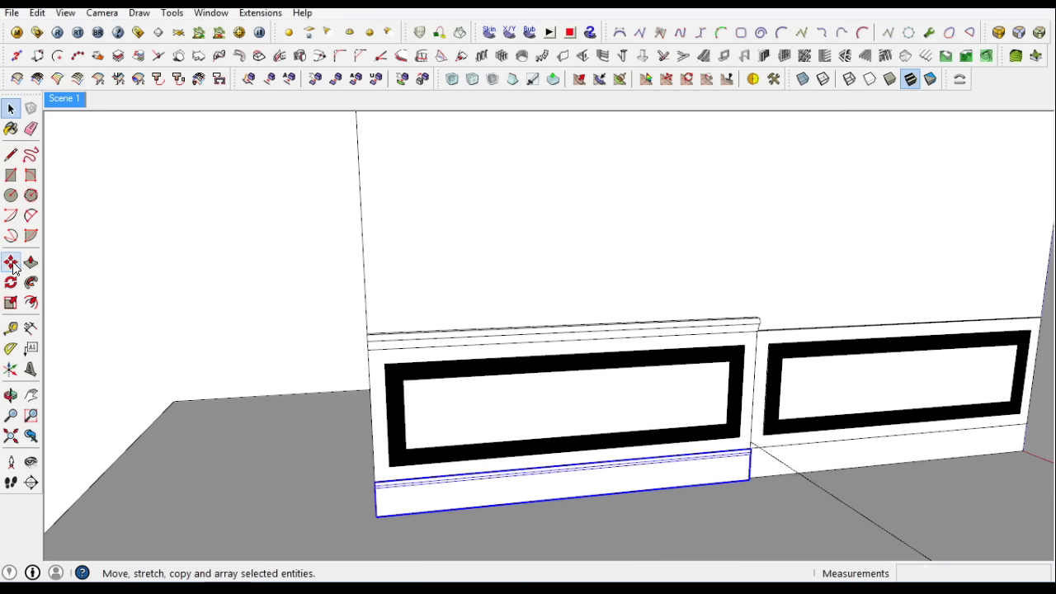
pyautogui.click(376, 515)
pyautogui.press('ctrl')
pyautogui.scroll(5, 754, 438)
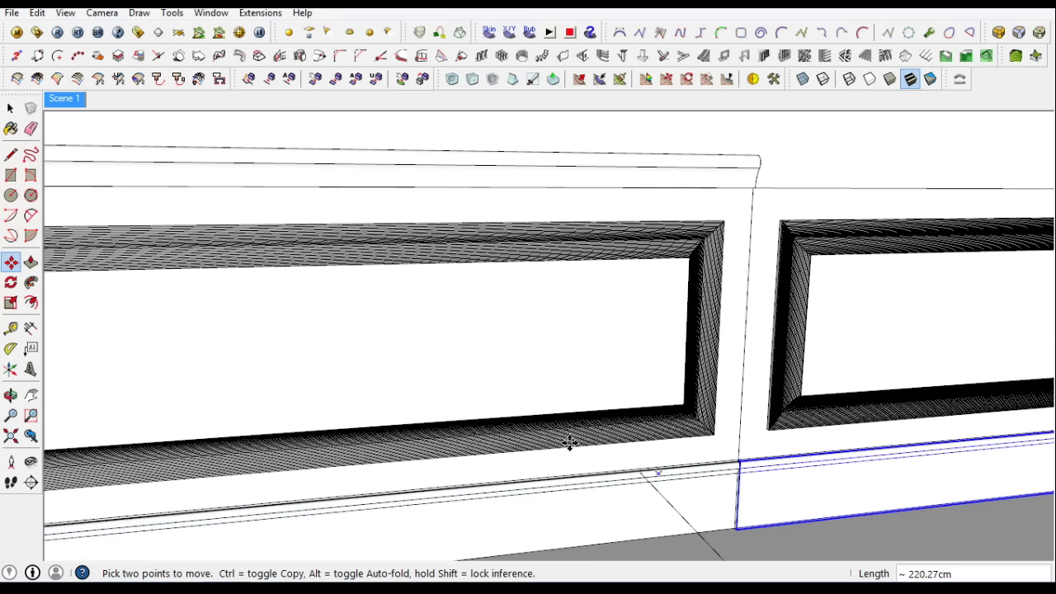
pyautogui.scroll(-3, 404, 439)
# Select the chair-rail trim faces for Push/Pull and orbit to its end
pyautogui.tripleClick(531, 307)
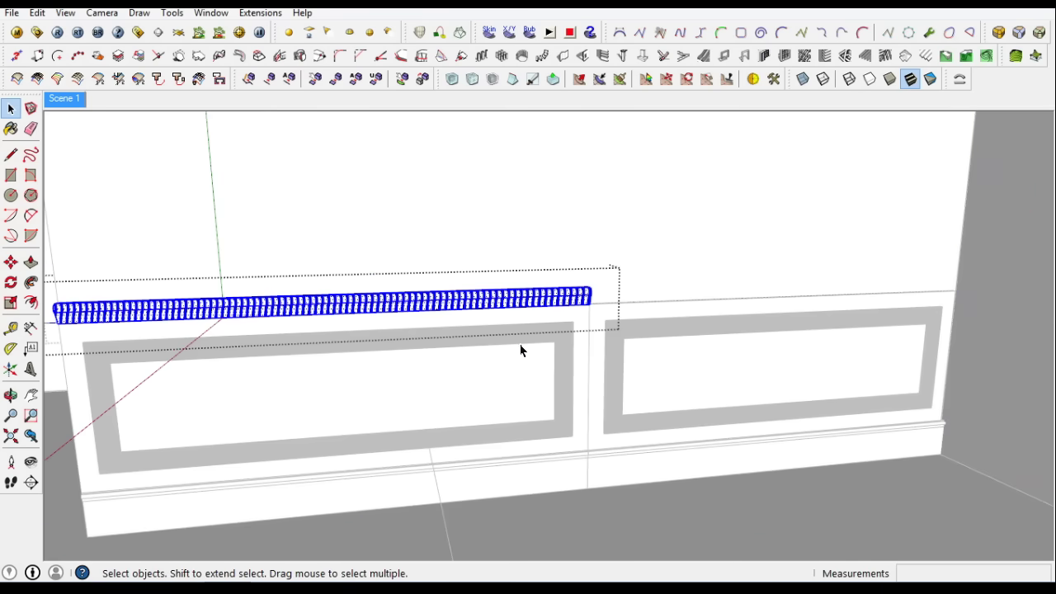
pyautogui.press('p')
pyautogui.scroll(5, 603, 330)
pyautogui.moveTo(486, 294); pyautogui.dragTo(861, 290, button='middle')
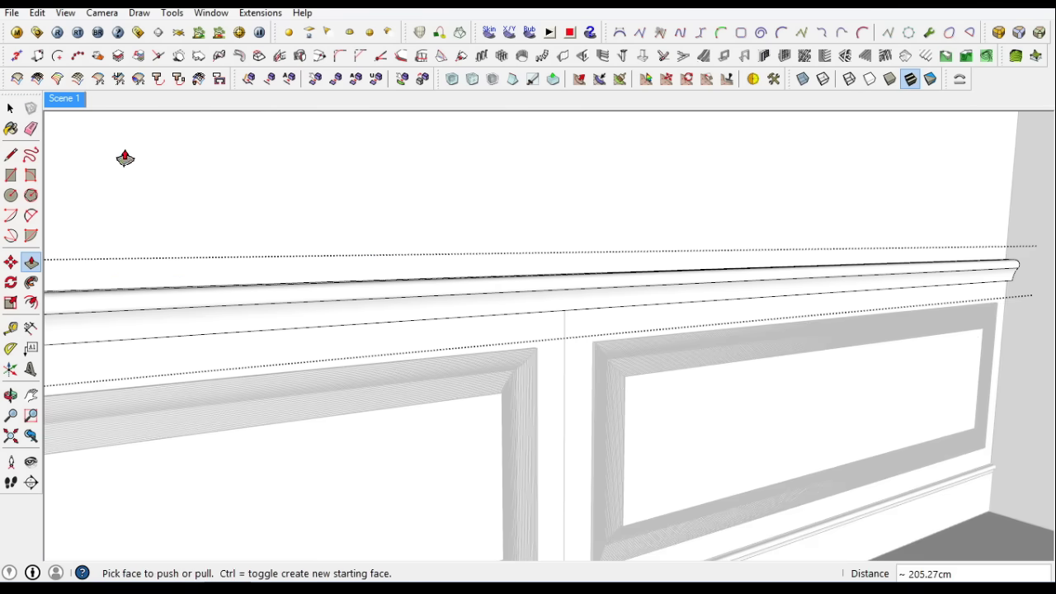
pyautogui.scroll(-3, 813, 349)
pyautogui.moveTo(813, 349); pyautogui.dragTo(787, 405, button='middle')
pyautogui.scroll(3, 537, 372)
pyautogui.scroll(2, 476, 317)
# Cut the chair-rail moulding and Paste in Place it via the Edit menu
pyautogui.tripleClick(476, 318)
pyautogui.click(38, 12)
pyautogui.click(56, 57)
pyautogui.click(37, 12)
pyautogui.click(66, 96)
pyautogui.moveTo(330, 412)
pyautogui.mouseDown(button='middle')
pyautogui.moveTo(448, 503)
pyautogui.moveTo(466, 297)
pyautogui.mouseUp(button='middle')
pyautogui.press('m')
pyautogui.scroll(1, 473, 283)
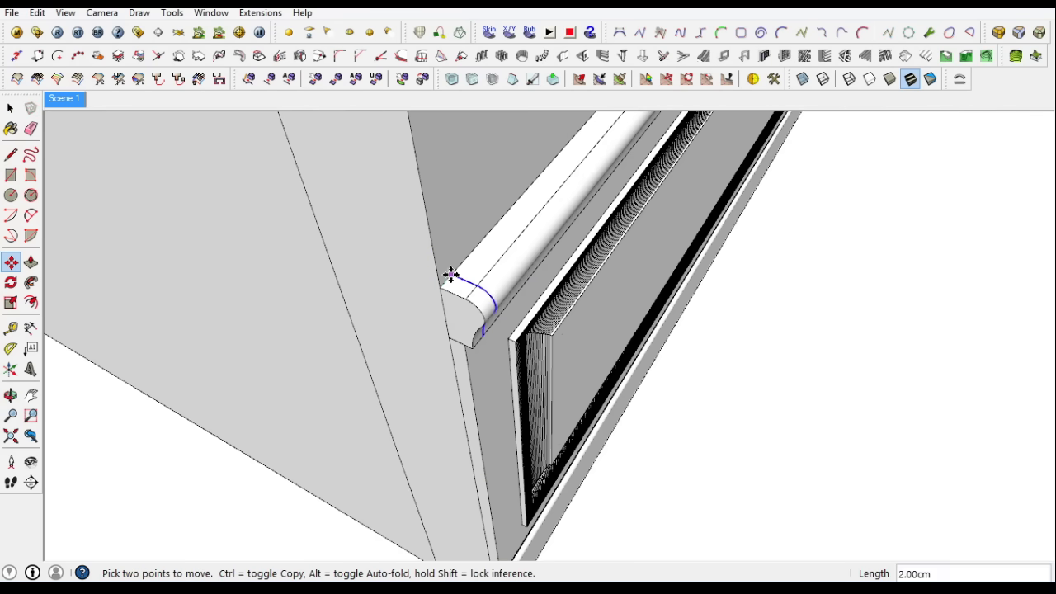
# Pull the chair rail's end cap face out 2 cm
pyautogui.scroll(2, 395, 254)
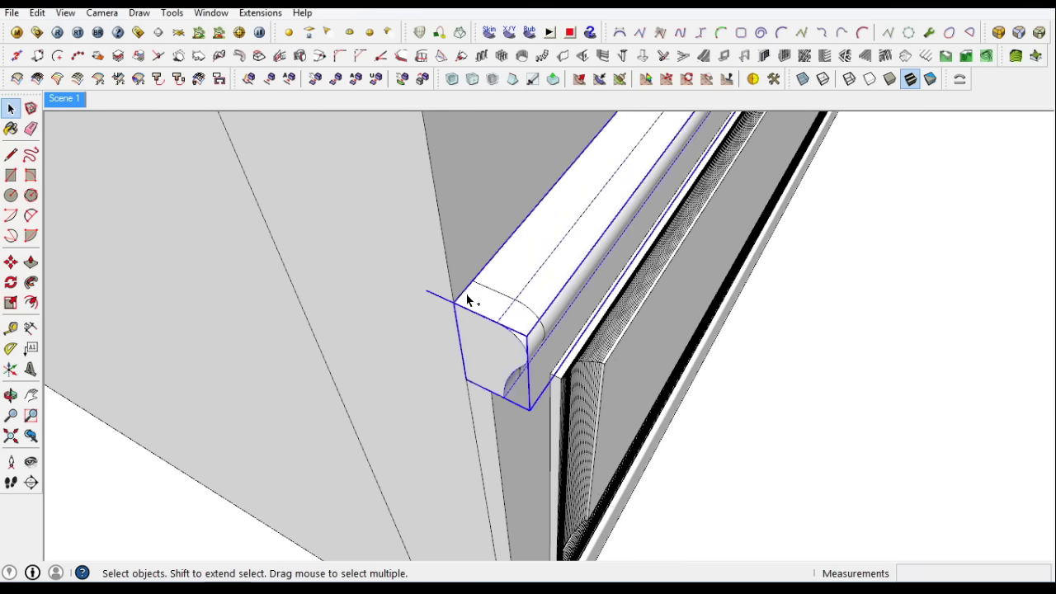
pyautogui.press('space')
pyautogui.click(458, 343)
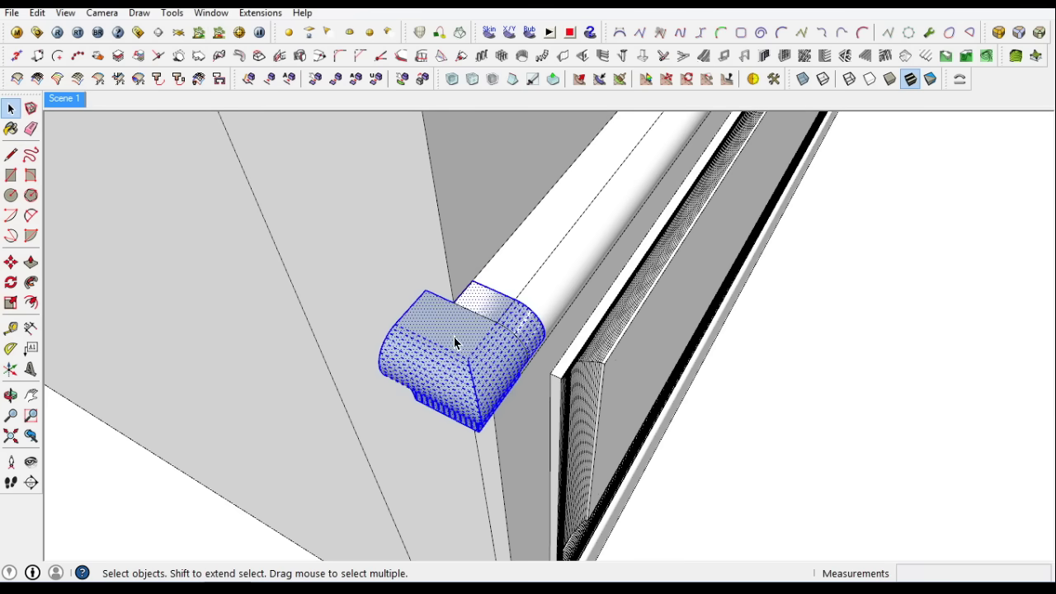
pyautogui.moveTo(458, 344); pyautogui.dragTo(496, 306, button='middle')
pyautogui.press('p')
pyautogui.moveTo(637, 302); pyautogui.dragTo(518, 283, button='middle')
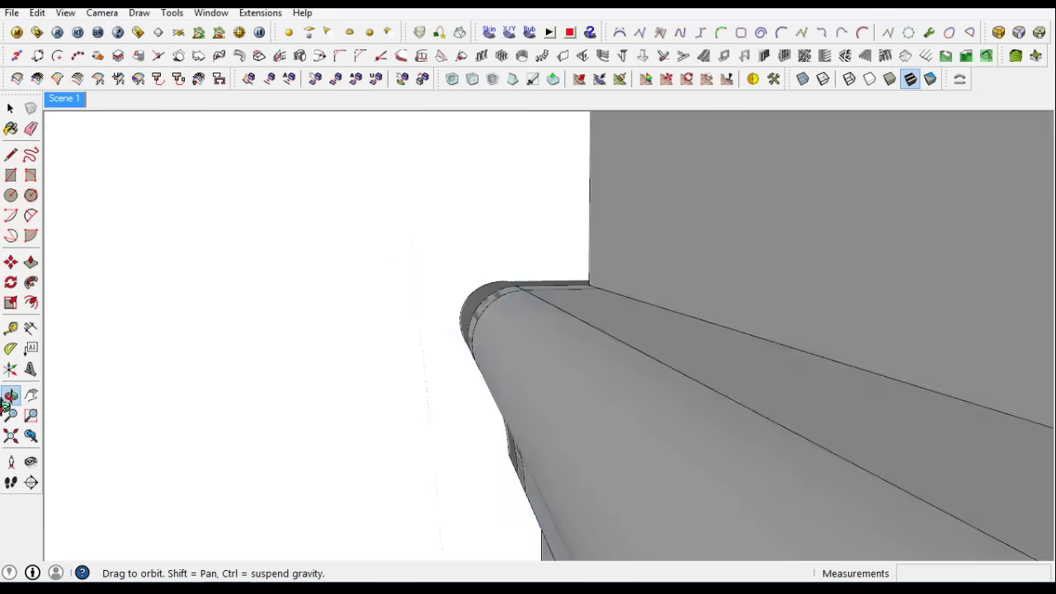
pyautogui.click(519, 283)
pyautogui.click(448, 348)
# Reverse the end cap's faces so its front side shows
pyautogui.moveTo(448, 348); pyautogui.dragTo(891, 533, button='middle')
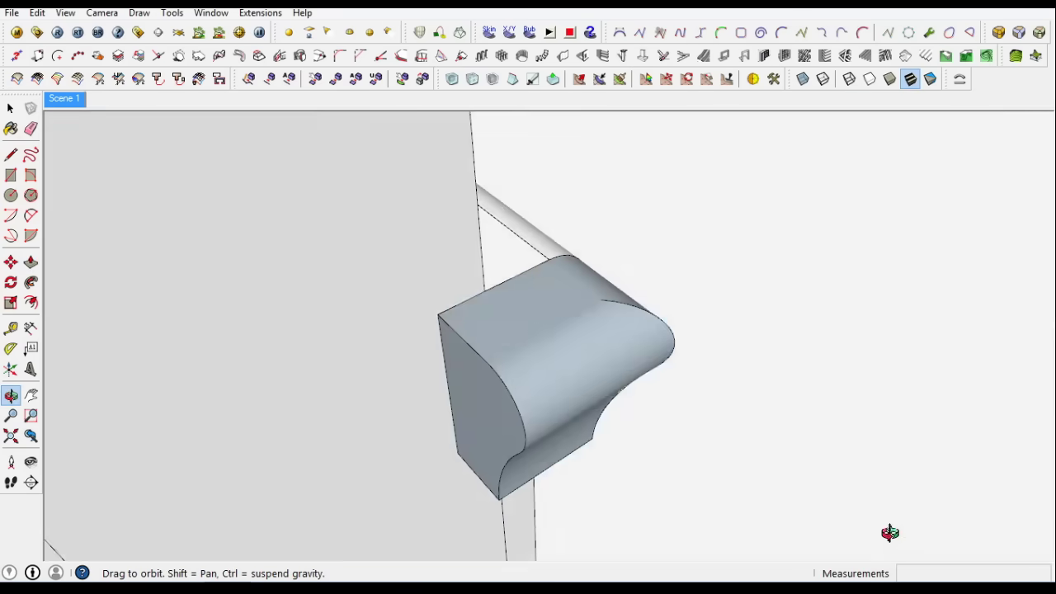
pyautogui.click(479, 298)
pyautogui.rightClick(601, 375)
pyautogui.click(703, 327)
pyautogui.moveTo(702, 327)
pyautogui.mouseDown(button='middle')
pyautogui.moveTo(500, 310)
pyautogui.moveTo(580, 174)
pyautogui.mouseUp(button='middle')
pyautogui.rightClick(500, 310)
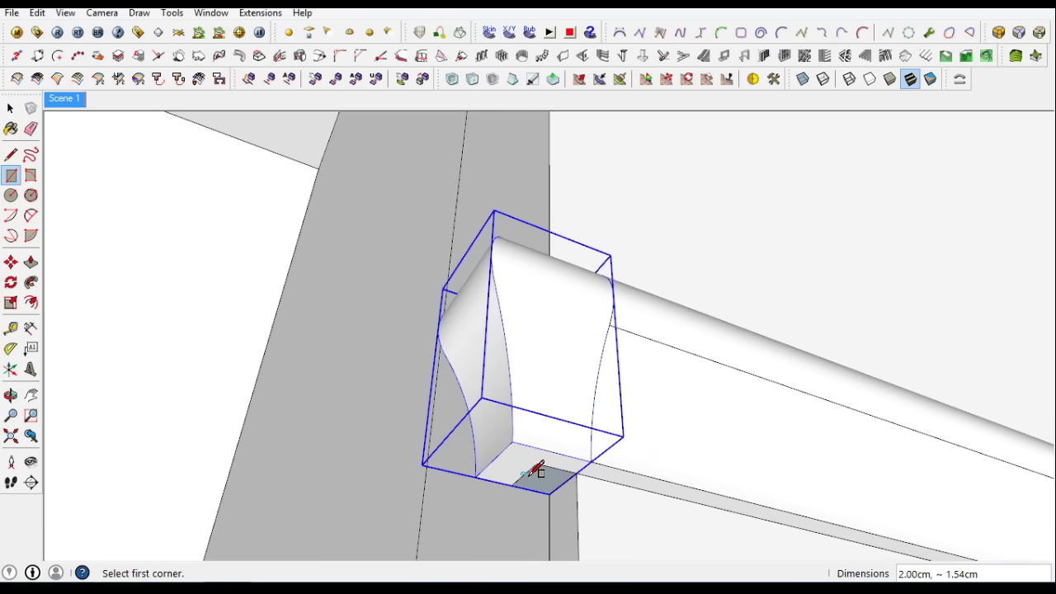
# Start a Push/Pull on a face of the corner trim
pyautogui.press('p')
pyautogui.moveTo(506, 478); pyautogui.dragTo(631, 299, button='middle')
pyautogui.click(632, 300)
pyautogui.scroll(3, 632, 299)
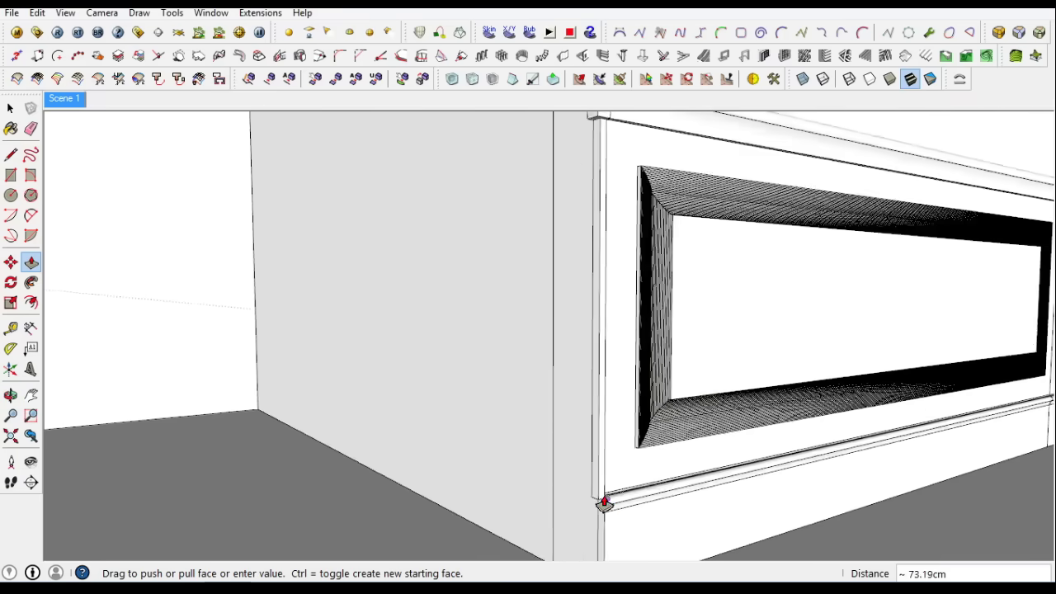
# Widen the thin vertical trim strip with the Scale tool
pyautogui.scroll(2, 603, 503)
pyautogui.click(560, 310)
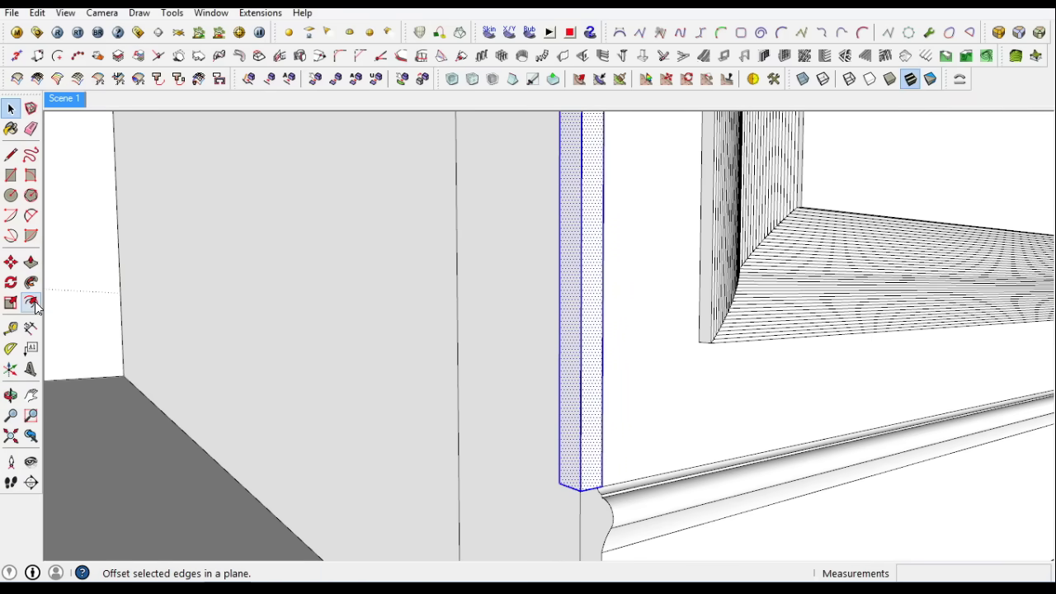
pyautogui.click(11, 303)
pyautogui.moveTo(528, 388); pyautogui.dragTo(578, 401, button='middle')
pyautogui.scroll(2, 581, 347)
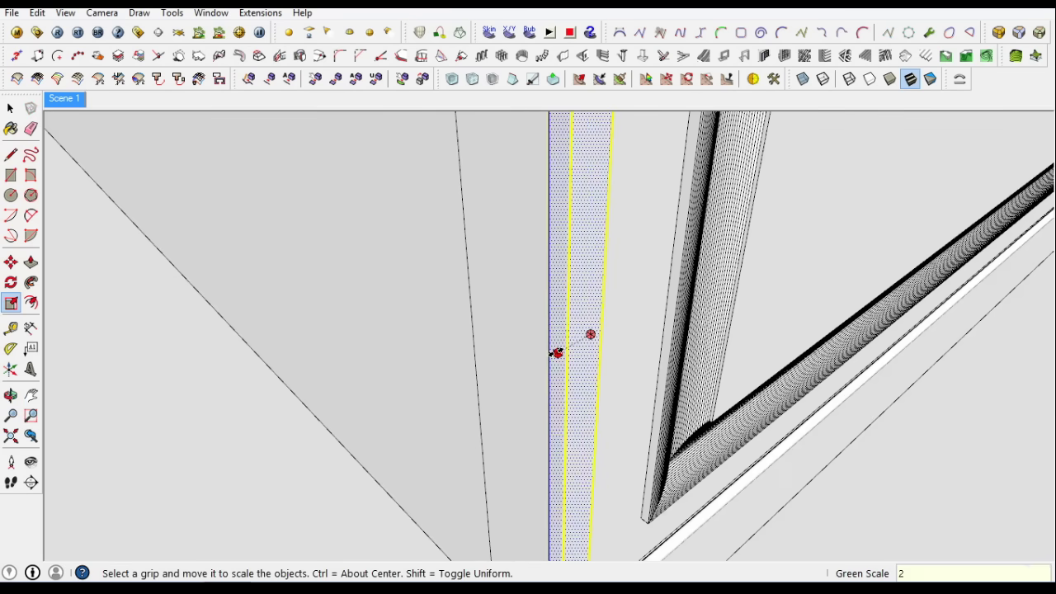
pyautogui.scroll(-3, 594, 283)
pyautogui.moveTo(585, 212); pyautogui.dragTo(589, 487, button='middle')
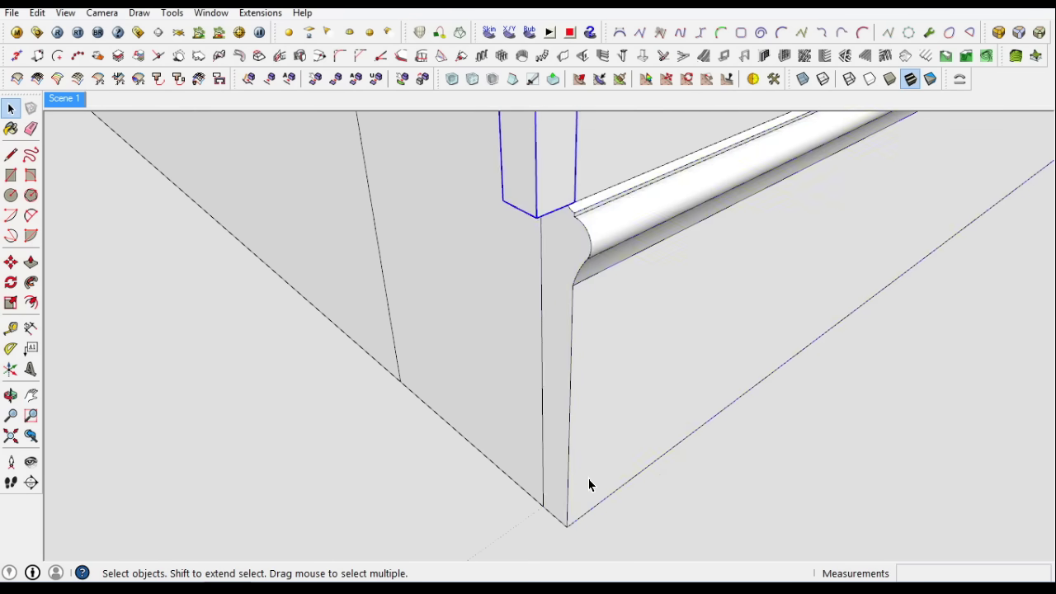
# Select the moulding profile face and close the trim component's editing
pyautogui.click(557, 283)
pyautogui.click(39, 13)
pyautogui.click(52, 33)
pyautogui.click(566, 520)
pyautogui.press('l')
pyautogui.scroll(2, 561, 504)
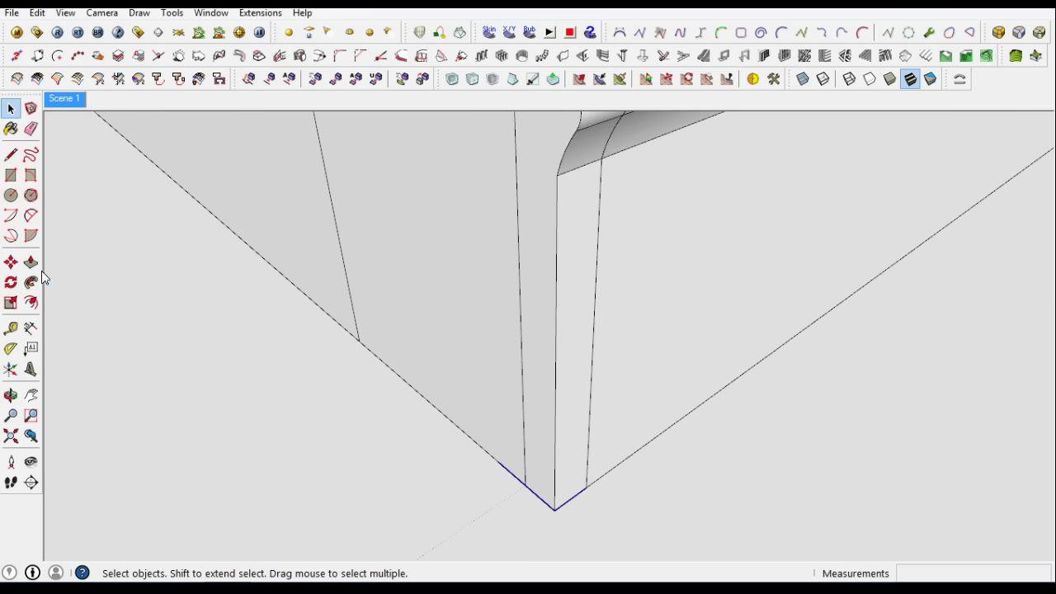
# Push/Pull the profile face 2 cm to form the vertical end trim
pyautogui.press('p')
pyautogui.moveTo(52, 232)
pyautogui.mouseDown(button='middle')
pyautogui.moveTo(856, 384)
pyautogui.moveTo(594, 314)
pyautogui.moveTo(459, 252)
pyautogui.mouseUp(button='middle')
pyautogui.moveTo(459, 253); pyautogui.dragTo(460, 329)
pyautogui.moveTo(460, 329)
pyautogui.mouseDown(button='middle')
pyautogui.moveTo(571, 384)
pyautogui.moveTo(349, 431)
pyautogui.moveTo(712, 426)
pyautogui.mouseUp(button='middle')
# Select the end trim's front face and bring up its context menu
pyautogui.click(10, 108)
pyautogui.click(623, 314)
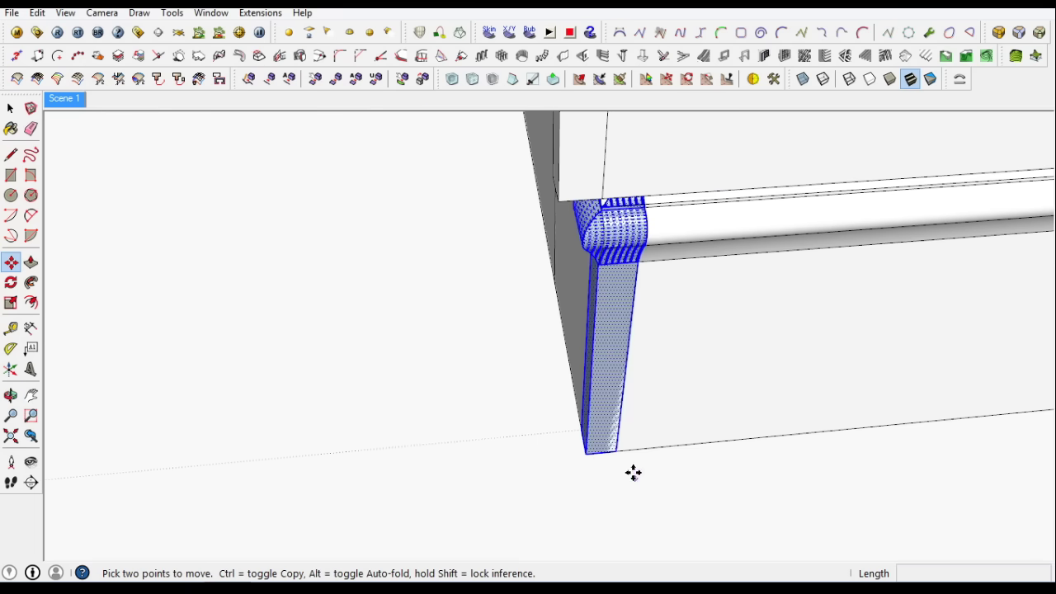
pyautogui.scroll(3, 632, 473)
pyautogui.moveTo(566, 448); pyautogui.dragTo(1053, 377, button='middle')
pyautogui.moveTo(259, 471)
pyautogui.mouseDown(button='middle')
pyautogui.moveTo(528, 431)
pyautogui.moveTo(762, 506)
pyautogui.mouseUp(button='middle')
pyautogui.rightClick(535, 373)
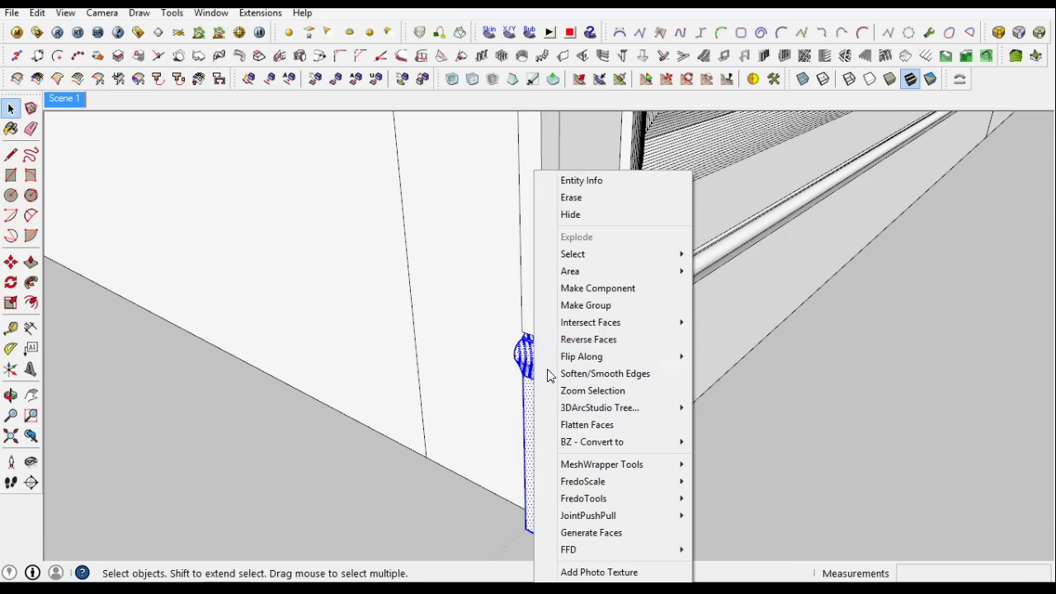
# Make the vertical end trim into a group
pyautogui.click(586, 305)
pyautogui.moveTo(551, 393); pyautogui.dragTo(622, 471, button='middle')
pyautogui.scroll(3, 614, 380)
# Copy the front wainscot panel off to the left with Move+Ctrl
pyautogui.click(605, 297)
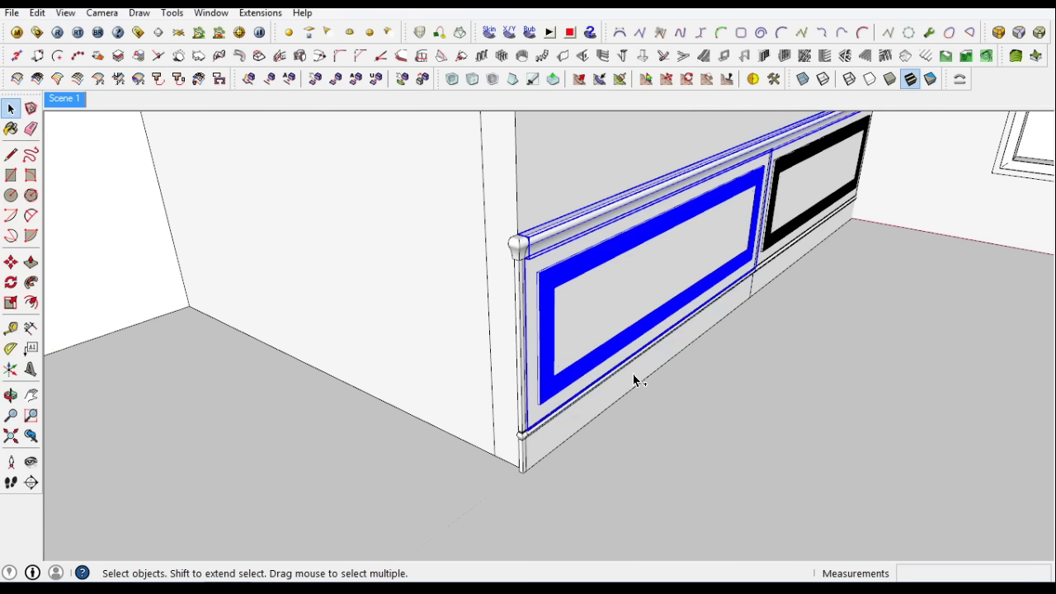
pyautogui.press('m')
pyautogui.scroll(-2, 634, 380)
pyautogui.click(719, 330)
pyautogui.press('ctrl')
pyautogui.click(377, 495)
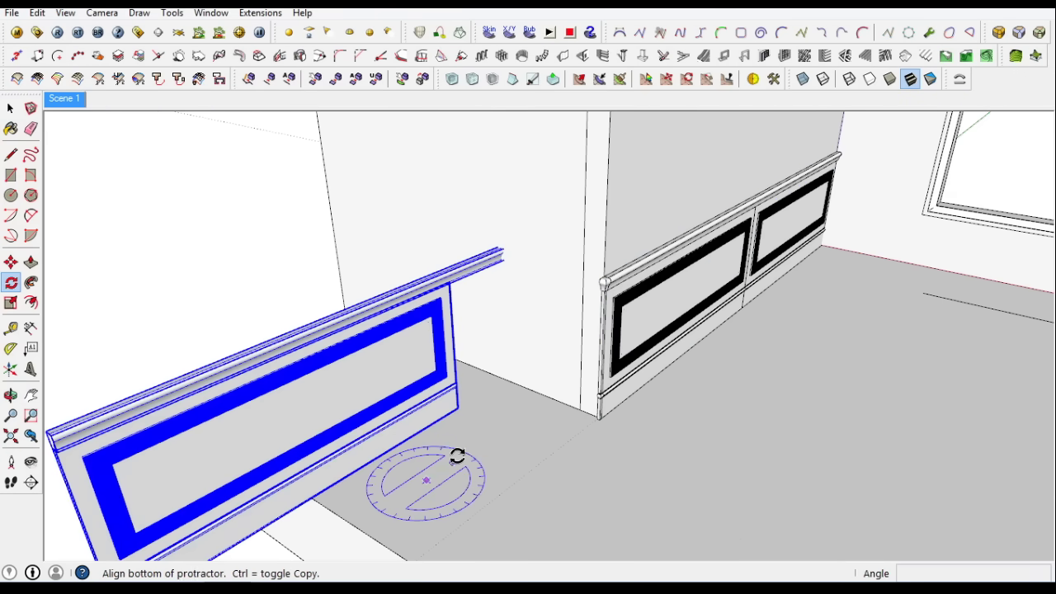
# Rotate the panel copy 90° to face the adjoining wall
pyautogui.click(457, 456)
pyautogui.scroll(3, 512, 424)
pyautogui.scroll(2, 514, 502)
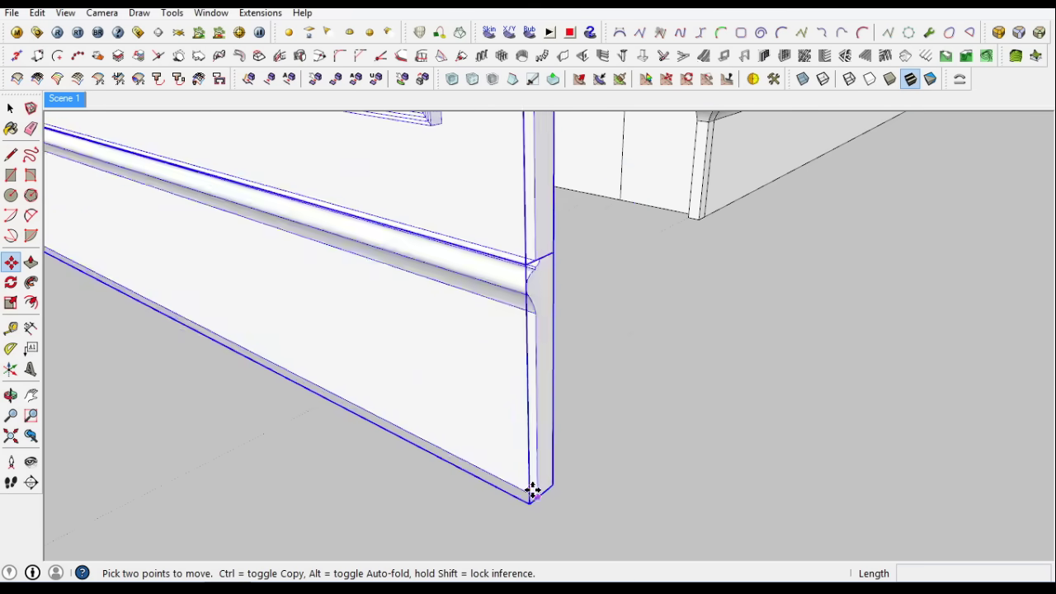
pyautogui.scroll(2, 533, 490)
pyautogui.scroll(-1, 569, 456)
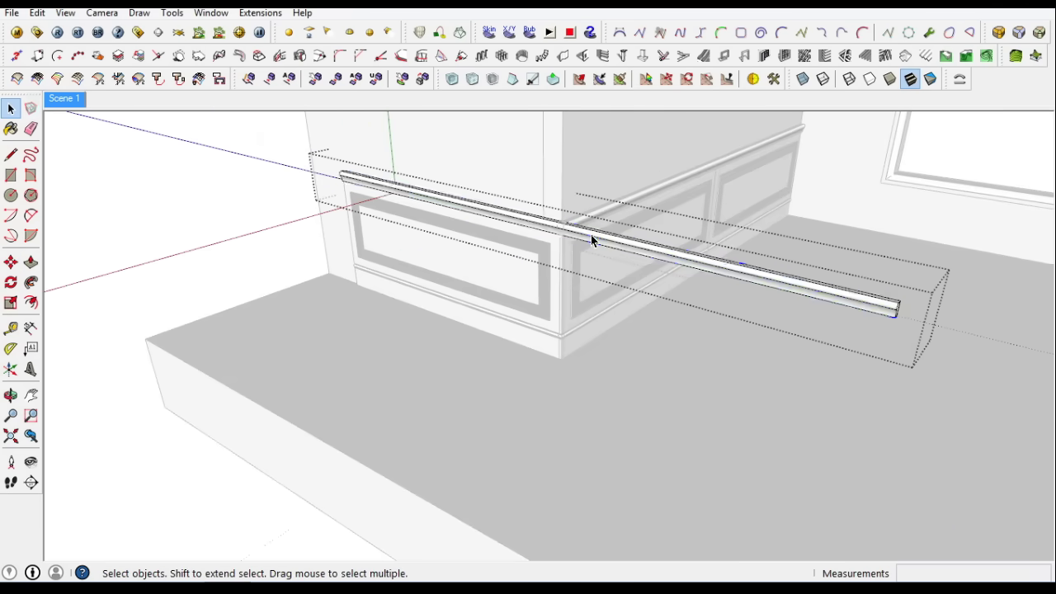
pyautogui.moveTo(364, 282); pyautogui.dragTo(619, 322, button='middle')
pyautogui.scroll(5, 498, 200)
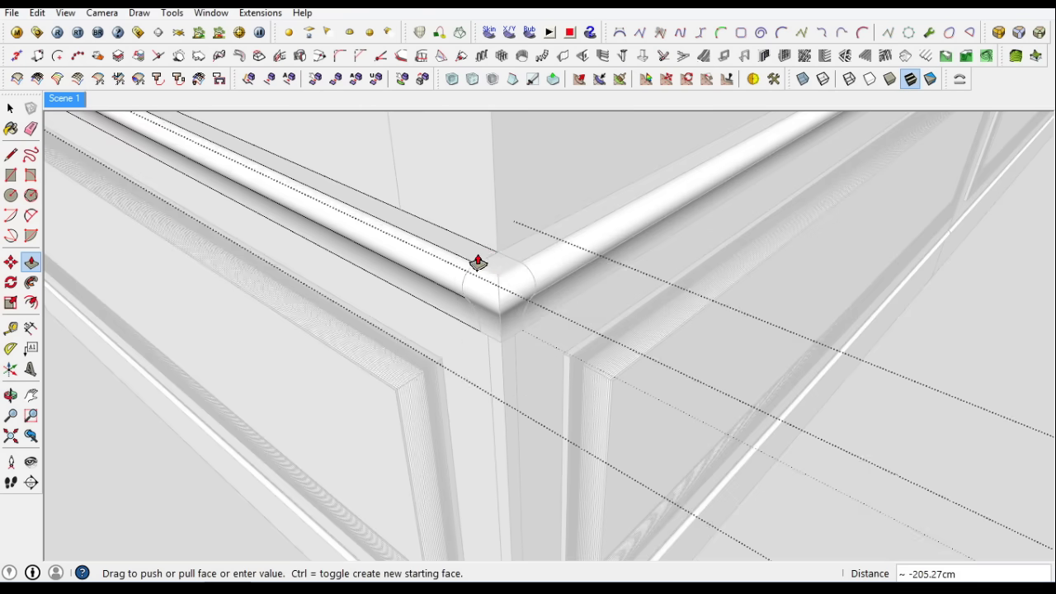
# Orbit and pan to inspect the new panel, rail and baseboard around the pillar corner
pyautogui.click(10, 108)
pyautogui.scroll(-5, 500, 316)
pyautogui.moveTo(499, 316); pyautogui.dragTo(204, 170, button='middle')
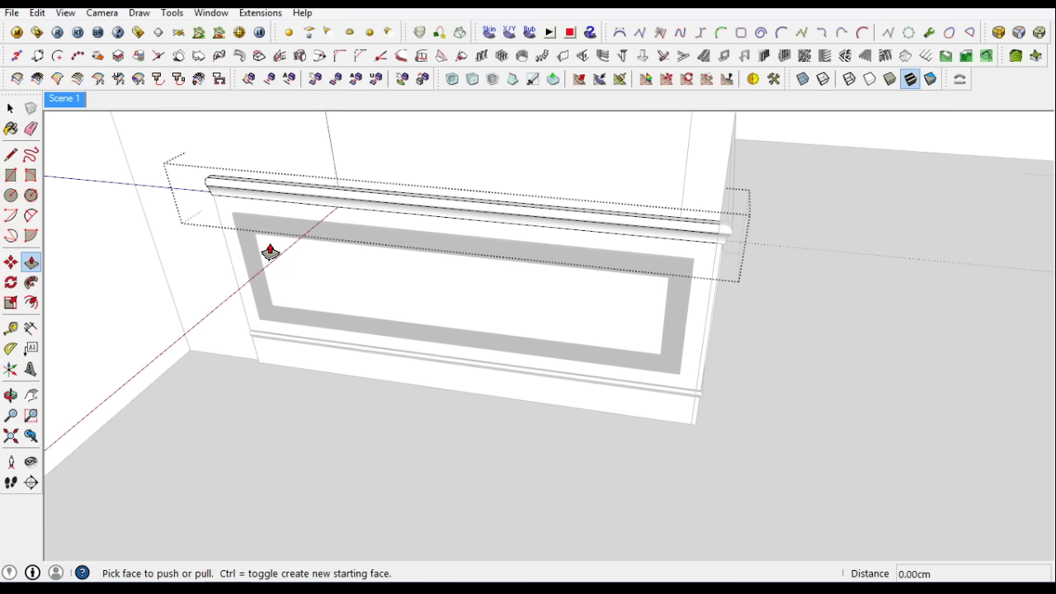
pyautogui.moveTo(73, 268); pyautogui.dragTo(328, 234, button='middle')
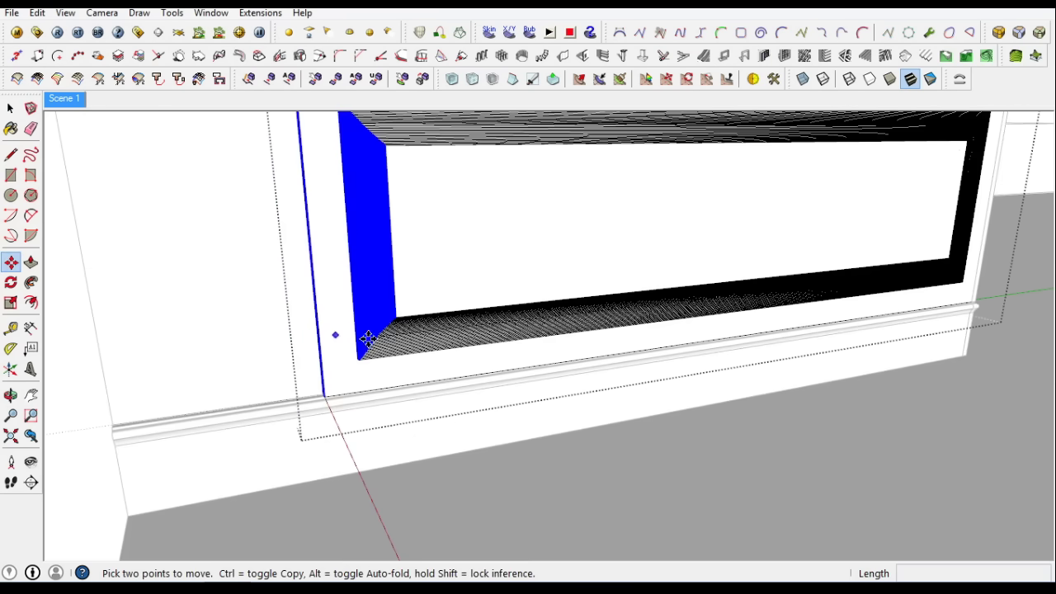
pyautogui.moveTo(367, 339)
pyautogui.keyDown('shift'); pyautogui.mouseDown(button='middle')
pyautogui.moveTo(196, 408)
pyautogui.moveTo(110, 424)
pyautogui.mouseUp(button='middle'); pyautogui.keyUp('shift')
pyautogui.scroll(4, 102, 427)
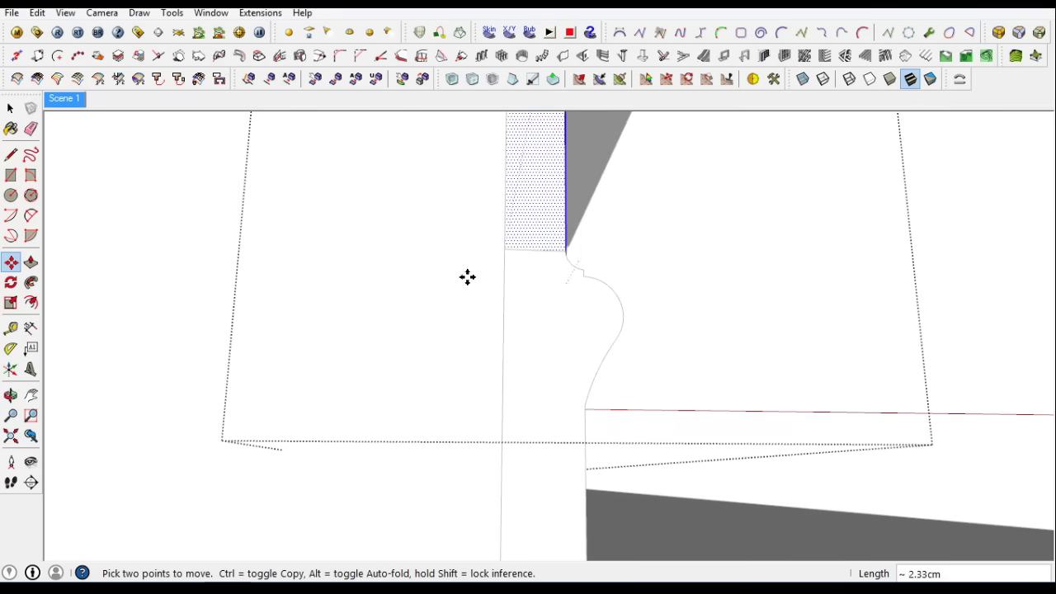
pyautogui.moveTo(467, 277)
pyautogui.mouseDown(button='middle')
pyautogui.moveTo(377, 429)
pyautogui.moveTo(523, 282)
pyautogui.mouseUp(button='middle')
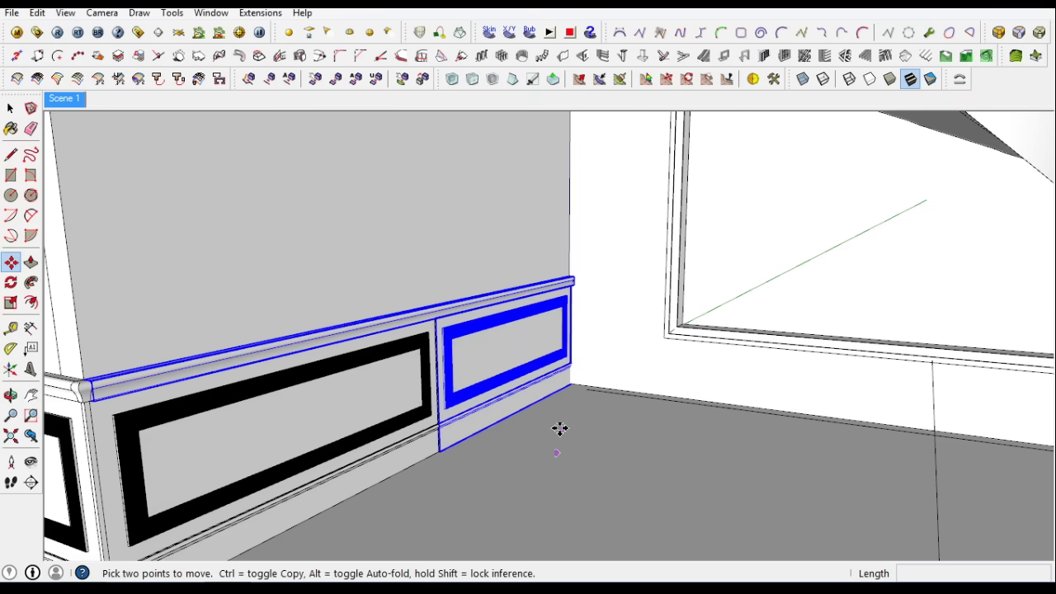
# Rotate the panel copy 90° and move it 85 cm into the room corner beside the window
pyautogui.click(670, 438)
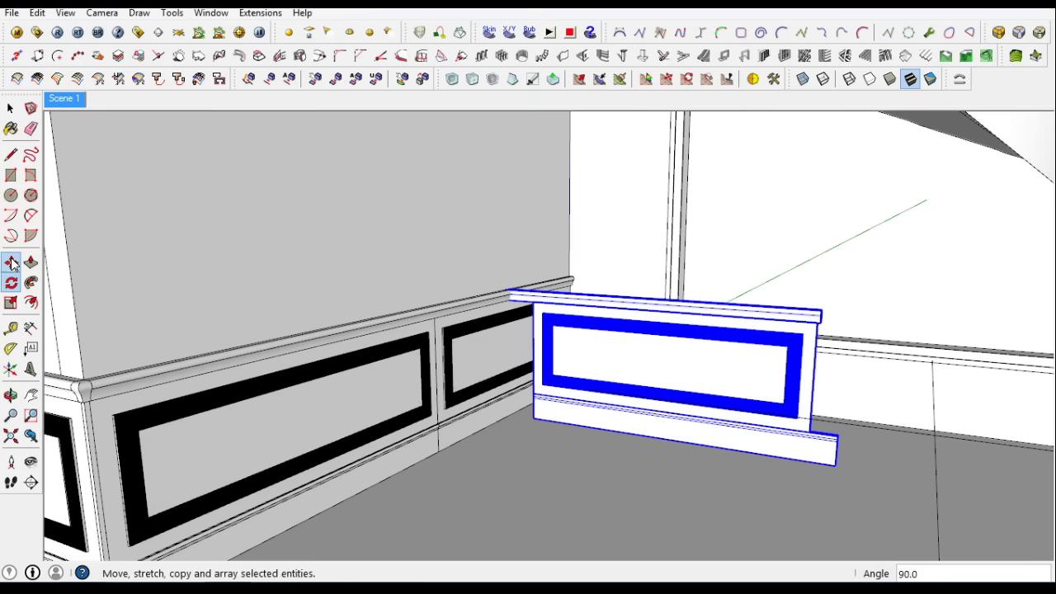
pyautogui.click(12, 262)
pyautogui.scroll(3, 382, 457)
pyautogui.scroll(2, 528, 514)
pyautogui.click(528, 514)
pyautogui.moveTo(528, 513)
pyautogui.mouseDown(button='middle')
pyautogui.moveTo(566, 394)
pyautogui.moveTo(775, 463)
pyautogui.mouseUp(button='middle')
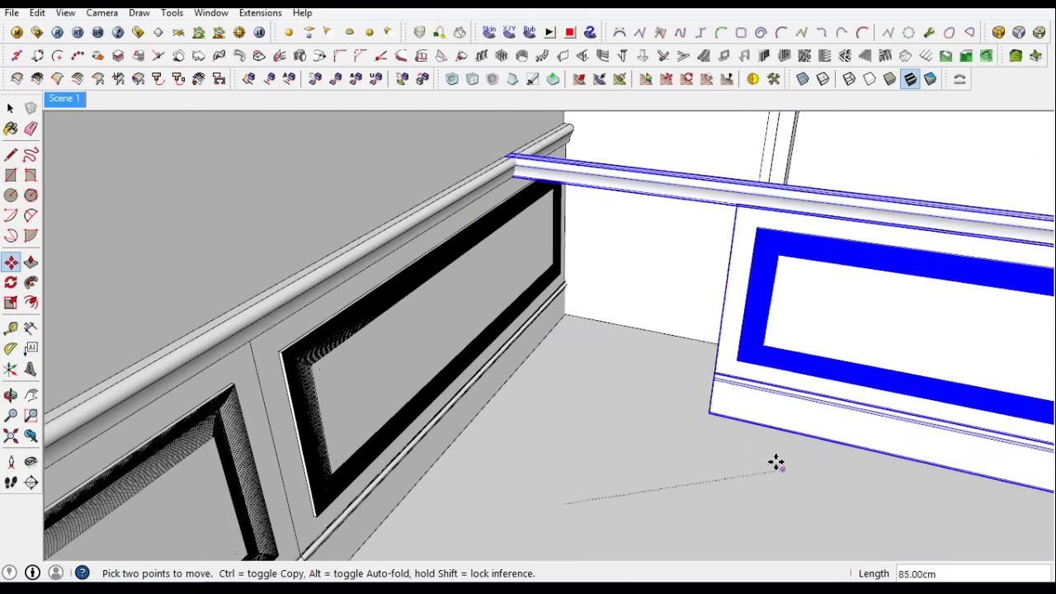
pyautogui.scroll(3, 690, 361)
pyautogui.moveTo(547, 283); pyautogui.dragTo(460, 300, button='middle')
pyautogui.click(459, 300)
pyautogui.moveTo(445, 365)
pyautogui.mouseDown(button='middle')
pyautogui.moveTo(929, 363)
pyautogui.moveTo(640, 431)
pyautogui.moveTo(686, 384)
pyautogui.mouseUp(button='middle')
pyautogui.click(631, 409)
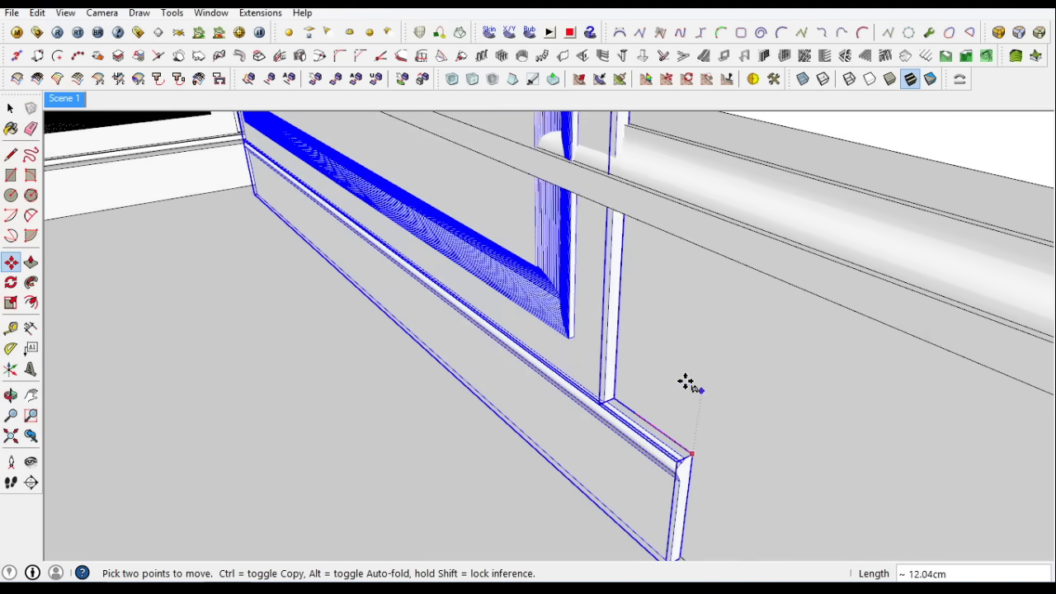
pyautogui.moveTo(662, 344); pyautogui.dragTo(573, 366, button='middle')
pyautogui.moveTo(749, 439); pyautogui.dragTo(371, 278, button='middle')
pyautogui.click(433, 345)
pyautogui.scroll(-3, 421, 488)
pyautogui.moveTo(429, 361)
pyautogui.mouseDown(button='middle')
pyautogui.moveTo(603, 255)
pyautogui.moveTo(483, 275)
pyautogui.mouseUp(button='middle')
# Push/Pull the chair rail moulding's end back so it stops at the window frame
pyautogui.click(13, 111)
pyautogui.scroll(-3, 763, 327)
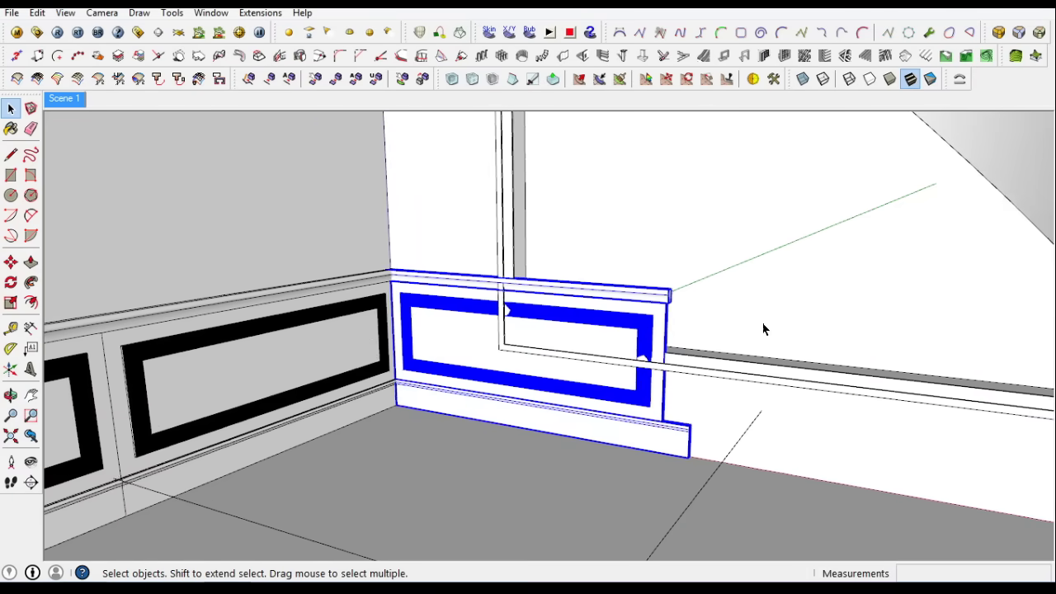
pyautogui.scroll(4, 688, 289)
pyautogui.click(31, 262)
pyautogui.scroll(2, 540, 310)
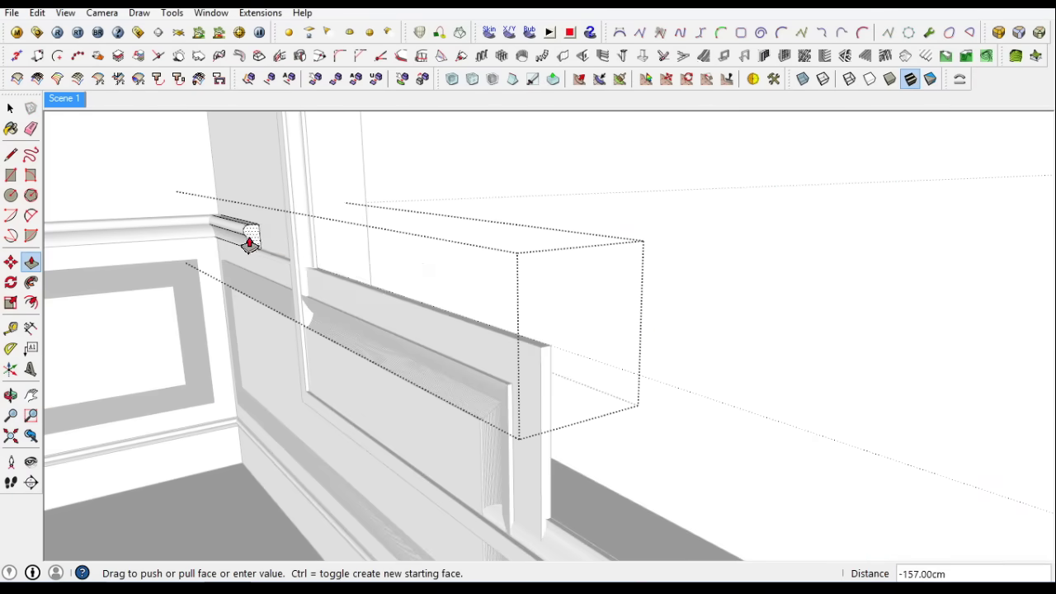
pyautogui.moveTo(248, 246); pyautogui.dragTo(567, 291, button='middle')
pyautogui.scroll(2, 577, 330)
pyautogui.moveTo(577, 330); pyautogui.dragTo(545, 304, button='middle')
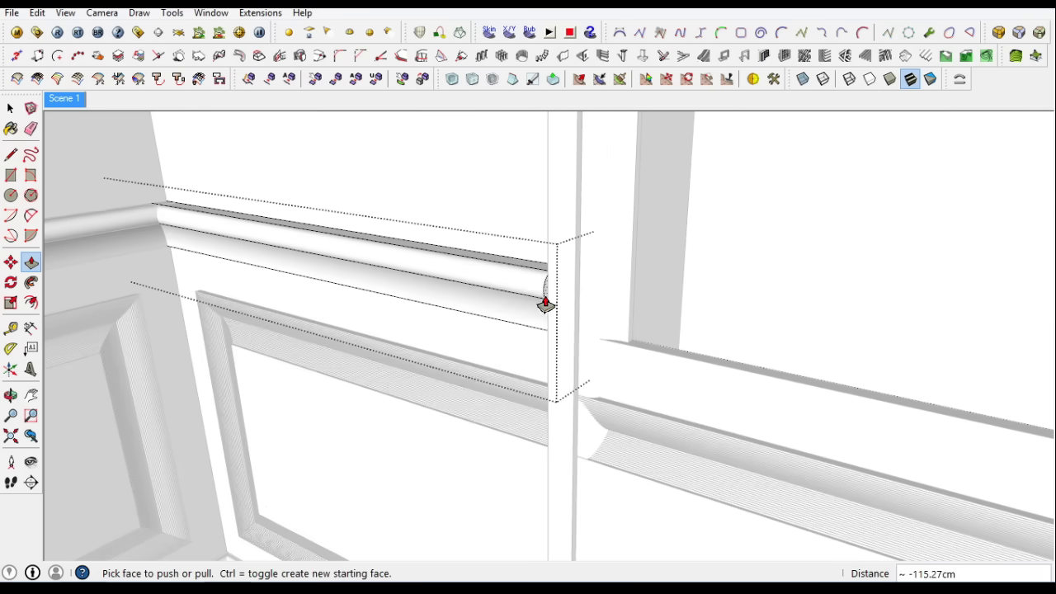
pyautogui.click(11, 109)
pyautogui.scroll(-2, 677, 309)
pyautogui.moveTo(676, 309); pyautogui.dragTo(745, 363, button='middle')
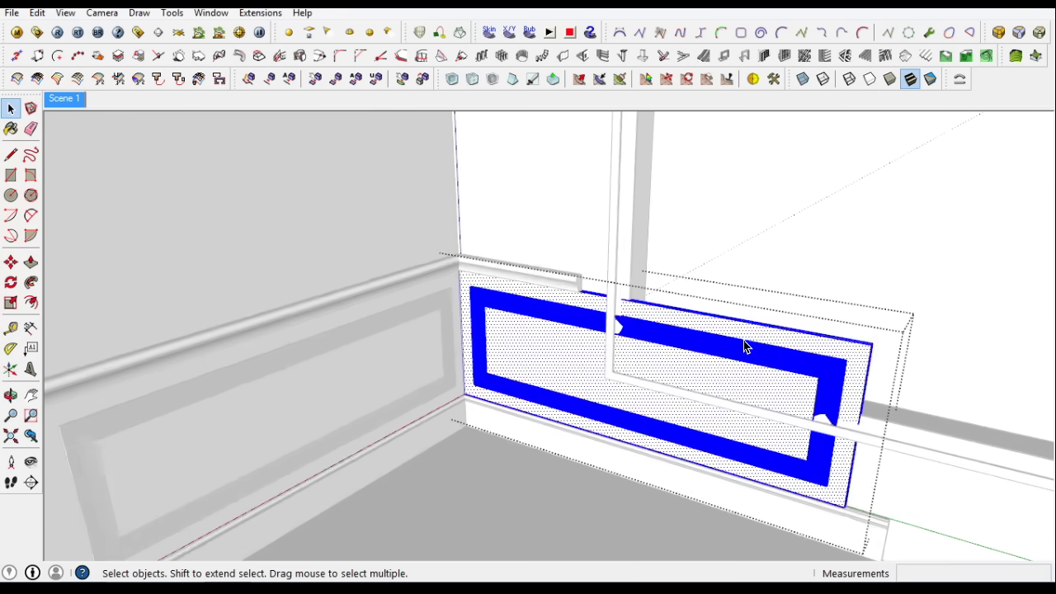
pyautogui.scroll(2, 870, 518)
pyautogui.scroll(2, 688, 365)
pyautogui.click(853, 330)
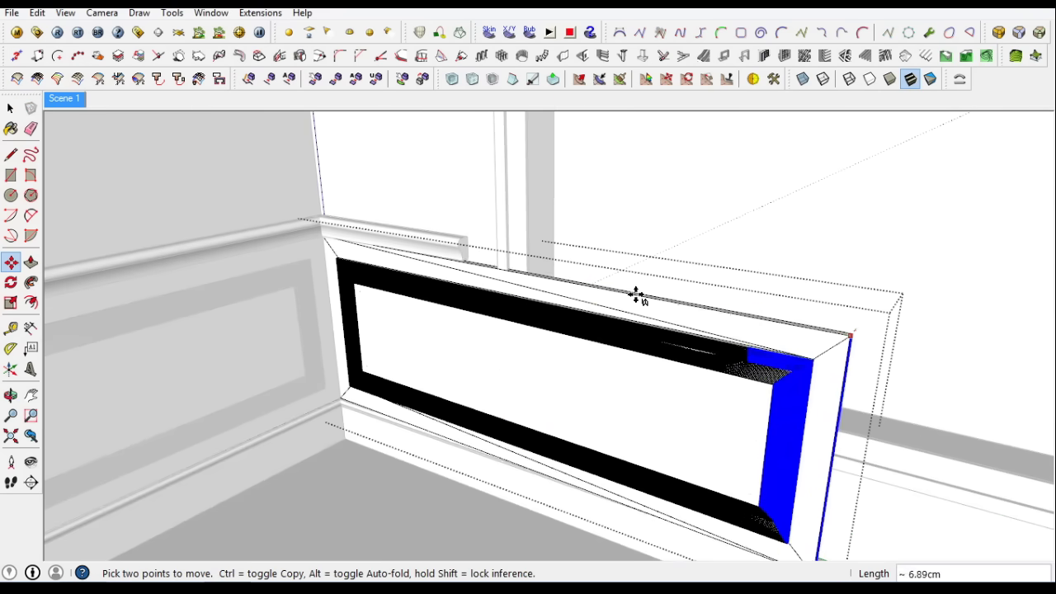
pyautogui.scroll(-3, 668, 302)
pyautogui.scroll(3, 471, 267)
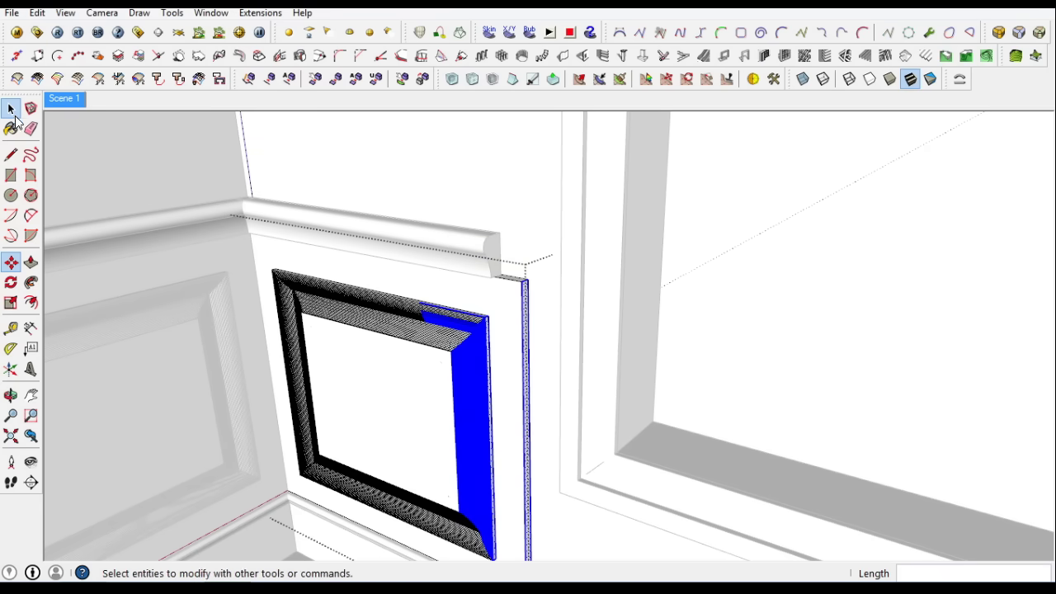
# Inside the rail group, start a line at the moulding corner down the window side
pyautogui.doubleClick(501, 256)
pyautogui.scroll(2, 442, 292)
pyautogui.scroll(2, 660, 330)
pyautogui.click(553, 289)
pyautogui.scroll(2, 613, 290)
pyautogui.scroll(-2, 701, 286)
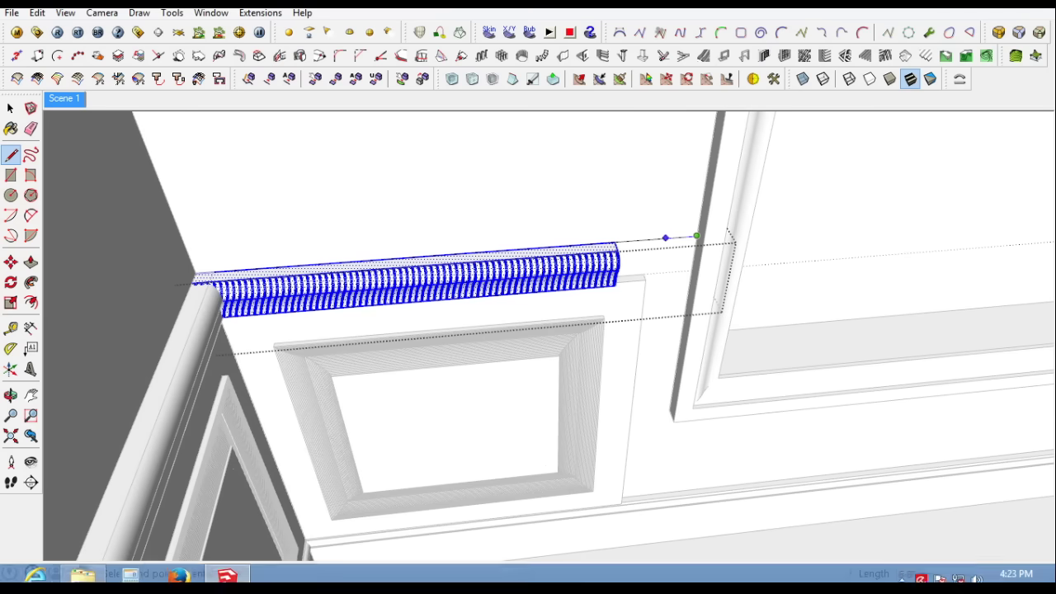
pyautogui.scroll(-1, 217, 448)
pyautogui.scroll(-1, 426, 316)
pyautogui.scroll(-3, 625, 396)
pyautogui.moveTo(625, 396)
pyautogui.mouseDown(button='middle')
pyautogui.moveTo(717, 330)
pyautogui.moveTo(911, 460)
pyautogui.mouseUp(button='middle')
pyautogui.scroll(3, 484, 465)
pyautogui.moveTo(483, 464)
pyautogui.mouseDown(button='middle')
pyautogui.moveTo(556, 431)
pyautogui.moveTo(534, 467)
pyautogui.moveTo(606, 221)
pyautogui.mouseUp(button='middle')
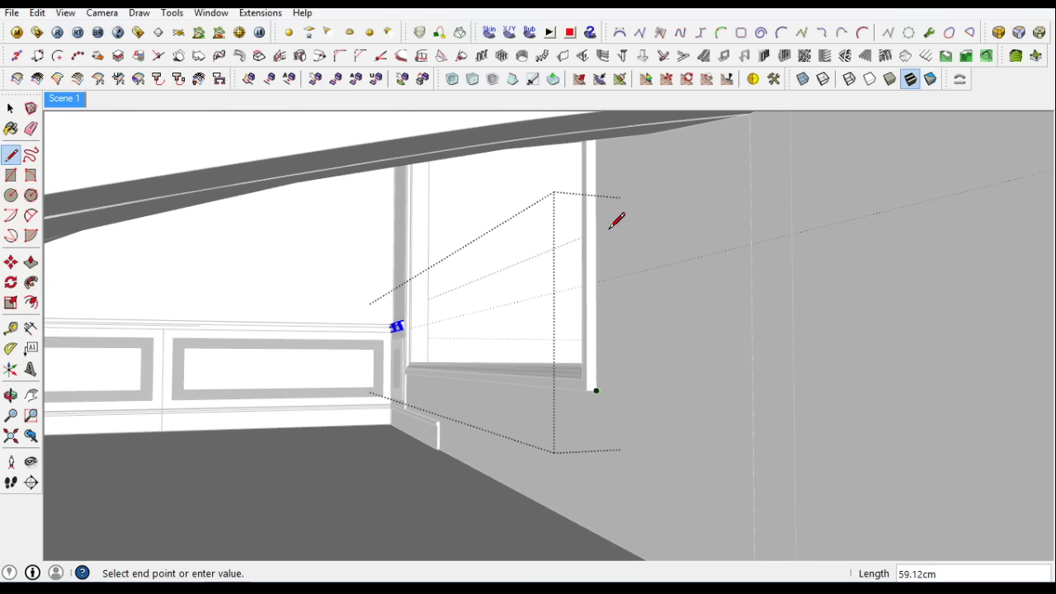
pyautogui.scroll(3, 377, 295)
pyautogui.moveTo(377, 294)
pyautogui.mouseDown(button='middle')
pyautogui.moveTo(585, 405)
pyautogui.moveTo(483, 309)
pyautogui.moveTo(263, 400)
pyautogui.moveTo(470, 245)
pyautogui.moveTo(462, 464)
pyautogui.moveTo(448, 420)
pyautogui.mouseUp(button='middle')
pyautogui.scroll(3, 283, 459)
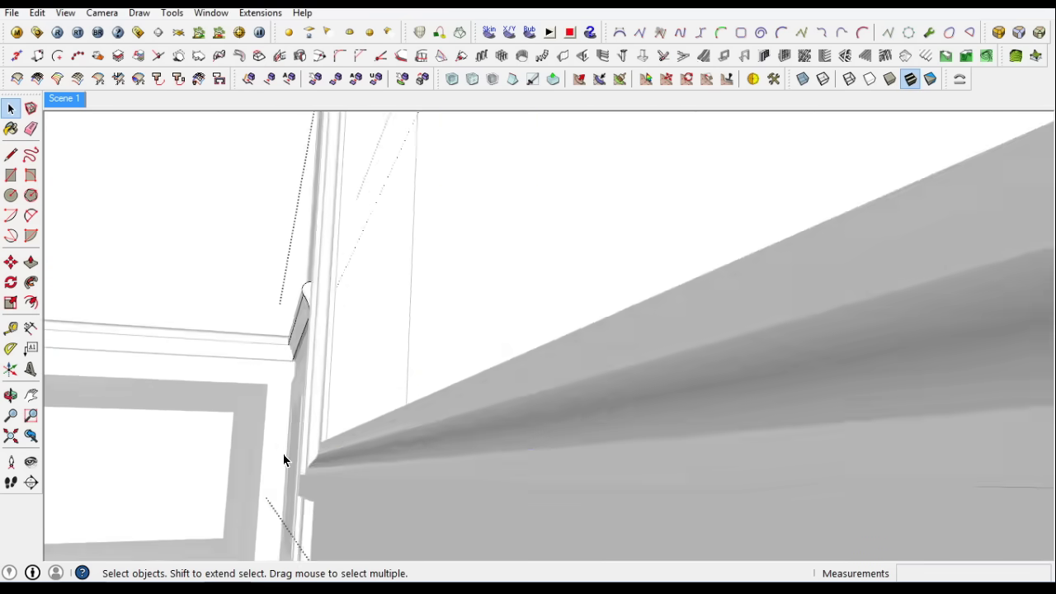
# Sweep the trim profile around the corner and down the side, then adjust its edge smoothing
pyautogui.scroll(3, 716, 355)
pyautogui.moveTo(716, 355); pyautogui.dragTo(743, 298, button='middle')
pyautogui.click(33, 285)
pyautogui.moveTo(561, 371); pyautogui.dragTo(589, 384, button='middle')
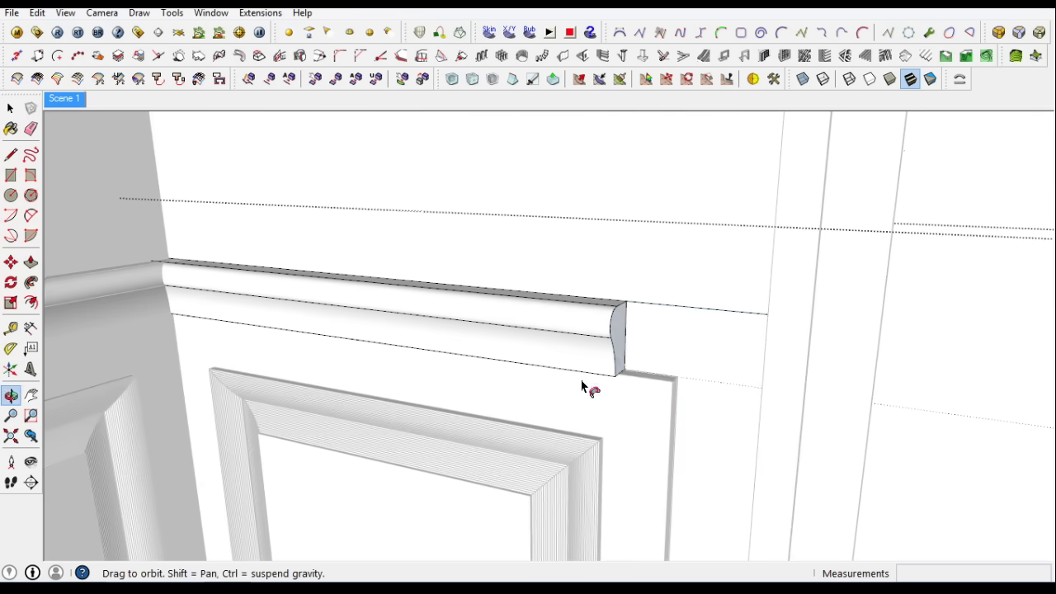
pyautogui.click(614, 338)
pyautogui.rightClick(680, 348)
pyautogui.click(772, 393)
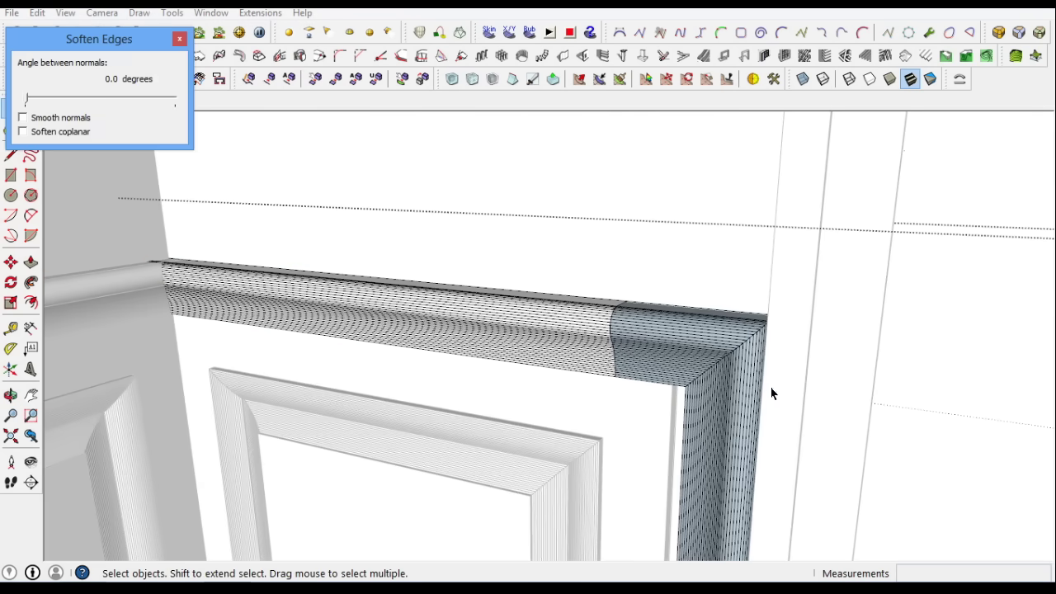
pyautogui.click(179, 38)
# Inside the wall-frame group, move the frame piece up to its new position
pyautogui.moveTo(426, 266); pyautogui.dragTo(459, 306, button='middle')
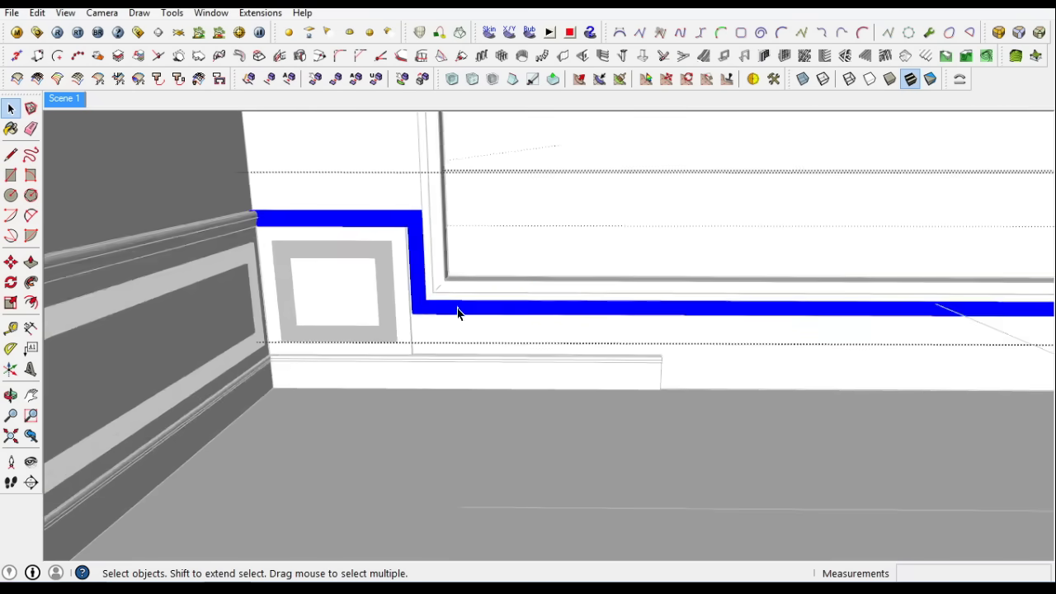
pyautogui.doubleClick(406, 276)
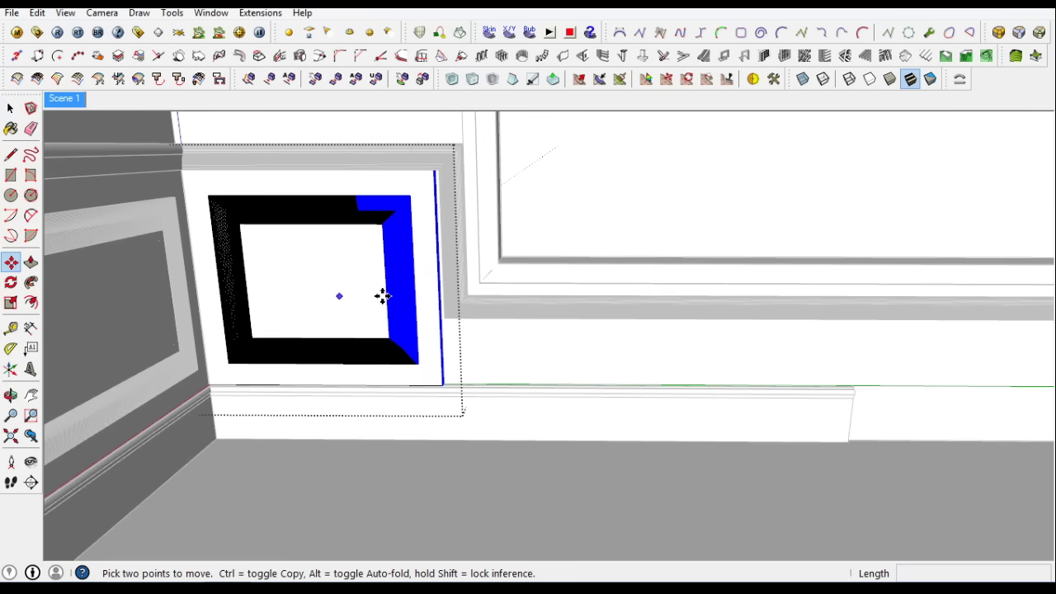
pyautogui.scroll(5, 382, 296)
pyautogui.click(460, 448)
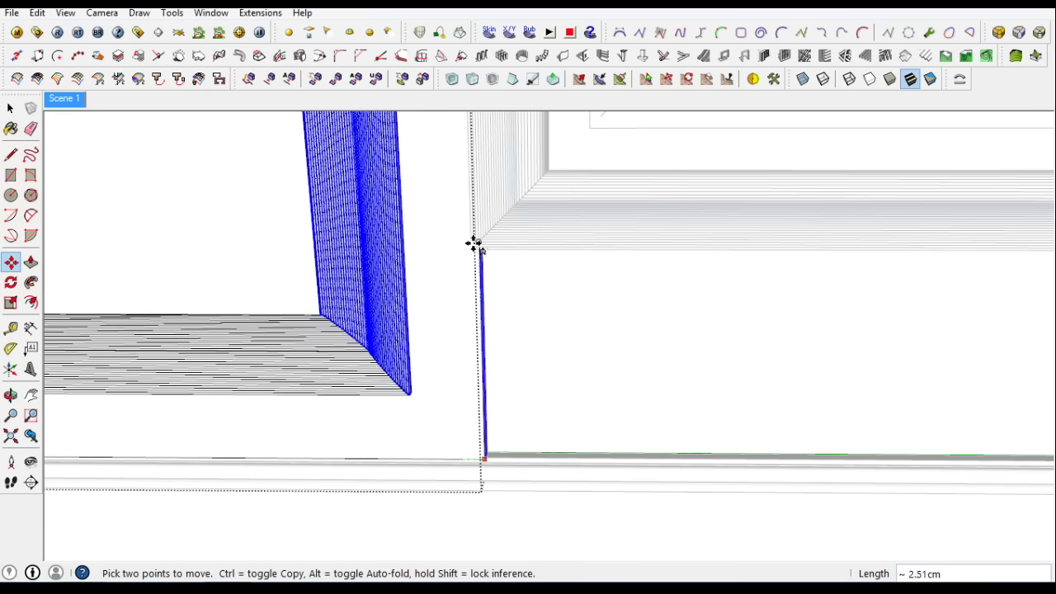
pyautogui.click(459, 239)
pyautogui.scroll(-5, 459, 238)
pyautogui.press('space')
pyautogui.moveTo(459, 238); pyautogui.dragTo(441, 419, button='middle')
pyautogui.scroll(5, 373, 313)
pyautogui.scroll(3, 347, 261)
pyautogui.scroll(3, 382, 262)
# Push/Pull the moulding strip's end face along the wall to about 601.80 cm
pyautogui.rightClick(382, 262)
pyautogui.click(456, 385)
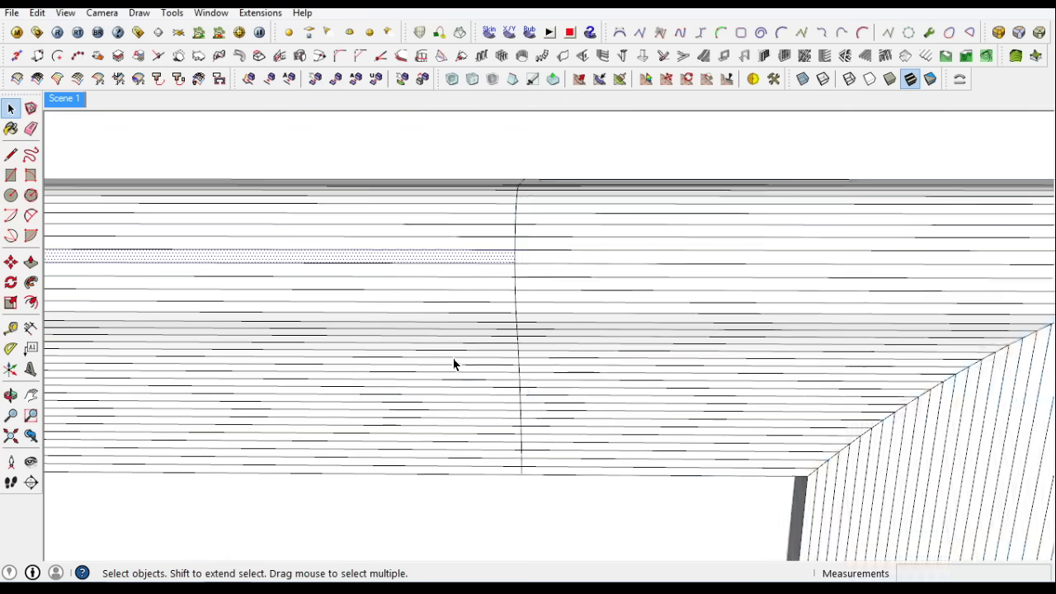
pyautogui.scroll(-5, 456, 391)
pyautogui.scroll(-3, 358, 278)
pyautogui.press('p')
pyautogui.scroll(5, 695, 418)
pyautogui.scroll(3, 543, 430)
pyautogui.moveTo(543, 430)
pyautogui.mouseDown(button='middle')
pyautogui.moveTo(523, 382)
pyautogui.moveTo(237, 528)
pyautogui.mouseUp(button='middle')
pyautogui.click(523, 382)
pyautogui.click(836, 338)
pyautogui.moveTo(836, 338); pyautogui.dragTo(924, 316, button='middle')
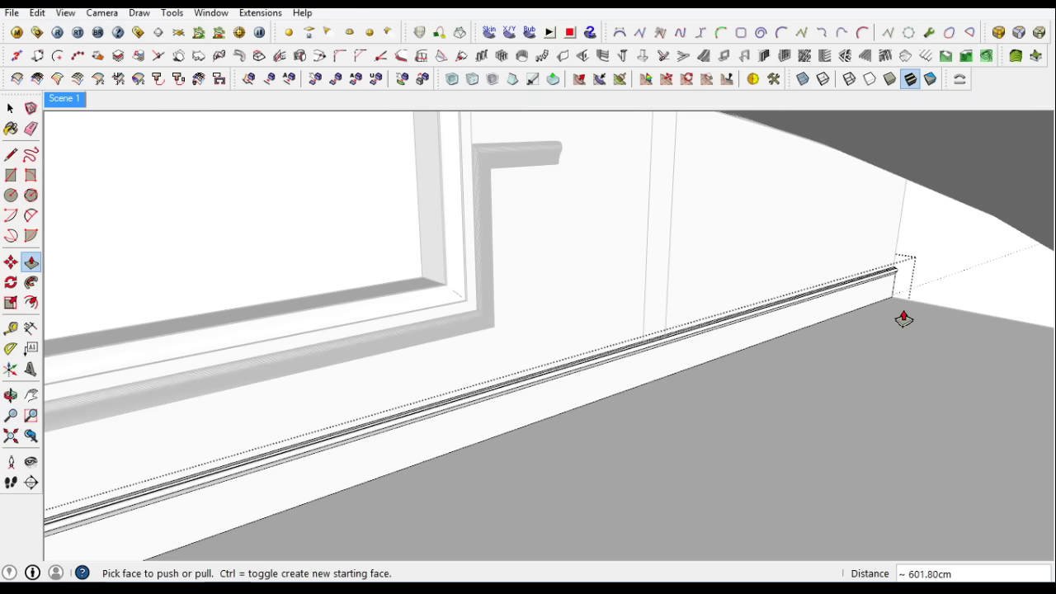
pyautogui.scroll(-5, 651, 349)
pyautogui.moveTo(650, 349); pyautogui.dragTo(448, 370, button='middle')
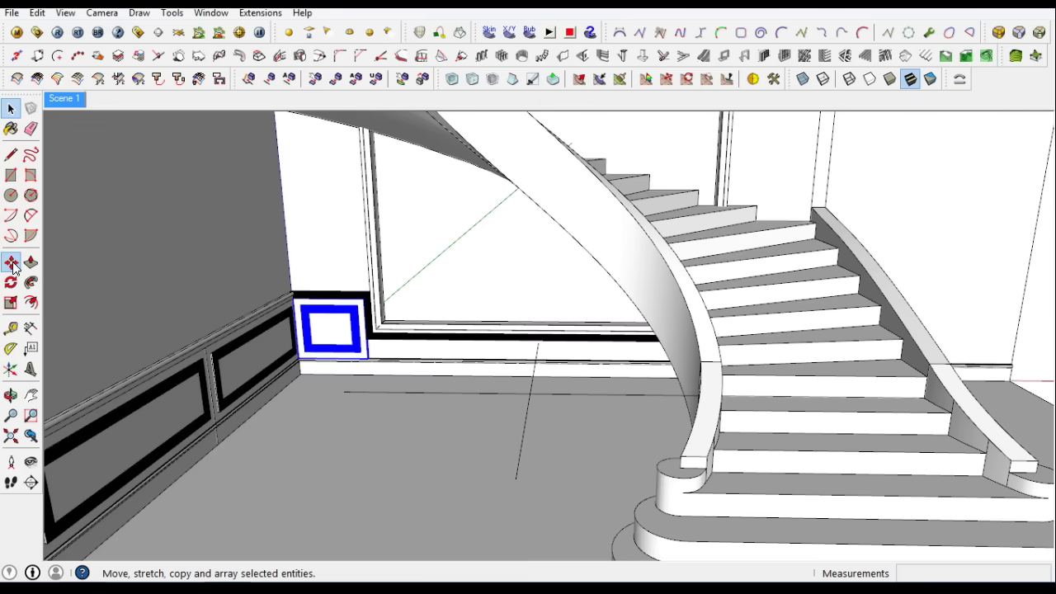
# Place the copied frame on the stair wall and shift it further left
pyautogui.scroll(-3, 369, 403)
pyautogui.moveTo(602, 412); pyautogui.dragTo(773, 443, button='middle')
pyautogui.click(773, 443)
pyautogui.scroll(5, 866, 438)
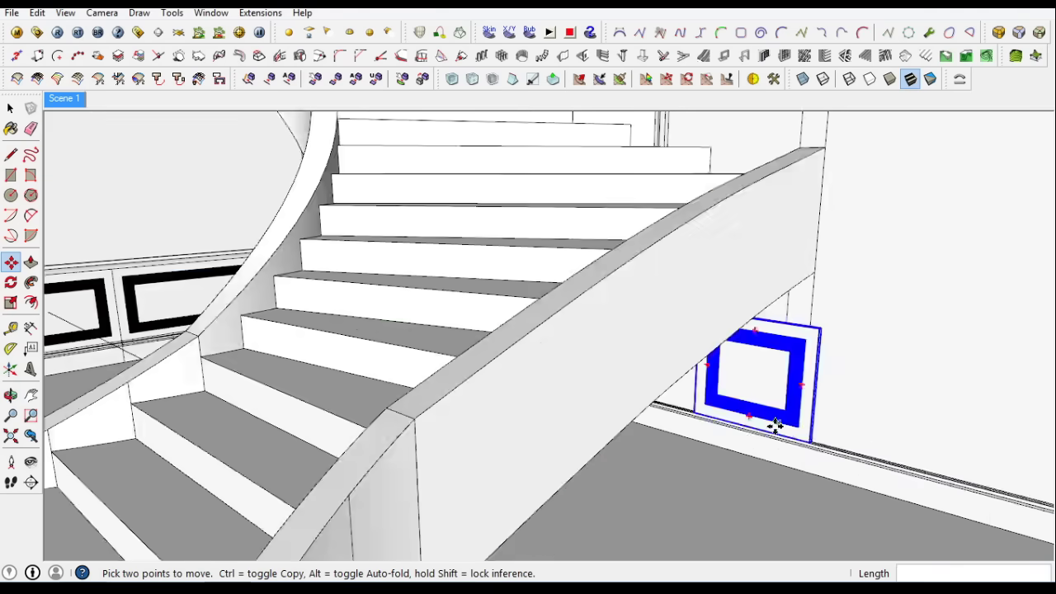
pyautogui.scroll(3, 599, 190)
pyautogui.click(600, 190)
pyautogui.click(94, 154)
pyautogui.press('space')
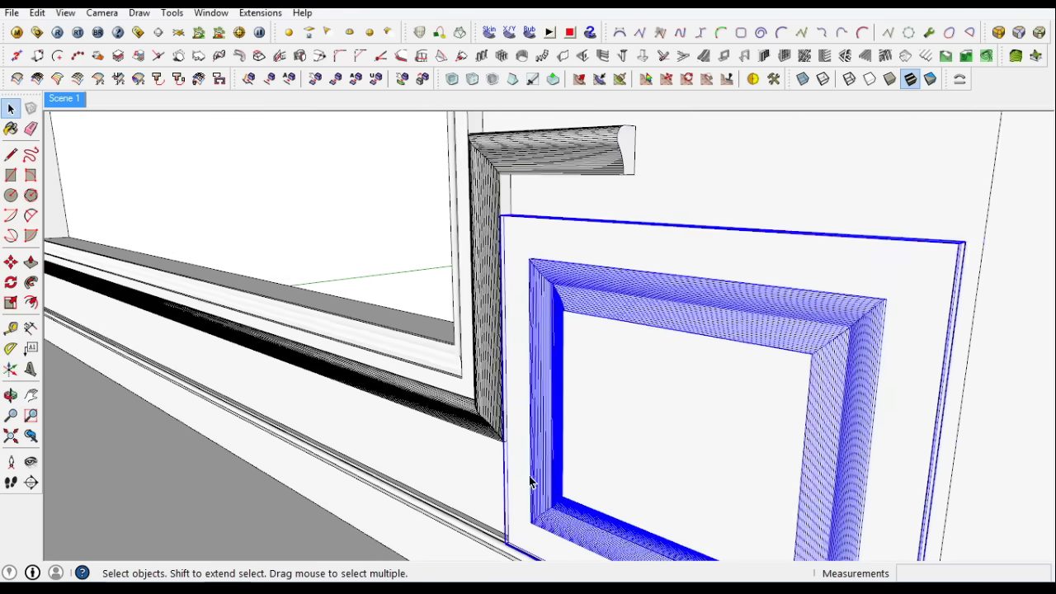
pyautogui.moveTo(495, 247); pyautogui.dragTo(591, 173, button='middle')
# Extend the chair rail moulding's end 22 cm over the new frame
pyautogui.moveTo(438, 130); pyautogui.dragTo(712, 236)
pyautogui.scroll(3, 571, 203)
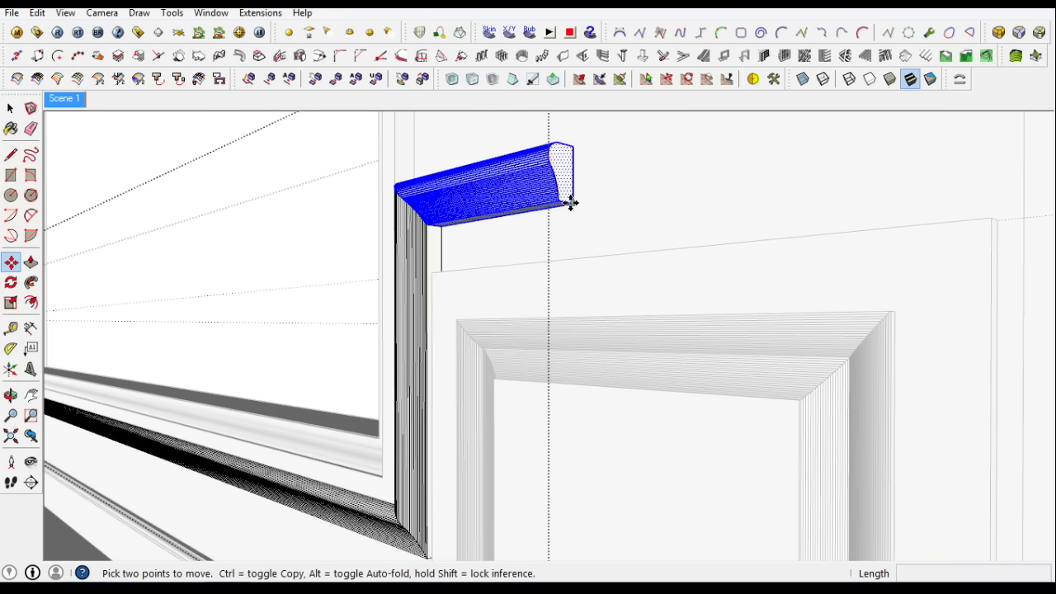
pyautogui.click(936, 236)
pyautogui.scroll(-5, 316, 214)
pyautogui.click(30, 262)
pyautogui.scroll(3, 473, 278)
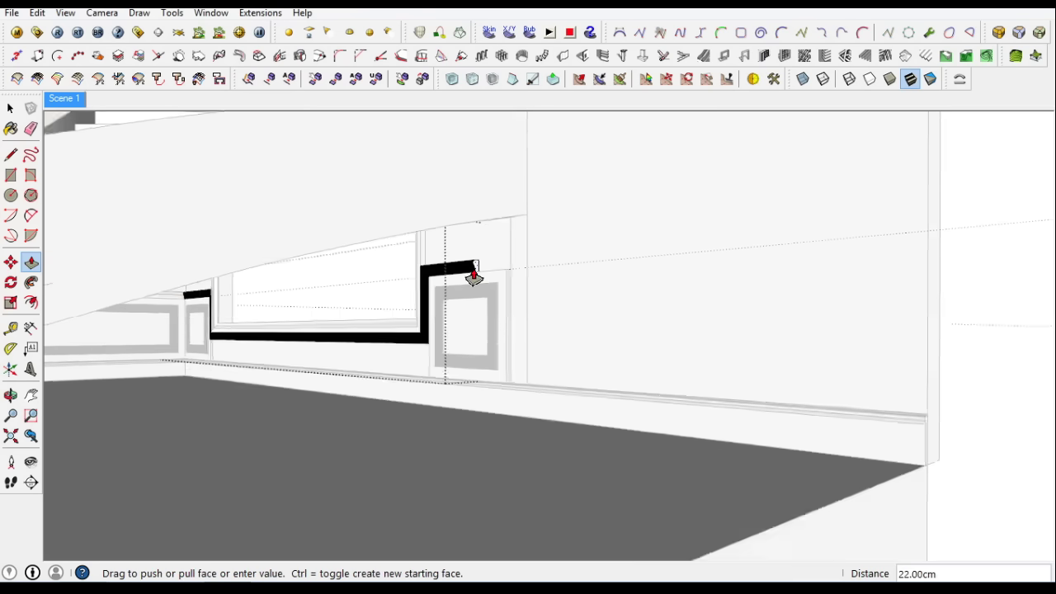
pyautogui.click(474, 278)
pyautogui.scroll(-3, 806, 193)
pyautogui.press('space')
pyautogui.scroll(3, 559, 433)
# Shift the square frame's edge by 2 cm
pyautogui.click(519, 396)
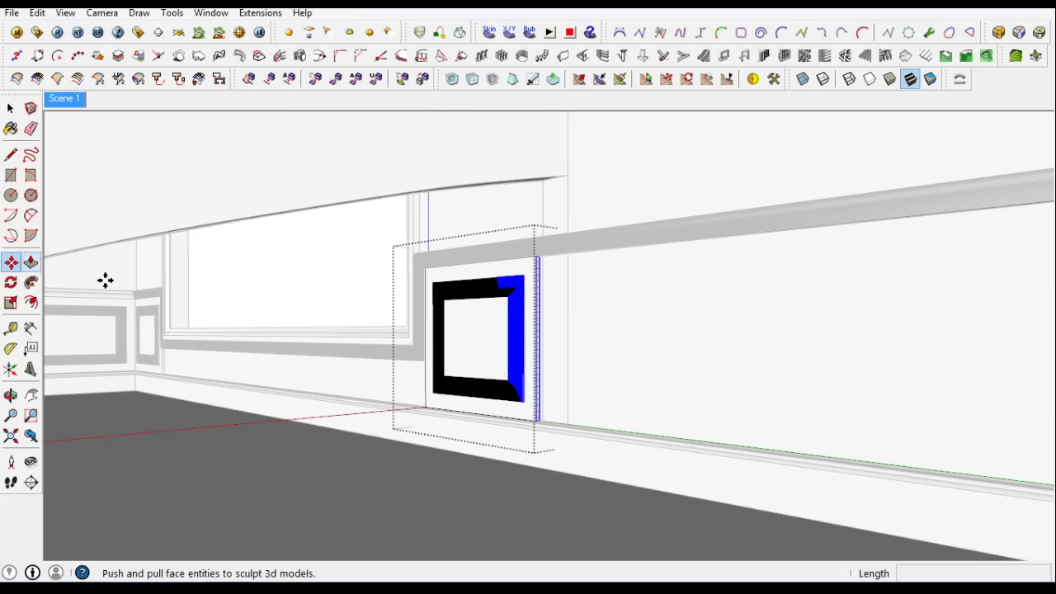
pyautogui.scroll(3, 521, 413)
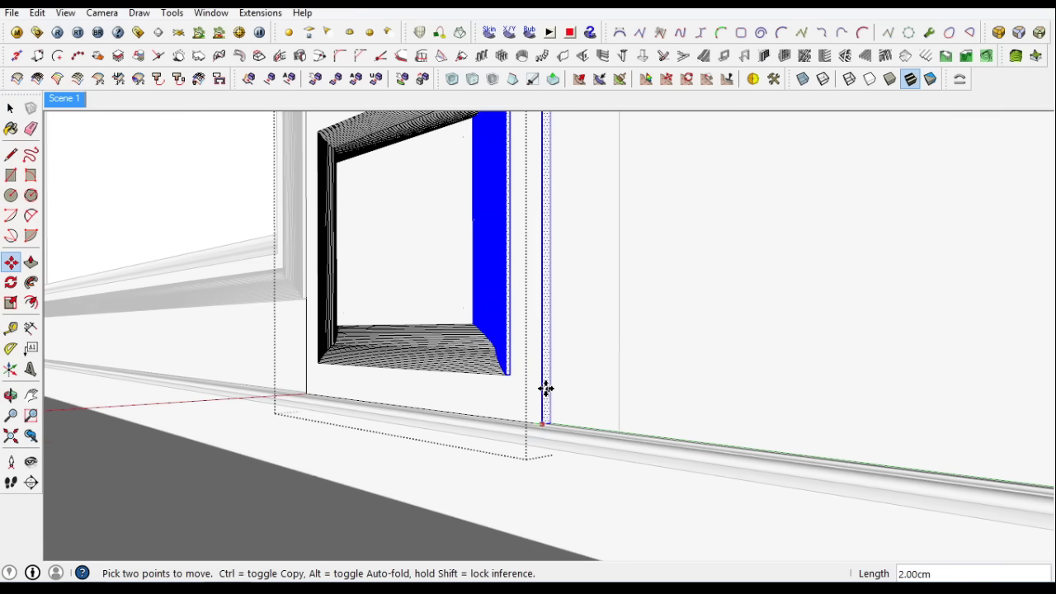
pyautogui.click(546, 389)
pyautogui.scroll(-3, 504, 443)
pyautogui.click(11, 108)
pyautogui.moveTo(561, 392); pyautogui.dragTo(498, 389, button='middle')
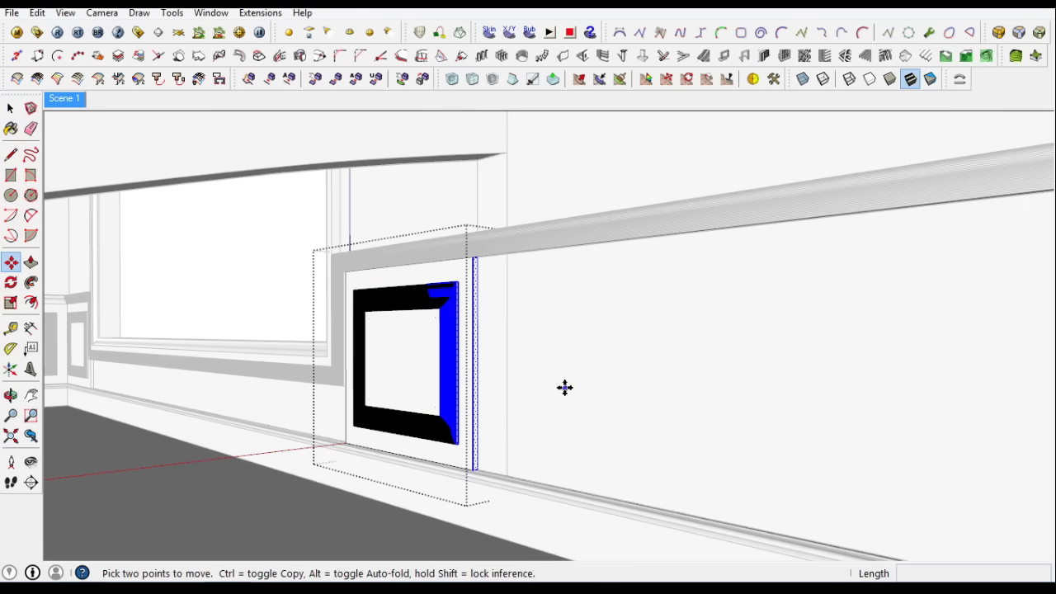
pyautogui.moveTo(564, 388); pyautogui.dragTo(480, 434, button='middle')
pyautogui.scroll(-3, 539, 455)
pyautogui.moveTo(599, 467); pyautogui.dragTo(688, 342, button='middle')
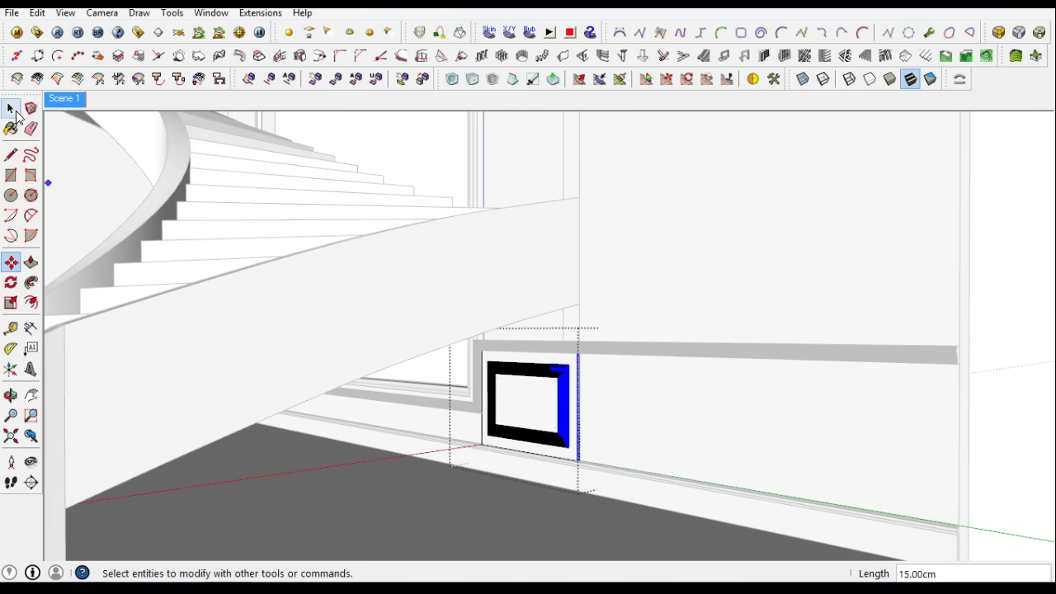
pyautogui.scroll(3, 528, 404)
pyautogui.scroll(5, 354, 448)
# Copy the frame beside the black frame and widen the copy into a long rectangular frame
pyautogui.press('ctrl')
pyautogui.click(367, 410)
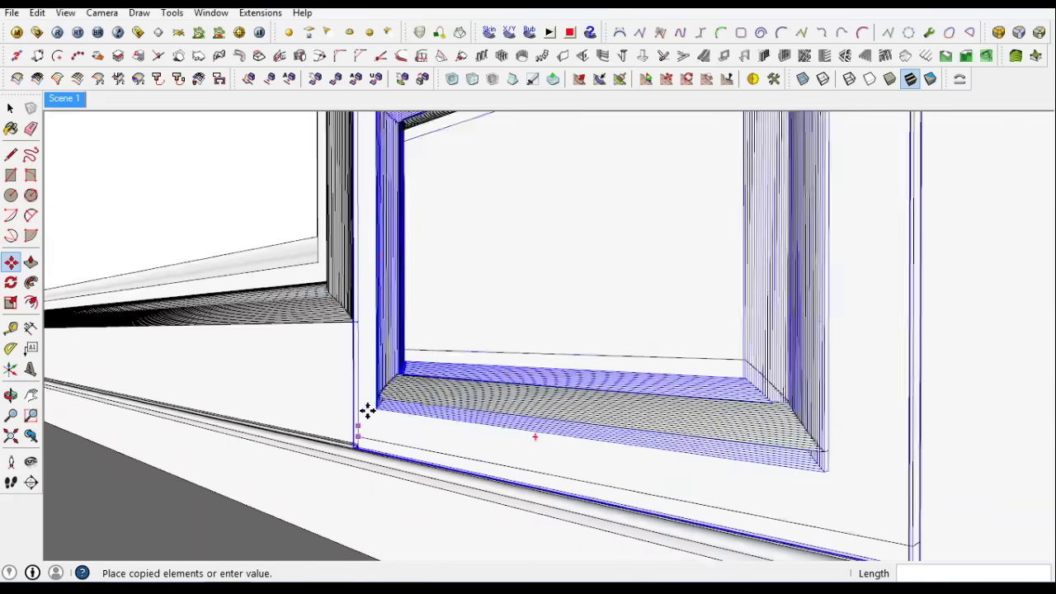
pyautogui.scroll(-3, 700, 488)
pyautogui.scroll(-3, 451, 431)
pyautogui.click(451, 431)
pyautogui.moveTo(451, 432); pyautogui.dragTo(672, 427, button='middle')
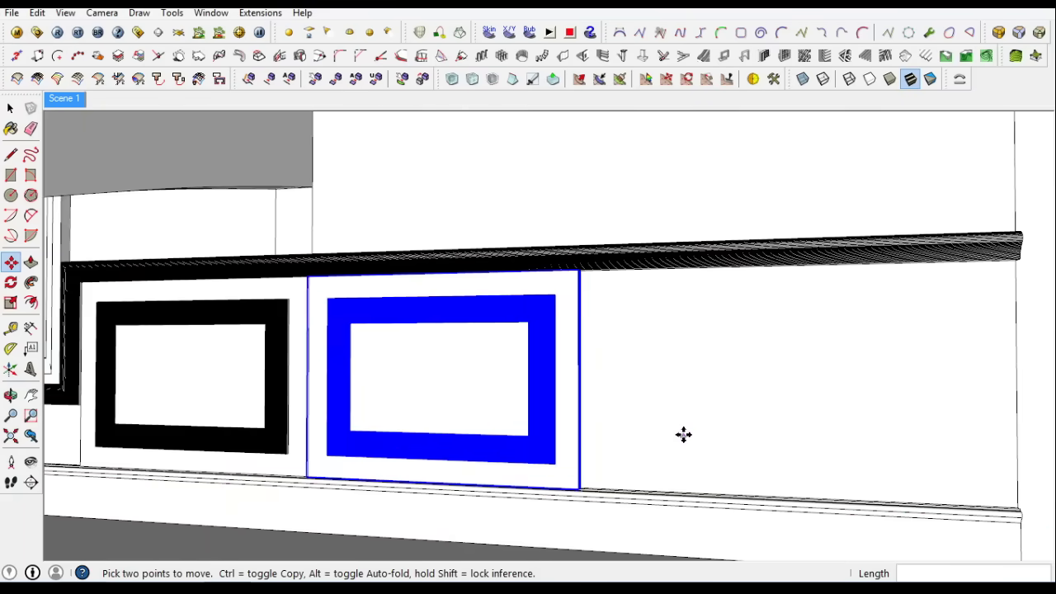
pyautogui.doubleClick(490, 309)
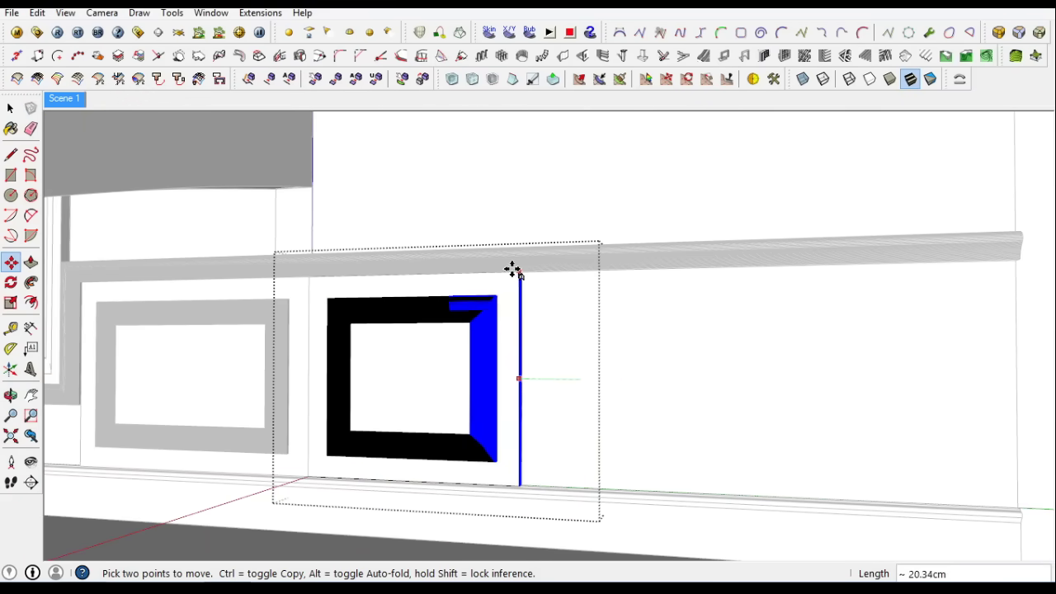
pyautogui.scroll(-1, 520, 270)
pyautogui.scroll(-3, 922, 259)
pyautogui.press('space')
pyautogui.click(65, 99)
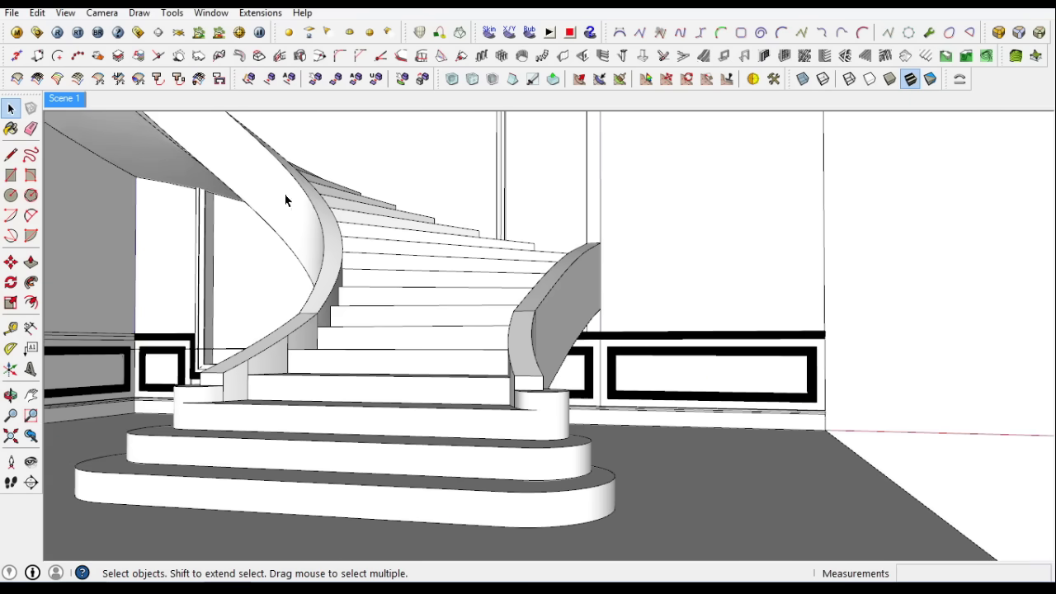
# Draw a thin band rectangle under the window, pull it out, and offset a 1cm inset border
pyautogui.scroll(3, 476, 397)
pyautogui.press('r')
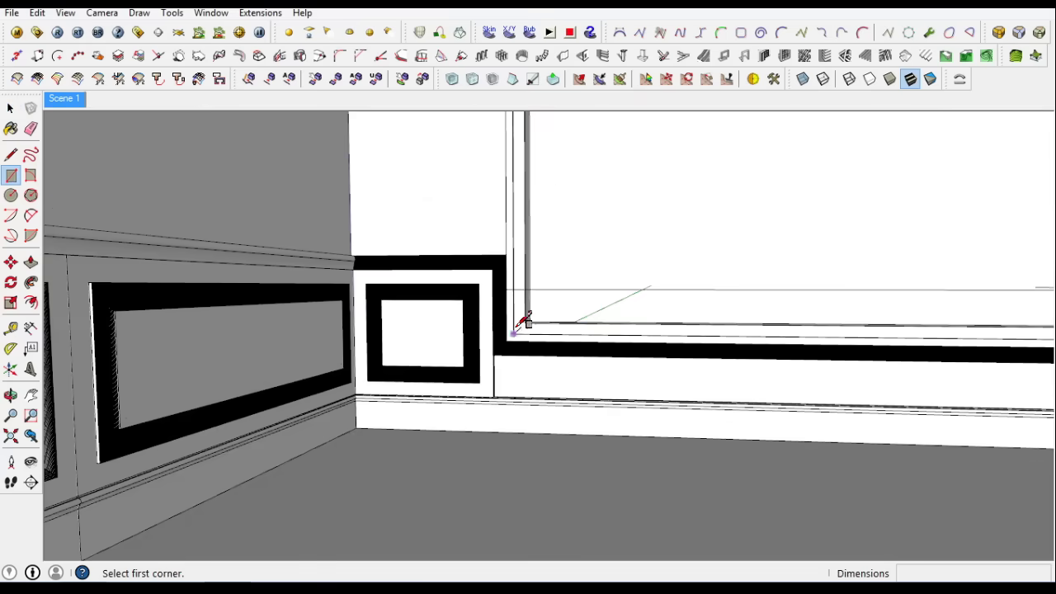
pyautogui.scroll(3, 311, 413)
pyautogui.press('o')
pyautogui.moveTo(565, 306); pyautogui.dragTo(207, 306)
pyautogui.press('r')
pyautogui.press('p')
pyautogui.click(278, 306)
pyautogui.moveTo(278, 306)
pyautogui.mouseDown(button='middle')
pyautogui.moveTo(448, 349)
pyautogui.moveTo(640, 353)
pyautogui.moveTo(767, 377)
pyautogui.mouseUp(button='middle')
pyautogui.moveTo(864, 391)
pyautogui.mouseDown(button='middle')
pyautogui.moveTo(856, 335)
pyautogui.moveTo(248, 343)
pyautogui.mouseUp(button='middle')
pyautogui.press('f')
pyautogui.click(249, 343)
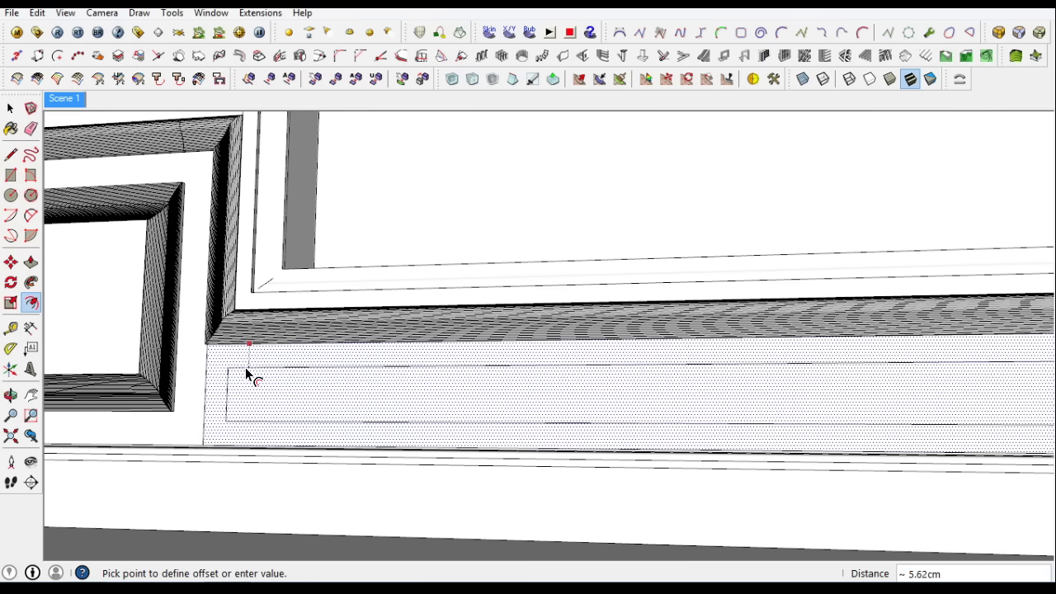
pyautogui.click(245, 373)
# Make the new band panel a group
pyautogui.press('p')
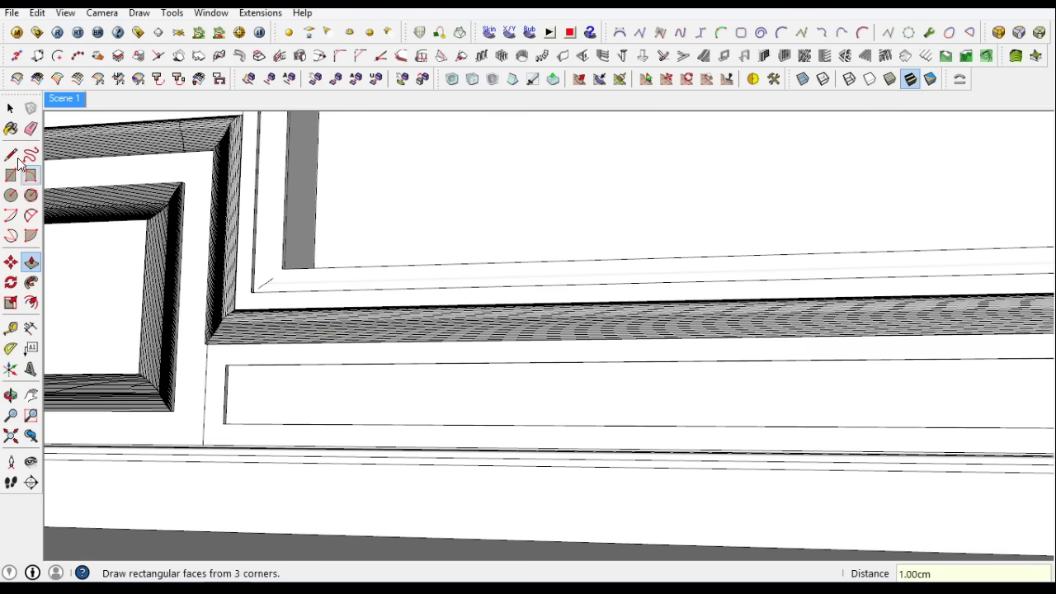
pyautogui.press('space')
pyautogui.click(299, 375)
pyautogui.rightClick(300, 375)
pyautogui.click(349, 308)
# Copy the grouped panel beside the original and open Soften Edges for the left panel
pyautogui.press('m')
pyautogui.moveTo(207, 366); pyautogui.dragTo(338, 447, button='middle')
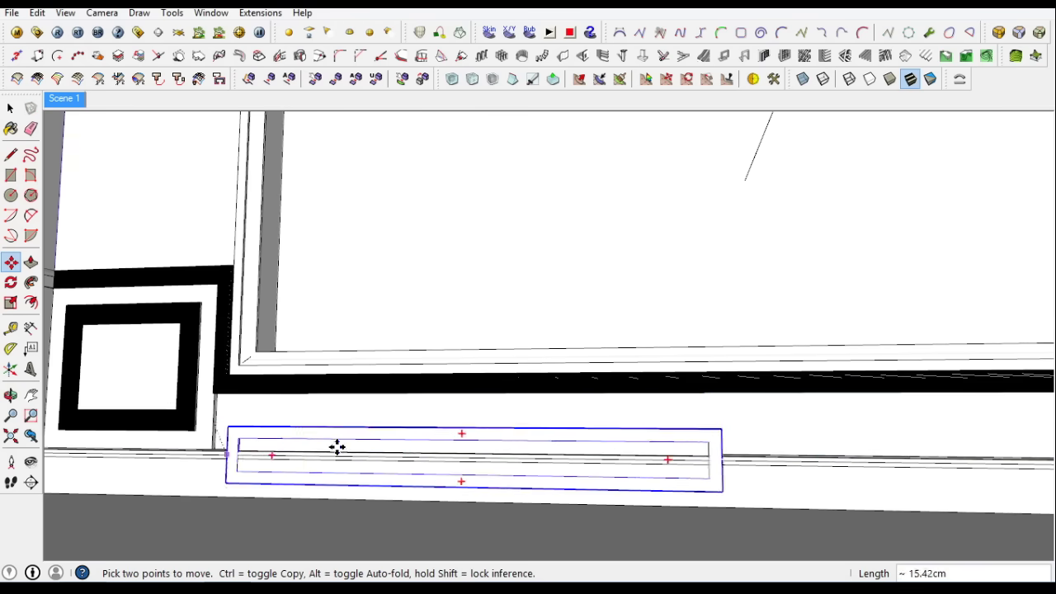
pyautogui.click(698, 422)
pyautogui.moveTo(698, 422); pyautogui.dragTo(553, 448, button='middle')
pyautogui.press('space')
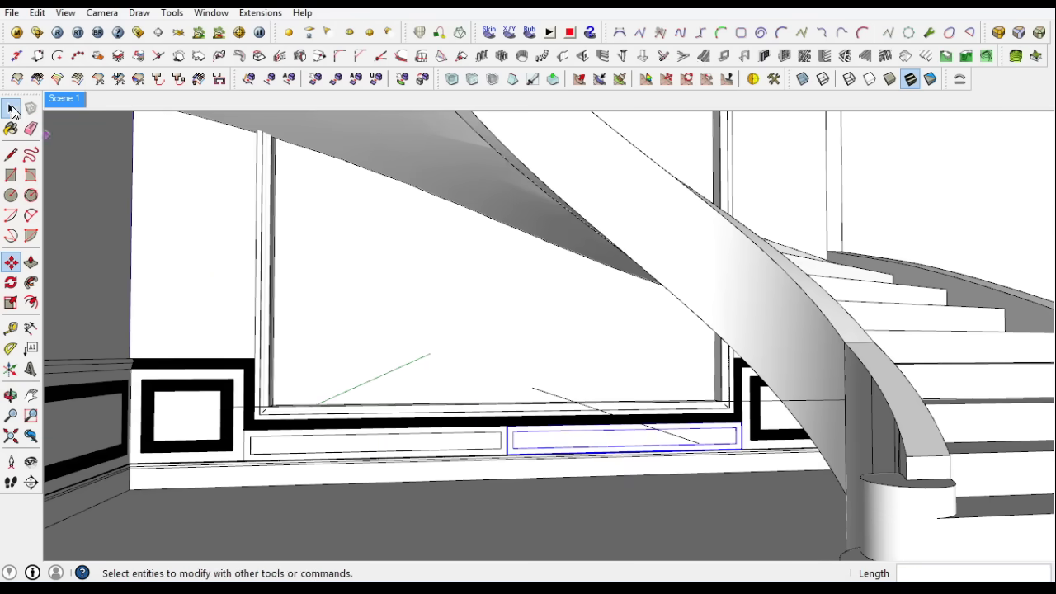
pyautogui.scroll(-3, 547, 464)
pyautogui.scroll(4, 242, 448)
pyautogui.rightClick(241, 448)
pyautogui.click(256, 251)
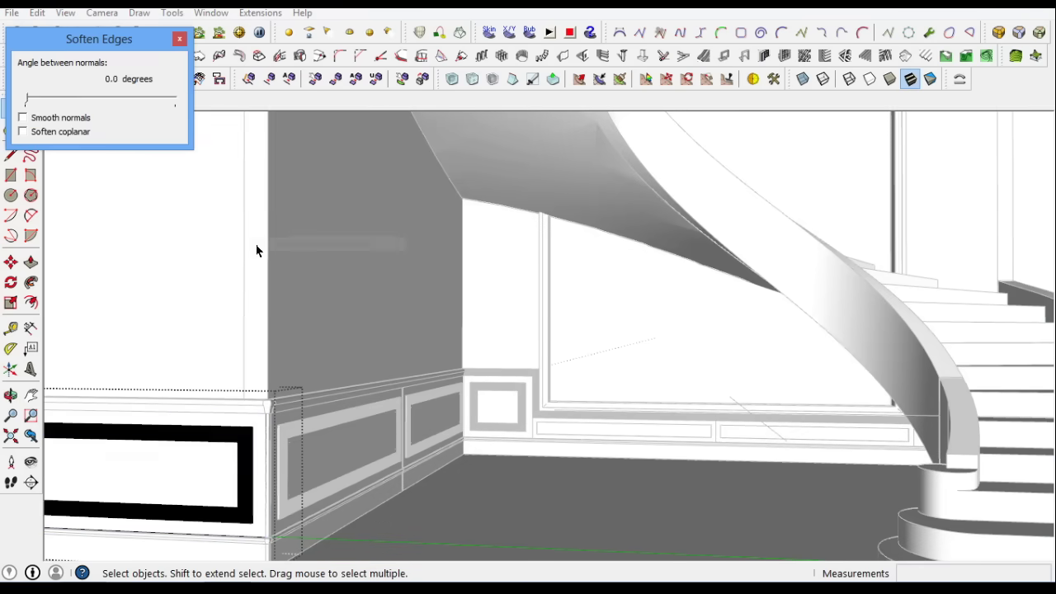
# Select the wainscot panels and the L-shaped chair rail and soften the rail's edges
pyautogui.click(179, 39)
pyautogui.rightClick(342, 437)
pyautogui.click(432, 412)
pyautogui.rightClick(432, 413)
pyautogui.click(491, 236)
pyautogui.click(532, 374)
pyautogui.rightClick(538, 361)
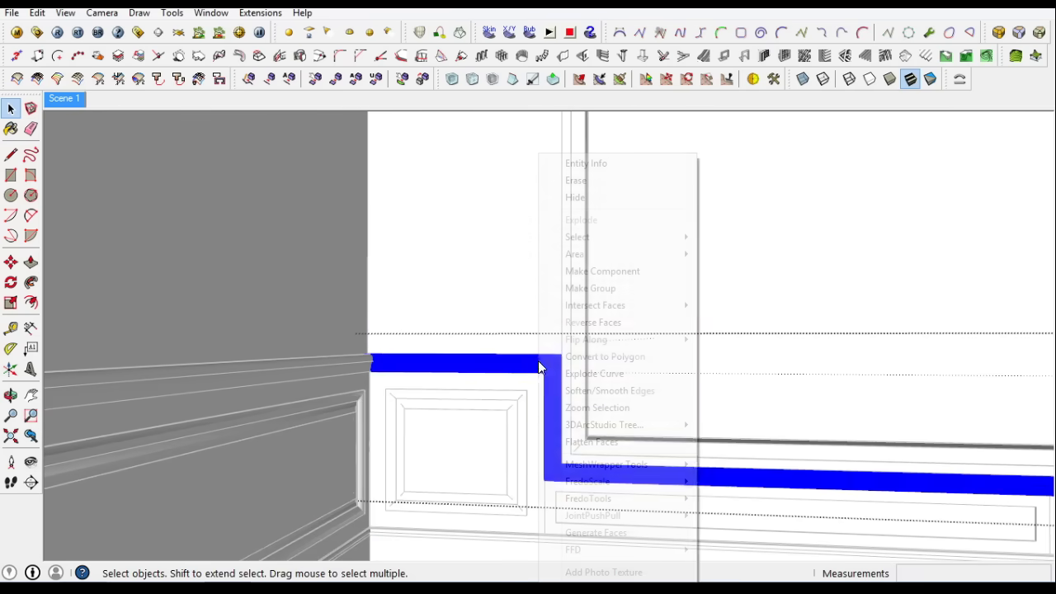
pyautogui.click(569, 402)
# Soften the edges of the right wall panel
pyautogui.scroll(3, 537, 342)
pyautogui.click(547, 415)
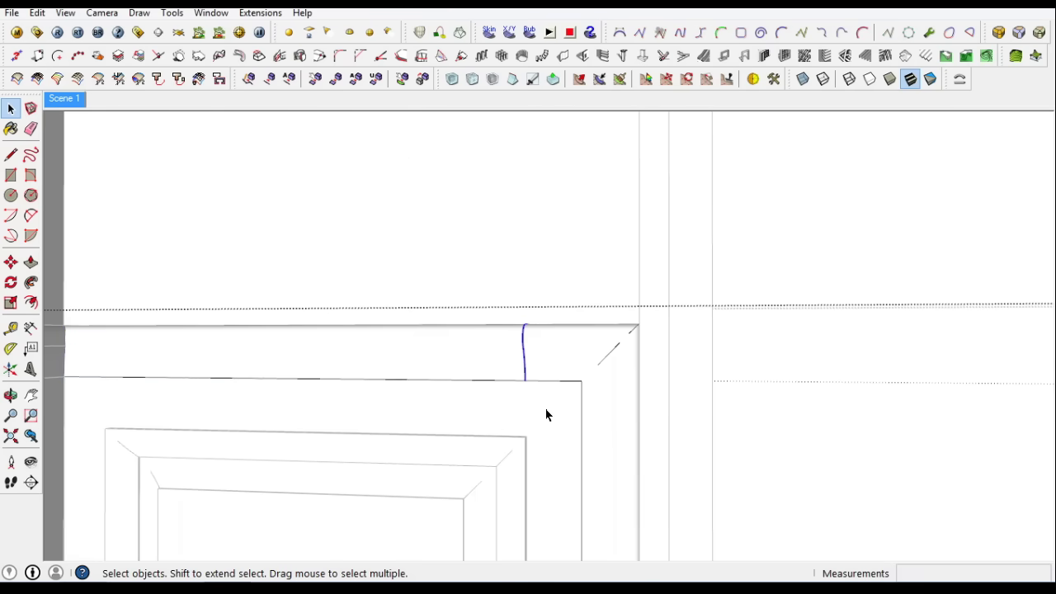
pyautogui.scroll(-10, 439, 391)
pyautogui.scroll(-5, 731, 419)
pyautogui.click(791, 423)
pyautogui.rightClick(790, 422)
pyautogui.click(907, 214)
pyautogui.click(523, 424)
pyautogui.scroll(3, 546, 445)
pyautogui.scroll(3, 422, 336)
# Draw lines closing a tall face on the narrow wall beside the window
pyautogui.press('l')
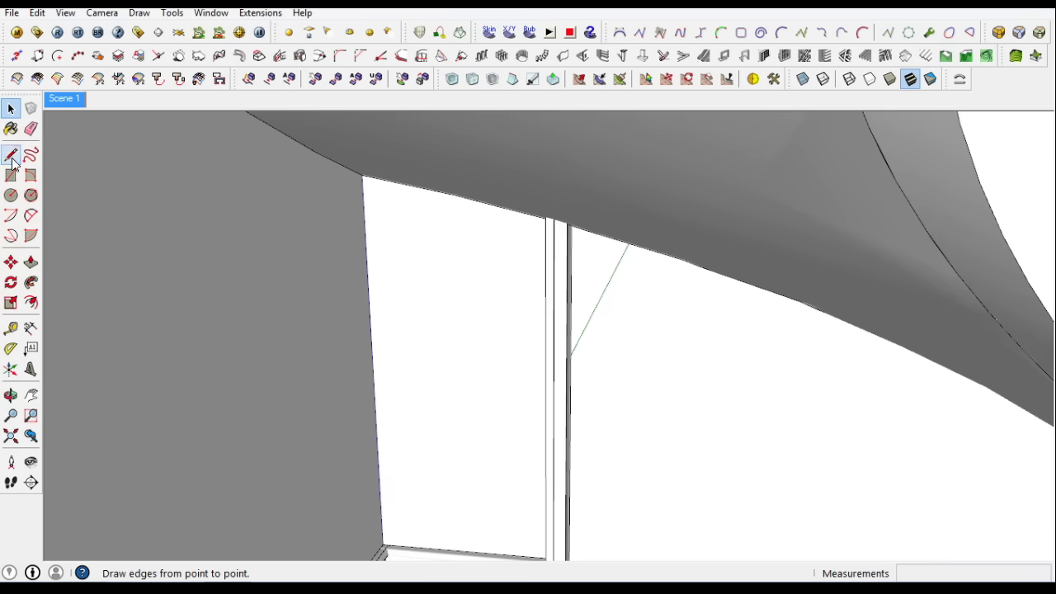
pyautogui.scroll(3, 383, 162)
pyautogui.moveTo(540, 234); pyautogui.dragTo(766, 295, button='middle')
pyautogui.scroll(-2, 618, 217)
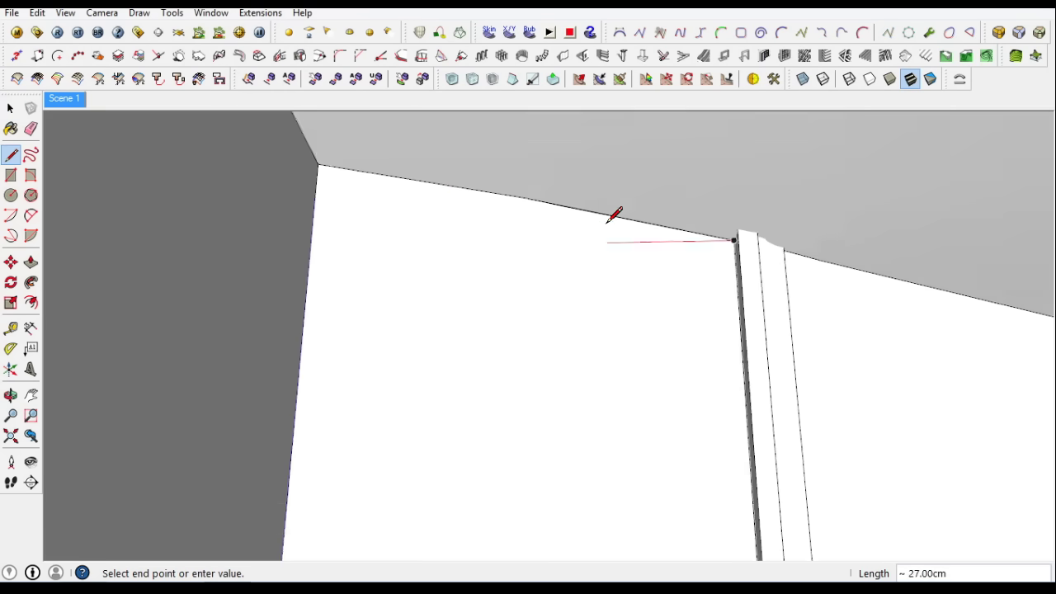
pyautogui.scroll(-3, 594, 401)
pyautogui.scroll(4, 733, 476)
pyautogui.scroll(-2, 358, 474)
pyautogui.scroll(-2, 354, 495)
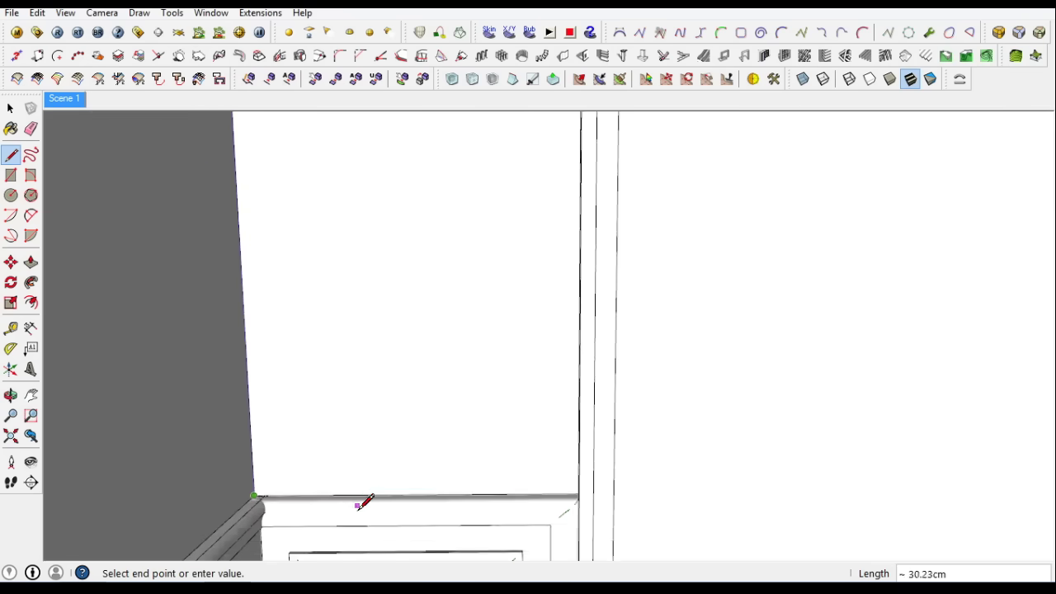
pyautogui.moveTo(354, 495); pyautogui.dragTo(323, 157, button='middle')
pyautogui.click(318, 152)
pyautogui.click(391, 294)
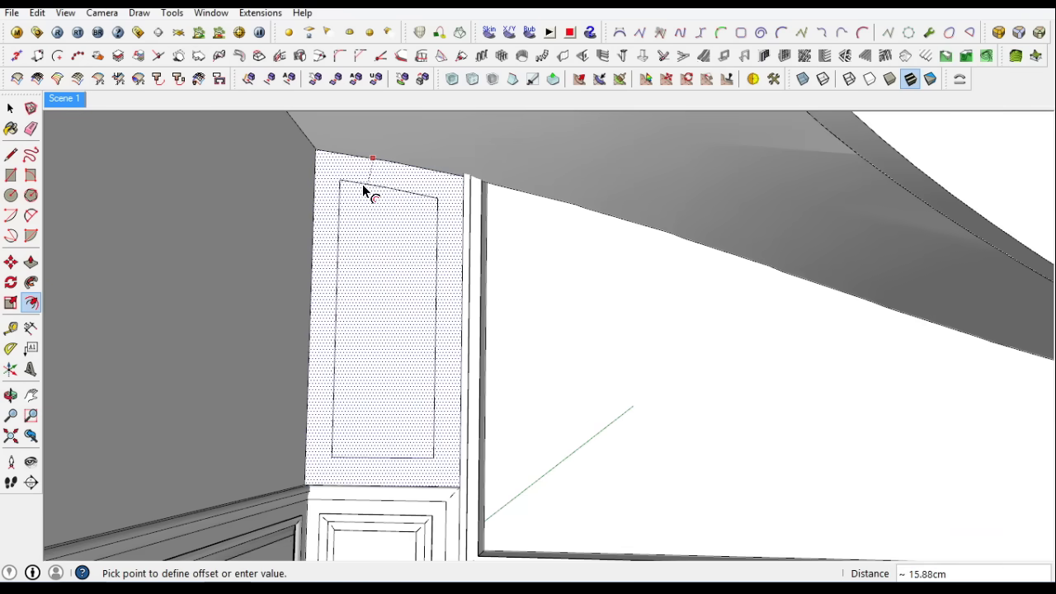
pyautogui.press('Escape')
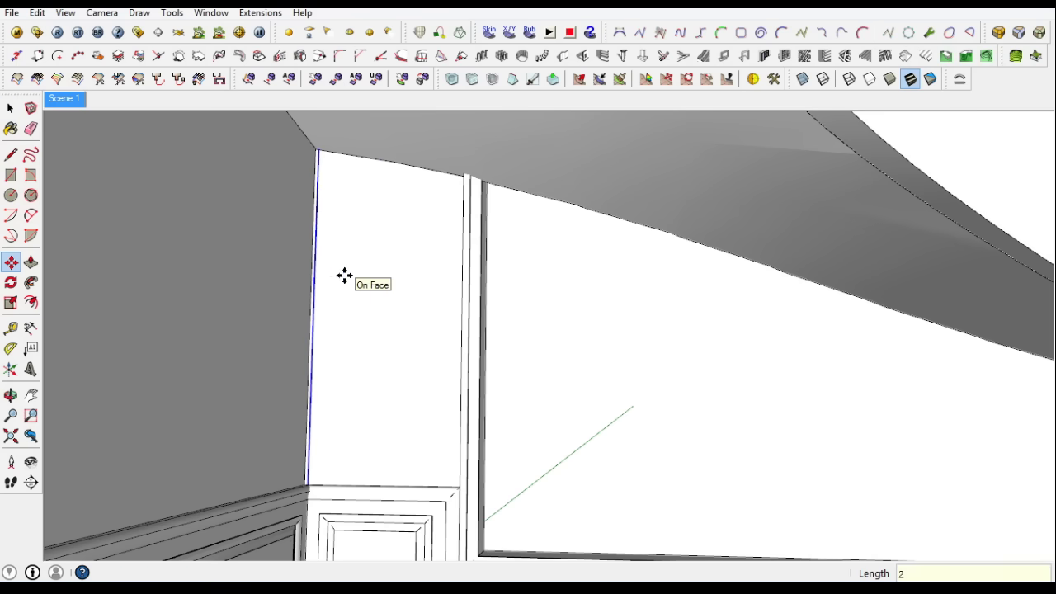
# Recess the inner panel face 3cm and push the edge face in 1cm
pyautogui.press('p')
pyautogui.scroll(2, 365, 205)
pyautogui.scroll(2, 361, 200)
pyautogui.click(360, 200)
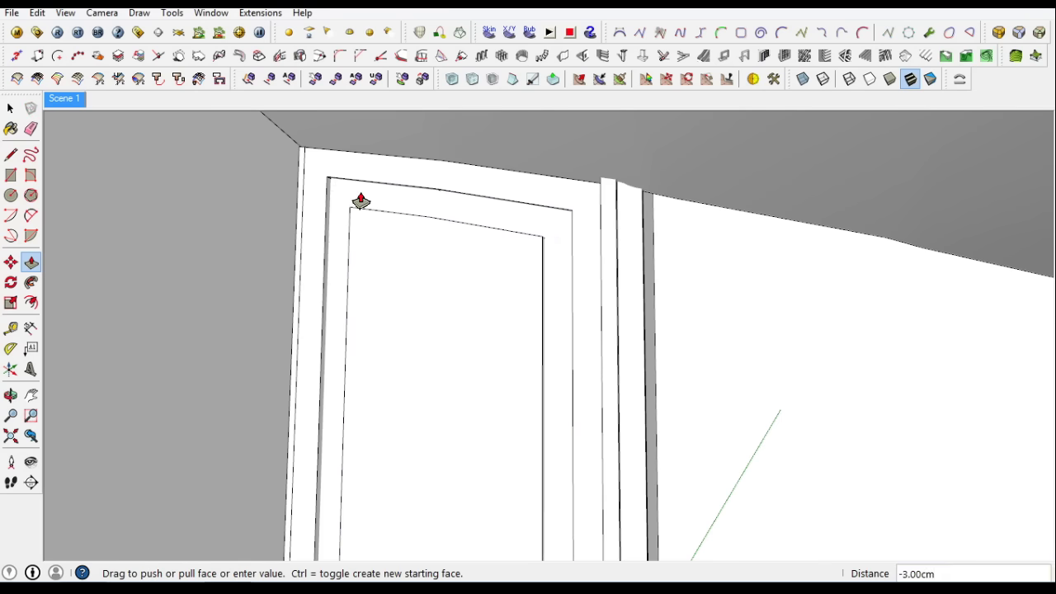
pyautogui.press('space')
pyautogui.click(330, 174)
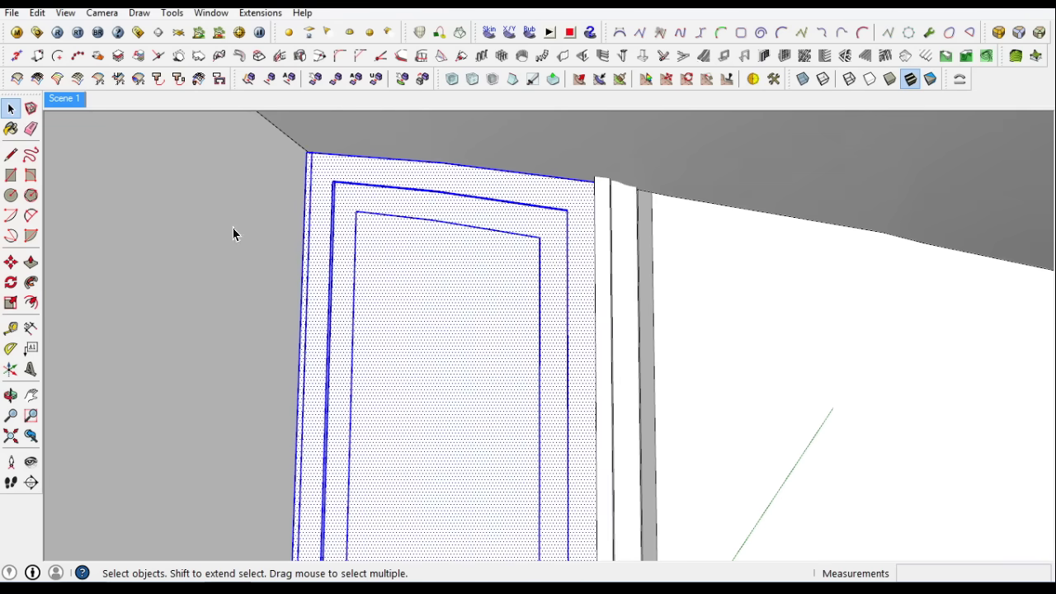
pyautogui.press('p')
pyautogui.scroll(2, 286, 173)
pyautogui.click(285, 177)
# Select the new tall recessed panel and bring up its context menu
pyautogui.click(12, 115)
pyautogui.scroll(-3, 405, 193)
pyautogui.moveTo(405, 193)
pyautogui.mouseDown(button='middle')
pyautogui.moveTo(516, 370)
pyautogui.moveTo(415, 233)
pyautogui.mouseUp(button='middle')
pyautogui.click(415, 234)
pyautogui.rightClick(414, 233)
pyautogui.press('Escape')
pyautogui.scroll(-3, 405, 299)
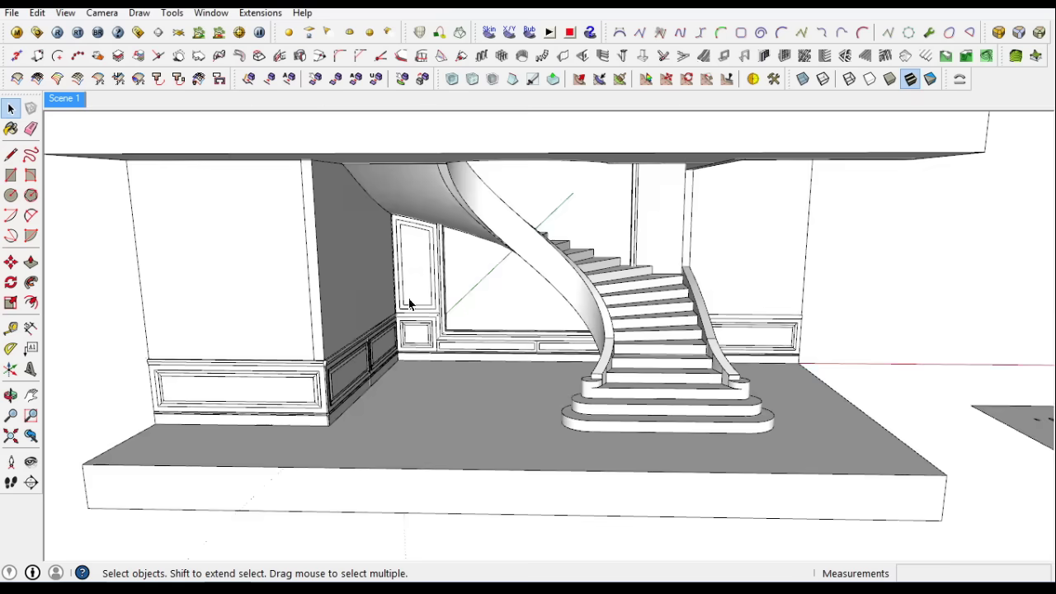
# Orbit and zoom to the wall panel near the molding profile
pyautogui.scroll(3, 754, 370)
pyautogui.scroll(3, 679, 335)
pyautogui.scroll(1, 683, 392)
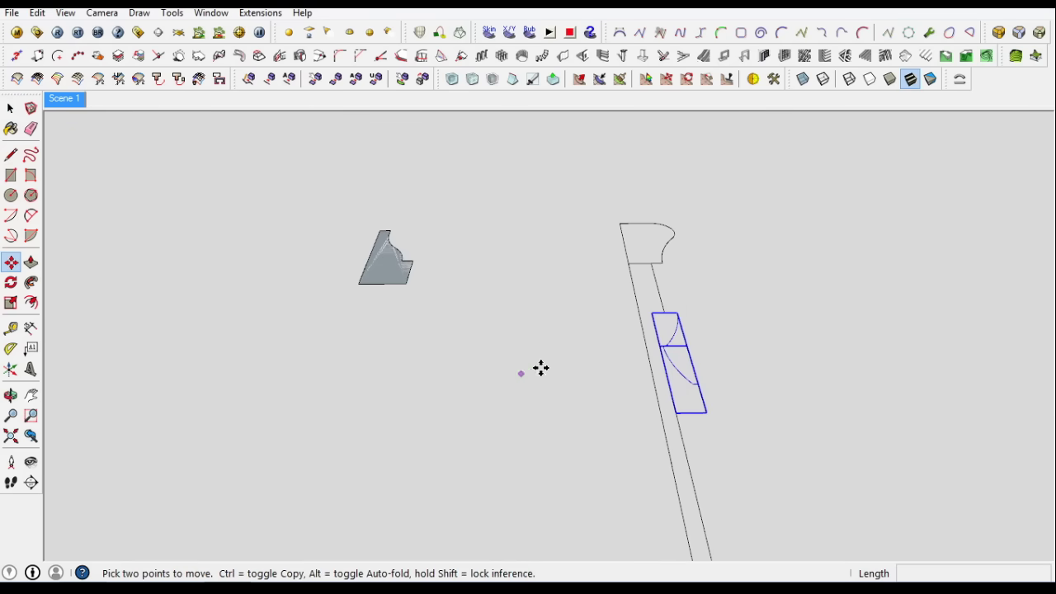
pyautogui.scroll(-3, 556, 342)
pyautogui.scroll(-3, 721, 349)
pyautogui.scroll(3, 219, 290)
pyautogui.moveTo(220, 290); pyautogui.dragTo(393, 467, button='middle')
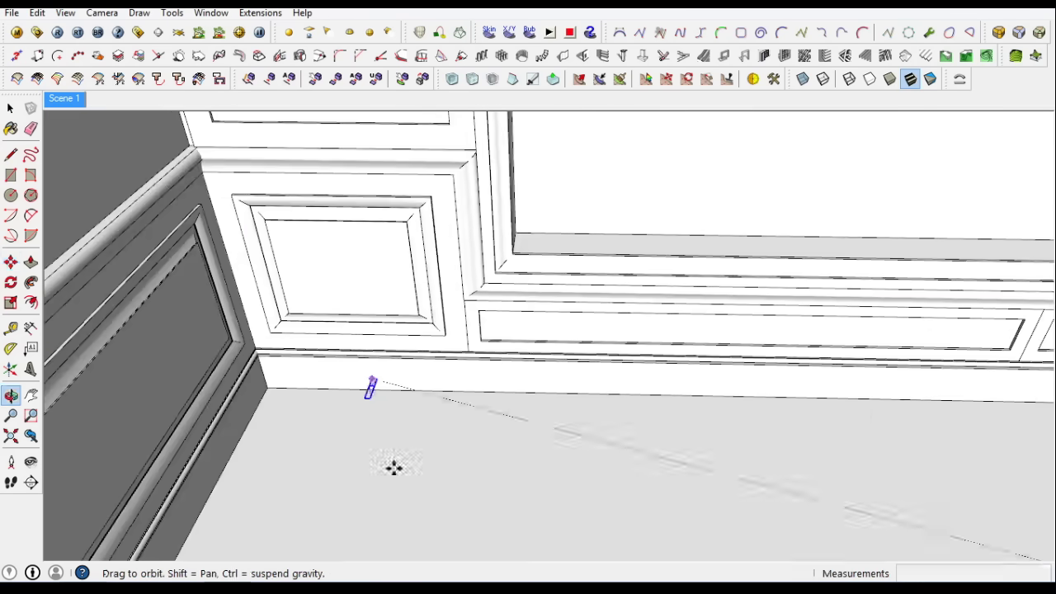
pyautogui.click(10, 282)
pyautogui.scroll(3, 396, 417)
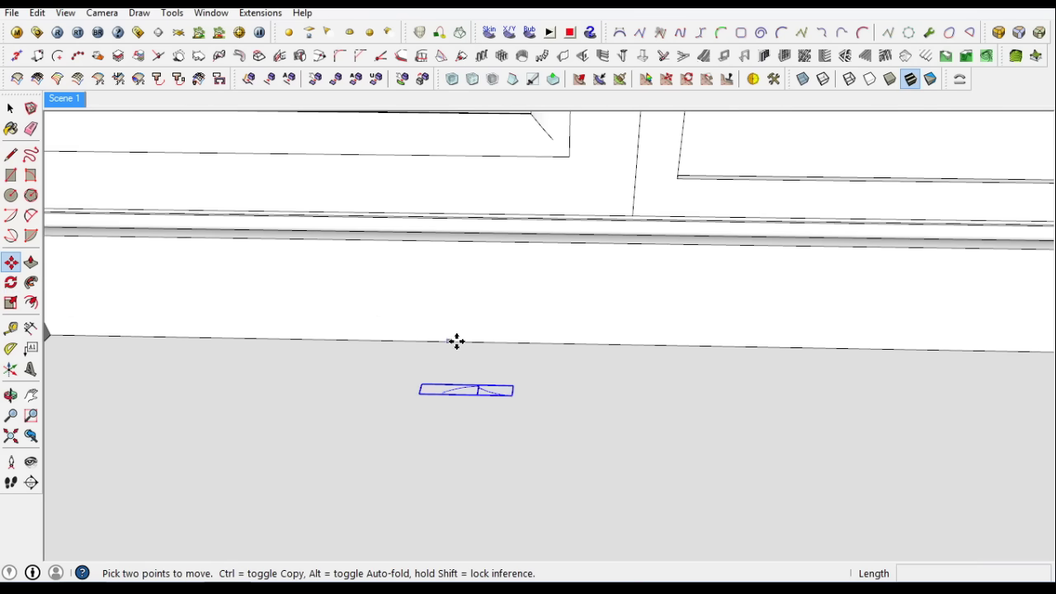
pyautogui.scroll(3, 495, 396)
pyautogui.scroll(-2, 565, 108)
pyautogui.moveTo(566, 109)
pyautogui.mouseDown(button='middle')
pyautogui.moveTo(613, 288)
pyautogui.moveTo(667, 259)
pyautogui.mouseUp(button='middle')
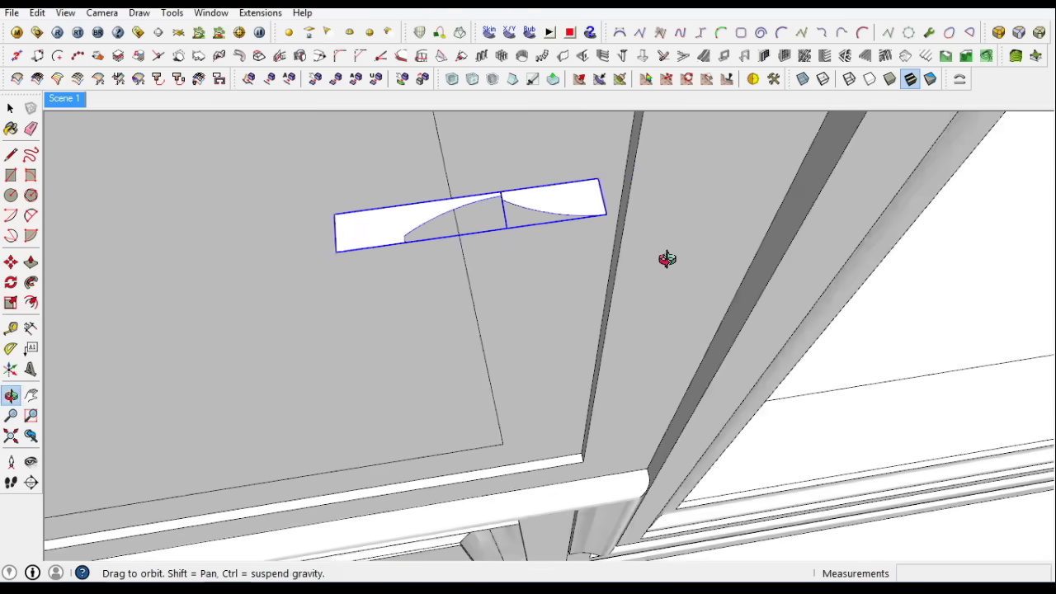
pyautogui.press('m')
pyautogui.press('space')
pyautogui.scroll(-2, 483, 266)
# Sweep the molding profile along the wall panel face with Follow Me
pyautogui.click(396, 259)
pyautogui.click(37, 12)
pyautogui.click(582, 188)
pyautogui.click(37, 12)
pyautogui.click(124, 193)
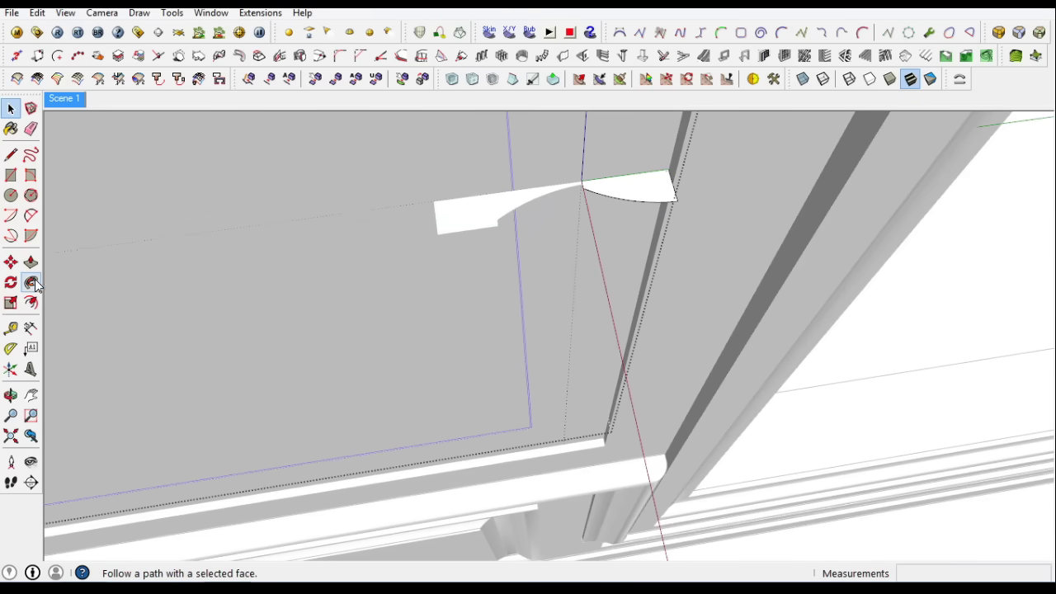
pyautogui.click(33, 282)
pyautogui.click(483, 221)
pyautogui.click(38, 12)
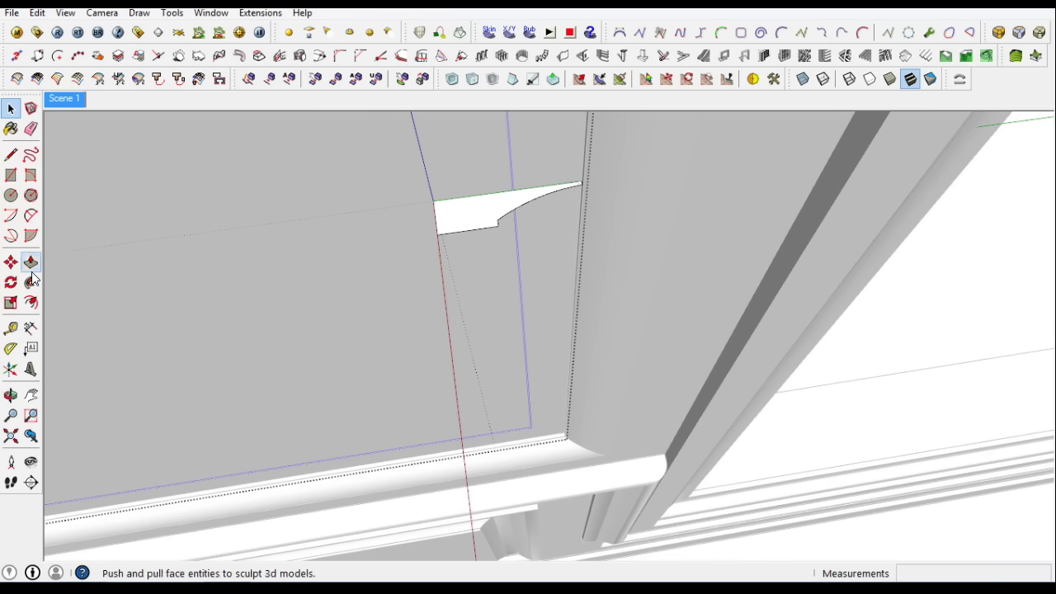
pyautogui.click(30, 282)
pyautogui.press('space')
# Orbit out to a wide view showing both floors of the staircase
pyautogui.press('l')
pyautogui.press('space')
pyautogui.moveTo(314, 272)
pyautogui.mouseDown(button='middle')
pyautogui.moveTo(566, 247)
pyautogui.moveTo(577, 512)
pyautogui.moveTo(546, 252)
pyautogui.mouseUp(button='middle')
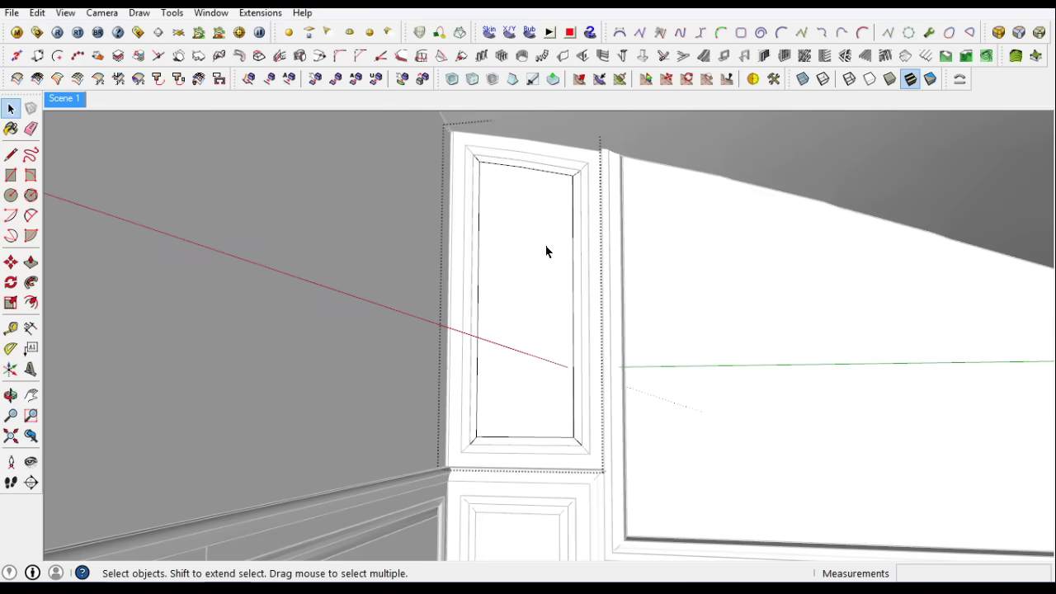
pyautogui.scroll(-5, 511, 330)
pyautogui.moveTo(471, 393)
pyautogui.mouseDown(button='middle')
pyautogui.moveTo(534, 370)
pyautogui.moveTo(484, 483)
pyautogui.mouseUp(button='middle')
pyautogui.scroll(2, 749, 458)
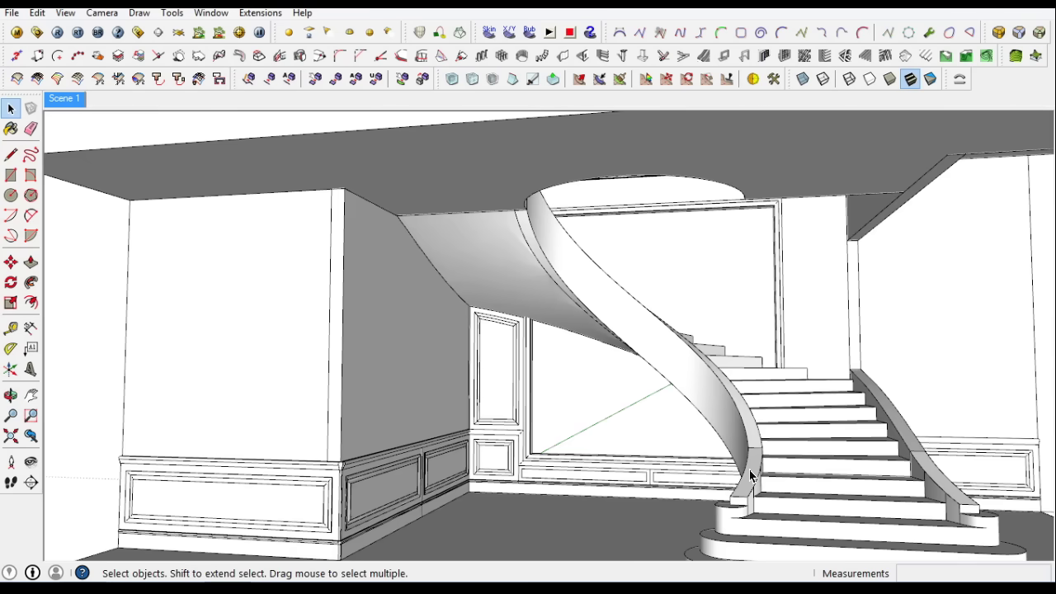
pyautogui.scroll(-3, 750, 458)
pyautogui.moveTo(792, 384)
pyautogui.mouseDown(button='middle')
pyautogui.moveTo(709, 448)
pyautogui.moveTo(785, 431)
pyautogui.moveTo(481, 402)
pyautogui.mouseUp(button='middle')
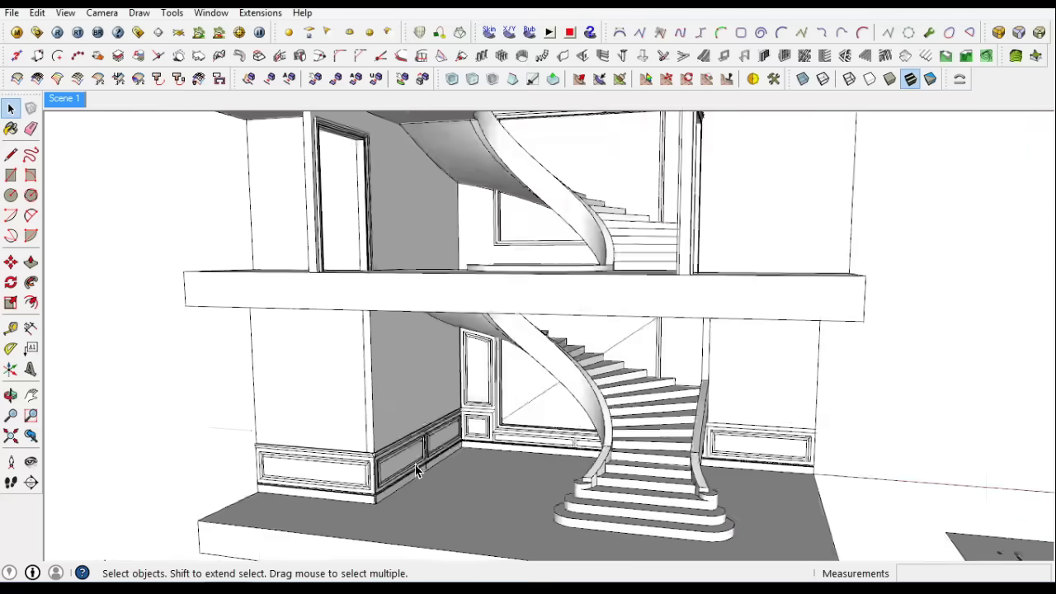
pyautogui.scroll(5, 481, 402)
# Copy and paste the baseboard profile, then move the copy to the stair wall's foot
pyautogui.click(396, 488)
pyautogui.click(37, 12)
pyautogui.click(74, 31)
pyautogui.click(37, 13)
pyautogui.click(61, 47)
pyautogui.click(11, 261)
pyautogui.scroll(2, 366, 513)
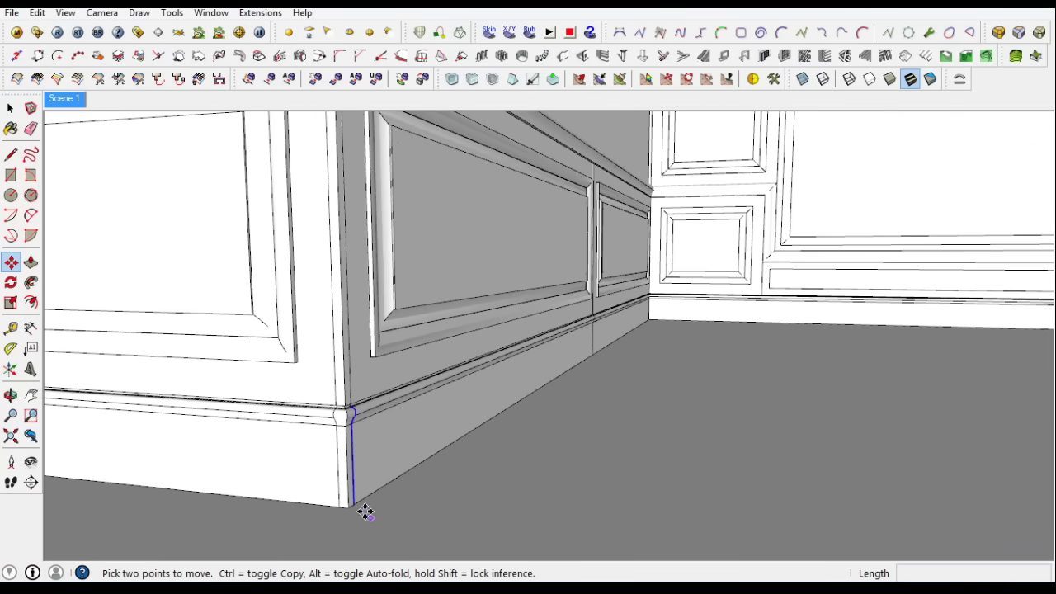
pyautogui.click(364, 511)
pyautogui.scroll(-3, 406, 547)
pyautogui.scroll(-3, 427, 255)
pyautogui.scroll(4, 457, 288)
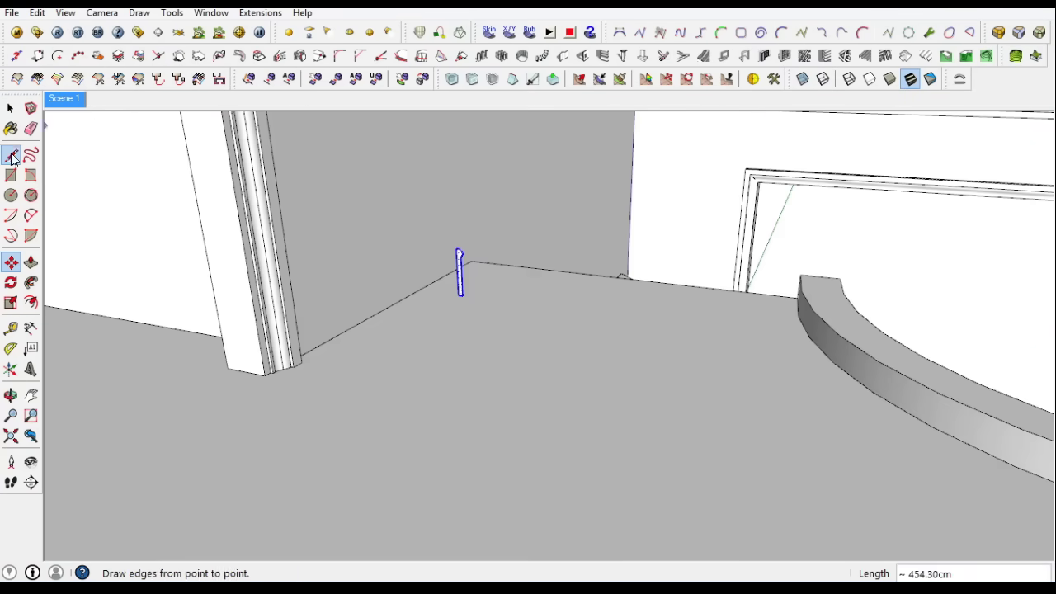
# Trace the baseboard profile at the stair wall corner, group it, and open the group
pyautogui.click(11, 157)
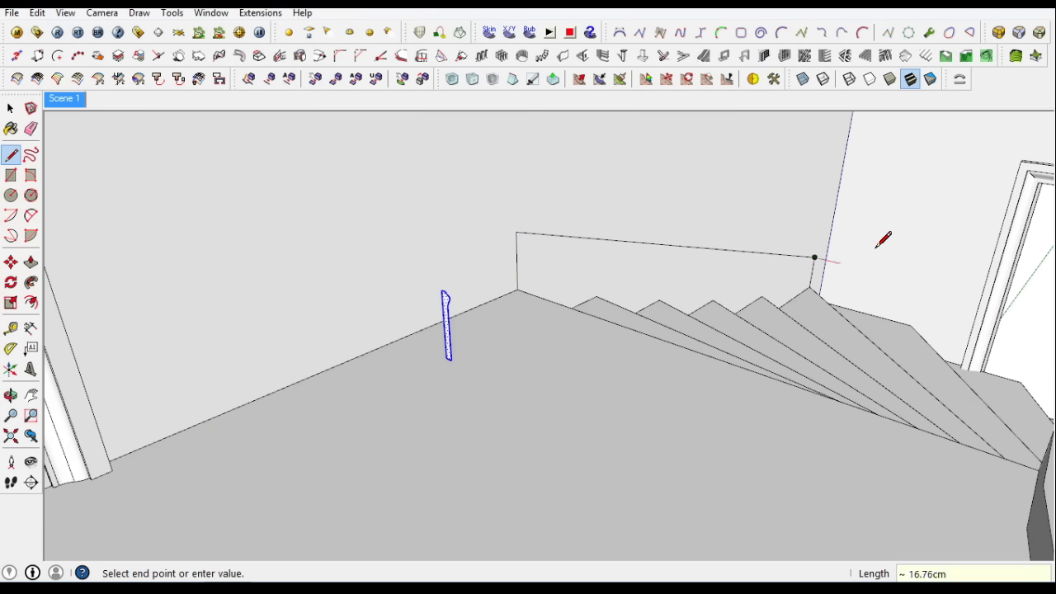
pyautogui.scroll(3, 877, 245)
pyautogui.press('Escape')
pyautogui.scroll(-2, 778, 259)
pyautogui.click(11, 155)
pyautogui.scroll(-3, 490, 242)
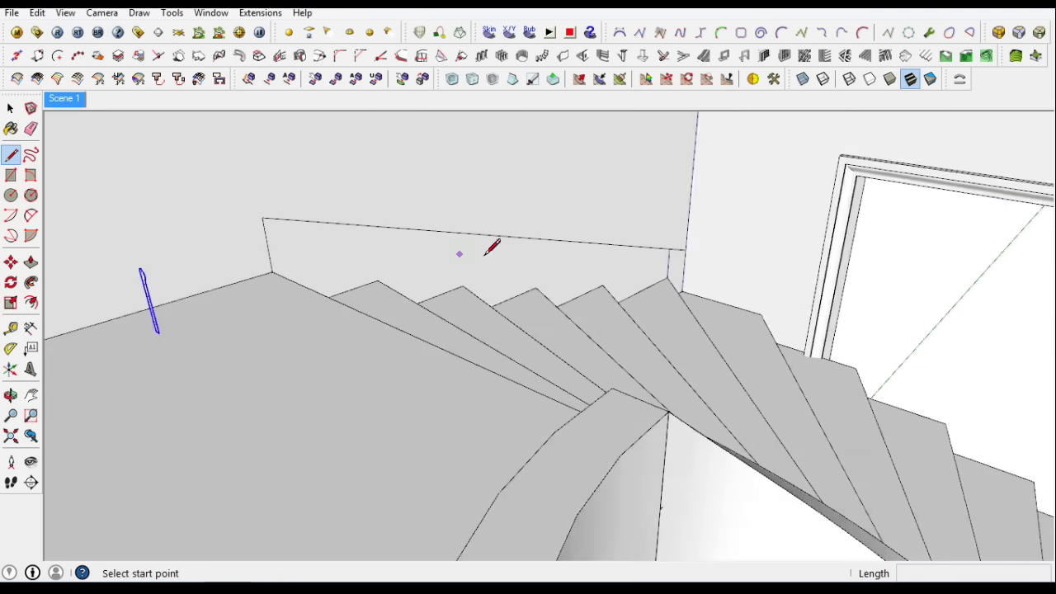
pyautogui.scroll(3, 636, 207)
pyautogui.scroll(-3, 401, 207)
pyautogui.scroll(3, 977, 409)
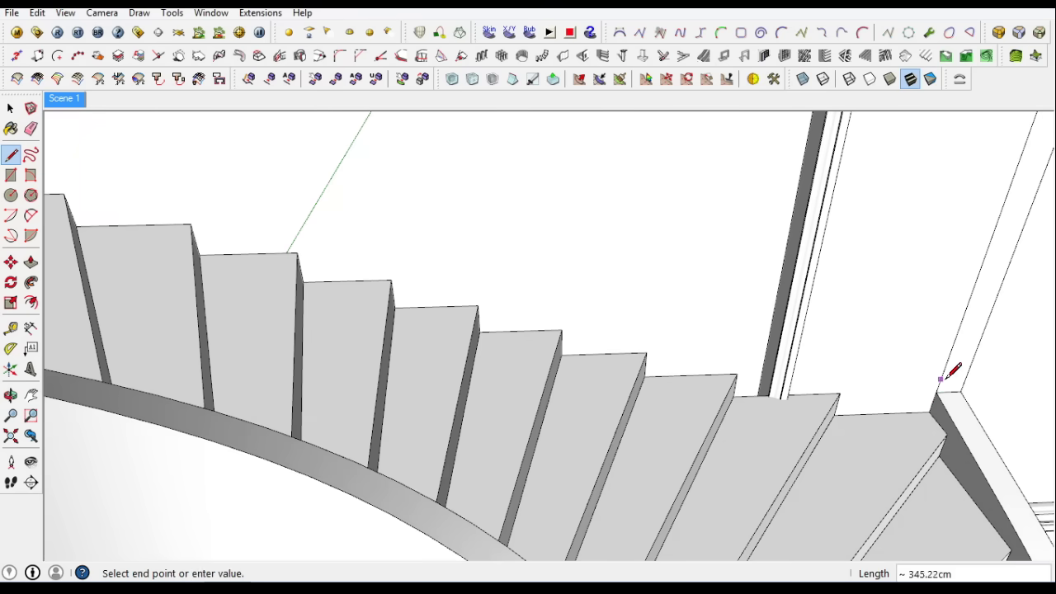
pyautogui.scroll(-3, 948, 375)
pyautogui.scroll(3, 407, 271)
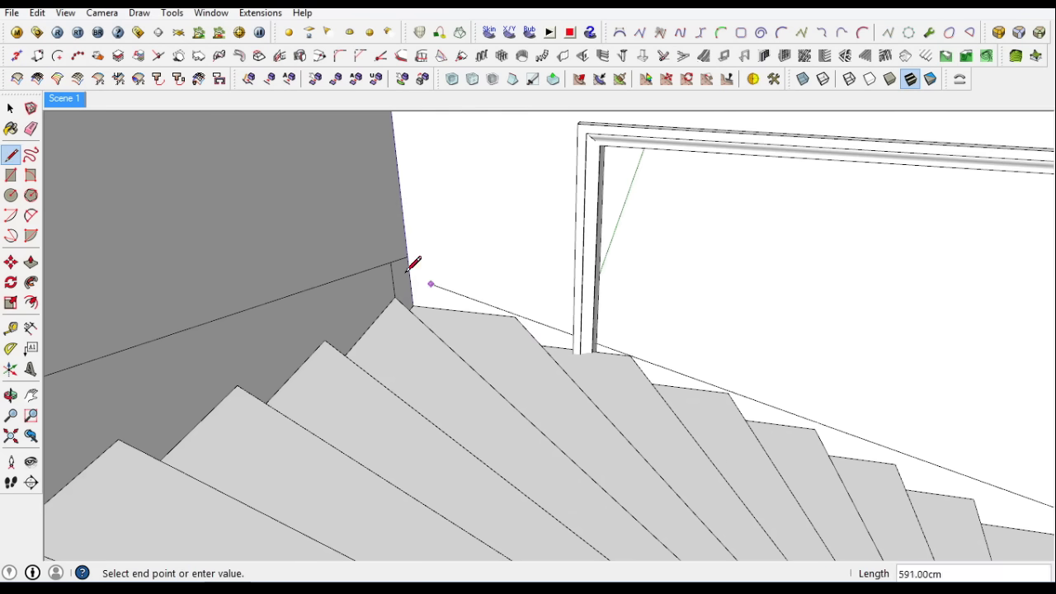
pyautogui.scroll(-2, 563, 204)
pyautogui.rightClick(225, 399)
pyautogui.click(283, 271)
pyautogui.doubleClick(223, 397)
# Push/Pull the profile face along the stair wall slope into a board
pyautogui.click(10, 264)
pyautogui.scroll(2, 254, 429)
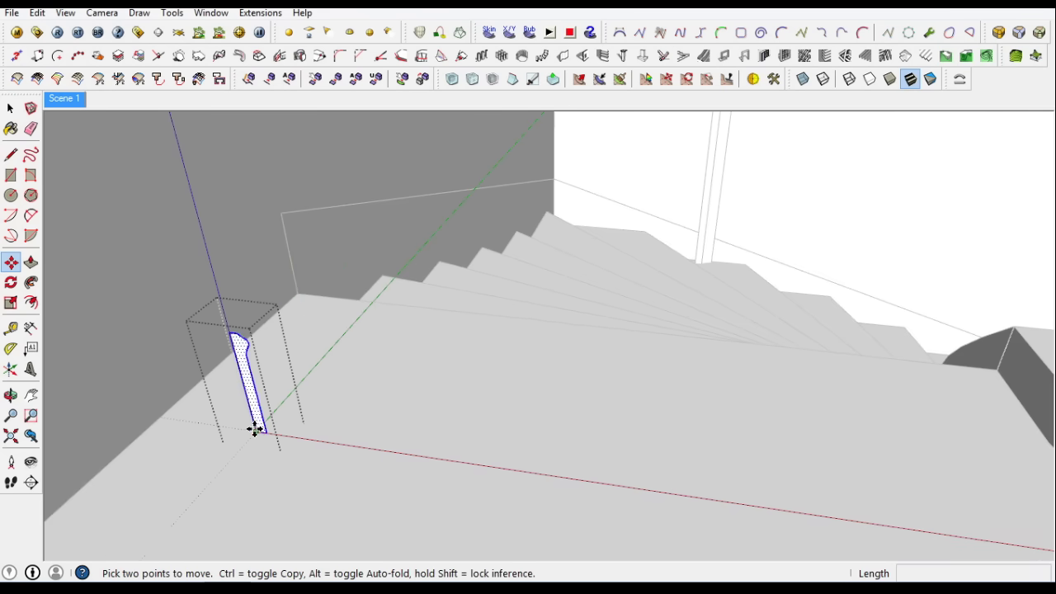
pyautogui.click(287, 247)
pyautogui.scroll(-3, 538, 220)
pyautogui.click(538, 220)
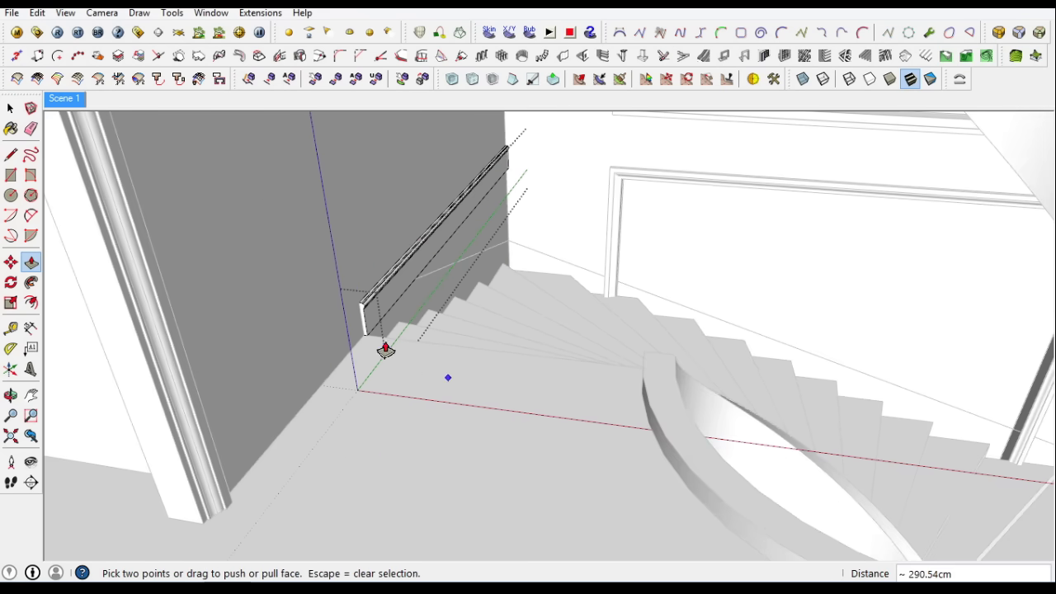
pyautogui.scroll(5, 512, 173)
pyautogui.press('space')
# Ctrl-copy the sloped board further along the stairs with Move
pyautogui.moveTo(514, 188)
pyautogui.mouseDown(button='middle')
pyautogui.moveTo(94, 412)
pyautogui.moveTo(224, 216)
pyautogui.mouseUp(button='middle')
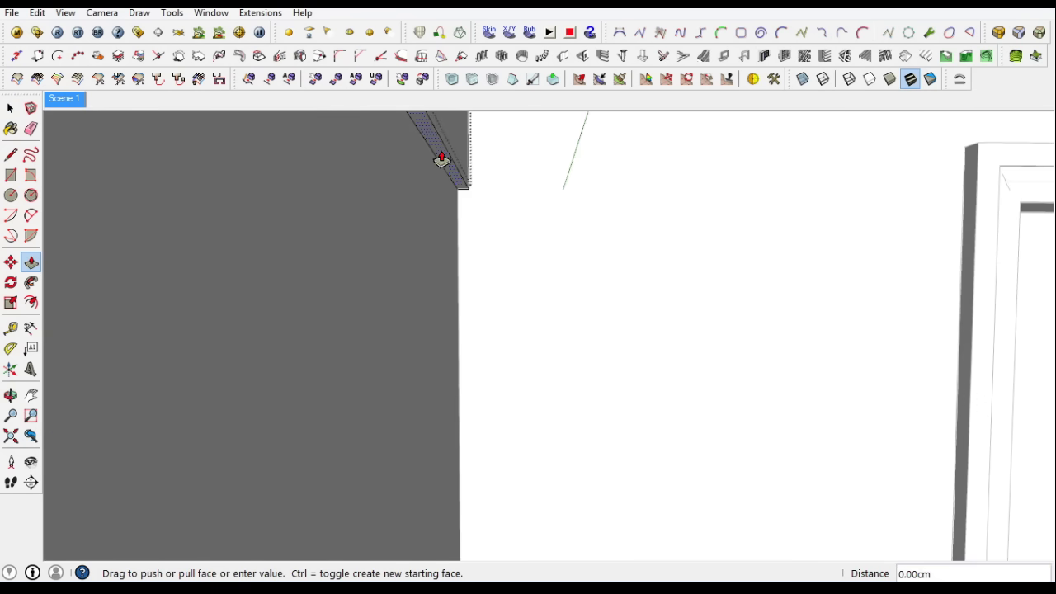
pyautogui.click(11, 108)
pyautogui.scroll(-3, 417, 353)
pyautogui.scroll(-3, 371, 283)
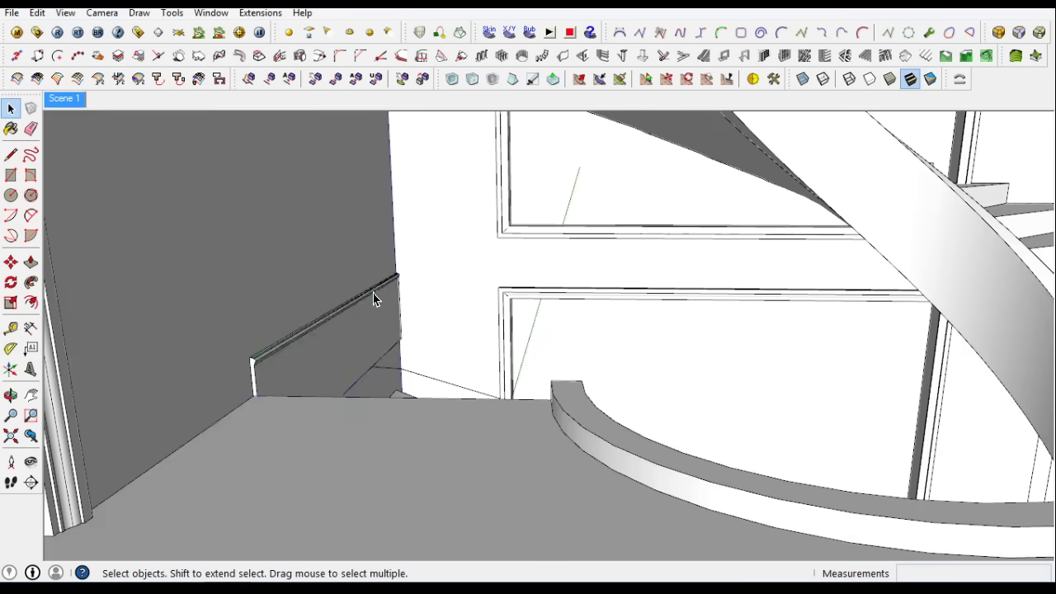
pyautogui.click(11, 262)
pyautogui.scroll(-3, 365, 389)
pyautogui.scroll(2, 372, 386)
pyautogui.click(373, 384)
pyautogui.press('ctrl')
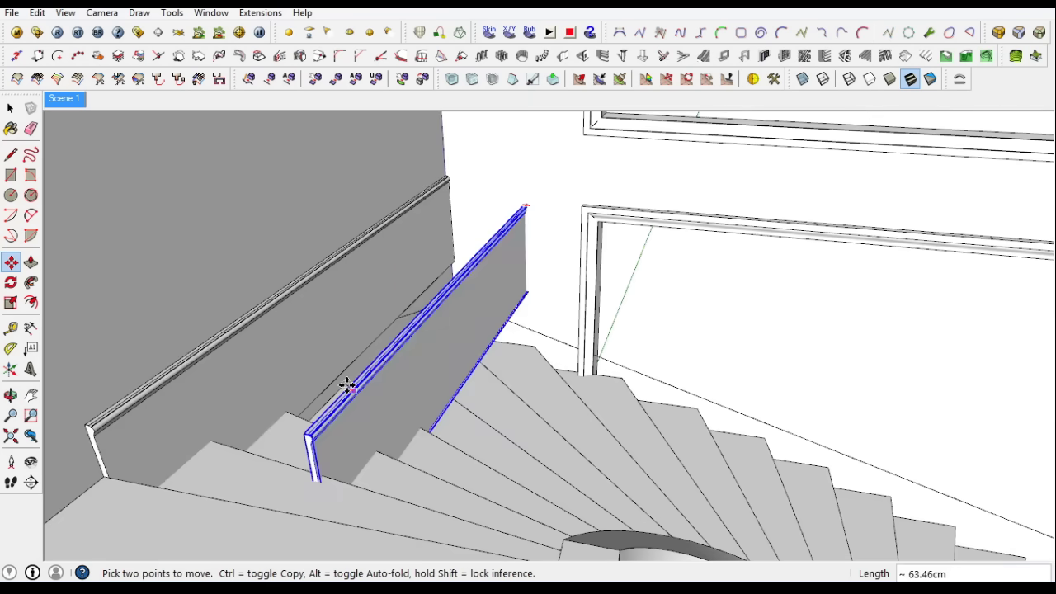
pyautogui.click(347, 385)
pyautogui.scroll(-3, 408, 275)
pyautogui.moveTo(407, 275); pyautogui.dragTo(505, 263, button='middle')
pyautogui.scroll(3, 726, 314)
pyautogui.moveTo(726, 314)
pyautogui.mouseDown(button='middle')
pyautogui.moveTo(378, 485)
pyautogui.moveTo(420, 372)
pyautogui.mouseUp(button='middle')
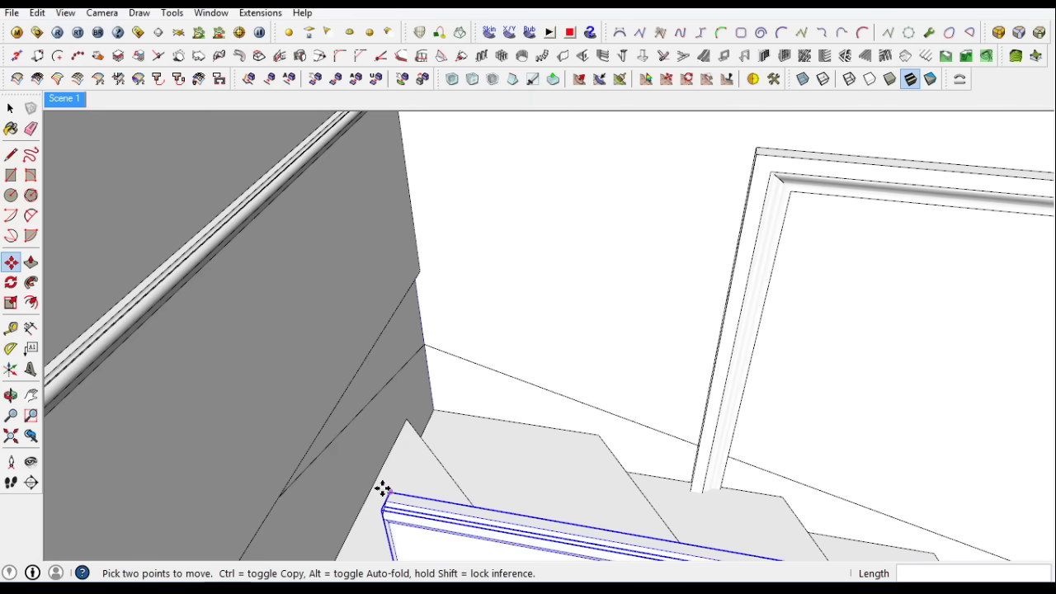
pyautogui.scroll(2, 424, 323)
pyautogui.scroll(-3, 247, 190)
pyautogui.moveTo(248, 191); pyautogui.dragTo(343, 227, button='middle')
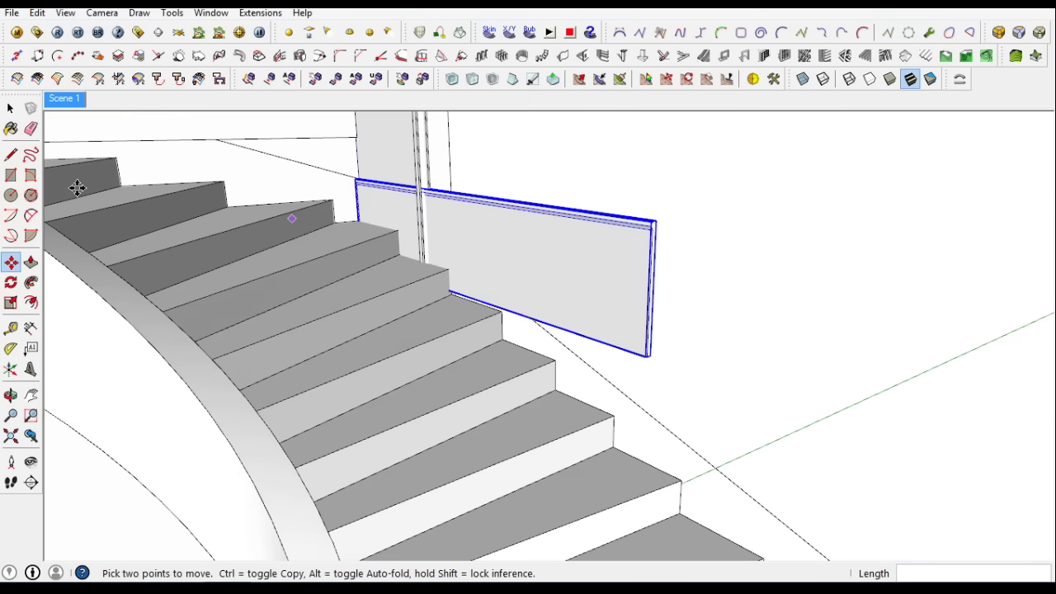
# Stretch the copied board's end face and set it at the rail's lower end
pyautogui.click(31, 263)
pyautogui.moveTo(64, 264); pyautogui.dragTo(566, 184, button='middle')
pyautogui.click(566, 184)
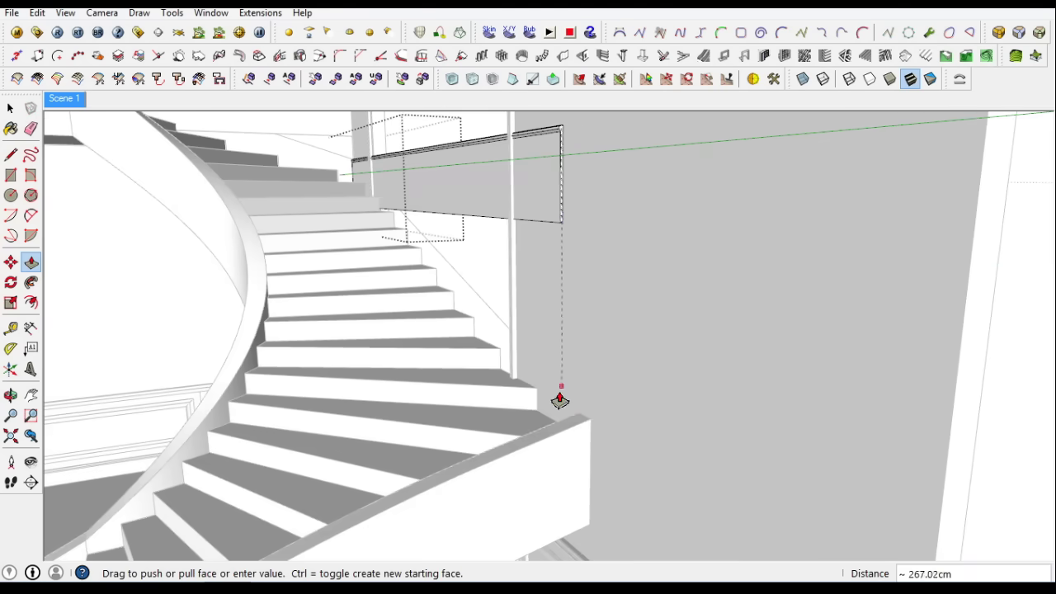
pyautogui.click(11, 108)
pyautogui.scroll(2, 542, 170)
pyautogui.click(558, 163)
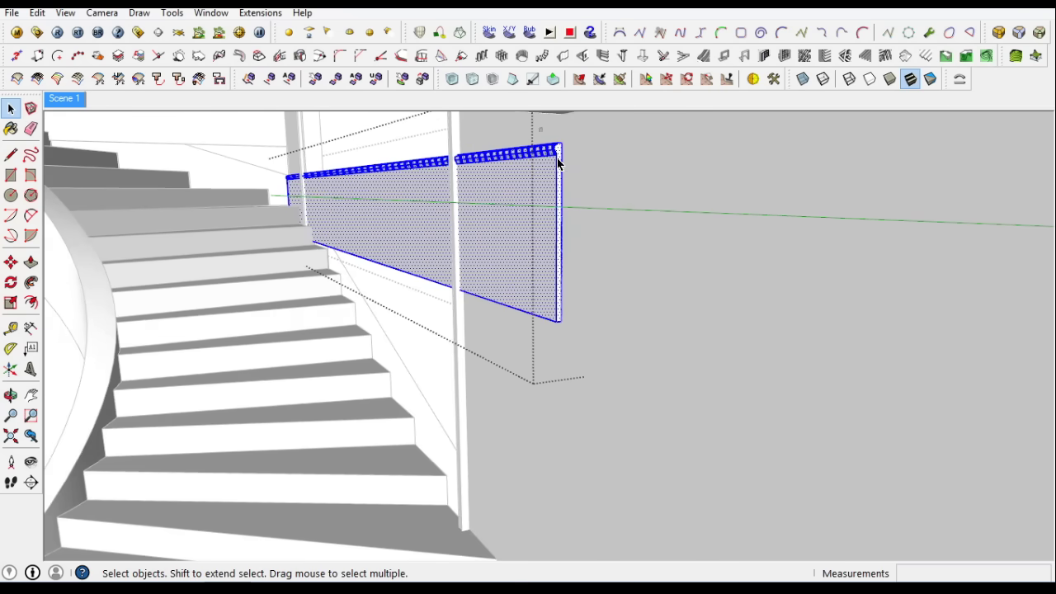
pyautogui.click(561, 124)
pyautogui.moveTo(561, 321); pyautogui.dragTo(556, 556, button='middle')
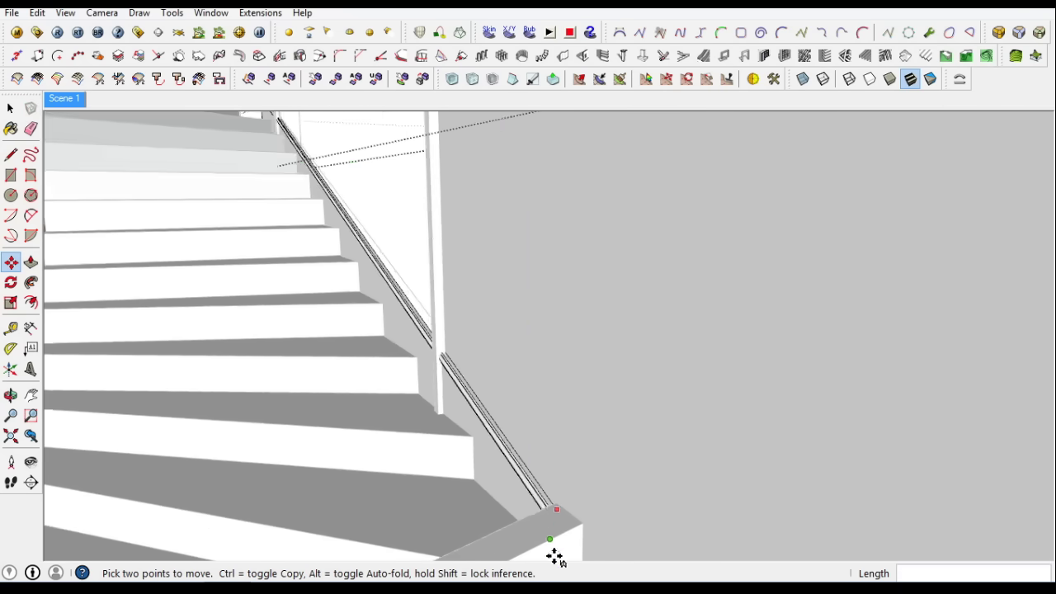
pyautogui.scroll(2, 556, 511)
pyautogui.click(566, 473)
pyautogui.press('space')
# Align the board's upper end with the wall corner and extend it to the landing
pyautogui.moveTo(335, 321)
pyautogui.mouseDown(button='middle')
pyautogui.moveTo(363, 297)
pyautogui.moveTo(382, 160)
pyautogui.moveTo(395, 152)
pyautogui.mouseUp(button='middle')
pyautogui.click(11, 263)
pyautogui.scroll(3, 407, 160)
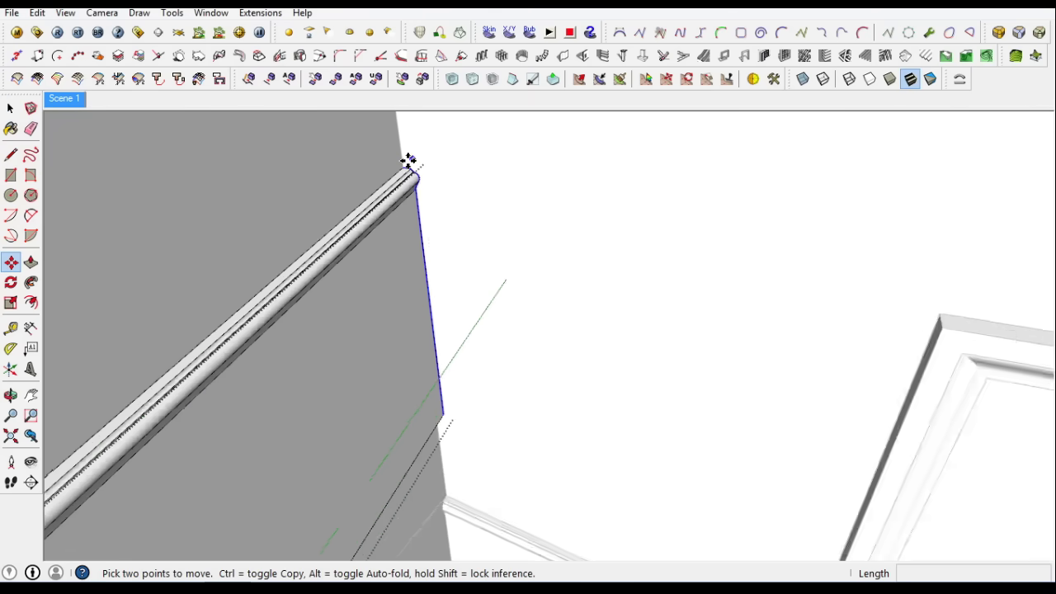
pyautogui.scroll(1, 401, 170)
pyautogui.click(401, 170)
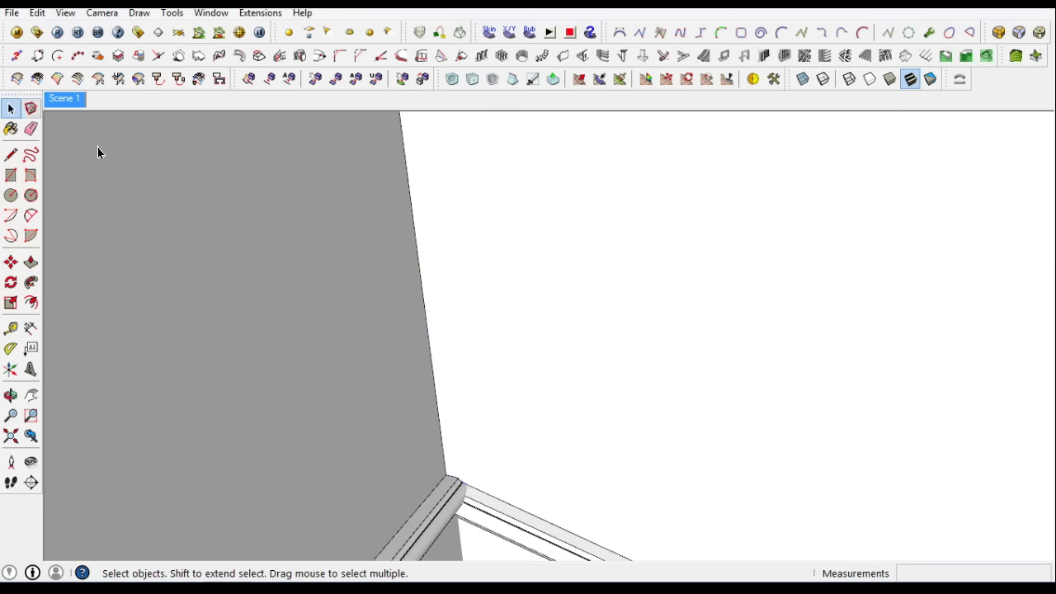
pyautogui.scroll(-3, 462, 272)
pyautogui.moveTo(462, 271)
pyautogui.mouseDown(button='middle')
pyautogui.moveTo(425, 389)
pyautogui.moveTo(272, 471)
pyautogui.moveTo(48, 309)
pyautogui.mouseUp(button='middle')
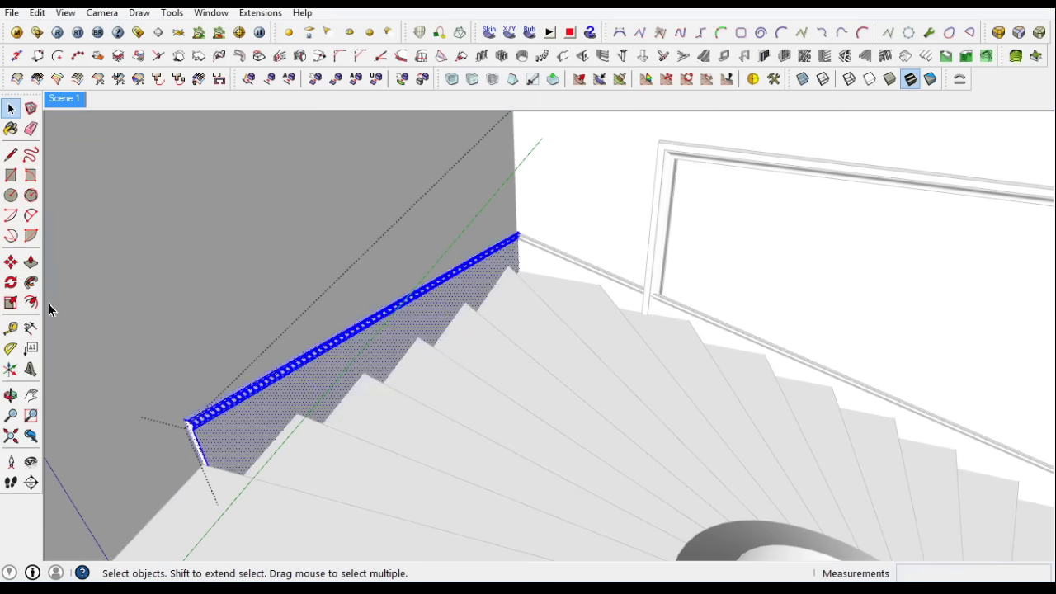
pyautogui.click(189, 443)
pyautogui.moveTo(189, 443); pyautogui.dragTo(373, 258, button='middle')
pyautogui.click(155, 509)
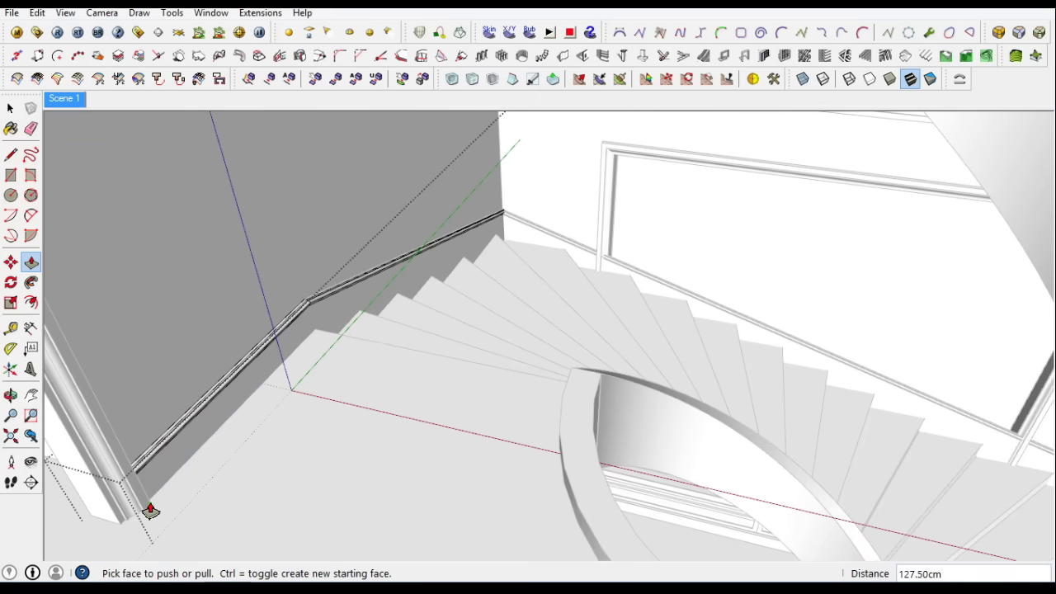
pyautogui.press('space')
# Copy the railing post, paste it in place, and intersect faces with the rail
pyautogui.moveTo(385, 313)
pyautogui.mouseDown(button='middle')
pyautogui.moveTo(198, 248)
pyautogui.moveTo(806, 353)
pyautogui.moveTo(302, 236)
pyautogui.moveTo(557, 324)
pyautogui.moveTo(623, 370)
pyautogui.mouseUp(button='middle')
pyautogui.scroll(3, 302, 236)
pyautogui.press('space')
pyautogui.click(623, 370)
pyautogui.click(37, 12)
pyautogui.click(68, 85)
pyautogui.click(570, 431)
pyautogui.click(37, 12)
pyautogui.click(113, 123)
pyautogui.rightClick(523, 136)
pyautogui.click(707, 287)
pyautogui.moveTo(707, 288)
pyautogui.mouseDown(button='middle')
pyautogui.moveTo(618, 388)
pyautogui.moveTo(405, 247)
pyautogui.mouseUp(button='middle')
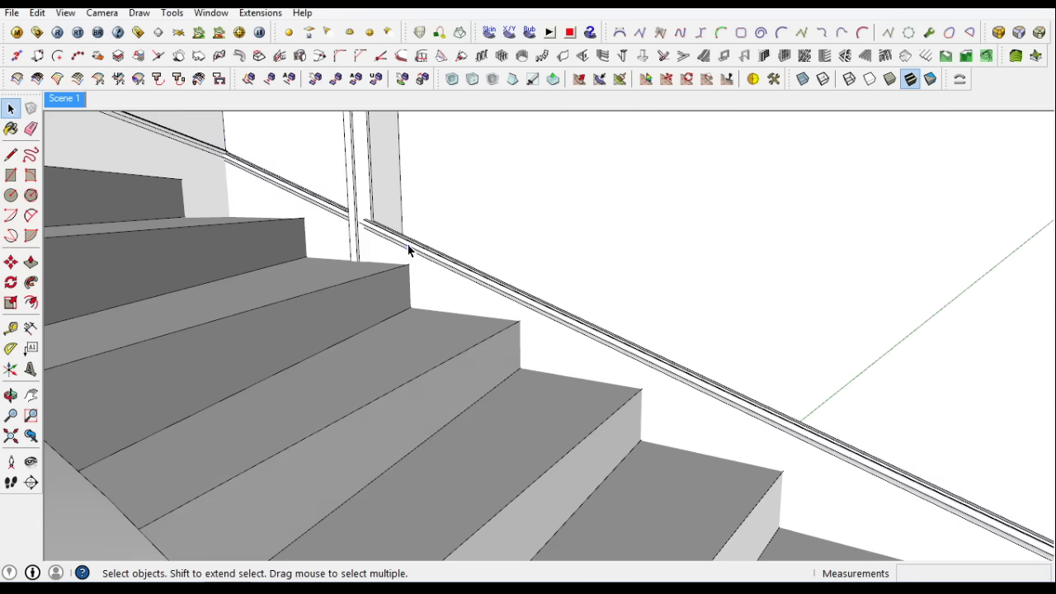
# Select the railing and delete the unwanted post face
pyautogui.click(366, 278)
pyautogui.scroll(3, 365, 356)
pyautogui.moveTo(366, 356); pyautogui.dragTo(489, 329, button='middle')
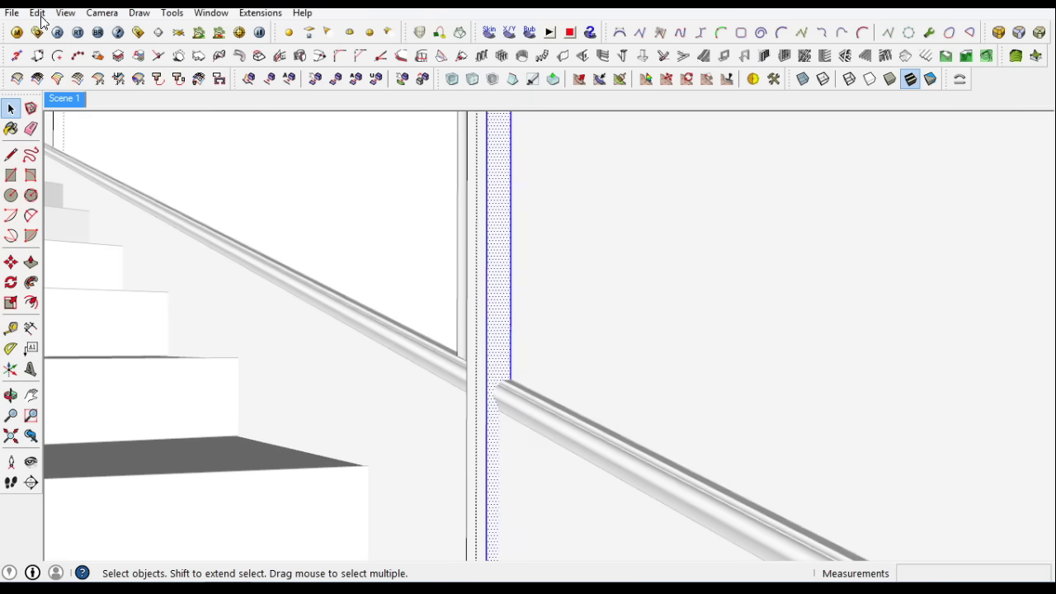
pyautogui.click(39, 14)
pyautogui.click(99, 141)
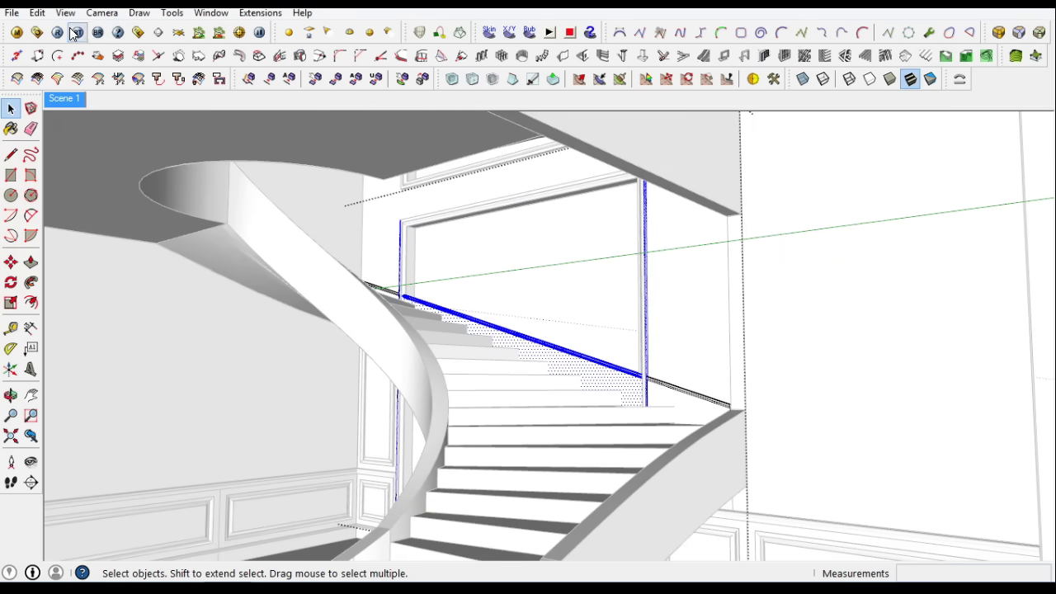
# Make the chair-rail outline into a group via Edit > Make Group
pyautogui.click(37, 13)
pyautogui.click(81, 316)
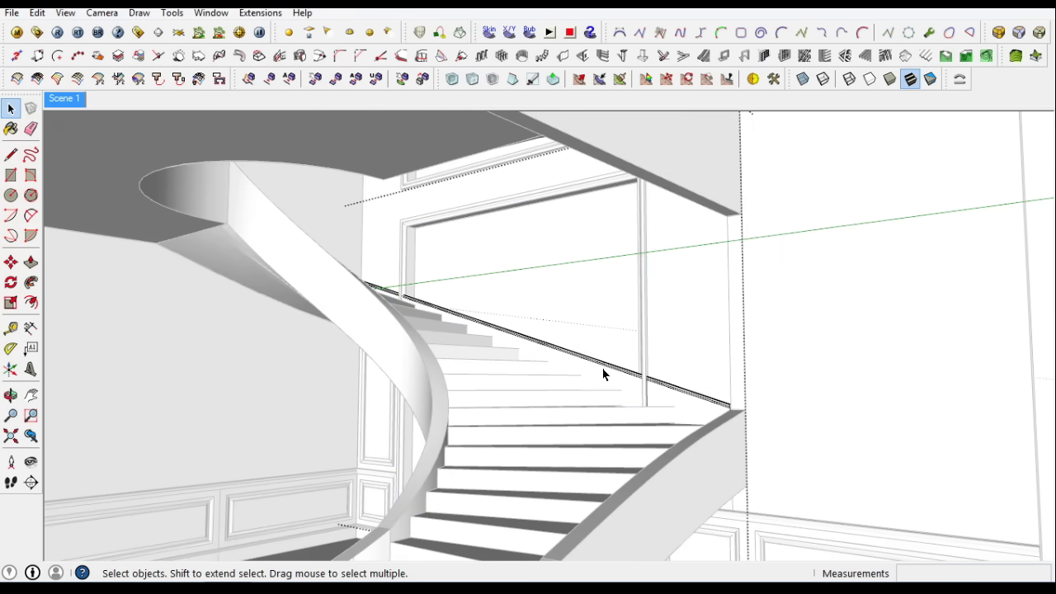
pyautogui.click(69, 101)
pyautogui.moveTo(707, 506); pyautogui.dragTo(454, 302, button='middle')
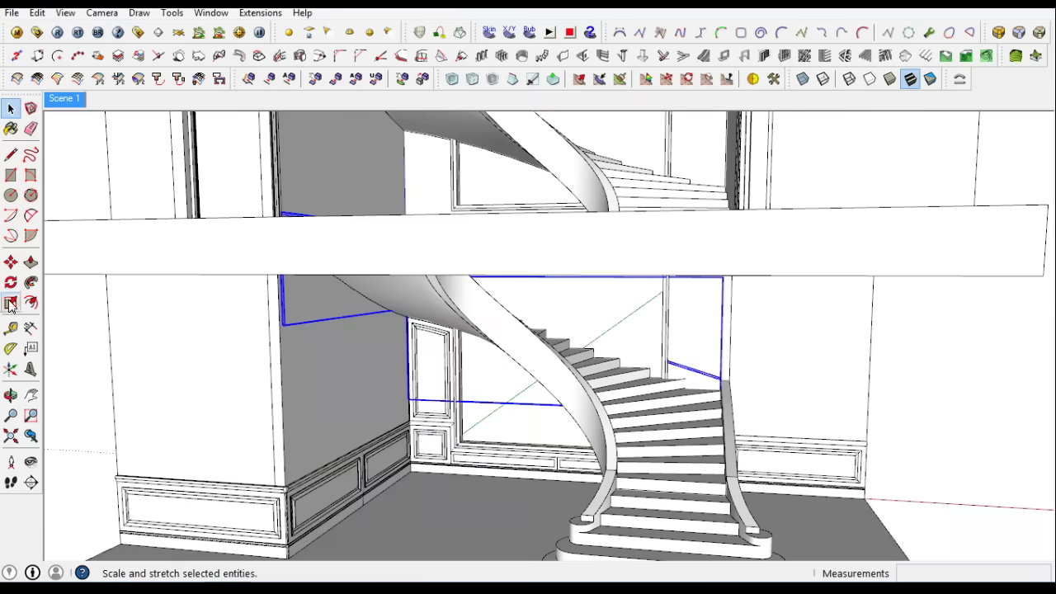
# Ctrl-copy the grouped outline with Move onto the wall beside the lower stair flight
pyautogui.click(11, 261)
pyautogui.scroll(3, 596, 384)
pyautogui.click(575, 556)
pyautogui.press('ctrl')
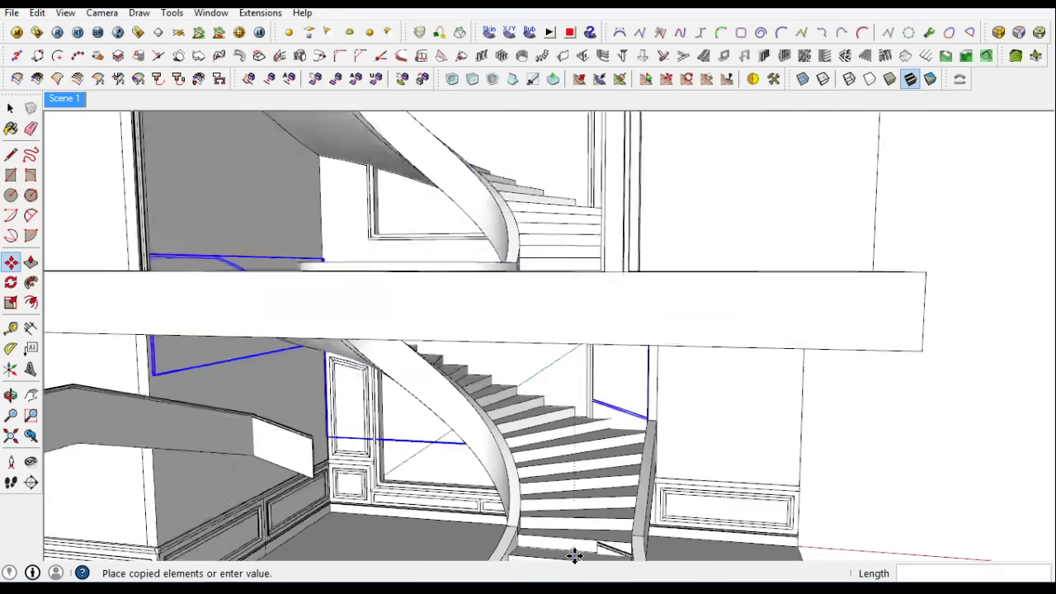
pyautogui.scroll(3, 576, 555)
pyautogui.scroll(2, 623, 319)
pyautogui.scroll(3, 657, 401)
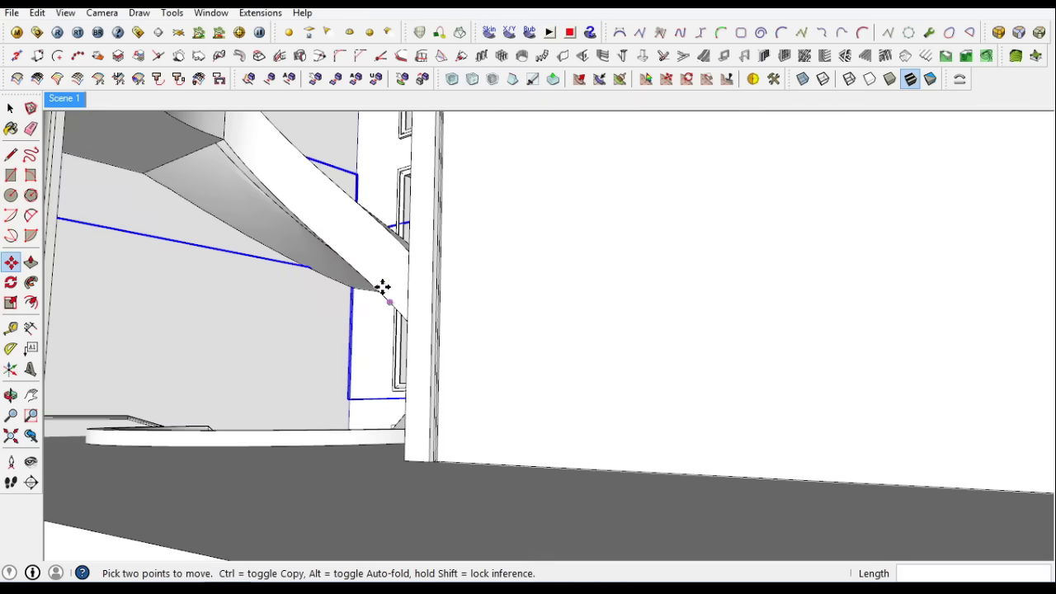
pyautogui.moveTo(382, 285); pyautogui.dragTo(636, 344, button='middle')
pyautogui.scroll(2, 403, 357)
pyautogui.scroll(-3, 467, 382)
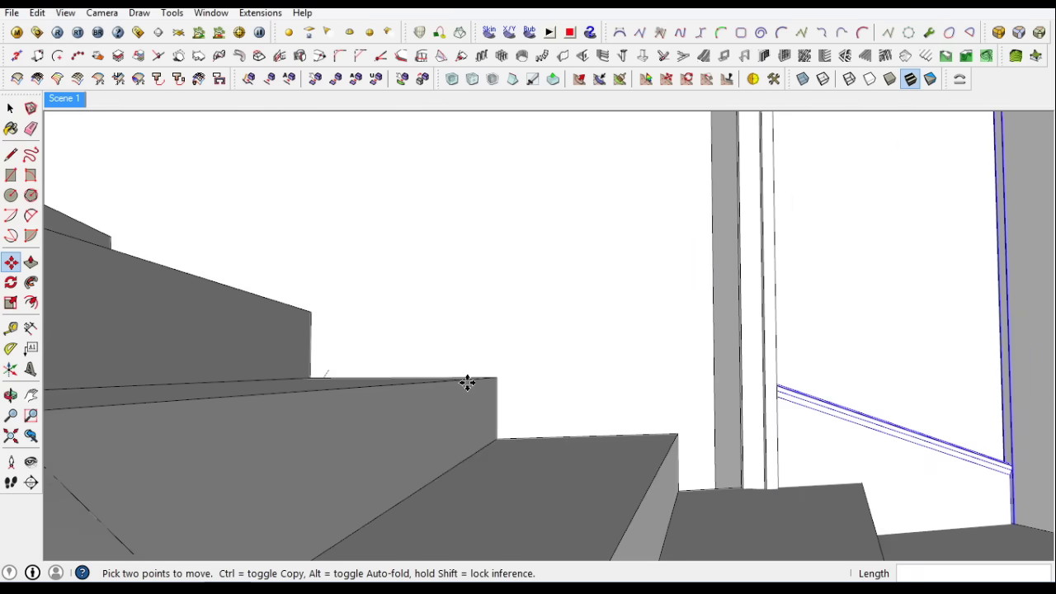
pyautogui.scroll(-3, 601, 253)
pyautogui.scroll(-2, 601, 252)
pyautogui.press('l')
pyautogui.scroll(3, 868, 477)
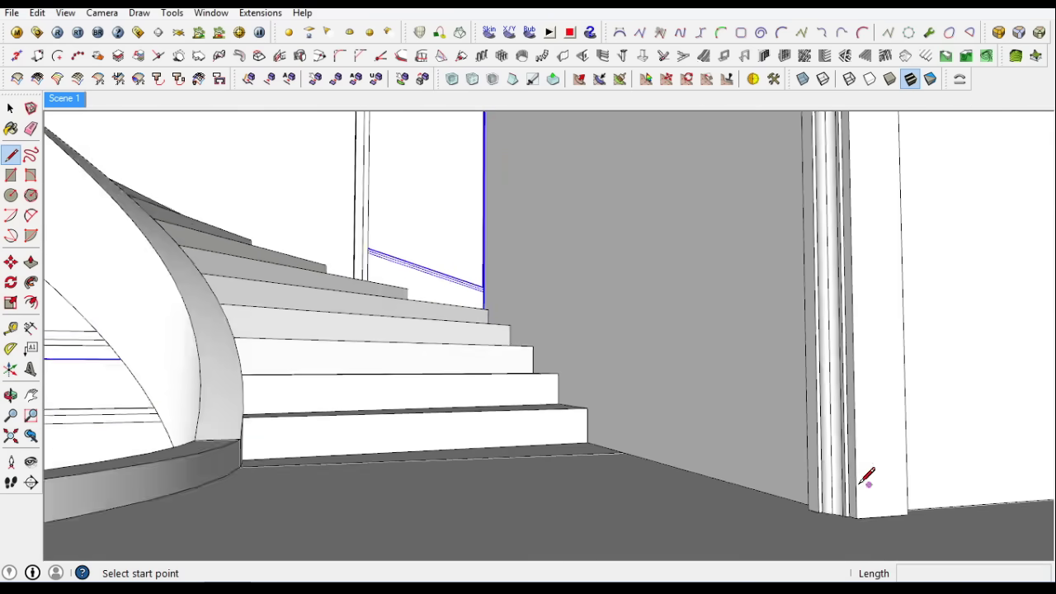
pyautogui.moveTo(866, 477); pyautogui.dragTo(1031, 500, button='middle')
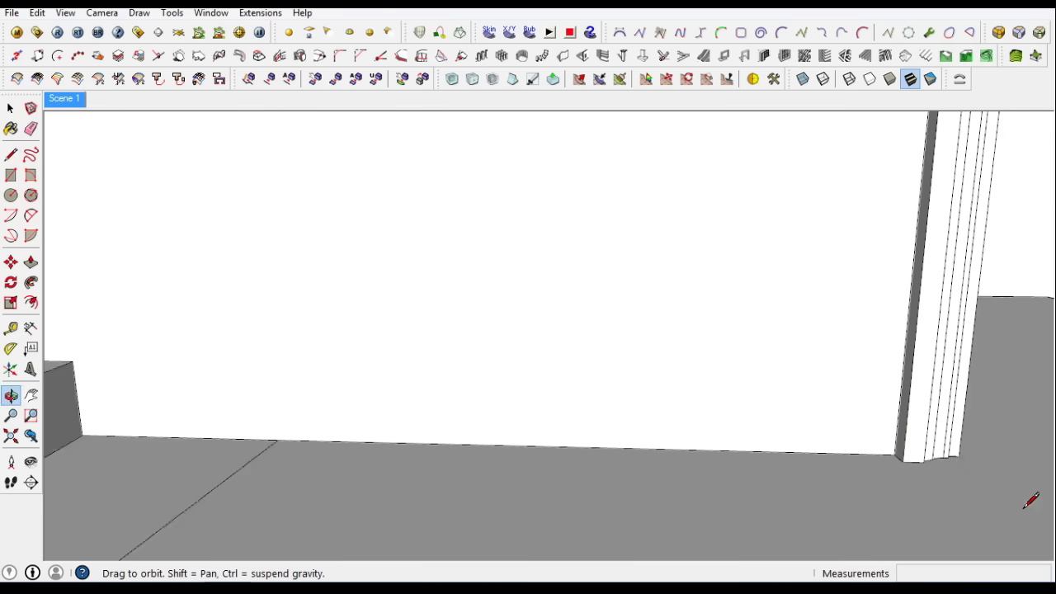
pyautogui.scroll(-2, 639, 378)
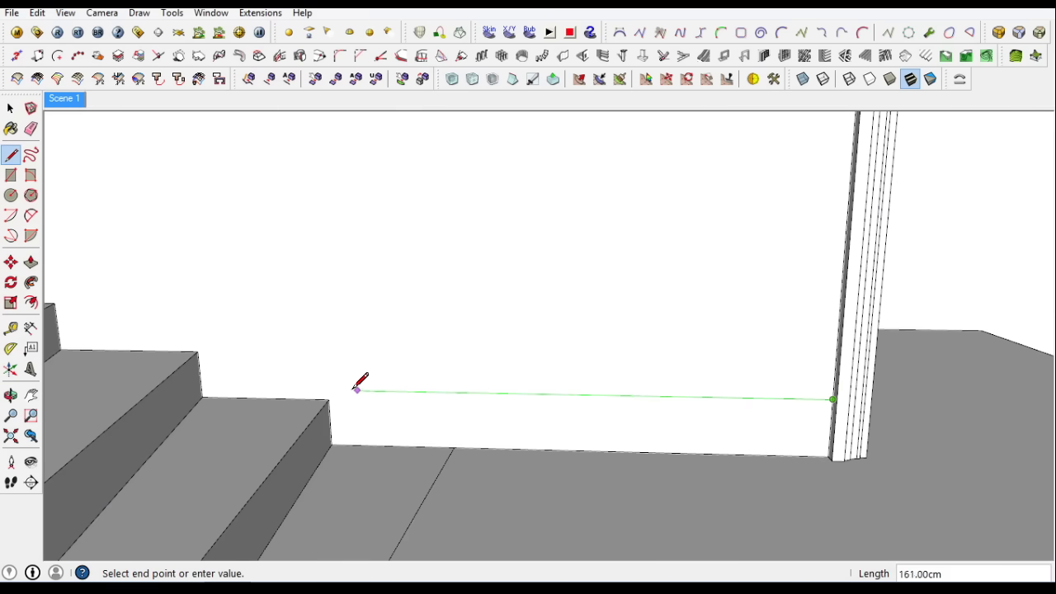
# Draw the rail path lines: the 48 cm edge, the vertical edge, and a line from the step edge
pyautogui.click(358, 389)
pyautogui.moveTo(357, 389)
pyautogui.mouseDown(button='middle')
pyautogui.moveTo(378, 395)
pyautogui.moveTo(217, 229)
pyautogui.mouseUp(button='middle')
pyautogui.click(289, 320)
pyautogui.scroll(3, 431, 394)
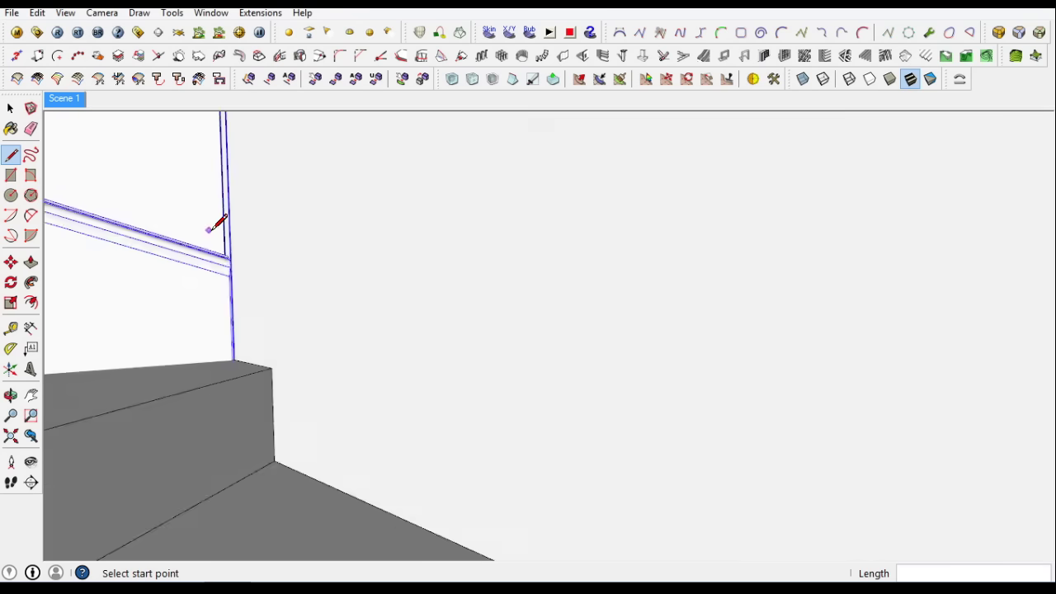
pyautogui.scroll(3, 176, 302)
pyautogui.click(141, 235)
pyautogui.scroll(-3, 407, 225)
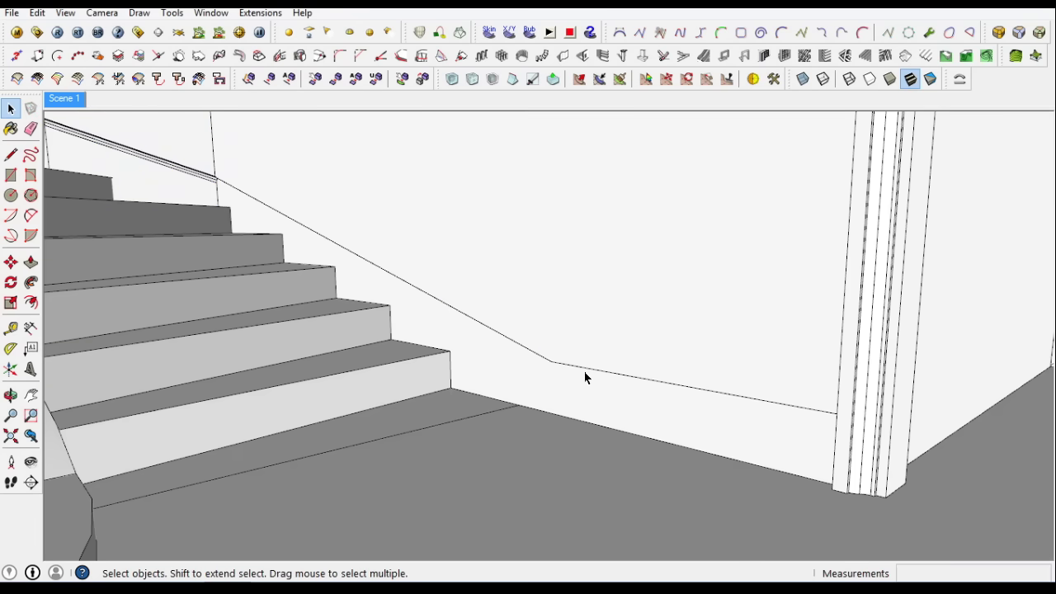
# Select the chair-rail edges and bring the whole curved staircase into view
pyautogui.moveTo(585, 377); pyautogui.dragTo(230, 216, button='middle')
pyautogui.click(230, 216)
pyautogui.scroll(-2, 373, 352)
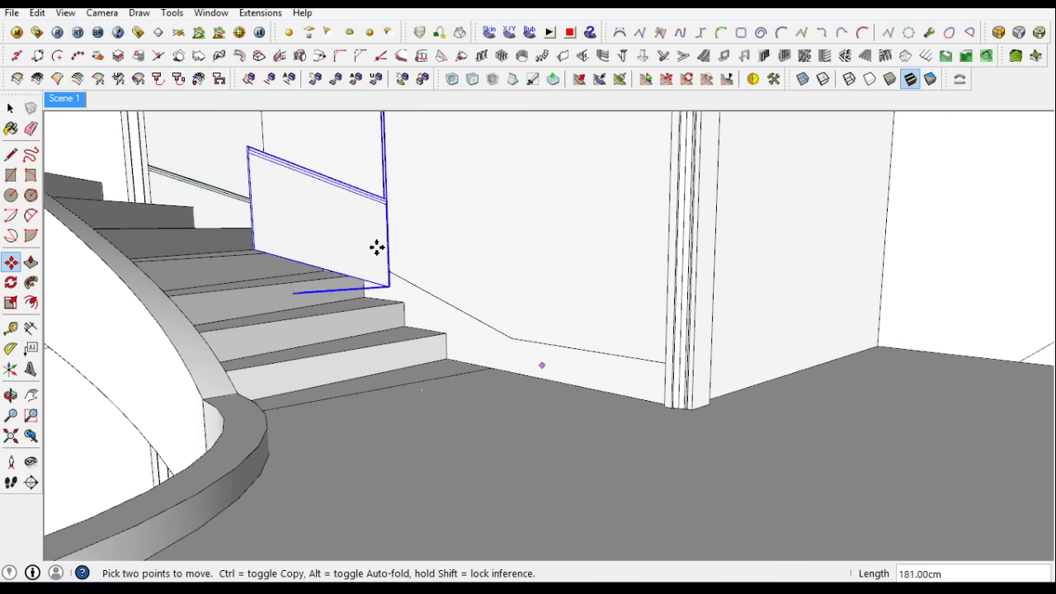
pyautogui.moveTo(674, 448); pyautogui.dragTo(366, 385, button='middle')
pyautogui.press('space')
pyautogui.scroll(-3, 413, 347)
pyautogui.moveTo(412, 347)
pyautogui.mouseDown(button='middle')
pyautogui.moveTo(427, 352)
pyautogui.moveTo(207, 167)
pyautogui.mouseUp(button='middle')
pyautogui.scroll(-3, 216, 142)
pyautogui.moveTo(313, 141)
pyautogui.mouseDown(button='middle')
pyautogui.moveTo(707, 342)
pyautogui.moveTo(684, 283)
pyautogui.mouseUp(button='middle')
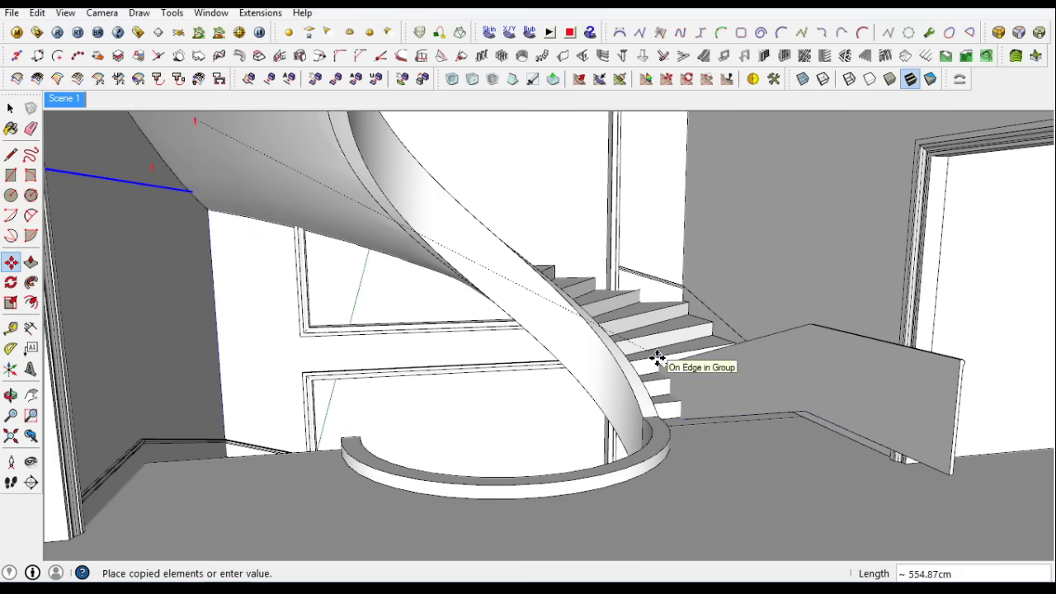
# Place the rotated rail copy at the stair foot and open its group for editing
pyautogui.click(658, 356)
pyautogui.moveTo(658, 356)
pyautogui.mouseDown(button='middle')
pyautogui.moveTo(738, 377)
pyautogui.moveTo(627, 282)
pyautogui.moveTo(632, 330)
pyautogui.moveTo(654, 368)
pyautogui.moveTo(625, 361)
pyautogui.mouseUp(button='middle')
pyautogui.click(632, 297)
pyautogui.press('space')
pyautogui.doubleClick(626, 361)
pyautogui.click(37, 12)
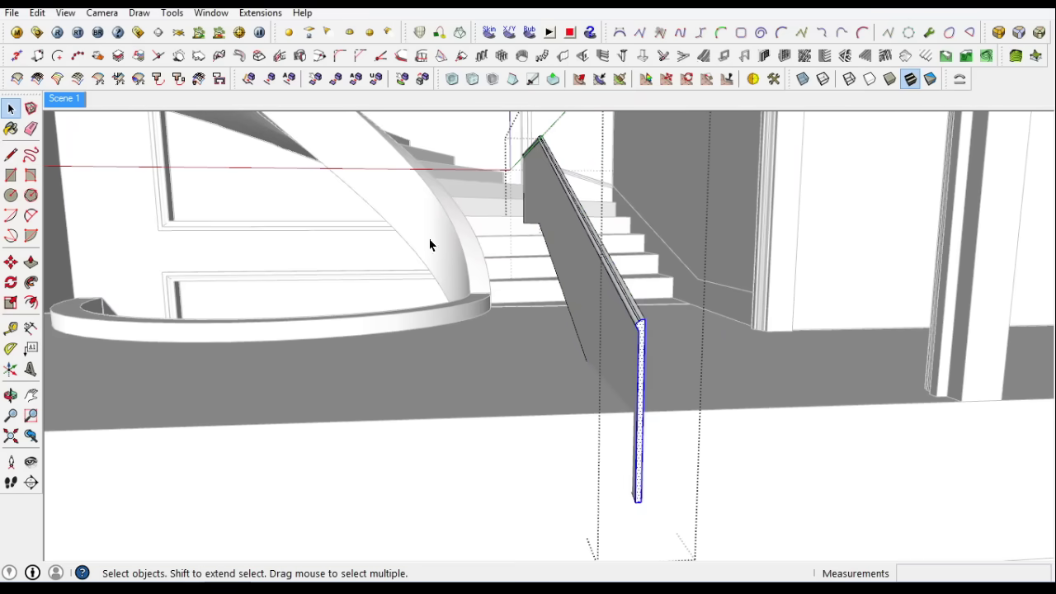
# Erase the old rail piece and paste the chair-rail profile at the wall corner
pyautogui.click(578, 255)
pyautogui.press('Delete')
pyautogui.click(65, 12)
pyautogui.click(116, 105)
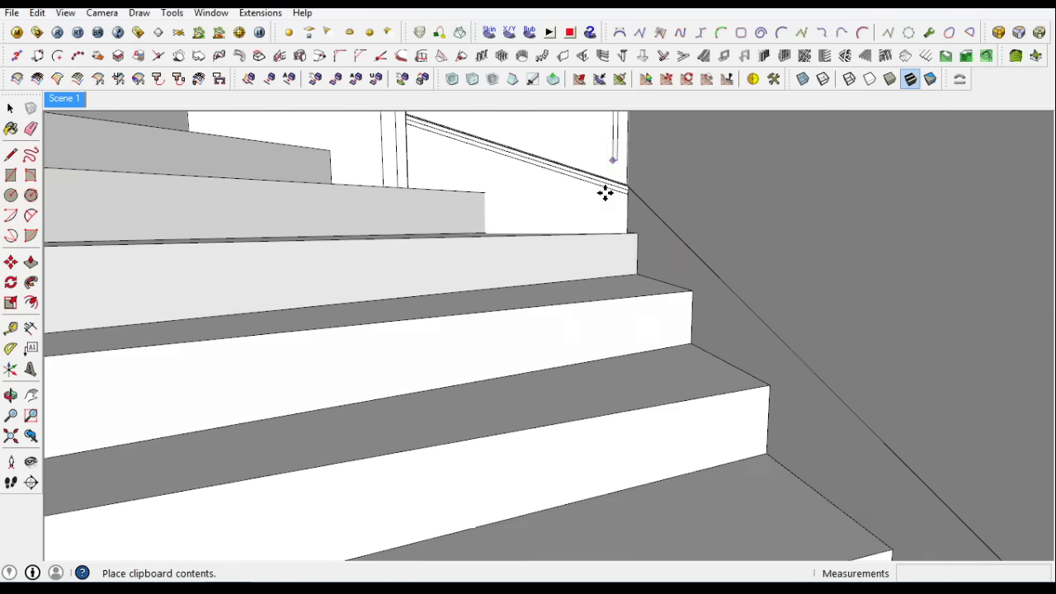
pyautogui.click(580, 264)
pyautogui.rightClick(554, 137)
pyautogui.moveTo(629, 330); pyautogui.dragTo(619, 258, button='middle')
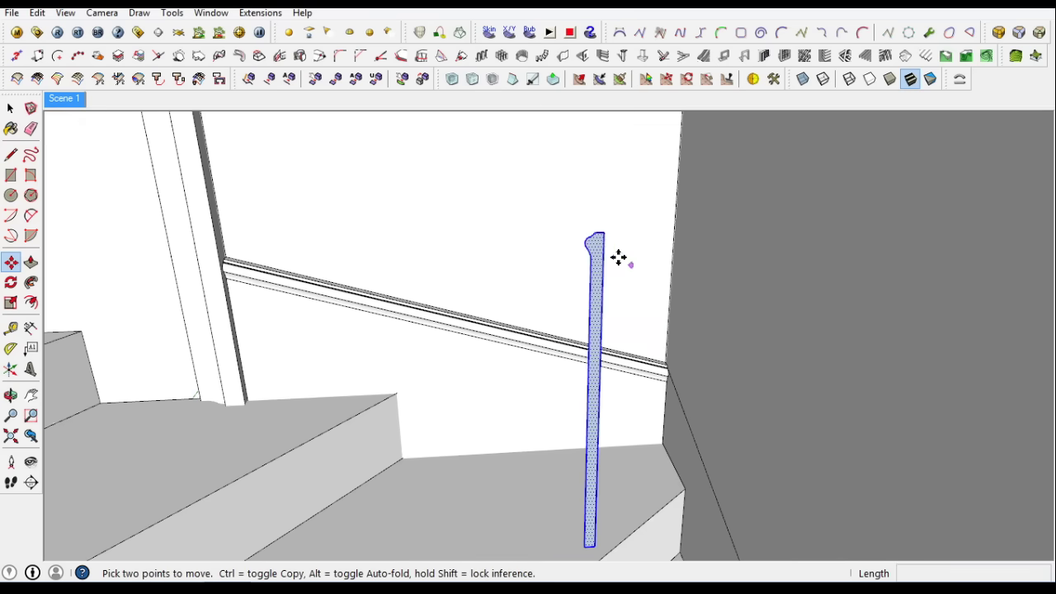
# Extrude the rail profile 308.43cm down the lower stair wall
pyautogui.scroll(3, 715, 354)
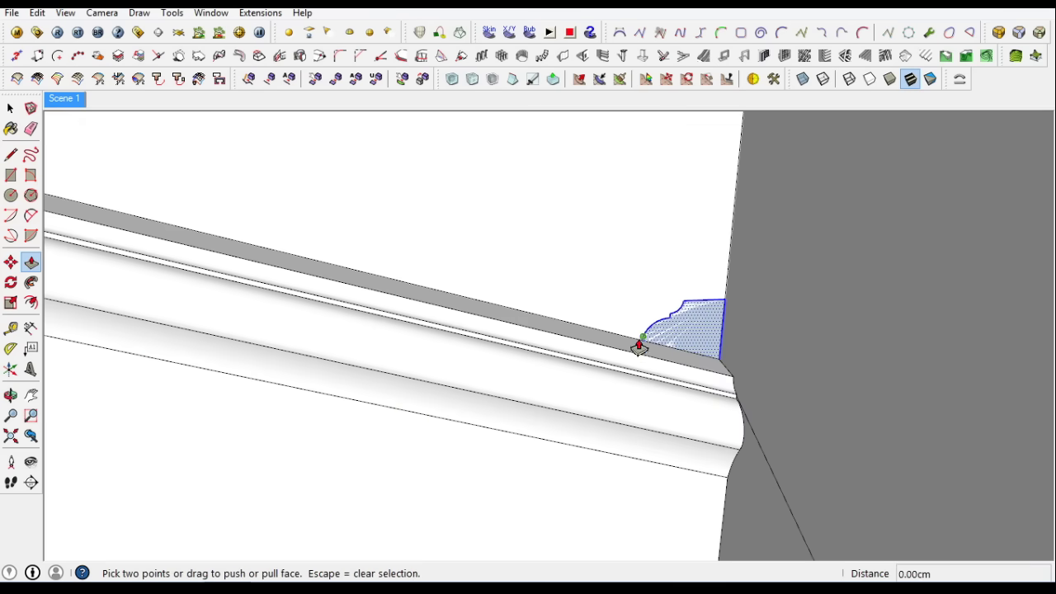
pyautogui.click(639, 348)
pyautogui.scroll(-3, 733, 170)
pyautogui.scroll(-3, 695, 158)
pyautogui.click(696, 158)
pyautogui.scroll(3, 823, 230)
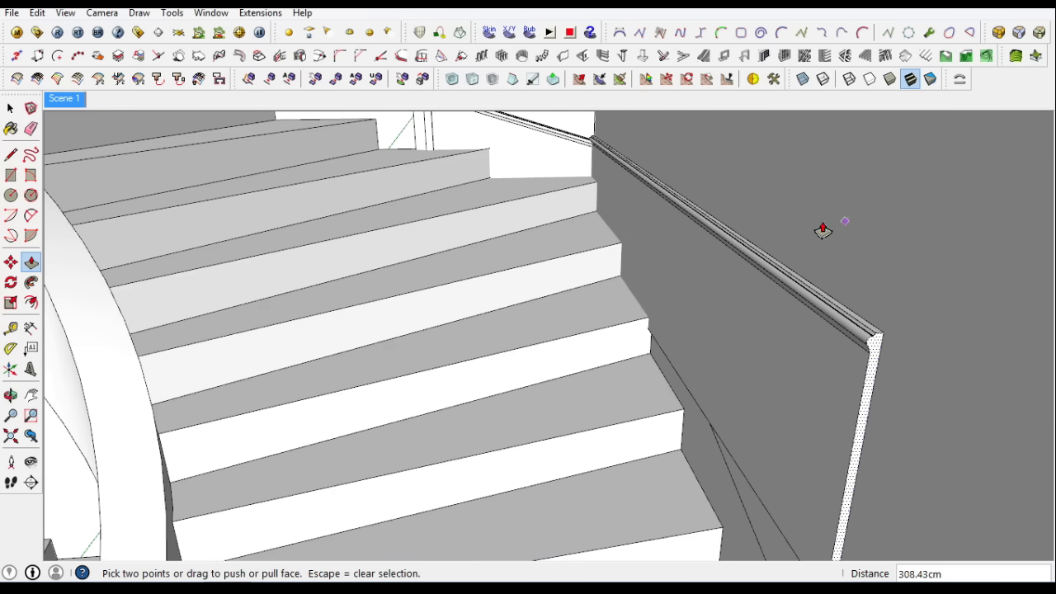
pyautogui.rightClick(562, 157)
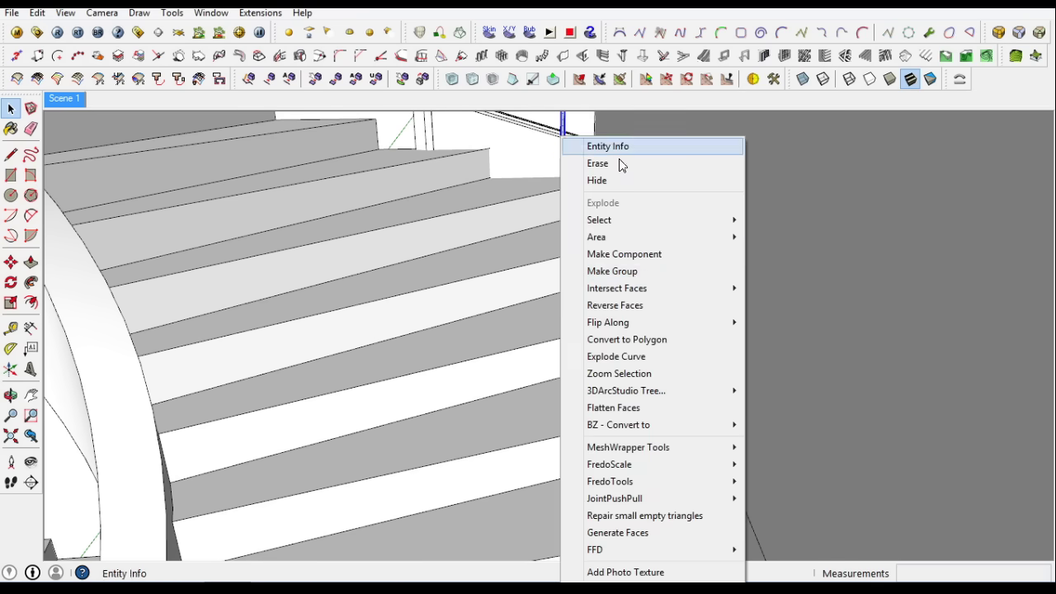
pyautogui.click(627, 371)
# Extend the rail end with a short level piece toward the column
pyautogui.click(10, 261)
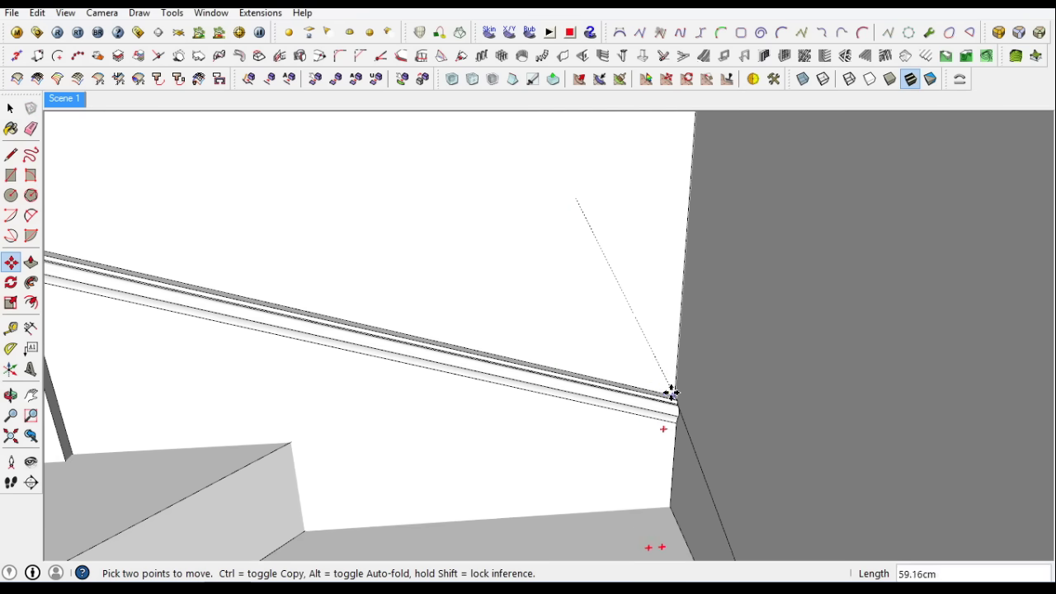
pyautogui.click(692, 365)
pyautogui.scroll(-2, 685, 314)
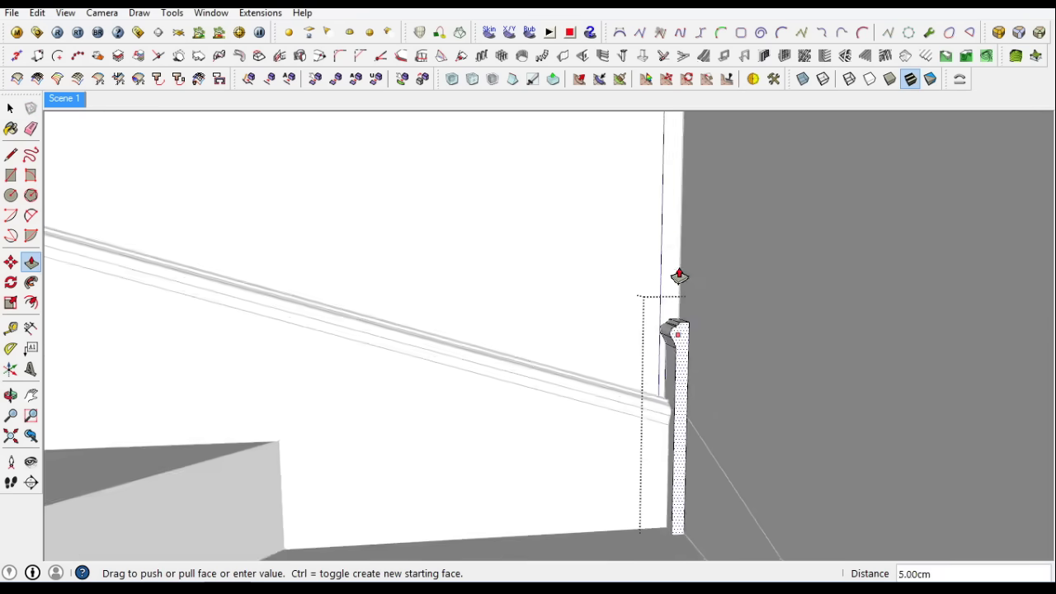
pyautogui.scroll(-3, 681, 275)
pyautogui.scroll(4, 761, 272)
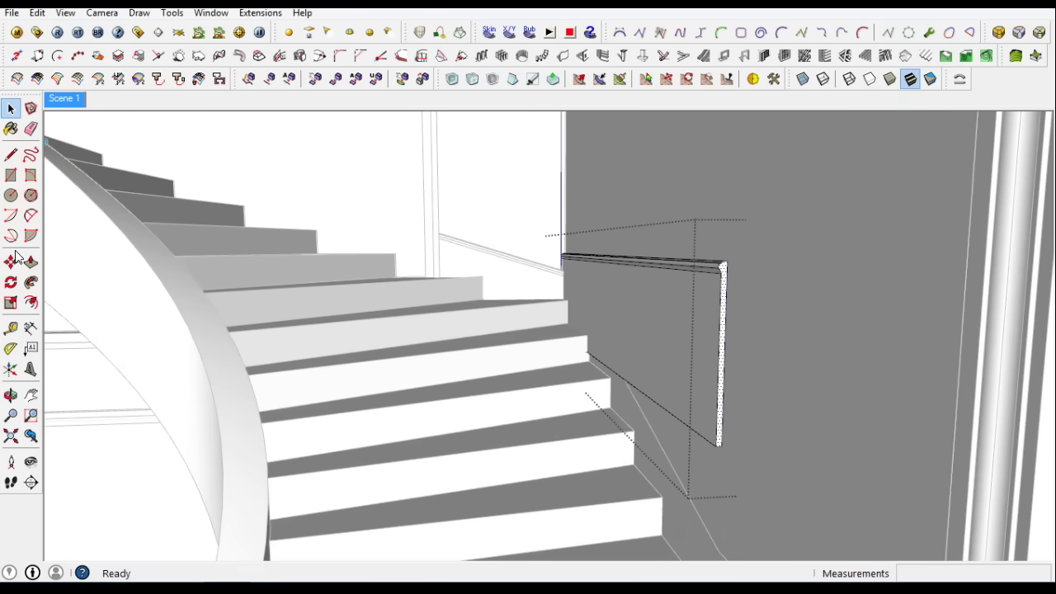
pyautogui.click(10, 262)
# Move the sloped stair rail so it joins the level rail
pyautogui.click(10, 108)
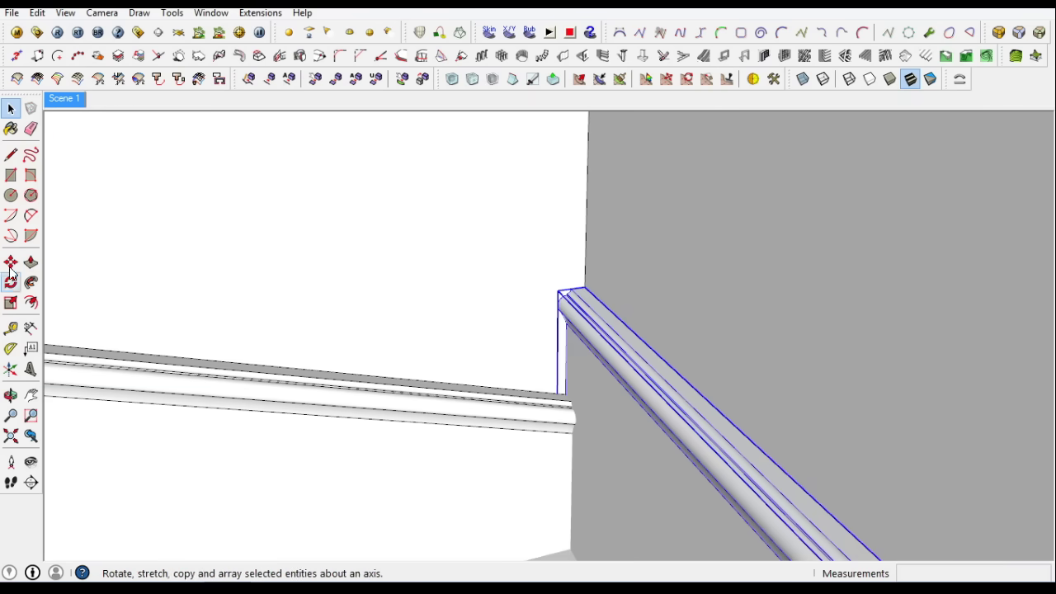
pyautogui.click(10, 262)
pyautogui.click(554, 277)
pyautogui.moveTo(547, 420)
pyautogui.mouseDown(button='middle')
pyautogui.moveTo(552, 346)
pyautogui.moveTo(432, 202)
pyautogui.mouseUp(button='middle')
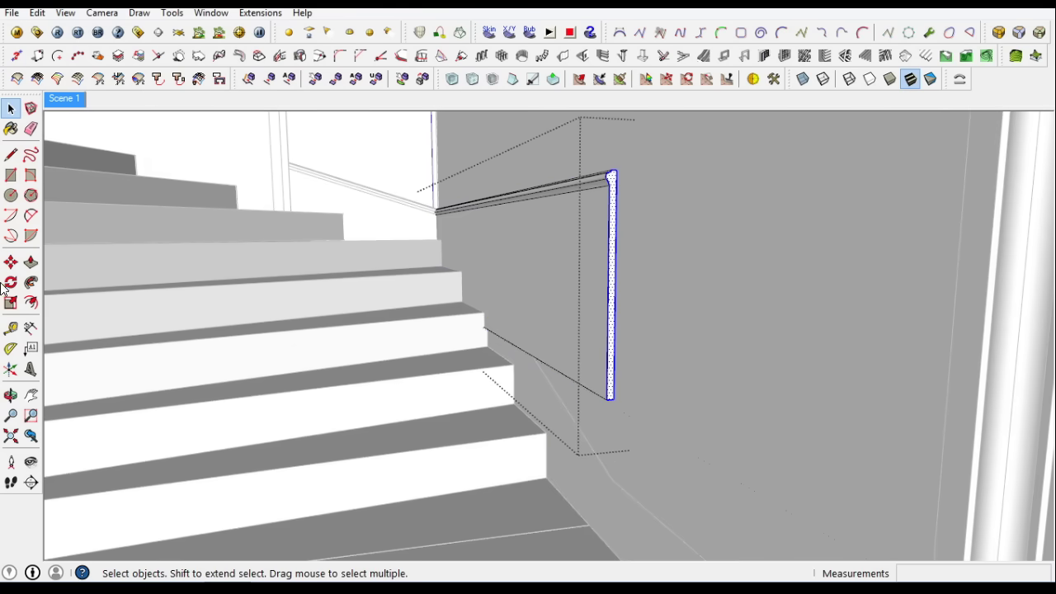
pyautogui.click(10, 261)
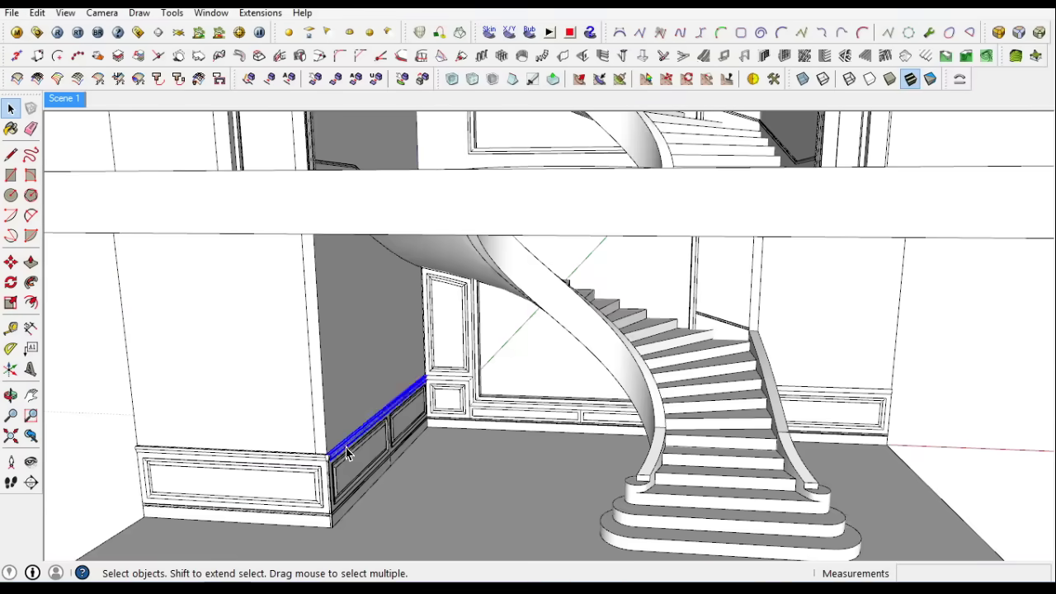
# Ctrl-copy the whole wainscot panel toward the landing
pyautogui.scroll(3, 345, 447)
pyautogui.click(378, 493)
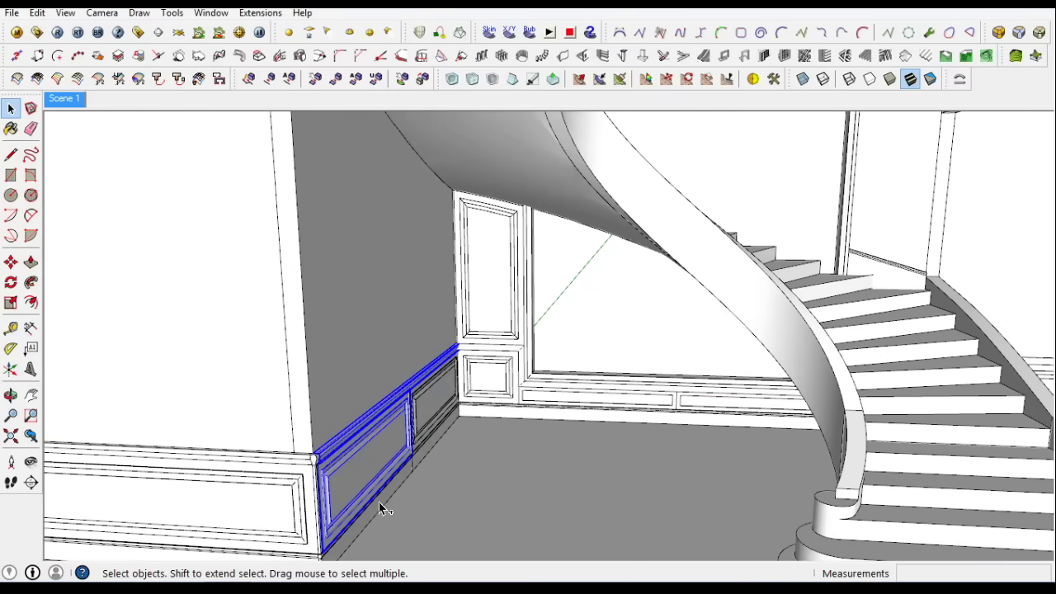
pyautogui.click(11, 262)
pyautogui.press('ctrl')
pyautogui.click(438, 472)
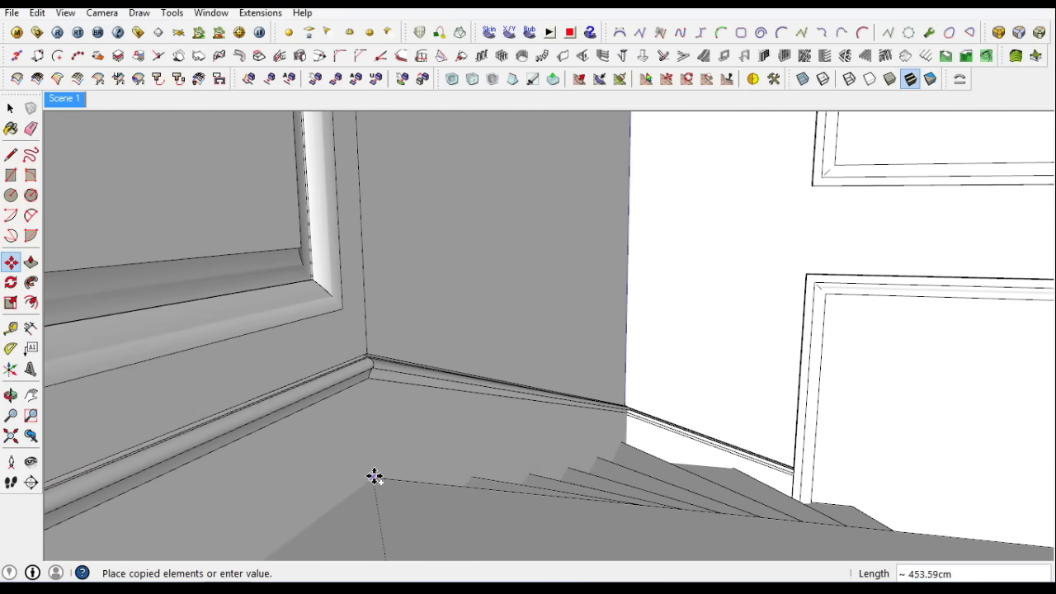
pyautogui.click(374, 476)
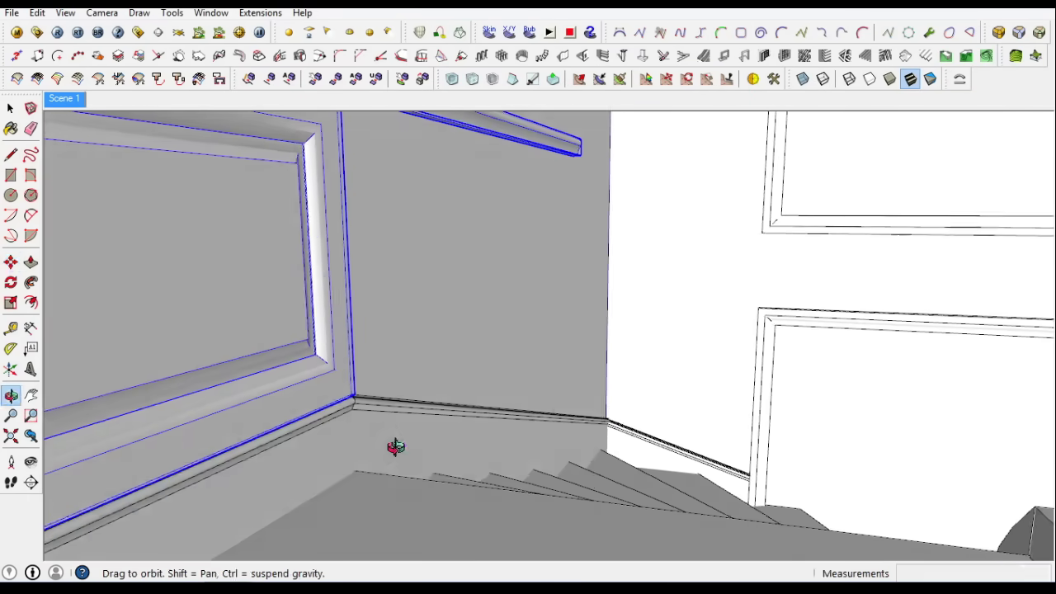
# Open the copied panel group for editing and check the molding's edge-softening settings
pyautogui.moveTo(489, 474)
pyautogui.mouseDown(button='middle')
pyautogui.moveTo(229, 476)
pyautogui.moveTo(549, 443)
pyautogui.mouseUp(button='middle')
pyautogui.click(10, 108)
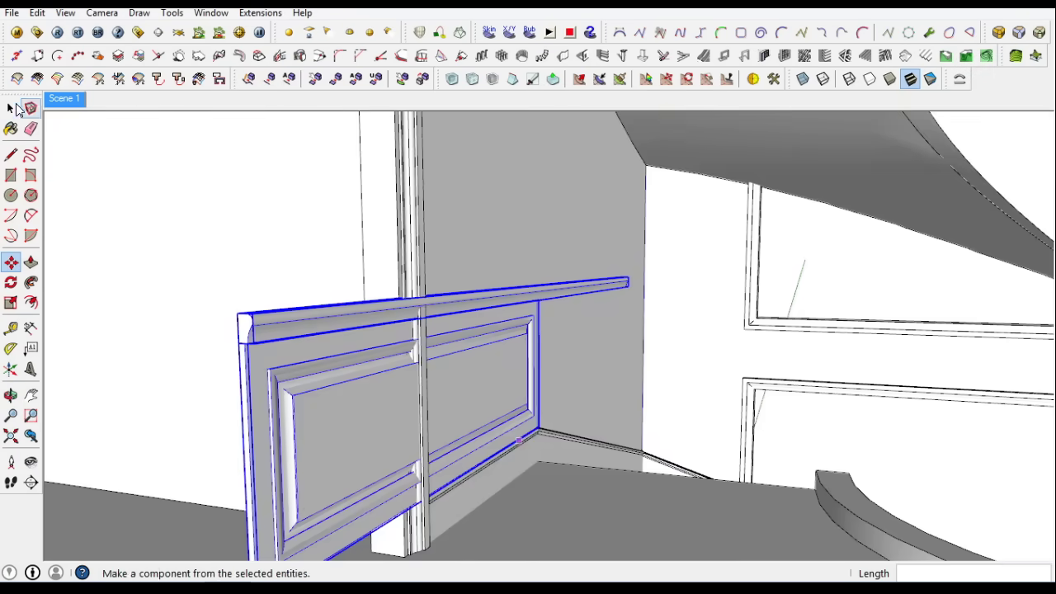
pyautogui.scroll(-2, 371, 320)
pyautogui.doubleClick(370, 321)
pyautogui.rightClick(371, 320)
pyautogui.click(437, 390)
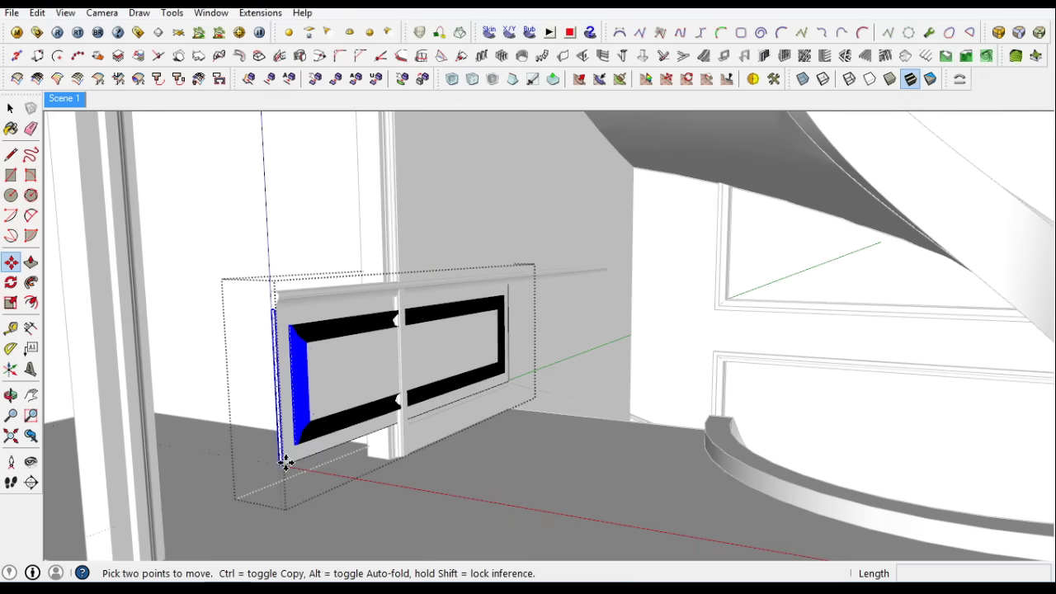
# Adjust the molding's lower corner on the copied panel frame
pyautogui.click(286, 457)
pyautogui.scroll(3, 419, 405)
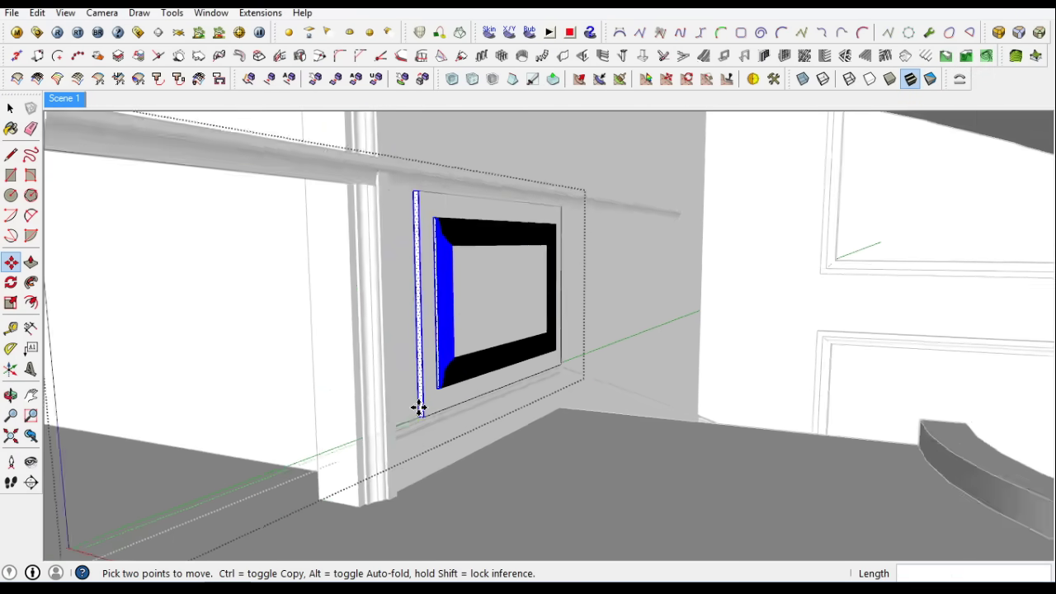
pyautogui.scroll(3, 373, 432)
pyautogui.scroll(3, 245, 467)
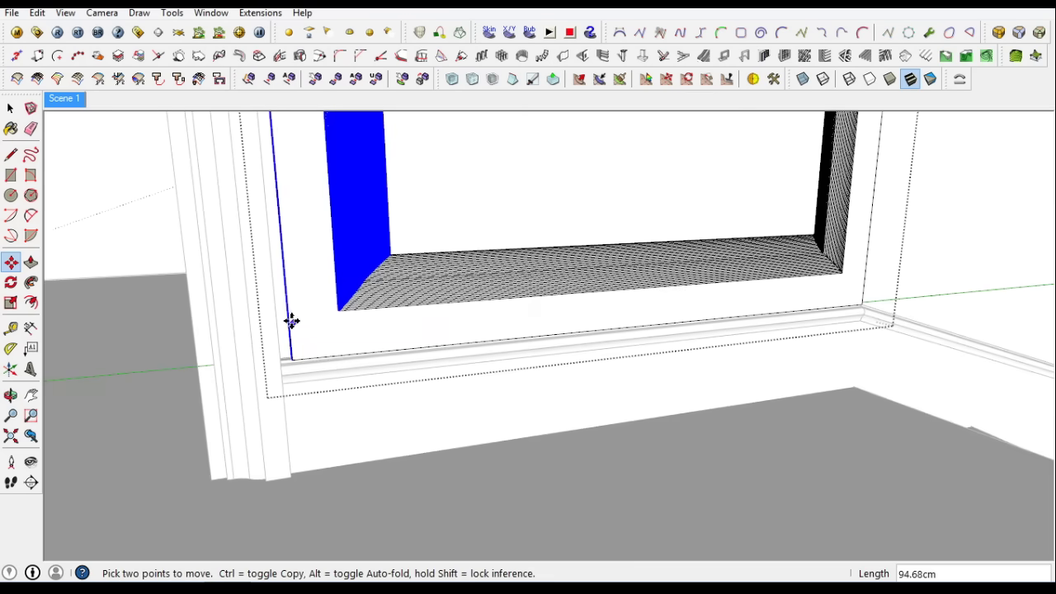
pyautogui.moveTo(289, 477)
pyautogui.mouseDown(button='middle')
pyautogui.moveTo(266, 495)
pyautogui.moveTo(323, 493)
pyautogui.moveTo(322, 523)
pyautogui.moveTo(332, 283)
pyautogui.mouseUp(button='middle')
pyautogui.scroll(3, 309, 448)
pyautogui.scroll(-3, 313, 495)
pyautogui.scroll(5, 316, 521)
pyautogui.scroll(3, 371, 283)
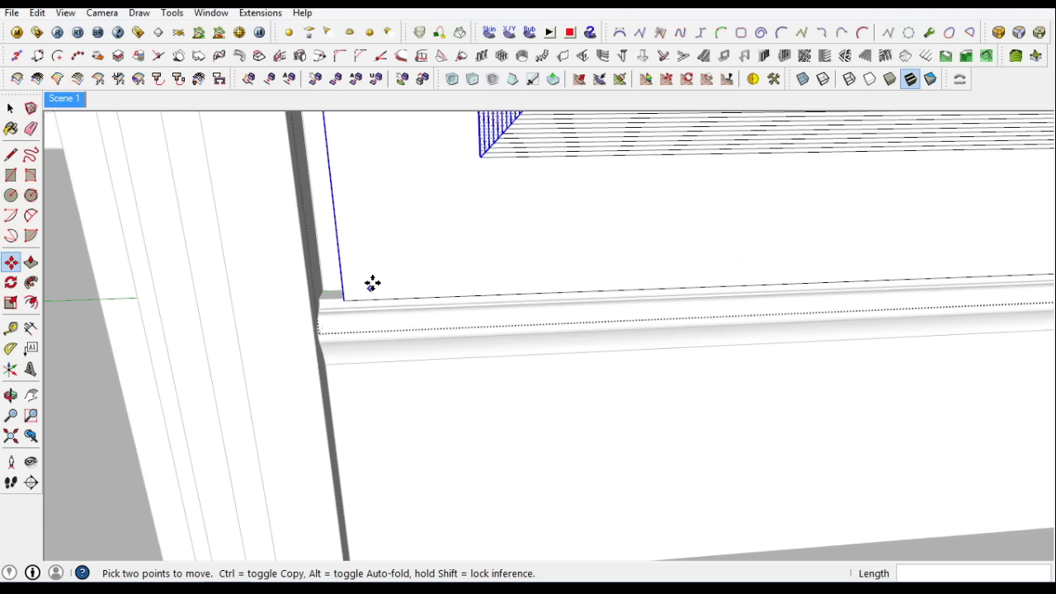
pyautogui.scroll(3, 336, 308)
pyautogui.scroll(-5, 271, 317)
# Push/Pull the chair-rail molding's end face back about 92.77 cm
pyautogui.press('b')
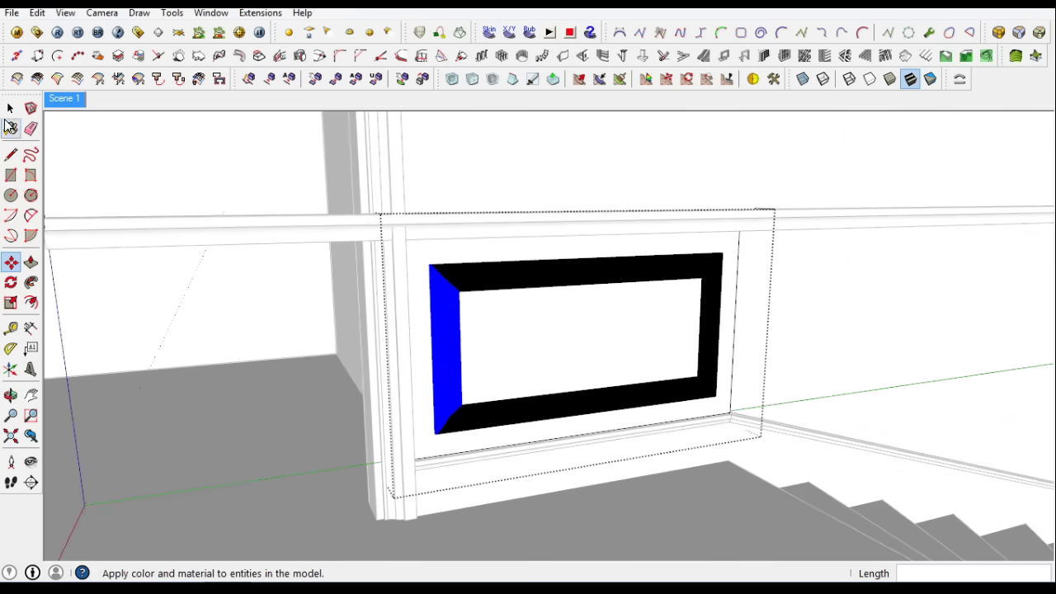
pyautogui.press('space')
pyautogui.click(528, 223)
pyautogui.press('p')
pyautogui.moveTo(528, 223)
pyautogui.mouseDown(button='middle')
pyautogui.moveTo(114, 279)
pyautogui.moveTo(521, 278)
pyautogui.moveTo(731, 479)
pyautogui.moveTo(384, 193)
pyautogui.mouseUp(button='middle')
pyautogui.click(384, 193)
pyautogui.scroll(3, 682, 175)
pyautogui.moveTo(682, 175); pyautogui.dragTo(455, 170, button='middle')
pyautogui.click(454, 170)
pyautogui.scroll(-3, 641, 269)
# Grab the molding's end face again for a further trim
pyautogui.click(10, 110)
pyautogui.scroll(5, 947, 205)
pyautogui.moveTo(946, 205)
pyautogui.mouseDown(button='middle')
pyautogui.moveTo(714, 266)
pyautogui.moveTo(646, 223)
pyautogui.moveTo(377, 264)
pyautogui.moveTo(673, 262)
pyautogui.mouseUp(button='middle')
pyautogui.click(672, 263)
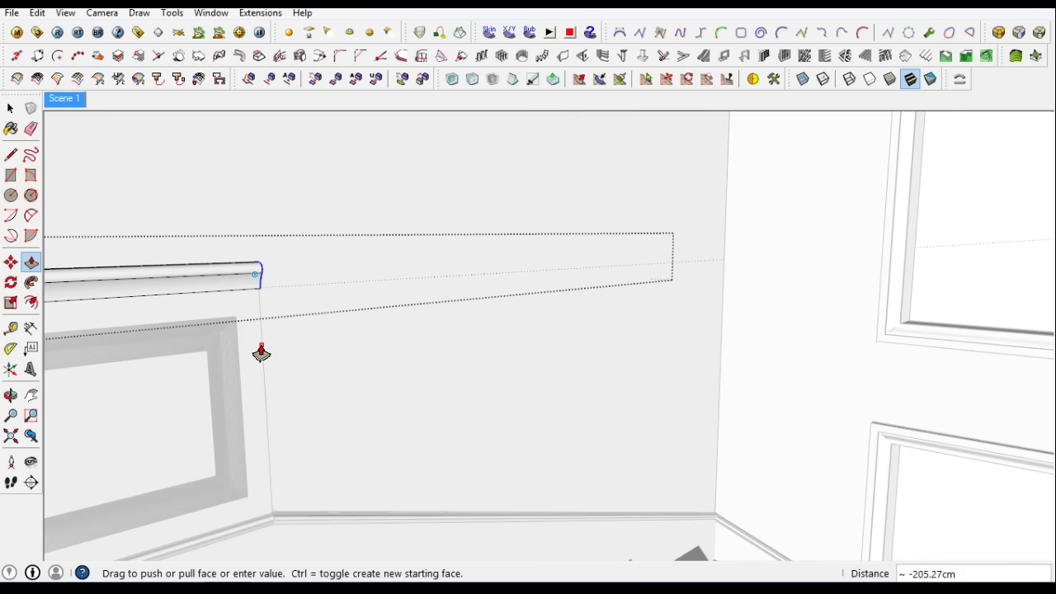
# Start a guide line at the chair-rail molding corner
pyautogui.moveTo(12, 118)
pyautogui.mouseDown(button='middle')
pyautogui.moveTo(523, 335)
pyautogui.moveTo(382, 283)
pyautogui.mouseUp(button='middle')
pyautogui.press('l')
pyautogui.scroll(2, 382, 288)
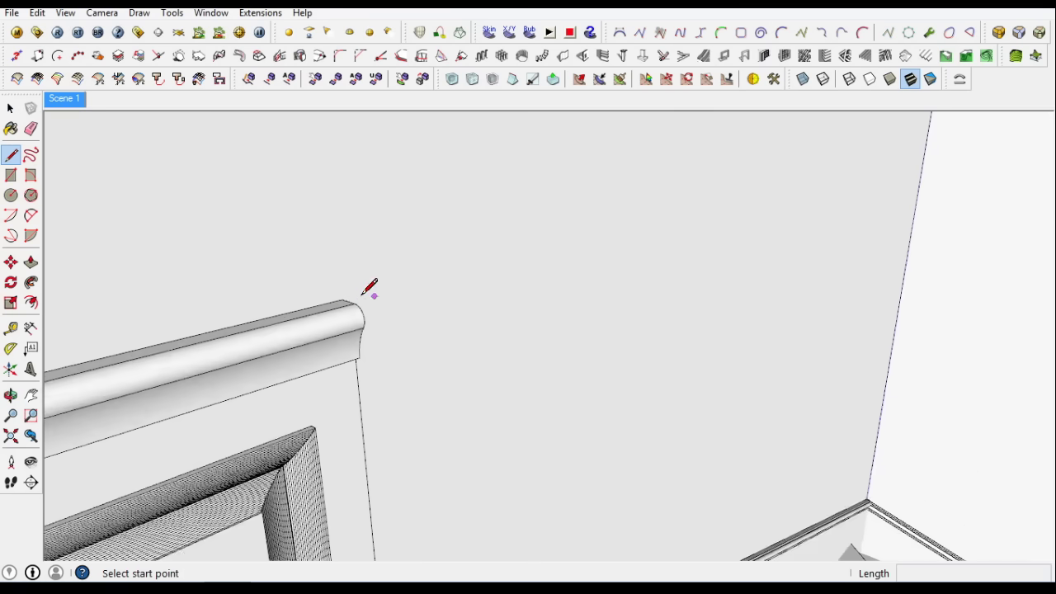
pyautogui.click(349, 308)
pyautogui.scroll(-2, 562, 195)
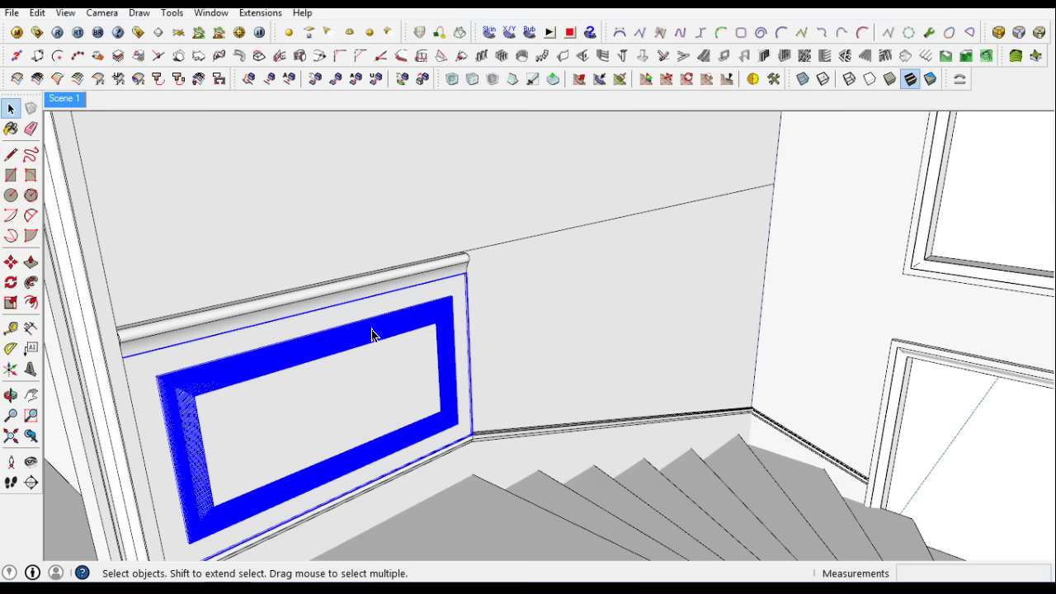
# Ctrl-copy the wainscot panel along the wall
pyautogui.click(11, 263)
pyautogui.scroll(3, 441, 388)
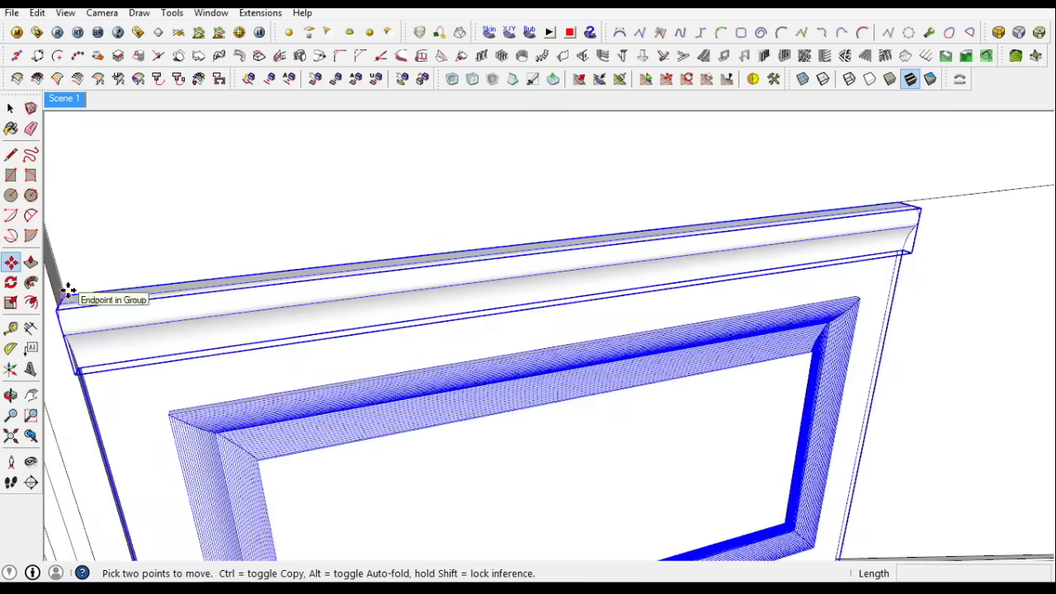
pyautogui.click(71, 288)
pyautogui.press('ctrl')
pyautogui.click(642, 243)
pyautogui.scroll(2, 540, 247)
pyautogui.scroll(-4, 539, 248)
# Stretch the copied panel's right end out to the wall corner
pyautogui.press('space')
pyautogui.moveTo(577, 371); pyautogui.dragTo(795, 462, button='middle')
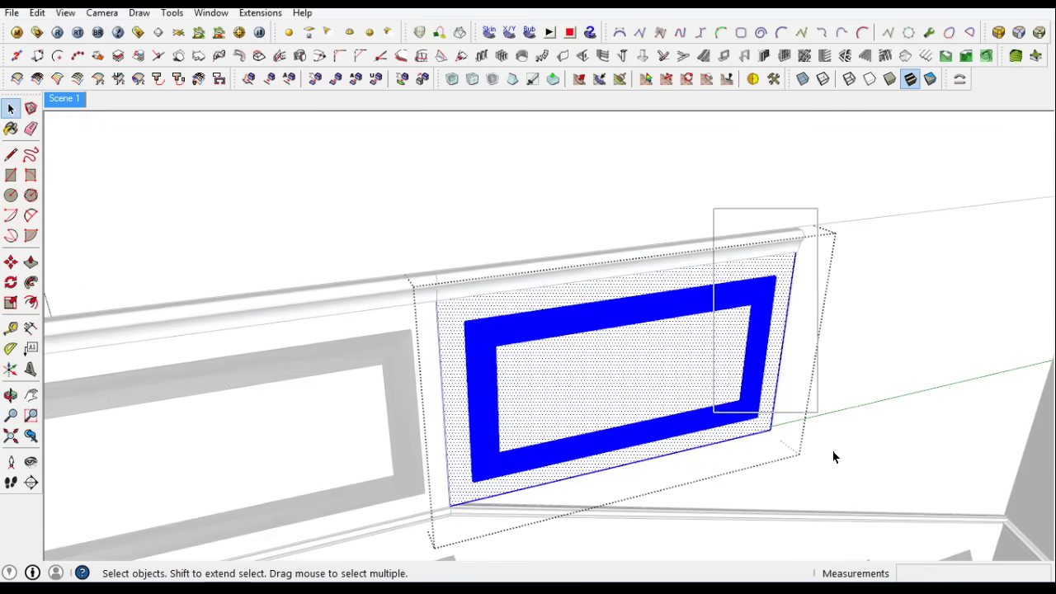
pyautogui.click(11, 262)
pyautogui.scroll(-1, 311, 212)
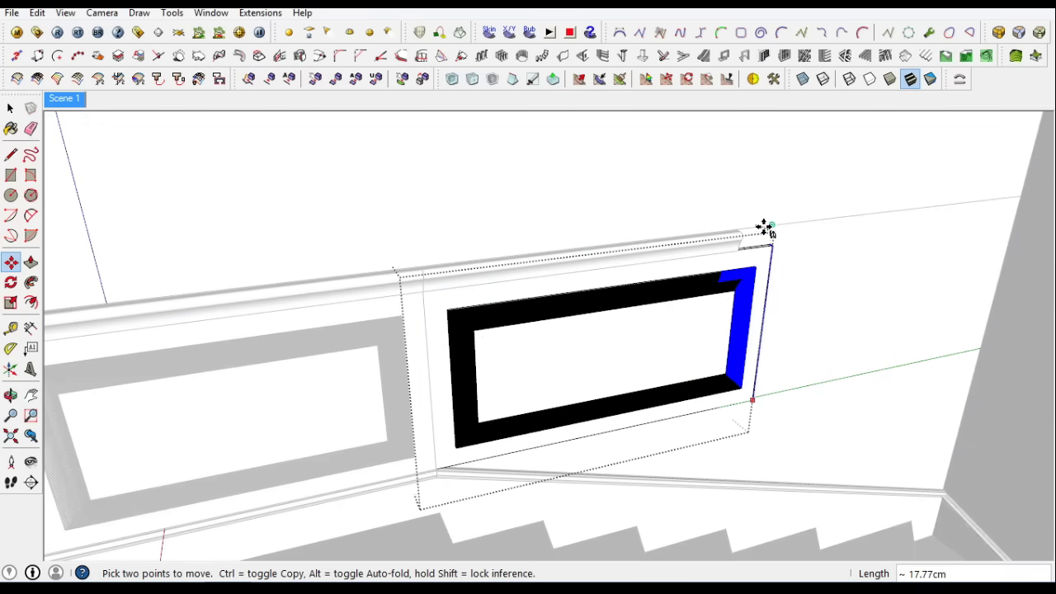
pyautogui.click(11, 108)
pyautogui.scroll(-3, 75, 248)
# Pull the chair-rail end to match the stretched panel
pyautogui.moveTo(75, 248); pyautogui.dragTo(442, 245, button='middle')
pyautogui.press('p')
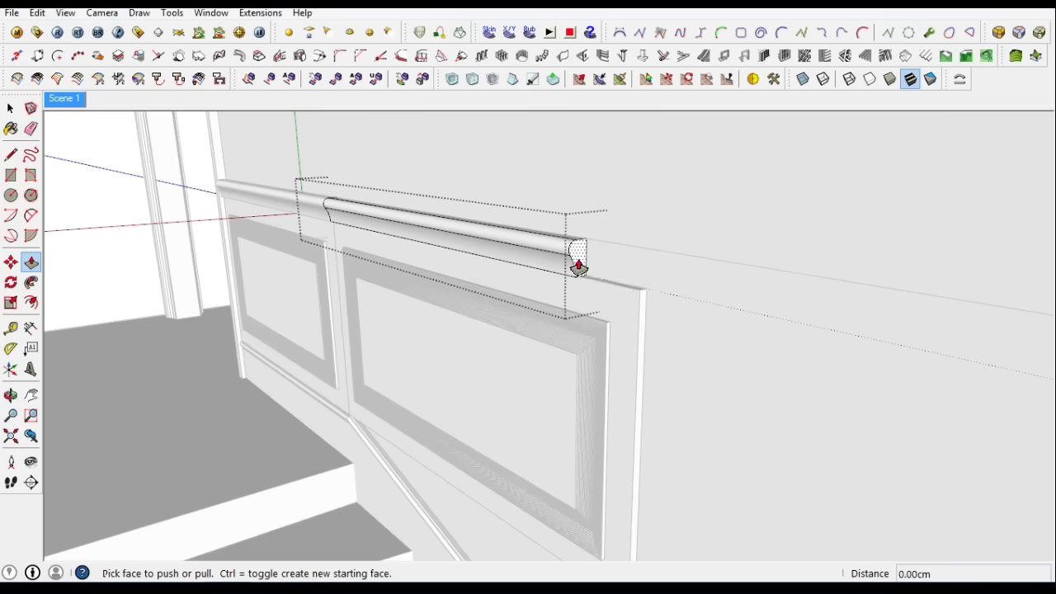
pyautogui.press('space')
pyautogui.click(543, 310)
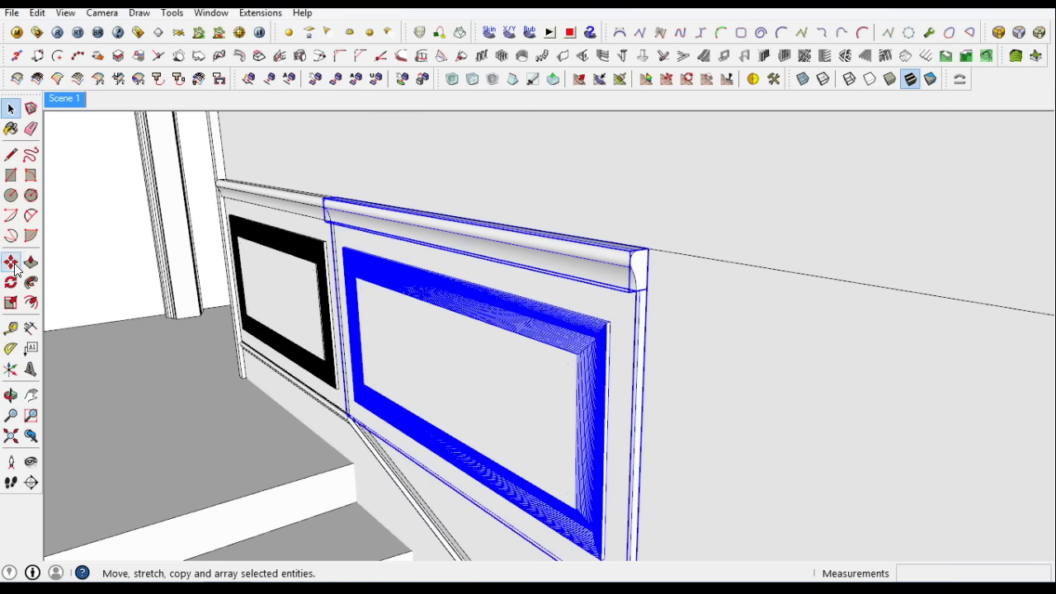
# Copy another panel 145.27 cm further along the wall
pyautogui.rightClick(464, 246)
pyautogui.click(11, 111)
pyautogui.press('m')
pyautogui.scroll(3, 537, 266)
pyautogui.click(537, 267)
pyautogui.press('ctrl')
pyautogui.click(745, 261)
pyautogui.scroll(-5, 646, 248)
pyautogui.moveTo(646, 247); pyautogui.dragTo(652, 226, button='middle')
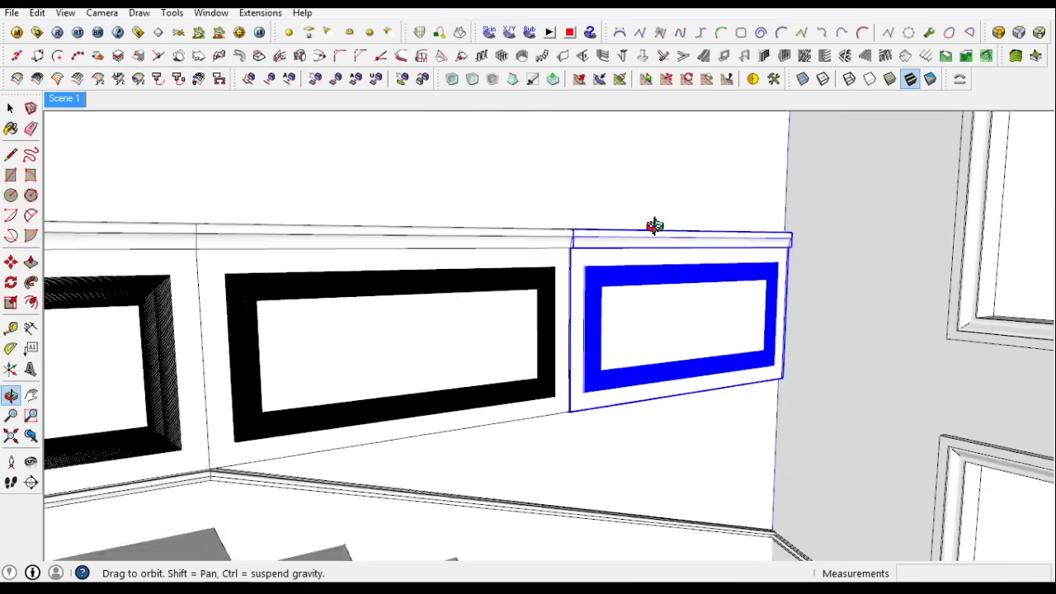
# Select the three panels and make them into a group
pyautogui.press('space')
pyautogui.keyDown('shift'); pyautogui.click(371, 264); pyautogui.keyUp('shift')
pyautogui.rightClick(430, 246)
pyautogui.click(517, 400)
pyautogui.rightClick(651, 375)
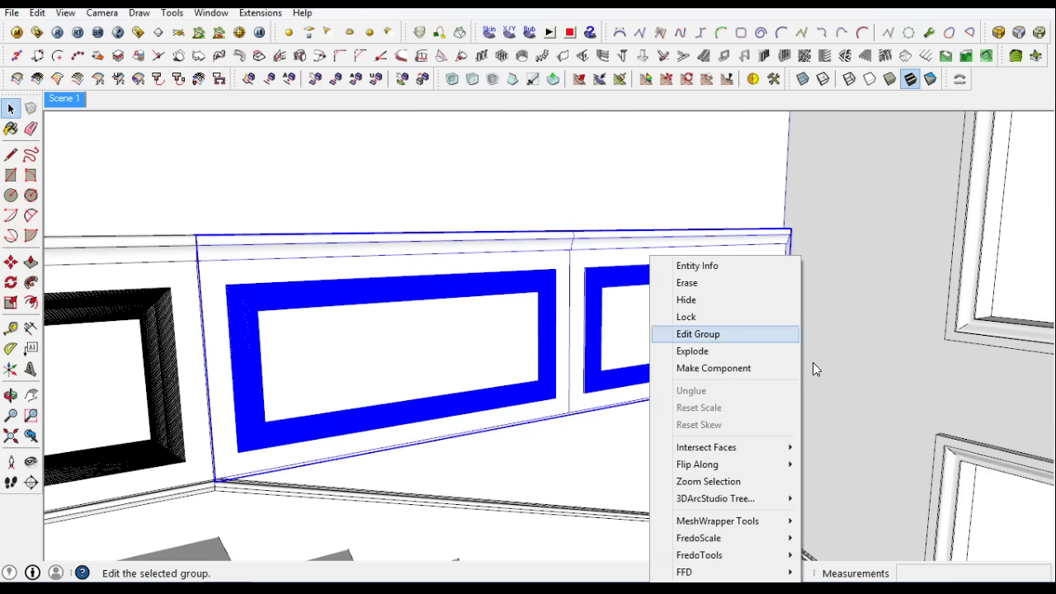
# Shear the panel group with its stretch grips so the panels slant along the stairs
pyautogui.click(853, 467)
pyautogui.moveTo(778, 382); pyautogui.dragTo(750, 523)
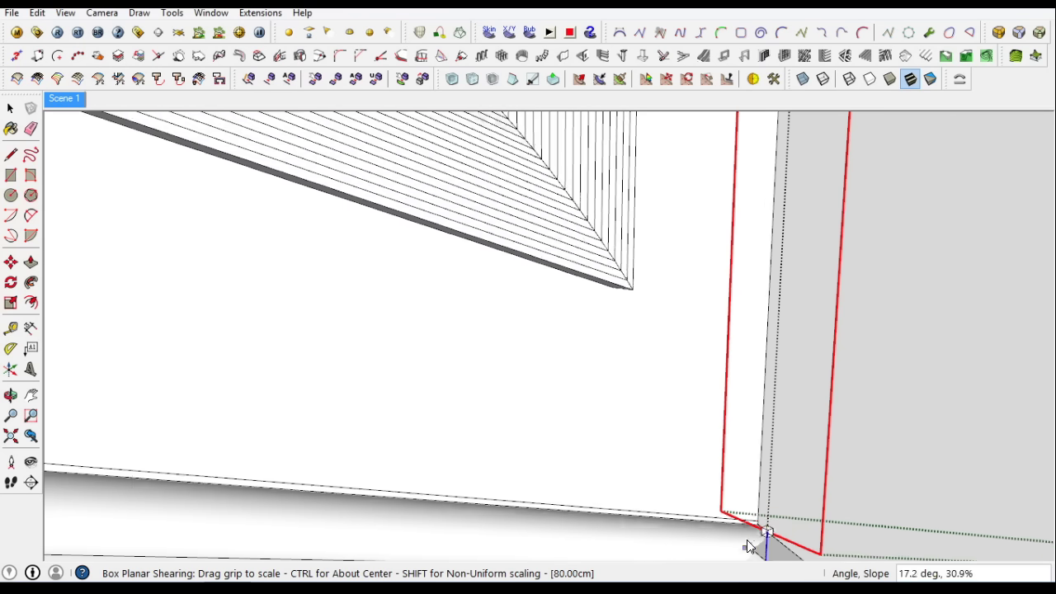
pyautogui.click(750, 523)
pyautogui.moveTo(746, 512); pyautogui.dragTo(718, 450, button='middle')
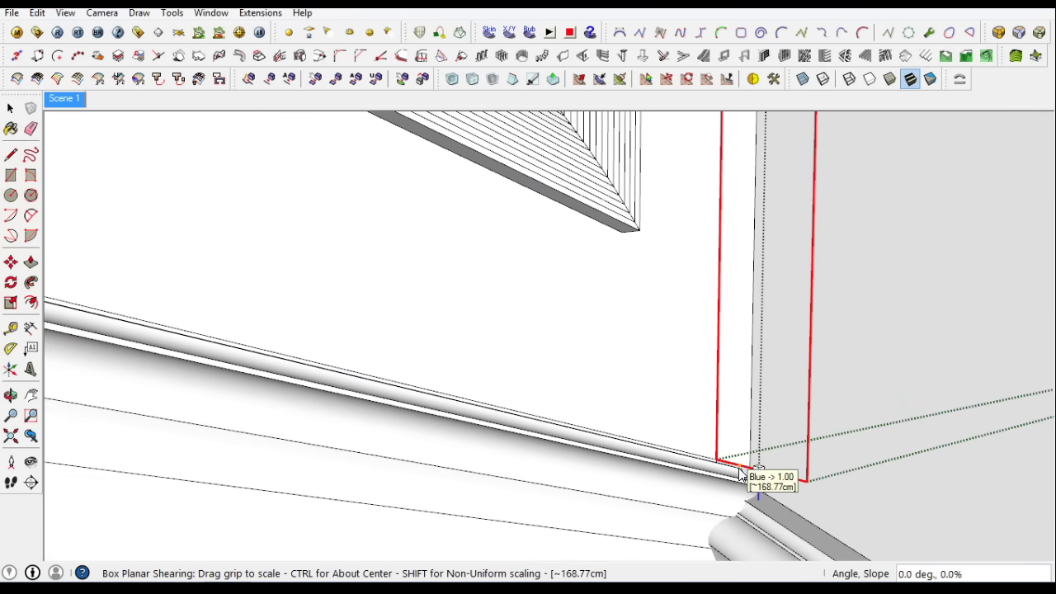
pyautogui.scroll(2, 740, 474)
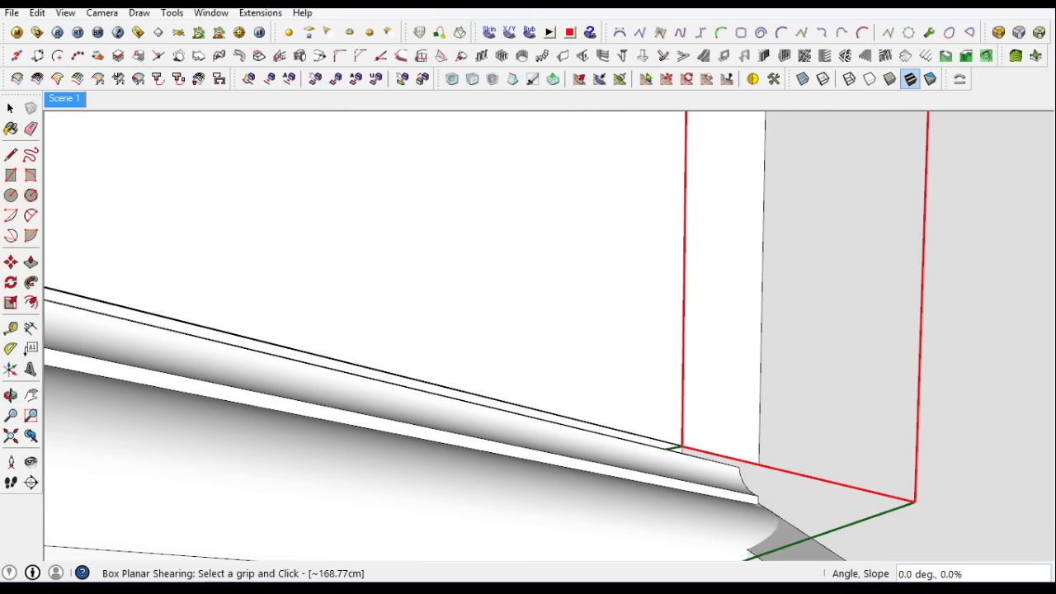
pyautogui.scroll(-1, 767, 462)
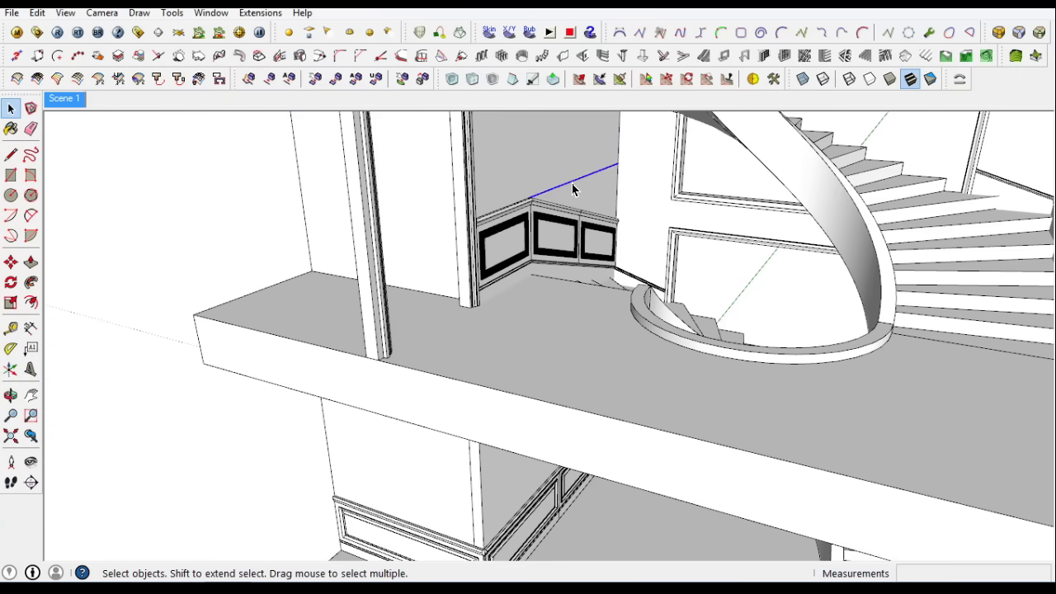
pyautogui.scroll(-5, 574, 190)
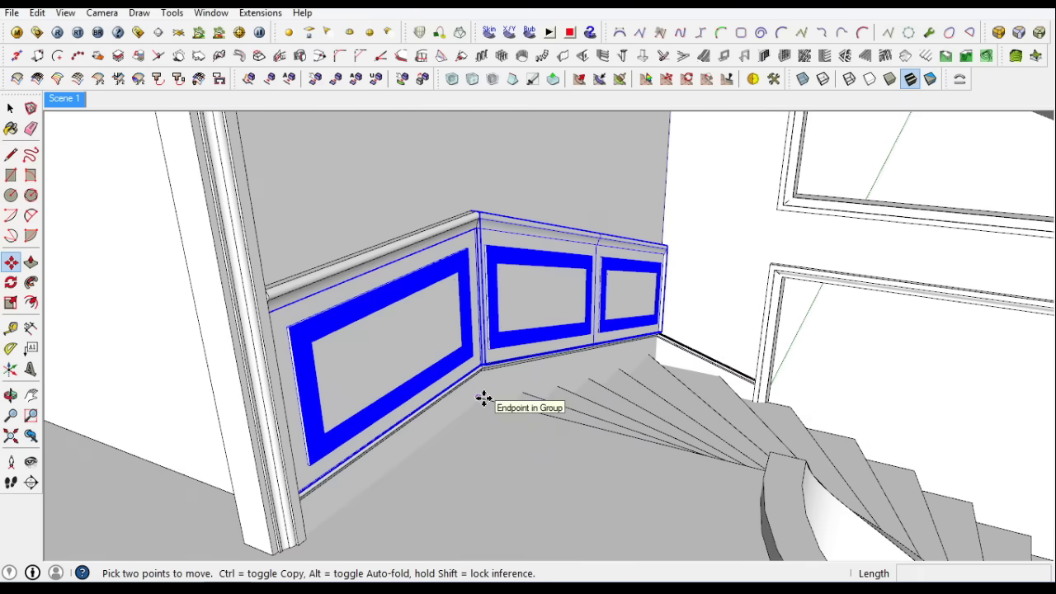
# Nudge the left wall panel into a new position with Move
pyautogui.scroll(4, 478, 396)
pyautogui.click(468, 388)
pyautogui.scroll(-5, 468, 387)
pyautogui.scroll(5, 486, 354)
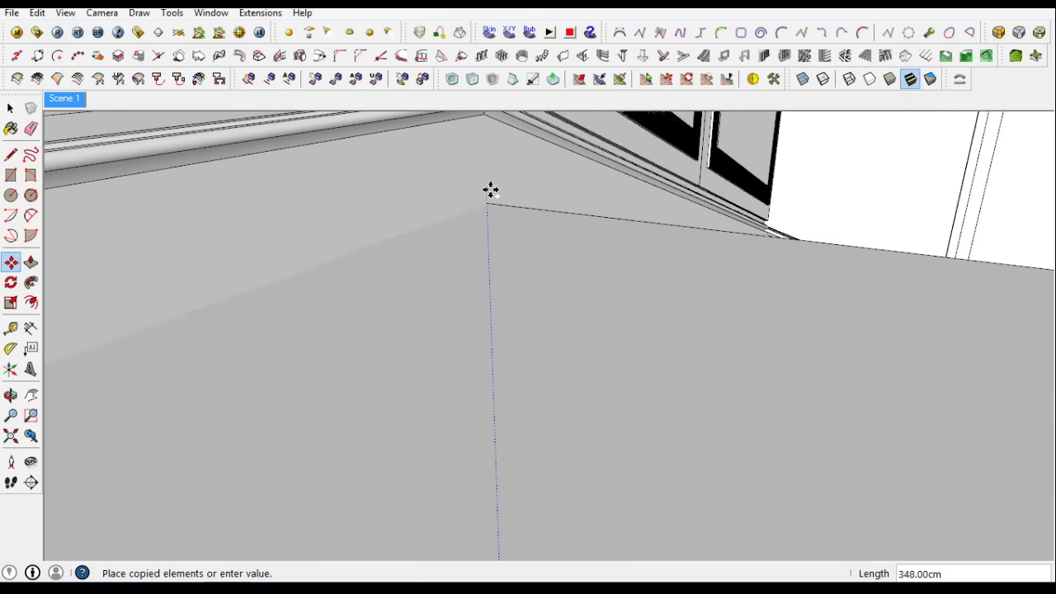
pyautogui.scroll(-5, 482, 314)
pyautogui.click(11, 108)
pyautogui.scroll(2, 454, 393)
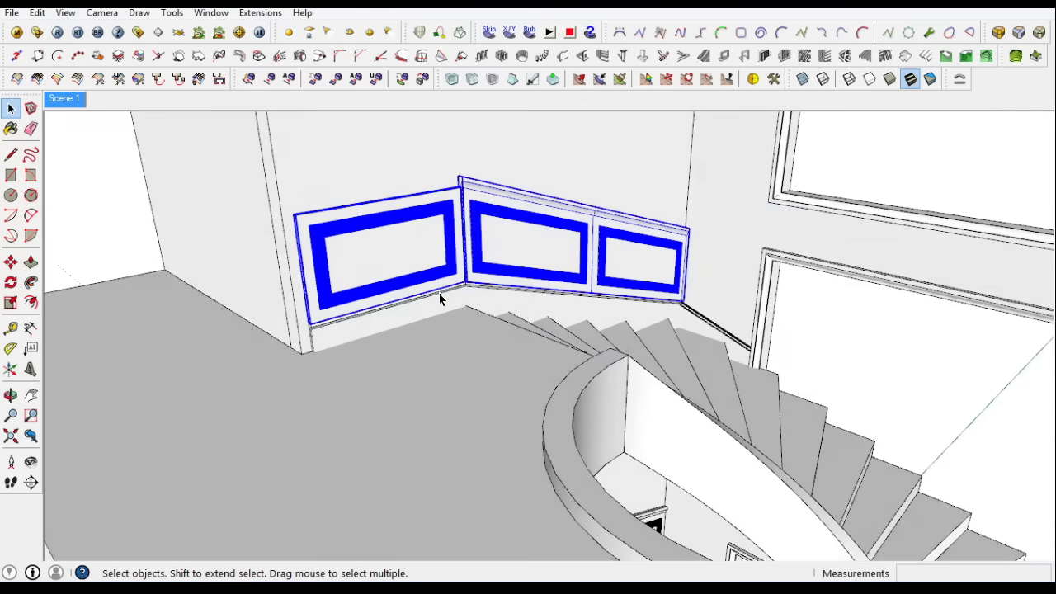
pyautogui.scroll(4, 431, 322)
pyautogui.click(330, 314)
pyautogui.scroll(-3, 270, 199)
pyautogui.press('m')
pyautogui.scroll(3, 276, 220)
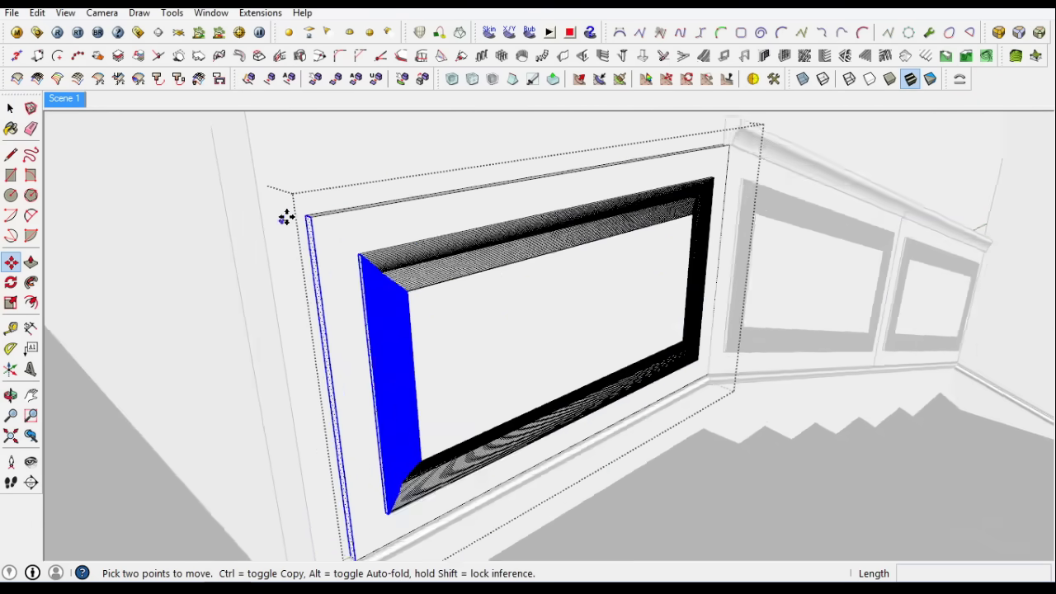
pyautogui.scroll(3, 314, 207)
pyautogui.click(312, 208)
pyautogui.click(11, 108)
pyautogui.scroll(-5, 395, 197)
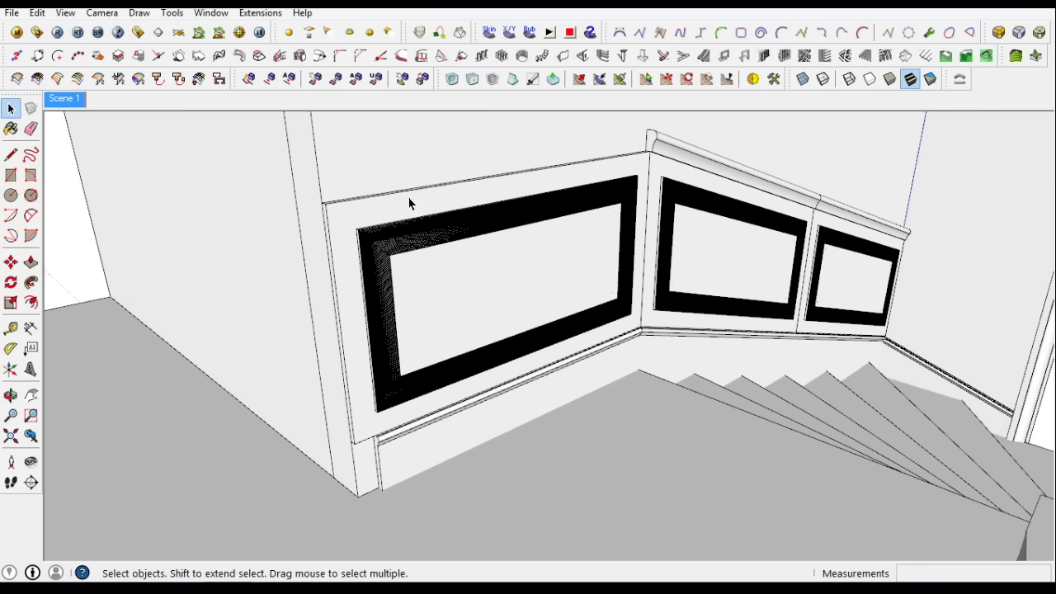
# Push/Pull the chair-rail end face out to the wall edge
pyautogui.press('p')
pyautogui.scroll(3, 377, 435)
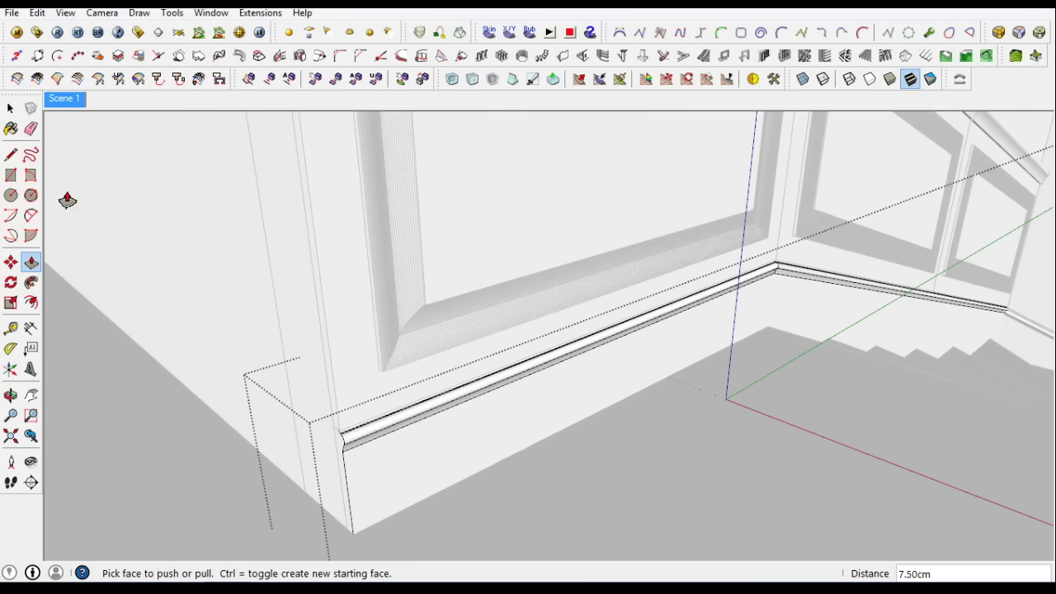
pyautogui.press('space')
pyautogui.scroll(-3, 542, 205)
pyautogui.click(553, 424)
pyautogui.press('m')
pyautogui.scroll(3, 582, 490)
pyautogui.scroll(3, 615, 277)
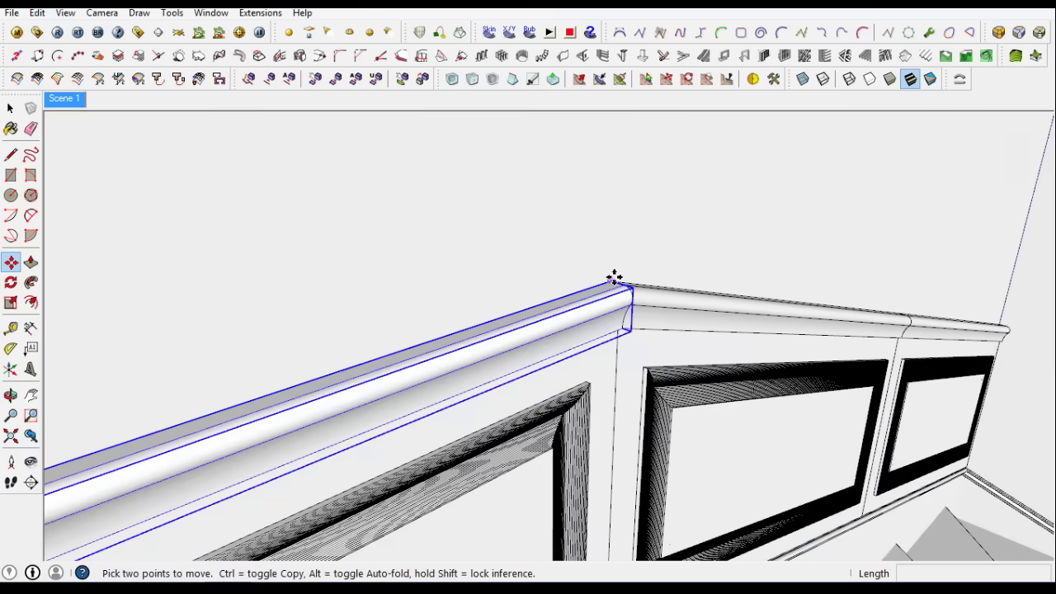
pyautogui.press('ctrl')
pyautogui.click(614, 277)
pyautogui.scroll(-3, 615, 278)
pyautogui.scroll(3, 652, 222)
pyautogui.press('Escape')
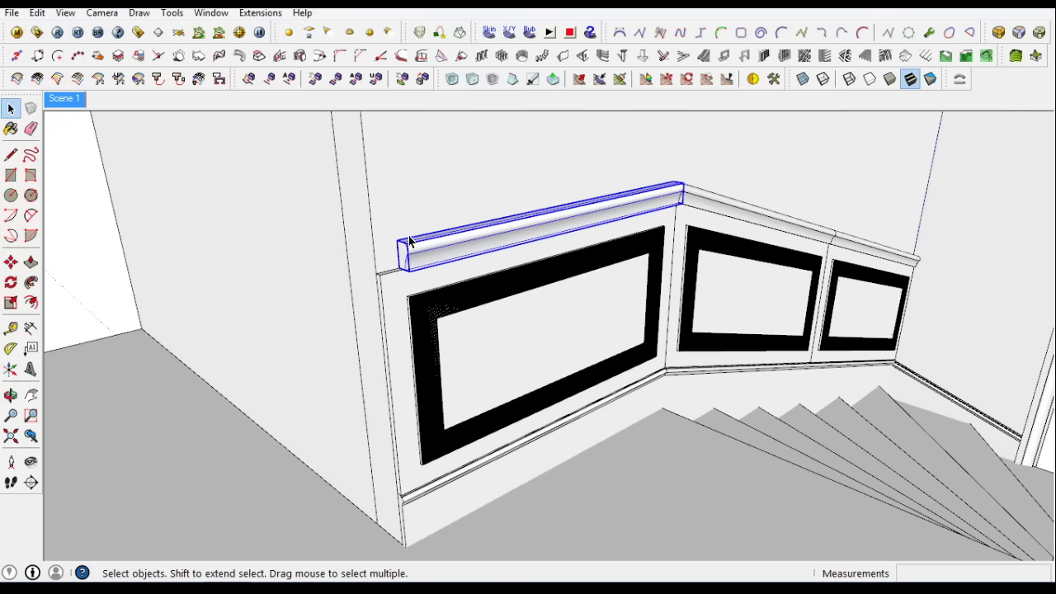
pyautogui.scroll(-3, 410, 240)
pyautogui.press('p')
pyautogui.scroll(3, 396, 266)
pyautogui.click(396, 266)
pyautogui.click(354, 306)
pyautogui.press('space')
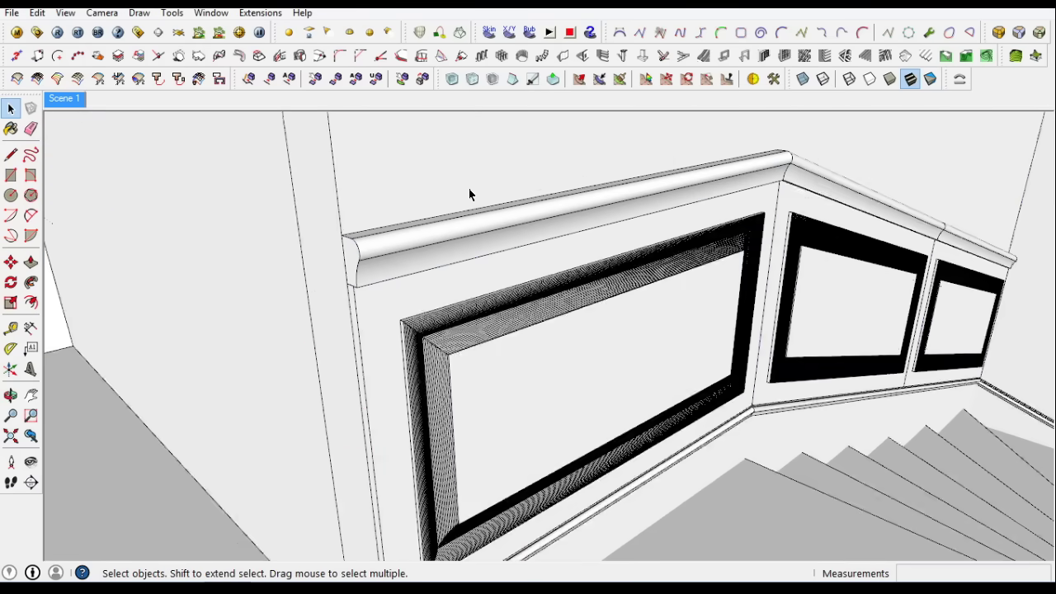
pyautogui.scroll(-5, 566, 478)
pyautogui.scroll(5, 566, 478)
# Copy the corner wainscot panel to the landing wall beside the column, shifting it about 346.50 cm
pyautogui.click(554, 412)
pyautogui.scroll(2, 549, 423)
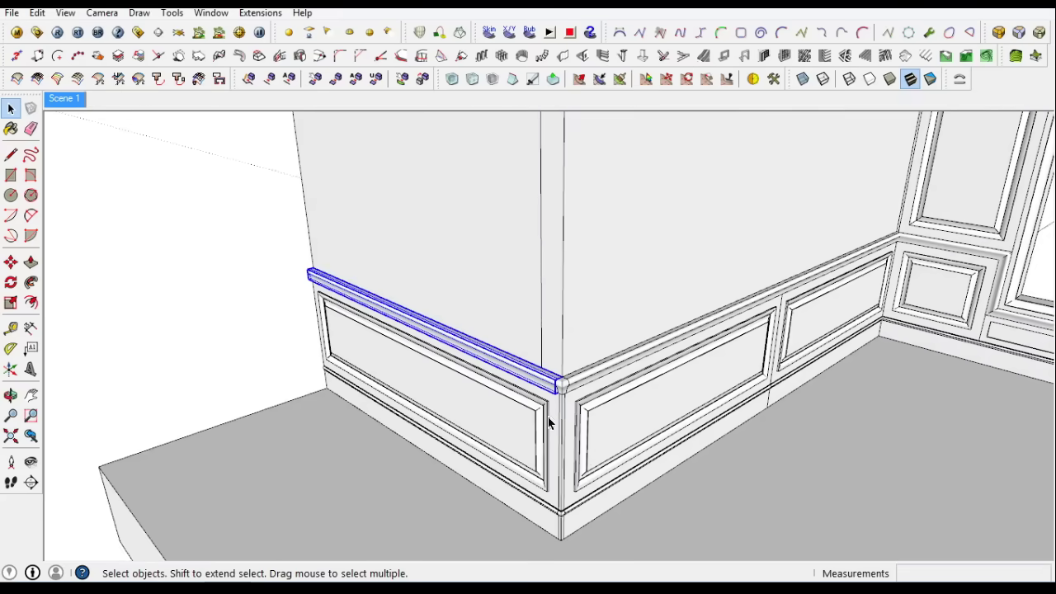
pyautogui.scroll(2, 548, 422)
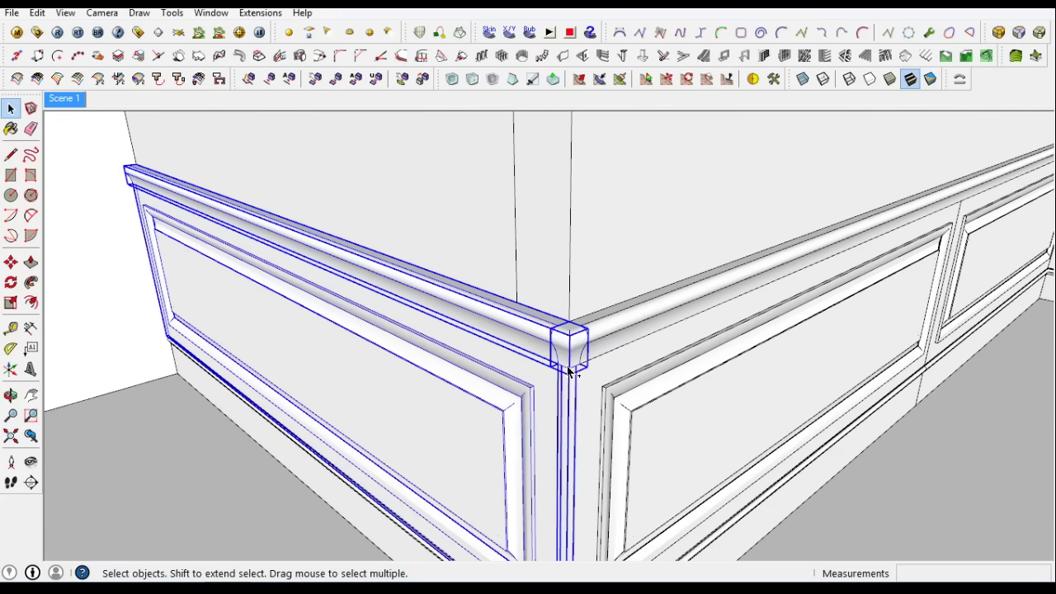
pyautogui.scroll(-3, 569, 371)
pyautogui.scroll(3, 564, 462)
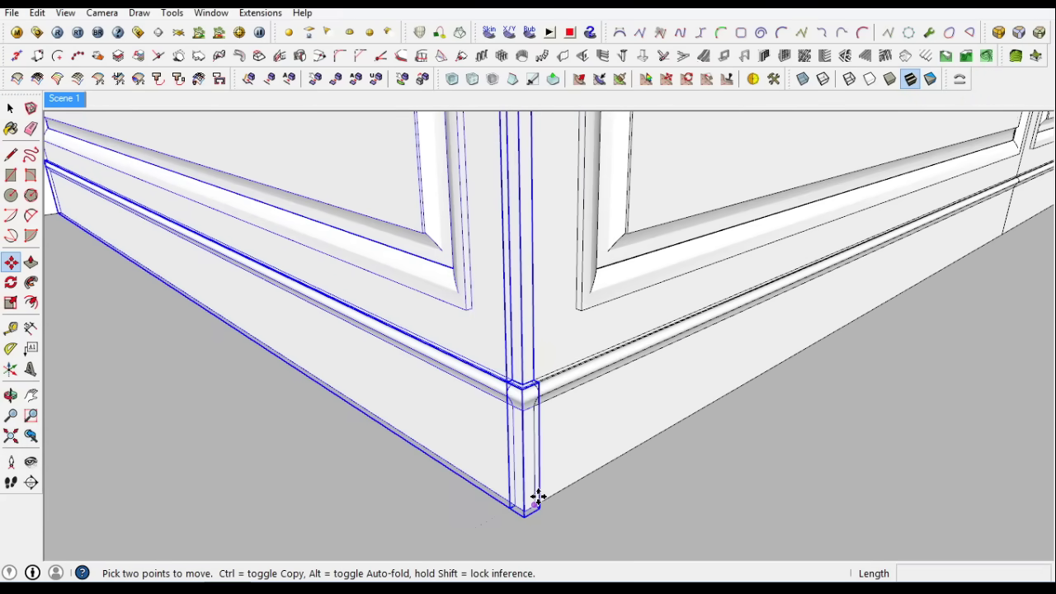
pyautogui.click(536, 500)
pyautogui.press('ctrl')
pyautogui.scroll(-5, 536, 500)
pyautogui.scroll(10, 556, 165)
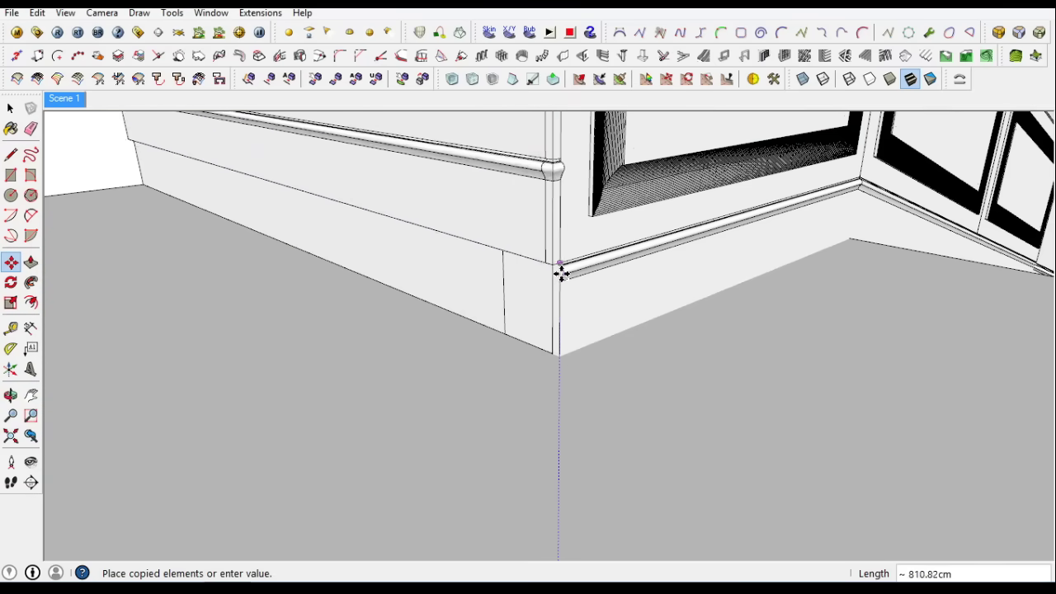
pyautogui.click(556, 358)
pyautogui.scroll(-5, 302, 291)
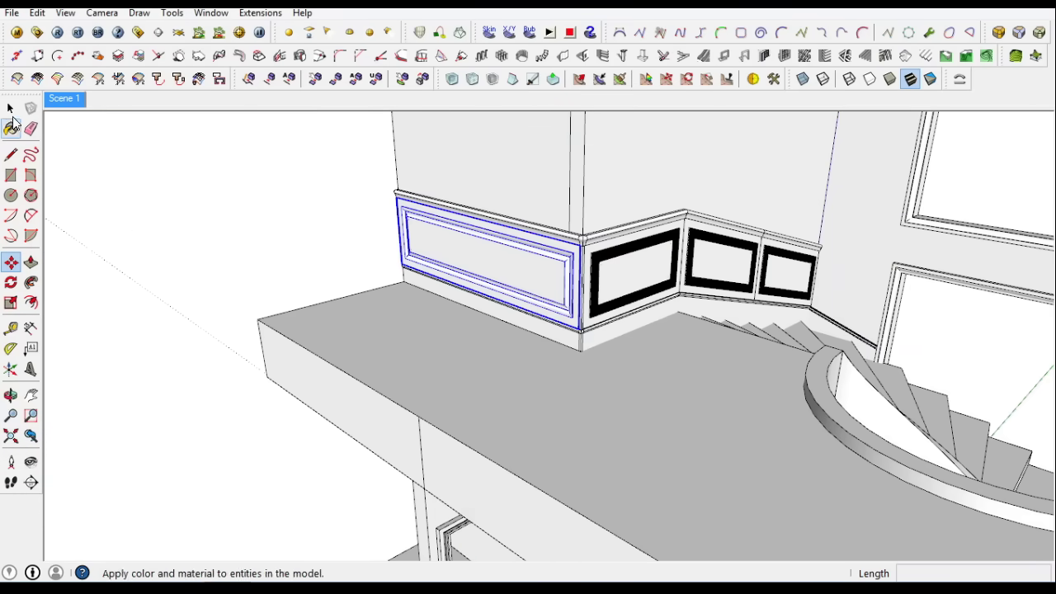
pyautogui.scroll(2, 495, 214)
pyautogui.press('space')
pyautogui.scroll(2, 548, 203)
pyautogui.click(11, 262)
pyautogui.scroll(-2, 485, 248)
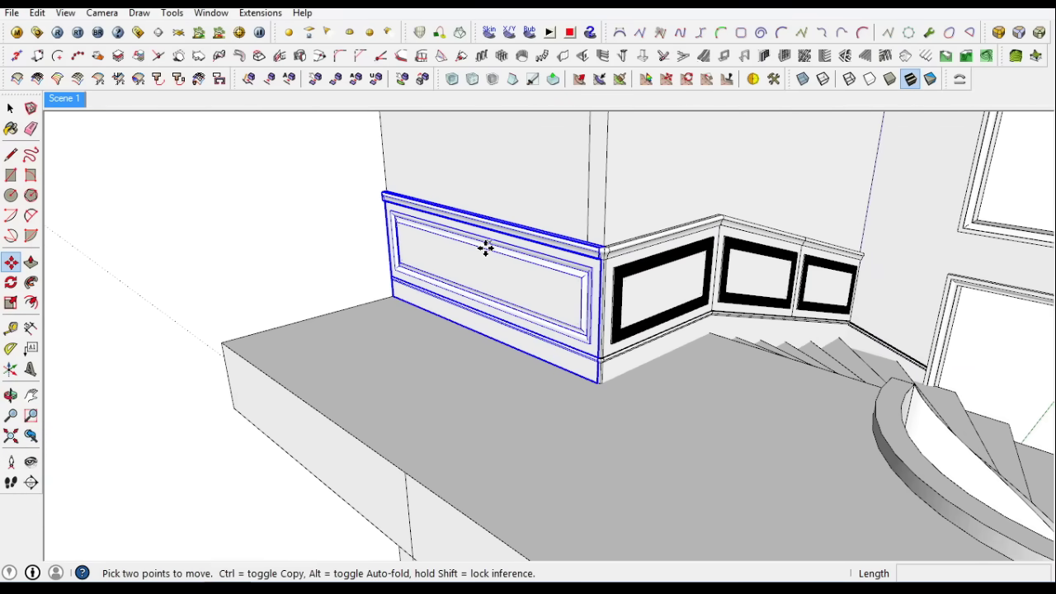
pyautogui.scroll(-5, 415, 363)
pyautogui.click(476, 432)
pyautogui.scroll(4, 289, 372)
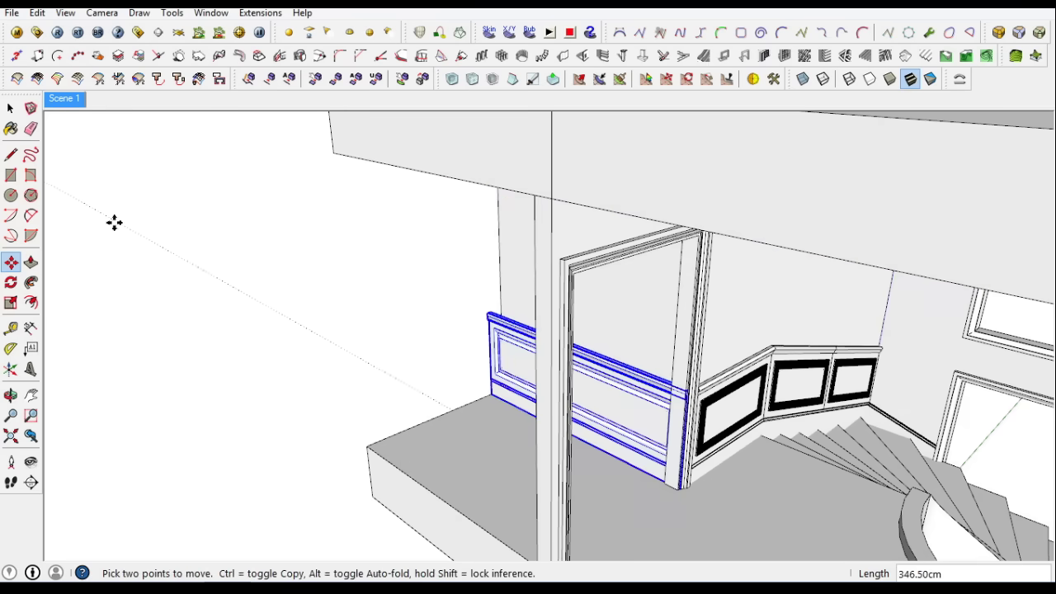
# Open Soften/Smooth Edges for the copied panel and try repositioning it, undoing the move
pyautogui.scroll(3, 699, 353)
pyautogui.press('space')
pyautogui.scroll(2, 584, 372)
pyautogui.rightClick(594, 376)
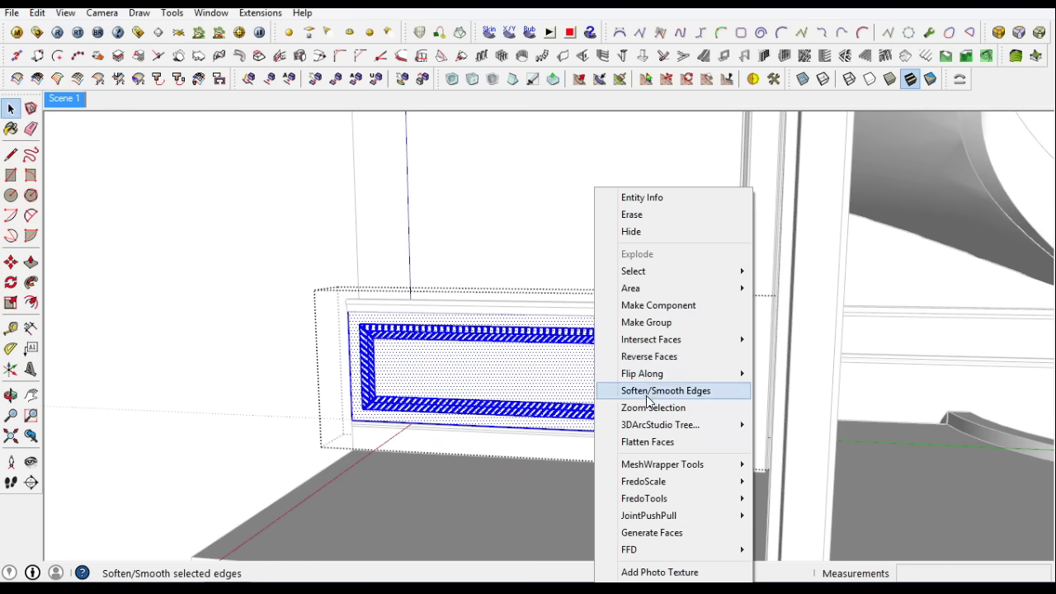
pyautogui.click(641, 357)
pyautogui.press('m')
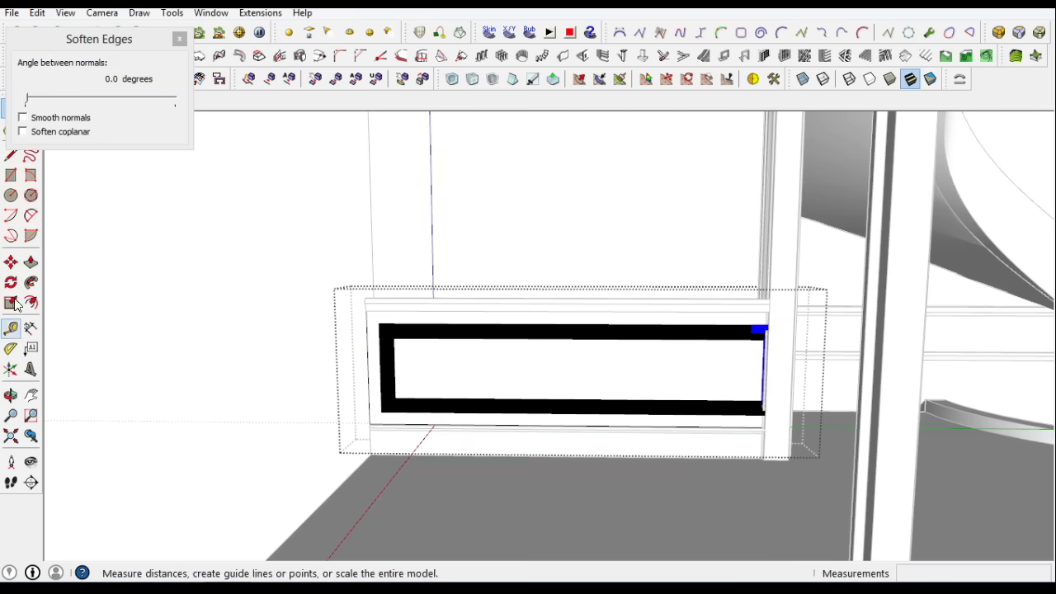
pyautogui.click(764, 357)
pyautogui.scroll(2, 667, 349)
pyautogui.scroll(3, 726, 454)
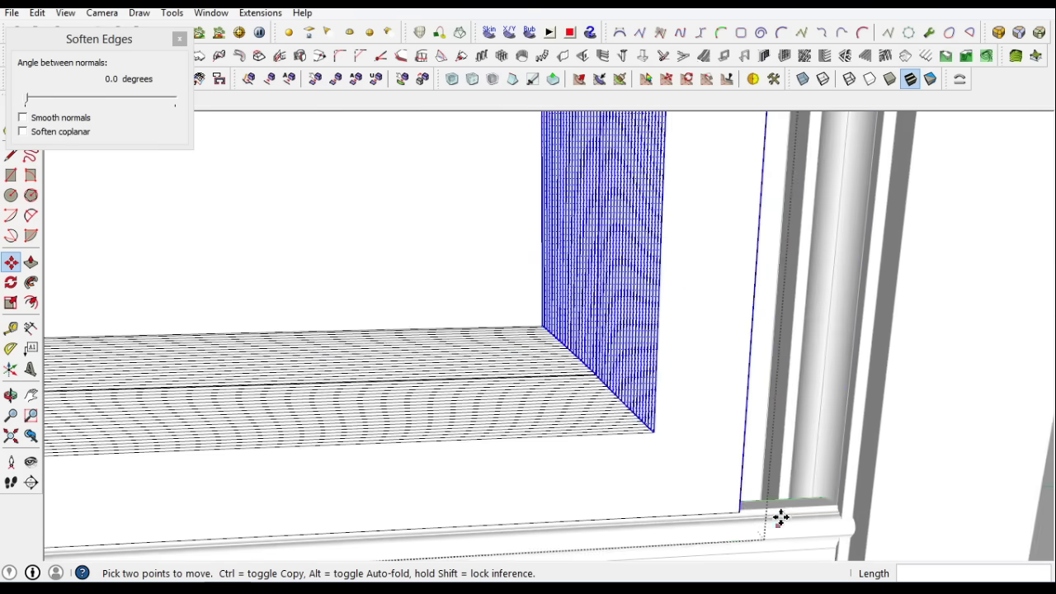
pyautogui.scroll(-3, 793, 505)
pyautogui.scroll(-2, 809, 459)
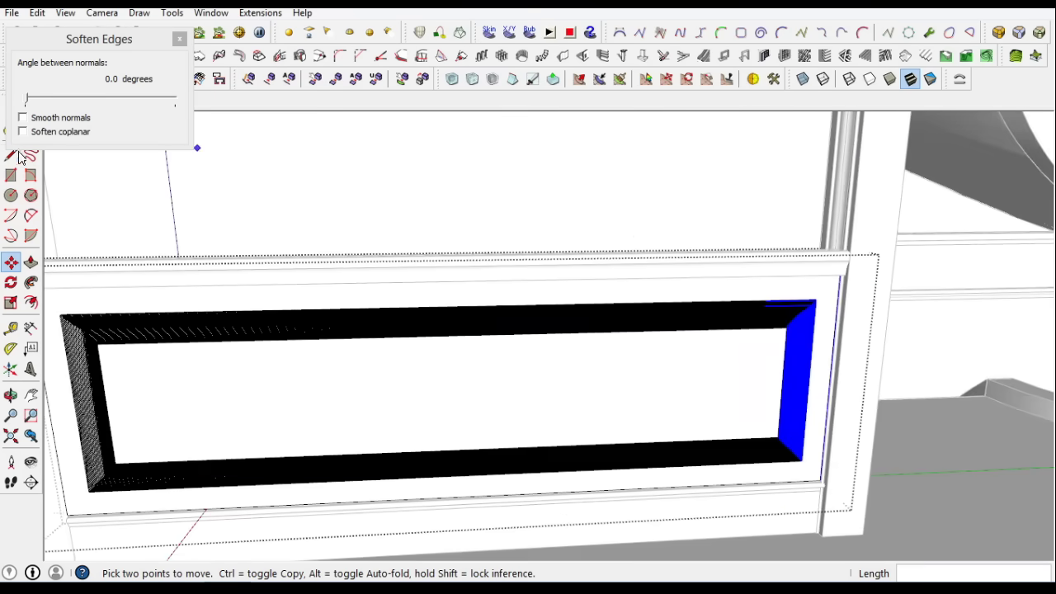
pyautogui.click(180, 40)
pyautogui.hotkey('ctrl', 'z')
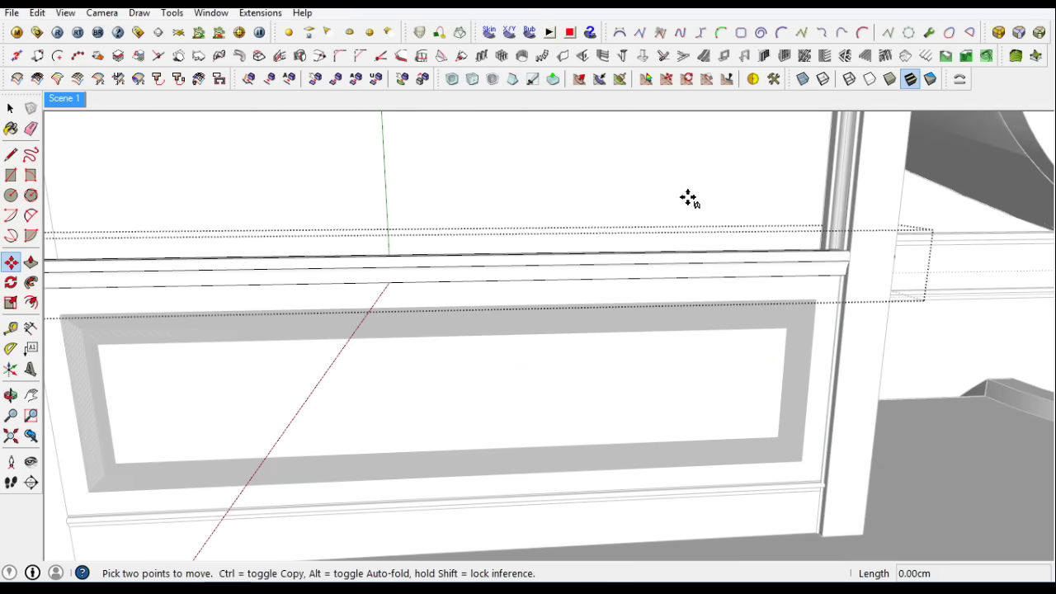
pyautogui.click(693, 197)
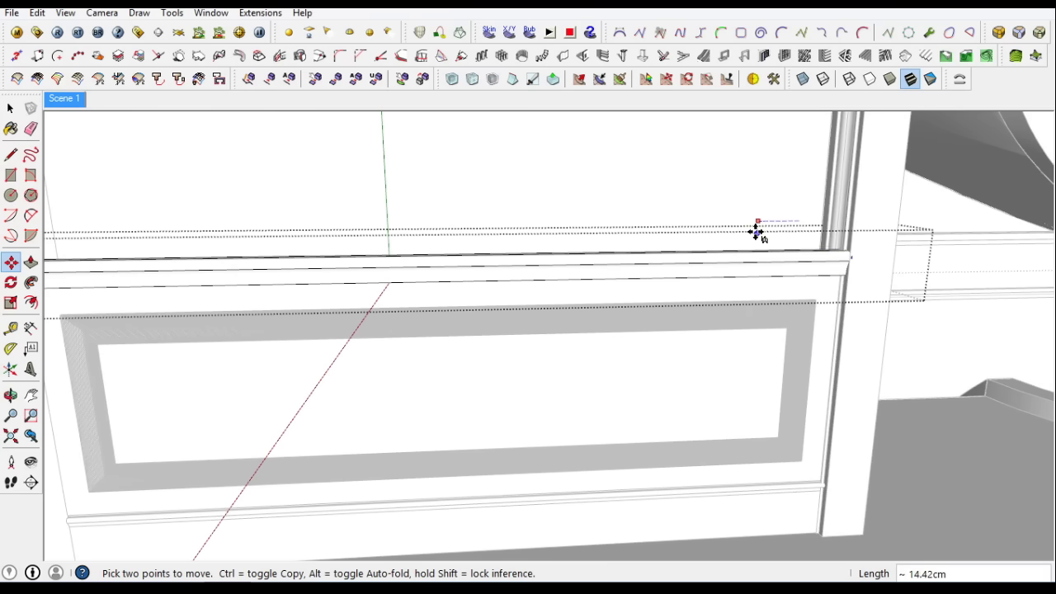
pyautogui.scroll(-5, 753, 233)
pyautogui.press('space')
# Open the landing wainscot panel group and select its right end pieces
pyautogui.moveTo(528, 313); pyautogui.dragTo(554, 311, button='middle')
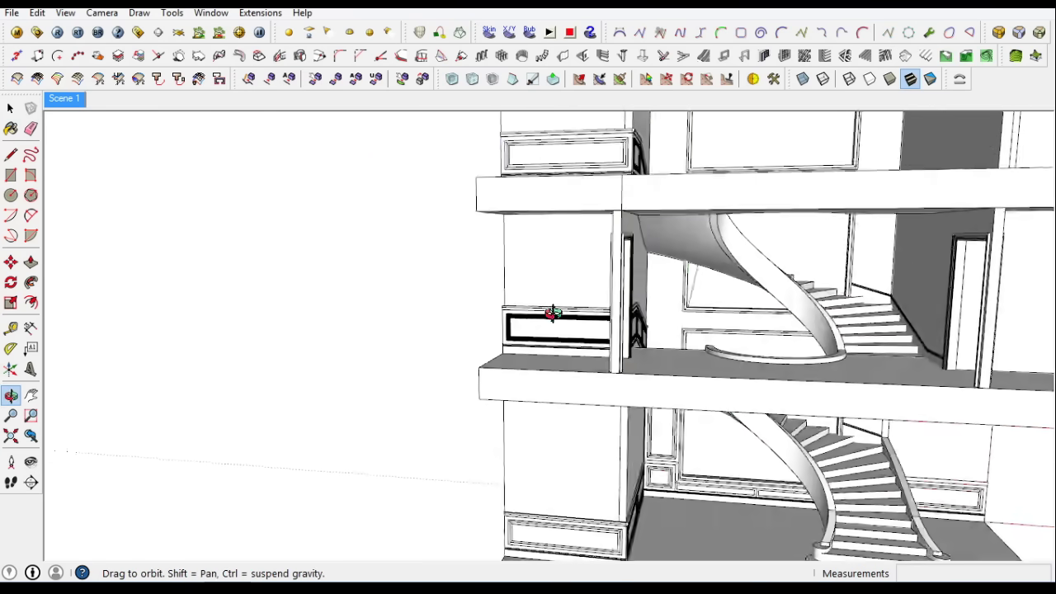
pyautogui.scroll(2, 488, 347)
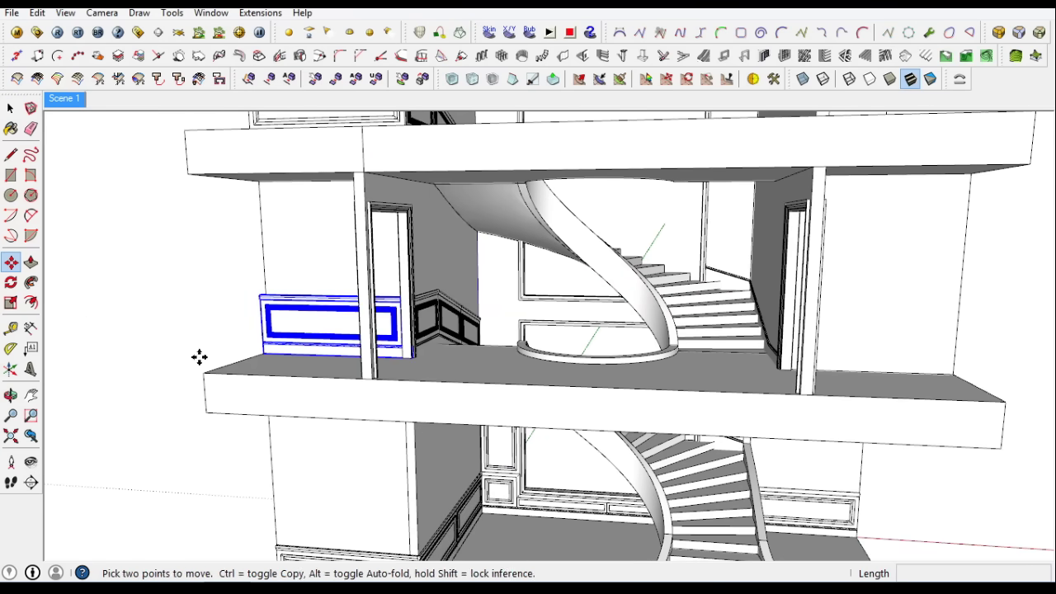
pyautogui.scroll(3, 844, 404)
pyautogui.press('space')
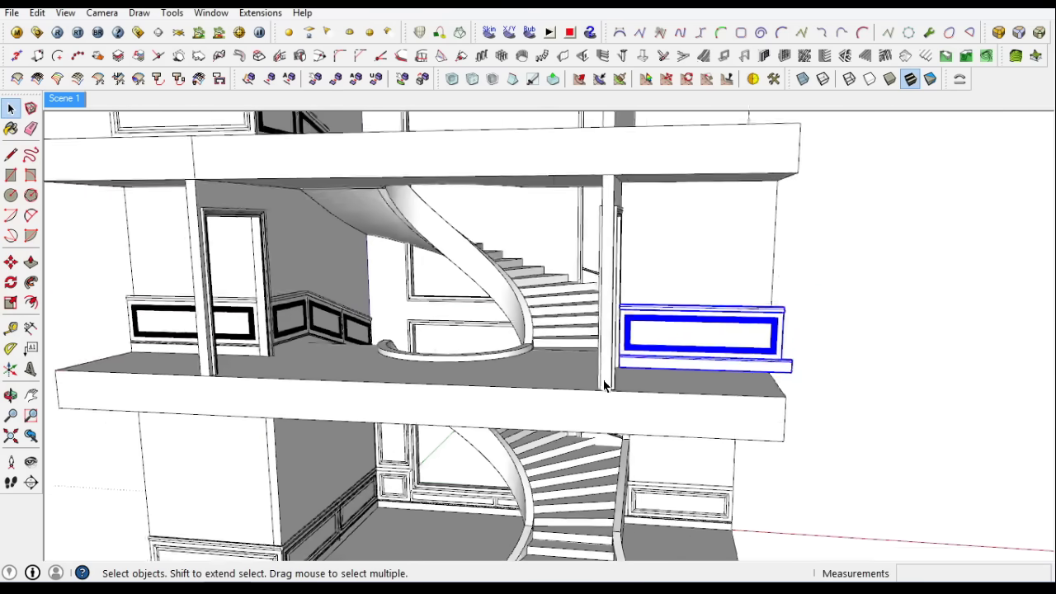
pyautogui.scroll(-3, 641, 404)
pyautogui.click(641, 404)
pyautogui.scroll(3, 642, 405)
pyautogui.doubleClick(660, 395)
pyautogui.scroll(3, 649, 343)
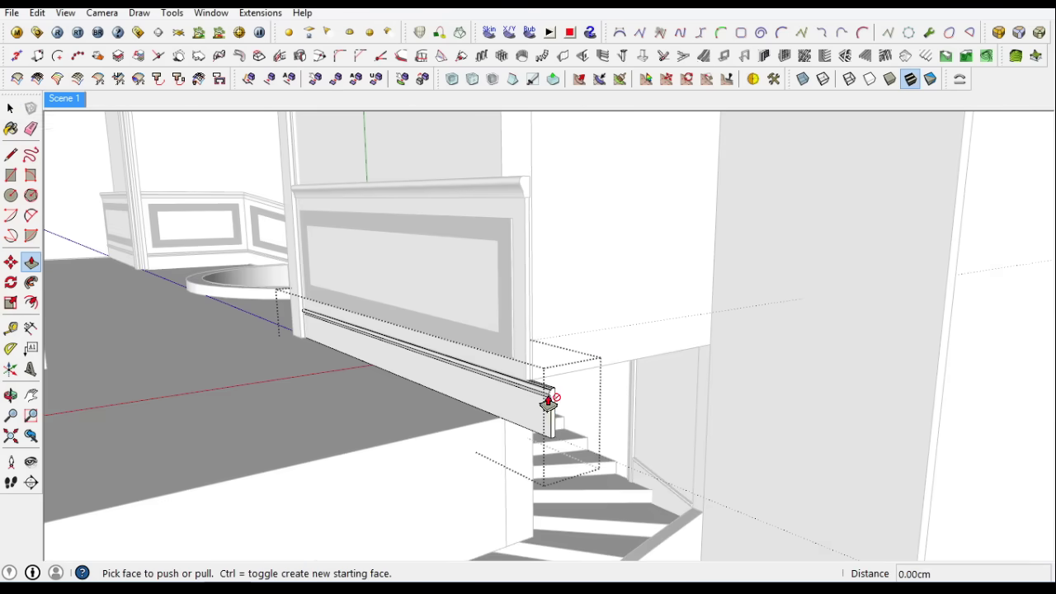
pyautogui.click(10, 108)
pyautogui.moveTo(330, 330); pyautogui.dragTo(523, 271, button='middle')
pyautogui.click(523, 272)
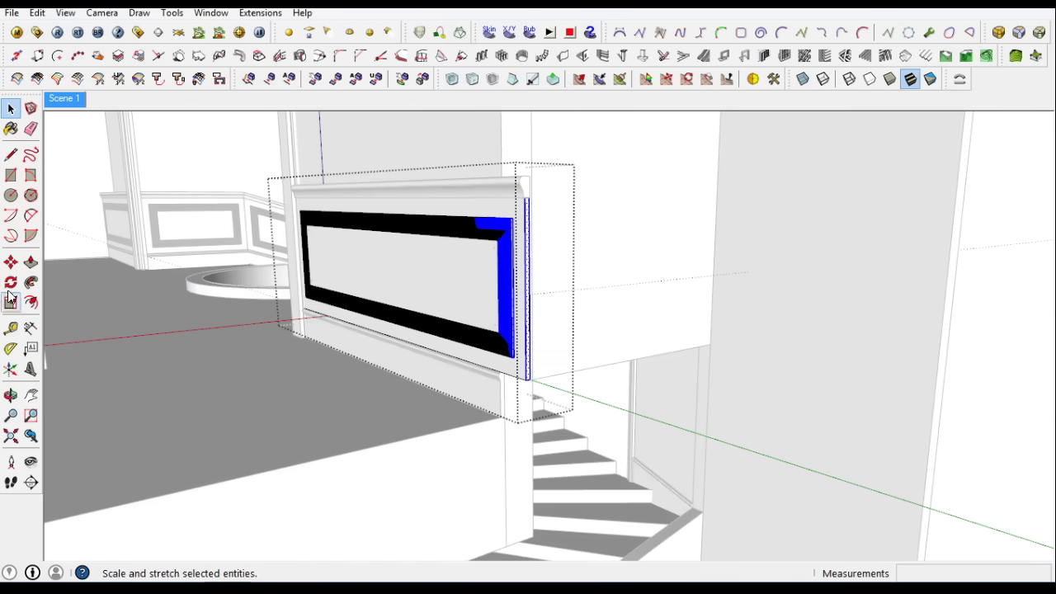
pyautogui.scroll(3, 530, 388)
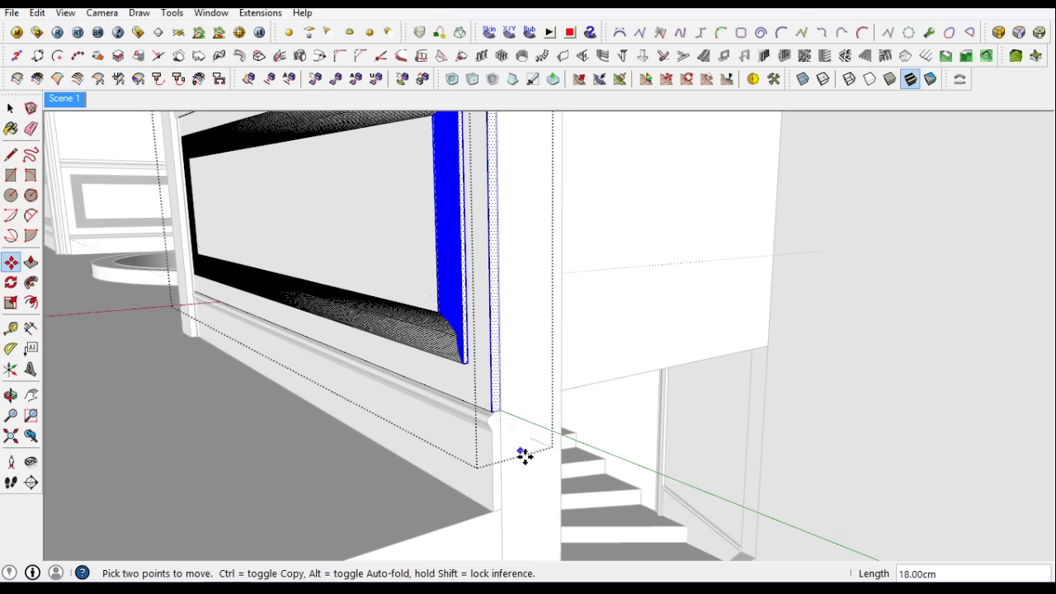
pyautogui.click(16, 112)
# Apply Soften/Smooth Edges to the small stair-side panel and check the panel group's context options
pyautogui.moveTo(330, 330)
pyautogui.mouseDown(button='middle')
pyautogui.moveTo(542, 314)
pyautogui.moveTo(872, 337)
pyautogui.moveTo(448, 289)
pyautogui.moveTo(690, 443)
pyautogui.moveTo(640, 425)
pyautogui.moveTo(536, 313)
pyautogui.moveTo(452, 191)
pyautogui.mouseUp(button='middle')
pyautogui.click(451, 191)
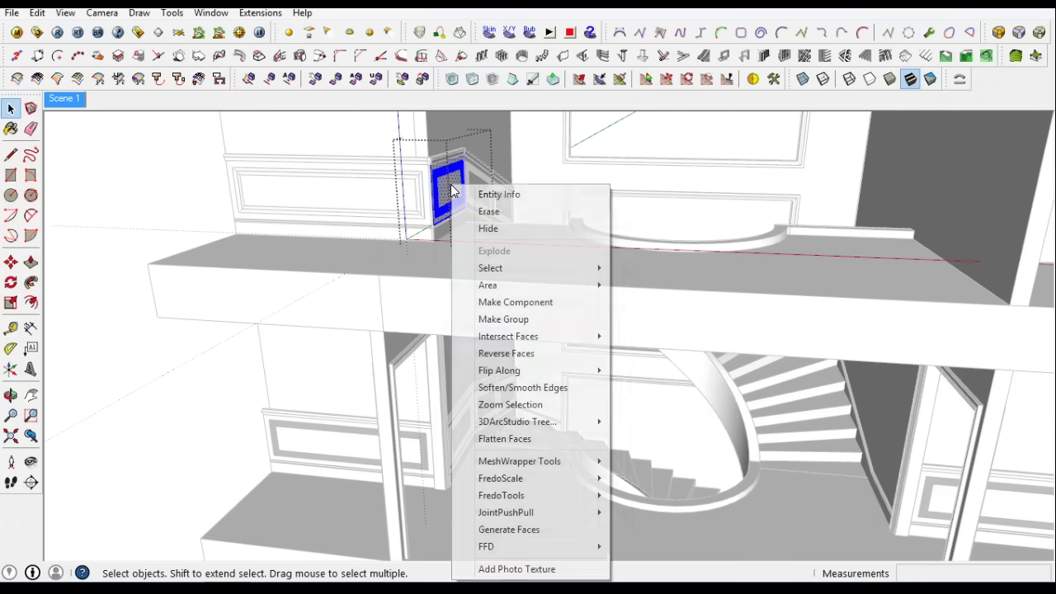
pyautogui.rightClick(451, 191)
pyautogui.click(503, 487)
pyautogui.click(179, 39)
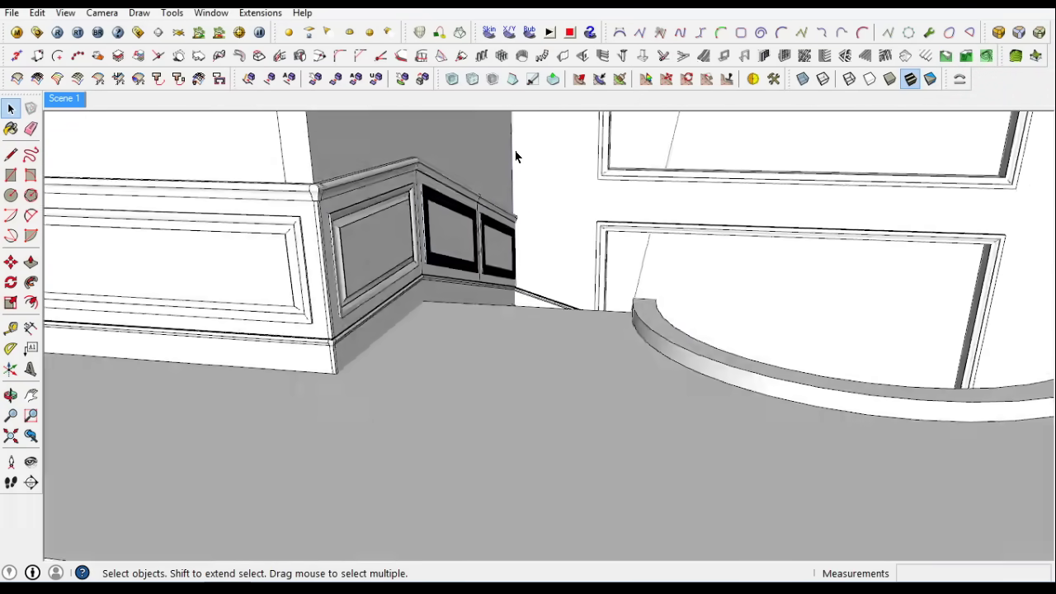
pyautogui.scroll(3, 468, 207)
pyautogui.rightClick(518, 224)
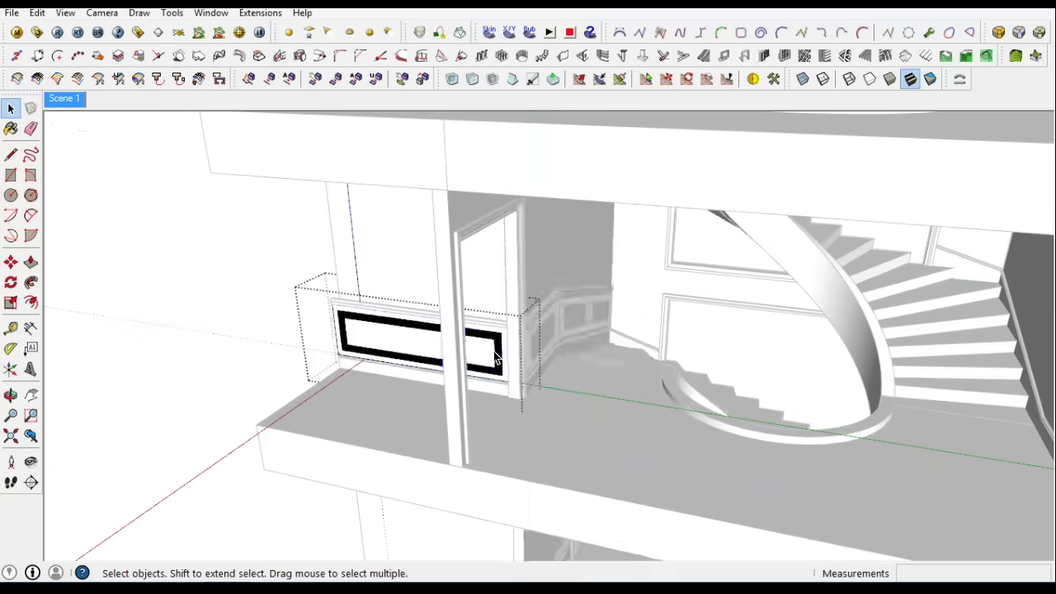
pyautogui.rightClick(495, 363)
pyautogui.scroll(-3, 564, 383)
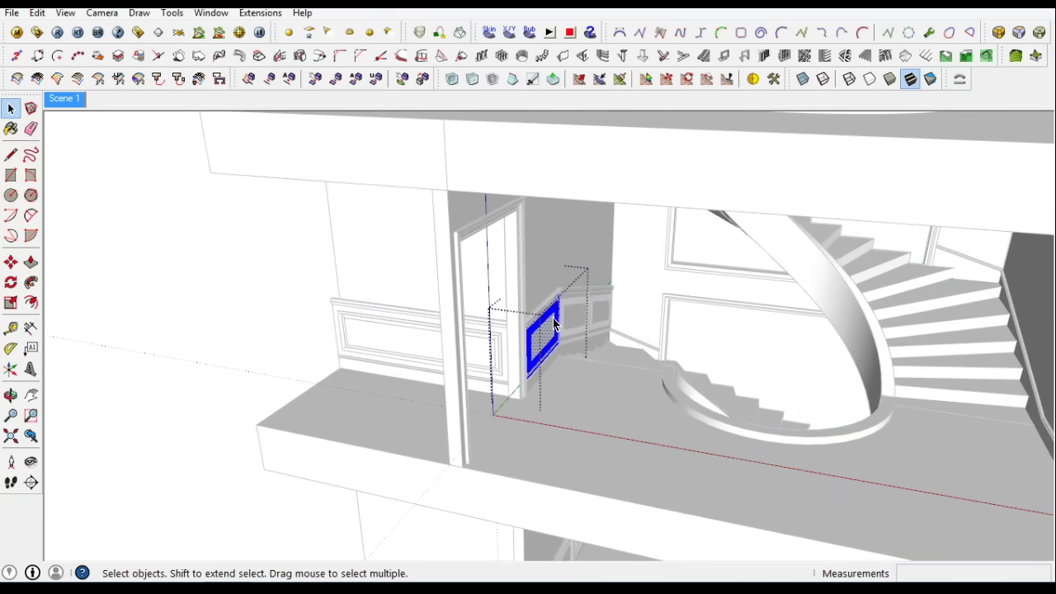
pyautogui.rightClick(590, 318)
pyautogui.press('Escape')
pyautogui.rightClick(606, 317)
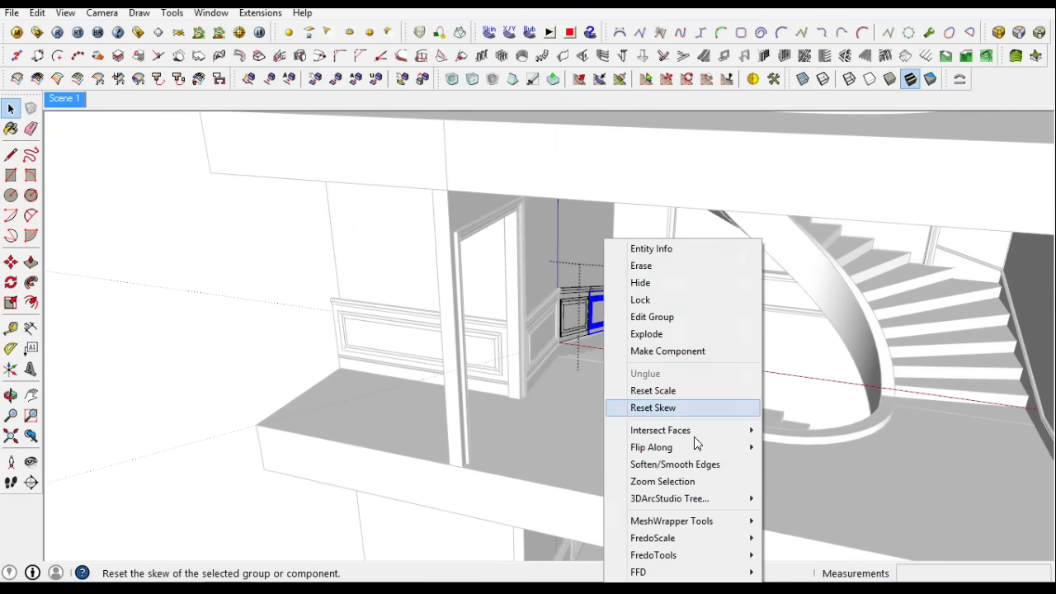
pyautogui.press('Escape')
pyautogui.scroll(-3, 674, 370)
pyautogui.rightClick(881, 377)
pyautogui.moveTo(936, 405)
pyautogui.mouseDown(button='middle')
pyautogui.moveTo(726, 377)
pyautogui.moveTo(788, 283)
pyautogui.mouseUp(button='middle')
pyautogui.scroll(3, 789, 283)
pyautogui.scroll(3, 334, 351)
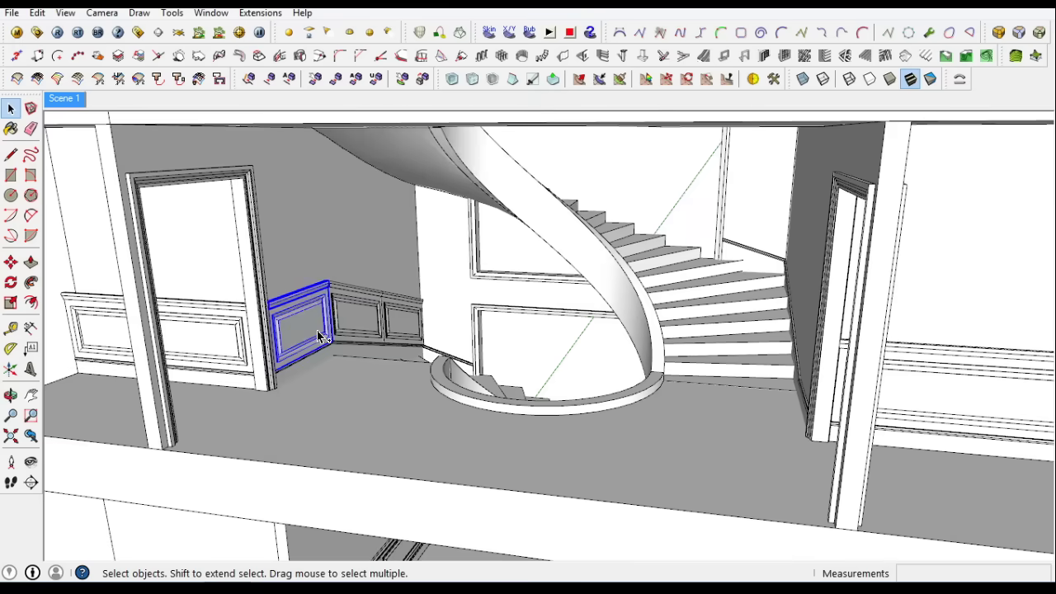
pyautogui.scroll(5, 318, 307)
pyautogui.scroll(-5, 409, 289)
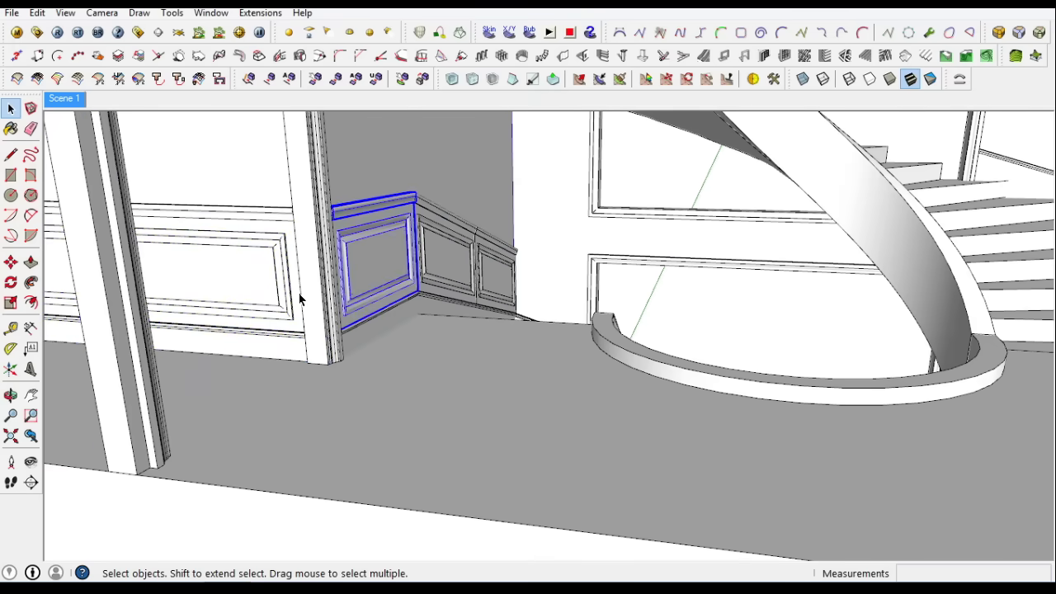
# Copy the raised wainscot panel and rotate the copy 90 degrees
pyautogui.click(11, 261)
pyautogui.press('ctrl')
pyautogui.click(358, 345)
pyautogui.scroll(-5, 358, 345)
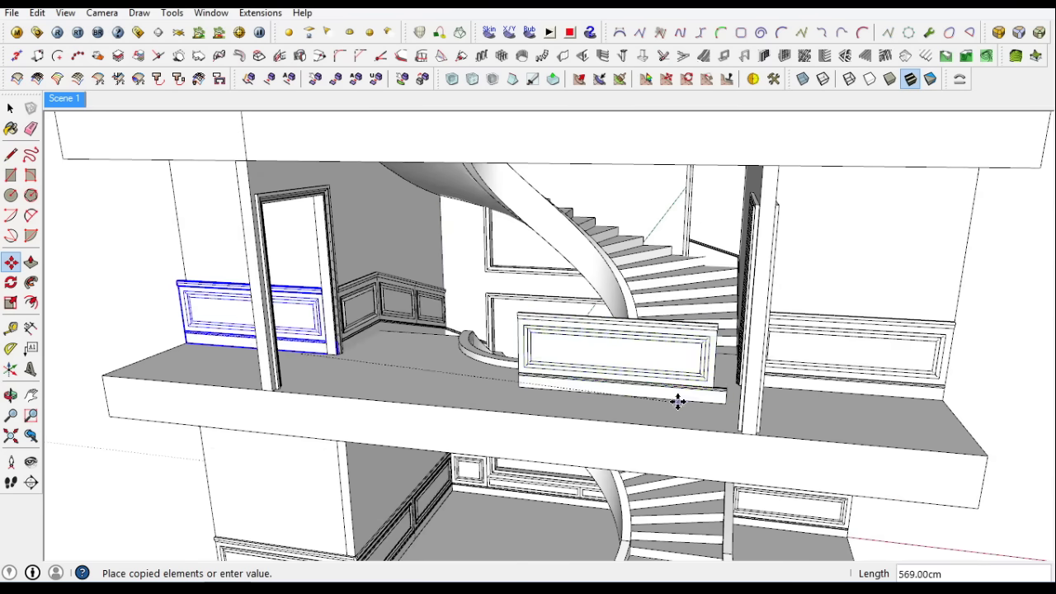
pyautogui.click(9, 285)
pyautogui.scroll(2, 611, 404)
pyautogui.click(611, 406)
pyautogui.click(668, 410)
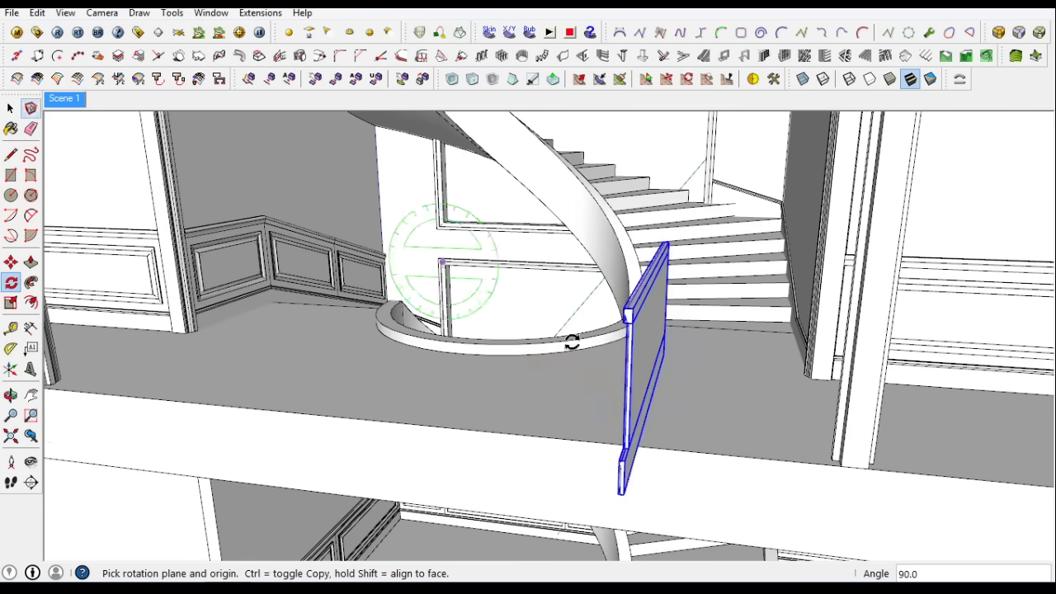
# Shorten the copied panel by pulling its end face in 16 cm
pyautogui.press('space')
pyautogui.moveTo(571, 343); pyautogui.dragTo(528, 396, button='middle')
pyautogui.scroll(3, 509, 430)
pyautogui.scroll(2, 495, 394)
pyautogui.click(548, 399)
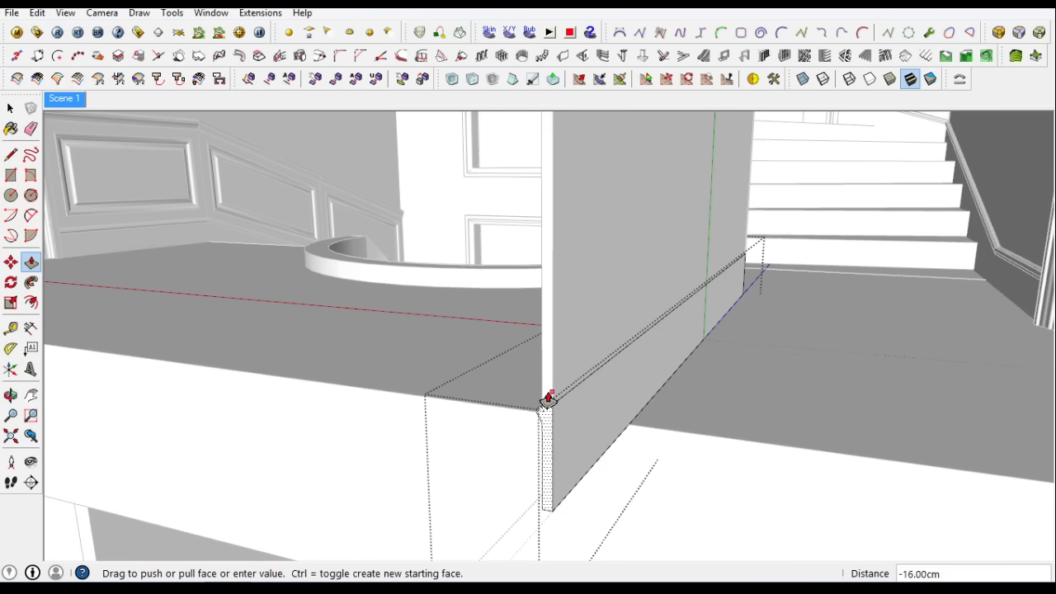
pyautogui.click(10, 110)
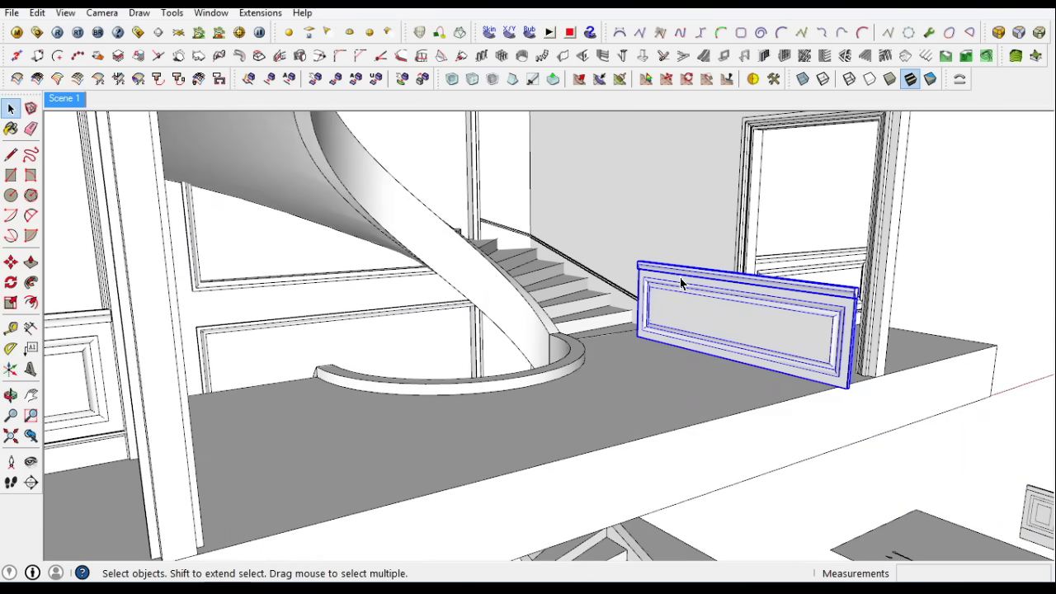
pyautogui.scroll(5, 532, 246)
pyautogui.moveTo(405, 322); pyautogui.dragTo(445, 282, button='middle')
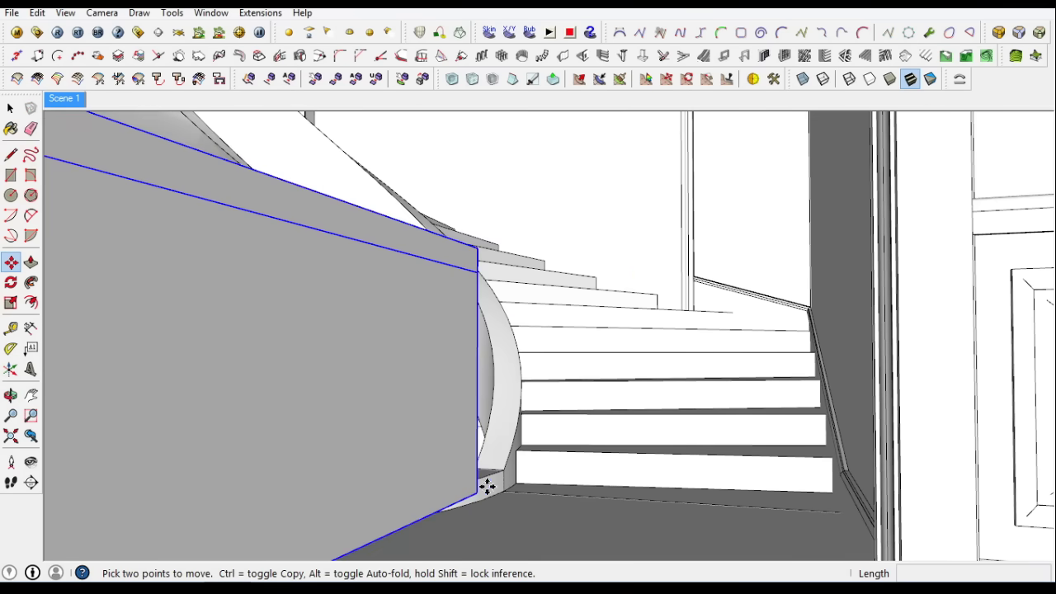
pyautogui.scroll(-5, 556, 228)
pyautogui.scroll(6, 507, 253)
pyautogui.scroll(2, 563, 297)
pyautogui.moveTo(564, 297)
pyautogui.mouseDown(button='middle')
pyautogui.moveTo(294, 250)
pyautogui.moveTo(559, 280)
pyautogui.moveTo(809, 358)
pyautogui.moveTo(644, 217)
pyautogui.mouseUp(button='middle')
pyautogui.scroll(-3, 589, 306)
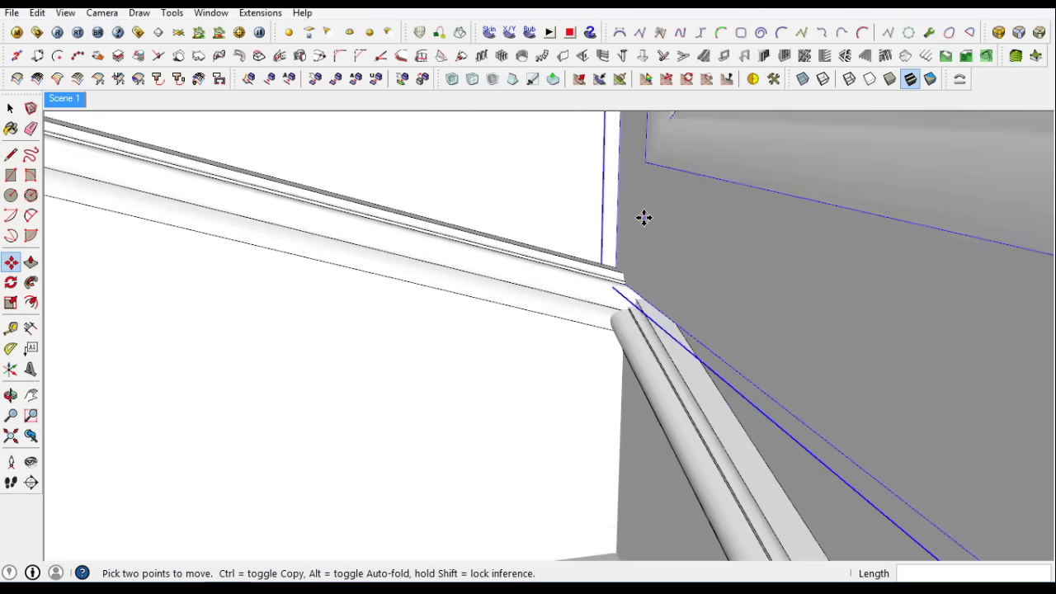
pyautogui.scroll(-5, 644, 217)
pyautogui.scroll(-3, 531, 229)
pyautogui.moveTo(530, 228); pyautogui.dragTo(658, 306, button='middle')
# Start a sloped guide line on the stair wall beside the curved flight
pyautogui.press('l')
pyautogui.scroll(1, 500, 207)
pyautogui.click(465, 157)
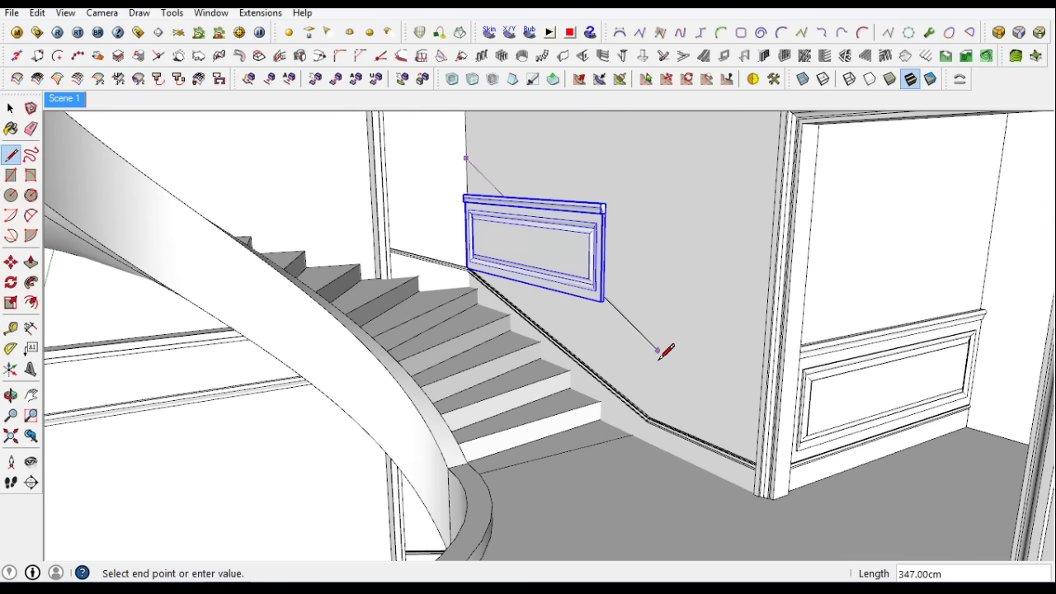
# Open the panel group for editing and check its edge softening settings
pyautogui.scroll(4, 618, 435)
pyautogui.scroll(-3, 617, 446)
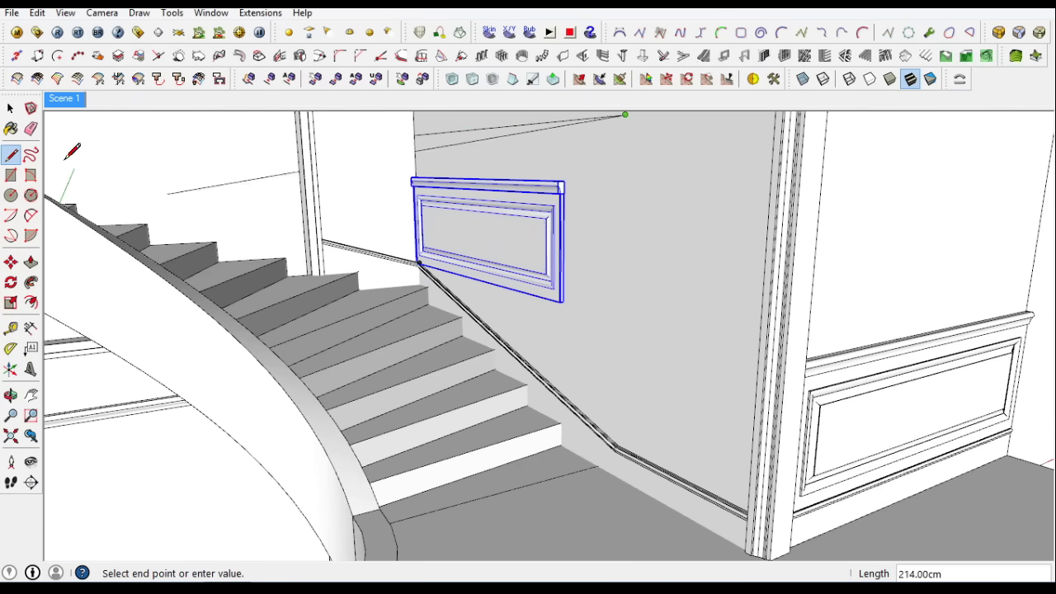
pyautogui.doubleClick(496, 228)
pyautogui.rightClick(511, 384)
pyautogui.click(528, 389)
pyautogui.click(179, 39)
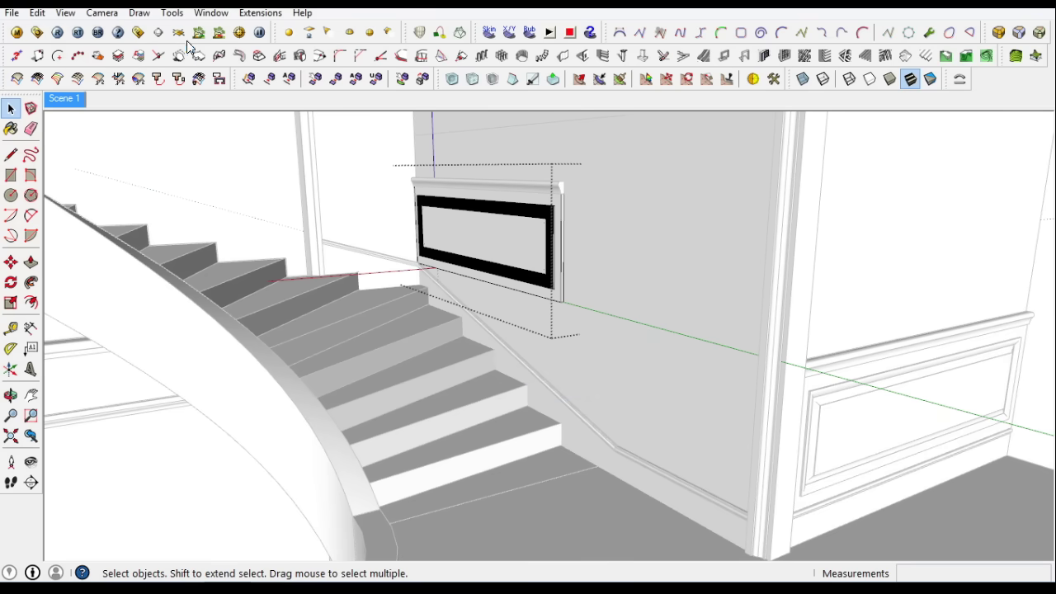
# Shorten the chair rail by pushing its end face back 55 cm
pyautogui.press('m')
pyautogui.scroll(3, 560, 270)
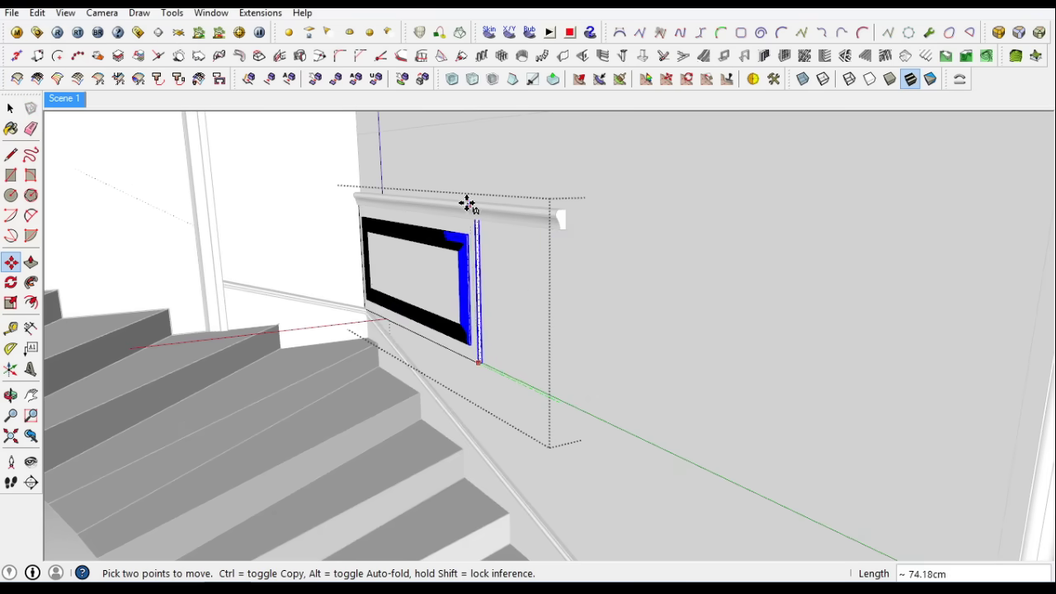
pyautogui.scroll(-2, 493, 169)
pyautogui.click(10, 108)
pyautogui.click(30, 263)
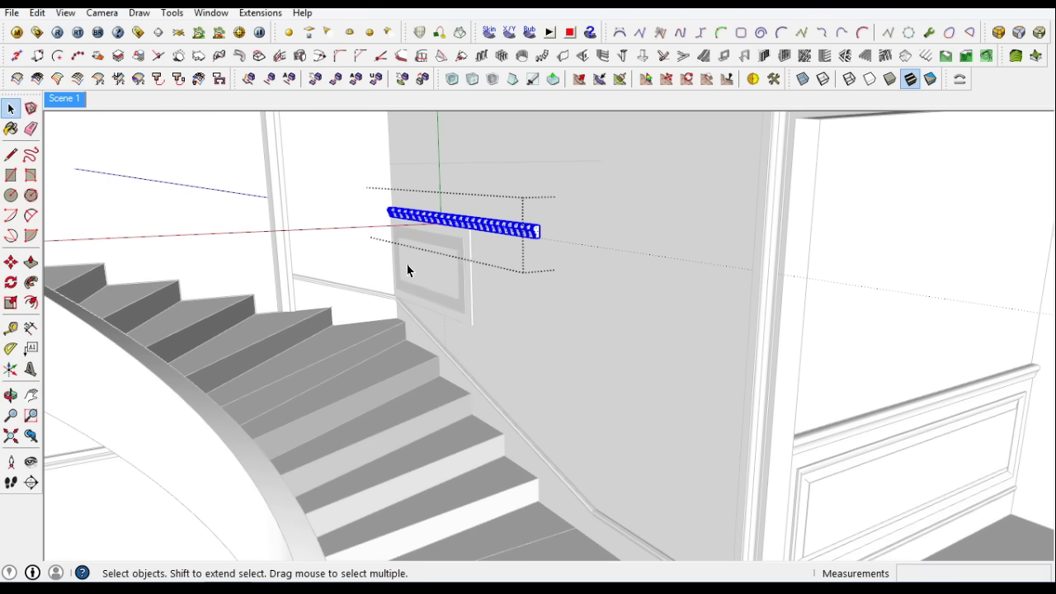
pyautogui.scroll(3, 495, 231)
pyautogui.click(564, 217)
pyautogui.click(11, 108)
# Copy the wainscot panel with its rail and place the copy beside the first
pyautogui.click(396, 199)
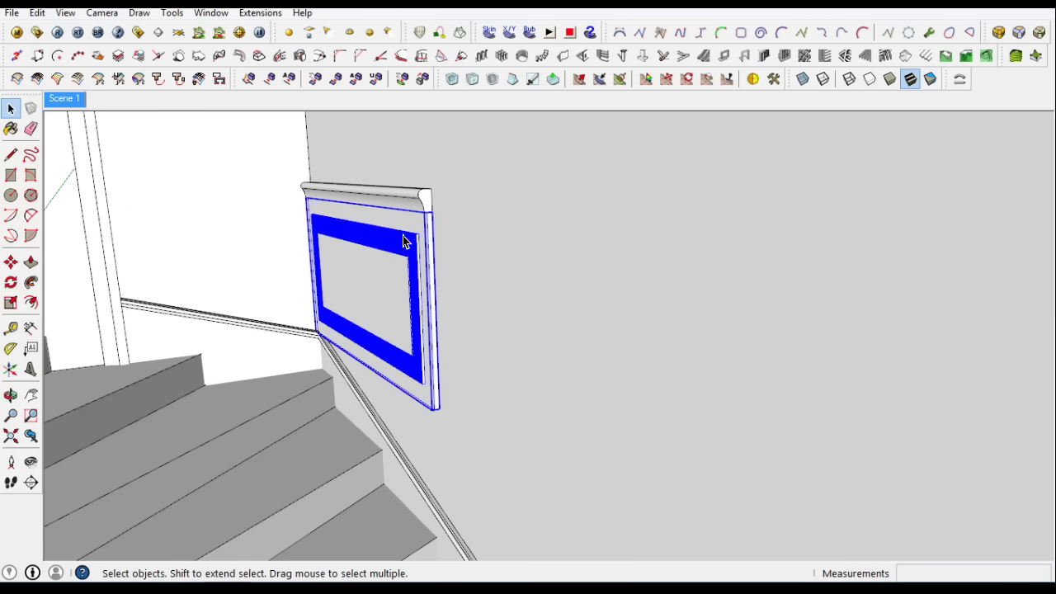
pyautogui.press('m')
pyautogui.scroll(3, 371, 242)
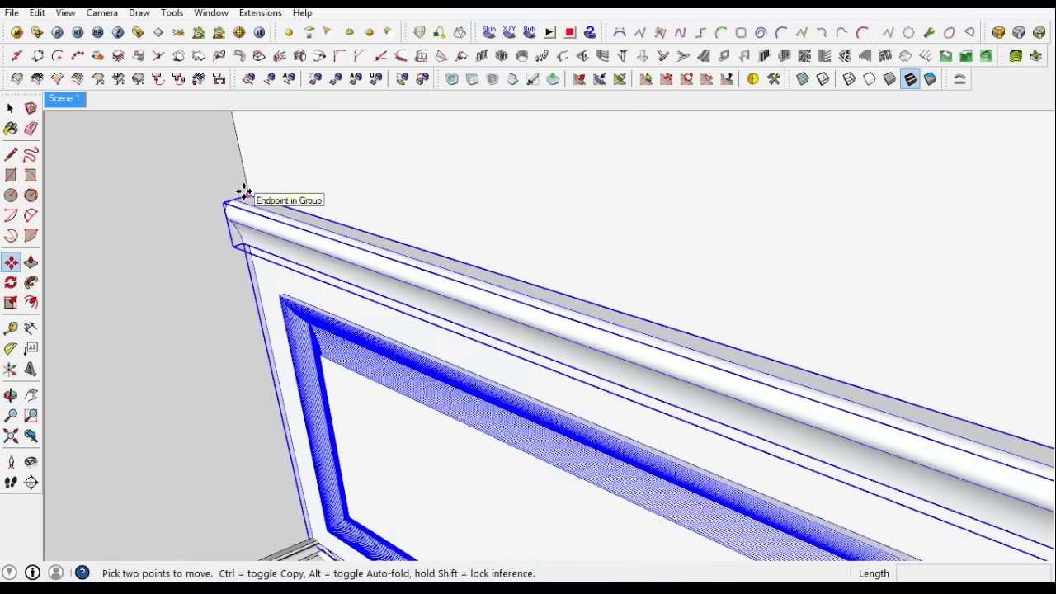
pyautogui.click(243, 189)
pyautogui.press('ctrl')
pyautogui.click(464, 231)
pyautogui.press('space')
pyautogui.scroll(-3, 129, 147)
# Group the two panels and shear the group to the 15° stair slope with FredoScale
pyautogui.keyDown('ctrl'); pyautogui.click(396, 248); pyautogui.keyUp('ctrl')
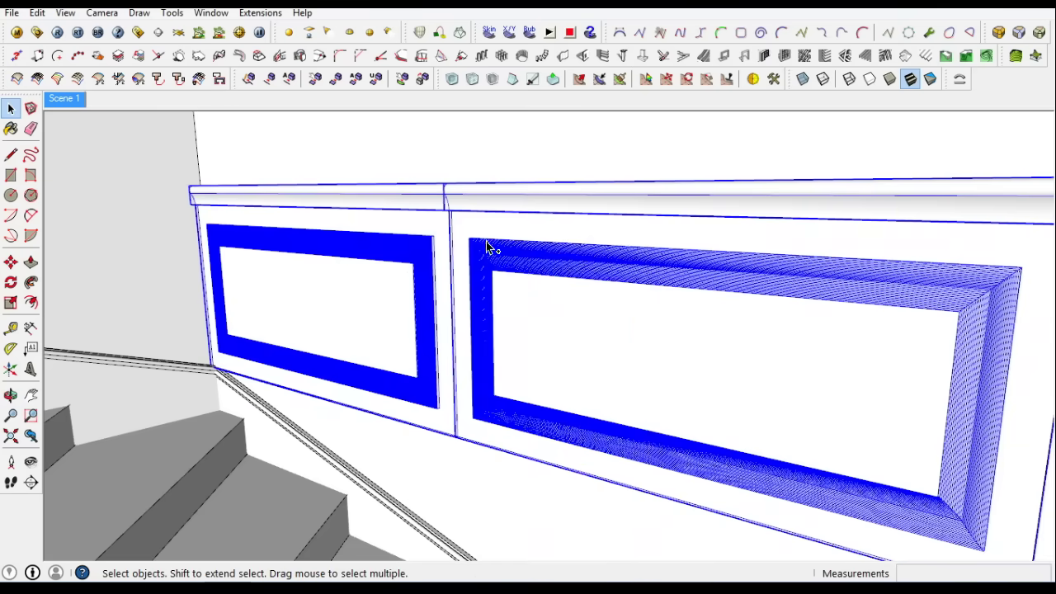
pyautogui.rightClick(487, 241)
pyautogui.click(551, 392)
pyautogui.rightClick(450, 256)
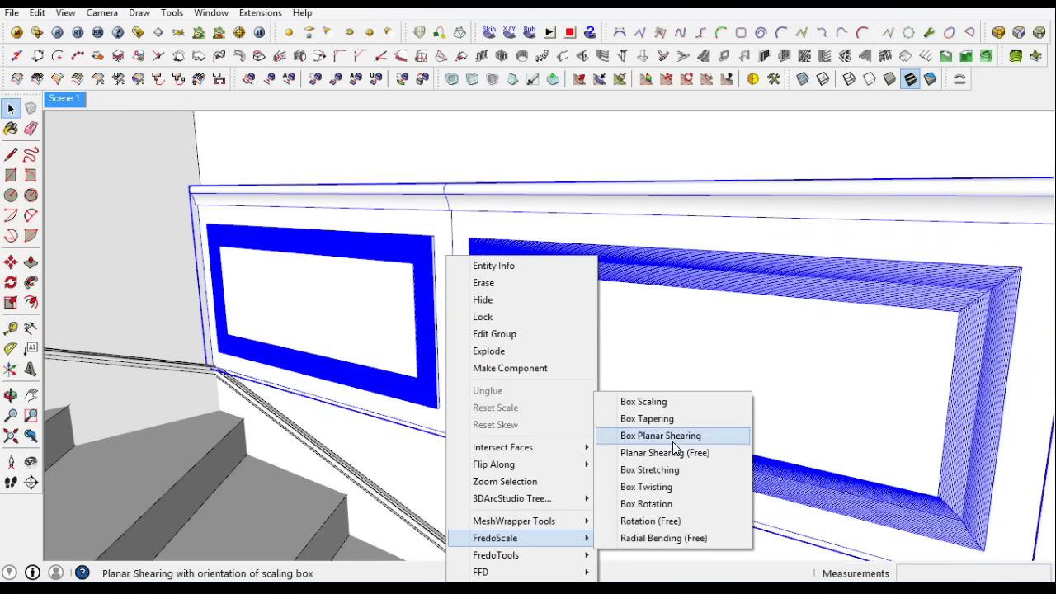
pyautogui.click(674, 445)
pyautogui.scroll(-5, 674, 445)
pyautogui.scroll(5, 528, 307)
pyautogui.click(528, 307)
pyautogui.scroll(-5, 536, 413)
pyautogui.scroll(5, 502, 514)
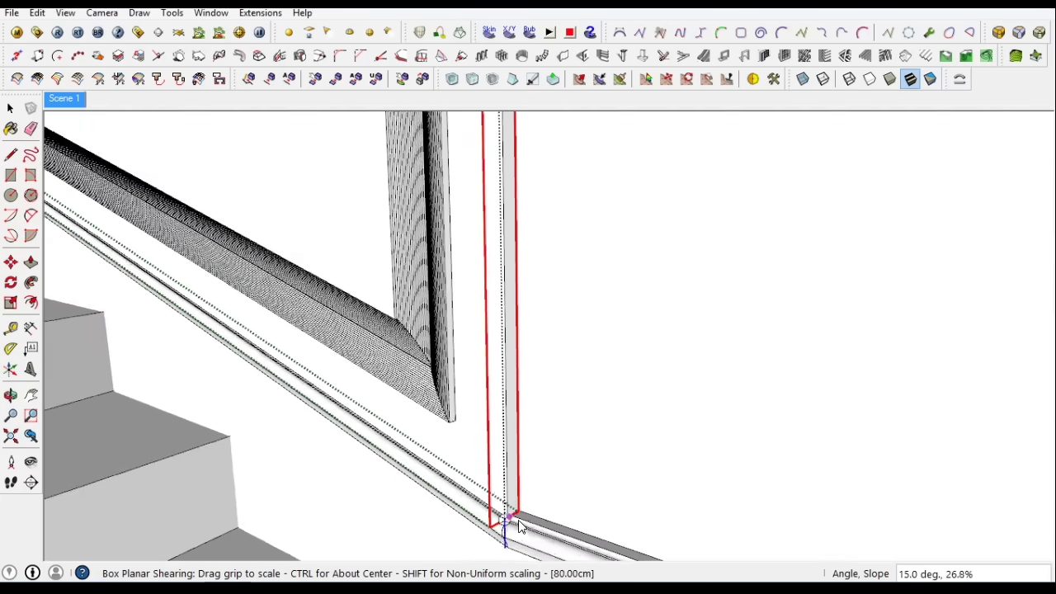
pyautogui.click(495, 521)
pyautogui.scroll(-4, 555, 449)
pyautogui.press('space')
# Copy a panel near the stairs and rotate it 90° onto the landing wall
pyautogui.moveTo(554, 449); pyautogui.dragTo(836, 281, button='middle')
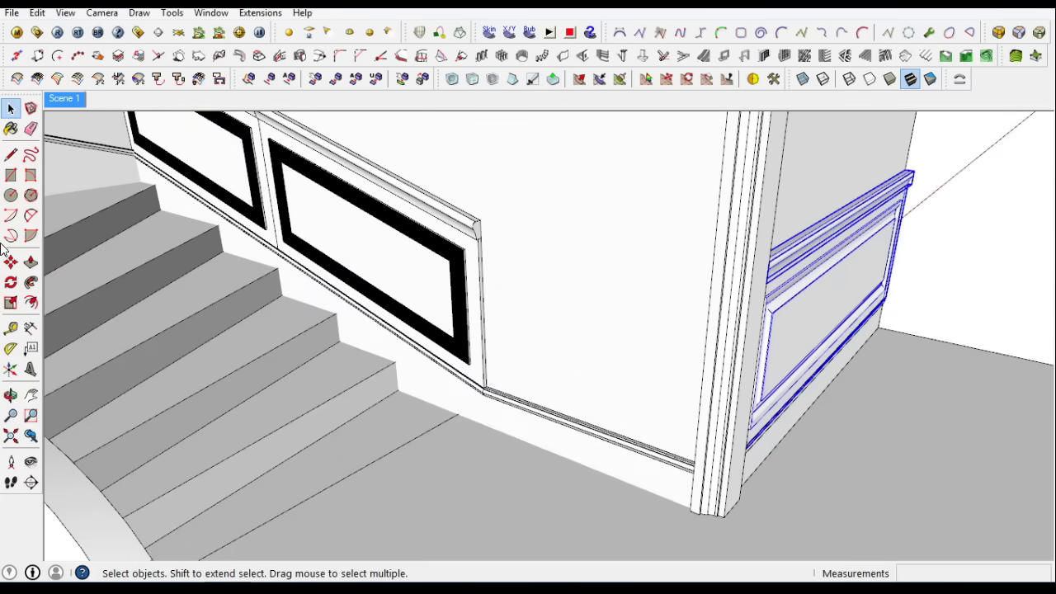
pyautogui.click(10, 262)
pyautogui.scroll(-3, 808, 389)
pyautogui.keyDown('ctrl'); pyautogui.moveTo(809, 388); pyautogui.dragTo(545, 495); pyautogui.keyUp('ctrl')
pyautogui.click(665, 464)
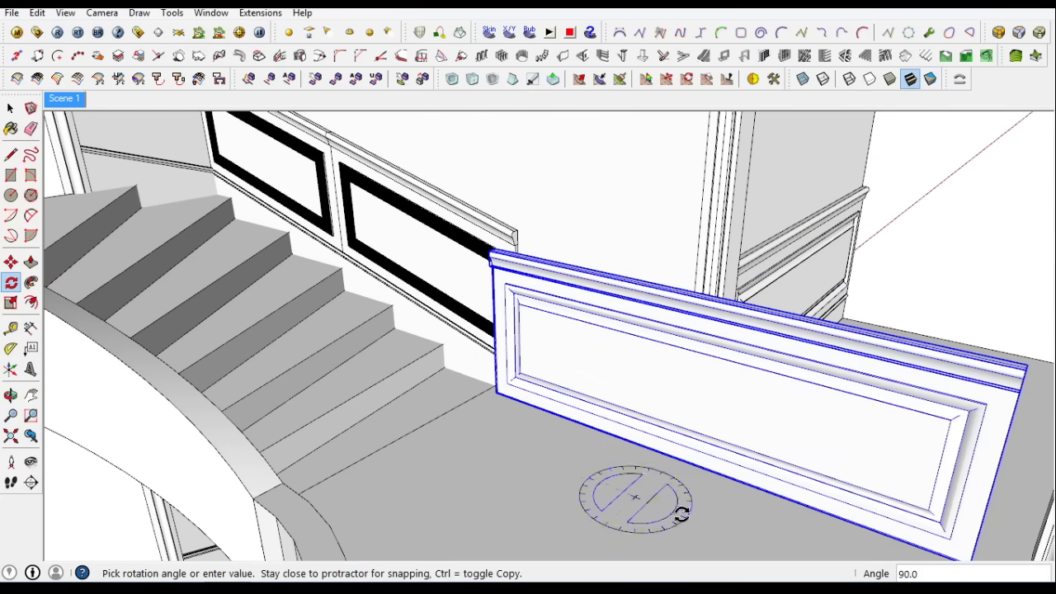
pyautogui.click(676, 448)
pyautogui.scroll(3, 542, 236)
# Snap the rotated panel's top rail corner to the sloped rail end
pyautogui.press('m')
pyautogui.scroll(3, 417, 288)
pyautogui.click(417, 287)
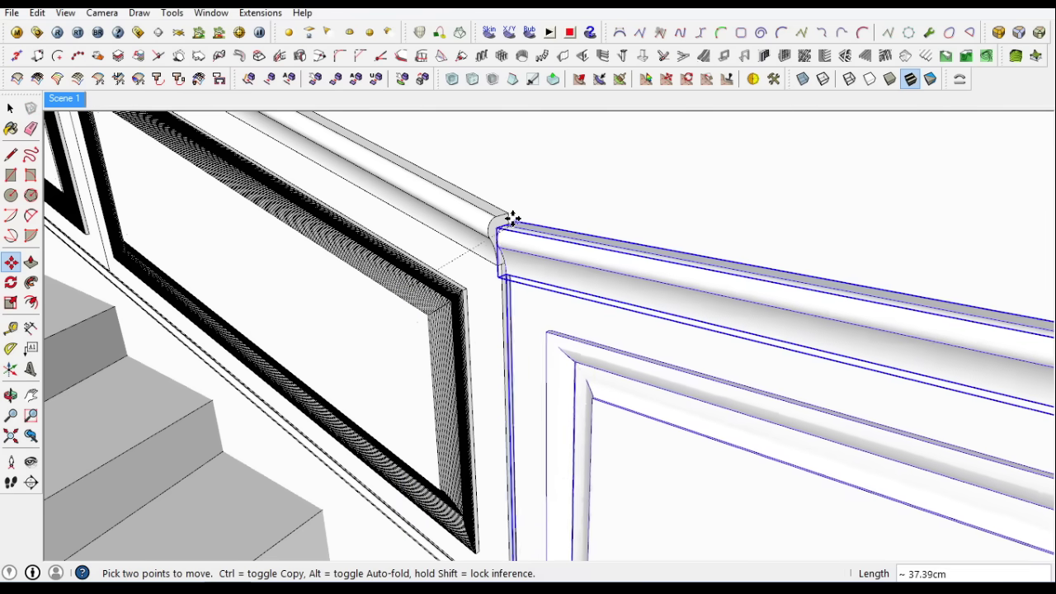
pyautogui.click(500, 212)
pyautogui.scroll(-3, 500, 212)
pyautogui.press('space')
# Extend the landing panel's chair rail by about 118 cm
pyautogui.doubleClick(373, 235)
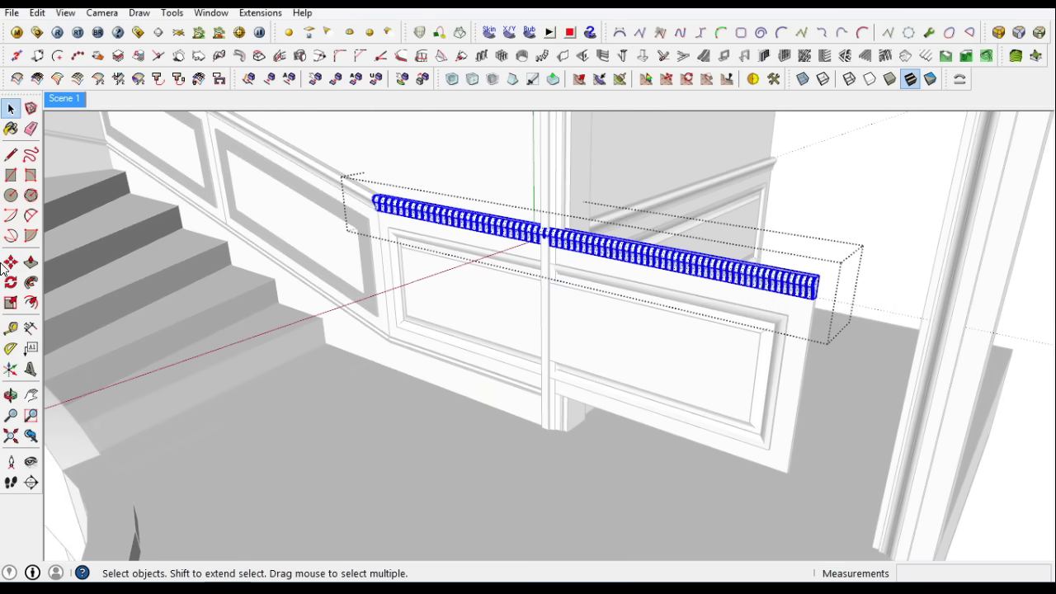
pyautogui.scroll(3, 738, 262)
pyautogui.click(912, 302)
pyautogui.scroll(2, 507, 247)
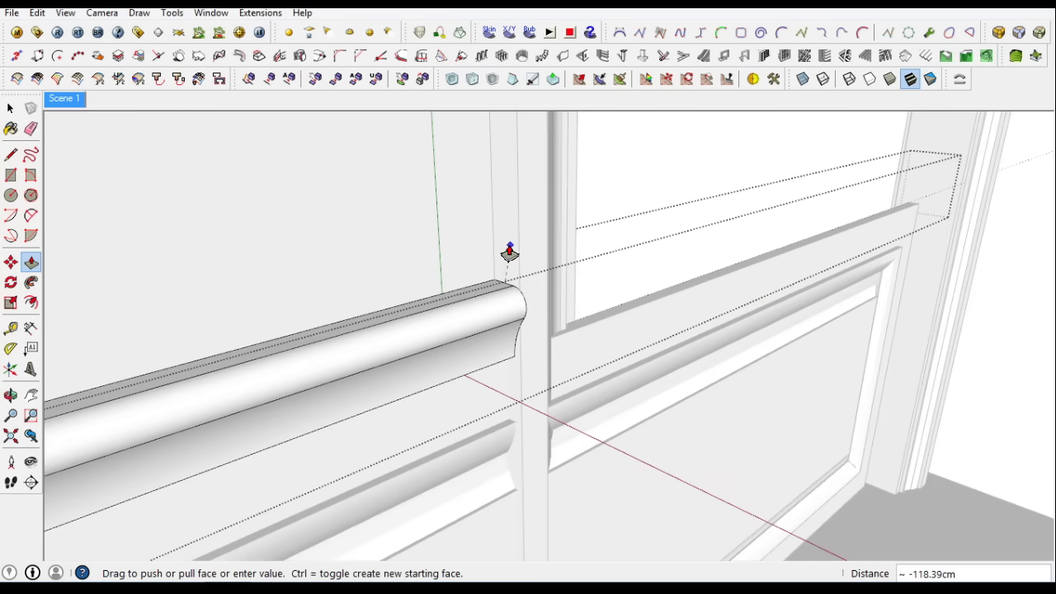
pyautogui.click(286, 257)
pyautogui.press('space')
pyautogui.scroll(-3, 286, 258)
pyautogui.scroll(-2, 519, 306)
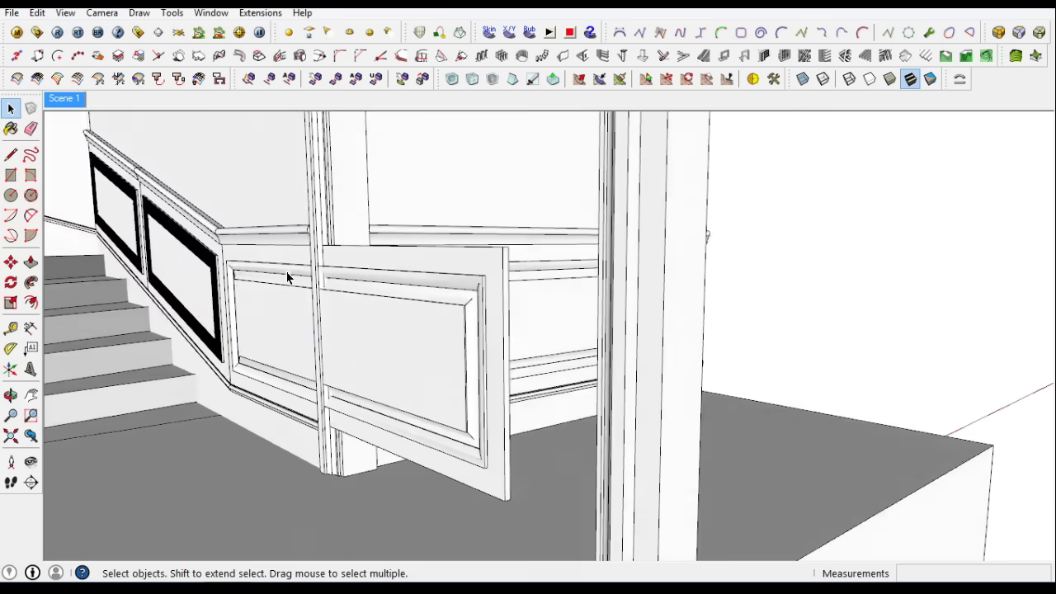
pyautogui.rightClick(289, 277)
# Review the Soften/Smooth Edges settings on the new panel, wall panel and landing panel
pyautogui.click(381, 391)
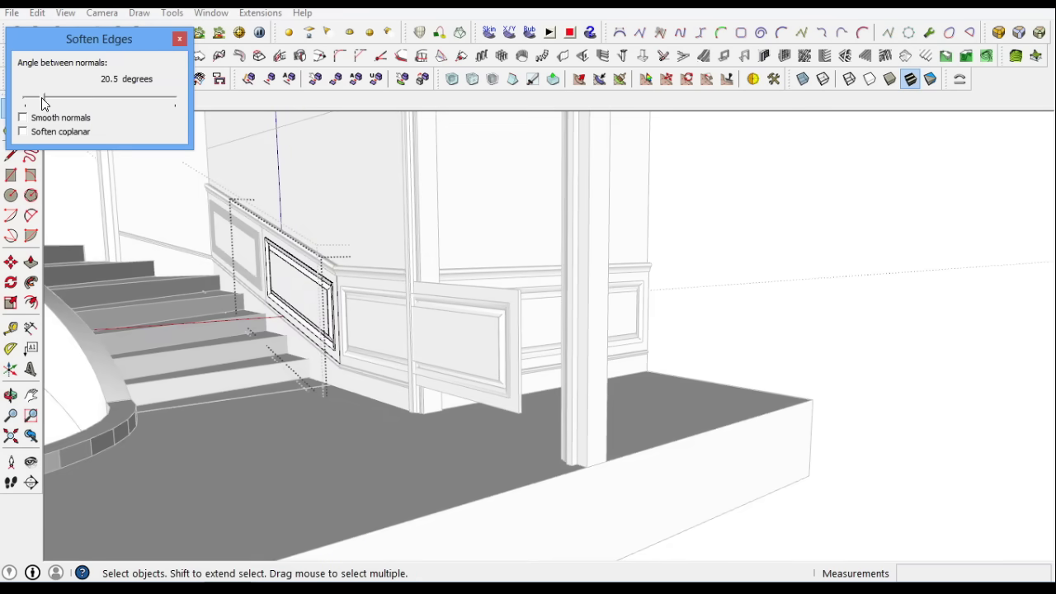
pyautogui.click(179, 38)
pyautogui.rightClick(220, 225)
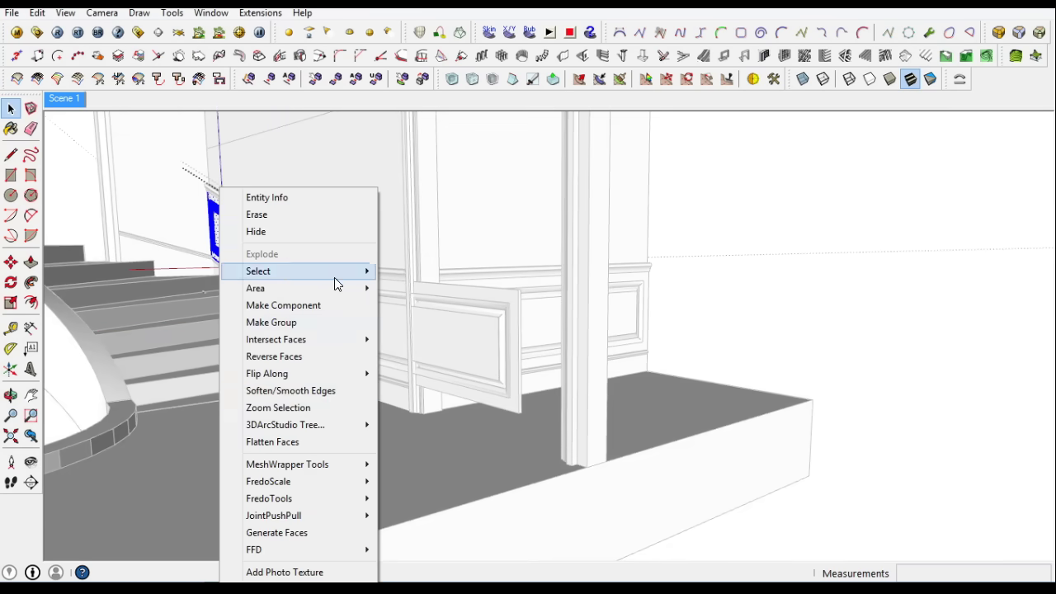
pyautogui.click(290, 390)
pyautogui.click(179, 39)
pyautogui.moveTo(330, 248); pyautogui.dragTo(474, 371, button='middle')
pyautogui.rightClick(473, 369)
pyautogui.click(536, 388)
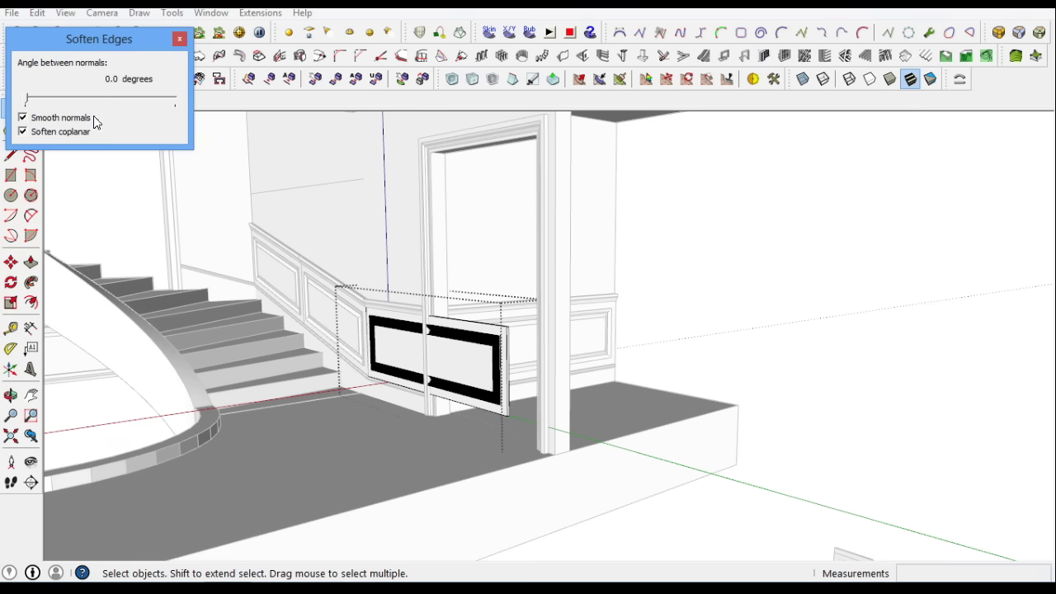
pyautogui.click(179, 38)
# Move the landing panel flush against the wall corner
pyautogui.scroll(3, 375, 264)
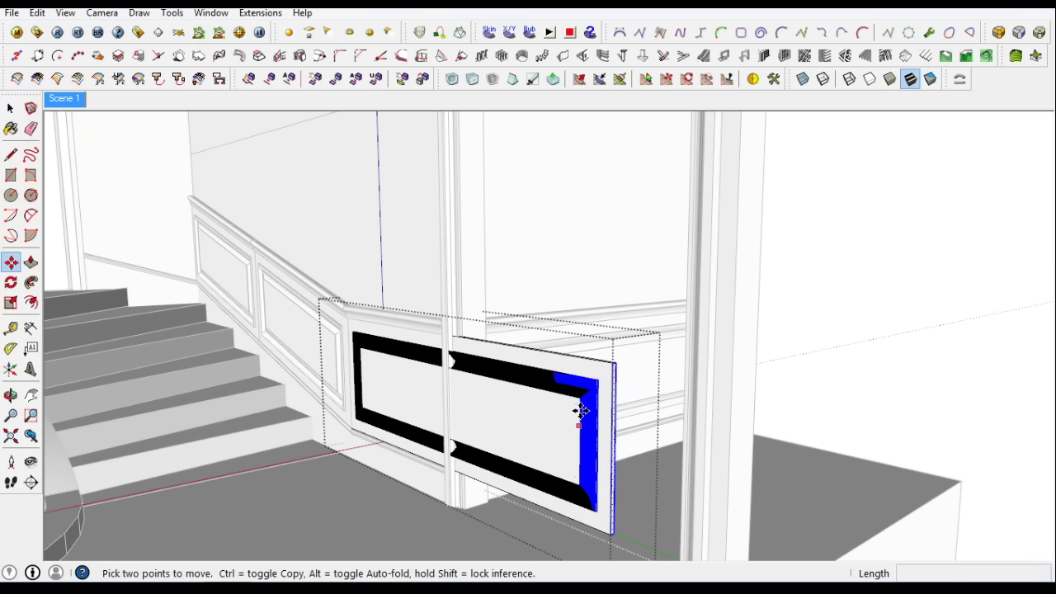
pyautogui.scroll(3, 568, 434)
pyautogui.click(613, 349)
pyautogui.moveTo(322, 302); pyautogui.dragTo(759, 337, button='middle')
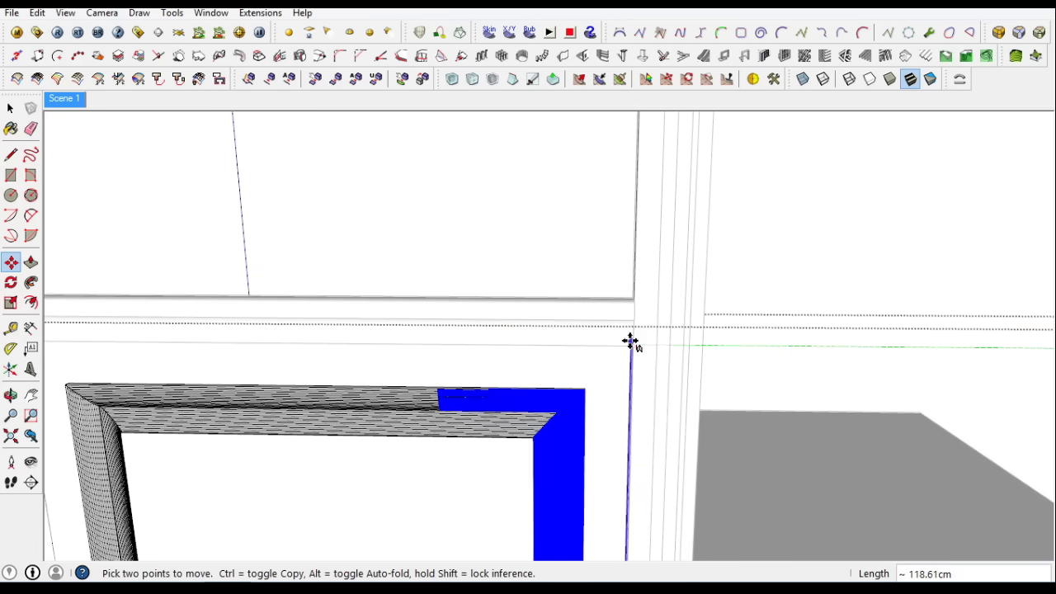
pyautogui.scroll(-3, 627, 355)
pyautogui.press('space')
# Soften the panel's edges at 19.8° with coplanar softening turned off
pyautogui.rightClick(393, 371)
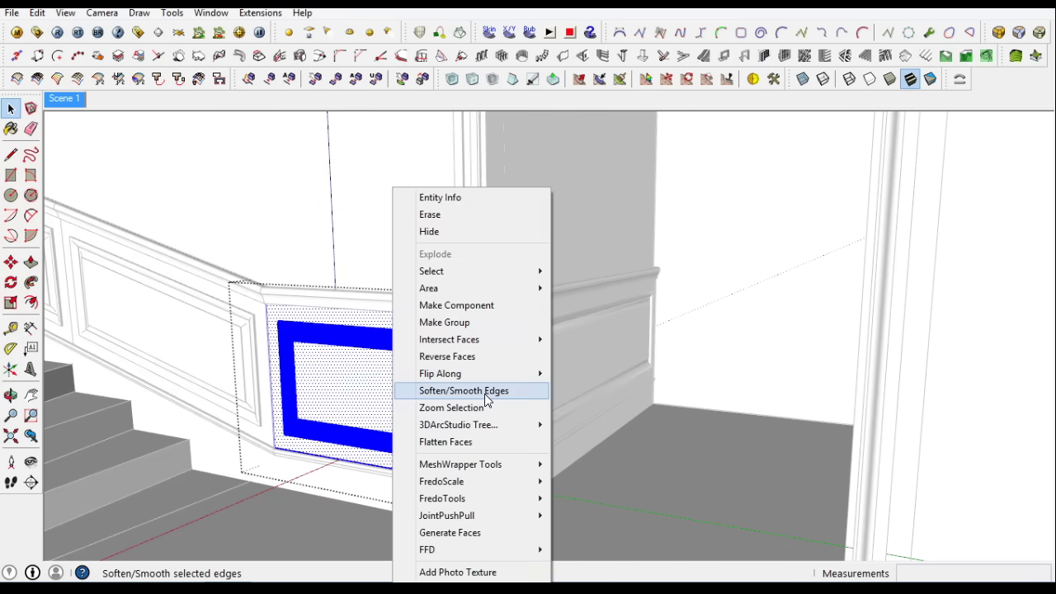
pyautogui.click(470, 391)
pyautogui.moveTo(47, 108); pyautogui.dragTo(46, 108)
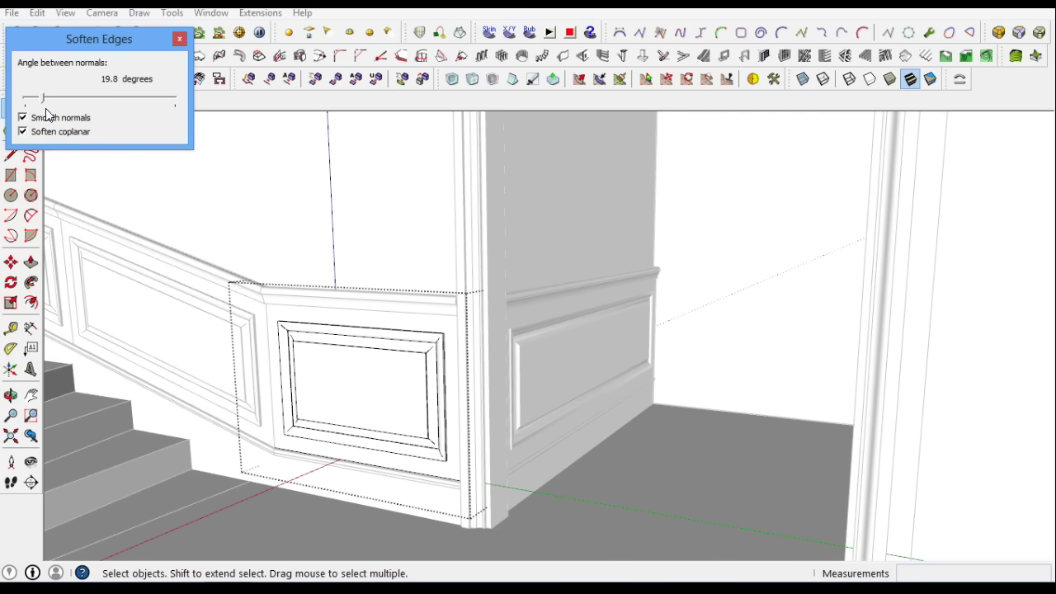
pyautogui.click(23, 132)
pyautogui.click(179, 38)
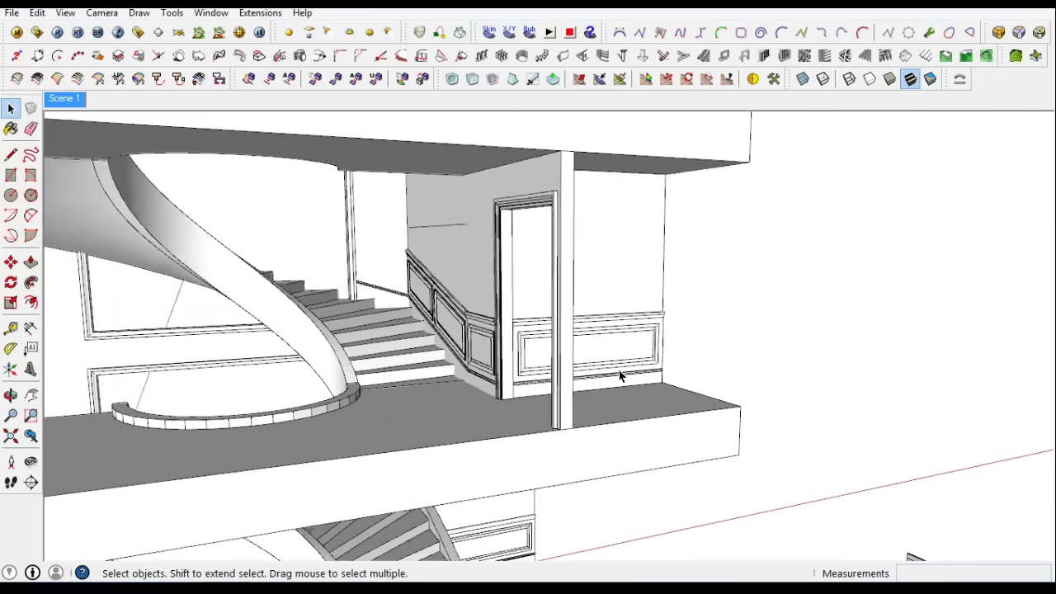
pyautogui.click(454, 238)
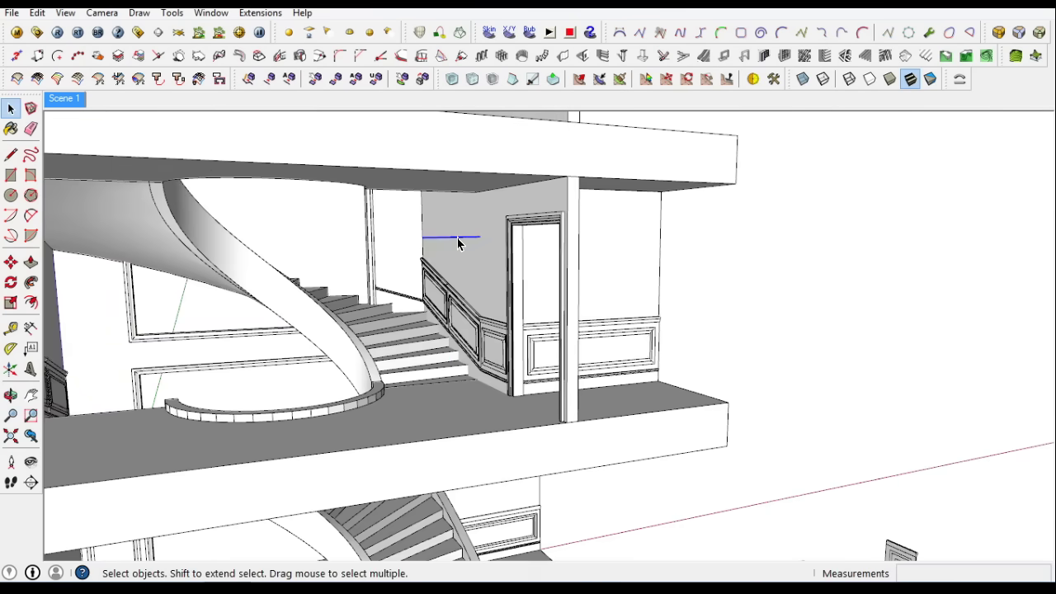
pyautogui.click(65, 99)
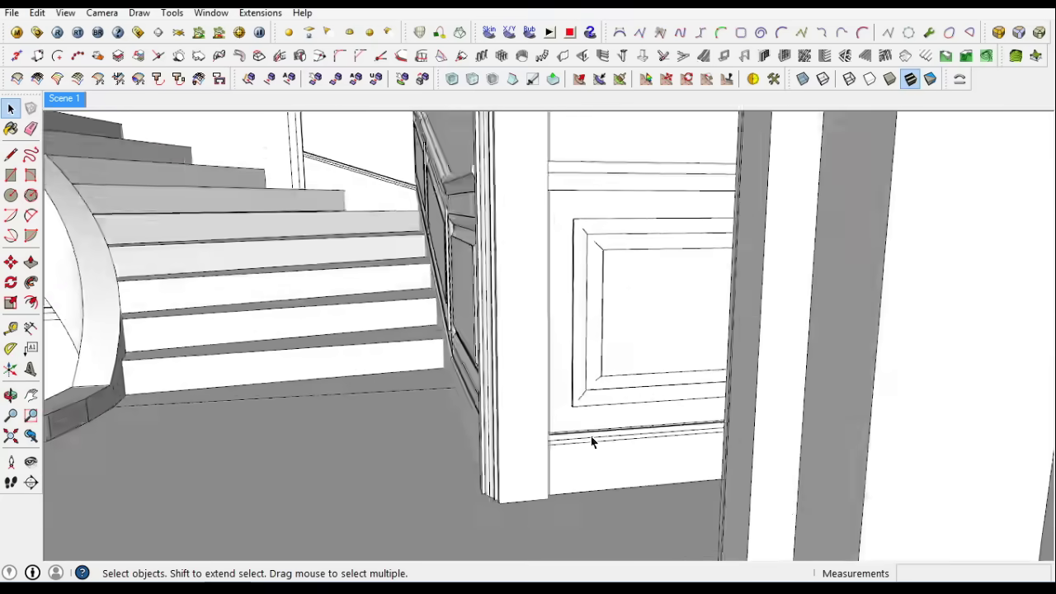
# Select the stringer at the stair foot and draw a 2-point arc across its end
pyautogui.scroll(-10, 591, 441)
pyautogui.moveTo(521, 470)
pyautogui.mouseDown(button='middle')
pyautogui.moveTo(568, 357)
pyautogui.moveTo(619, 363)
pyautogui.mouseUp(button='middle')
pyautogui.scroll(-3, 567, 357)
pyautogui.click(619, 371)
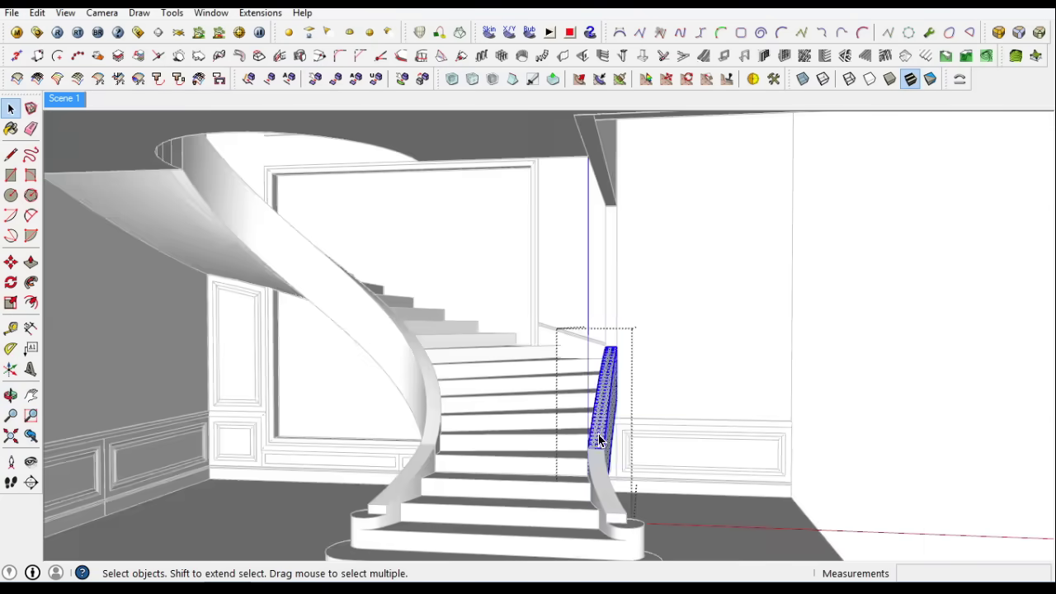
pyautogui.scroll(3, 634, 322)
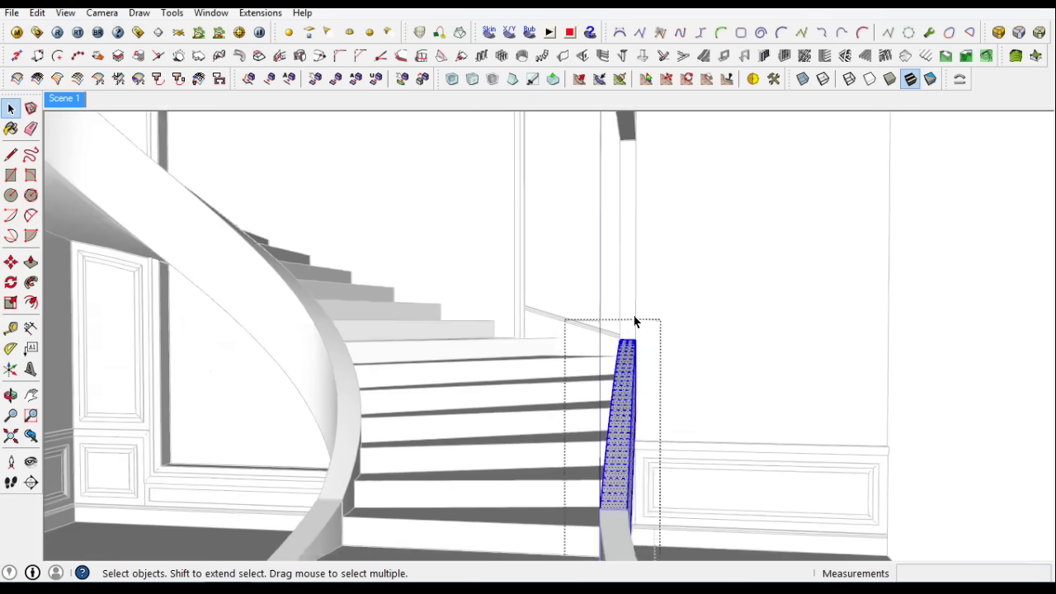
pyautogui.moveTo(634, 322)
pyautogui.mouseDown(button='middle')
pyautogui.moveTo(684, 377)
pyautogui.moveTo(542, 407)
pyautogui.mouseUp(button='middle')
pyautogui.scroll(3, 668, 349)
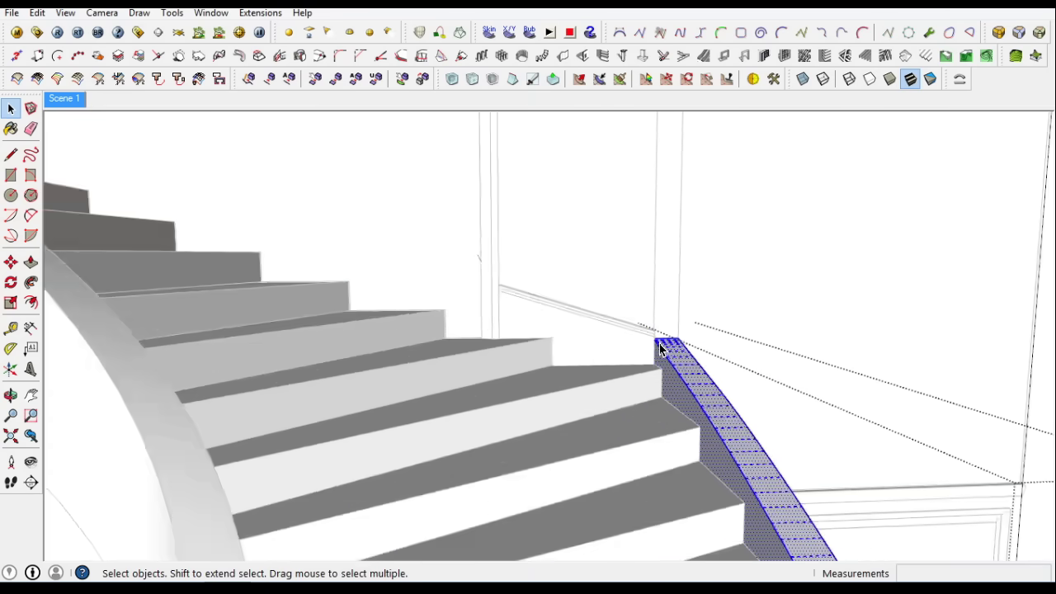
pyautogui.scroll(2, 634, 363)
pyautogui.scroll(-2, 635, 363)
pyautogui.scroll(-3, 564, 300)
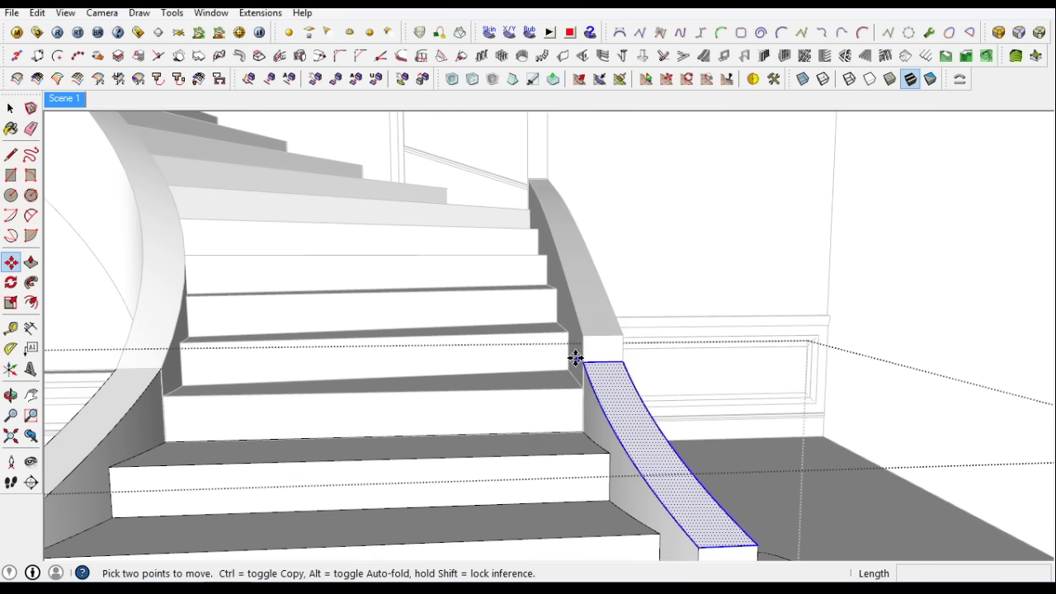
pyautogui.scroll(4, 573, 376)
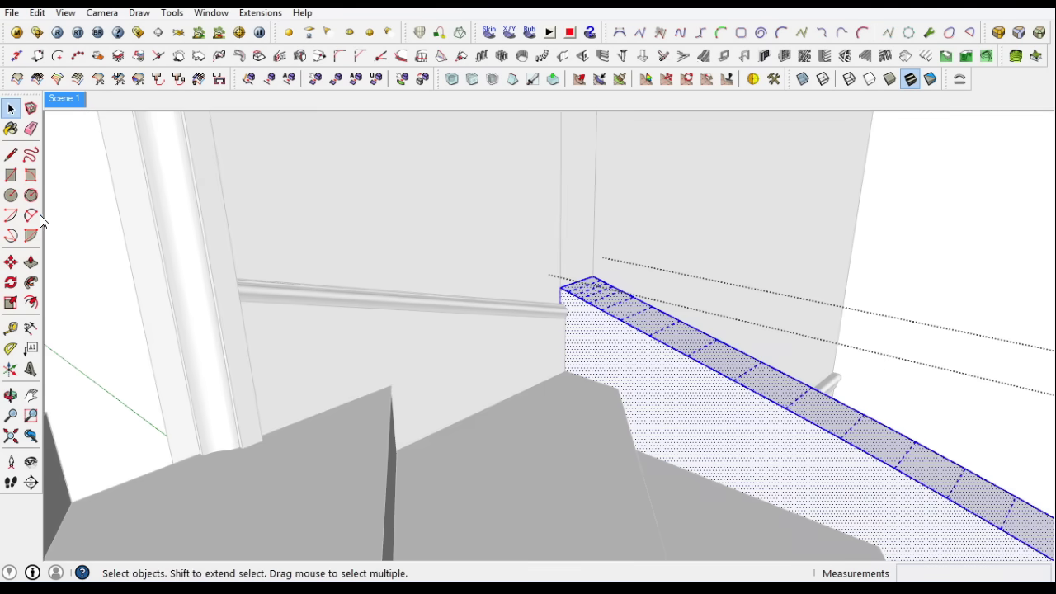
pyautogui.click(32, 215)
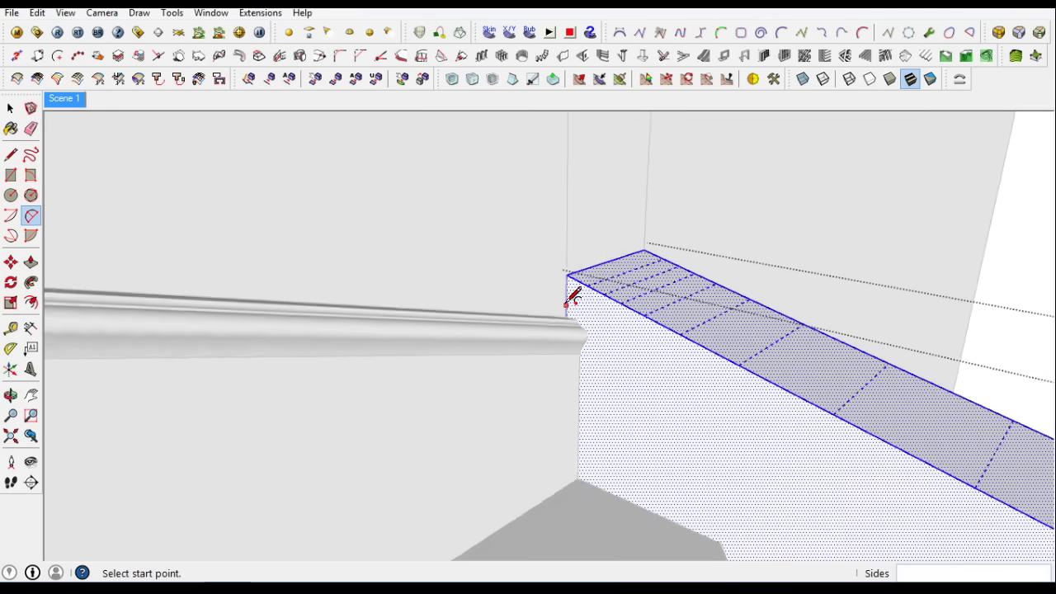
pyautogui.click(572, 338)
pyautogui.moveTo(438, 189); pyautogui.dragTo(590, 260, button='middle')
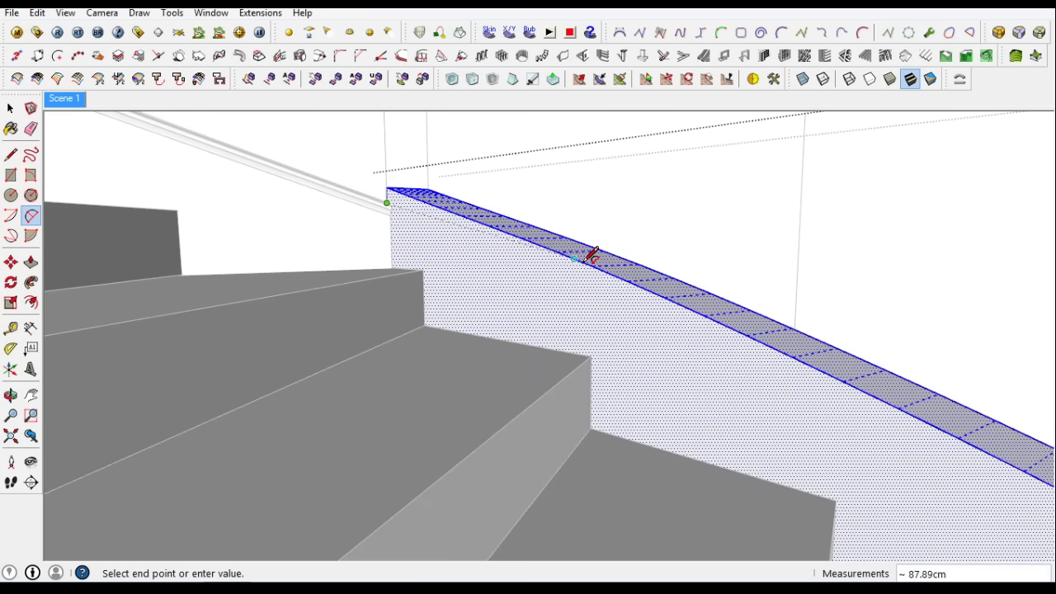
pyautogui.click(509, 231)
# Cut the curved stringer faces in 15 cm and raise the curved landing edge 10 cm
pyautogui.click(31, 262)
pyautogui.doubleClick(408, 220)
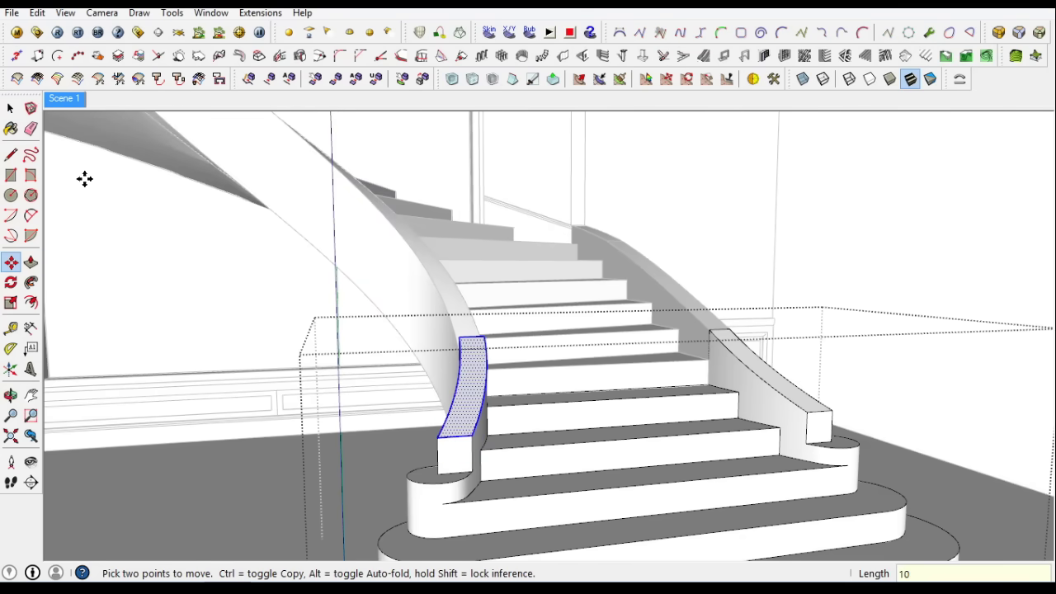
pyautogui.press('space')
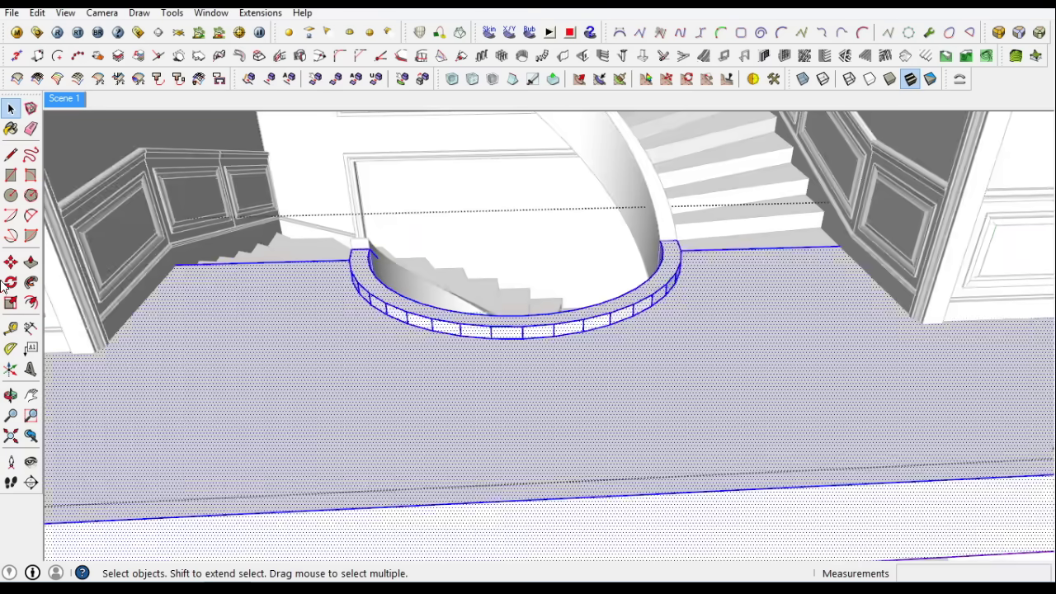
pyautogui.press('p')
pyautogui.moveTo(353, 266); pyautogui.dragTo(370, 216)
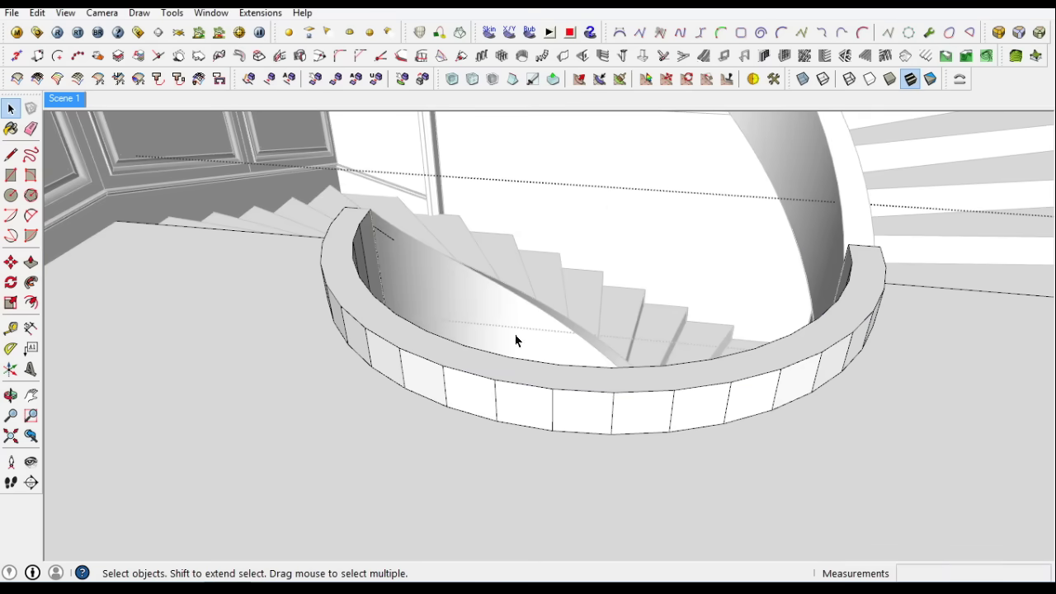
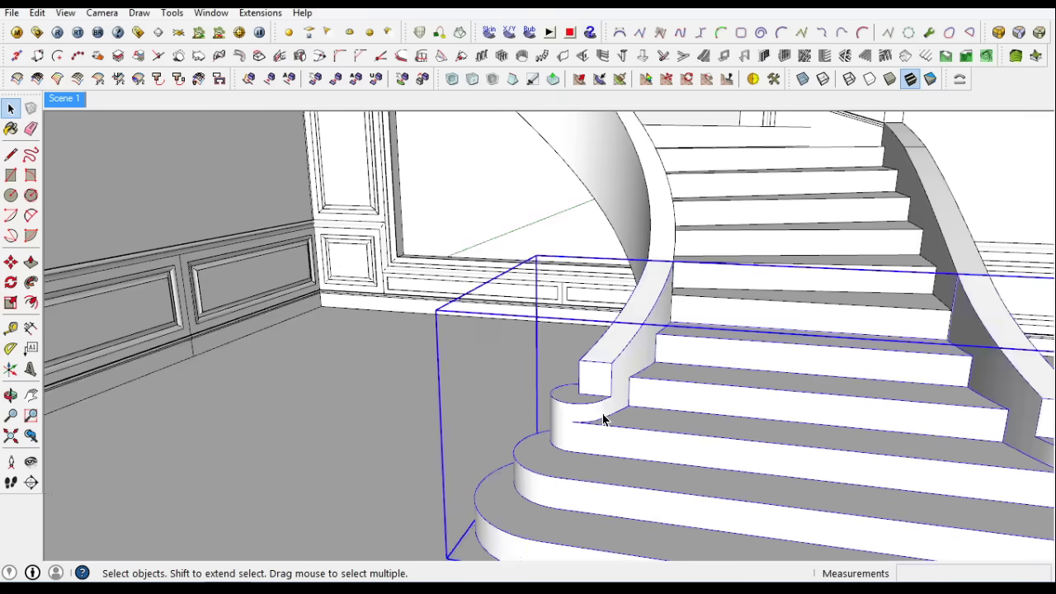
# Look up under the stairs and try a line at the door-frame corner, then cancel it
pyautogui.click(31, 261)
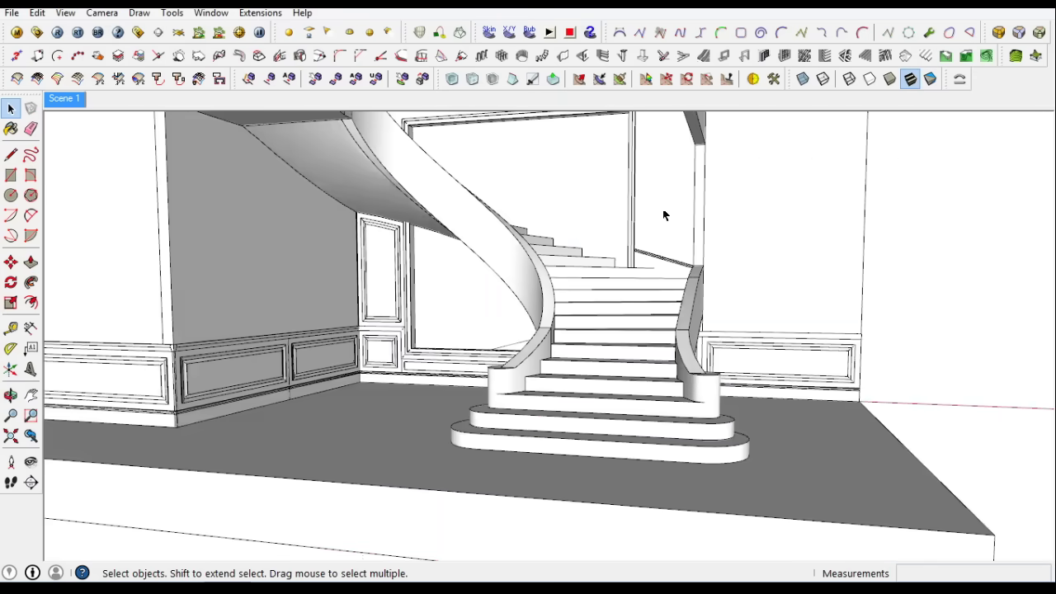
pyautogui.moveTo(667, 212)
pyautogui.mouseDown(button='middle')
pyautogui.moveTo(651, 357)
pyautogui.moveTo(92, 176)
pyautogui.mouseUp(button='middle')
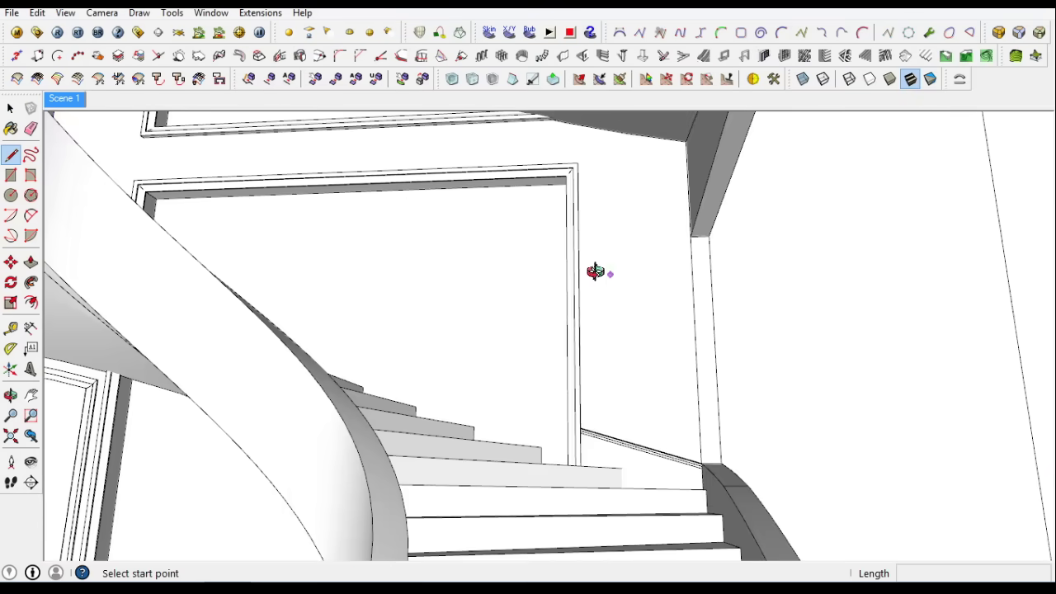
pyautogui.scroll(3, 620, 276)
pyautogui.click(551, 160)
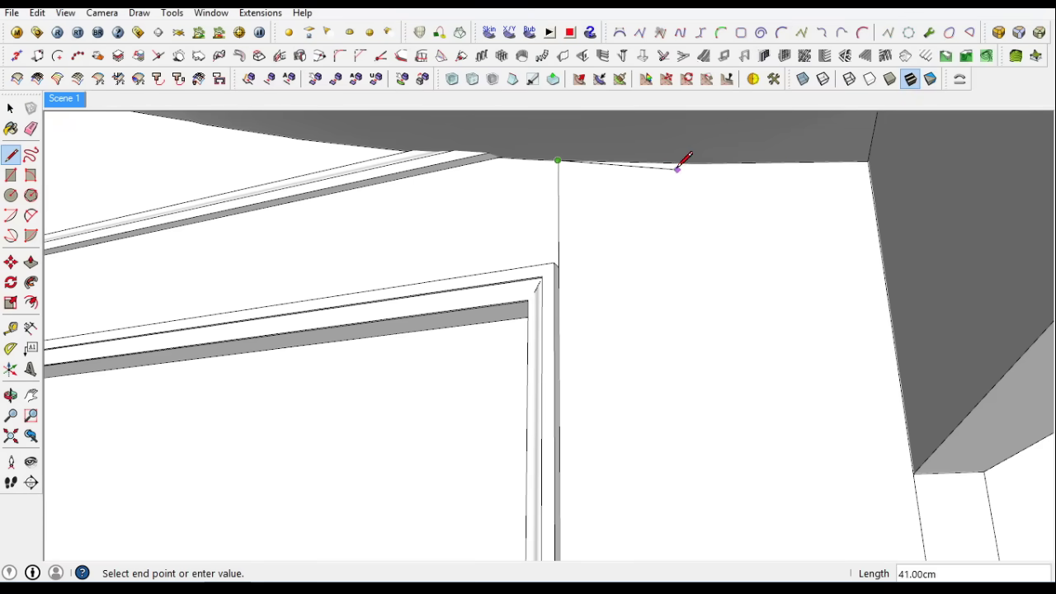
pyautogui.scroll(-2, 798, 161)
pyautogui.scroll(-5, 817, 289)
pyautogui.scroll(5, 825, 404)
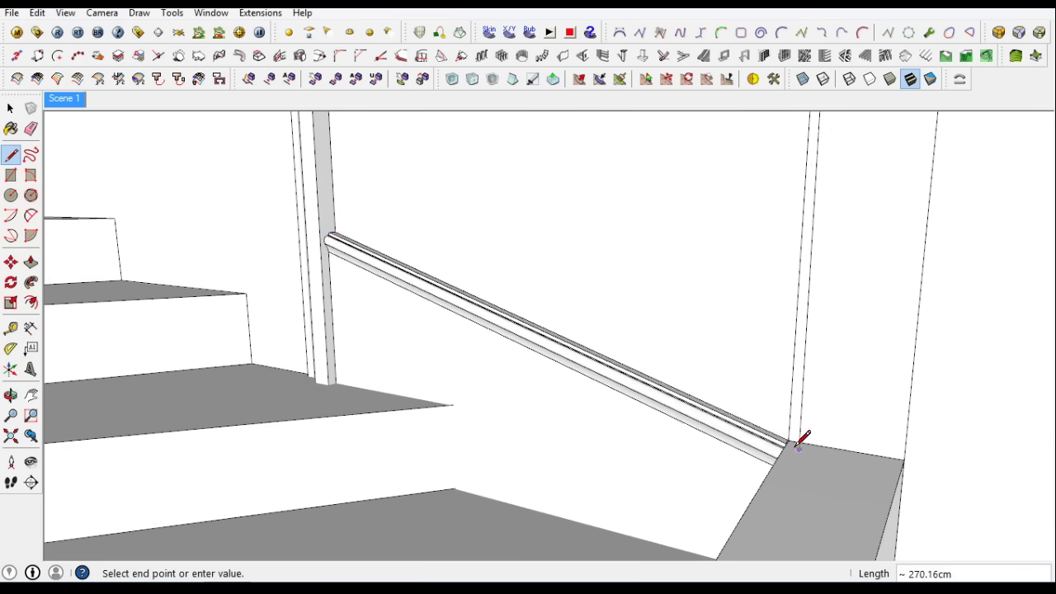
pyautogui.scroll(2, 341, 208)
pyautogui.scroll(2, 702, 401)
pyautogui.scroll(2, 809, 502)
pyautogui.scroll(3, 799, 541)
pyautogui.scroll(-5, 794, 547)
pyautogui.scroll(3, 844, 434)
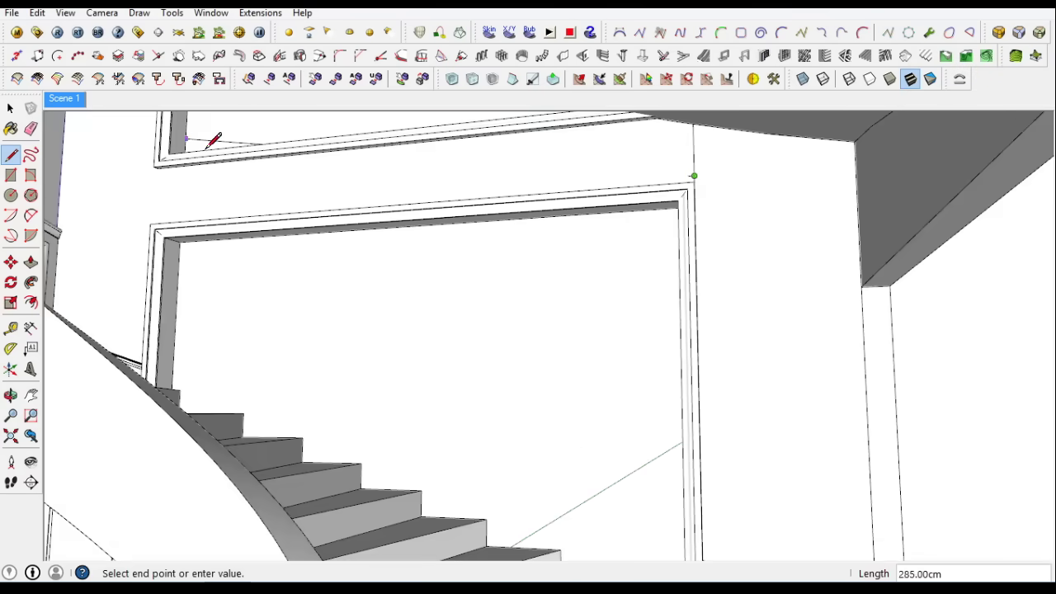
pyautogui.moveTo(192, 126); pyautogui.dragTo(662, 239, button='middle')
pyautogui.click(11, 108)
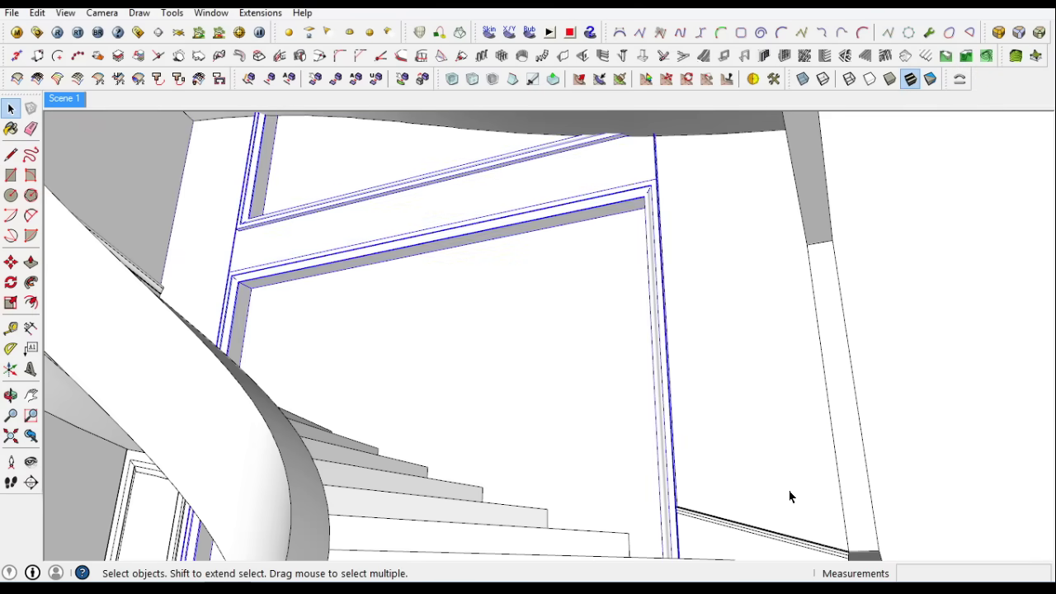
# Close a new wall face above the diagonal rail and push it out 2 cm
pyautogui.moveTo(829, 394); pyautogui.dragTo(805, 306, button='middle')
pyautogui.scroll(-3, 804, 306)
pyautogui.scroll(3, 702, 349)
pyautogui.moveTo(702, 349); pyautogui.dragTo(155, 270, button='middle')
pyautogui.click(11, 157)
pyautogui.click(252, 283)
pyautogui.scroll(-2, 264, 259)
pyautogui.click(763, 462)
pyautogui.press('p')
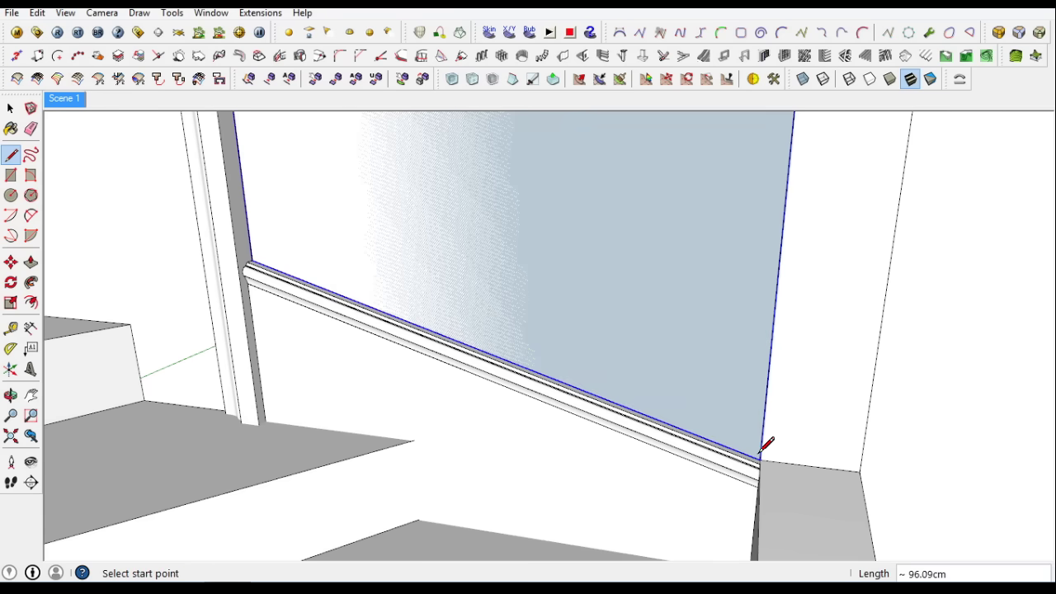
pyautogui.press('Return')
pyautogui.click(419, 278)
pyautogui.click(381, 304)
# Offset an inset border inside the tall panel beside the doorway and push the border strip
pyautogui.press('l')
pyautogui.scroll(-3, 531, 437)
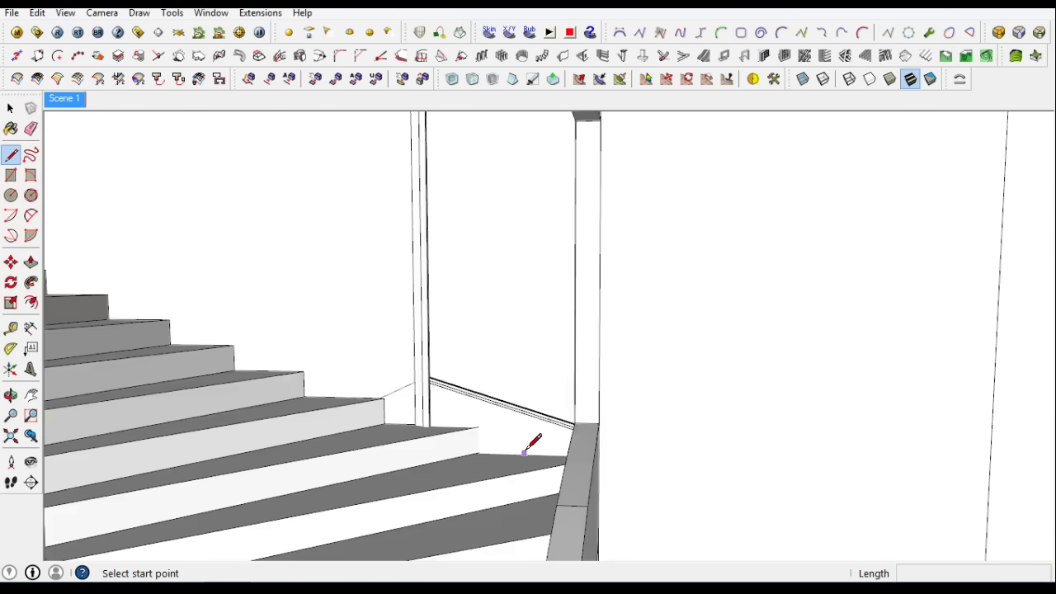
pyautogui.moveTo(531, 436); pyautogui.dragTo(634, 337, button='middle')
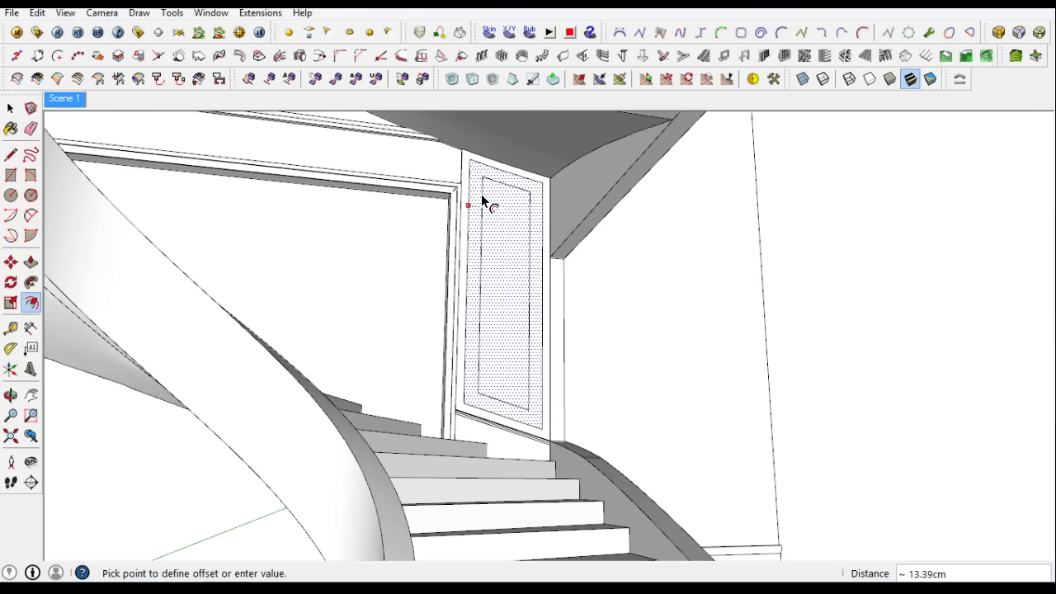
pyautogui.moveTo(483, 201); pyautogui.dragTo(448, 239, button='middle')
pyautogui.scroll(3, 490, 184)
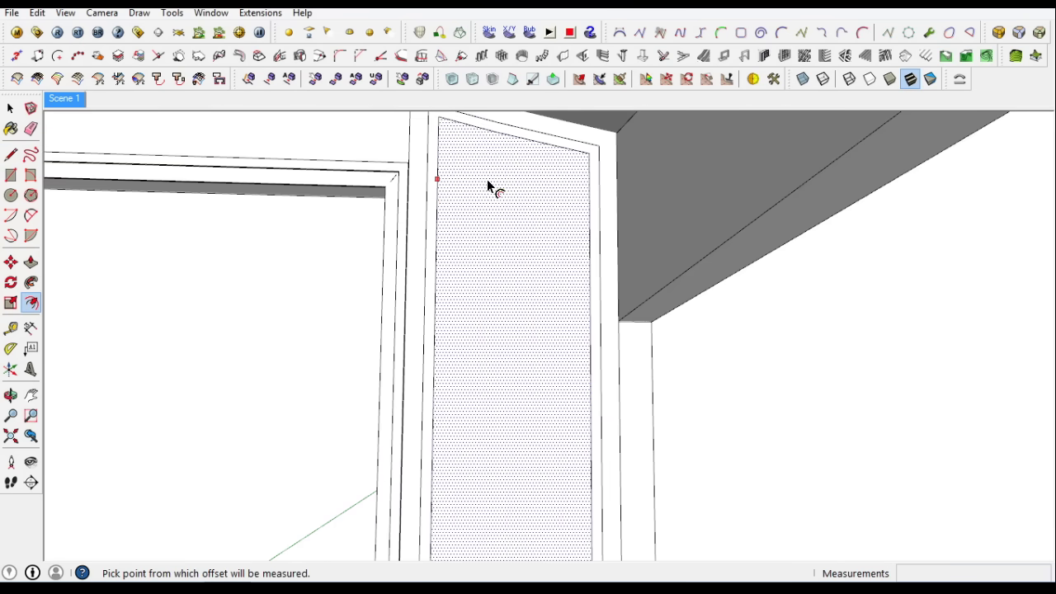
pyautogui.click(557, 214)
pyautogui.click(31, 262)
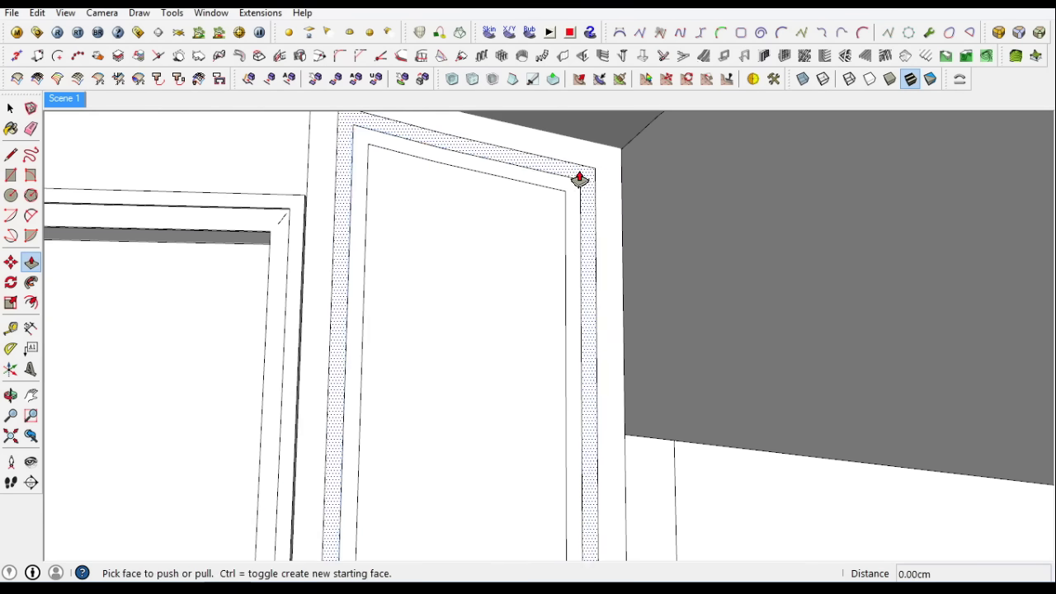
pyautogui.click(575, 176)
pyautogui.click(569, 191)
pyautogui.press('space')
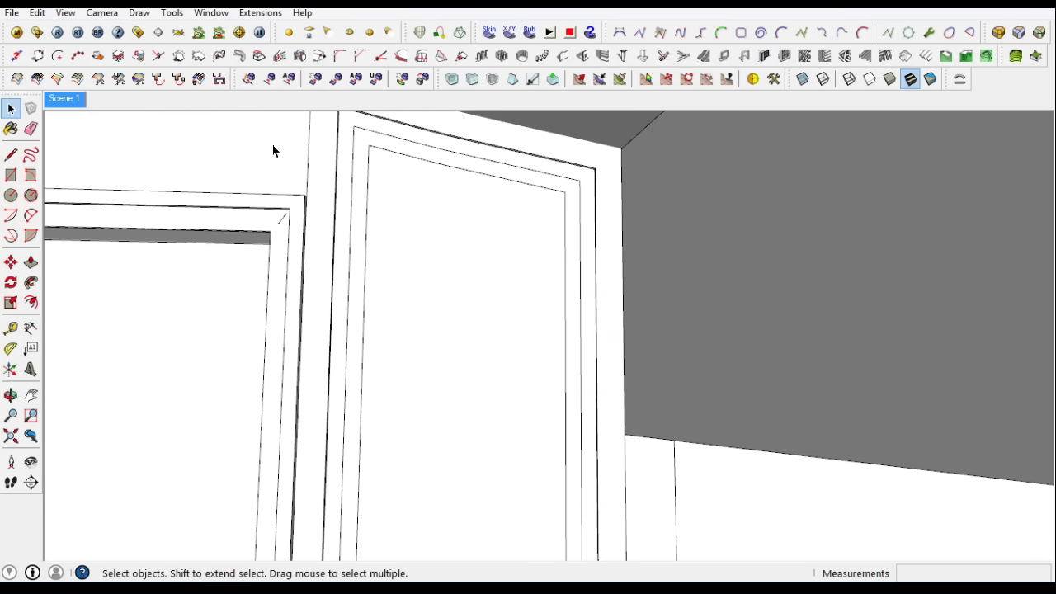
pyautogui.scroll(-3, 509, 165)
pyautogui.scroll(-5, 469, 282)
pyautogui.scroll(-5, 469, 281)
pyautogui.moveTo(539, 259); pyautogui.dragTo(459, 247, button='middle')
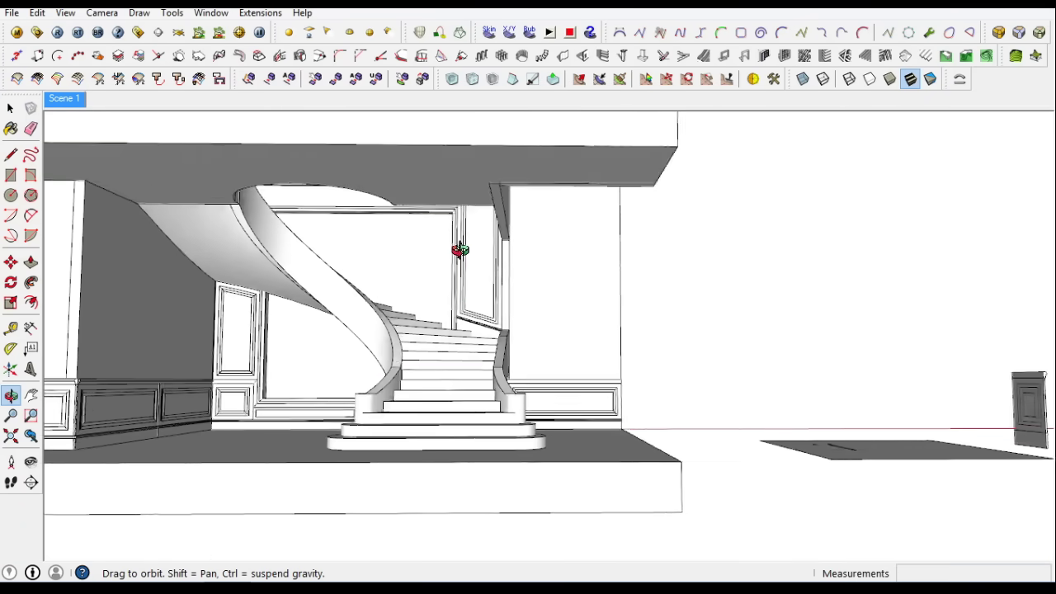
# Start copying the small moulding profile from its base point
pyautogui.scroll(-3, 459, 247)
pyautogui.moveTo(495, 288); pyautogui.dragTo(671, 446, button='middle')
pyautogui.moveTo(671, 396)
pyautogui.mouseDown(button='middle')
pyautogui.moveTo(690, 325)
pyautogui.moveTo(643, 431)
pyautogui.mouseUp(button='middle')
pyautogui.scroll(5, 620, 388)
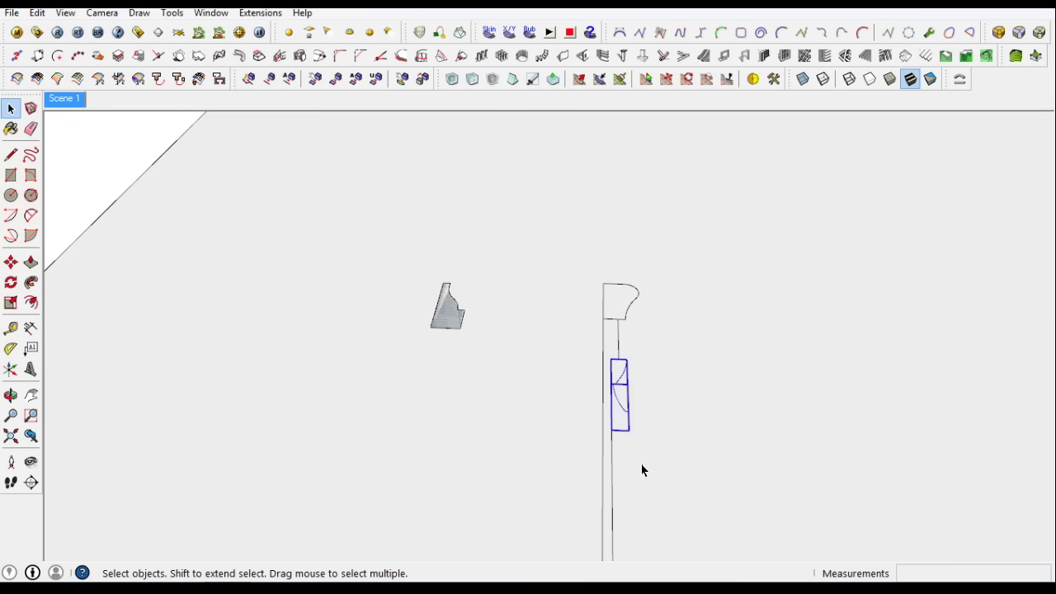
pyautogui.click(605, 424)
pyautogui.scroll(-5, 747, 459)
pyautogui.scroll(-3, 723, 382)
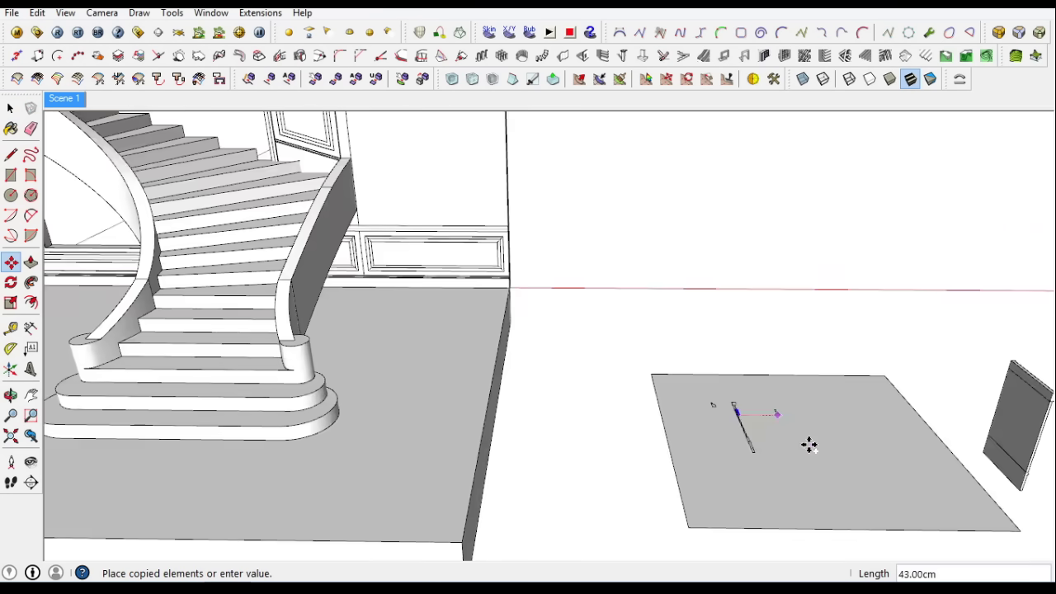
pyautogui.scroll(3, 448, 238)
# Rotate the profile copy 90° upright and move it to the panel frame edge
pyautogui.moveTo(448, 239)
pyautogui.mouseDown(button='middle')
pyautogui.moveTo(408, 353)
pyautogui.moveTo(418, 405)
pyautogui.mouseUp(button='middle')
pyautogui.scroll(-3, 321, 325)
pyautogui.scroll(-3, 437, 267)
pyautogui.scroll(2, 157, 468)
pyautogui.press('q')
pyautogui.scroll(2, 382, 515)
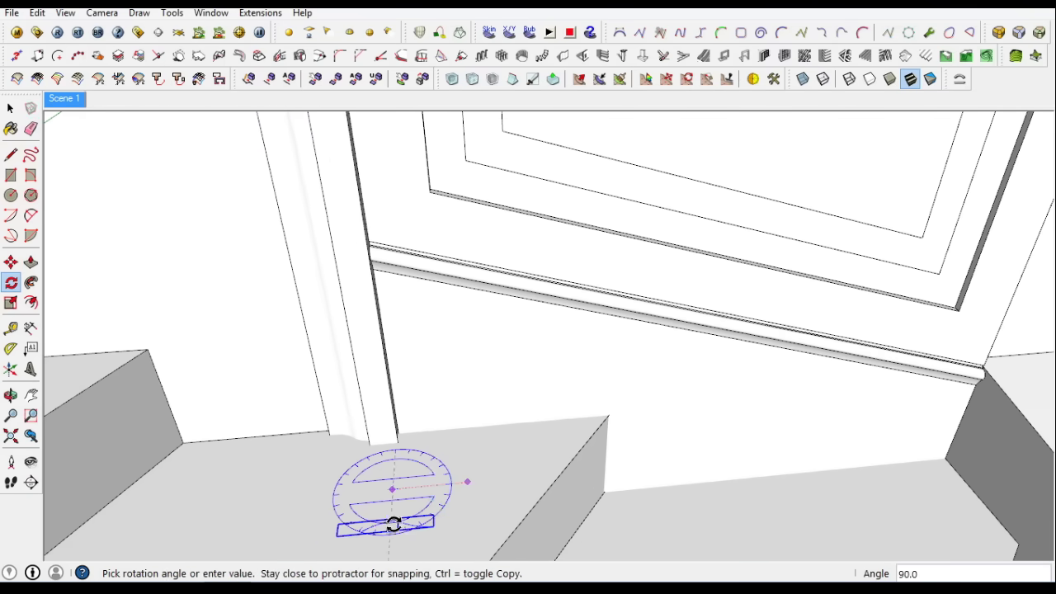
pyautogui.press('m')
pyautogui.scroll(2, 430, 512)
pyautogui.scroll(-3, 396, 511)
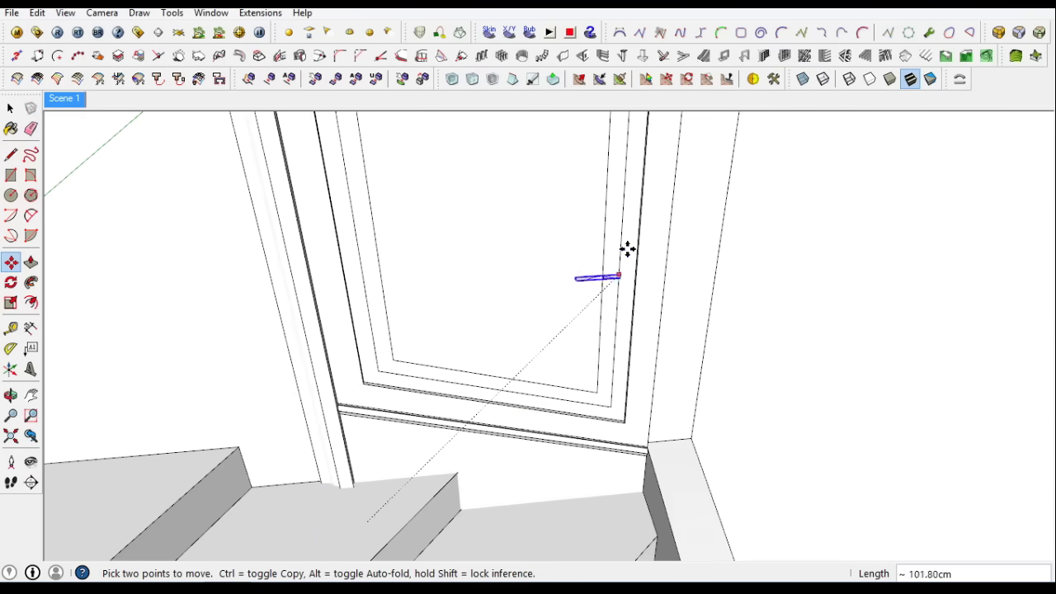
pyautogui.scroll(3, 610, 285)
pyautogui.scroll(2, 652, 212)
# Select the large panel face and copy its outline
pyautogui.press('space')
pyautogui.click(292, 272)
pyautogui.press('Escape')
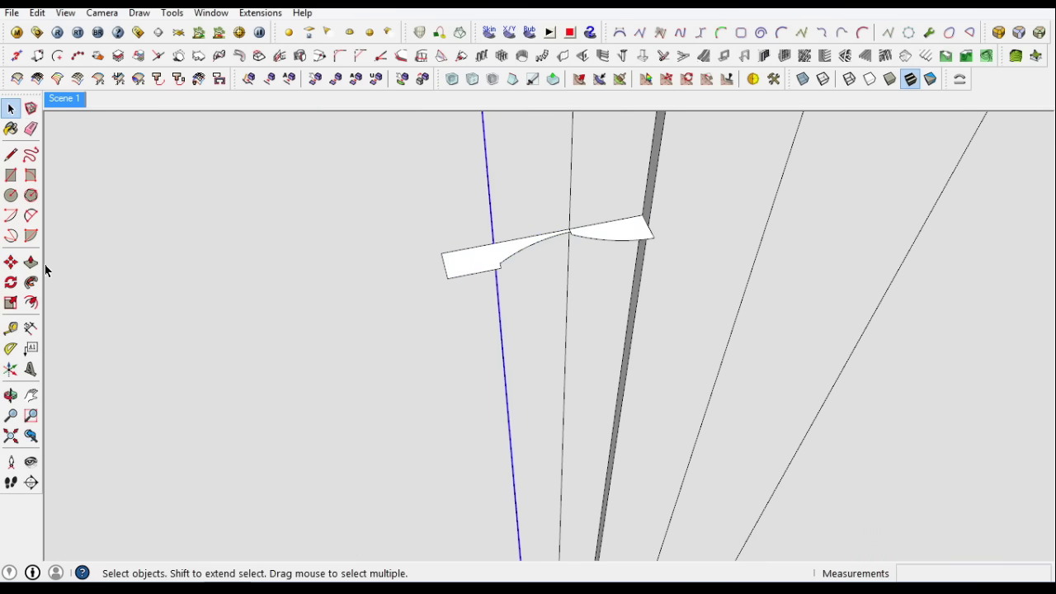
pyautogui.click(37, 13)
pyautogui.click(91, 124)
pyautogui.click(405, 300)
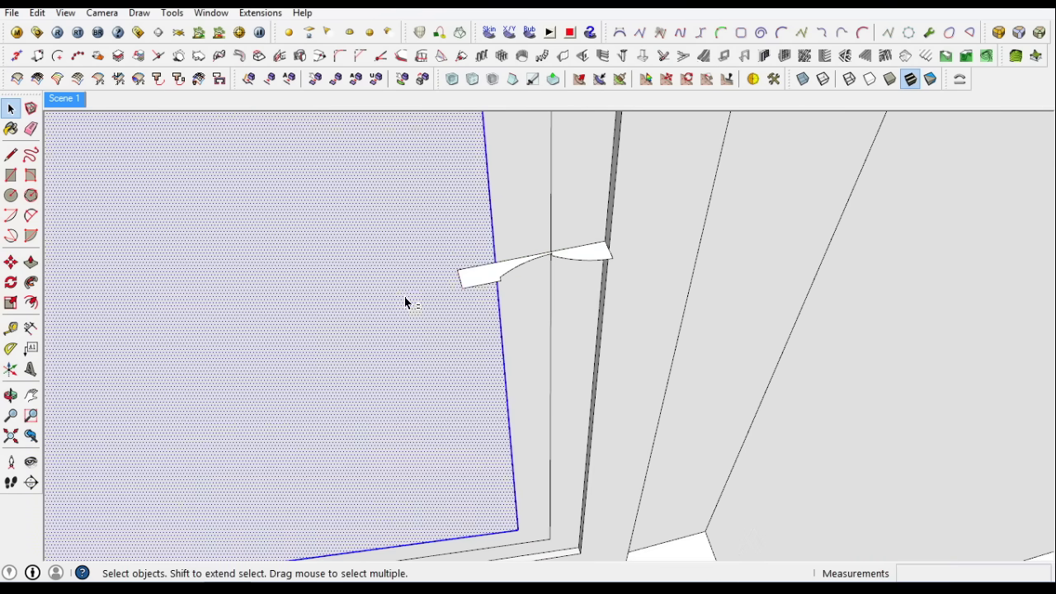
pyautogui.rightClick(421, 294)
pyautogui.press('Escape')
pyautogui.click(407, 309)
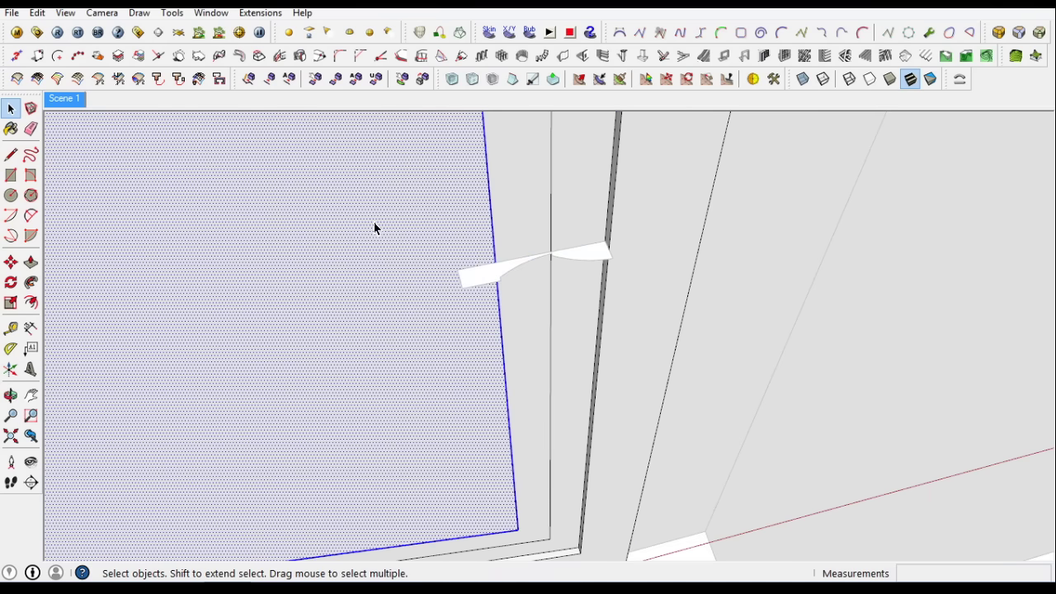
# Paste the panel face outline and place it in position, redoing the paste once
pyautogui.click(37, 12)
pyautogui.click(102, 99)
pyautogui.click(37, 13)
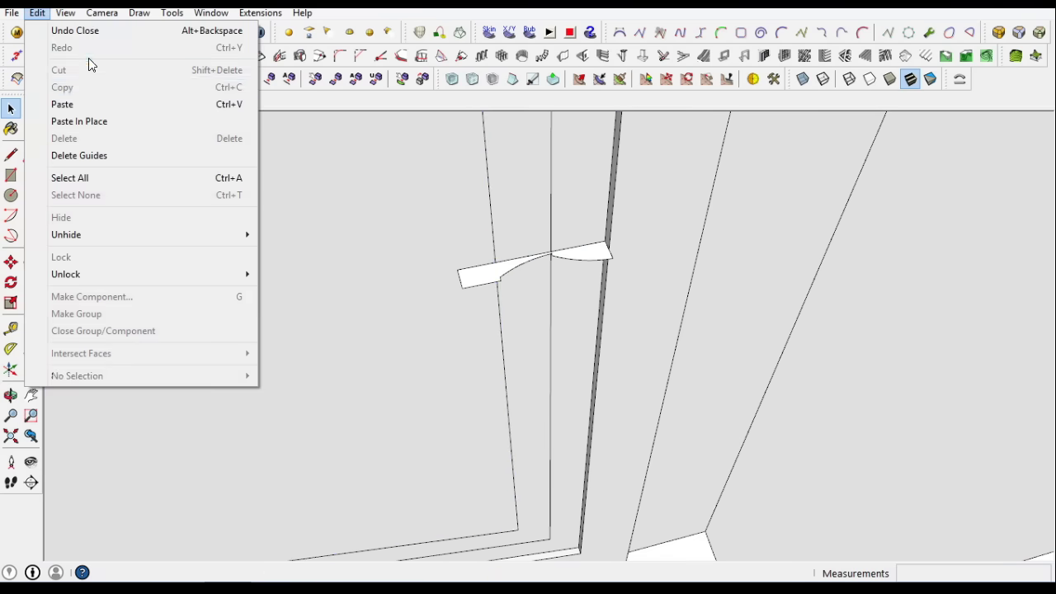
pyautogui.click(191, 260)
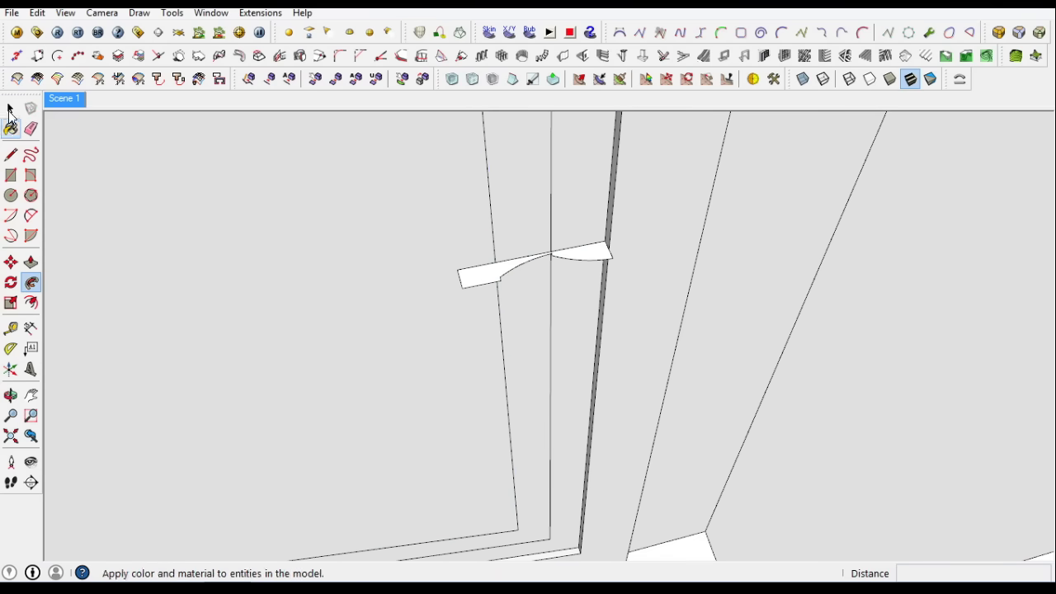
pyautogui.click(37, 13)
pyautogui.click(49, 28)
pyautogui.click(37, 12)
pyautogui.click(103, 103)
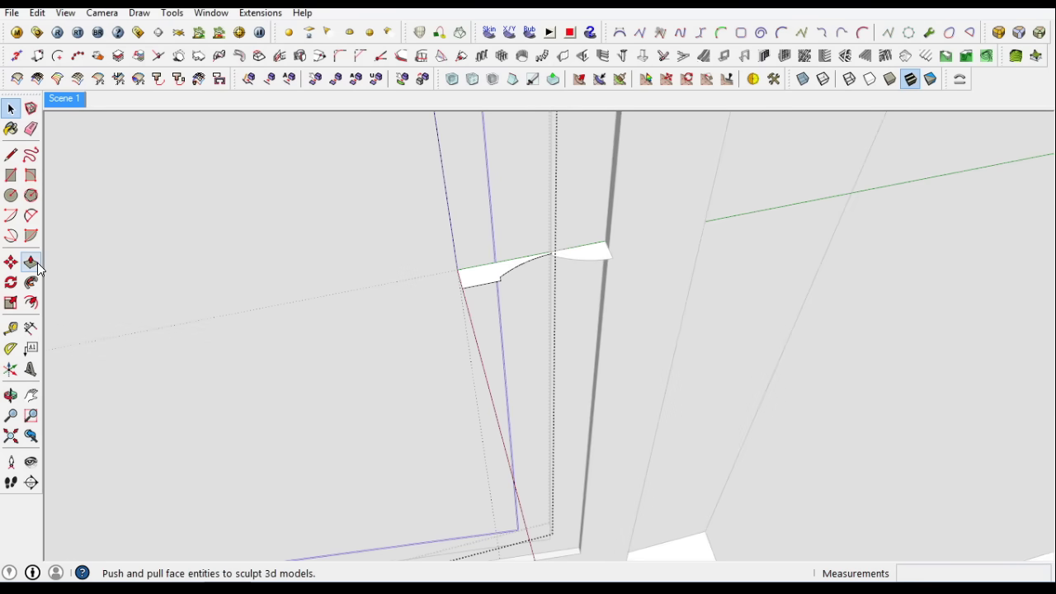
pyautogui.click(492, 256)
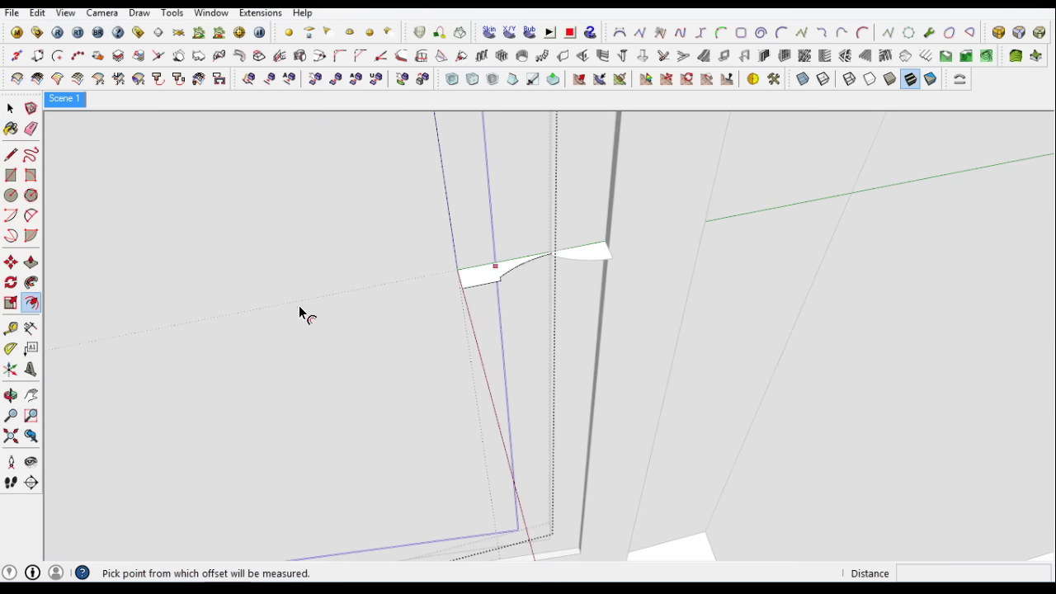
pyautogui.click(11, 108)
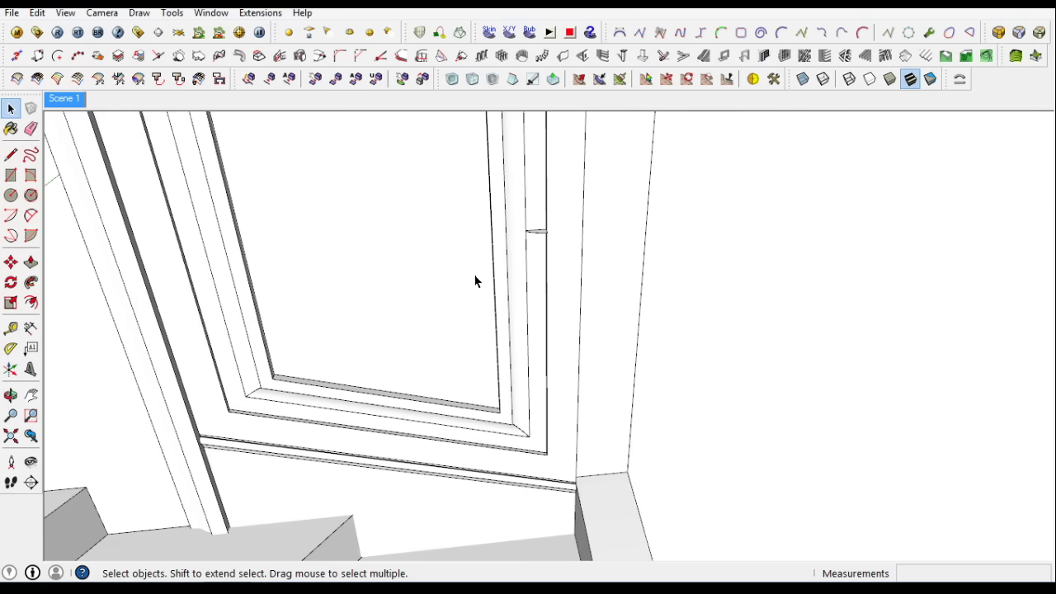
# Select the small moulding profile face
pyautogui.moveTo(475, 281); pyautogui.dragTo(575, 228, button='middle')
pyautogui.click(575, 228)
pyautogui.click(37, 12)
pyautogui.click(30, 262)
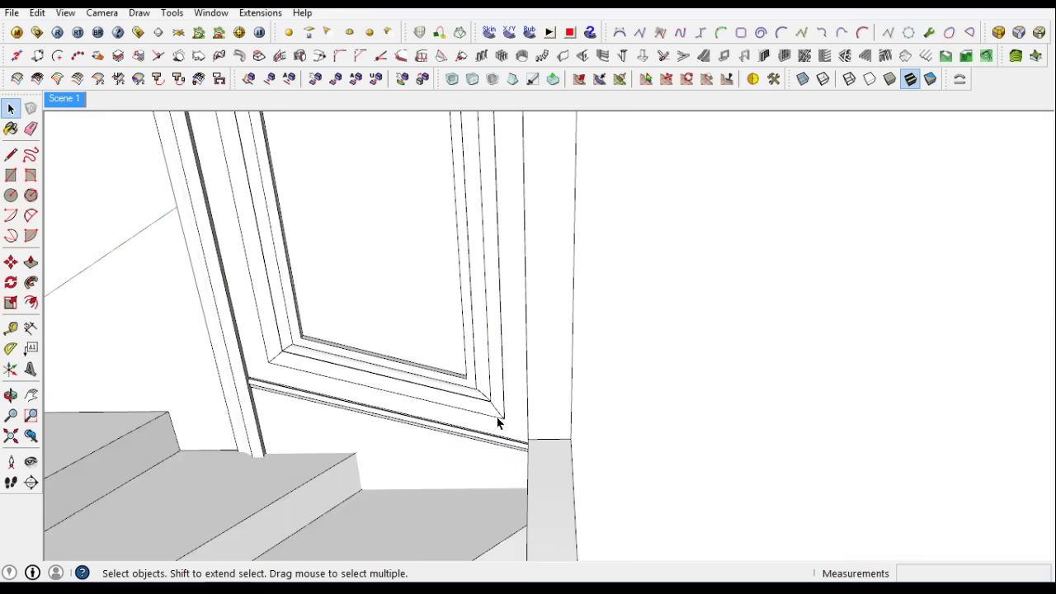
# Start a line at the window frame's inner corner, then cancel and clear the selection
pyautogui.click(465, 358)
pyautogui.click(11, 154)
pyautogui.click(307, 333)
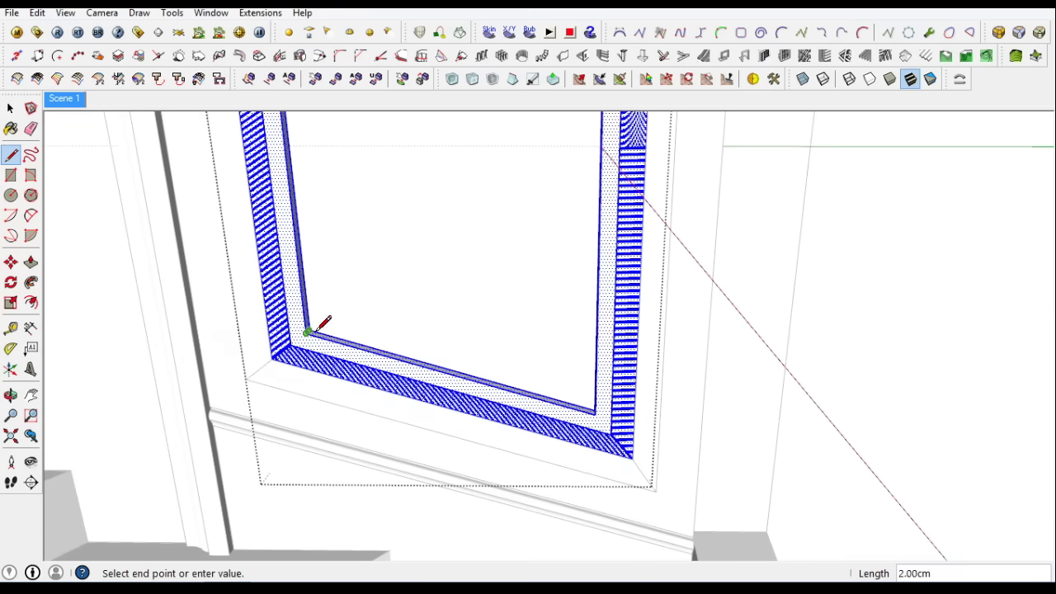
pyautogui.click(11, 108)
pyautogui.moveTo(459, 266)
pyautogui.mouseDown(button='middle')
pyautogui.moveTo(537, 370)
pyautogui.moveTo(533, 395)
pyautogui.moveTo(517, 377)
pyautogui.moveTo(556, 368)
pyautogui.moveTo(413, 358)
pyautogui.moveTo(451, 347)
pyautogui.moveTo(514, 354)
pyautogui.moveTo(550, 335)
pyautogui.moveTo(415, 352)
pyautogui.moveTo(412, 328)
pyautogui.moveTo(547, 357)
pyautogui.moveTo(761, 512)
pyautogui.mouseUp(button='middle')
# Copy the wall panel frame down to a spot beside the stairs
pyautogui.scroll(5, 512, 365)
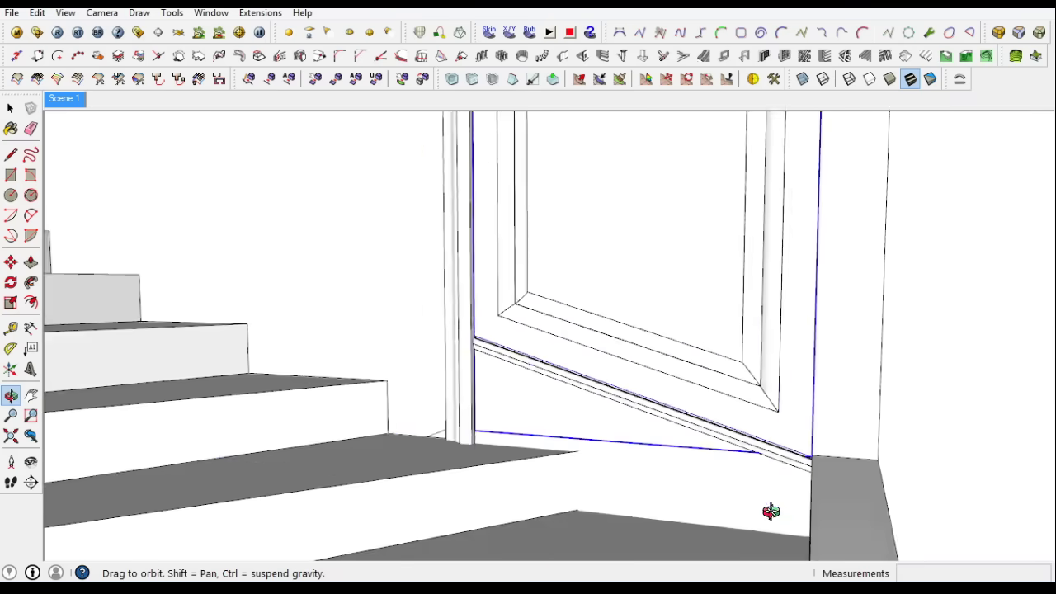
pyautogui.scroll(4, 814, 448)
pyautogui.scroll(3, 778, 410)
pyautogui.click(777, 409)
pyautogui.press('ctrl')
pyautogui.scroll(-4, 752, 436)
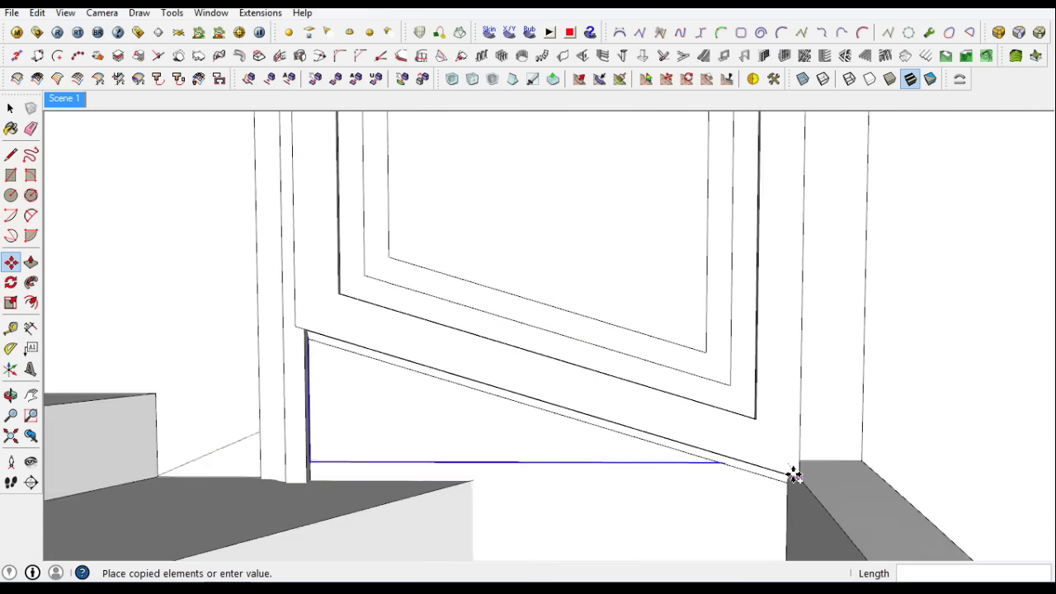
pyautogui.scroll(-5, 795, 471)
pyautogui.scroll(5, 393, 308)
pyautogui.scroll(4, 194, 216)
pyautogui.scroll(2, 309, 405)
pyautogui.click(358, 405)
pyautogui.moveTo(358, 405)
pyautogui.mouseDown(button='middle')
pyautogui.moveTo(549, 365)
pyautogui.moveTo(395, 406)
pyautogui.moveTo(407, 342)
pyautogui.mouseUp(button='middle')
# Nudge the copied frame 2 cm into alignment
pyautogui.click(408, 341)
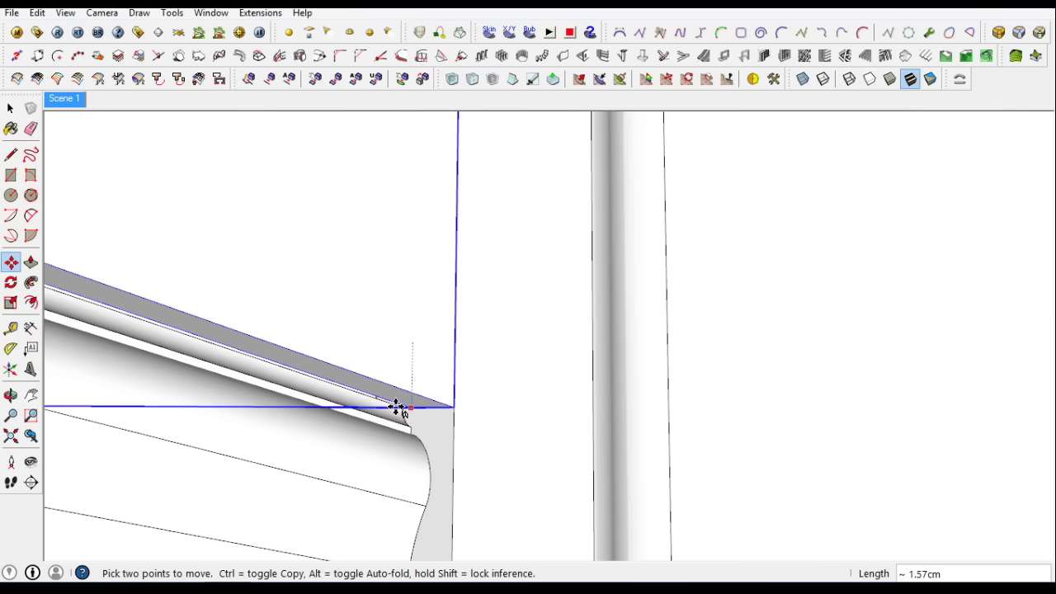
pyautogui.scroll(2, 396, 405)
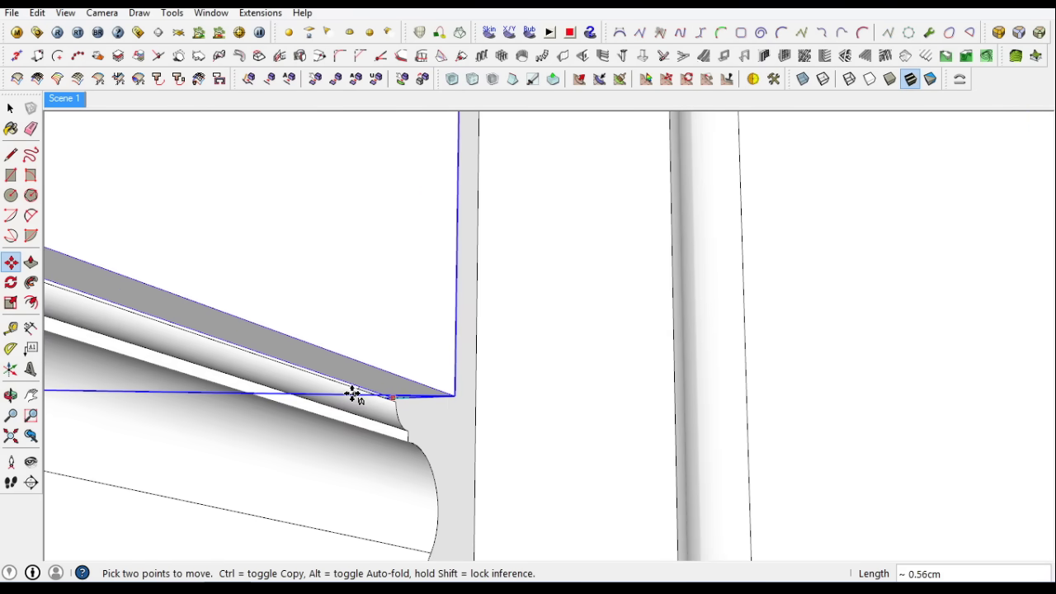
pyautogui.scroll(-2, 353, 394)
pyautogui.scroll(-3, 342, 459)
pyautogui.write('2')
pyautogui.press('Return')
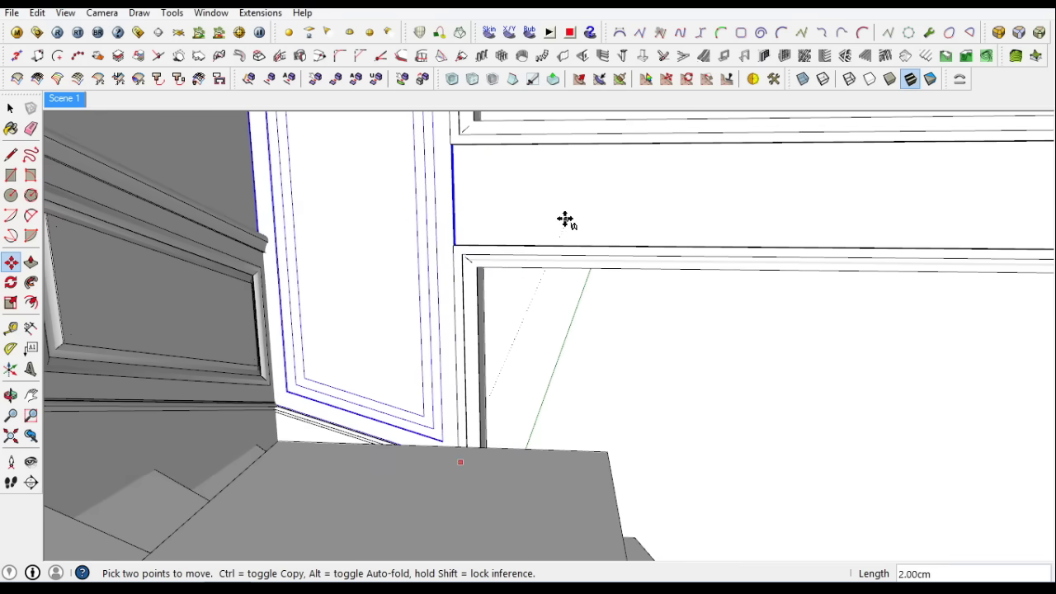
pyautogui.click(12, 108)
pyautogui.scroll(3, 418, 389)
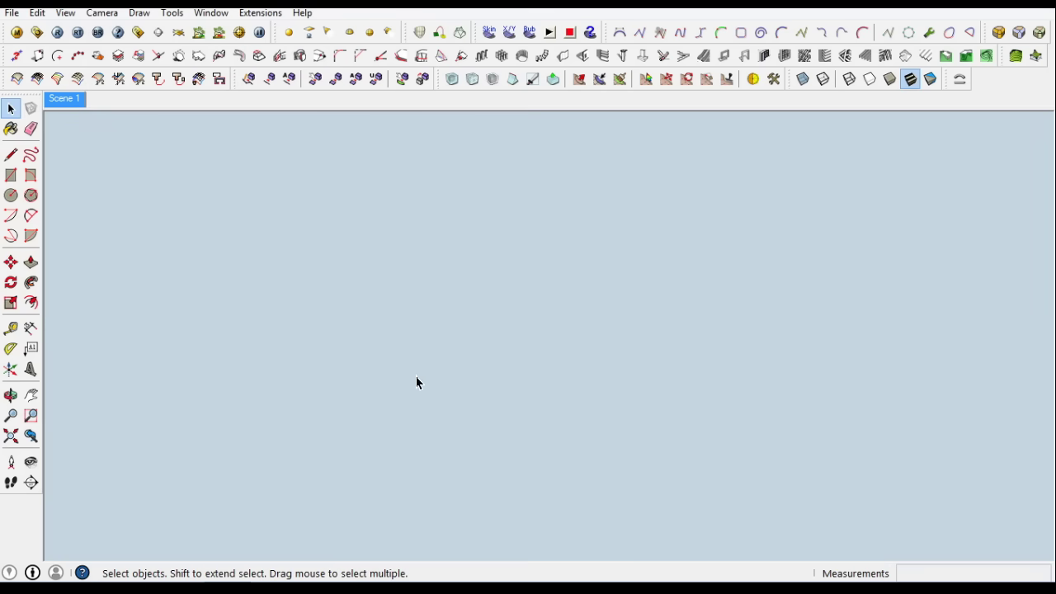
# Select all of the copied panel frame and make it a single group
pyautogui.scroll(-3, 416, 382)
pyautogui.scroll(-2, 613, 399)
pyautogui.rightClick(595, 425)
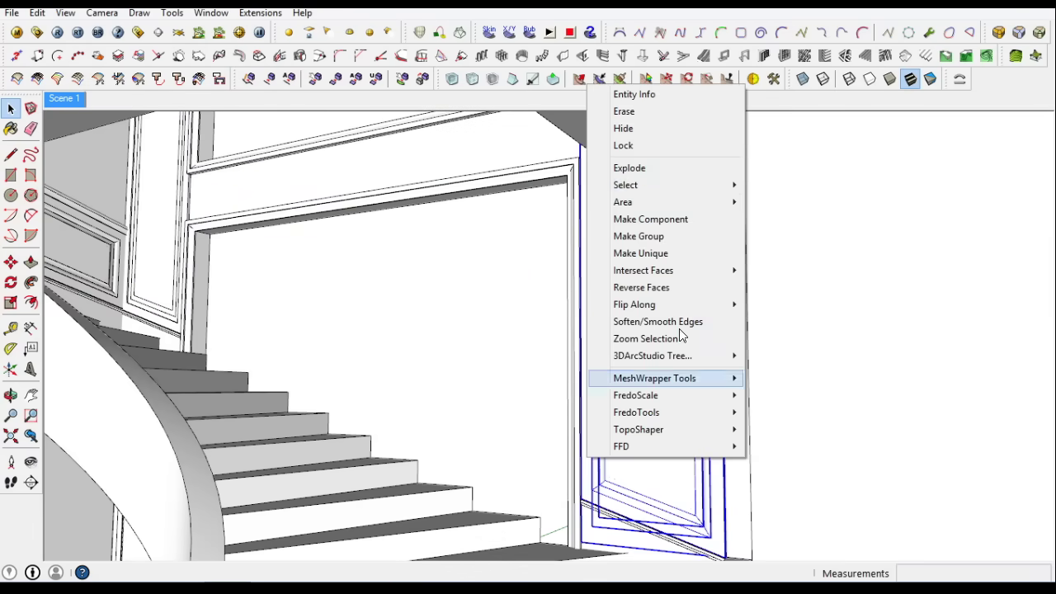
pyautogui.click(618, 286)
pyautogui.rightClick(688, 407)
pyautogui.click(738, 140)
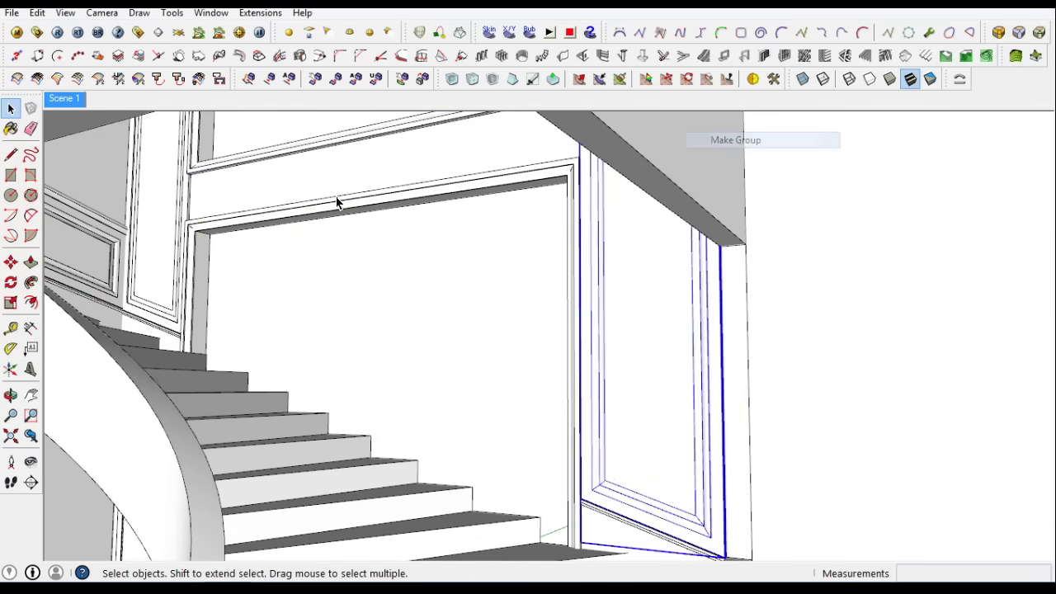
# Start a Ctrl-copy of the frame from its lower corner, then cancel it
pyautogui.click(10, 261)
pyautogui.scroll(3, 603, 523)
pyautogui.scroll(2, 535, 507)
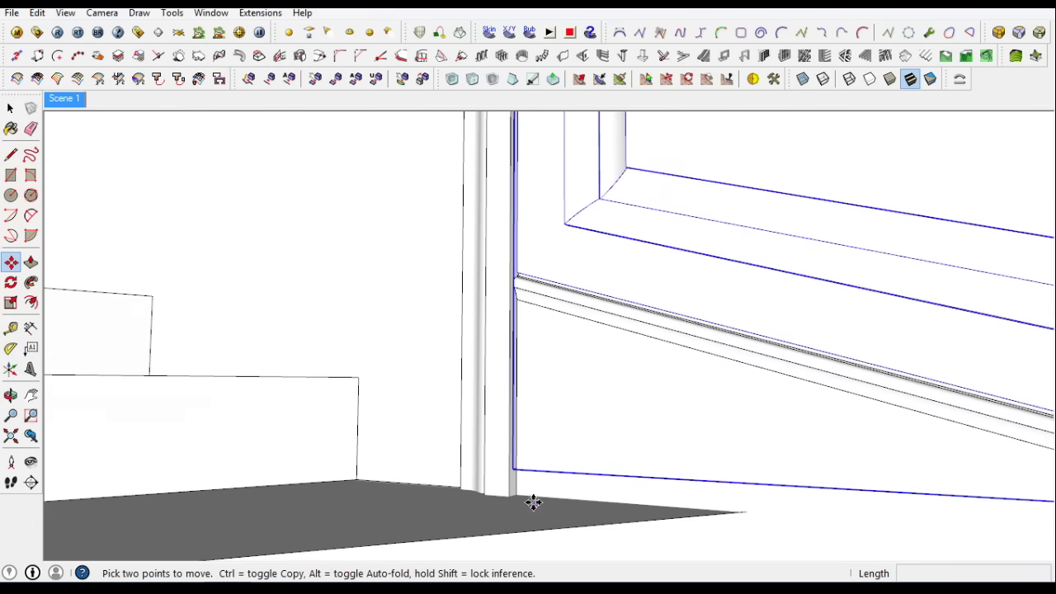
pyautogui.moveTo(535, 506); pyautogui.dragTo(559, 556, button='middle')
pyautogui.moveTo(488, 331)
pyautogui.mouseDown(button='middle')
pyautogui.moveTo(721, 424)
pyautogui.moveTo(796, 404)
pyautogui.mouseUp(button='middle')
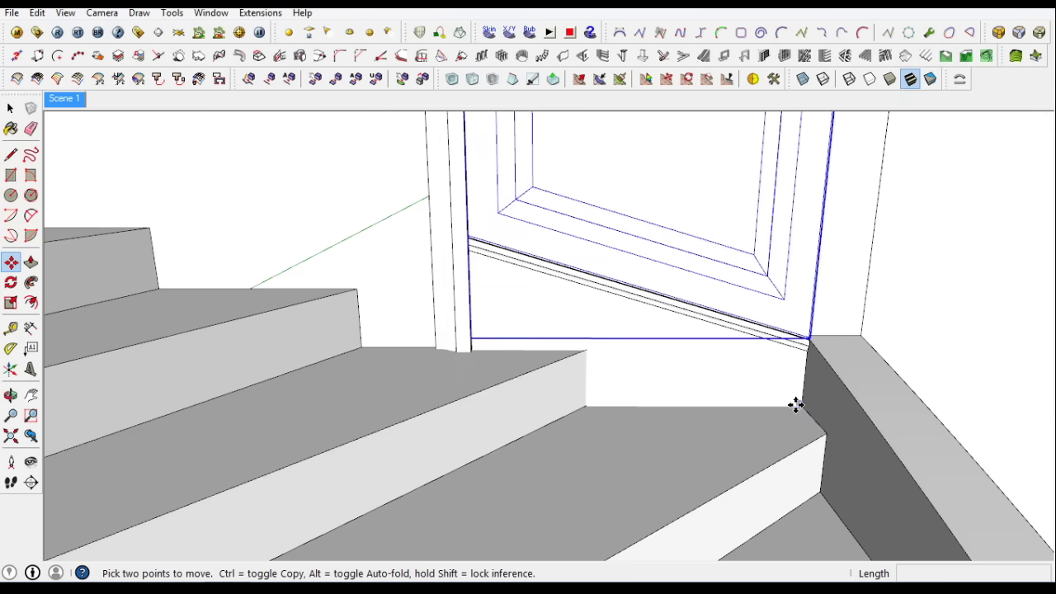
pyautogui.scroll(3, 821, 338)
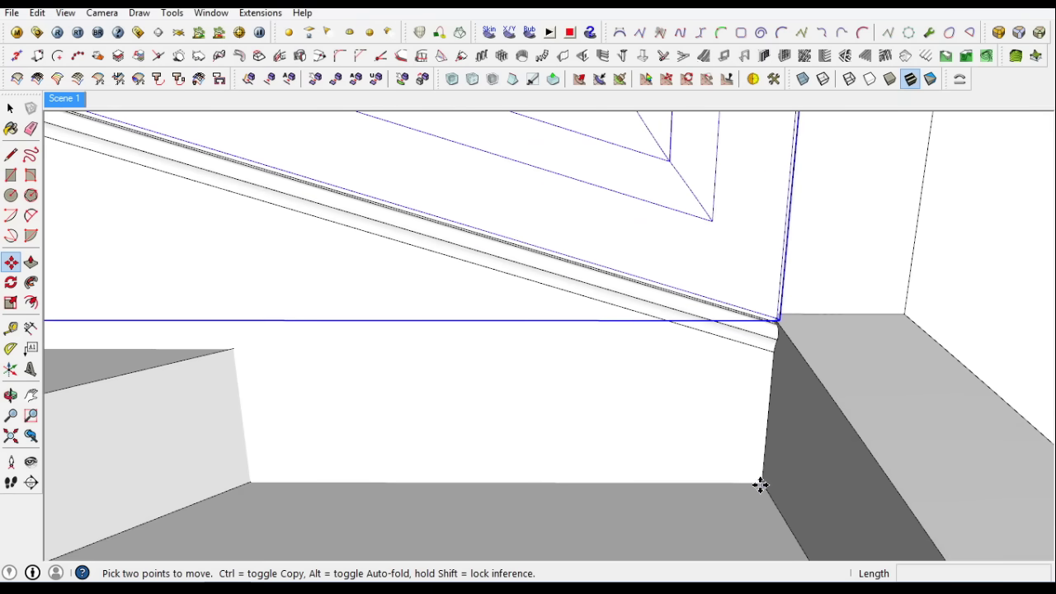
pyautogui.click(760, 486)
pyautogui.press('ctrl')
pyautogui.scroll(-3, 792, 486)
pyautogui.scroll(3, 773, 493)
pyautogui.scroll(-4, 768, 501)
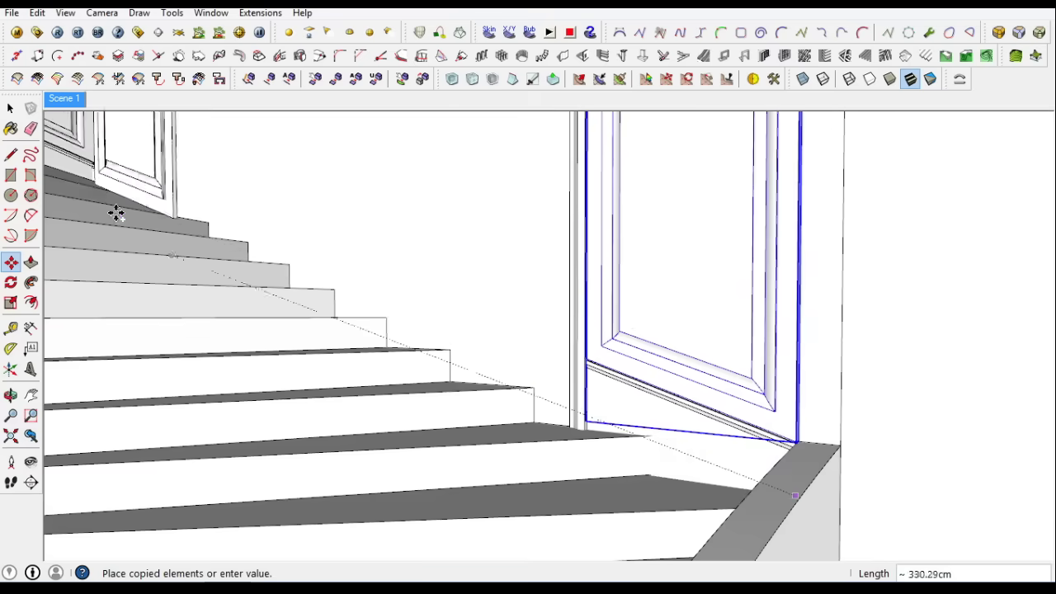
pyautogui.moveTo(187, 274); pyautogui.dragTo(252, 283, button='middle')
pyautogui.scroll(3, 474, 514)
pyautogui.scroll(3, 471, 358)
pyautogui.press('Escape')
pyautogui.scroll(2, 444, 344)
pyautogui.scroll(1, 443, 343)
# Pick the frame corner as a move start point, then cancel the move
pyautogui.click(448, 340)
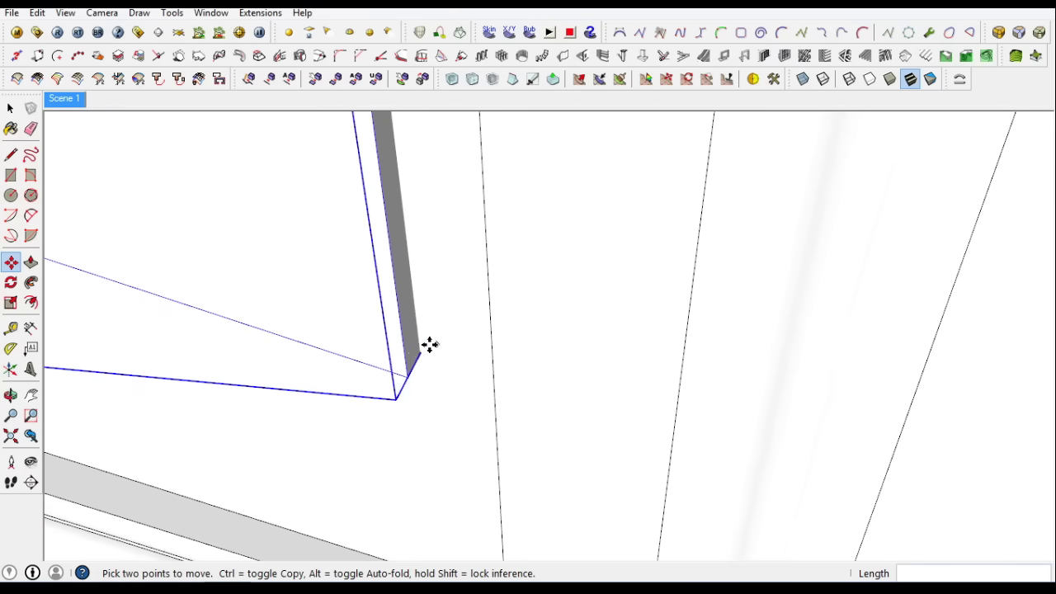
pyautogui.scroll(-2, 423, 377)
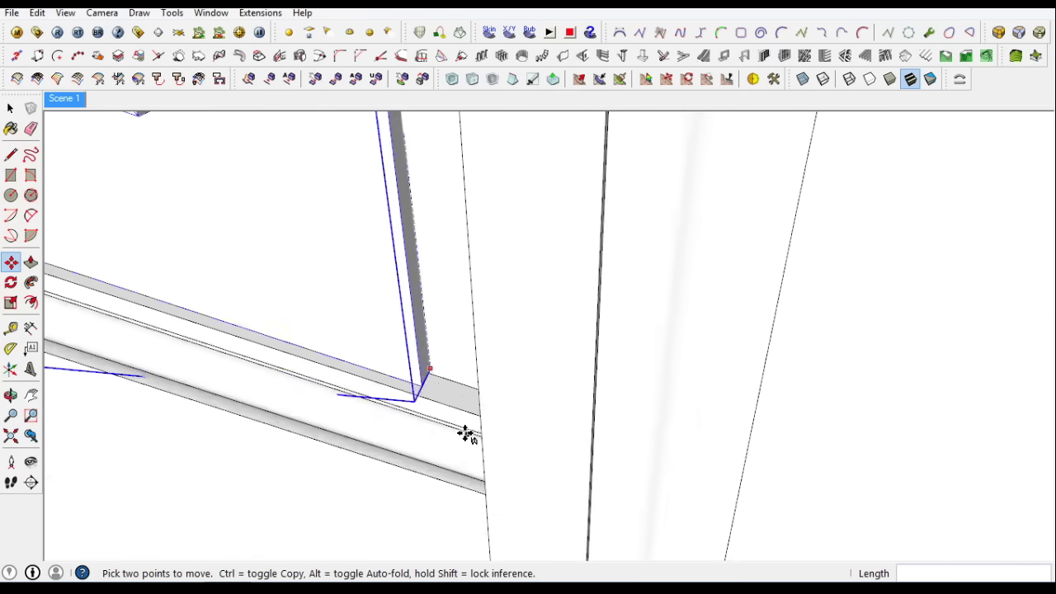
pyautogui.scroll(2, 464, 427)
pyautogui.moveTo(502, 426)
pyautogui.mouseDown(button='middle')
pyautogui.moveTo(356, 427)
pyautogui.moveTo(350, 308)
pyautogui.mouseUp(button='middle')
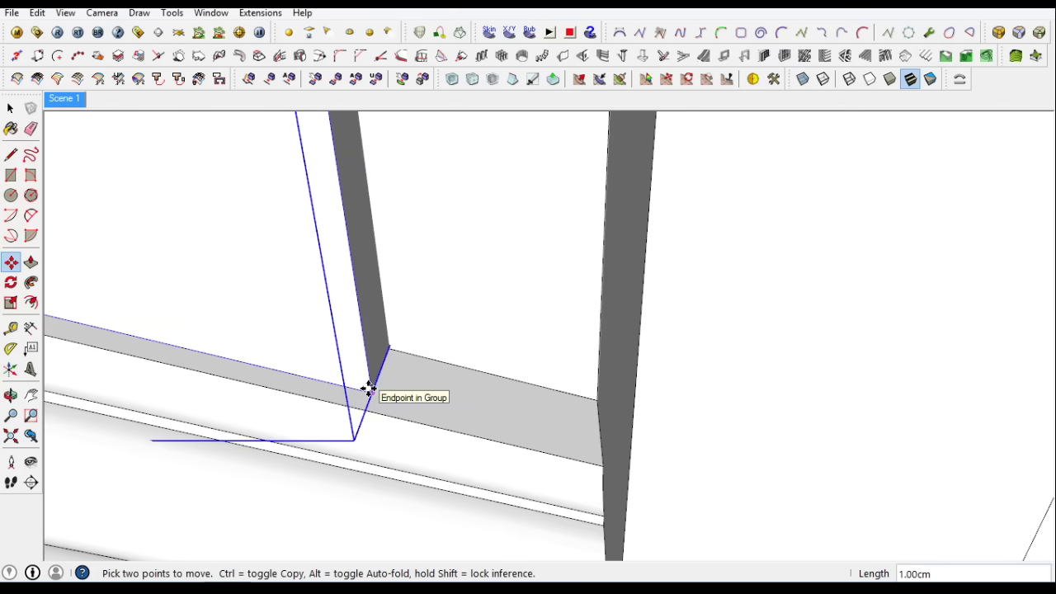
pyautogui.moveTo(369, 388); pyautogui.dragTo(570, 415, button='middle')
pyautogui.scroll(2, 570, 415)
pyautogui.scroll(-2, 619, 459)
pyautogui.scroll(3, 559, 426)
pyautogui.press('Escape')
# Pick a new move start point on the frame and check its alignment with the stairs
pyautogui.click(419, 312)
pyautogui.scroll(2, 530, 337)
pyautogui.scroll(2, 559, 323)
pyautogui.moveTo(586, 344)
pyautogui.mouseDown(button='middle')
pyautogui.moveTo(526, 317)
pyautogui.moveTo(564, 269)
pyautogui.mouseUp(button='middle')
pyautogui.moveTo(626, 308); pyautogui.dragTo(695, 349, button='middle')
pyautogui.scroll(2, 530, 413)
pyautogui.scroll(-3, 327, 335)
pyautogui.scroll(-3, 431, 391)
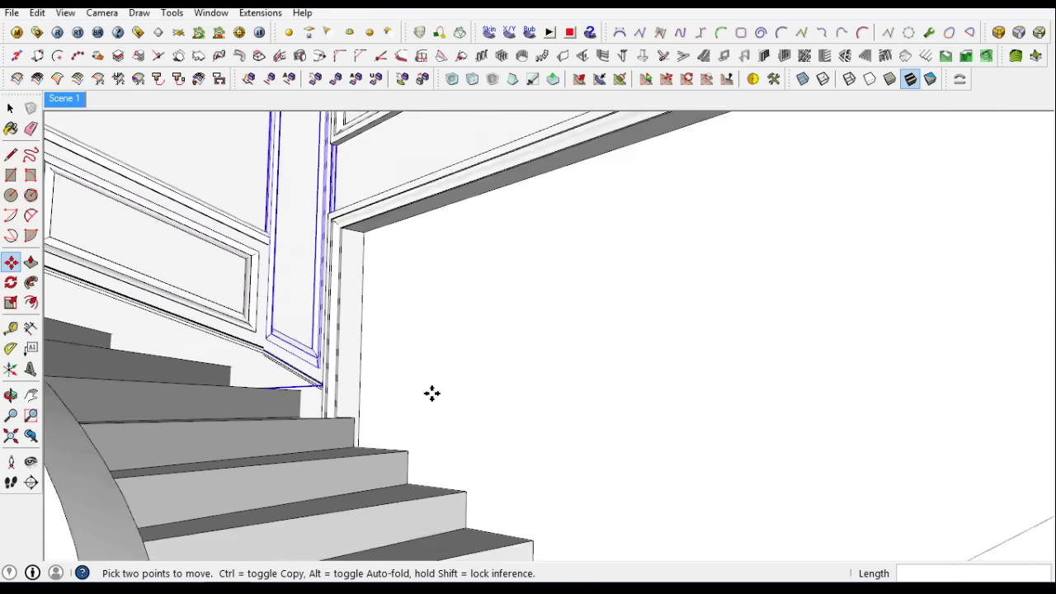
pyautogui.moveTo(432, 391); pyautogui.dragTo(330, 351, button='middle')
# Check the frame's Soften/Smooth Edges settings and move the frame higher up
pyautogui.press('space')
pyautogui.scroll(3, 307, 222)
pyautogui.scroll(3, 307, 223)
pyautogui.rightClick(358, 189)
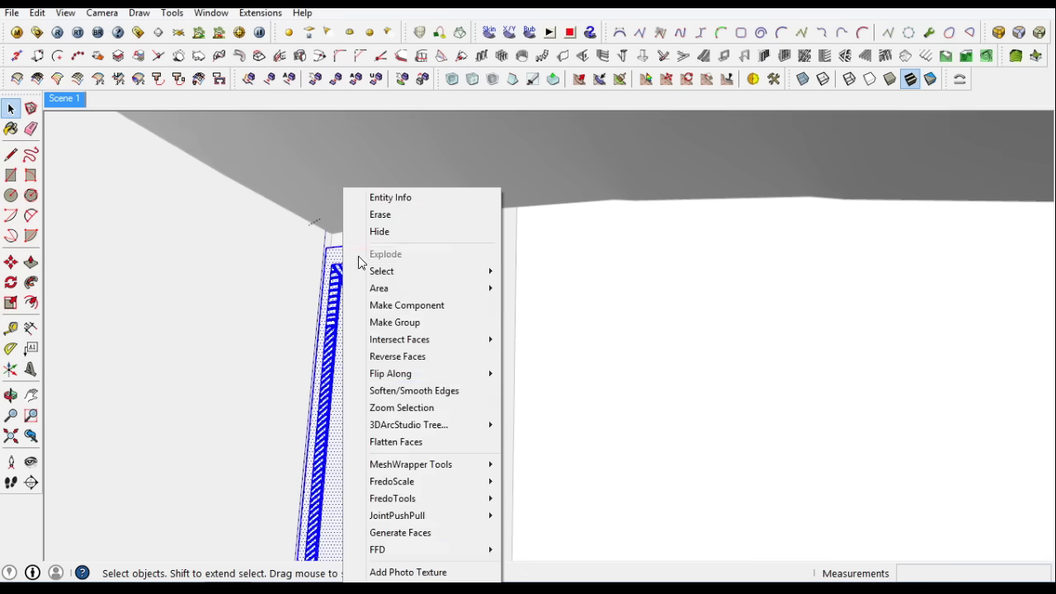
pyautogui.click(401, 389)
pyautogui.click(179, 39)
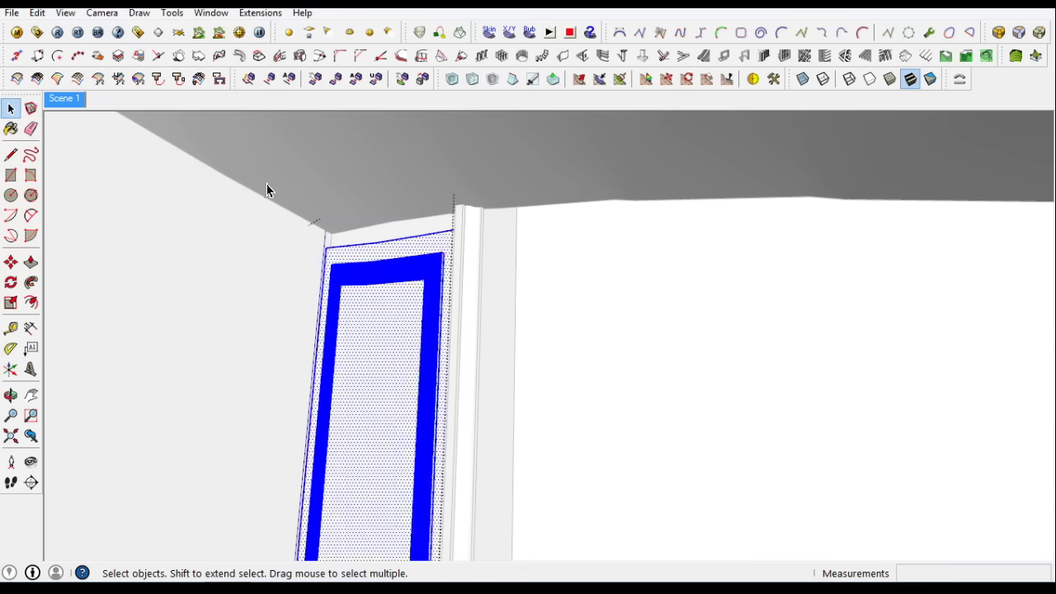
pyautogui.click(278, 255)
pyautogui.click(297, 203)
# Reselect the frame and review its Soften/Smooth Edges settings again
pyautogui.press('space')
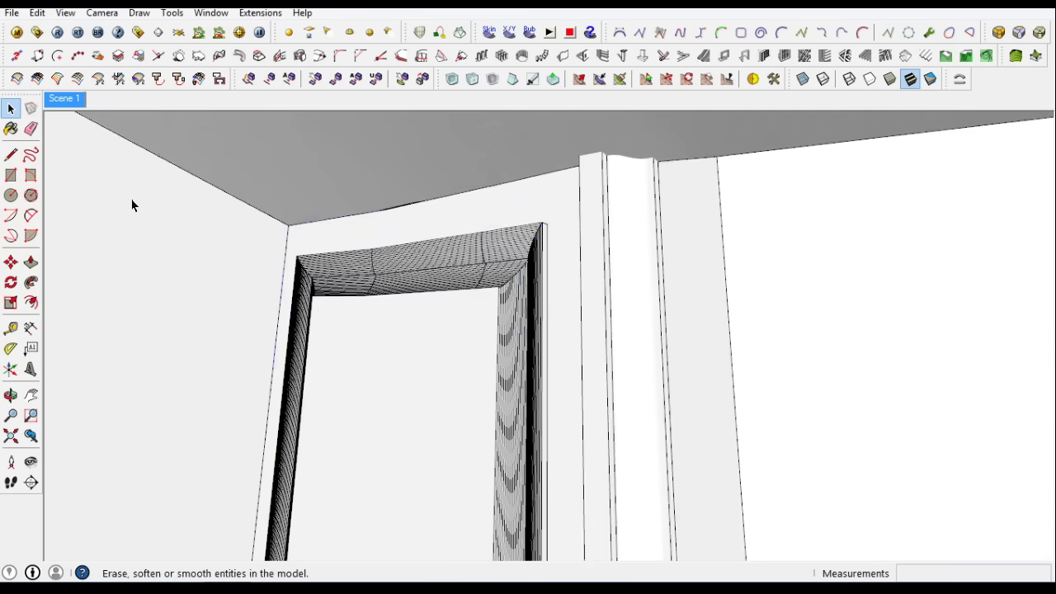
pyautogui.click(434, 243)
pyautogui.scroll(-4, 435, 243)
pyautogui.rightClick(527, 214)
pyautogui.click(570, 323)
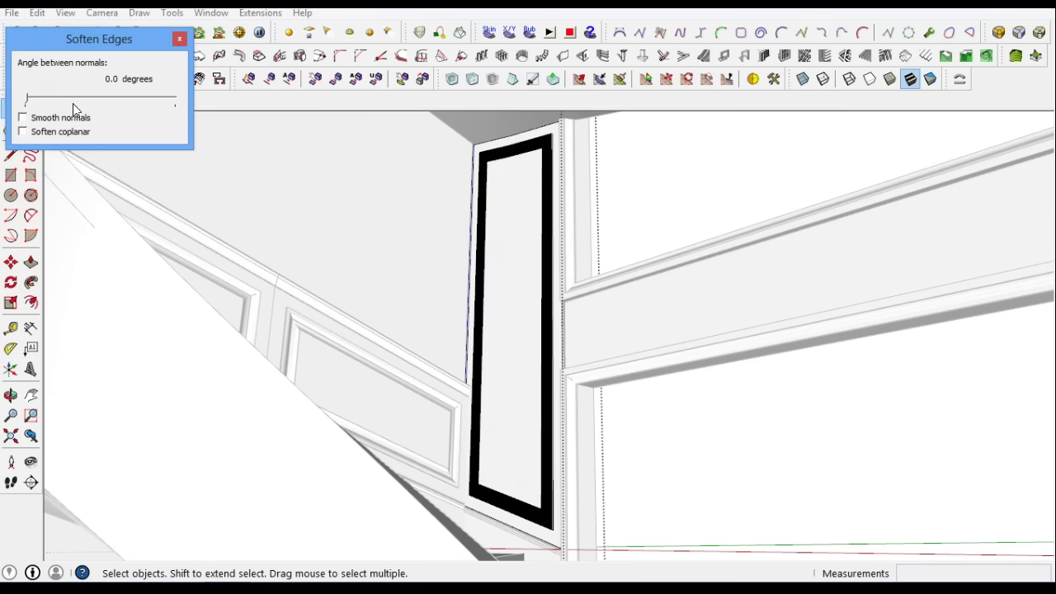
pyautogui.click(179, 39)
# Begin a rectangle at the frame corner above the doorway
pyautogui.scroll(-5, 355, 231)
pyautogui.moveTo(355, 231)
pyautogui.mouseDown(button='middle')
pyautogui.moveTo(717, 358)
pyautogui.moveTo(709, 306)
pyautogui.moveTo(678, 402)
pyautogui.moveTo(547, 207)
pyautogui.mouseUp(button='middle')
pyautogui.scroll(5, 501, 233)
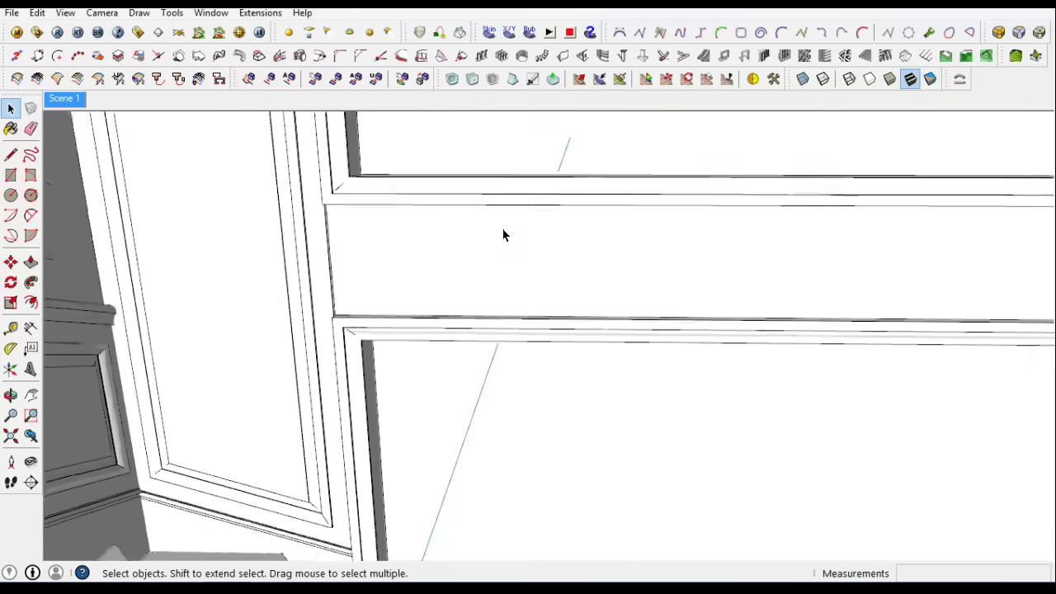
pyautogui.scroll(3, 342, 316)
pyautogui.press('r')
pyautogui.click(296, 363)
# Push/Pull the new rectangle 28 cm into a block above the doorway
pyautogui.moveTo(302, 273)
pyautogui.mouseDown(button='middle')
pyautogui.moveTo(373, 252)
pyautogui.moveTo(308, 333)
pyautogui.mouseUp(button='middle')
pyautogui.click(372, 253)
pyautogui.click(367, 181)
# Draw a dividing line across the block face to split it into two panels
pyautogui.moveTo(347, 200)
pyautogui.mouseDown(button='middle')
pyautogui.moveTo(52, 283)
pyautogui.moveTo(995, 306)
pyautogui.moveTo(767, 257)
pyautogui.mouseUp(button='middle')
pyautogui.click(10, 155)
pyautogui.moveTo(347, 330)
pyautogui.mouseDown(button='middle')
pyautogui.moveTo(401, 335)
pyautogui.moveTo(652, 221)
pyautogui.mouseUp(button='middle')
pyautogui.click(375, 155)
pyautogui.moveTo(376, 155)
pyautogui.mouseDown(button='middle')
pyautogui.moveTo(278, 566)
pyautogui.moveTo(418, 226)
pyautogui.mouseUp(button='middle')
pyautogui.click(338, 444)
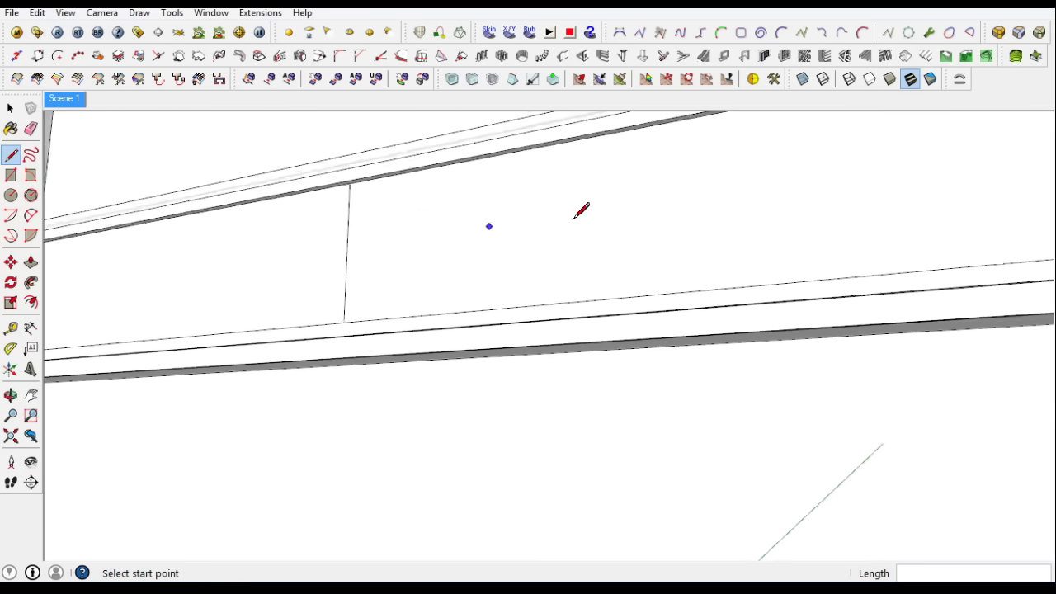
# Start recessing the upper panel face and select the two upper panel faces
pyautogui.scroll(-4, 418, 226)
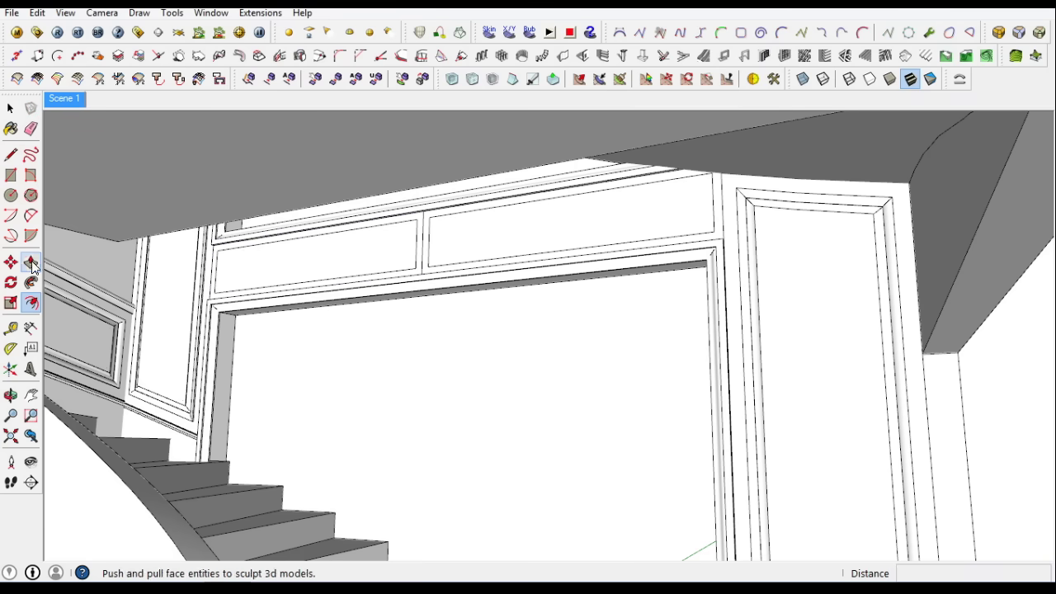
pyautogui.scroll(3, 248, 264)
pyautogui.click(267, 262)
pyautogui.click(10, 108)
pyautogui.scroll(-5, 427, 212)
pyautogui.moveTo(426, 212)
pyautogui.mouseDown(button='middle')
pyautogui.moveTo(426, 245)
pyautogui.moveTo(627, 229)
pyautogui.mouseUp(button='middle')
pyautogui.rightClick(579, 227)
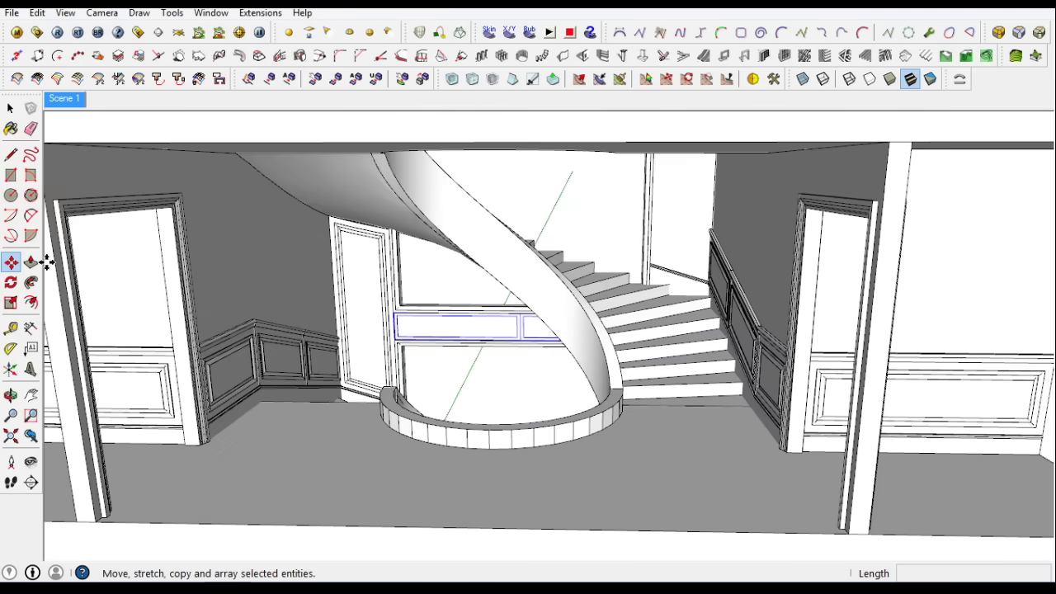
pyautogui.scroll(4, 384, 326)
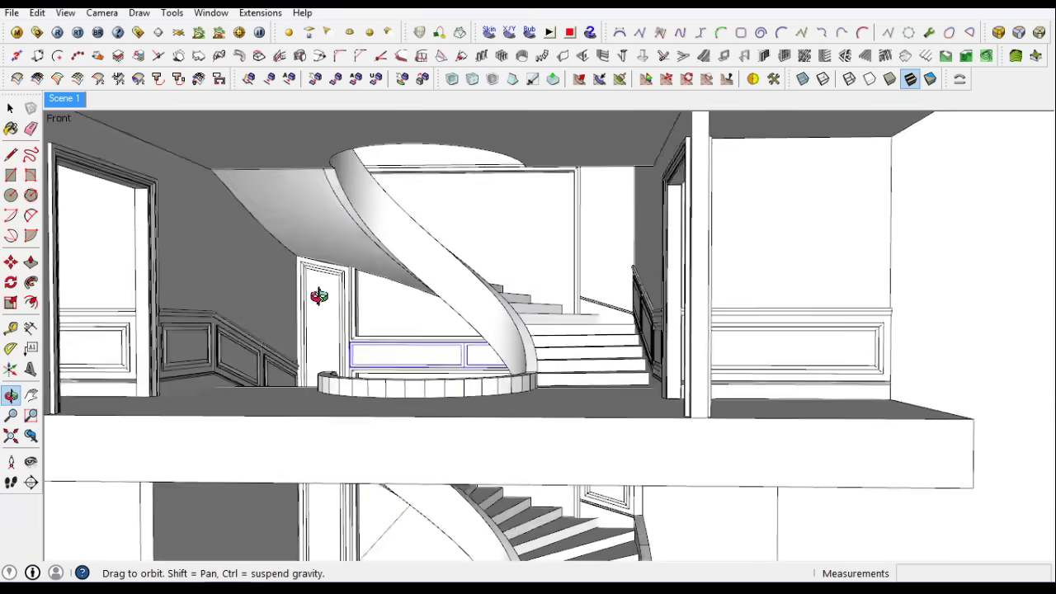
# Draw a 92 cm line across the upper wall from the handrail end toward the window
pyautogui.moveTo(334, 400); pyautogui.dragTo(383, 429, button='middle')
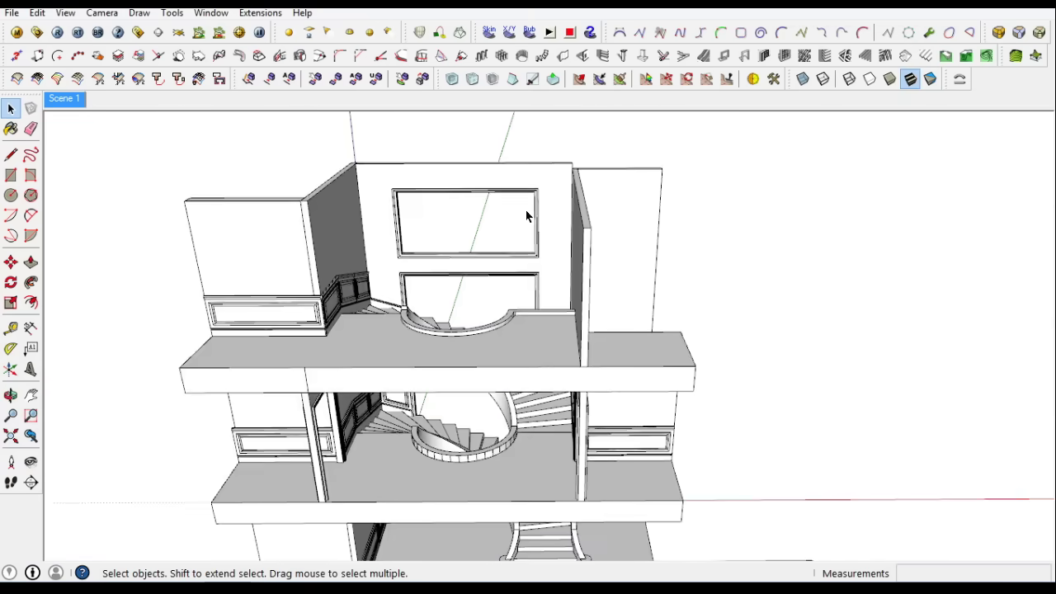
pyautogui.click(11, 155)
pyautogui.scroll(3, 318, 320)
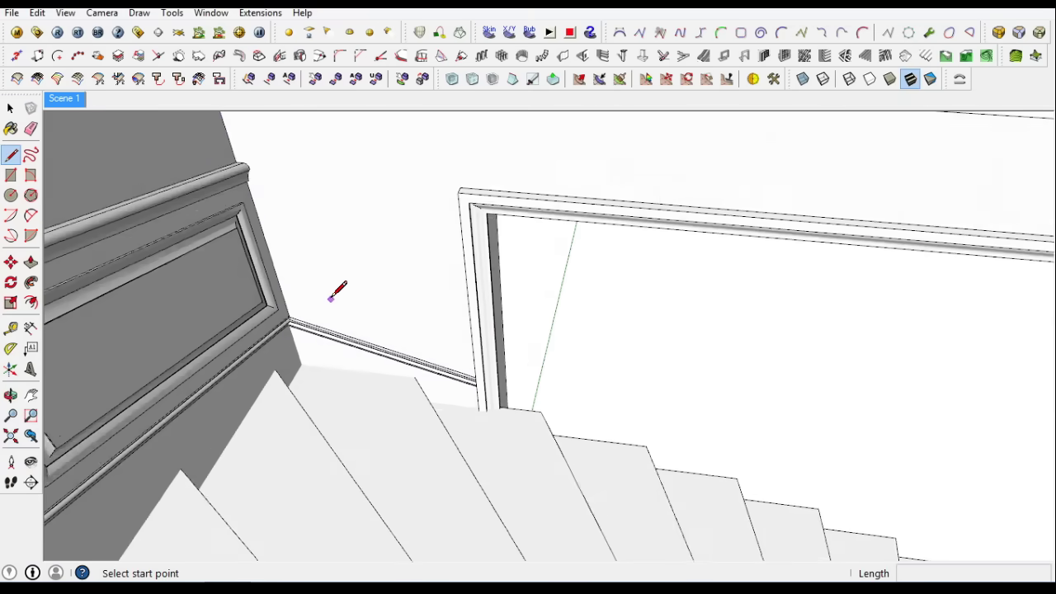
pyautogui.moveTo(337, 290); pyautogui.dragTo(202, 165, button='middle')
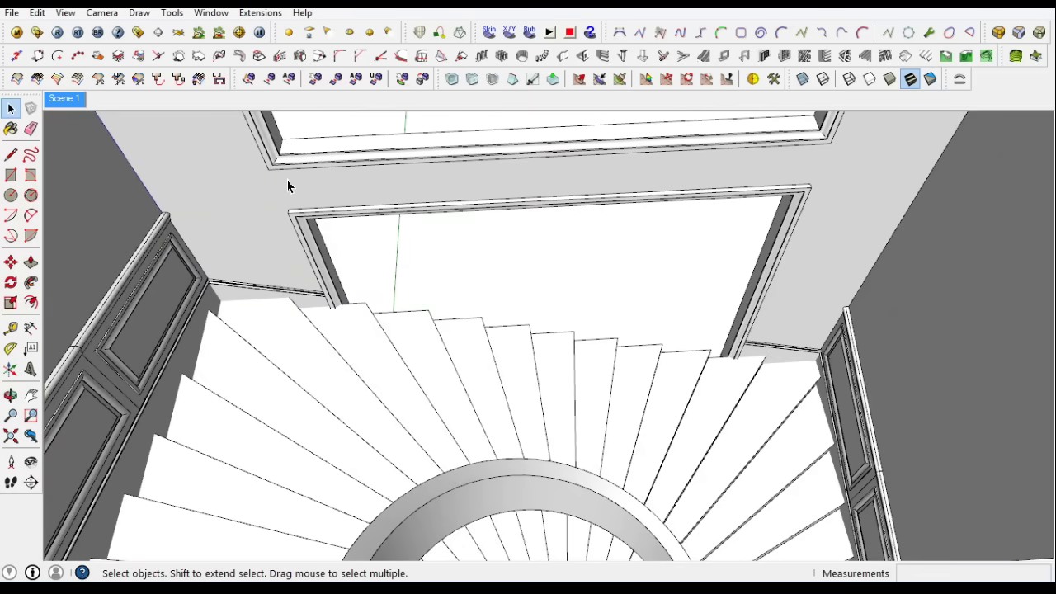
pyautogui.moveTo(288, 185)
pyautogui.mouseDown(button='middle')
pyautogui.moveTo(236, 118)
pyautogui.moveTo(632, 330)
pyautogui.mouseUp(button='middle')
pyautogui.scroll(-3, 289, 244)
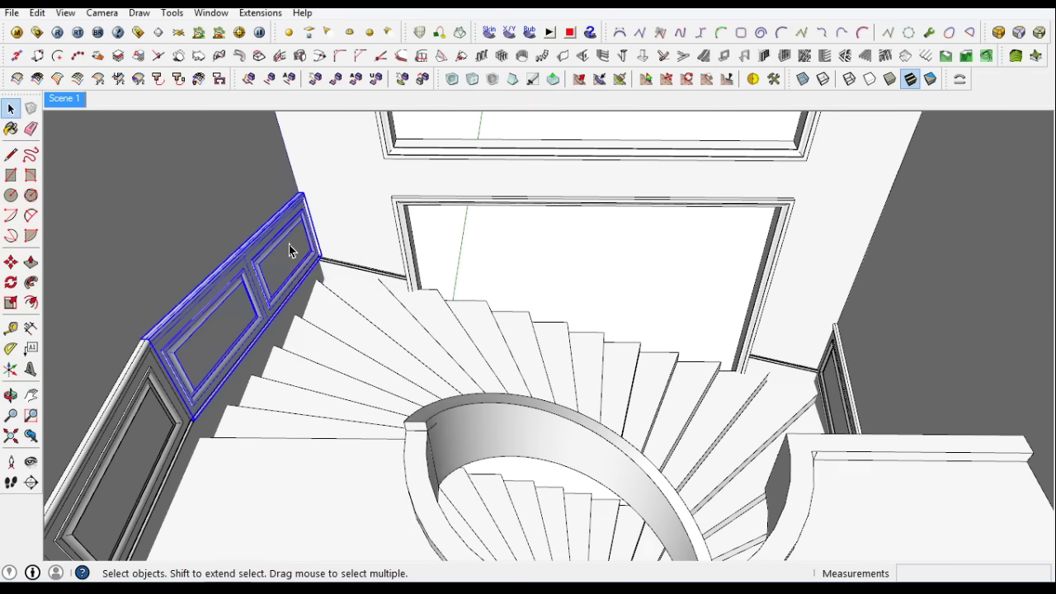
pyautogui.press('l')
pyautogui.scroll(5, 346, 299)
pyautogui.scroll(2, 283, 271)
pyautogui.click(282, 348)
pyautogui.moveTo(281, 348)
pyautogui.mouseDown(button='middle')
pyautogui.moveTo(566, 264)
pyautogui.moveTo(594, 142)
pyautogui.mouseUp(button='middle')
pyautogui.scroll(3, 565, 282)
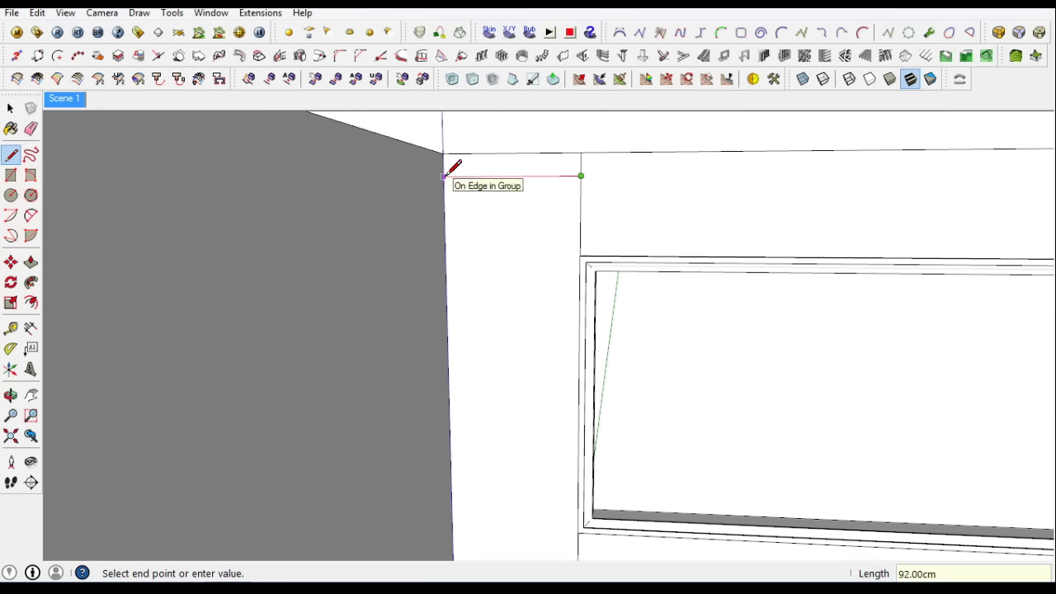
pyautogui.scroll(-5, 490, 500)
# Push/Pull the wall face 2 cm to form the tall narrow panel
pyautogui.moveTo(419, 479); pyautogui.dragTo(157, 413, button='middle')
pyautogui.press('Escape')
pyautogui.press('p')
pyautogui.moveTo(509, 355)
pyautogui.mouseDown(button='middle')
pyautogui.moveTo(533, 405)
pyautogui.moveTo(420, 380)
pyautogui.mouseUp(button='middle')
pyautogui.click(533, 405)
pyautogui.write('2')
pyautogui.press('Return')
# Offset the panel outline and recess its inner face
pyautogui.scroll(3, 420, 380)
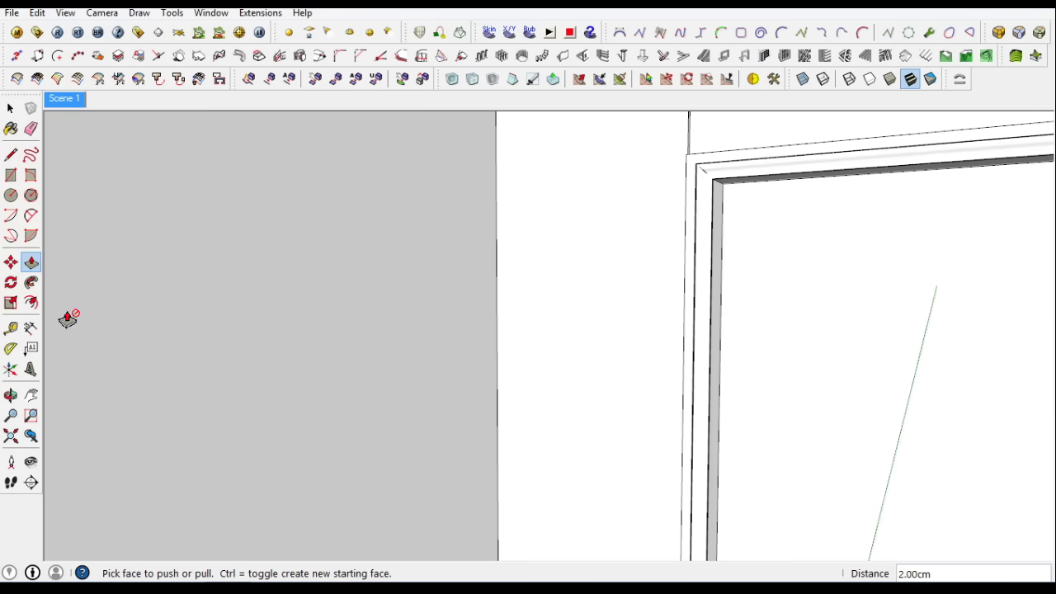
pyautogui.press('f')
pyautogui.scroll(-2, 642, 221)
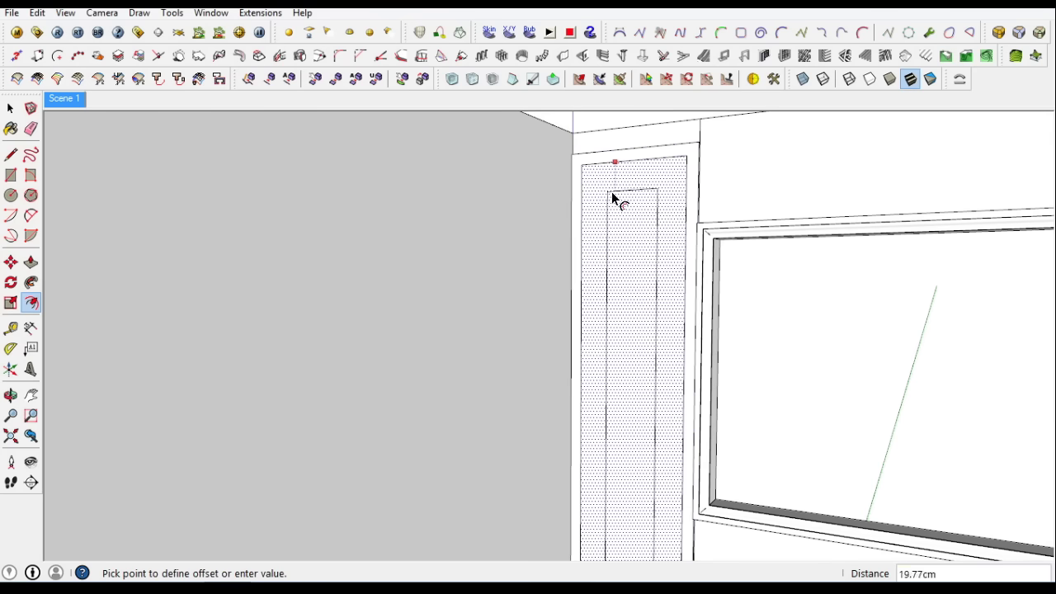
pyautogui.press('space')
pyautogui.scroll(-3, 580, 173)
pyautogui.moveTo(580, 173); pyautogui.dragTo(71, 236, button='middle')
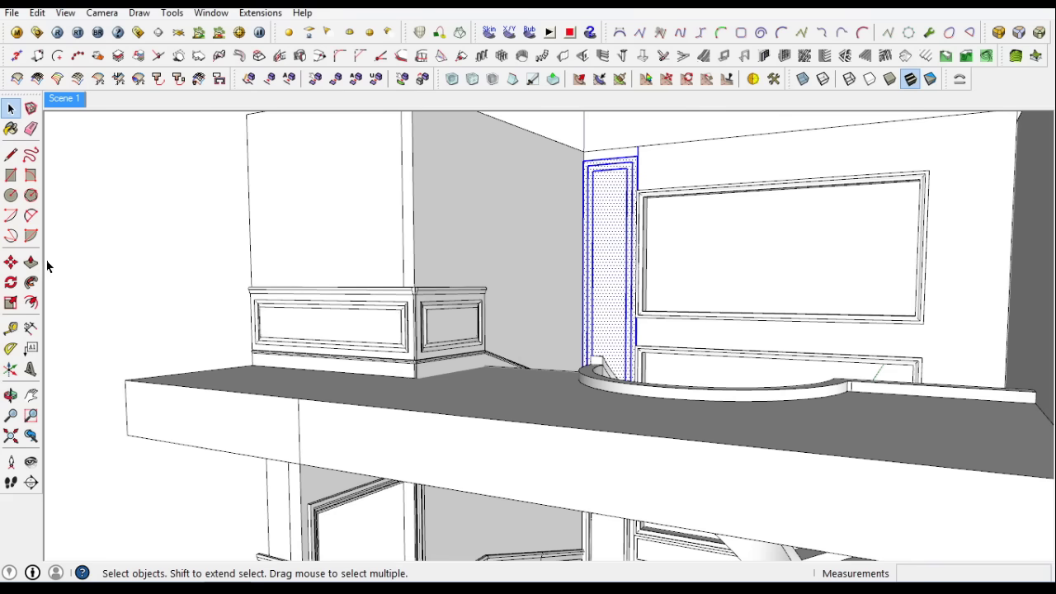
pyautogui.press('p')
pyautogui.scroll(3, 578, 223)
pyautogui.click(578, 224)
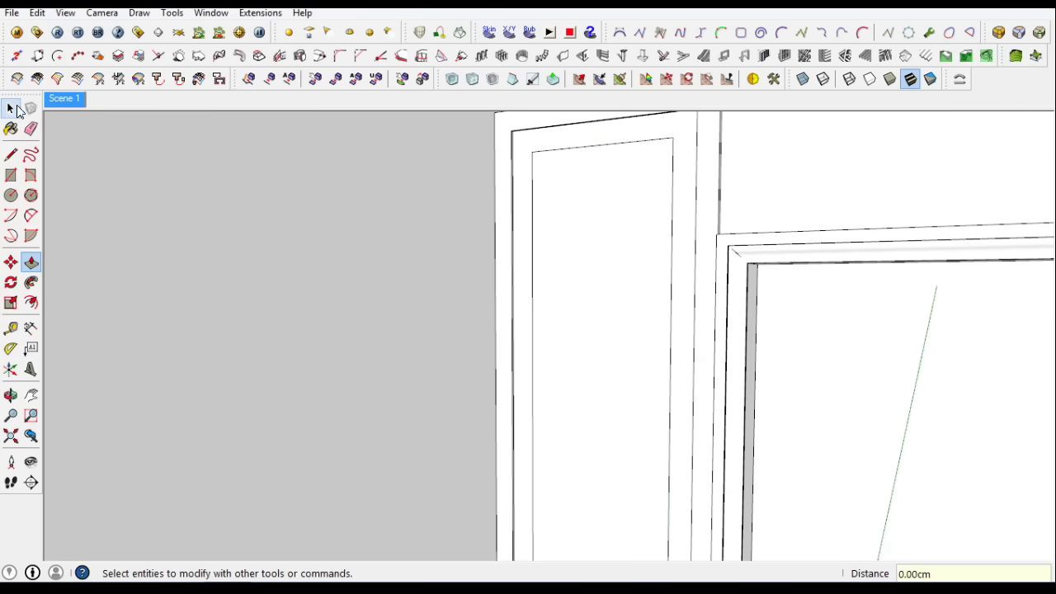
pyautogui.press('space')
pyautogui.scroll(-2, 549, 219)
# Select the whole tall panel and make it a group
pyautogui.tripleClick(549, 220)
pyautogui.rightClick(573, 170)
pyautogui.click(613, 304)
pyautogui.moveTo(608, 275); pyautogui.dragTo(699, 384, button='middle')
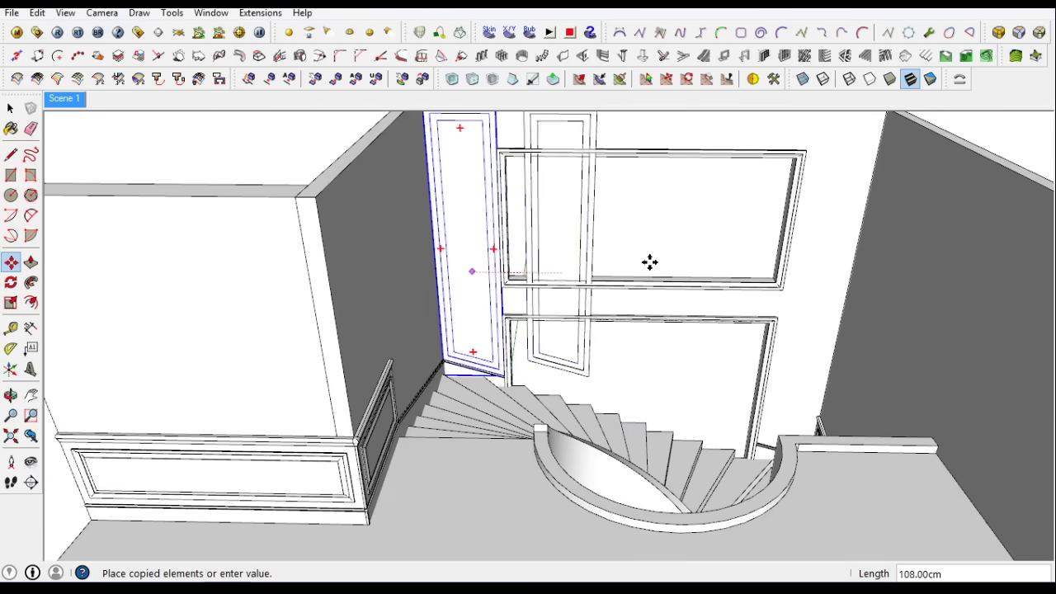
# Inspect both tall panels and check the right-hand panel's Soften/Smooth Edges settings
pyautogui.scroll(5, 828, 363)
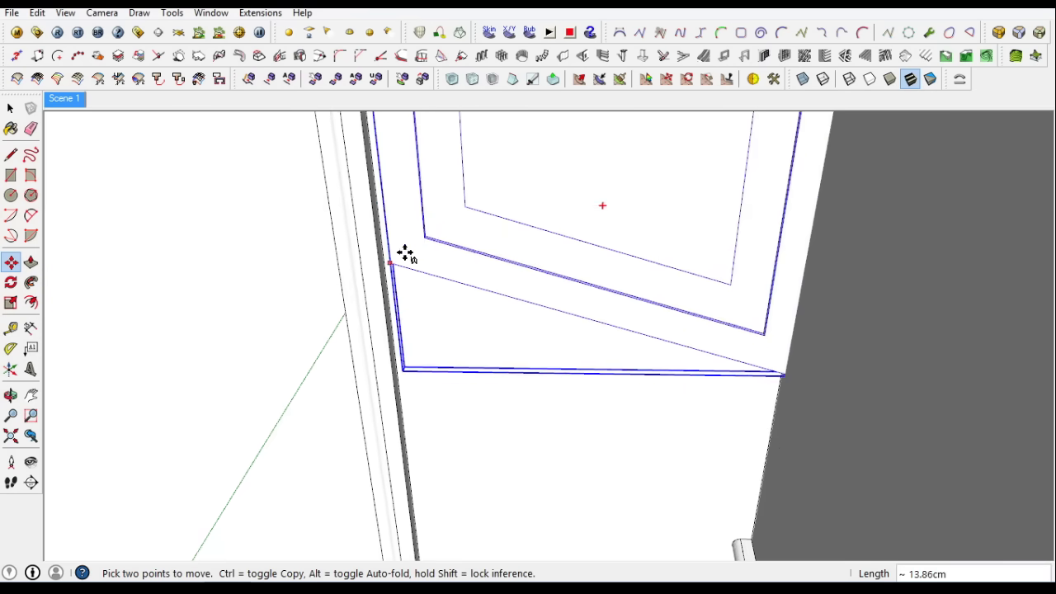
pyautogui.scroll(3, 429, 321)
pyautogui.scroll(-3, 437, 412)
pyautogui.scroll(-2, 429, 449)
pyautogui.scroll(3, 404, 474)
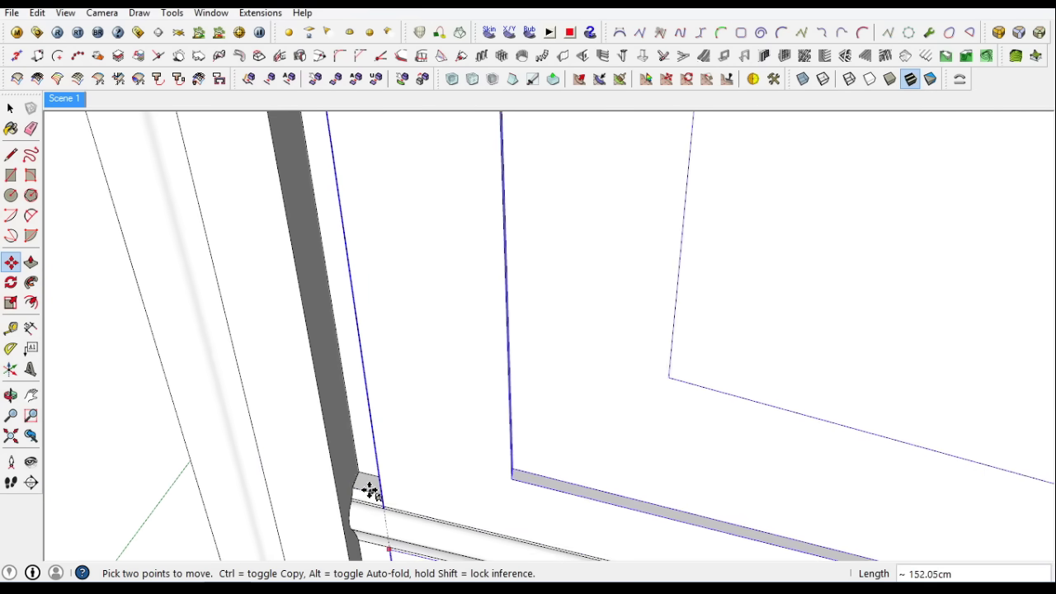
pyautogui.moveTo(349, 500)
pyautogui.mouseDown(button='middle')
pyautogui.moveTo(344, 514)
pyautogui.moveTo(420, 404)
pyautogui.mouseUp(button='middle')
pyautogui.scroll(3, 421, 405)
pyautogui.scroll(-2, 347, 431)
pyautogui.moveTo(347, 431)
pyautogui.mouseDown(button='middle')
pyautogui.moveTo(146, 365)
pyautogui.moveTo(518, 397)
pyautogui.moveTo(651, 438)
pyautogui.mouseUp(button='middle')
pyautogui.scroll(-5, 759, 542)
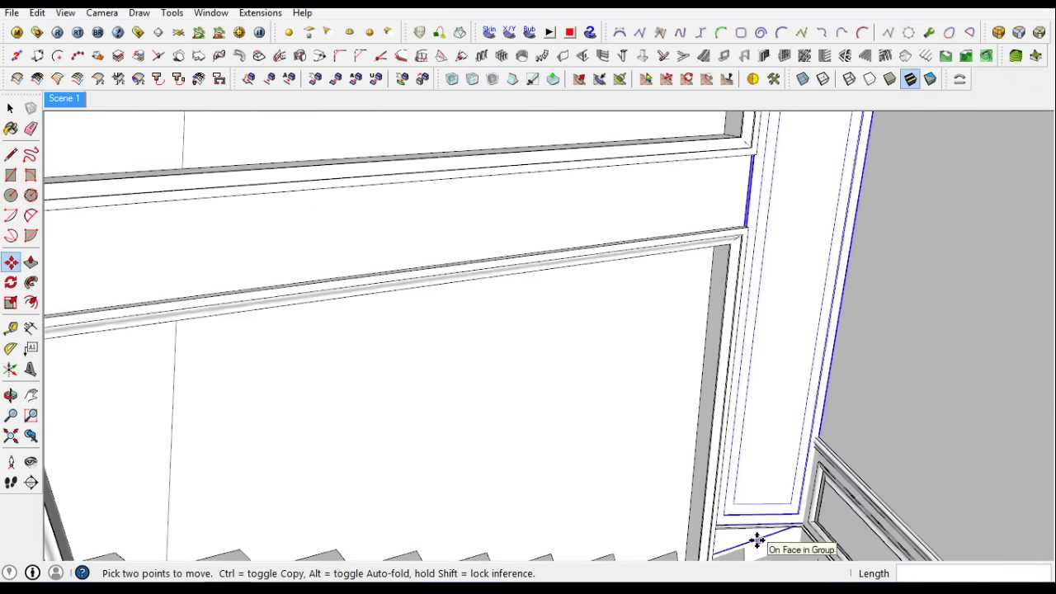
pyautogui.scroll(-2, 725, 472)
pyautogui.moveTo(258, 284); pyautogui.dragTo(757, 349, button='middle')
pyautogui.click(756, 349)
pyautogui.rightClick(750, 337)
pyautogui.click(804, 324)
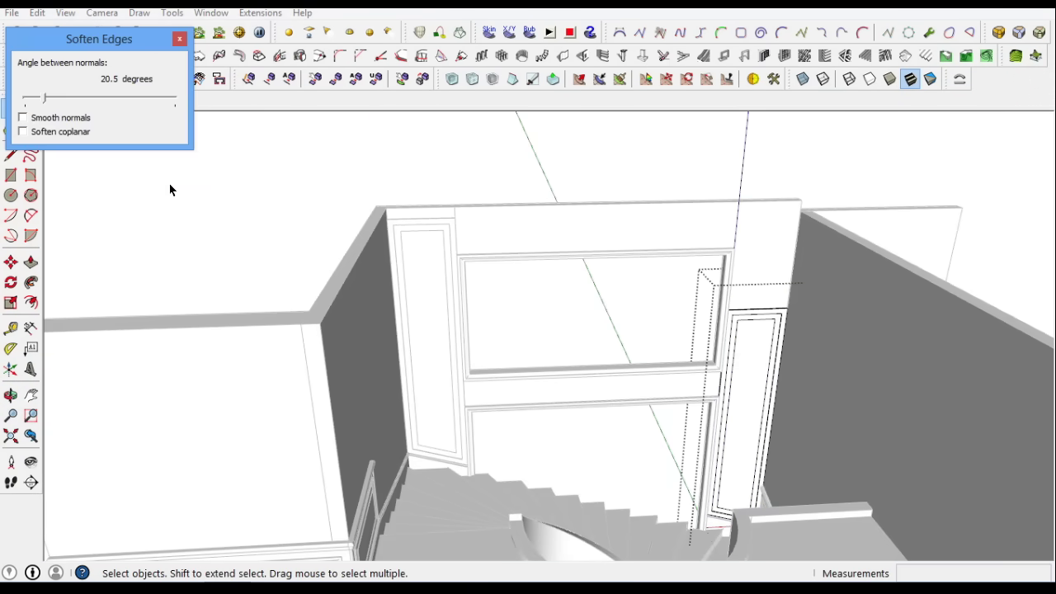
pyautogui.click(182, 37)
# Orbit out to view the whole model with both flanking panels
pyautogui.scroll(-3, 383, 279)
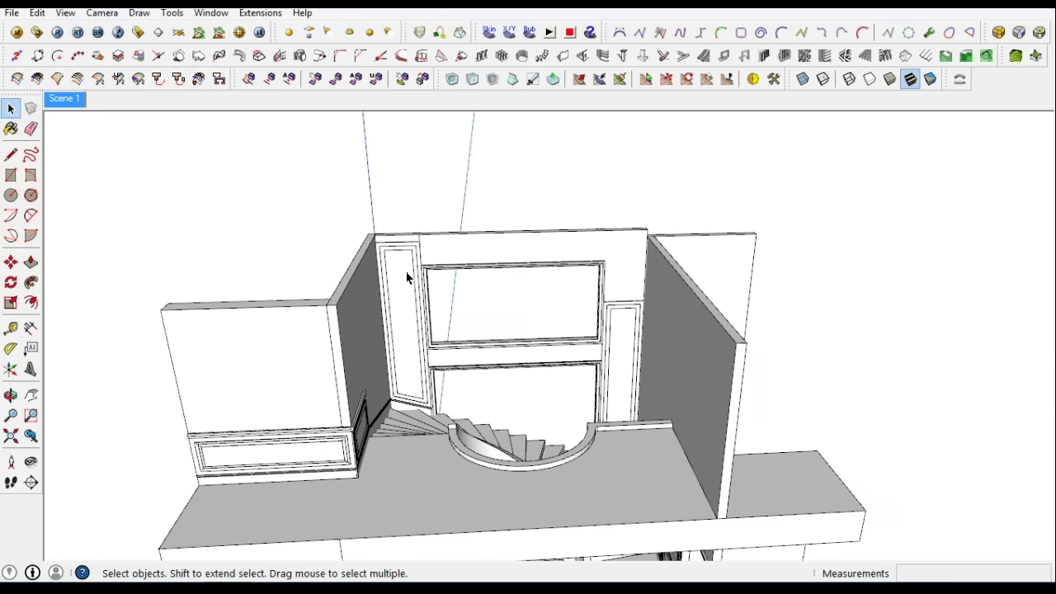
pyautogui.moveTo(387, 268); pyautogui.dragTo(498, 465, button='middle')
pyautogui.scroll(5, 668, 459)
pyautogui.scroll(5, 644, 369)
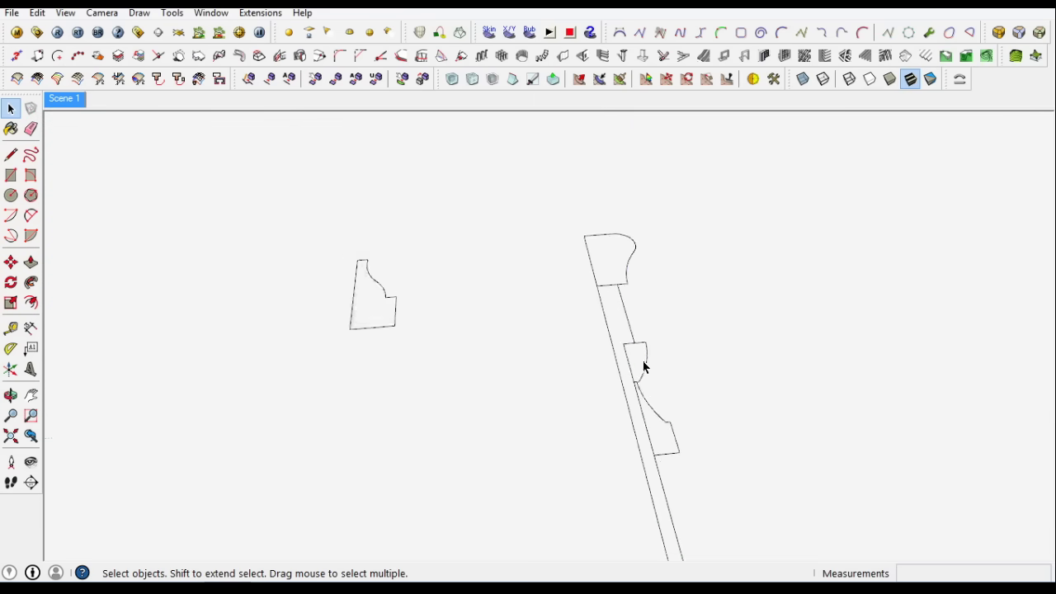
pyautogui.scroll(-3, 660, 472)
# Rotate the small moulding profile 45° and move it to the upper window frame corner
pyautogui.scroll(-3, 660, 462)
pyautogui.scroll(5, 396, 367)
pyautogui.click(381, 439)
pyautogui.press('q')
pyautogui.moveTo(330, 436); pyautogui.dragTo(312, 471)
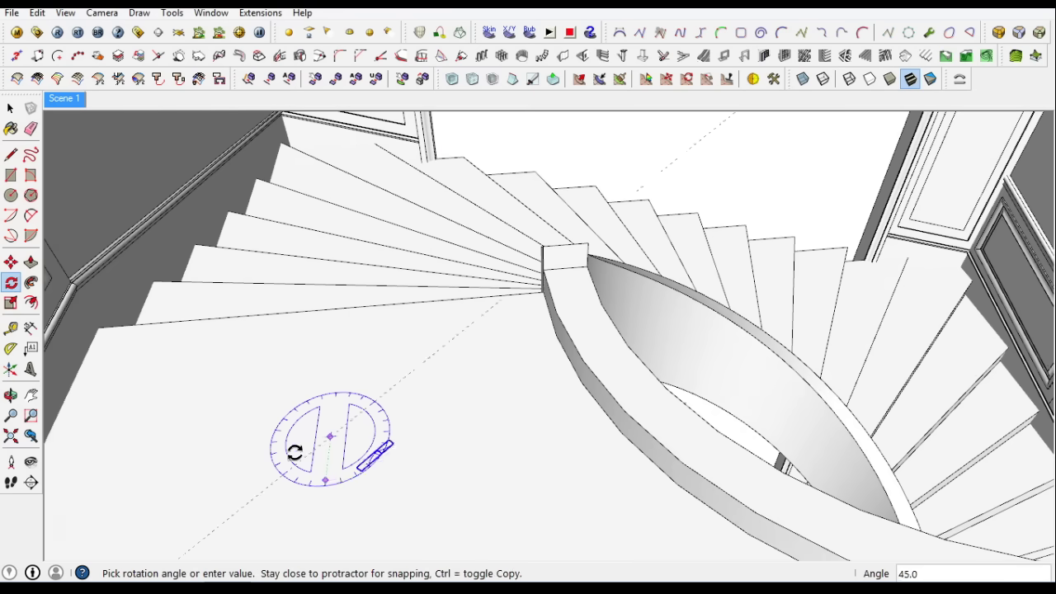
pyautogui.click(10, 262)
pyautogui.click(360, 477)
pyautogui.scroll(2, 365, 464)
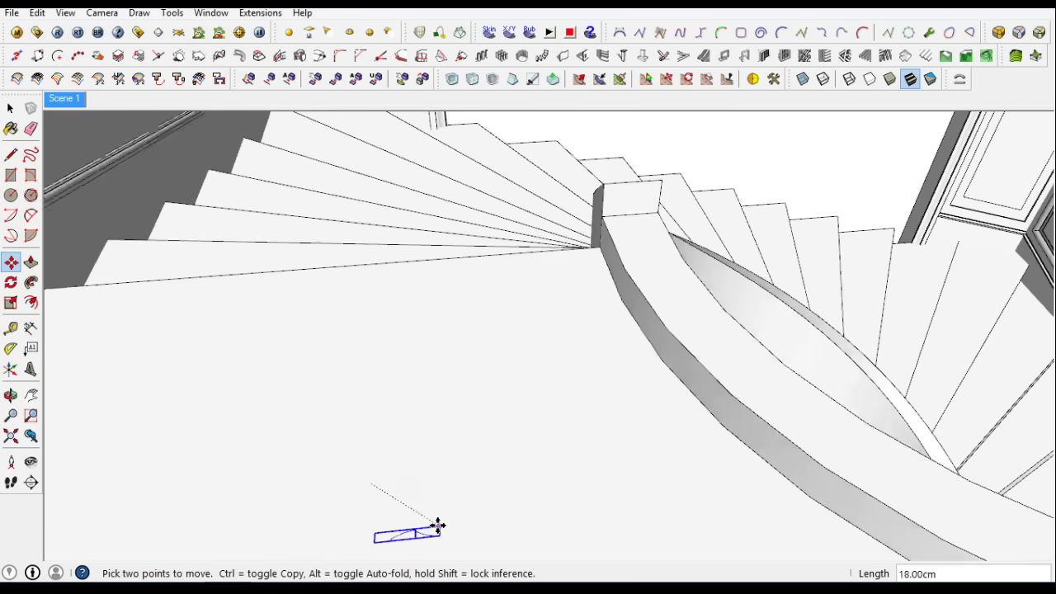
pyautogui.scroll(-5, 436, 528)
pyautogui.scroll(5, 377, 302)
pyautogui.scroll(-2, 396, 281)
pyautogui.scroll(4, 416, 388)
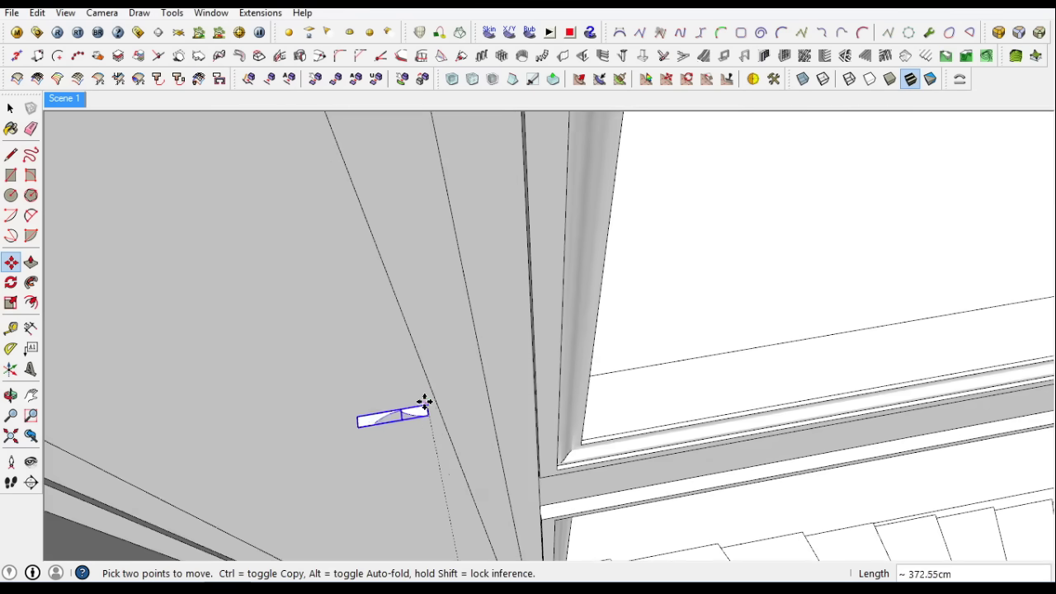
pyautogui.scroll(4, 512, 363)
pyautogui.click(10, 108)
# Cut and paste the profile in place, then Follow Me it around the window frame
pyautogui.click(368, 238)
pyautogui.click(37, 12)
pyautogui.click(71, 193)
pyautogui.click(38, 13)
pyautogui.click(84, 170)
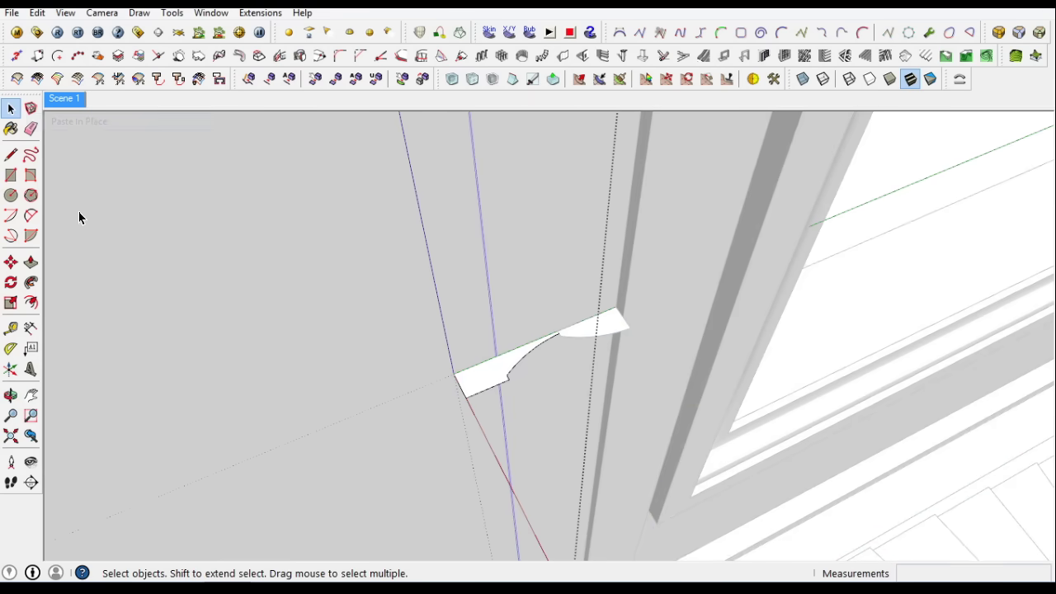
pyautogui.click(456, 379)
pyautogui.click(11, 110)
pyautogui.hotkey('ctrl', 'z')
pyautogui.click(37, 12)
pyautogui.click(112, 242)
pyautogui.click(594, 330)
pyautogui.click(10, 110)
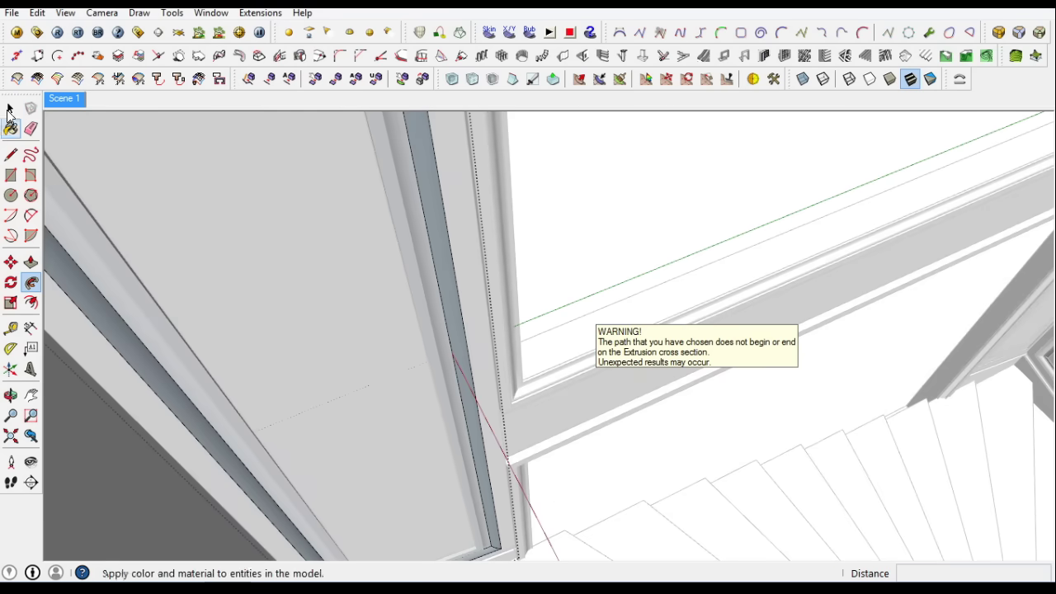
# Select the new window moulding, check its options, and start a line at the frame corner
pyautogui.tripleClick(431, 221)
pyautogui.rightClick(431, 221)
pyautogui.rightClick(416, 227)
pyautogui.click(488, 341)
pyautogui.click(11, 155)
pyautogui.scroll(3, 456, 511)
pyautogui.click(459, 436)
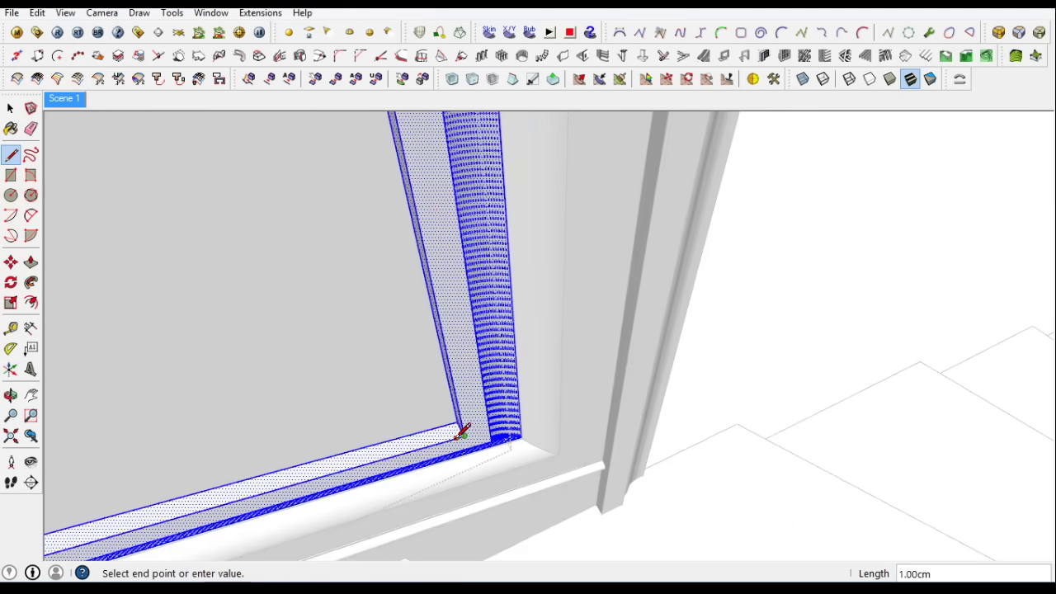
pyautogui.click(8, 112)
pyautogui.moveTo(205, 213)
pyautogui.mouseDown(button='middle')
pyautogui.moveTo(443, 487)
pyautogui.moveTo(371, 369)
pyautogui.mouseUp(button='middle')
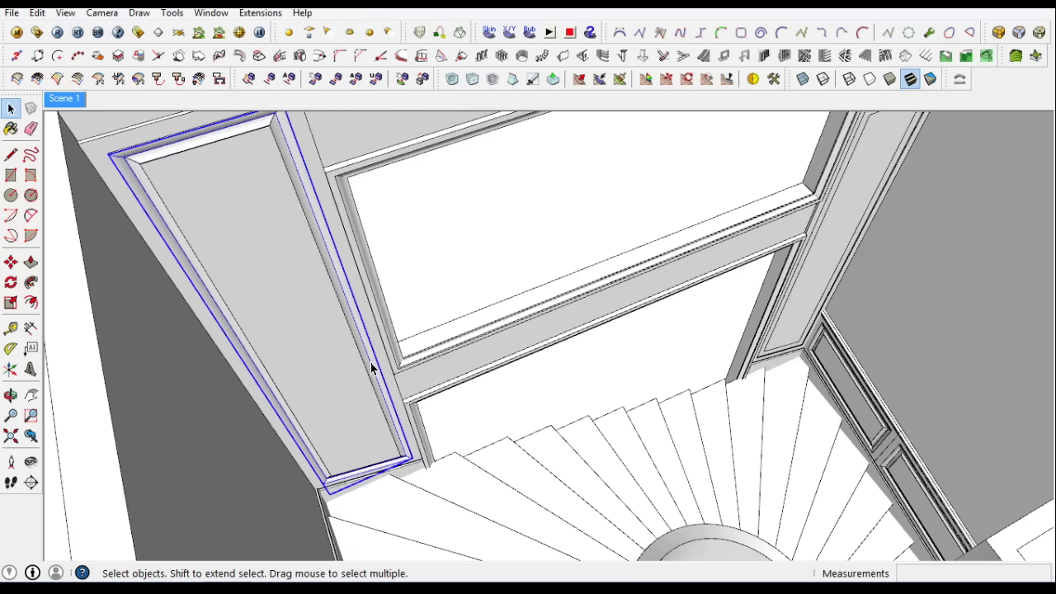
# Ctrl-copy the tall recessed panel to a new spot and explode its outer and inner groups
pyautogui.click(10, 262)
pyautogui.click(281, 153)
pyautogui.press('ctrl')
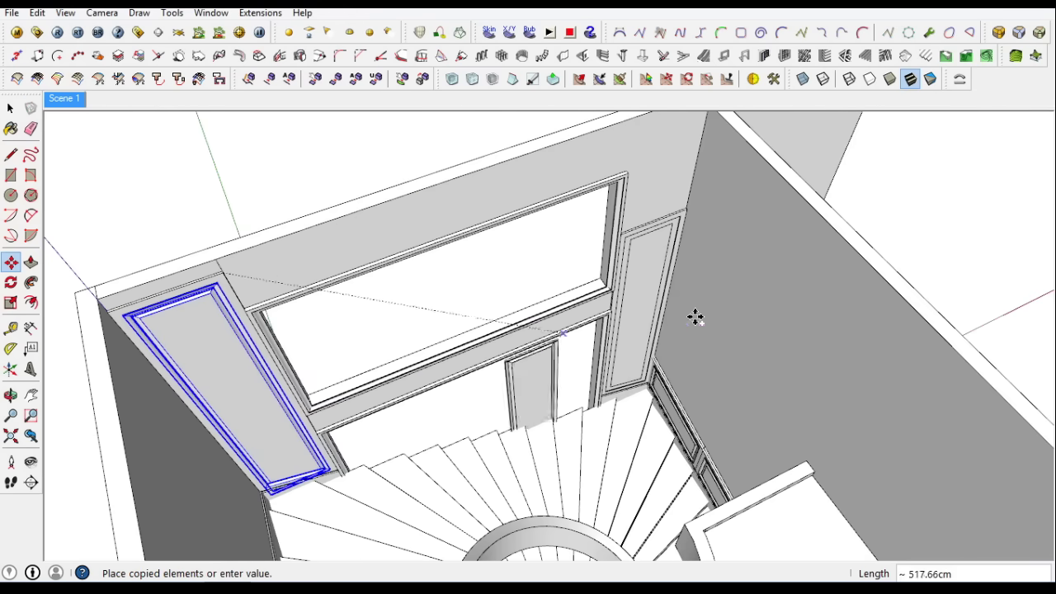
pyautogui.click(651, 170)
pyautogui.moveTo(526, 170); pyautogui.dragTo(537, 405, button='middle')
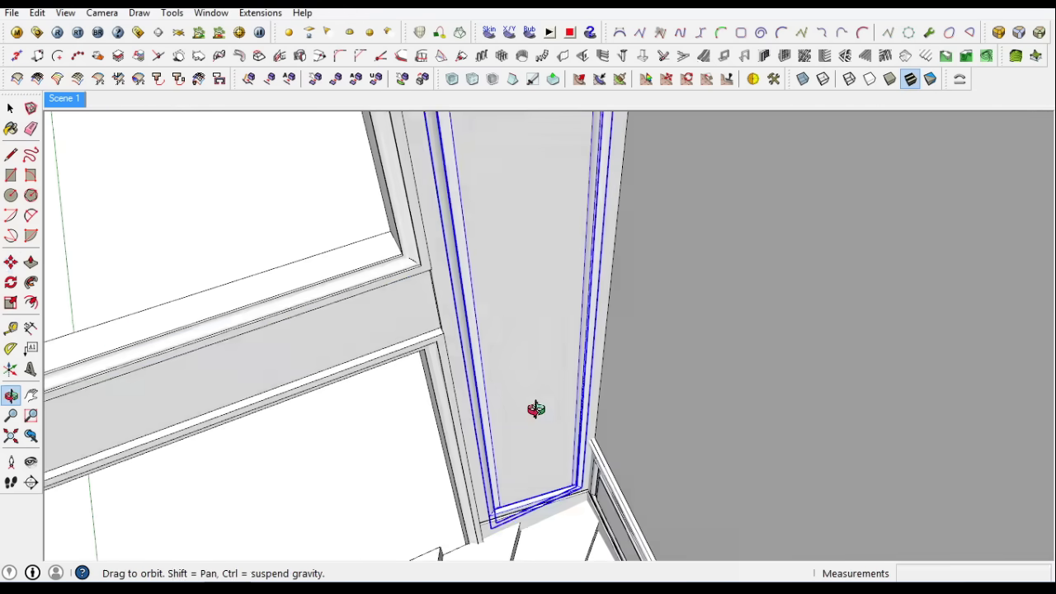
pyautogui.press('space')
pyautogui.rightClick(459, 215)
pyautogui.click(501, 296)
pyautogui.rightClick(484, 279)
pyautogui.click(549, 330)
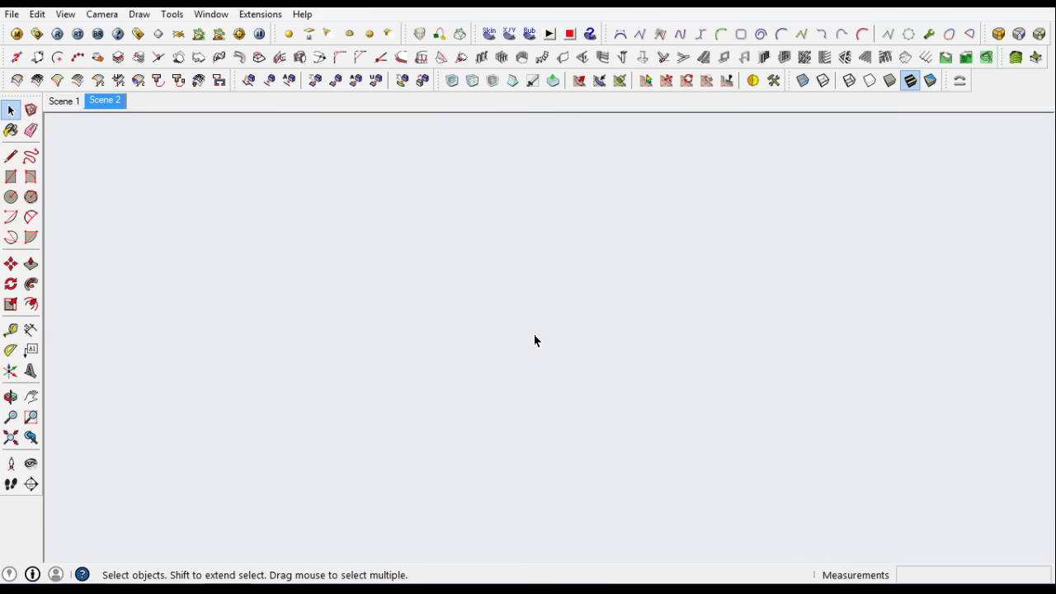
# Open Soften Edges for the panel geometry and move the selected geometry
pyautogui.rightClick(534, 342)
pyautogui.click(615, 391)
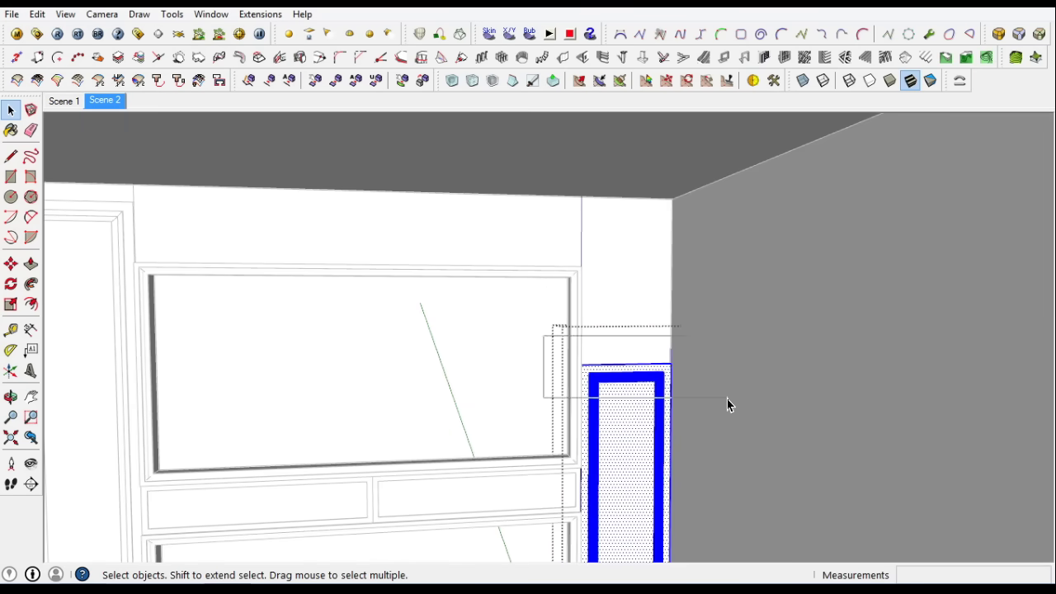
pyautogui.press('m')
pyautogui.click(668, 363)
# Draw two rectangles on the wall band above the window, the first 397 by 31 cm
pyautogui.press('l')
pyautogui.press('r')
pyautogui.scroll(5, 245, 209)
pyautogui.scroll(2, 165, 180)
pyautogui.click(164, 187)
pyautogui.moveTo(189, 261); pyautogui.dragTo(884, 313, button='middle')
pyautogui.click(844, 358)
pyautogui.moveTo(844, 358); pyautogui.dragTo(230, 216, button='middle')
pyautogui.scroll(-1, 230, 216)
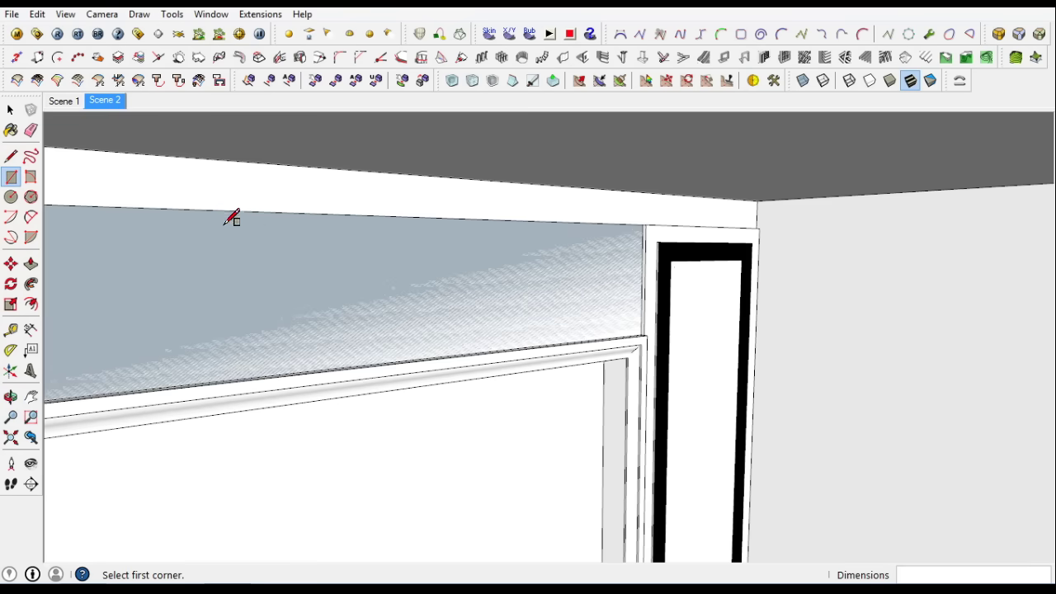
pyautogui.scroll(-1, 311, 210)
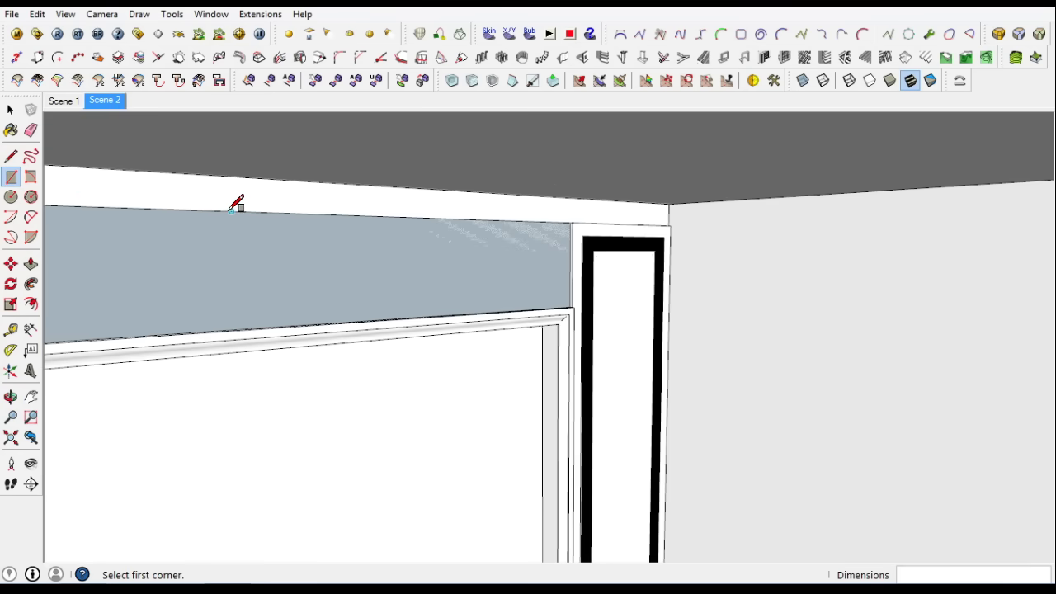
pyautogui.click(234, 207)
pyautogui.moveTo(233, 206); pyautogui.dragTo(666, 292, button='middle')
pyautogui.click(547, 309)
# Push the band panels in 4 cm and reverse their faces
pyautogui.click(31, 263)
pyautogui.click(301, 380)
pyautogui.click(301, 385)
pyautogui.press('space')
pyautogui.tripleClick(339, 278)
pyautogui.rightClick(330, 278)
pyautogui.click(363, 342)
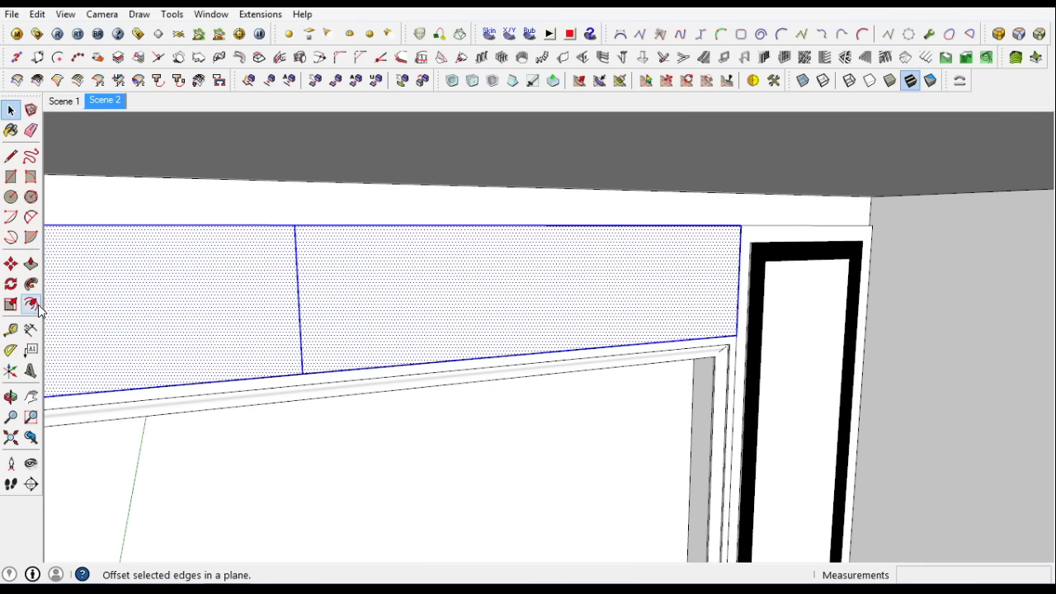
# Offset inset outlines inside both the right and left band panels
pyautogui.click(30, 304)
pyautogui.click(371, 239)
pyautogui.click(377, 251)
pyautogui.moveTo(226, 276)
pyautogui.mouseDown(button='middle')
pyautogui.moveTo(488, 264)
pyautogui.moveTo(416, 260)
pyautogui.mouseUp(button='middle')
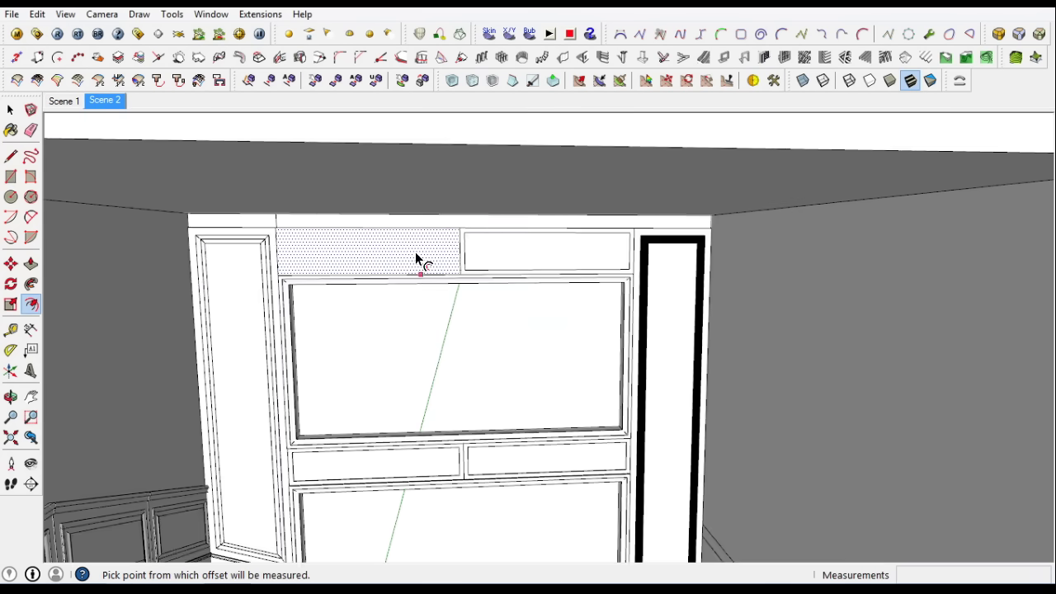
pyautogui.scroll(2, 417, 260)
pyautogui.click(439, 235)
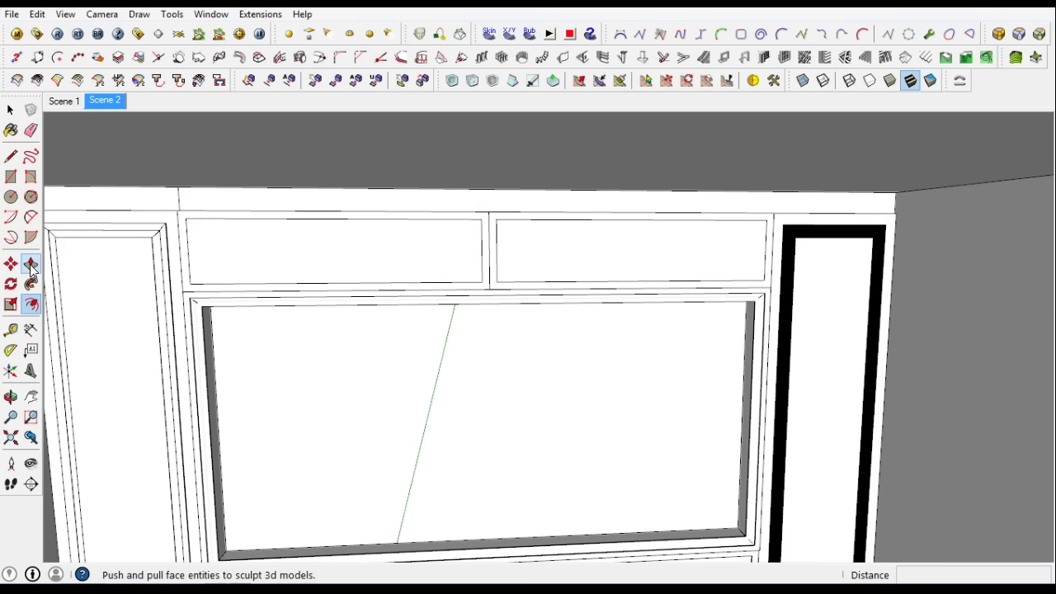
pyautogui.click(31, 263)
pyautogui.scroll(2, 537, 255)
# Soften the panel and right-hand frame edges at 24°, then orbit to the stairs
pyautogui.click(10, 111)
pyautogui.click(540, 198)
pyautogui.rightClick(539, 198)
pyautogui.click(825, 248)
pyautogui.scroll(2, 825, 247)
pyautogui.rightClick(854, 210)
pyautogui.click(925, 392)
pyautogui.moveTo(25, 80); pyautogui.dragTo(34, 80)
pyautogui.click(180, 40)
pyautogui.scroll(-2, 532, 262)
pyautogui.scroll(-2, 590, 188)
pyautogui.scroll(-3, 590, 189)
pyautogui.moveTo(573, 308); pyautogui.dragTo(624, 518, button='middle')
pyautogui.scroll(2, 583, 496)
pyautogui.scroll(3, 583, 496)
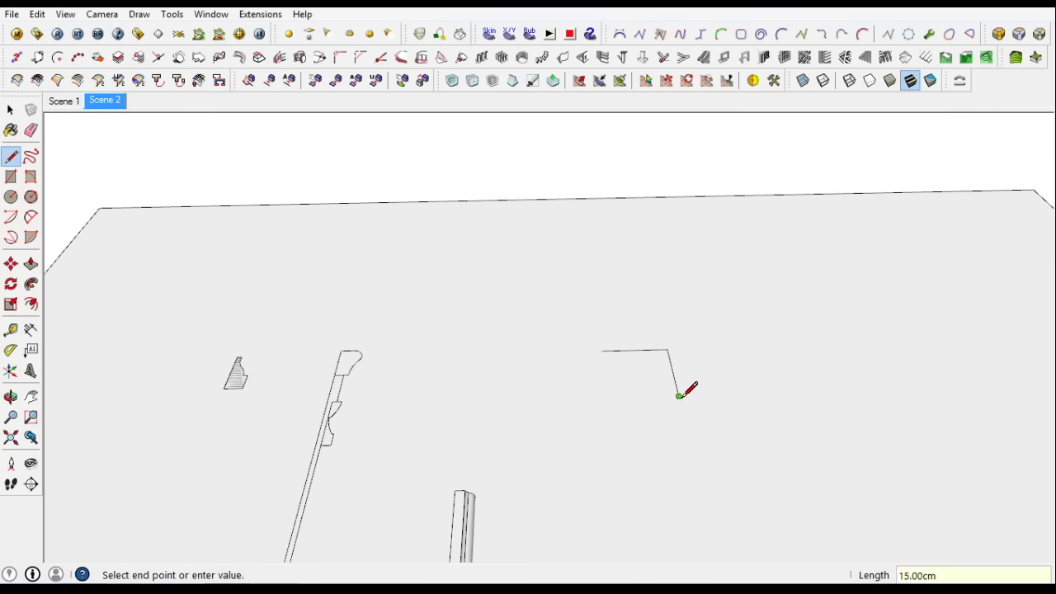
# Erase the cove profile's right edge and group the profile face
pyautogui.scroll(3, 637, 361)
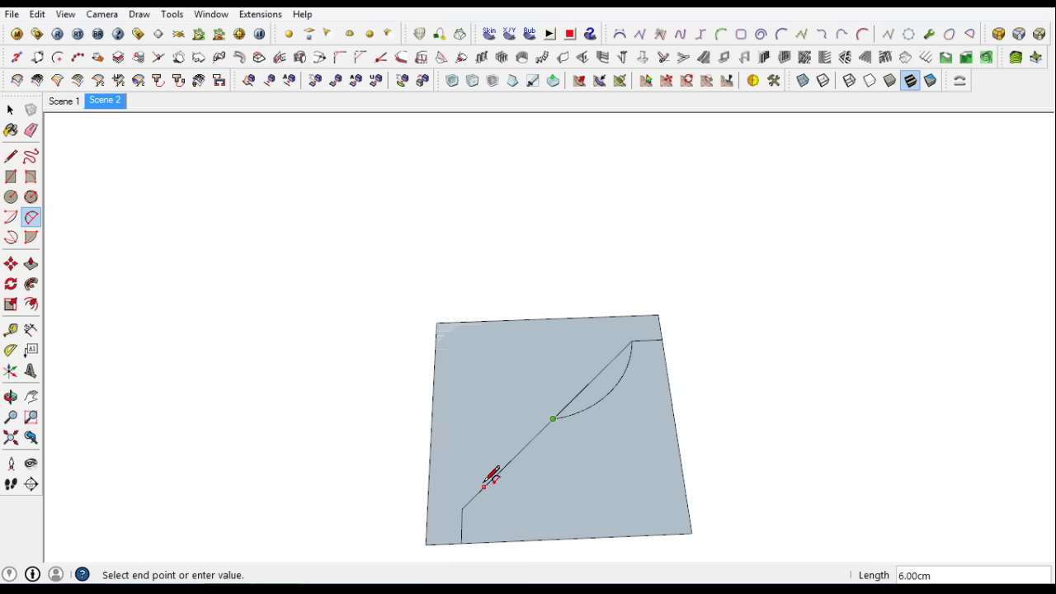
pyautogui.moveTo(660, 365); pyautogui.dragTo(601, 532)
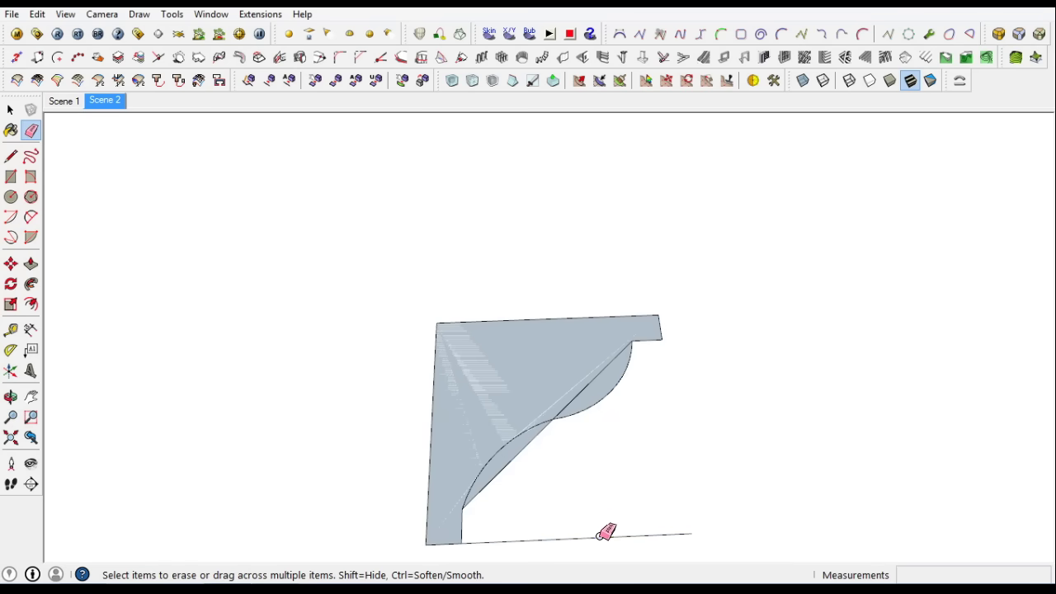
pyautogui.press('space')
pyautogui.rightClick(500, 363)
pyautogui.click(606, 273)
# Start a Ctrl-copy of the profile group and orbit out to the whole staircase model
pyautogui.press('ctrl')
pyautogui.click(489, 391)
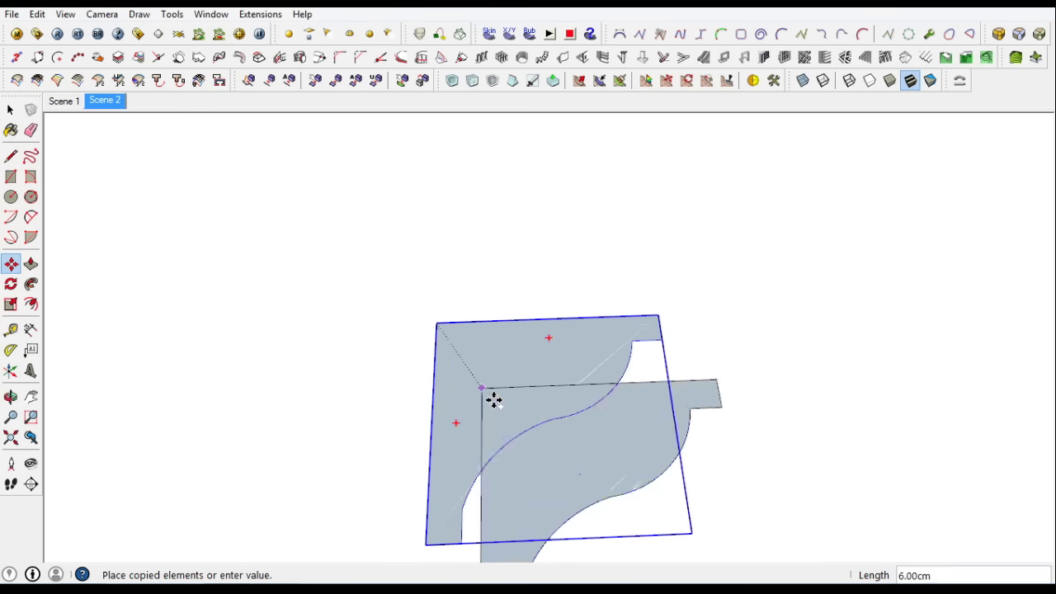
pyautogui.scroll(-10, 698, 425)
pyautogui.moveTo(698, 425); pyautogui.dragTo(366, 354, button='middle')
pyautogui.scroll(5, 314, 317)
pyautogui.scroll(5, 141, 154)
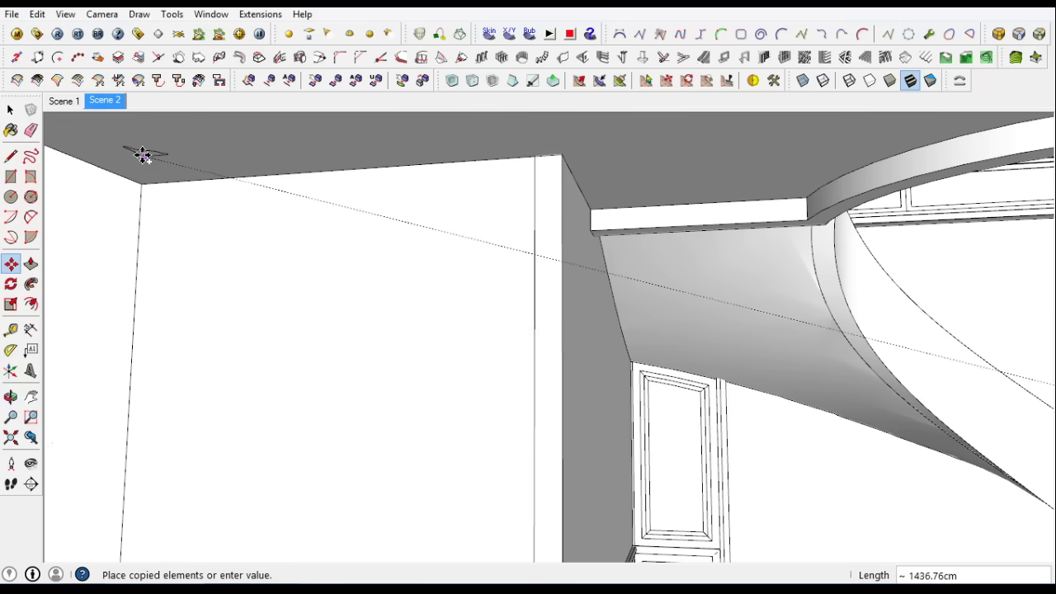
# Place the profile copy, turn it upright 90° and move it into the ceiling corner
pyautogui.click(195, 236)
pyautogui.click(10, 284)
pyautogui.click(270, 249)
pyautogui.click(341, 250)
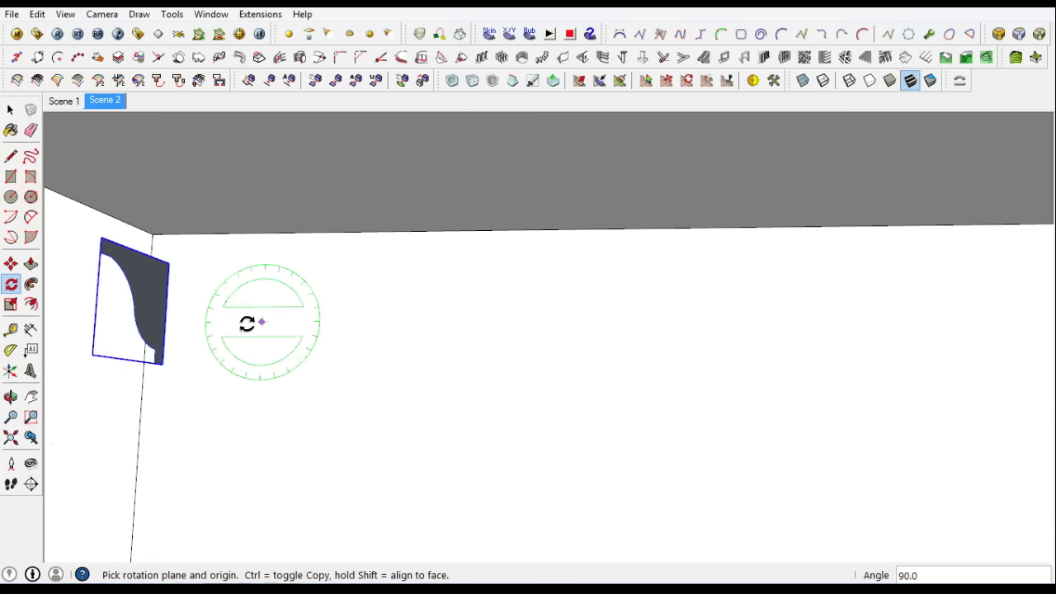
pyautogui.click(169, 263)
pyautogui.rightClick(141, 258)
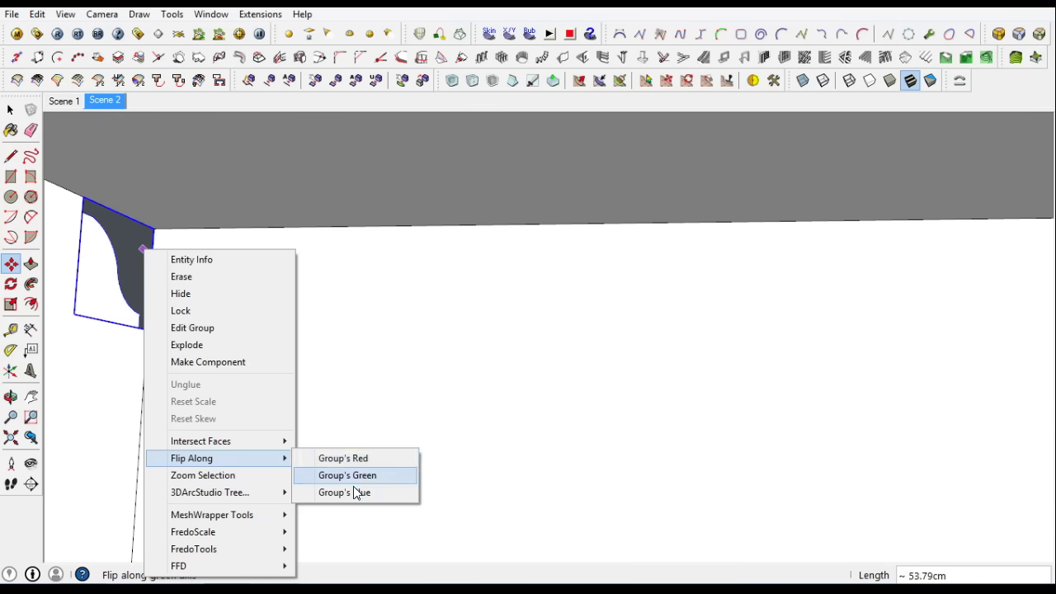
pyautogui.press('Escape')
pyautogui.rightClick(128, 256)
pyautogui.press('Escape')
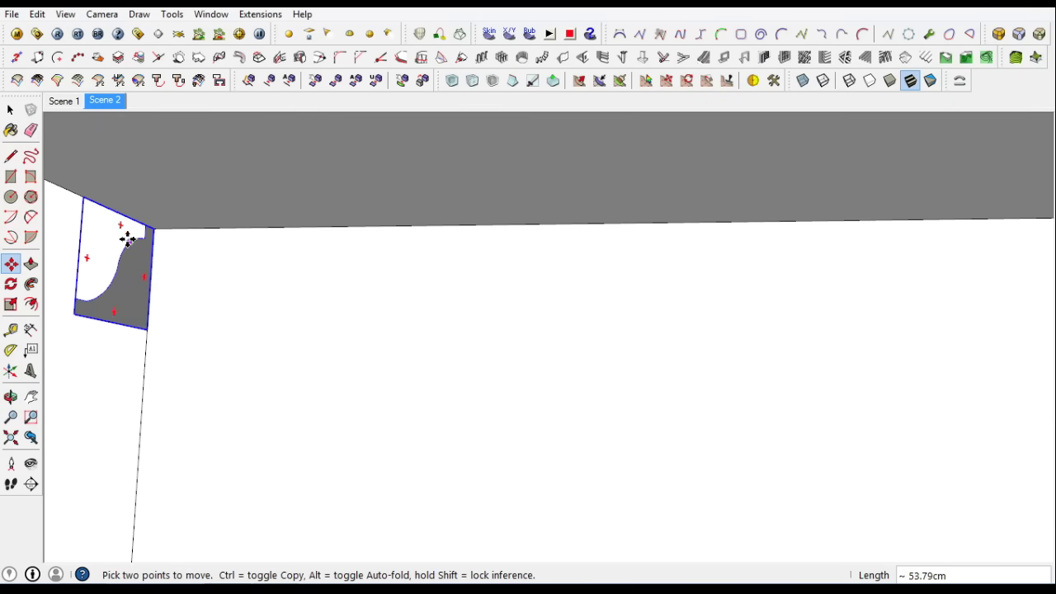
# Draw the path along the ceiling edge from the beam corner to its far end
pyautogui.press('l')
pyautogui.moveTo(192, 314)
pyautogui.mouseDown(button='middle')
pyautogui.moveTo(198, 247)
pyautogui.moveTo(769, 308)
pyautogui.moveTo(831, 284)
pyautogui.mouseUp(button='middle')
pyautogui.click(831, 284)
pyautogui.moveTo(302, 349); pyautogui.dragTo(613, 313, button='middle')
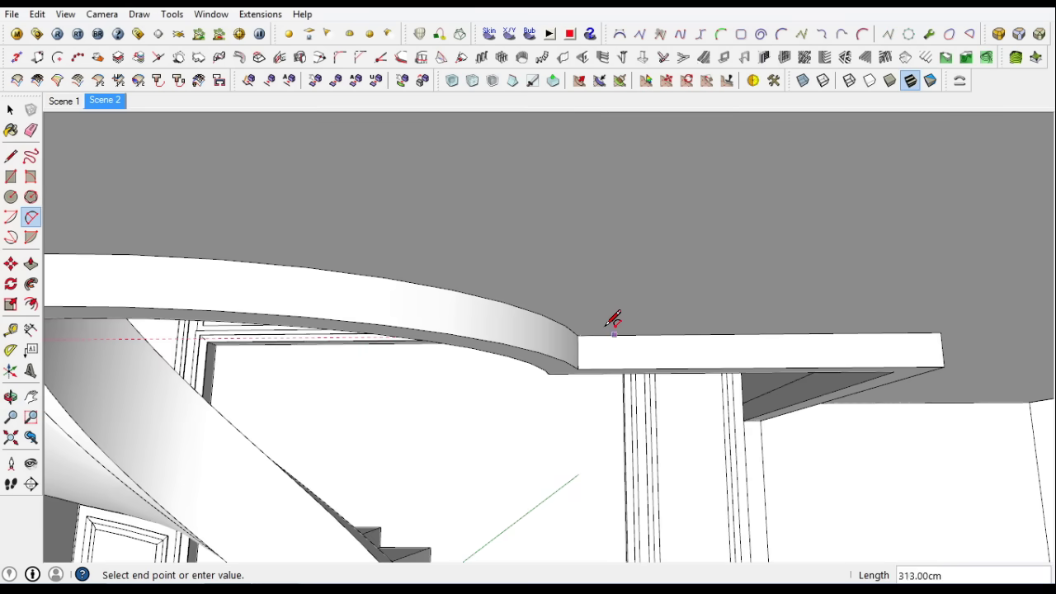
pyautogui.click(140, 334)
pyautogui.moveTo(431, 241)
pyautogui.mouseDown(button='middle')
pyautogui.moveTo(342, 335)
pyautogui.moveTo(613, 306)
pyautogui.moveTo(719, 361)
pyautogui.moveTo(945, 347)
pyautogui.mouseUp(button='middle')
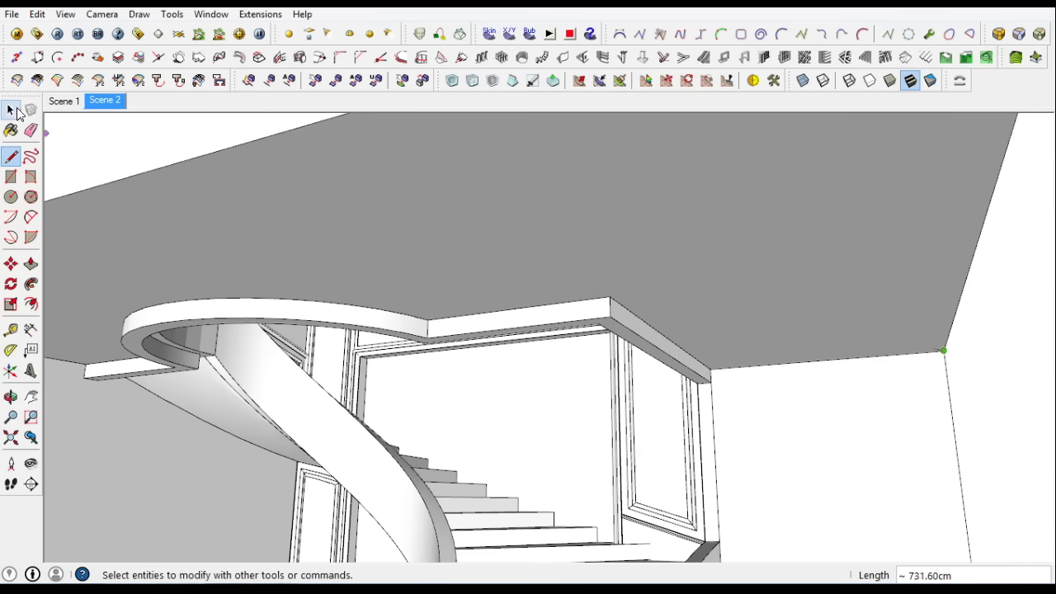
pyautogui.scroll(5, 330, 361)
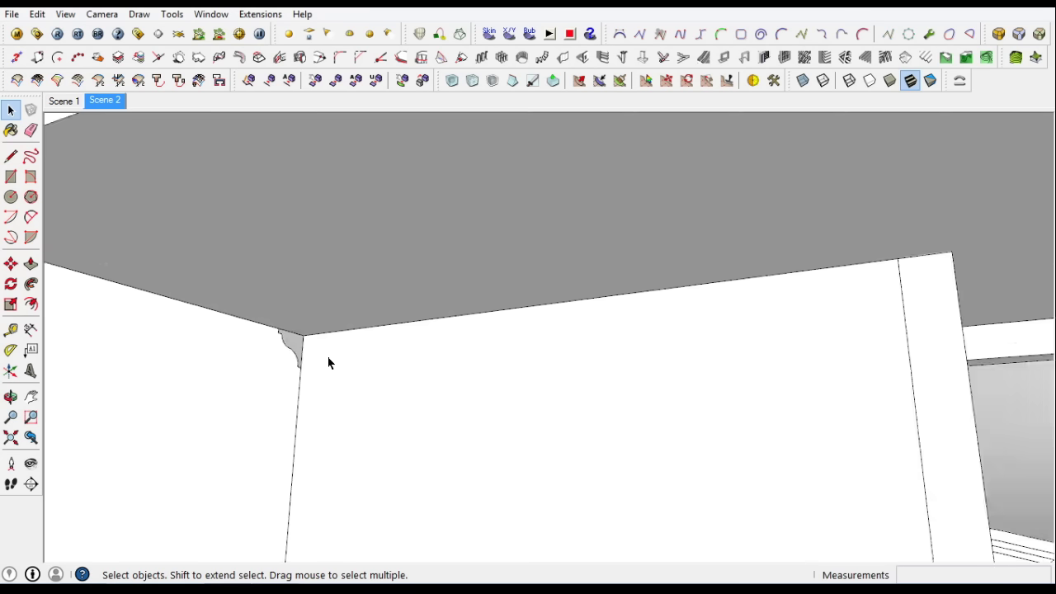
# Sweep the profile along the ceiling path with Follow Me and smooth the moulding's edges
pyautogui.click(276, 342)
pyautogui.click(37, 14)
pyautogui.click(30, 284)
pyautogui.click(277, 343)
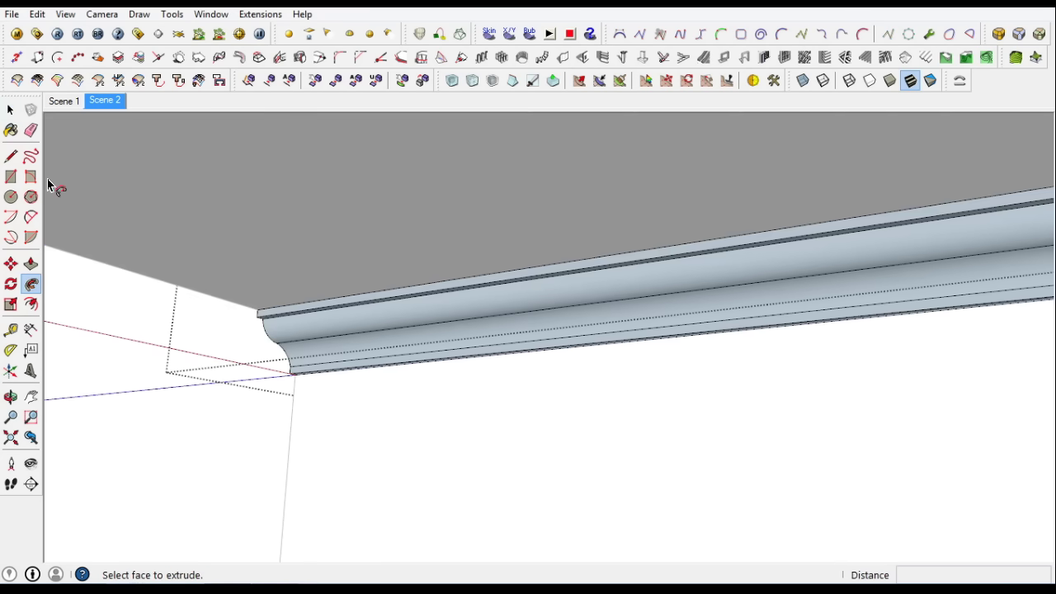
pyautogui.press('space')
pyautogui.scroll(-3, 646, 302)
pyautogui.click(841, 301)
pyautogui.rightClick(841, 330)
pyautogui.click(755, 392)
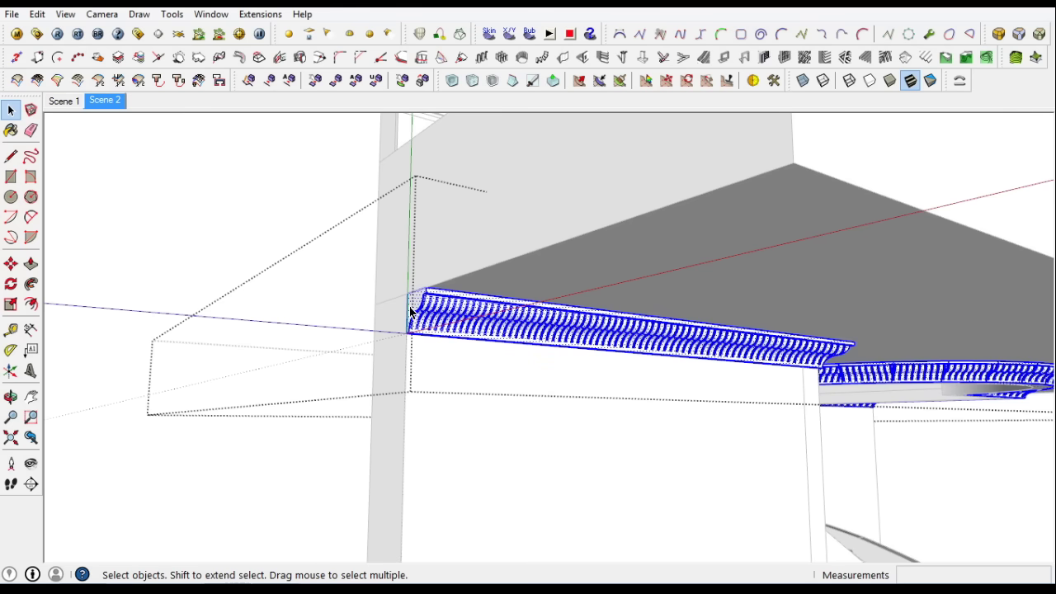
# Copy the moulding's end profile and paste it into the Scene 2 staircase view
pyautogui.click(417, 312)
pyautogui.click(37, 14)
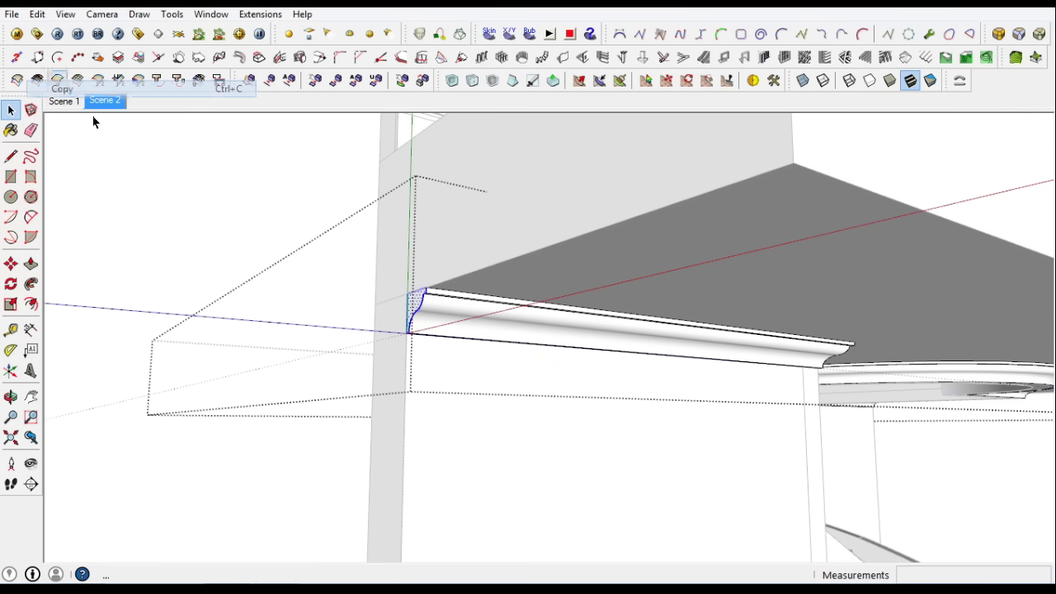
pyautogui.click(63, 89)
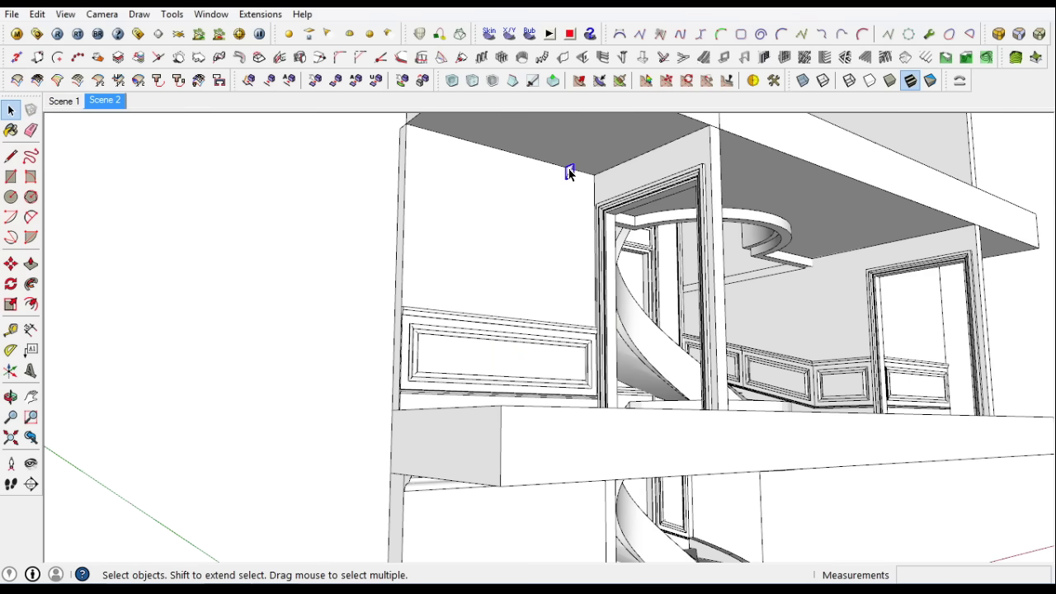
pyautogui.click(37, 14)
pyautogui.click(63, 106)
pyautogui.scroll(5, 342, 170)
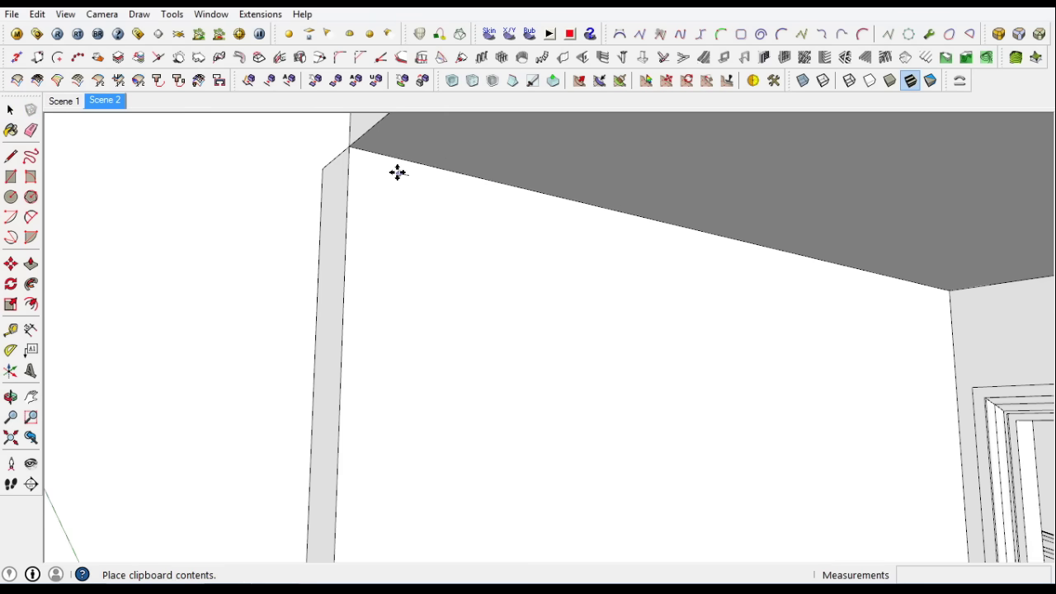
pyautogui.scroll(-2, 396, 160)
pyautogui.scroll(2, 417, 314)
pyautogui.scroll(3, 484, 149)
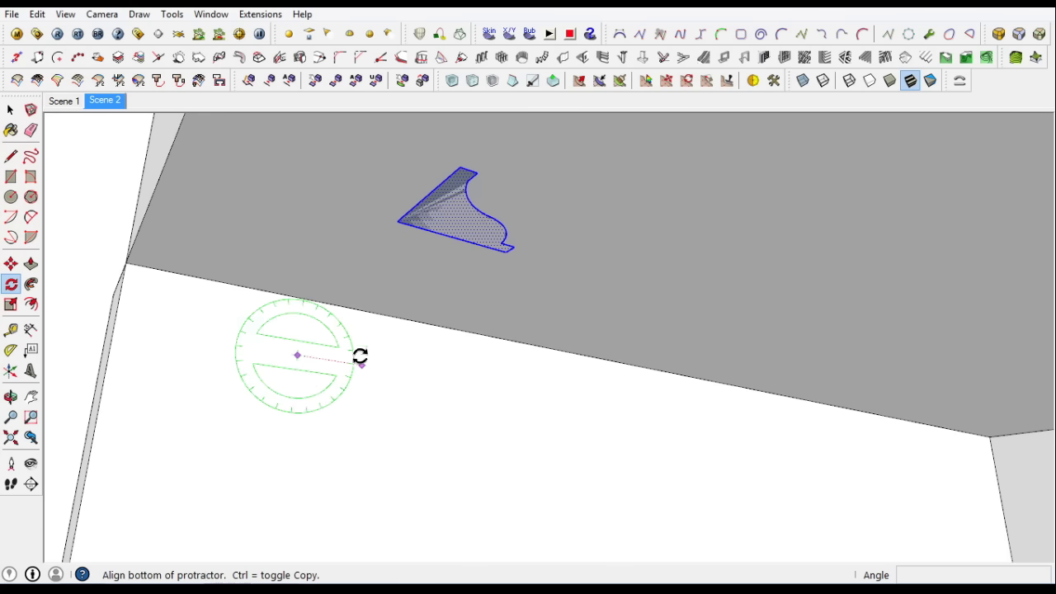
# Rotate the pasted profile 90° upright, make it a group, and flip it along the group's blue axis
pyautogui.click(297, 354)
pyautogui.click(361, 365)
pyautogui.rightClick(472, 355)
pyautogui.click(558, 307)
pyautogui.rightClick(517, 339)
pyautogui.click(701, 220)
pyautogui.rightClick(522, 330)
pyautogui.click(702, 221)
pyautogui.rightClick(513, 326)
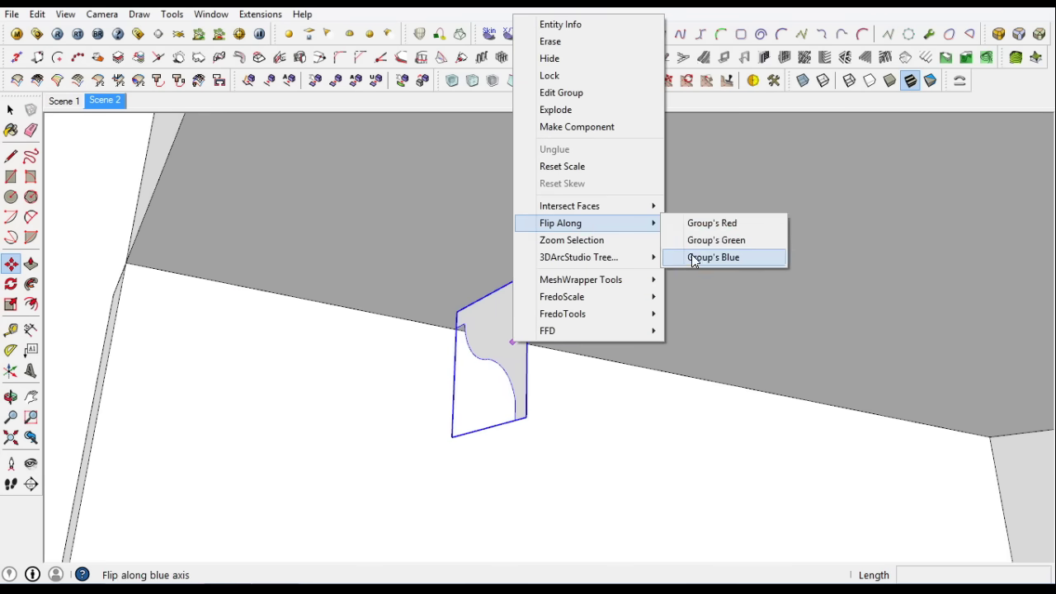
pyautogui.click(719, 259)
# Place the profile in the ceiling corner and push/pull it into a long moulding along the beam
pyautogui.click(457, 309)
pyautogui.scroll(3, 330, 264)
pyautogui.click(11, 110)
pyautogui.doubleClick(206, 272)
pyautogui.click(206, 272)
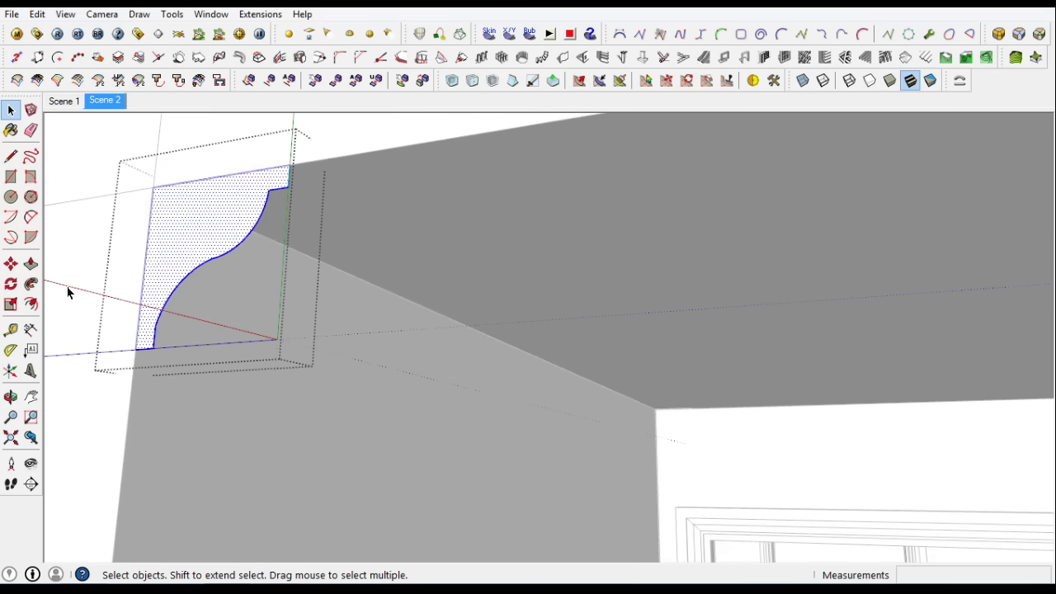
pyautogui.press('p')
pyautogui.click(214, 280)
pyautogui.moveTo(667, 438); pyautogui.dragTo(345, 435, button='middle')
pyautogui.click(346, 435)
# Draw a path line along the beam edge and Follow Me the profile around the corner
pyautogui.press('l')
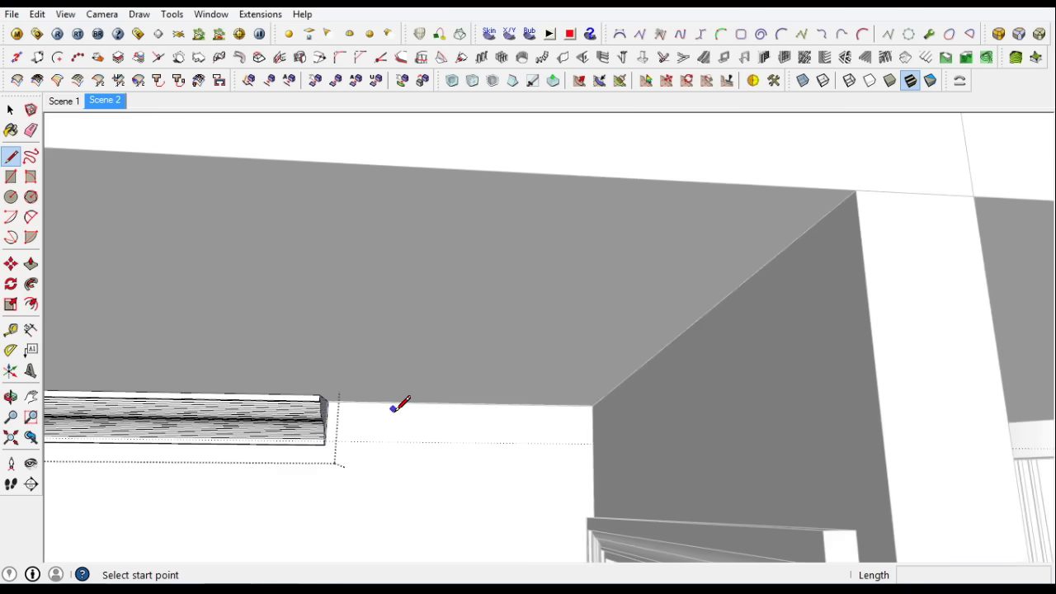
pyautogui.click(506, 377)
pyautogui.moveTo(507, 377); pyautogui.dragTo(327, 334, button='middle')
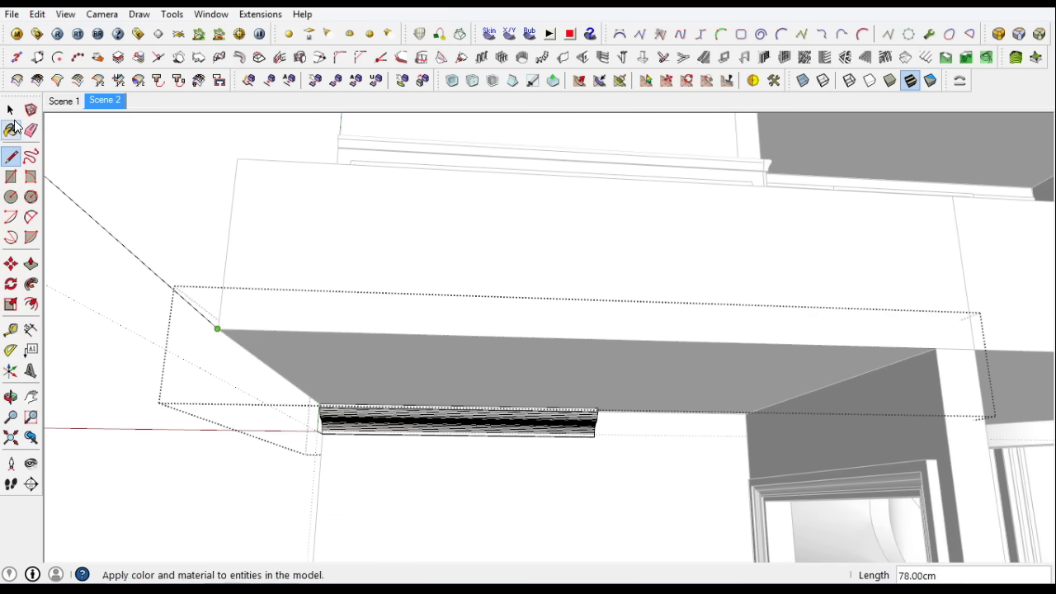
pyautogui.click(11, 110)
pyautogui.moveTo(578, 396); pyautogui.dragTo(646, 417, button='middle')
pyautogui.moveTo(864, 335); pyautogui.dragTo(585, 396, button='middle')
pyautogui.click(30, 284)
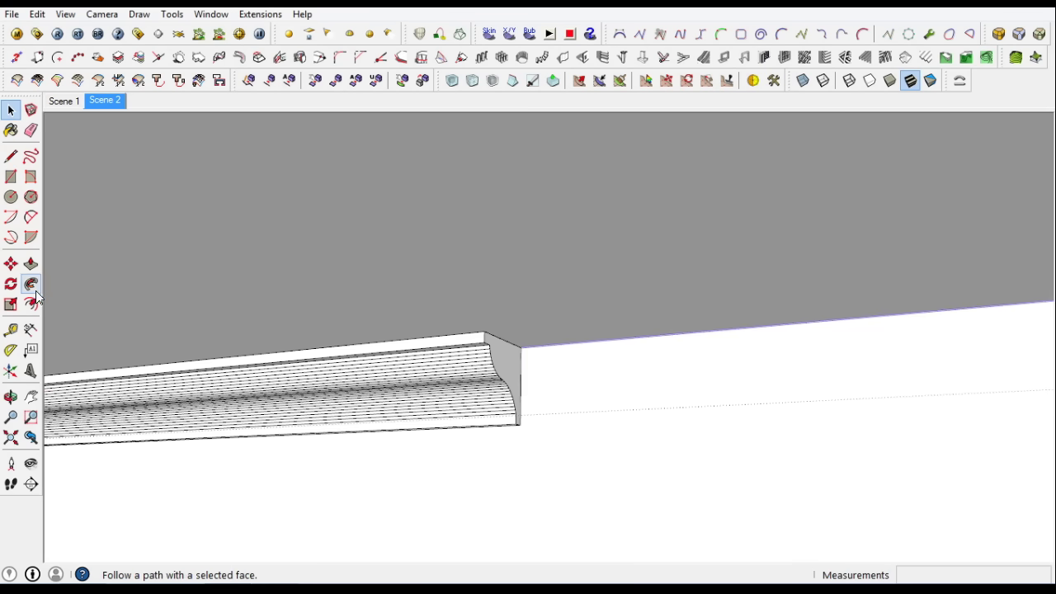
pyautogui.tripleClick(556, 389)
pyautogui.scroll(-3, 630, 347)
pyautogui.moveTo(629, 346); pyautogui.dragTo(436, 360, button='middle')
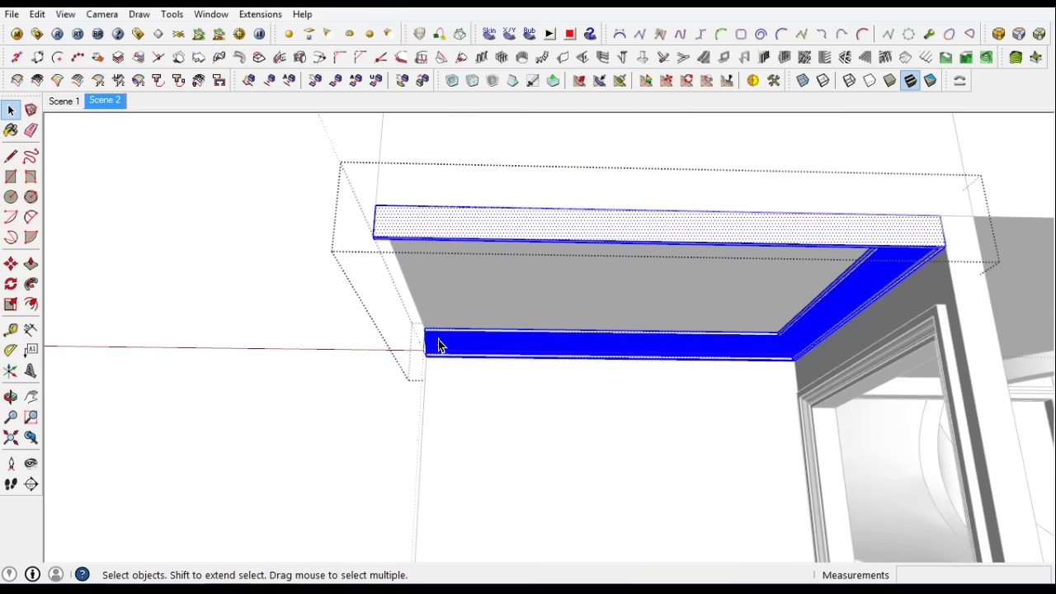
# Soften the edges of the L-shaped moulding above the doorway
pyautogui.rightClick(436, 346)
pyautogui.click(495, 462)
pyautogui.click(180, 41)
pyautogui.scroll(3, 512, 366)
pyautogui.moveTo(511, 366)
pyautogui.mouseDown(button='middle')
pyautogui.moveTo(604, 408)
pyautogui.moveTo(561, 431)
pyautogui.mouseUp(button='middle')
# Reselect the moulding's end profile, undoing an accidental close of the group
pyautogui.click(532, 375)
pyautogui.click(38, 14)
pyautogui.click(538, 309)
pyautogui.click(537, 309)
pyautogui.click(37, 14)
pyautogui.click(74, 32)
pyautogui.press('m')
pyautogui.moveTo(511, 347)
pyautogui.mouseDown(button='middle')
pyautogui.moveTo(387, 359)
pyautogui.moveTo(544, 358)
pyautogui.moveTo(488, 349)
pyautogui.mouseUp(button='middle')
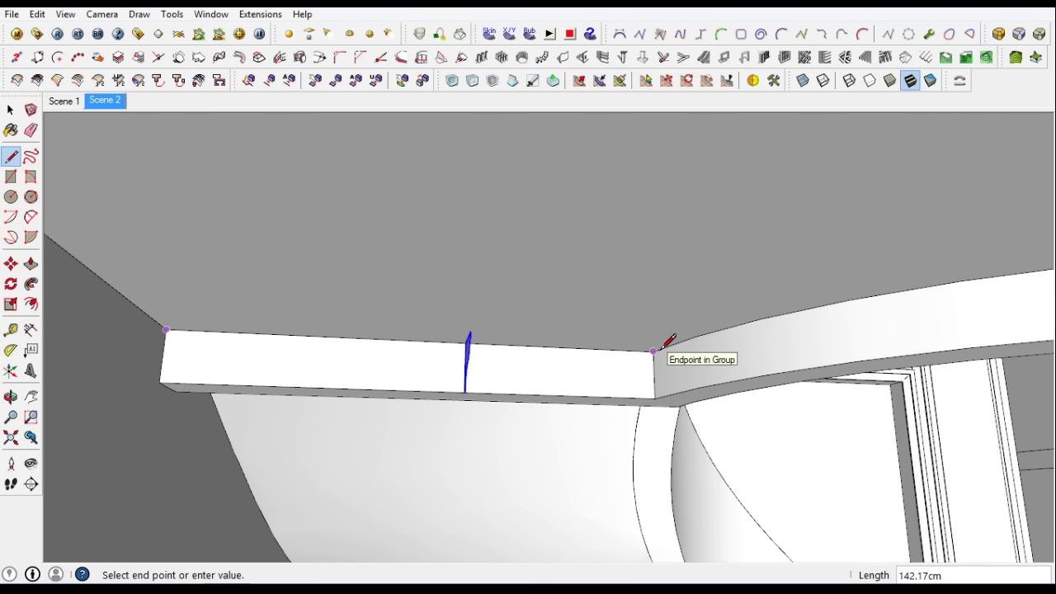
# Draw path lines from the beam corner toward the arch and a short line at the next beam corner
pyautogui.click(400, 271)
pyautogui.moveTo(400, 270)
pyautogui.mouseDown(button='middle')
pyautogui.moveTo(358, 295)
pyautogui.moveTo(856, 293)
pyautogui.mouseUp(button='middle')
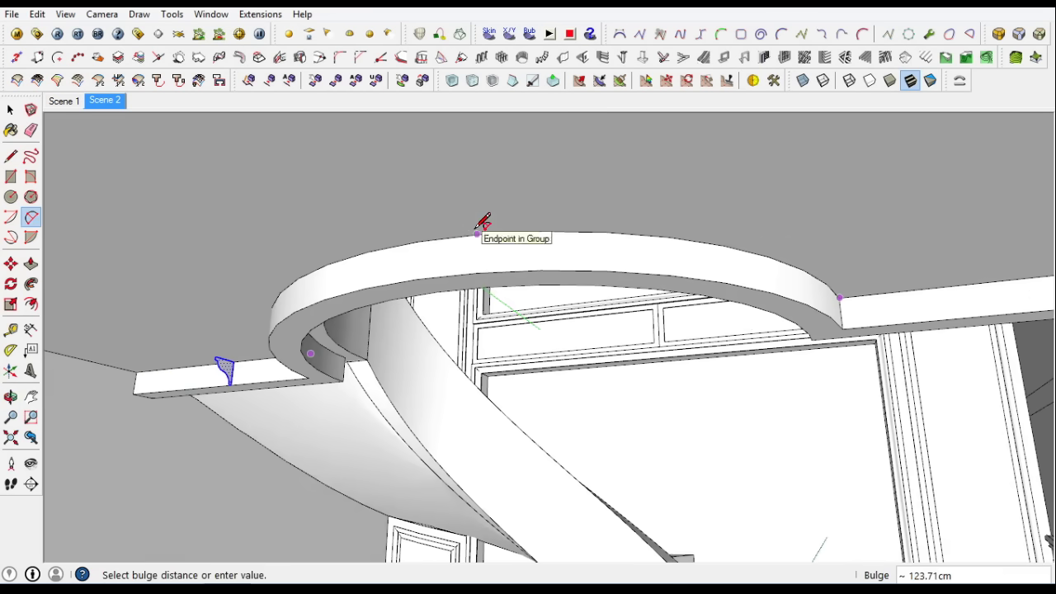
pyautogui.click(427, 233)
pyautogui.moveTo(427, 234); pyautogui.dragTo(3, 165, button='middle')
pyautogui.click(733, 290)
pyautogui.scroll(2, 726, 276)
pyautogui.moveTo(721, 266); pyautogui.dragTo(721, 220, button='middle')
pyautogui.scroll(3, 519, 334)
pyautogui.scroll(3, 520, 330)
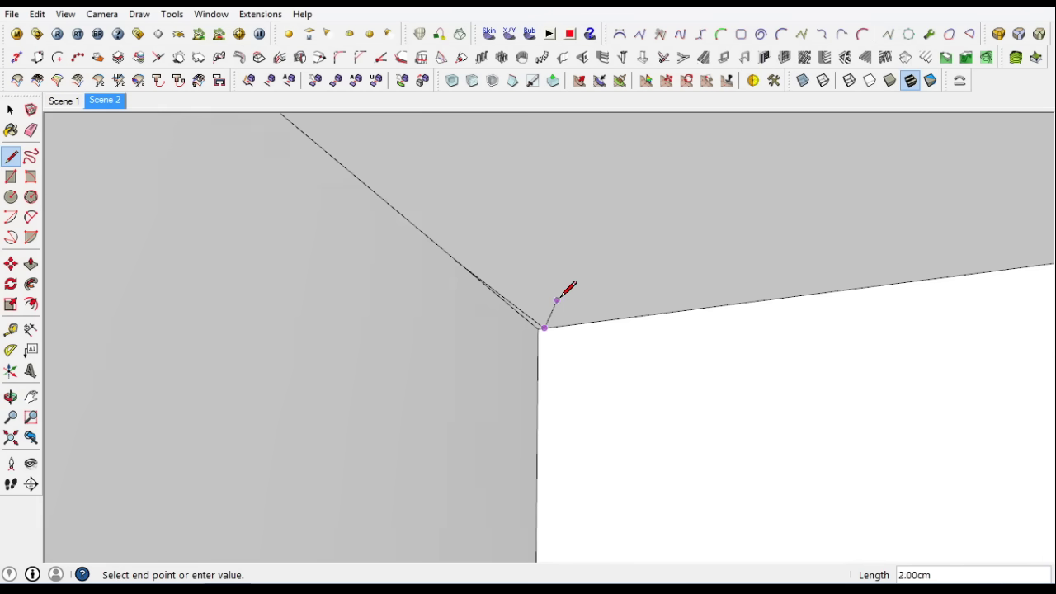
pyautogui.click(519, 328)
pyautogui.scroll(-5, 520, 328)
# Draw a 2-point arc following the curved opening above the spiral staircase
pyautogui.click(31, 216)
pyautogui.moveTo(75, 220); pyautogui.dragTo(394, 306, button='middle')
pyautogui.scroll(3, 495, 322)
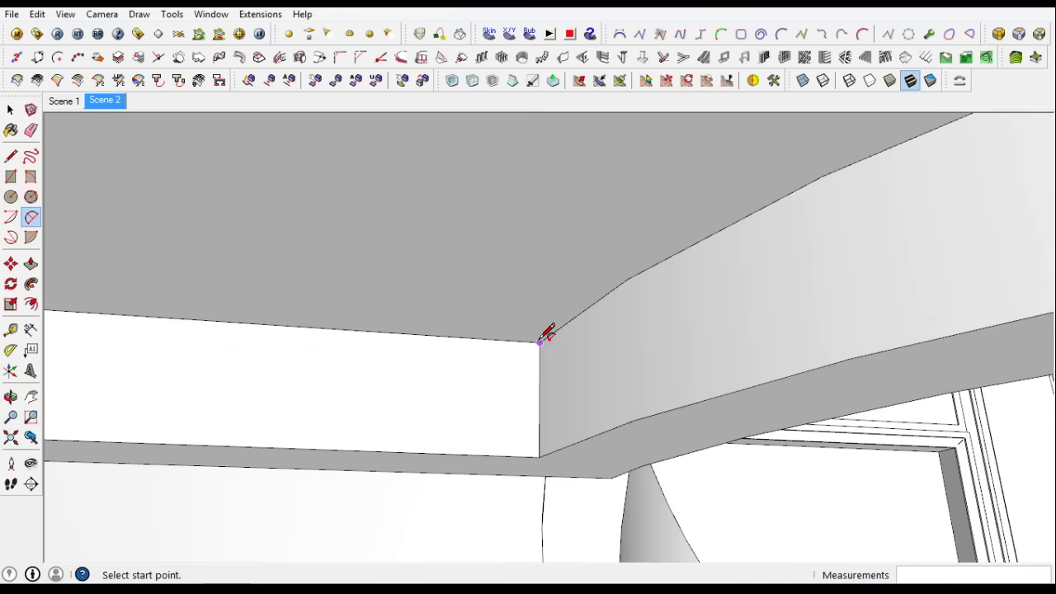
pyautogui.click(547, 330)
pyautogui.moveTo(547, 330); pyautogui.dragTo(668, 358, button='middle')
pyautogui.scroll(3, 743, 314)
pyautogui.click(759, 306)
pyautogui.scroll(-3, 578, 289)
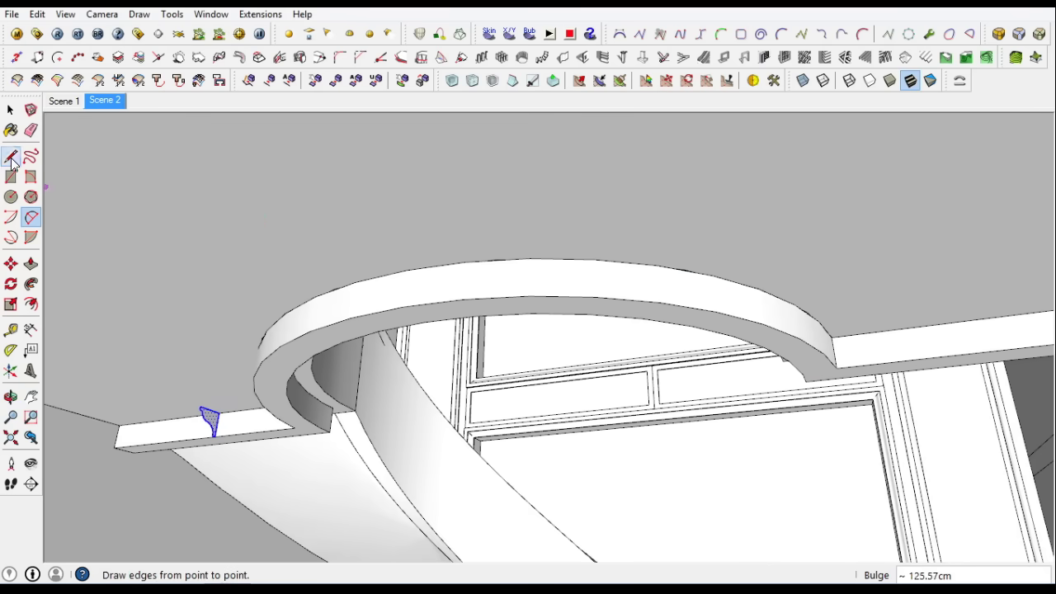
pyautogui.click(13, 163)
pyautogui.scroll(3, 813, 323)
# Draw a straight path line along the remaining beam edge
pyautogui.click(813, 322)
pyautogui.scroll(-3, 507, 306)
pyautogui.scroll(3, 809, 355)
pyautogui.scroll(-2, 930, 293)
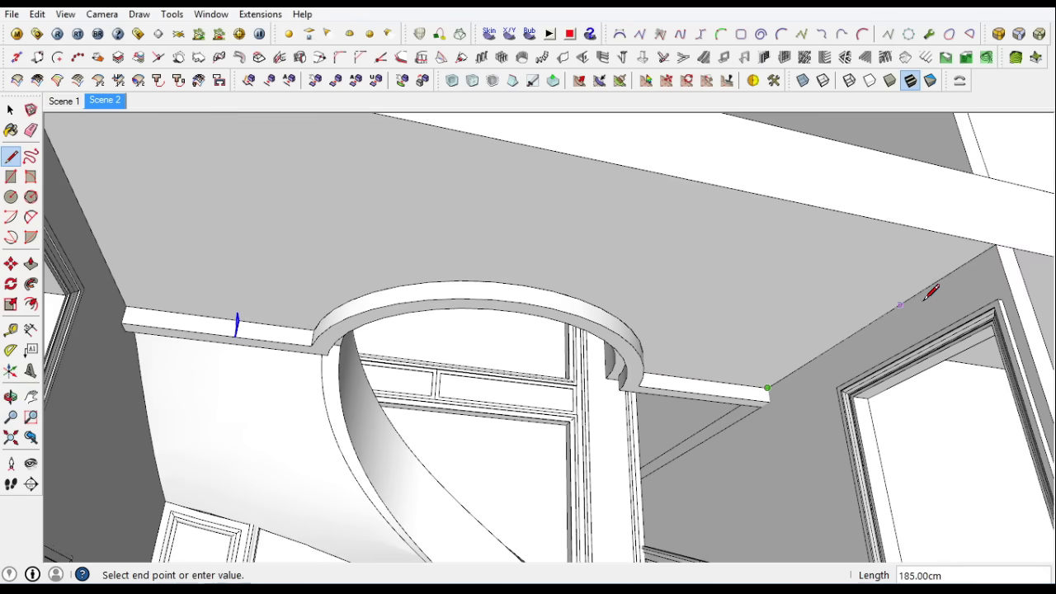
pyautogui.scroll(-2, 931, 293)
pyautogui.scroll(3, 455, 356)
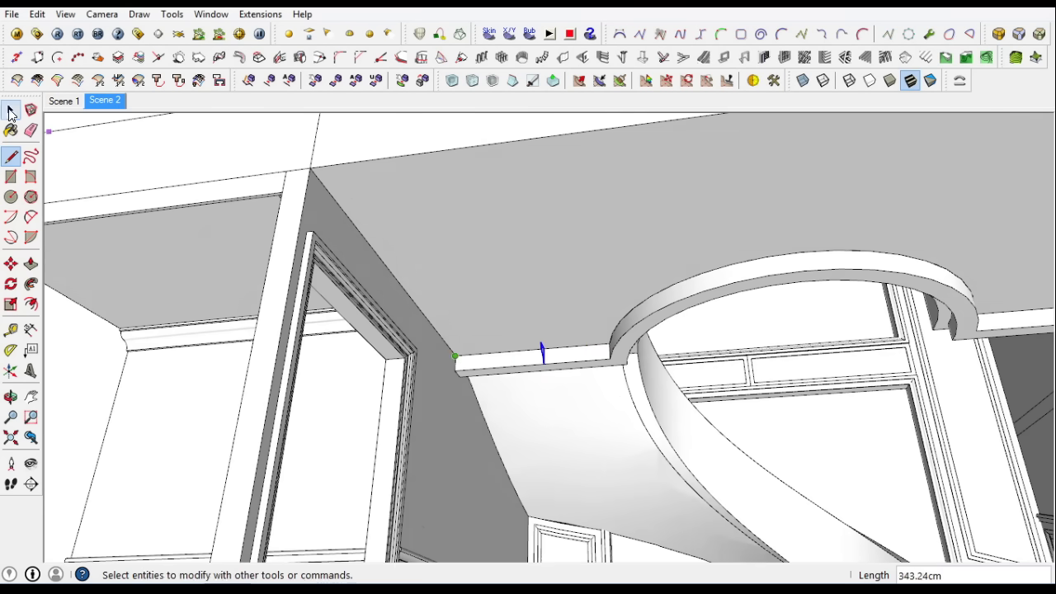
pyautogui.click(10, 112)
pyautogui.scroll(3, 541, 350)
pyautogui.scroll(3, 537, 348)
pyautogui.scroll(1, 537, 348)
# Follow Me the profile along the beam-and-arch path and soften the new moulding's edges
pyautogui.moveTo(500, 302); pyautogui.dragTo(567, 407)
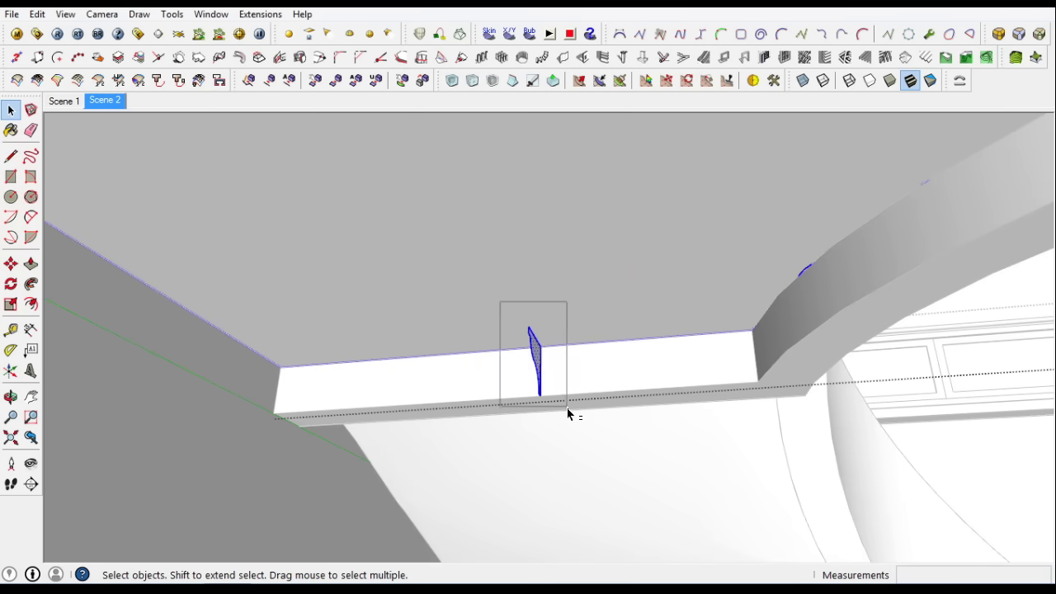
pyautogui.click(30, 286)
pyautogui.tripleClick(441, 377)
pyautogui.rightClick(441, 377)
pyautogui.rightClick(478, 363)
pyautogui.click(542, 391)
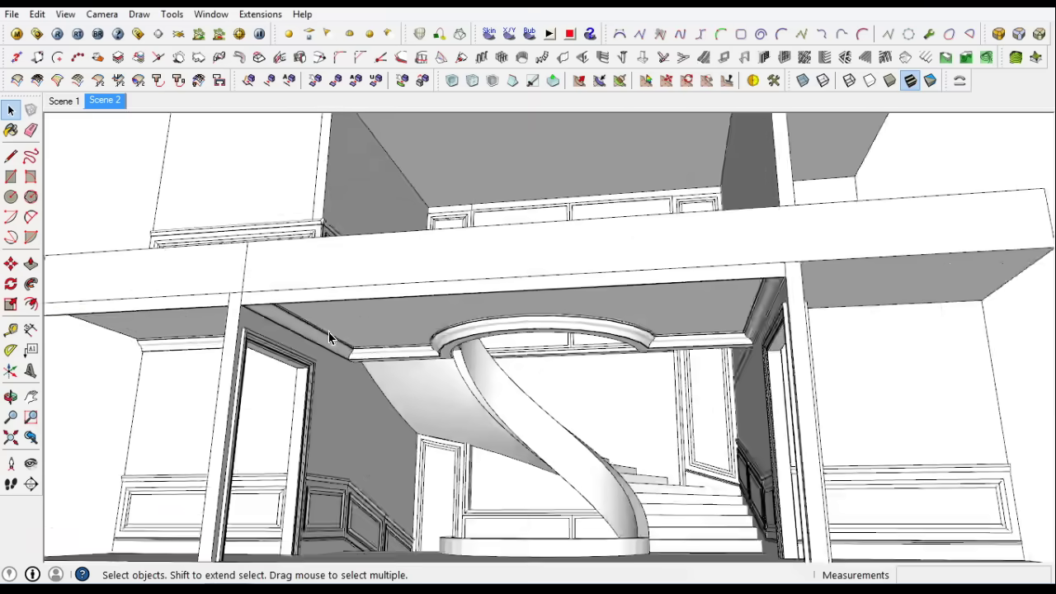
pyautogui.moveTo(328, 332); pyautogui.dragTo(582, 365, button='middle')
pyautogui.click(37, 14)
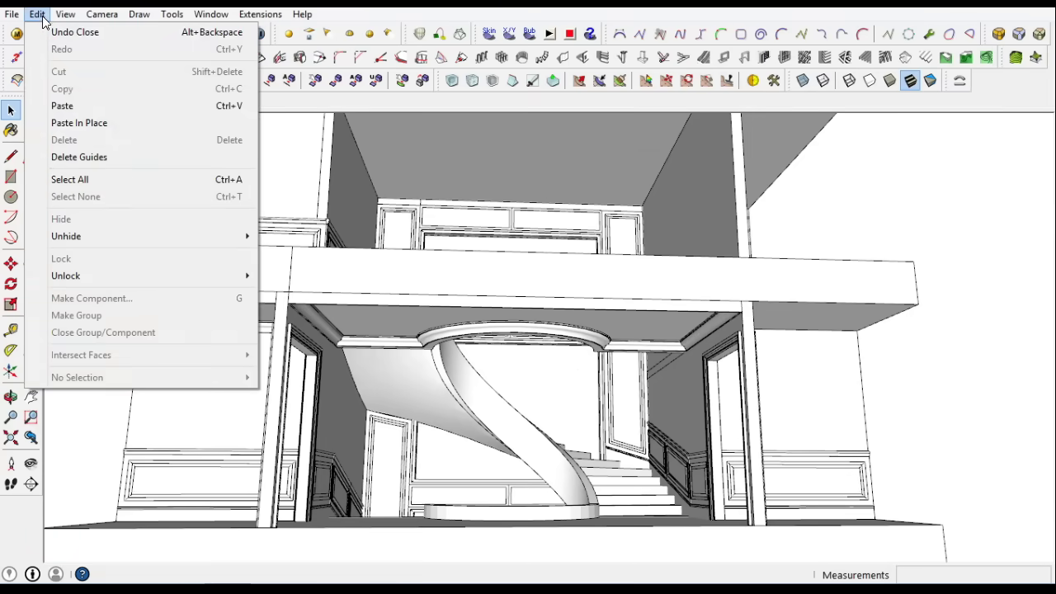
# Paste the crown moulding profile and place it at the wall-ceiling corner
pyautogui.click(78, 123)
pyautogui.click(537, 184)
pyautogui.scroll(-5, 283, 288)
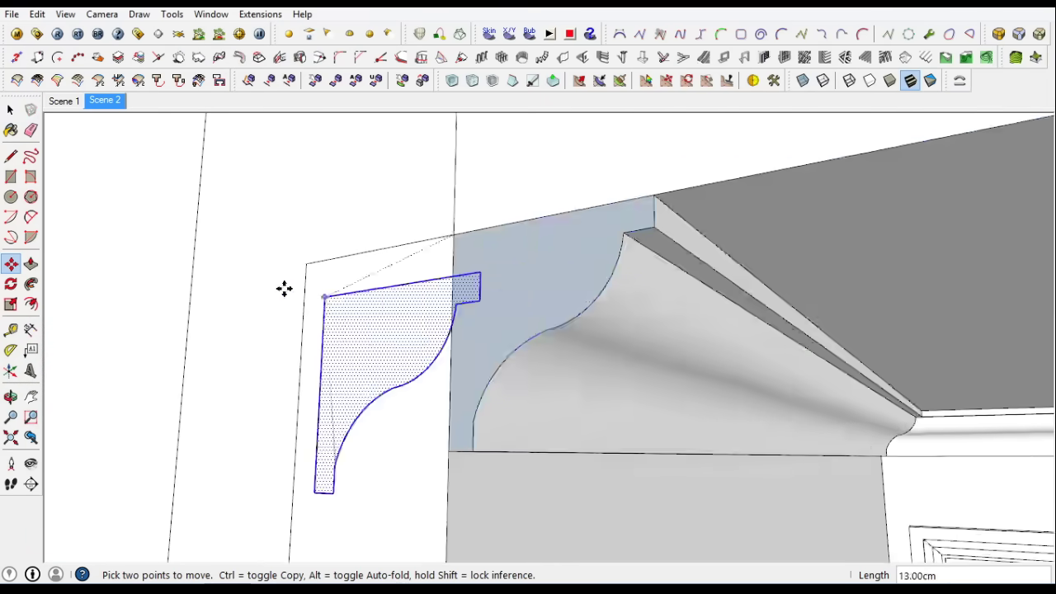
pyautogui.moveTo(283, 288); pyautogui.dragTo(207, 405, button='middle')
pyautogui.scroll(5, 790, 349)
pyautogui.scroll(3, 742, 313)
pyautogui.moveTo(714, 339)
pyautogui.mouseDown(button='middle')
pyautogui.moveTo(589, 370)
pyautogui.moveTo(191, 214)
pyautogui.mouseUp(button='middle')
# Draw the path line along the ceiling edge from the wall corner to the far corner
pyautogui.click(941, 326)
pyautogui.scroll(-2, 941, 327)
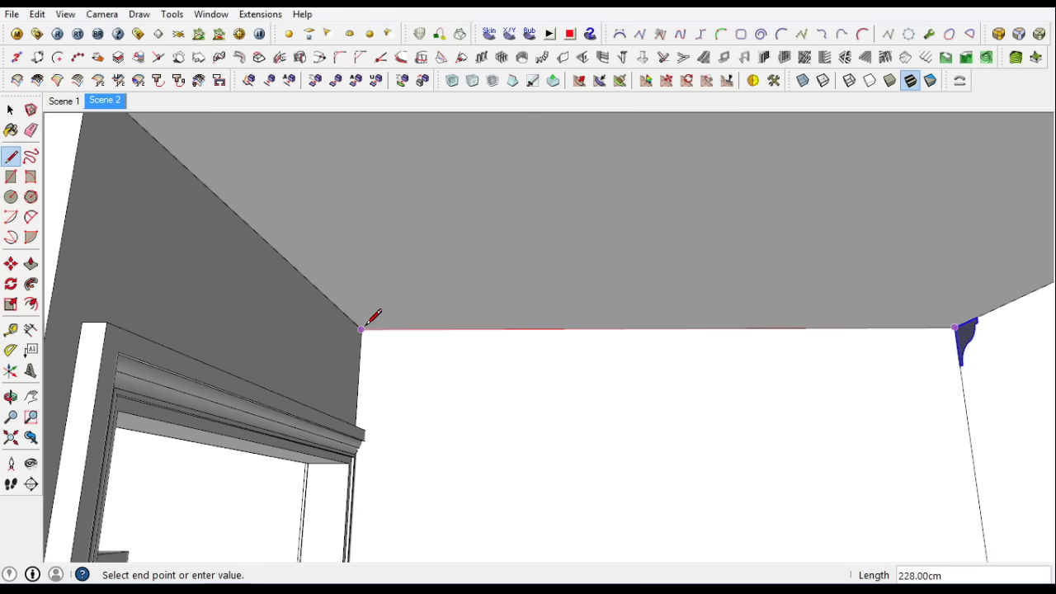
pyautogui.scroll(-2, 369, 330)
pyautogui.click(926, 212)
pyautogui.press('space')
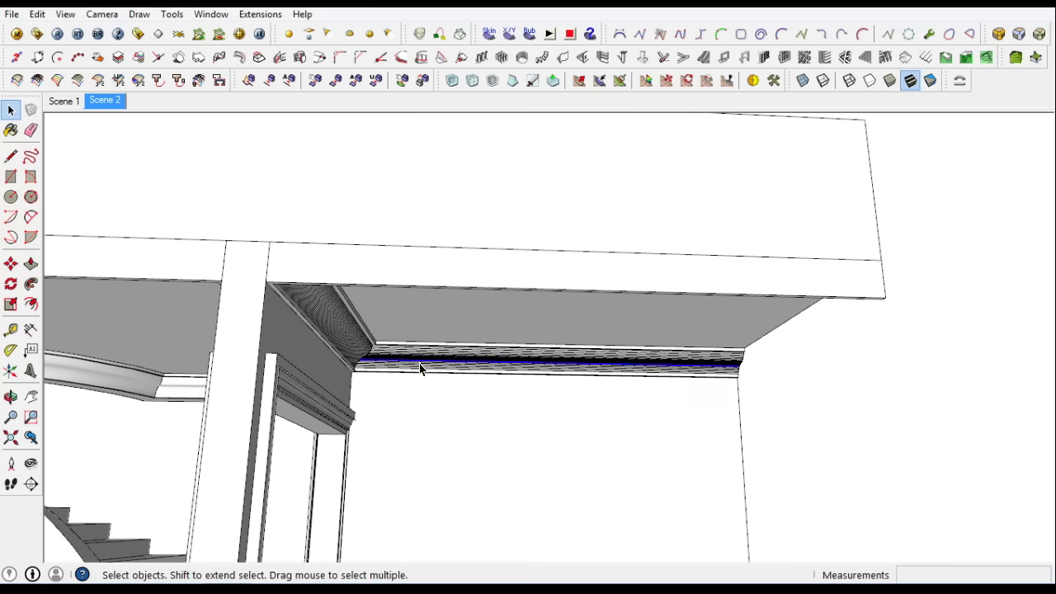
# Smooth the new crown moulding's edges and make it a group
pyautogui.tripleClick(419, 368)
pyautogui.rightClick(420, 368)
pyautogui.click(490, 372)
pyautogui.rightClick(558, 358)
pyautogui.click(641, 307)
pyautogui.moveTo(700, 453); pyautogui.dragTo(402, 445, button='middle')
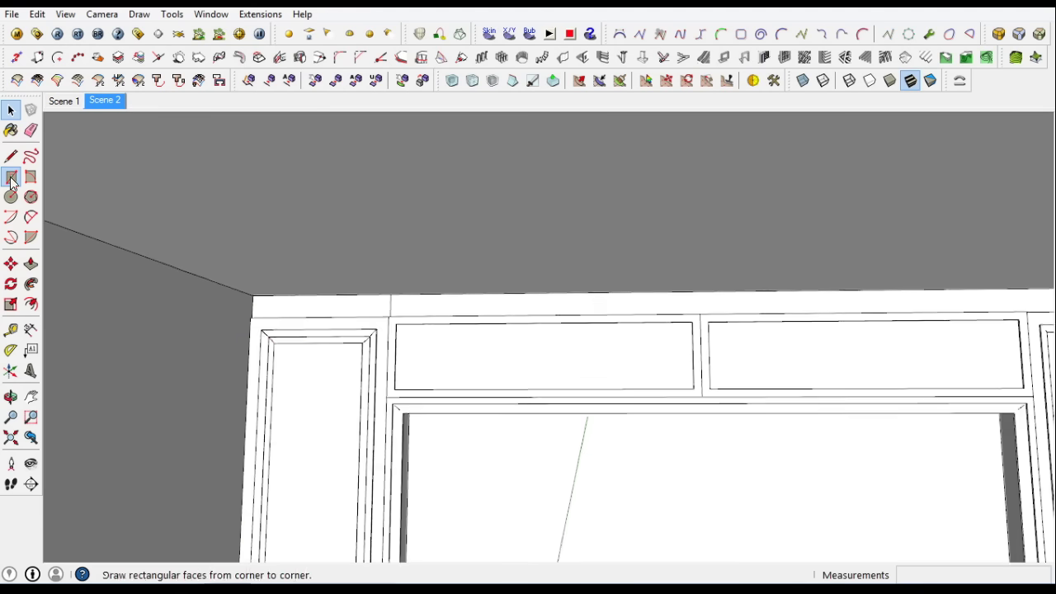
# Draw a 15 by 2 cm rectangle and extrude it as a strip along the wall
pyautogui.click(11, 175)
pyautogui.scroll(-2, 255, 305)
pyautogui.write('15,2')
pyautogui.press('Return')
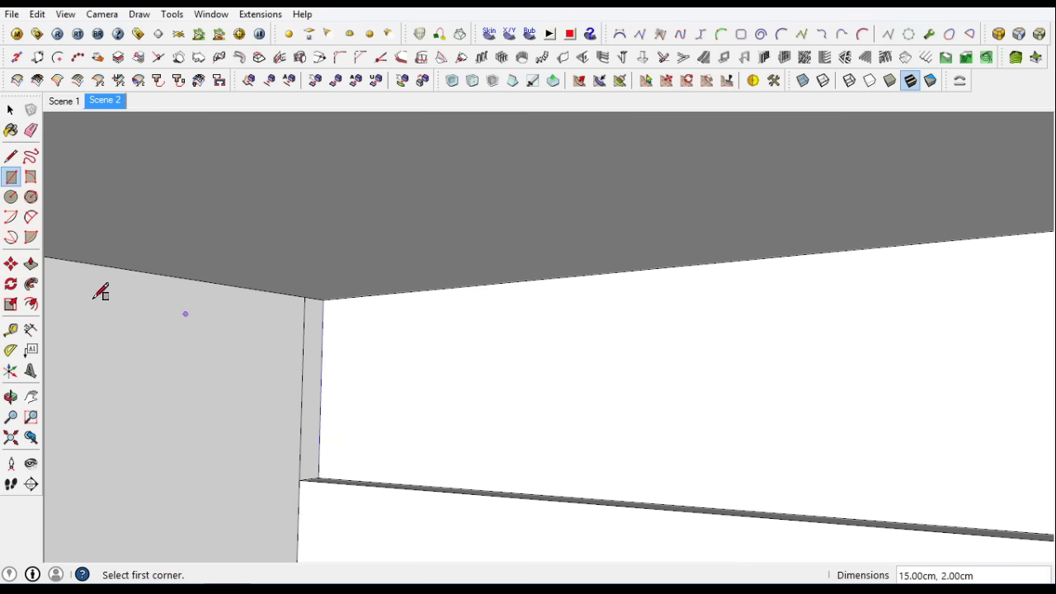
pyautogui.scroll(3, 448, 415)
pyautogui.click(997, 376)
pyautogui.press('space')
# Copy the moulding profile and move it to the cabinet-top corner
pyautogui.click(335, 323)
pyautogui.moveTo(665, 354); pyautogui.dragTo(226, 263, button='middle')
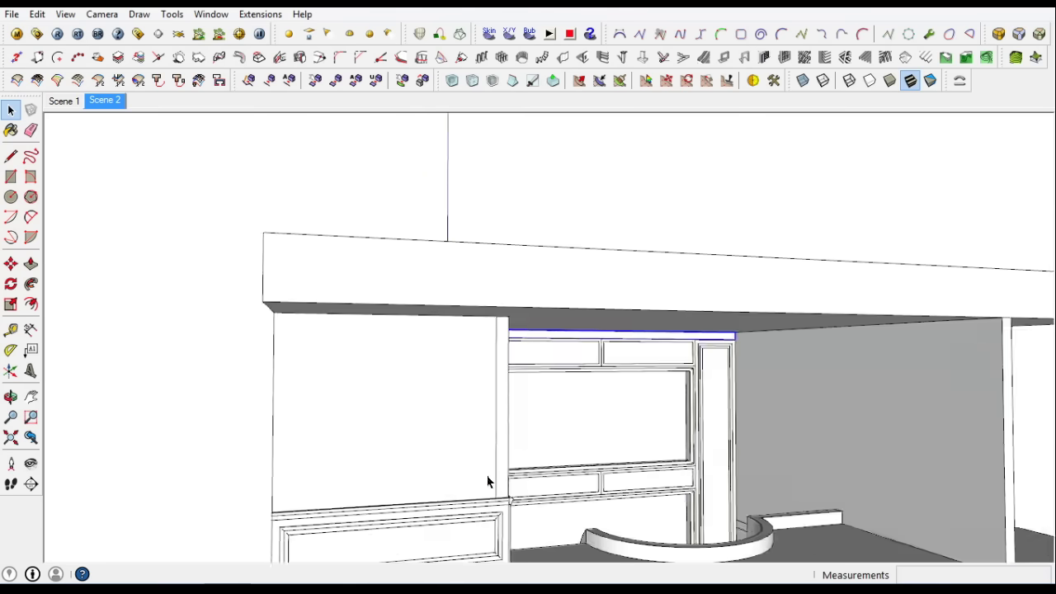
pyautogui.click(37, 14)
pyautogui.click(50, 87)
pyautogui.scroll(-3, 501, 207)
pyautogui.press('m')
pyautogui.scroll(3, 462, 419)
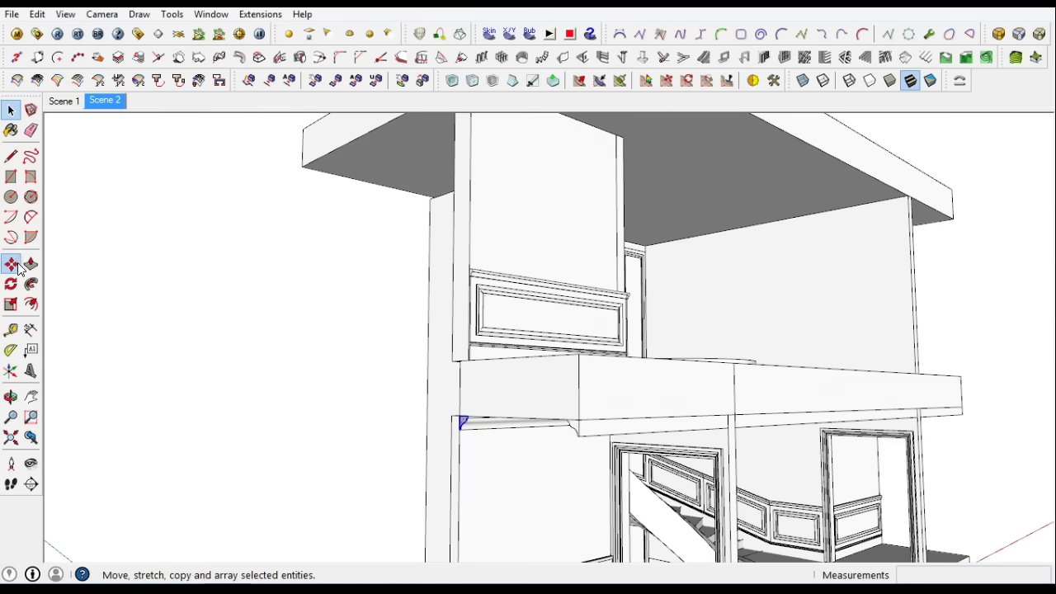
pyautogui.scroll(2, 452, 421)
pyautogui.click(452, 421)
pyautogui.scroll(-3, 495, 479)
pyautogui.moveTo(542, 531); pyautogui.dragTo(530, 184, button='middle')
pyautogui.click(473, 174)
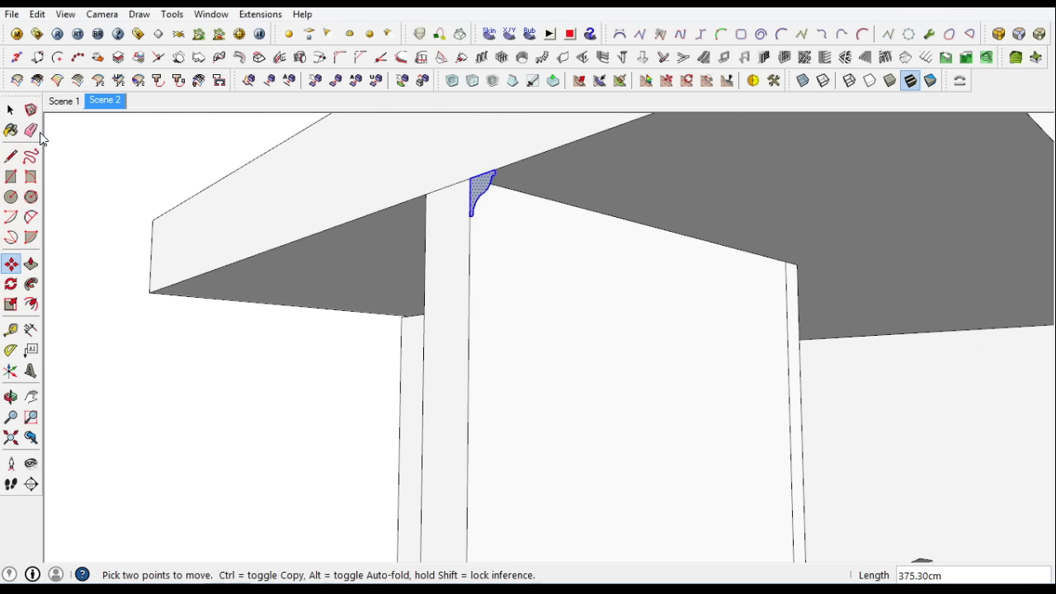
# Draw the path line along the cabinet wall's ceiling edge
pyautogui.press('o')
pyautogui.scroll(3, 278, 203)
pyautogui.moveTo(176, 255); pyautogui.dragTo(618, 264, button='middle')
pyautogui.scroll(5, 919, 283)
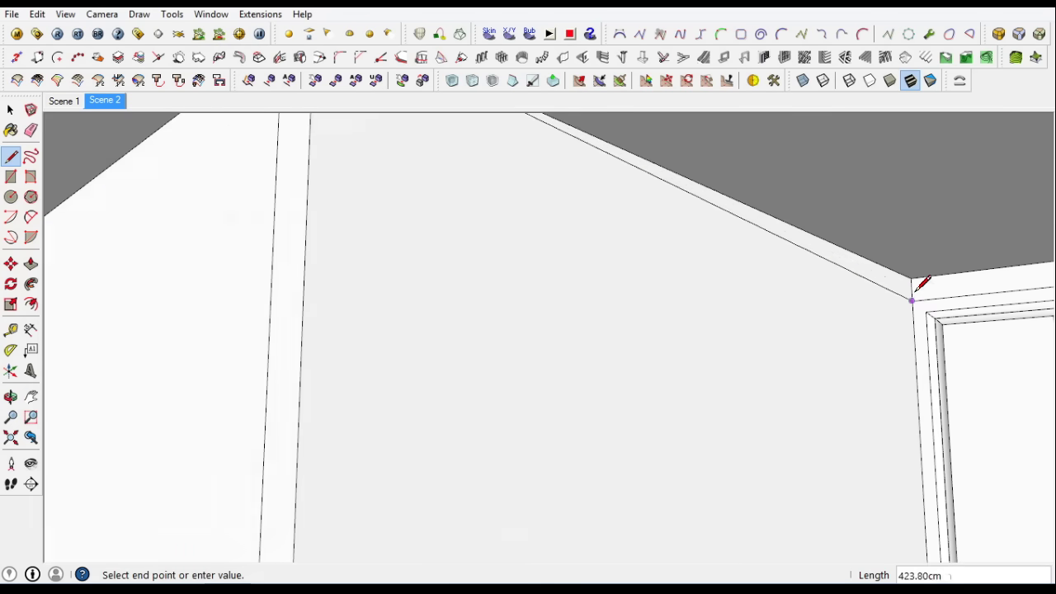
pyautogui.scroll(-5, 404, 342)
pyautogui.moveTo(405, 343); pyautogui.dragTo(707, 302, button='middle')
pyautogui.scroll(4, 707, 302)
pyautogui.scroll(-4, 936, 250)
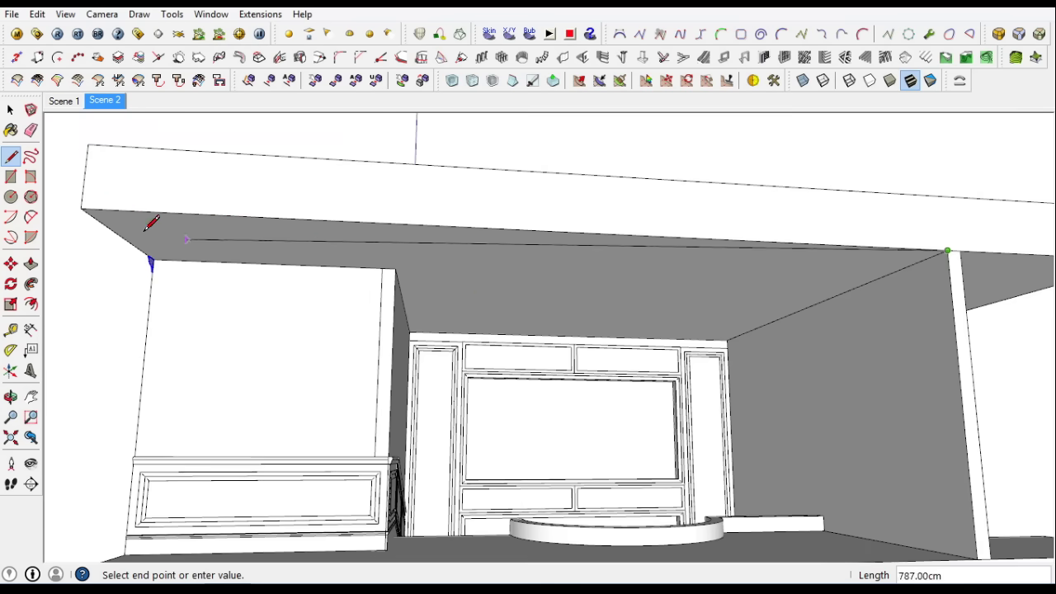
pyautogui.click(11, 109)
pyautogui.scroll(5, 145, 270)
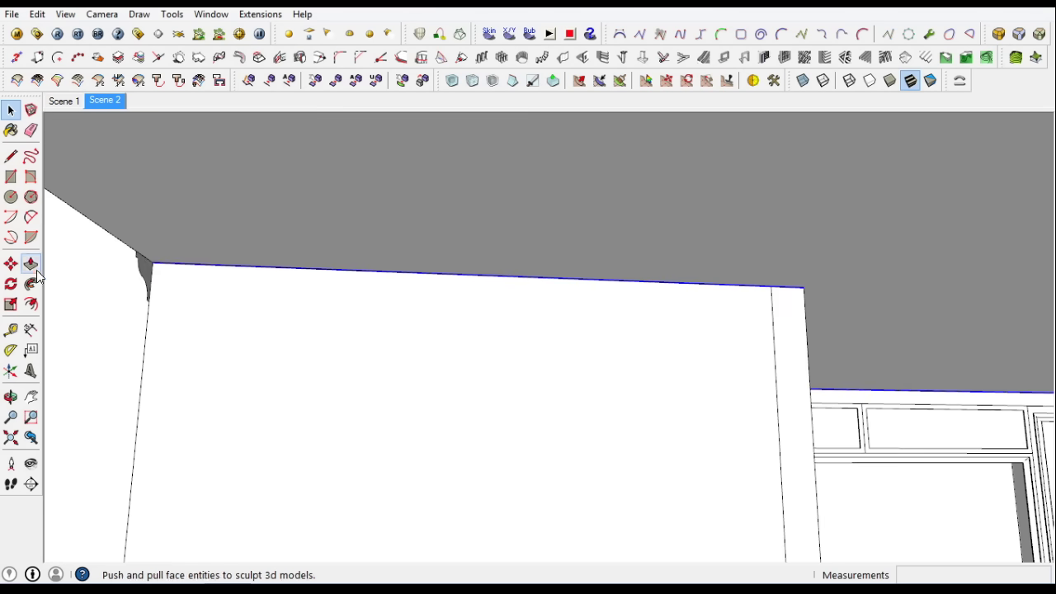
# Sweep the profile along the cabinet-top edge with Follow Me, then smooth and group the moulding
pyautogui.click(31, 284)
pyautogui.click(146, 274)
pyautogui.tripleClick(266, 273)
pyautogui.rightClick(266, 272)
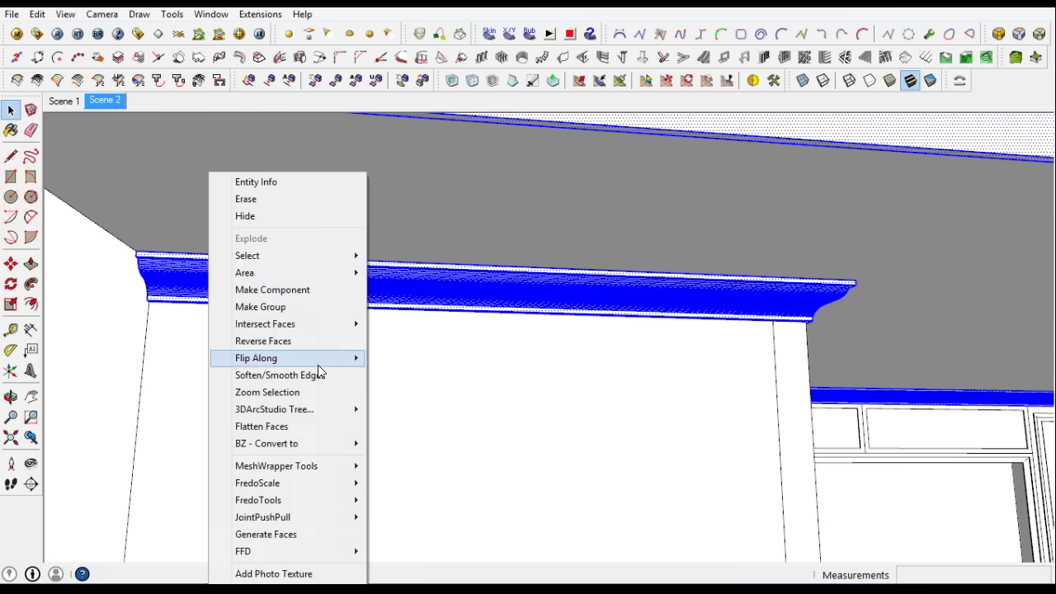
pyautogui.click(316, 376)
pyautogui.click(178, 40)
pyautogui.rightClick(166, 257)
pyautogui.click(259, 306)
pyautogui.scroll(-5, 259, 306)
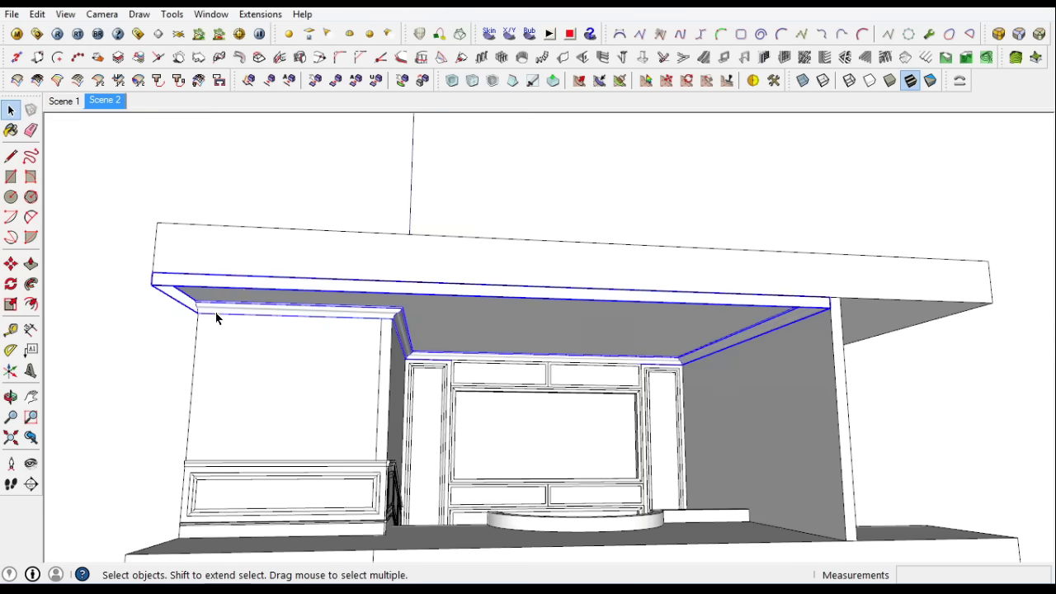
pyautogui.moveTo(220, 314); pyautogui.dragTo(436, 490, button='middle')
pyautogui.scroll(5, 437, 490)
pyautogui.press('l')
pyautogui.press('space')
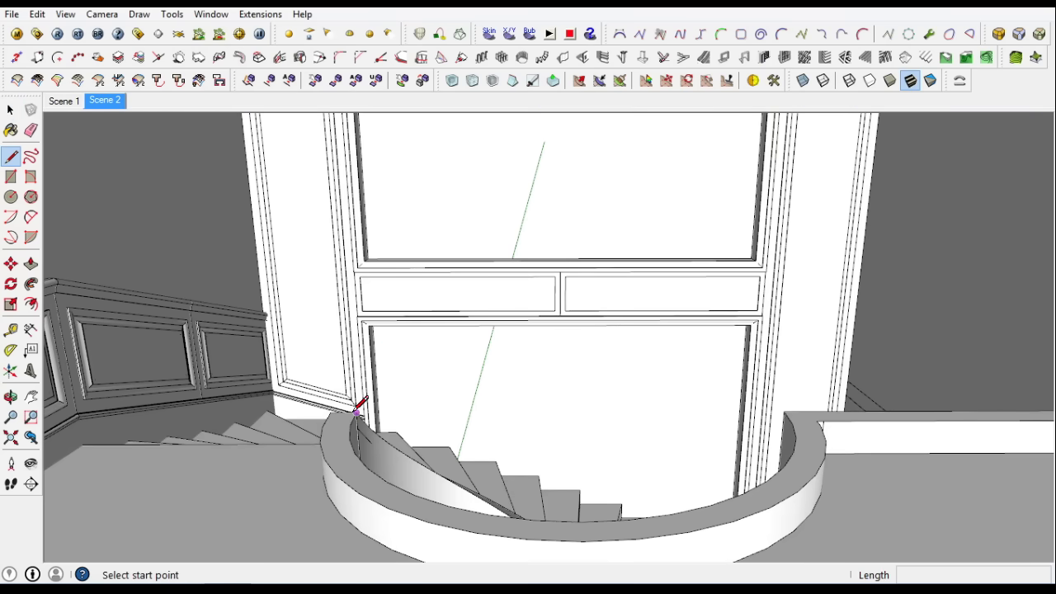
# Finish the circle over the stairwell rim and delete its face, keeping the outline
pyautogui.click(784, 410)
pyautogui.press('space')
pyautogui.doubleClick(567, 413)
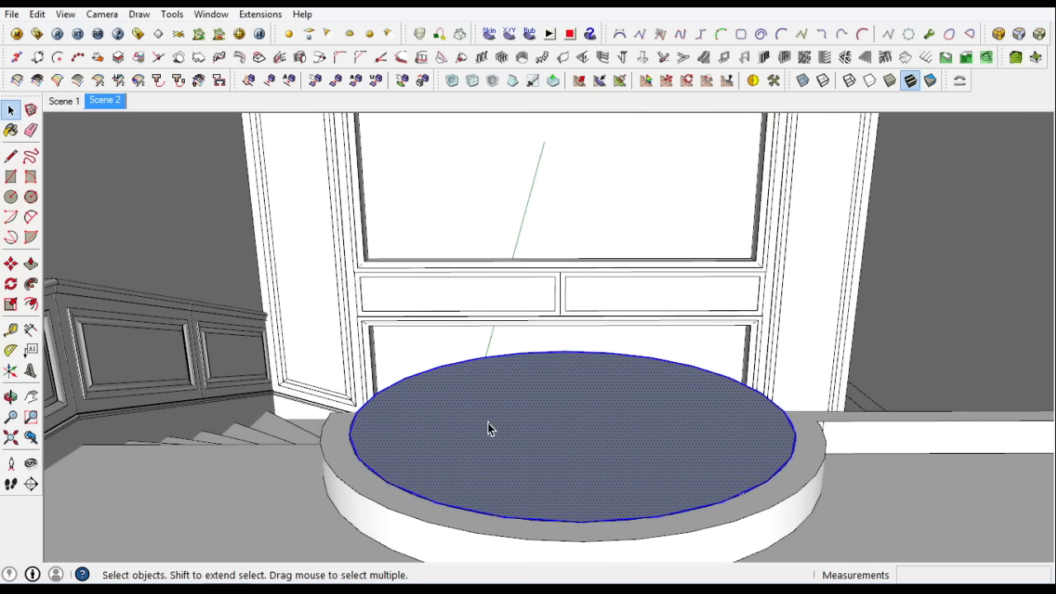
pyautogui.press('Delete')
# Move the circle outline up to the ceiling
pyautogui.click(697, 366)
pyautogui.scroll(-5, 697, 366)
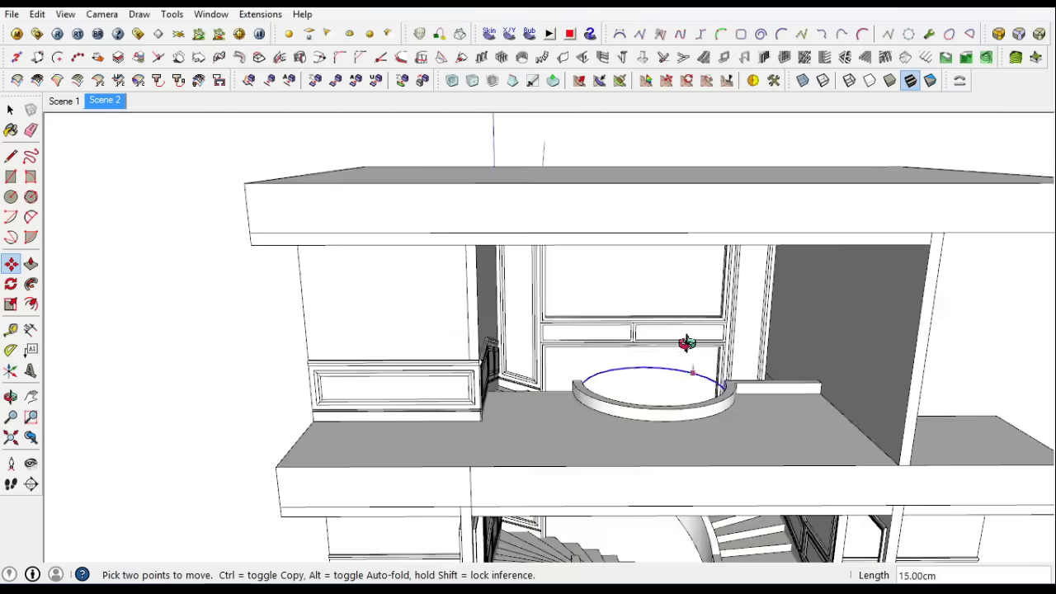
pyautogui.scroll(3, 714, 177)
pyautogui.click(37, 14)
pyautogui.click(49, 25)
pyautogui.click(37, 14)
pyautogui.click(49, 42)
# Push the ceiling circle inward with Push/Pull to cut the round opening
pyautogui.click(660, 202)
pyautogui.scroll(-3, 643, 239)
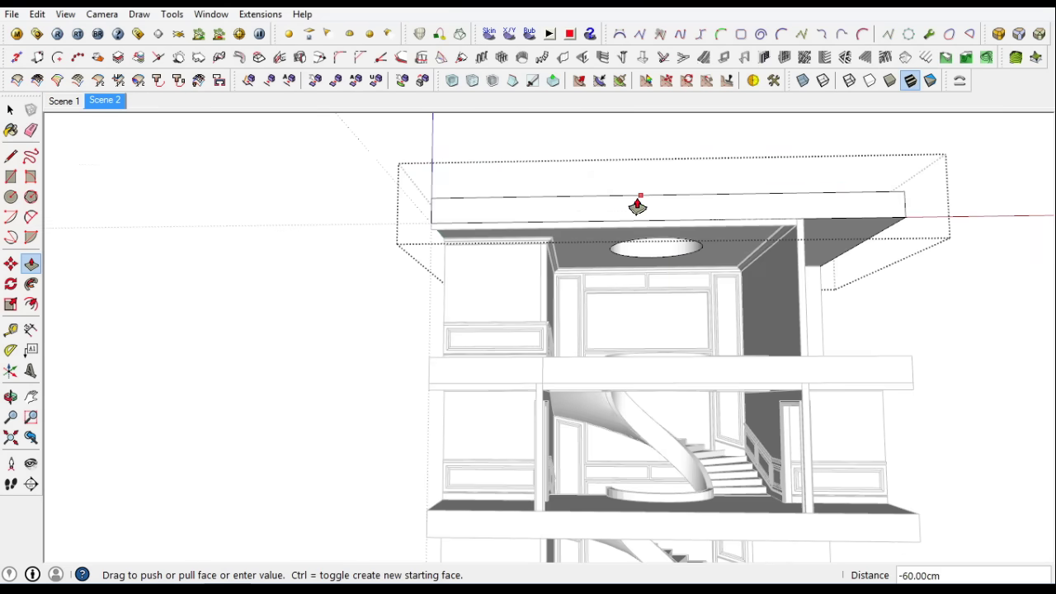
pyautogui.click(11, 110)
pyautogui.scroll(3, 677, 237)
pyautogui.scroll(2, 677, 235)
pyautogui.scroll(2, 683, 272)
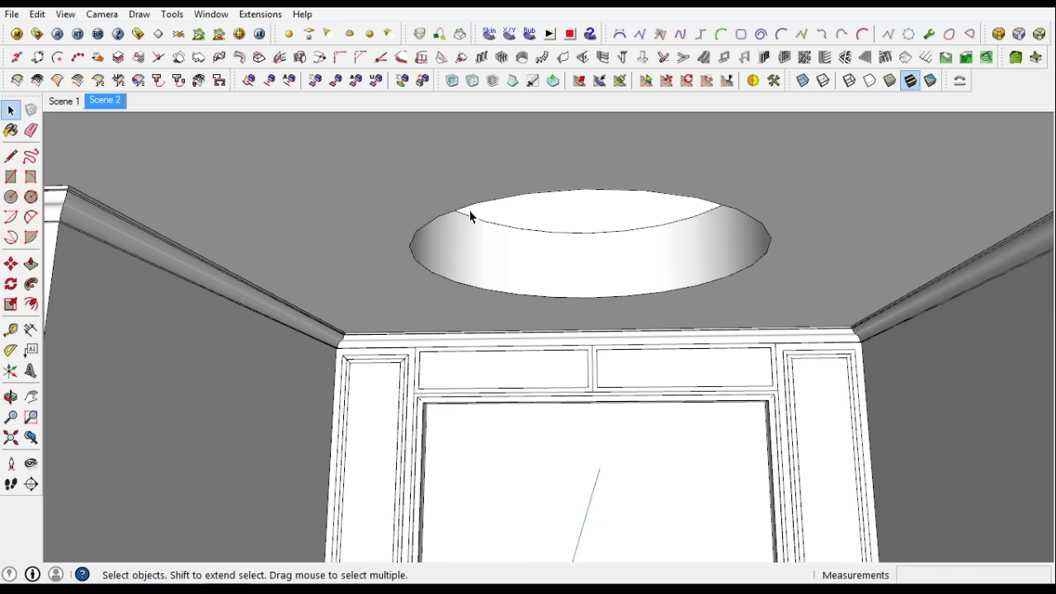
pyautogui.scroll(-3, 445, 248)
pyautogui.scroll(-3, 436, 207)
pyautogui.moveTo(437, 207)
pyautogui.mouseDown(button='middle')
pyautogui.moveTo(583, 370)
pyautogui.moveTo(578, 248)
pyautogui.mouseUp(button='middle')
pyautogui.press('space')
# Start a new line at the stair corner above the curved parapet
pyautogui.click(11, 156)
pyautogui.scroll(3, 365, 365)
pyautogui.click(366, 366)
pyautogui.scroll(-2, 495, 396)
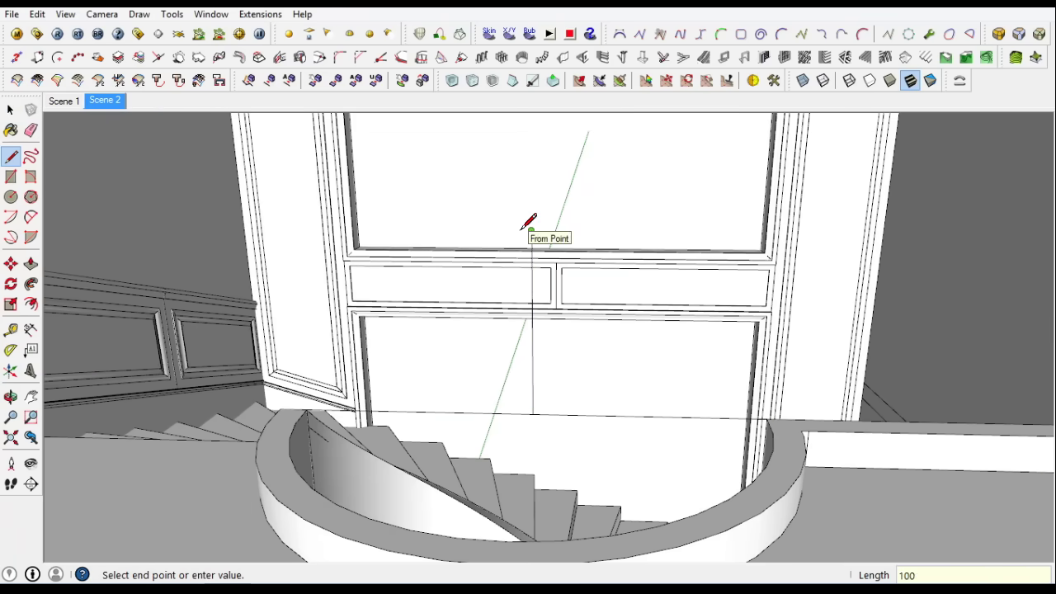
# Draw an upright profile rectangle and a path circle centred at its corner
pyautogui.click(11, 177)
pyautogui.click(530, 231)
pyautogui.click(782, 418)
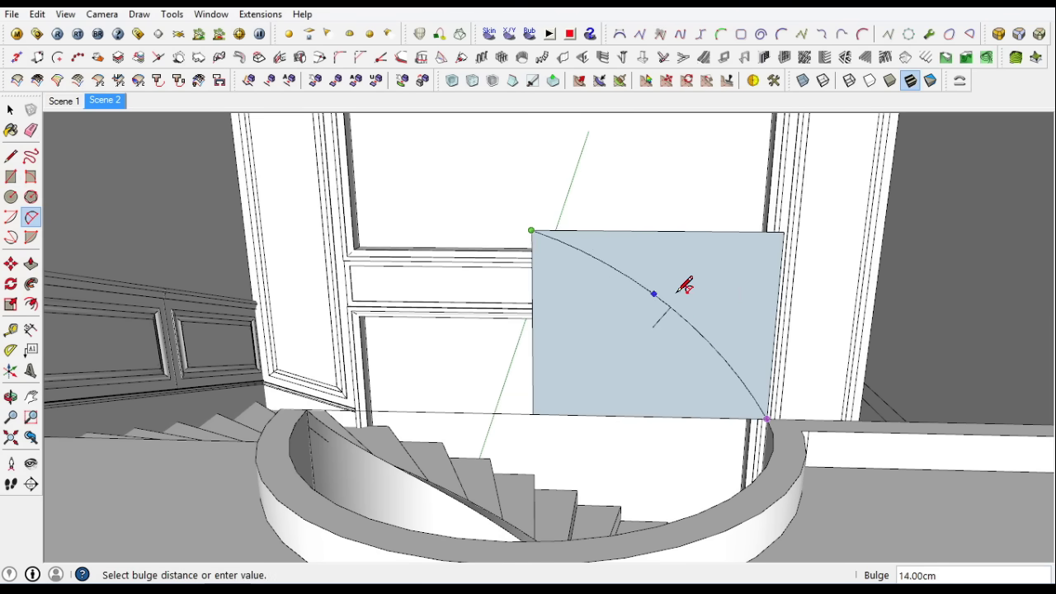
pyautogui.moveTo(528, 387); pyautogui.dragTo(577, 387, button='middle')
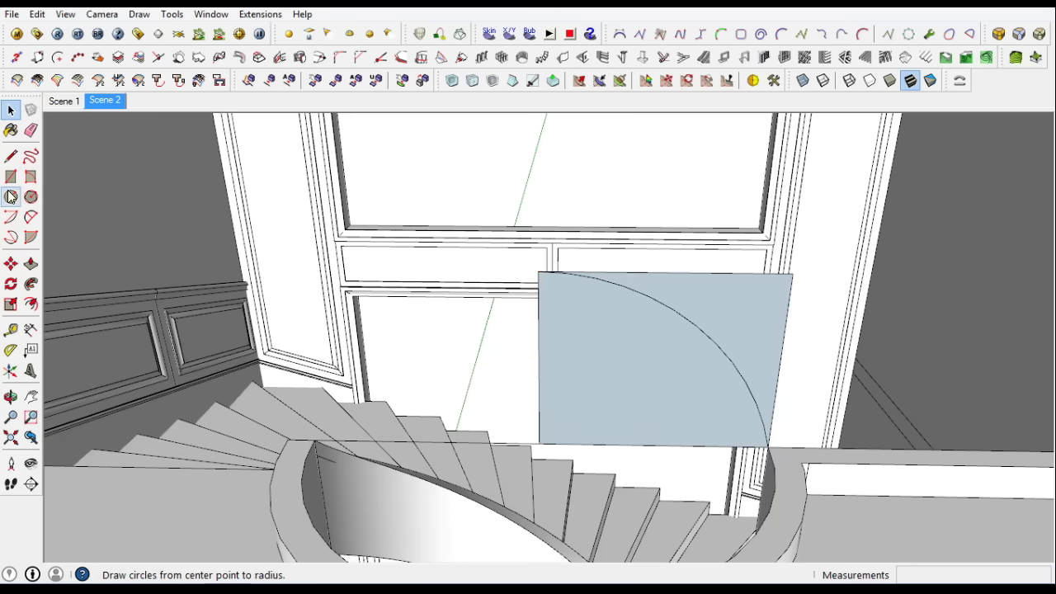
pyautogui.moveTo(541, 440); pyautogui.dragTo(594, 462, button='middle')
pyautogui.click(581, 458)
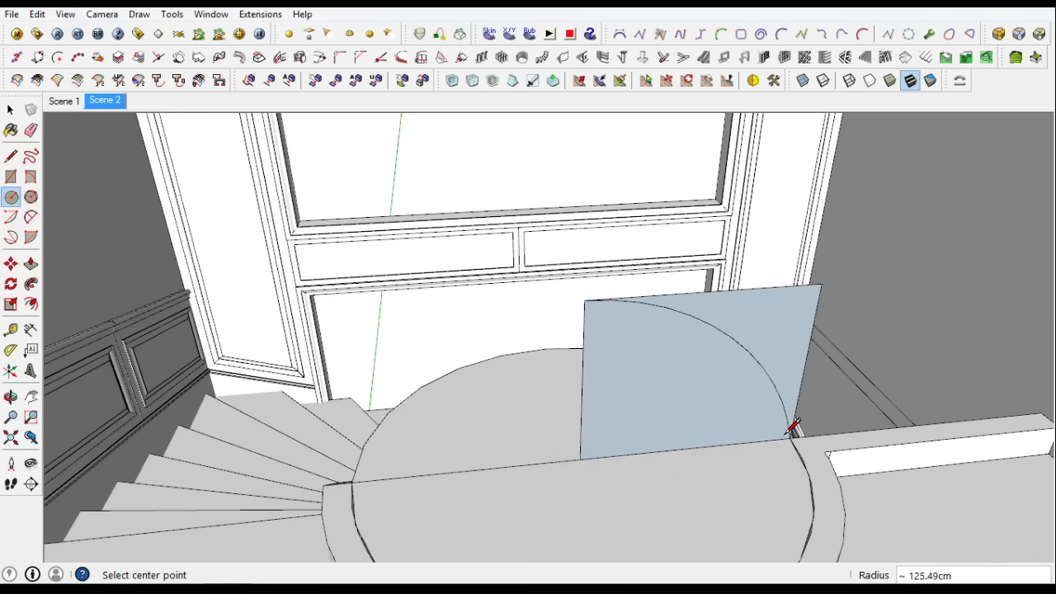
# Erase the rectangle outside the arc and sweep the quarter circle around the path into a dome
pyautogui.click(756, 337)
pyautogui.rightClick(757, 336)
pyautogui.click(990, 69)
pyautogui.click(648, 396)
pyautogui.moveTo(649, 396); pyautogui.dragTo(499, 401, button='middle')
pyautogui.click(499, 401)
pyautogui.click(31, 283)
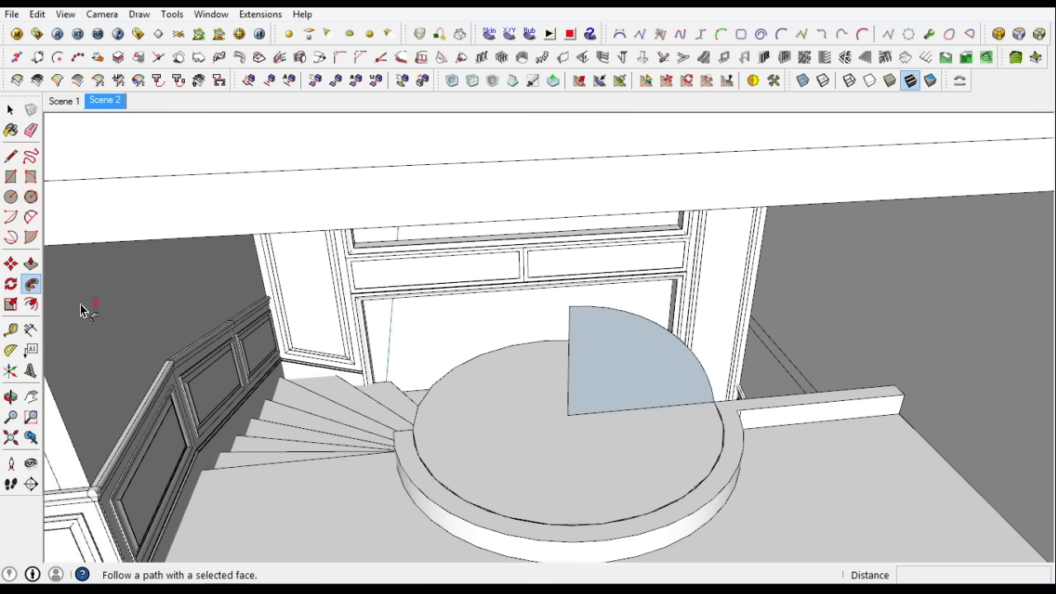
pyautogui.click(635, 363)
# Group the dome and move it up into the ceiling recess
pyautogui.press('space')
pyautogui.click(612, 397)
pyautogui.rightClick(613, 398)
pyautogui.click(652, 129)
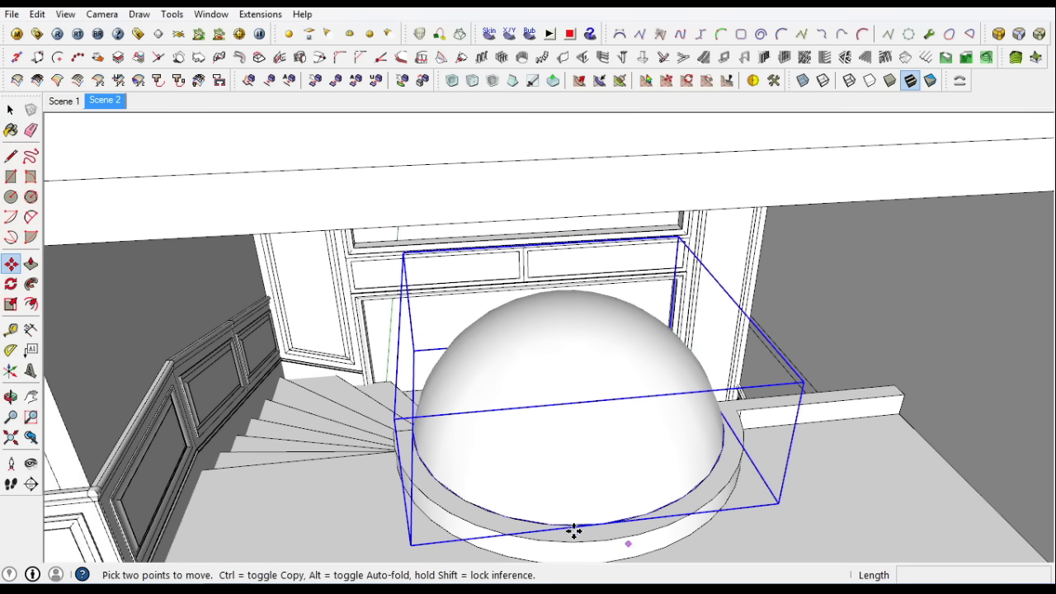
pyautogui.click(549, 522)
pyautogui.moveTo(549, 521); pyautogui.dragTo(537, 412, button='middle')
pyautogui.click(500, 146)
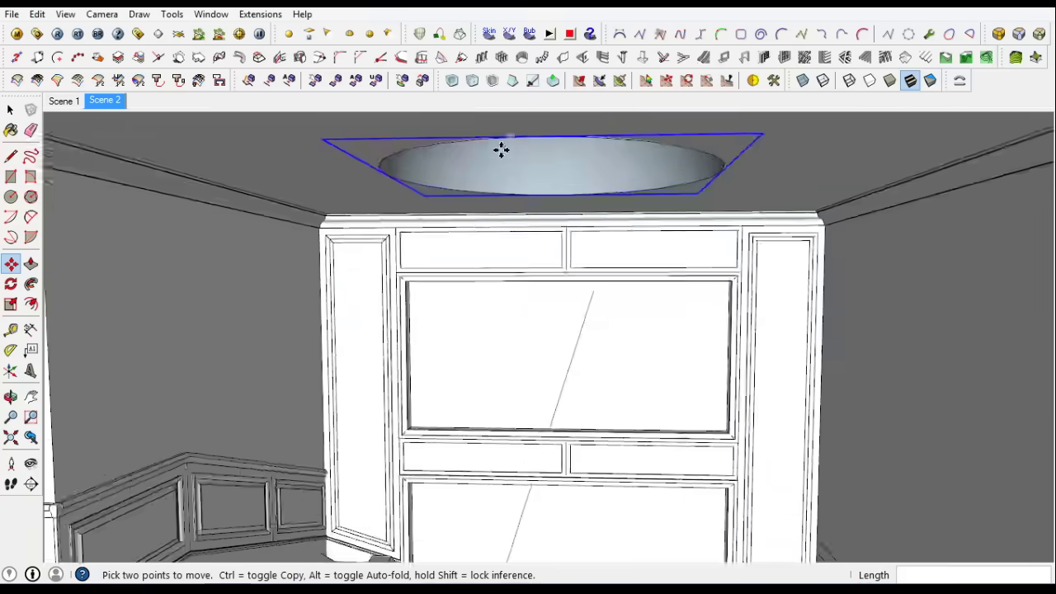
# Finish raising the dome 17 cm into the ceiling recess
pyautogui.write('17')
pyautogui.press('Return')
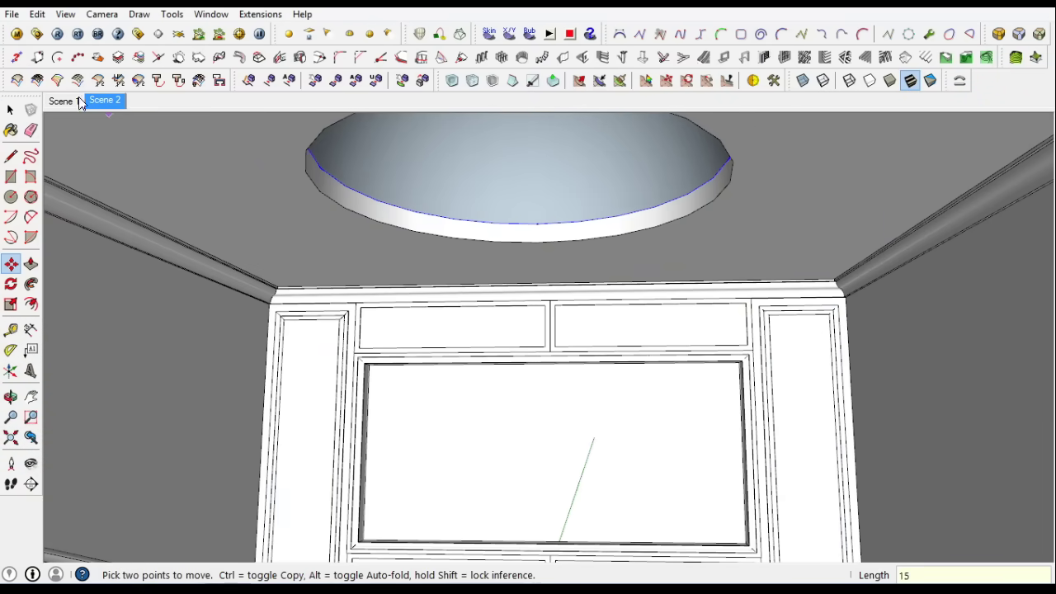
pyautogui.press('space')
pyautogui.scroll(-5, 789, 225)
pyautogui.moveTo(788, 225); pyautogui.dragTo(709, 380, button='middle')
pyautogui.scroll(8, 515, 235)
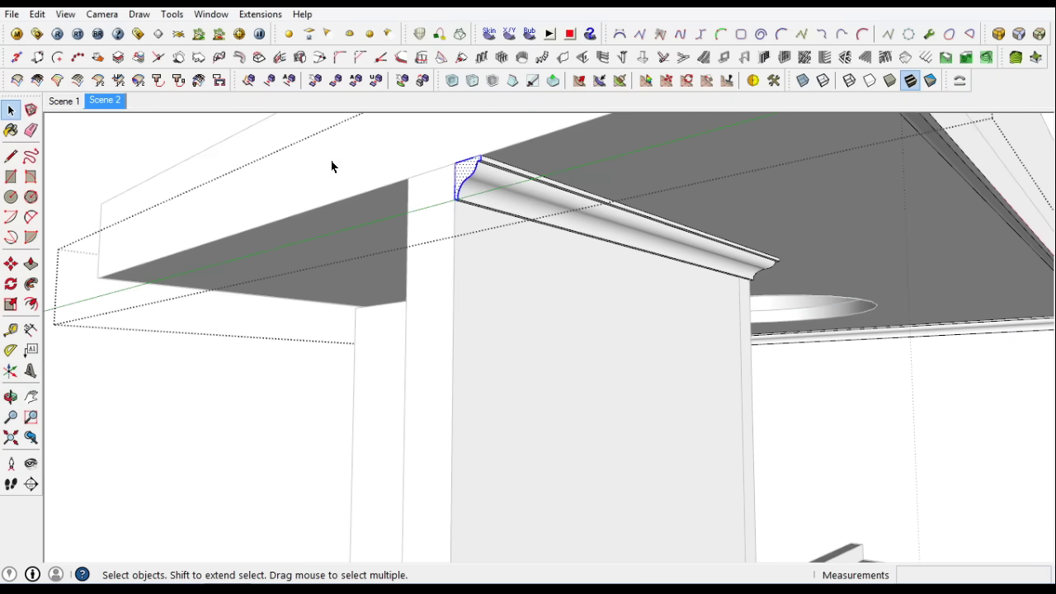
# Copy and paste the moulding profile onto the recess's lower edge
pyautogui.click(37, 14)
pyautogui.click(79, 88)
pyautogui.hotkey('ctrl', 'v')
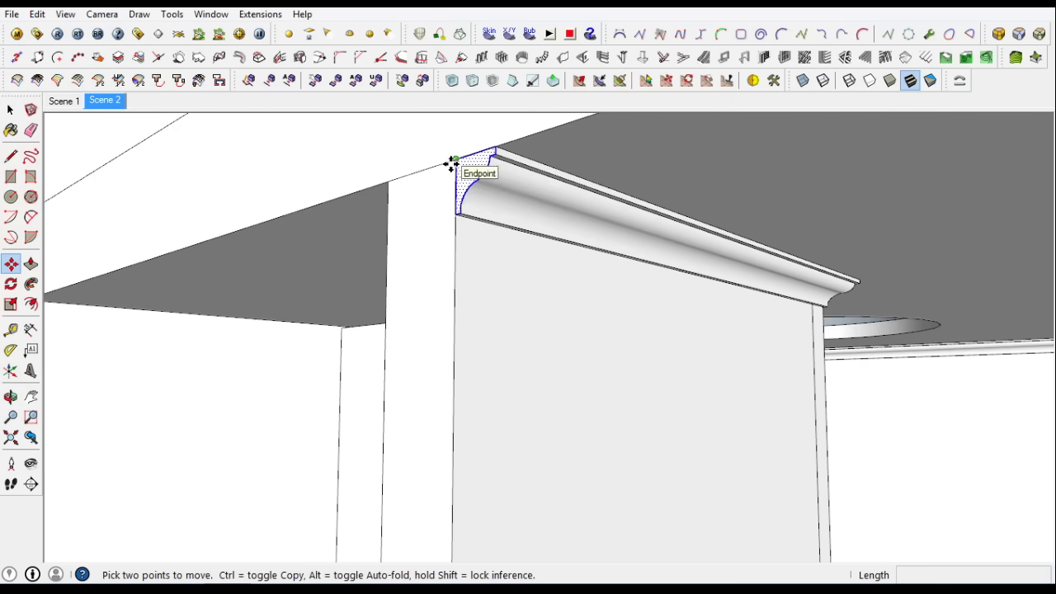
pyautogui.scroll(-5, 452, 163)
pyautogui.moveTo(452, 163); pyautogui.dragTo(507, 248, button='middle')
pyautogui.scroll(5, 507, 248)
pyautogui.scroll(2, 611, 373)
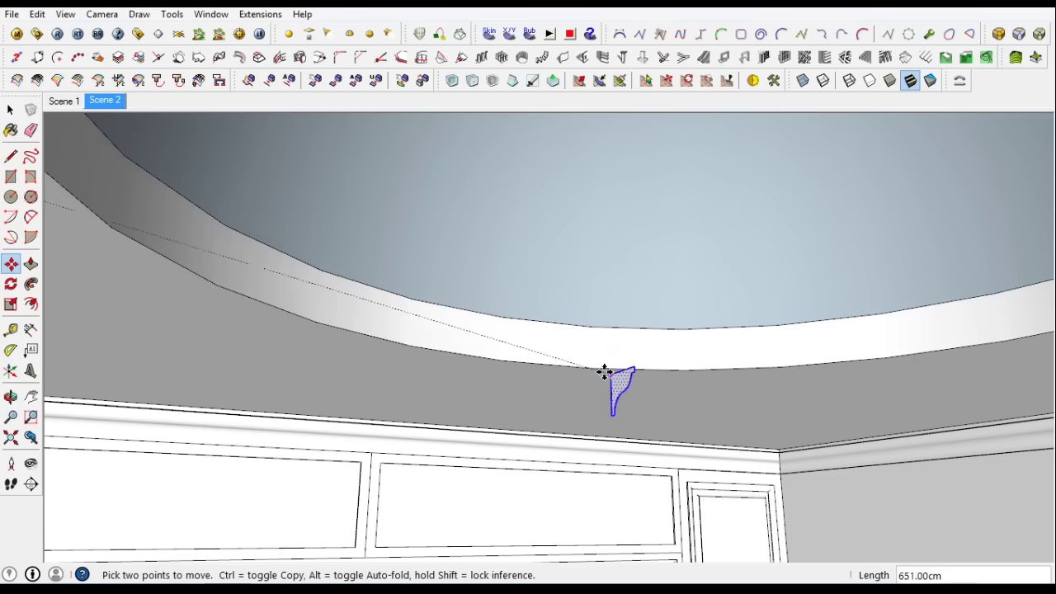
pyautogui.press('space')
pyautogui.click(99, 203)
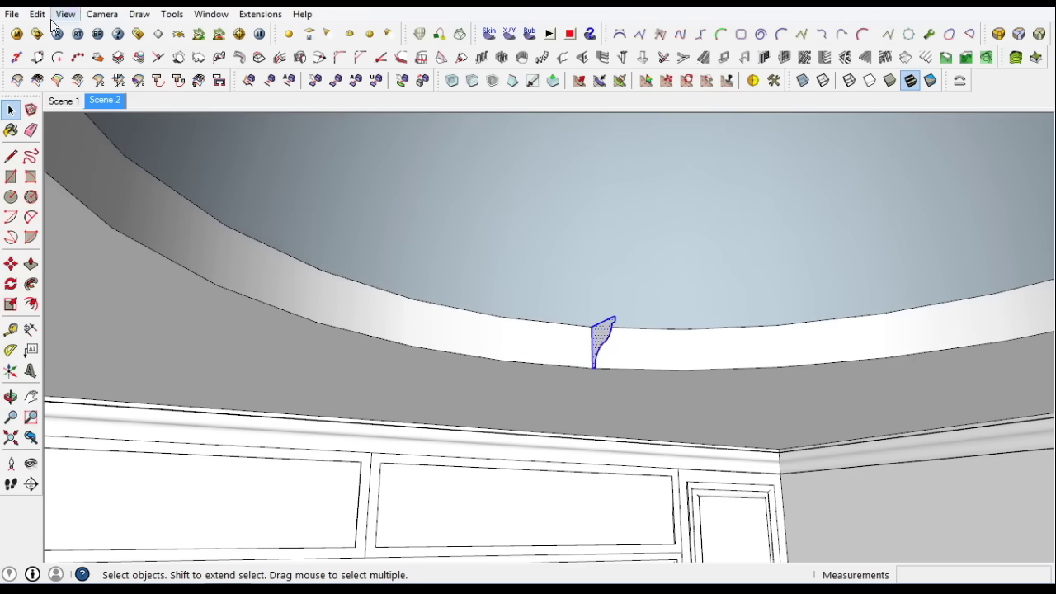
# Sweep the profile around the recess's lower curved edge with Follow Me
pyautogui.click(106, 140)
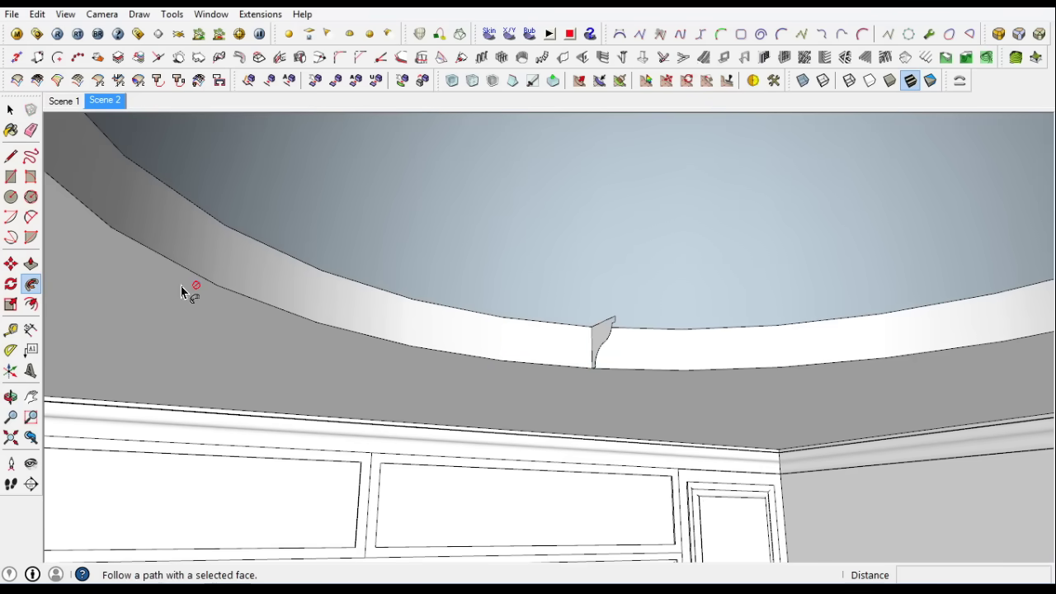
pyautogui.click(31, 285)
pyautogui.click(606, 338)
pyautogui.press('space')
# Soften and smooth the edges of the new moulding ring
pyautogui.scroll(-5, 288, 256)
pyautogui.rightClick(345, 290)
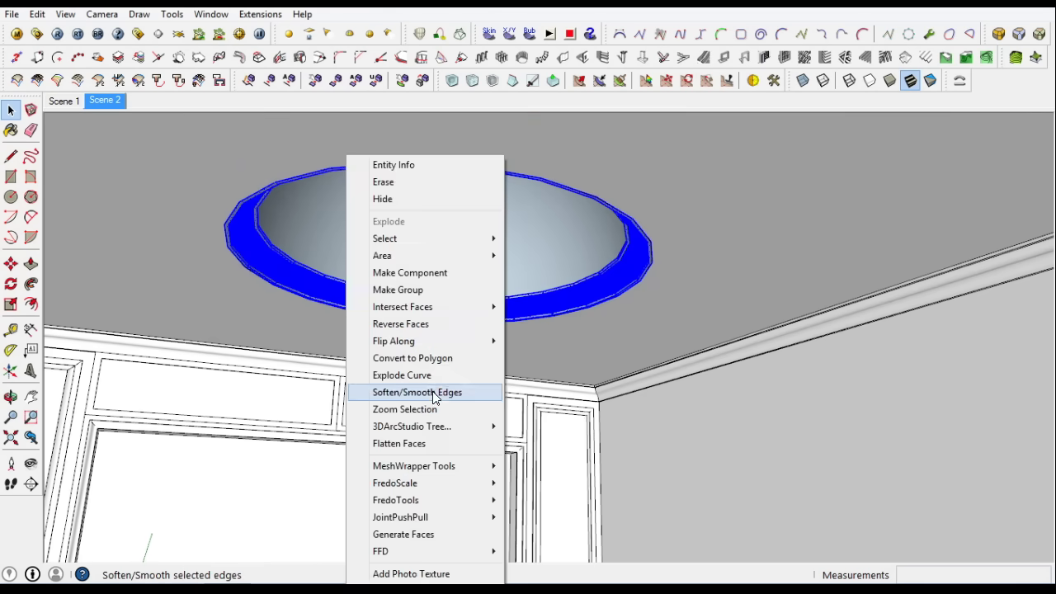
pyautogui.click(435, 398)
pyautogui.rightClick(460, 157)
pyautogui.rightClick(483, 200)
pyautogui.press('Escape')
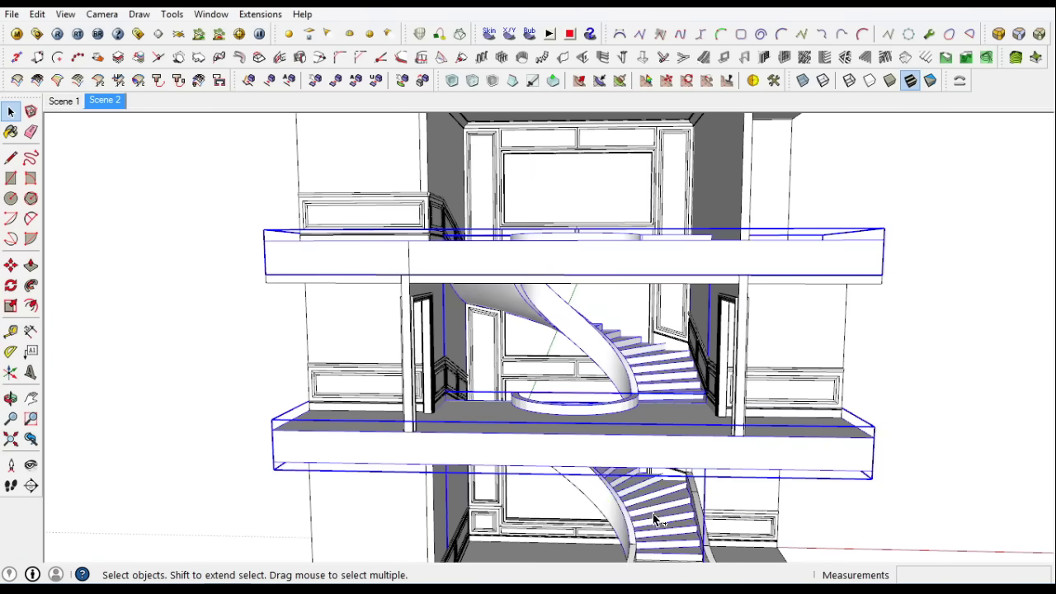
# Explode the slab group and the second group into loose geometry
pyautogui.scroll(-10, 666, 487)
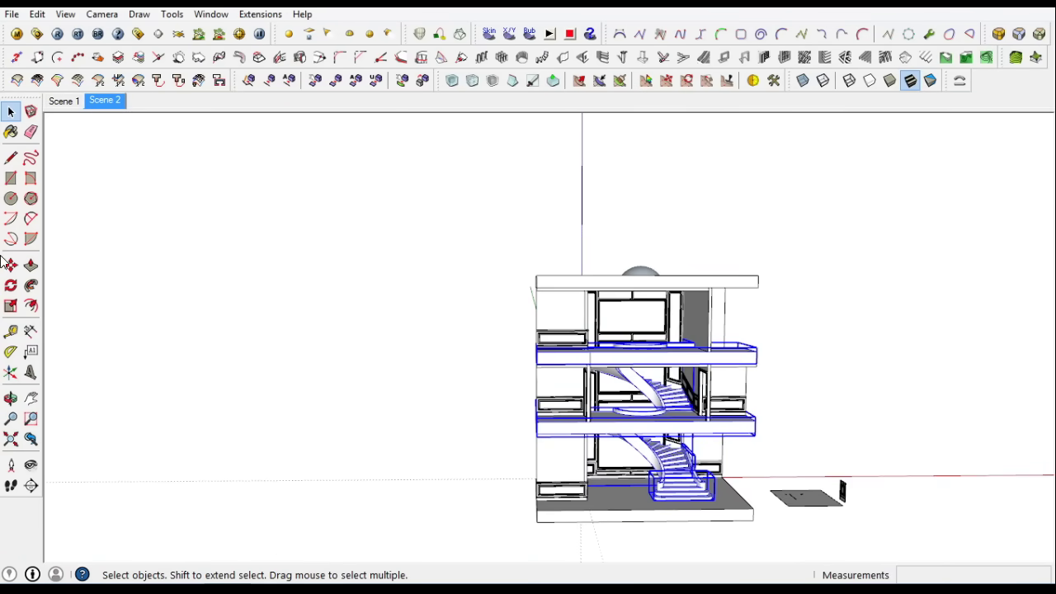
pyautogui.scroll(5, 244, 336)
pyautogui.rightClick(347, 330)
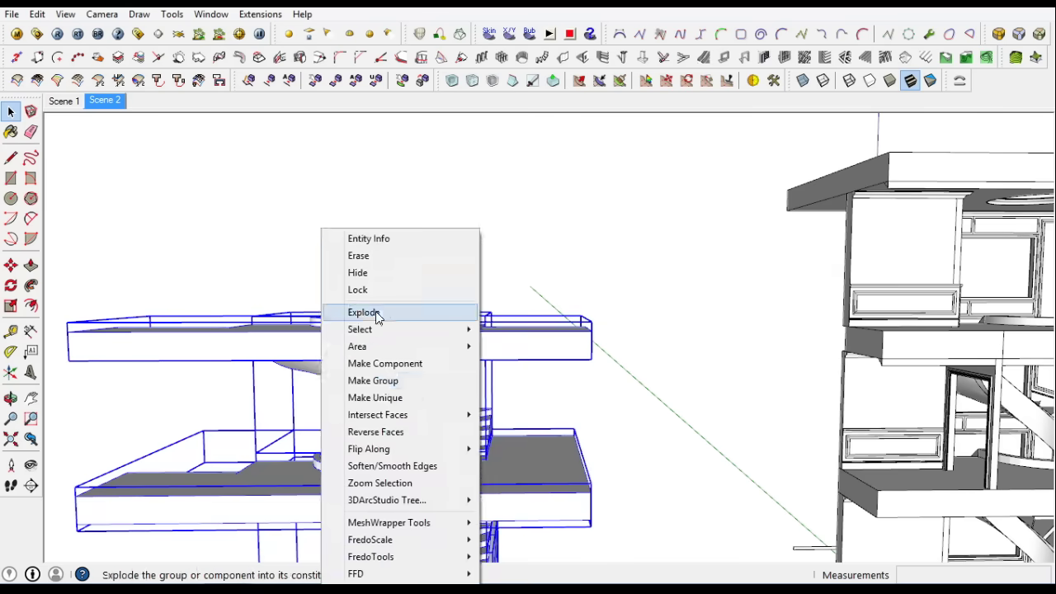
pyautogui.click(375, 310)
pyautogui.rightClick(348, 333)
pyautogui.click(399, 197)
# Box-select all the stair geometry and apply Explode Curve to it
pyautogui.scroll(-5, 357, 339)
pyautogui.moveTo(165, 264); pyautogui.dragTo(474, 394)
pyautogui.rightClick(448, 351)
pyautogui.click(520, 353)
# Select the curved stair wall face and view the whole stair from the side
pyautogui.scroll(5, 369, 355)
pyautogui.scroll(3, 369, 355)
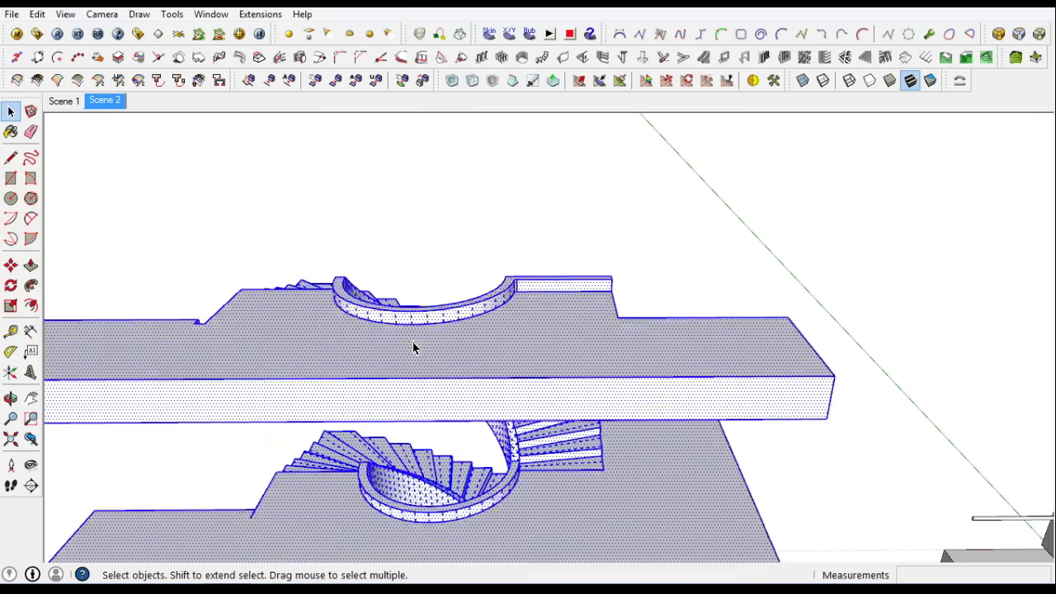
pyautogui.scroll(3, 413, 341)
pyautogui.click(570, 405)
pyautogui.moveTo(570, 405); pyautogui.dragTo(322, 264, button='middle')
pyautogui.scroll(3, 322, 264)
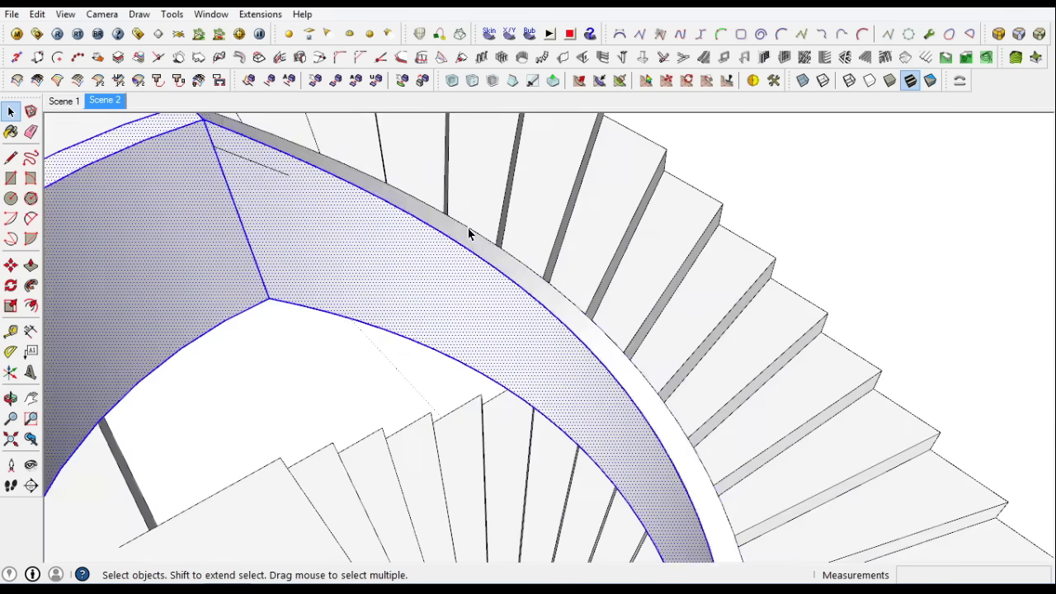
pyautogui.scroll(-5, 471, 231)
pyautogui.moveTo(353, 318)
pyautogui.mouseDown(button='middle')
pyautogui.moveTo(537, 353)
pyautogui.moveTo(823, 326)
pyautogui.moveTo(641, 294)
pyautogui.moveTo(500, 405)
pyautogui.moveTo(344, 335)
pyautogui.moveTo(535, 369)
pyautogui.moveTo(377, 455)
pyautogui.moveTo(578, 354)
pyautogui.moveTo(492, 436)
pyautogui.moveTo(305, 324)
pyautogui.moveTo(420, 346)
pyautogui.mouseUp(button='middle')
pyautogui.scroll(3, 535, 369)
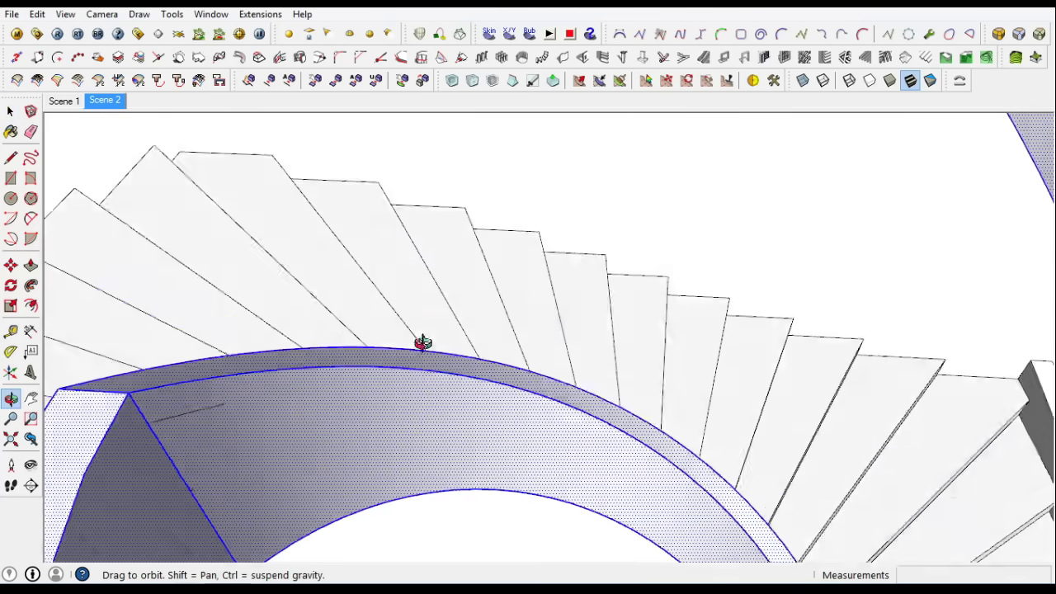
pyautogui.scroll(-5, 738, 337)
pyautogui.moveTo(738, 337)
pyautogui.mouseDown(button='middle')
pyautogui.moveTo(707, 344)
pyautogui.moveTo(943, 314)
pyautogui.moveTo(549, 304)
pyautogui.mouseUp(button='middle')
pyautogui.scroll(4, 549, 304)
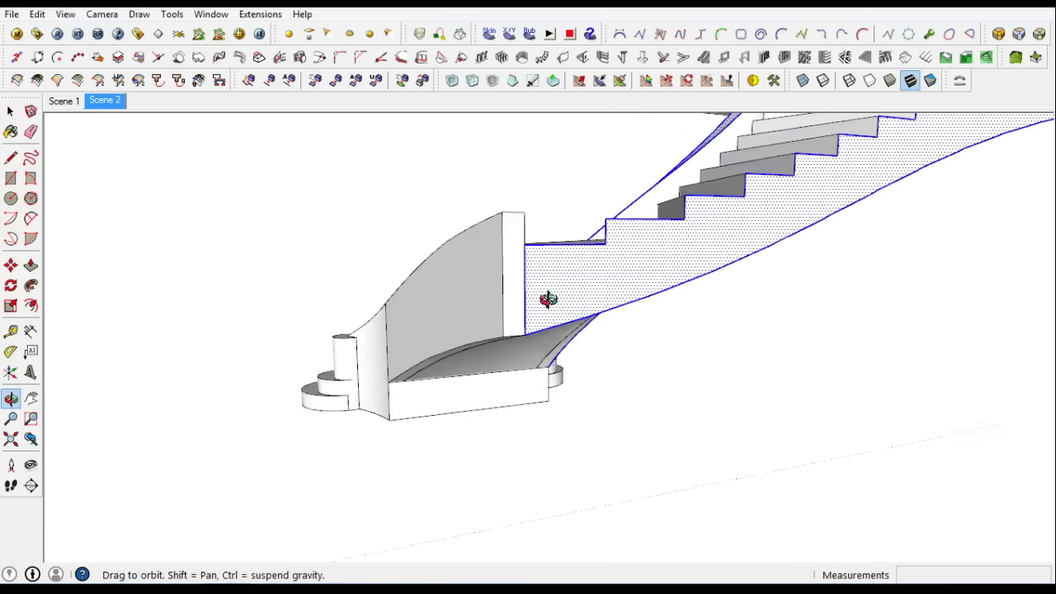
pyautogui.scroll(2, 502, 335)
# Add the curved stringer face to the selection and inspect the lower stair
pyautogui.keyDown('shift'); pyautogui.click(431, 311); pyautogui.keyUp('shift')
pyautogui.moveTo(431, 311)
pyautogui.mouseDown(button='middle')
pyautogui.moveTo(514, 385)
pyautogui.moveTo(863, 359)
pyautogui.mouseUp(button='middle')
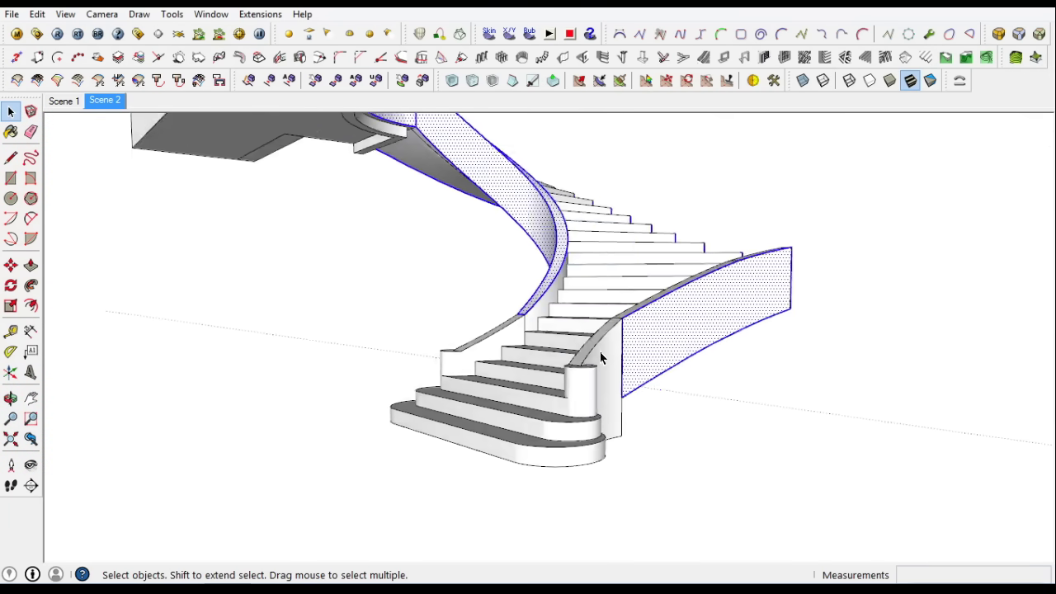
pyautogui.scroll(3, 668, 350)
pyautogui.scroll(5, 705, 205)
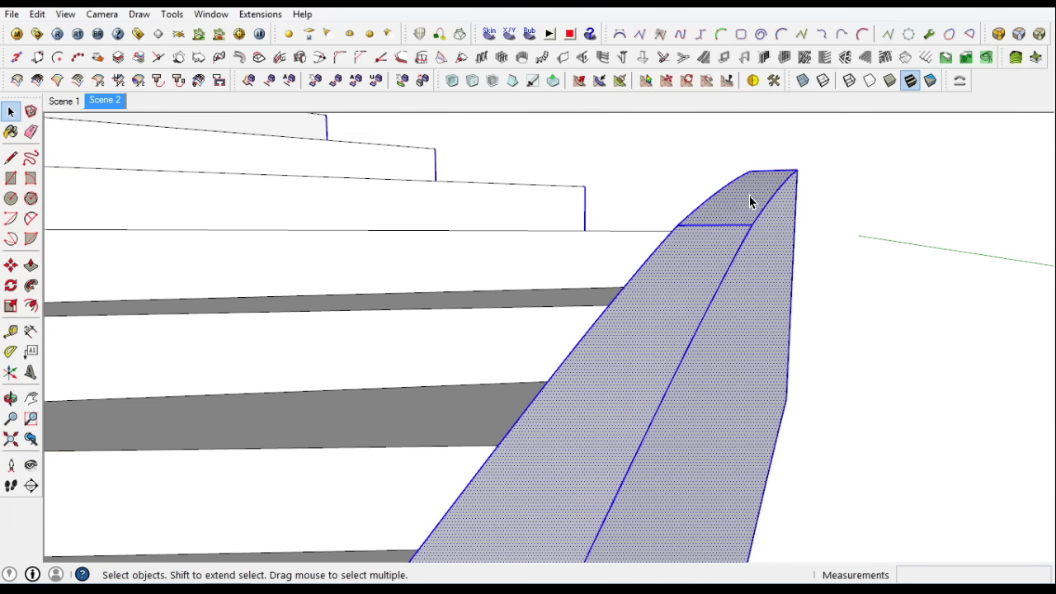
pyautogui.scroll(-5, 744, 199)
pyautogui.scroll(3, 691, 470)
pyautogui.moveTo(691, 470)
pyautogui.mouseDown(button='middle')
pyautogui.moveTo(482, 400)
pyautogui.moveTo(608, 427)
pyautogui.mouseUp(button='middle')
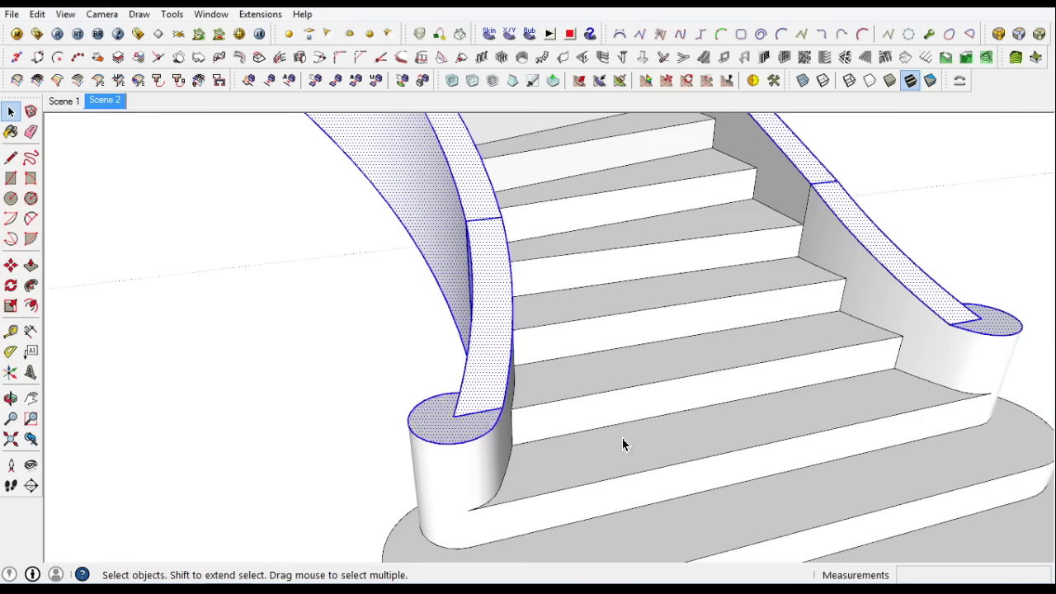
pyautogui.scroll(-5, 608, 426)
pyautogui.scroll(2, 698, 497)
# Delete the slabs through the Edit menu, keeping only the stair stringers and opening walls
pyautogui.rightClick(646, 155)
pyautogui.click(37, 14)
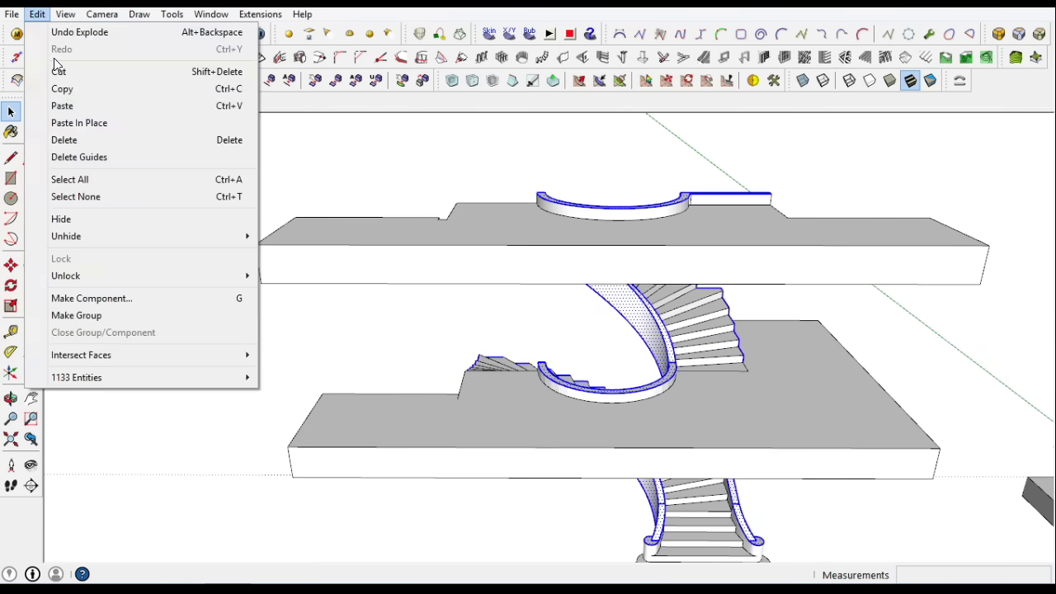
pyautogui.click(66, 179)
pyautogui.press('Delete')
pyautogui.click(37, 14)
pyautogui.click(94, 134)
pyautogui.moveTo(646, 344); pyautogui.dragTo(642, 320, button='middle')
pyautogui.scroll(5, 642, 320)
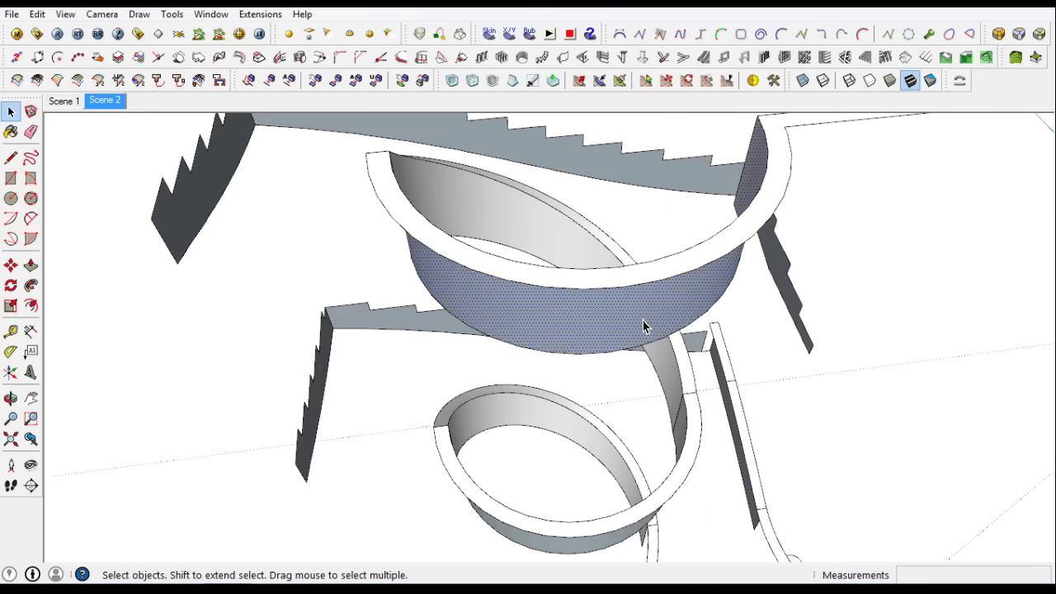
pyautogui.scroll(-5, 642, 321)
pyautogui.scroll(3, 525, 323)
pyautogui.moveTo(585, 292)
pyautogui.mouseDown(button='middle')
pyautogui.moveTo(526, 324)
pyautogui.moveTo(569, 249)
pyautogui.mouseUp(button='middle')
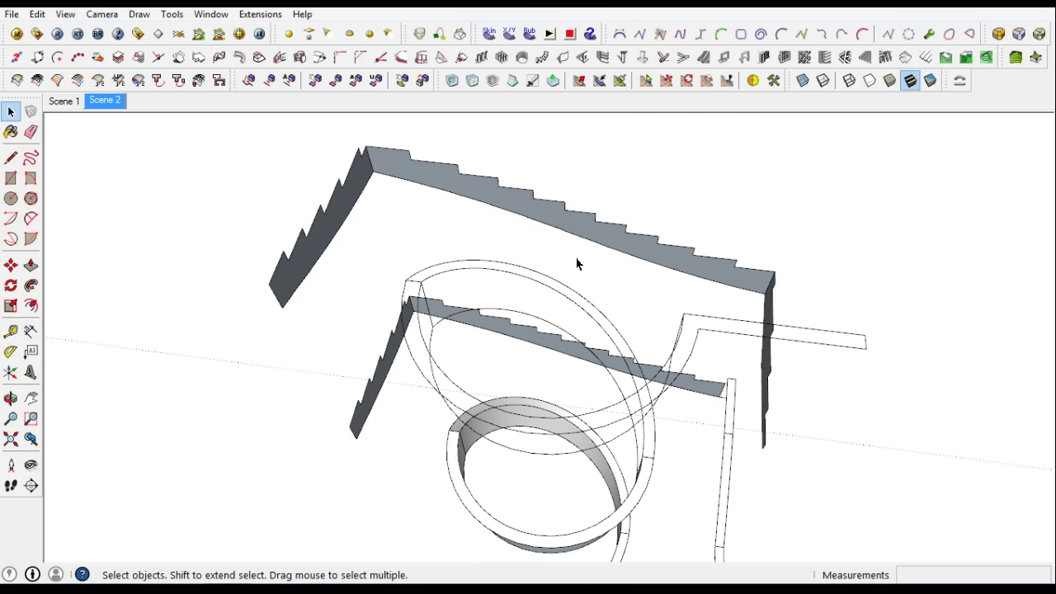
pyautogui.moveTo(569, 521)
pyautogui.mouseDown(button='middle')
pyautogui.moveTo(462, 427)
pyautogui.moveTo(585, 427)
pyautogui.moveTo(625, 337)
pyautogui.mouseUp(button='middle')
pyautogui.scroll(5, 667, 519)
pyautogui.scroll(3, 667, 520)
pyautogui.moveTo(688, 523); pyautogui.dragTo(757, 458, button='middle')
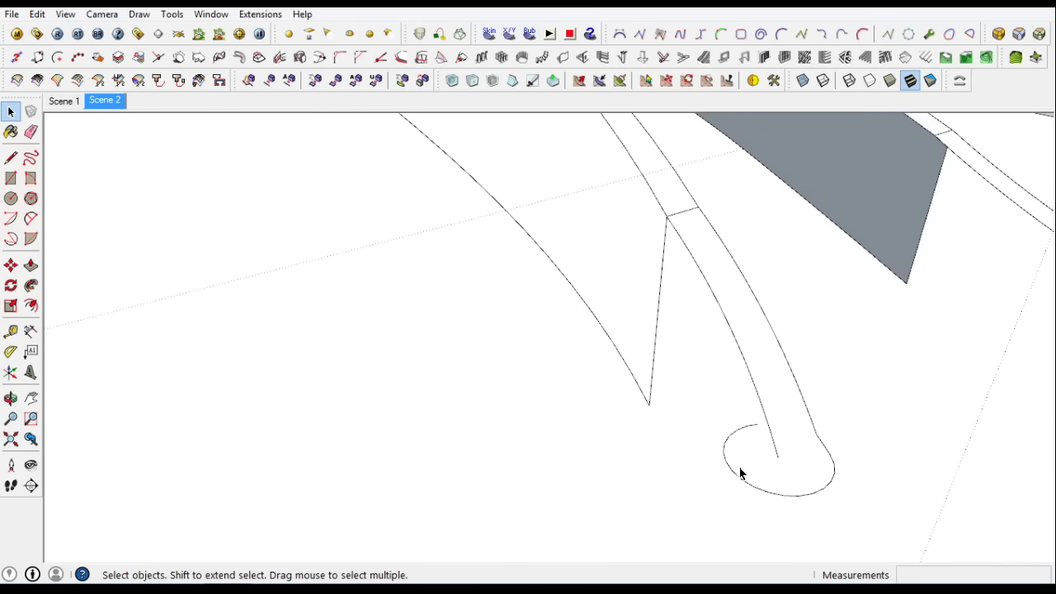
pyautogui.scroll(-5, 740, 472)
pyautogui.scroll(5, 608, 471)
pyautogui.scroll(3, 619, 466)
pyautogui.scroll(2, 612, 446)
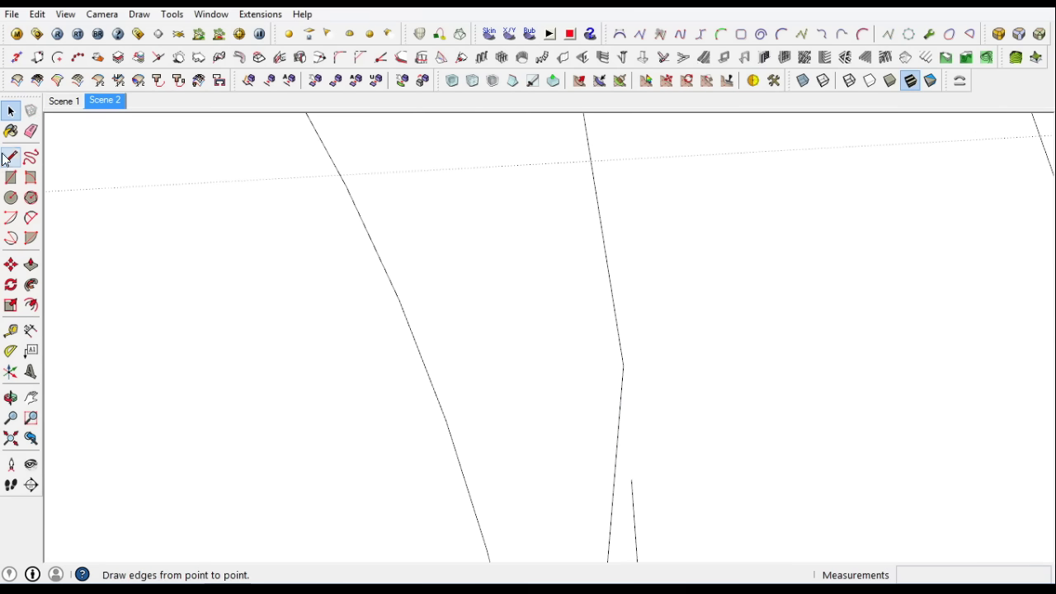
pyautogui.scroll(-3, 628, 390)
pyautogui.scroll(-3, 884, 448)
pyautogui.scroll(3, 887, 462)
pyautogui.moveTo(889, 471); pyautogui.dragTo(678, 403, button='middle')
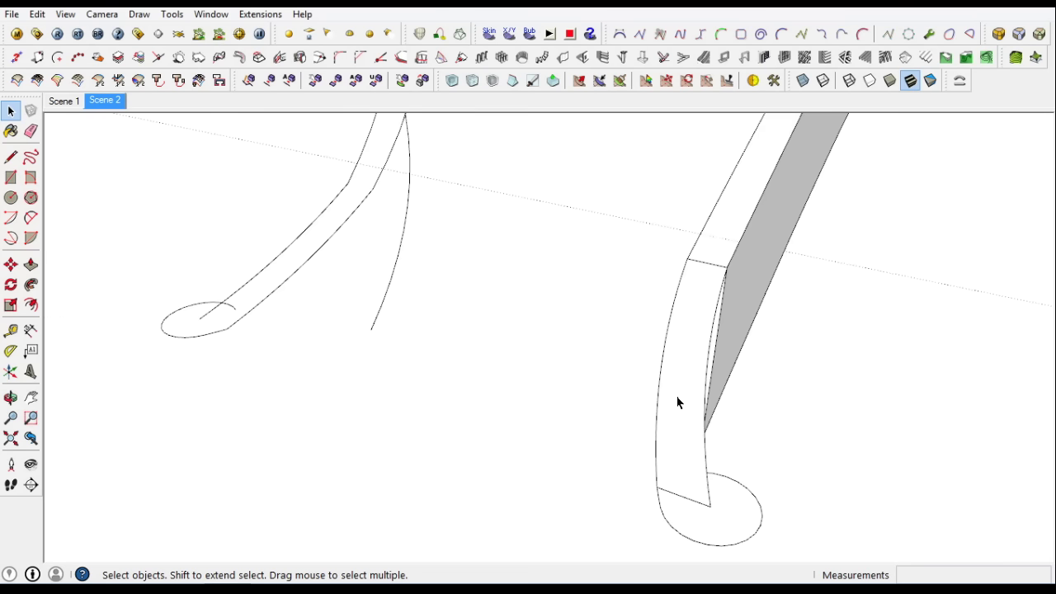
pyautogui.moveTo(680, 347)
pyautogui.mouseDown(button='middle')
pyautogui.moveTo(700, 500)
pyautogui.moveTo(657, 379)
pyautogui.mouseUp(button='middle')
pyautogui.scroll(2, 745, 466)
pyautogui.scroll(-3, 725, 491)
pyautogui.scroll(3, 653, 319)
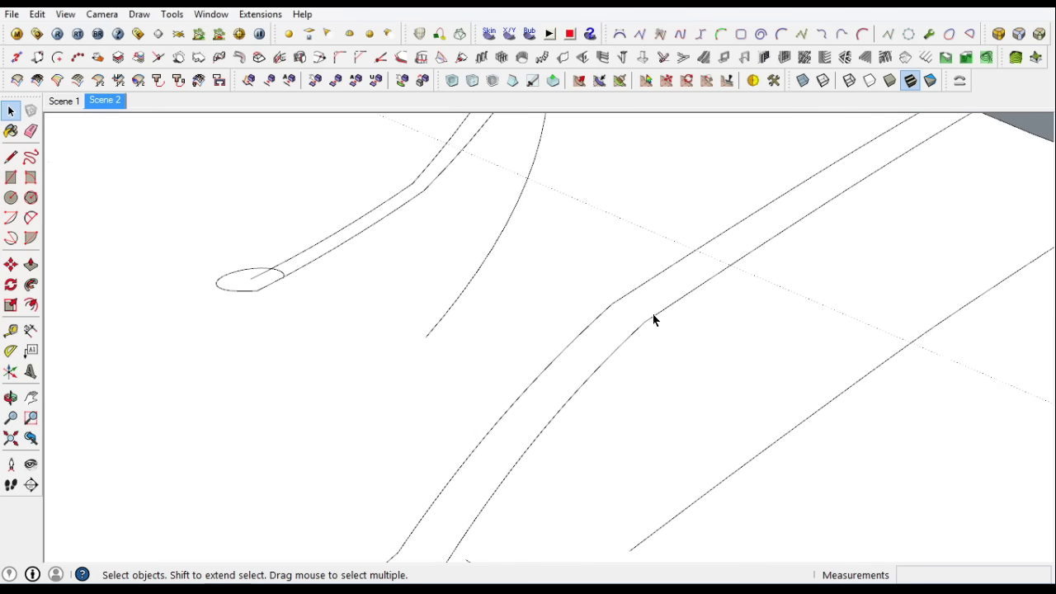
pyautogui.scroll(2, 658, 318)
pyautogui.scroll(2, 524, 331)
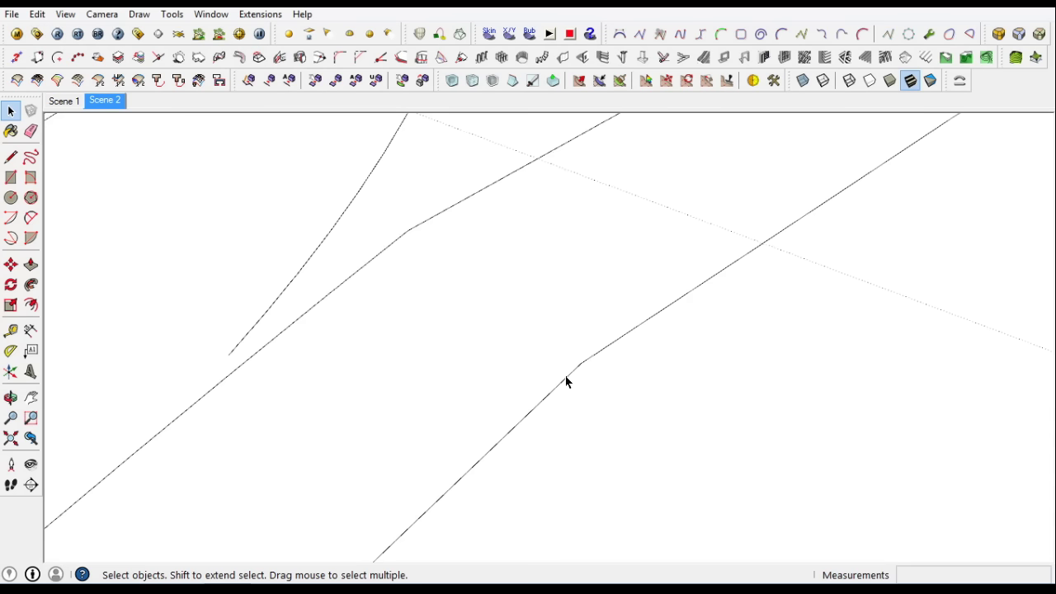
pyautogui.scroll(-2, 566, 381)
pyautogui.scroll(-2, 585, 358)
pyautogui.moveTo(632, 338)
pyautogui.mouseDown(button='middle')
pyautogui.moveTo(745, 219)
pyautogui.moveTo(814, 256)
pyautogui.mouseUp(button='middle')
pyautogui.scroll(1, 815, 257)
pyautogui.scroll(3, 669, 306)
pyautogui.moveTo(669, 306)
pyautogui.mouseDown(button='middle')
pyautogui.moveTo(787, 339)
pyautogui.moveTo(566, 324)
pyautogui.moveTo(587, 325)
pyautogui.moveTo(542, 361)
pyautogui.moveTo(594, 436)
pyautogui.moveTo(828, 403)
pyautogui.mouseUp(button='middle')
pyautogui.moveTo(970, 349)
pyautogui.mouseDown(button='middle')
pyautogui.moveTo(757, 426)
pyautogui.moveTo(766, 358)
pyautogui.moveTo(754, 415)
pyautogui.moveTo(703, 336)
pyautogui.mouseUp(button='middle')
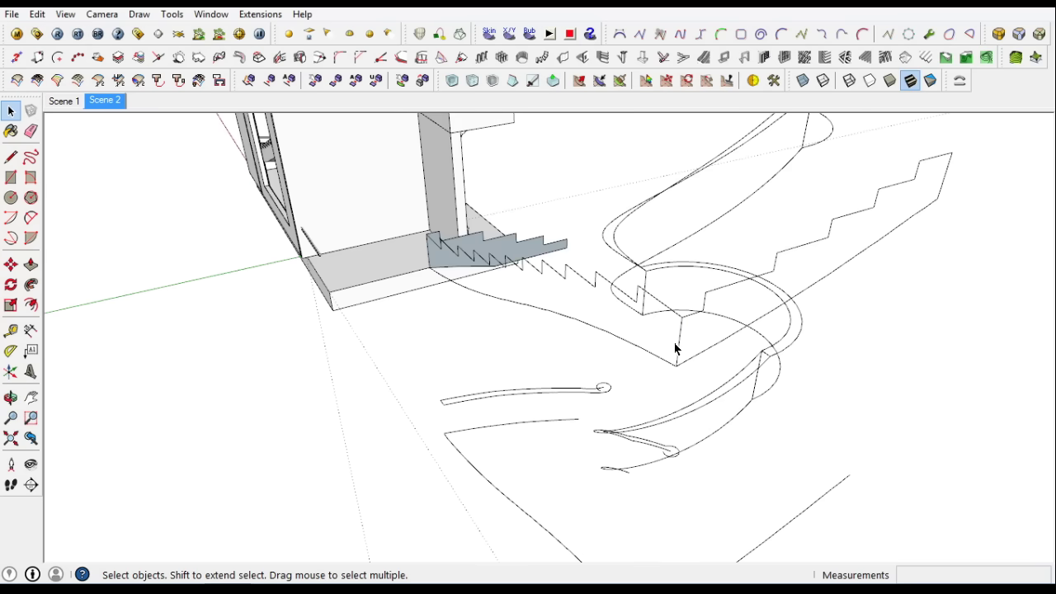
pyautogui.moveTo(946, 185)
pyautogui.mouseDown(button='middle')
pyautogui.moveTo(927, 325)
pyautogui.moveTo(616, 253)
pyautogui.moveTo(600, 226)
pyautogui.mouseUp(button='middle')
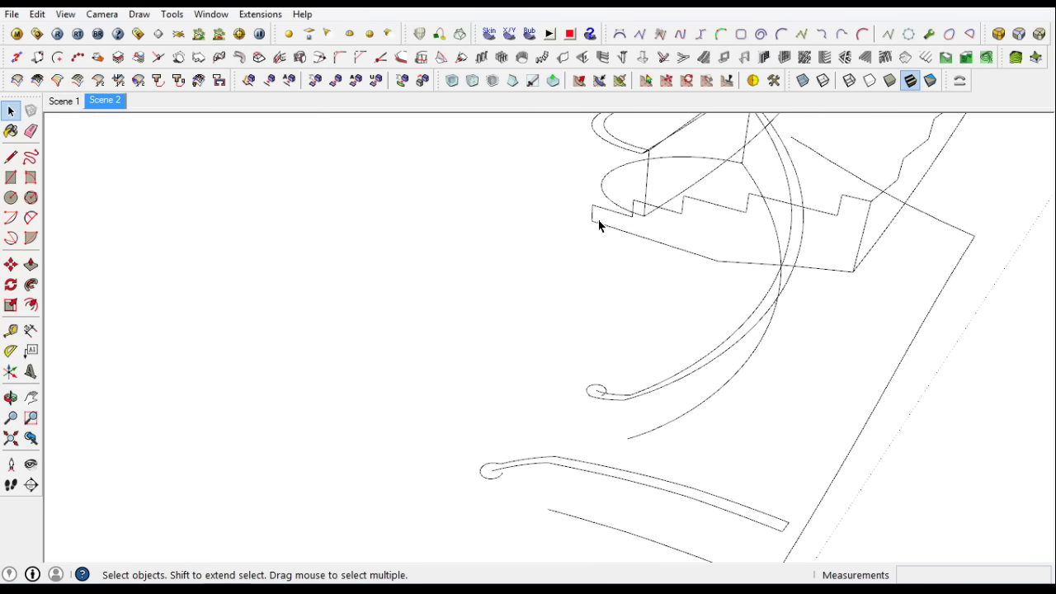
pyautogui.moveTo(867, 205)
pyautogui.mouseDown(button='middle')
pyautogui.moveTo(641, 278)
pyautogui.moveTo(467, 400)
pyautogui.moveTo(613, 438)
pyautogui.moveTo(175, 245)
pyautogui.moveTo(236, 225)
pyautogui.mouseUp(button='middle')
pyautogui.scroll(3, 175, 245)
pyautogui.moveTo(356, 241)
pyautogui.mouseDown(button='middle')
pyautogui.moveTo(408, 393)
pyautogui.moveTo(53, 202)
pyautogui.mouseUp(button='middle')
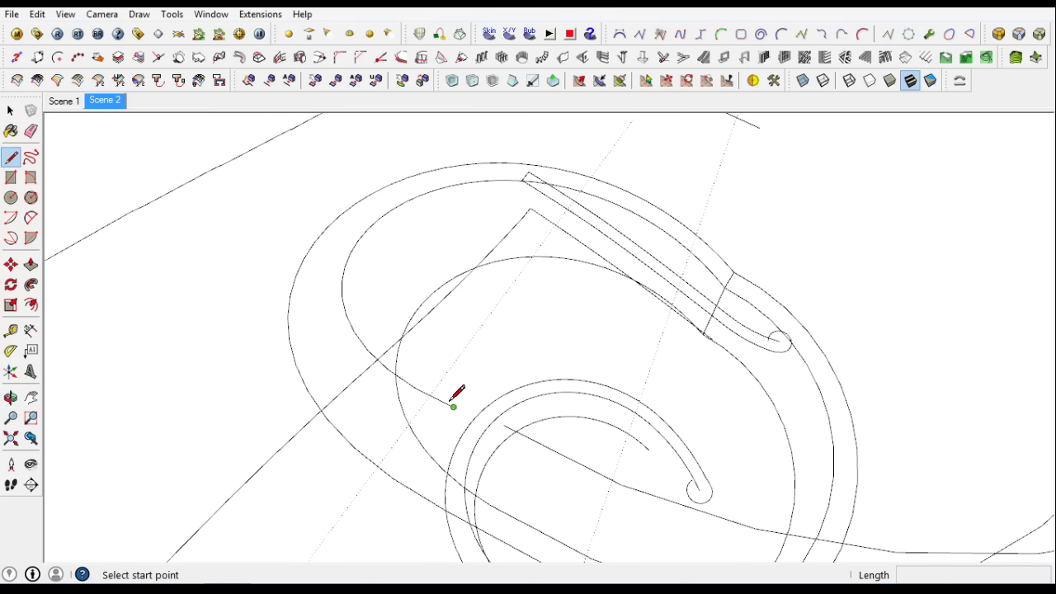
# Cancel the line preview, return to the Select tool and view the stringer rails
pyautogui.press('space')
pyautogui.scroll(-5, 448, 306)
pyautogui.scroll(4, 382, 302)
pyautogui.scroll(2, 389, 312)
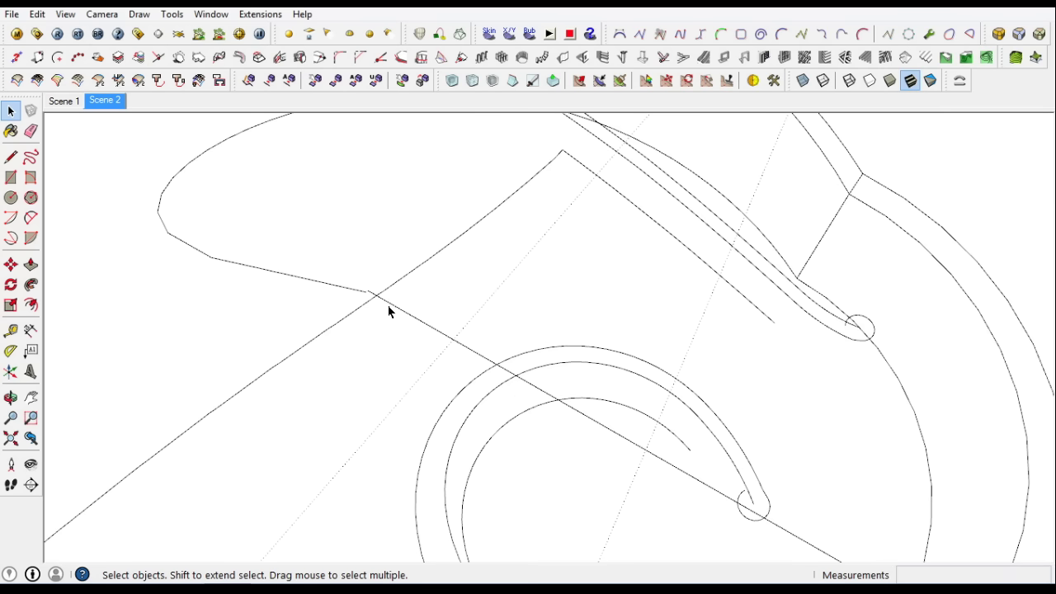
pyautogui.scroll(-3, 363, 277)
pyautogui.press('space')
pyautogui.scroll(5, 629, 259)
pyautogui.scroll(1, 583, 240)
pyautogui.moveTo(528, 410)
pyautogui.mouseDown(button='middle')
pyautogui.moveTo(572, 306)
pyautogui.moveTo(627, 456)
pyautogui.moveTo(517, 356)
pyautogui.mouseUp(button='middle')
# Draw a 99 cm straight line from the upper end of the inner handrail curve
pyautogui.press('l')
pyautogui.moveTo(31, 118)
pyautogui.mouseDown(button='middle')
pyautogui.moveTo(509, 420)
pyautogui.moveTo(465, 283)
pyautogui.mouseUp(button='middle')
pyautogui.scroll(-3, 493, 401)
pyautogui.scroll(3, 495, 405)
pyautogui.scroll(-3, 525, 453)
pyautogui.scroll(3, 212, 333)
pyautogui.moveTo(212, 332)
pyautogui.mouseDown(button='middle')
pyautogui.moveTo(342, 346)
pyautogui.moveTo(288, 412)
pyautogui.mouseUp(button='middle')
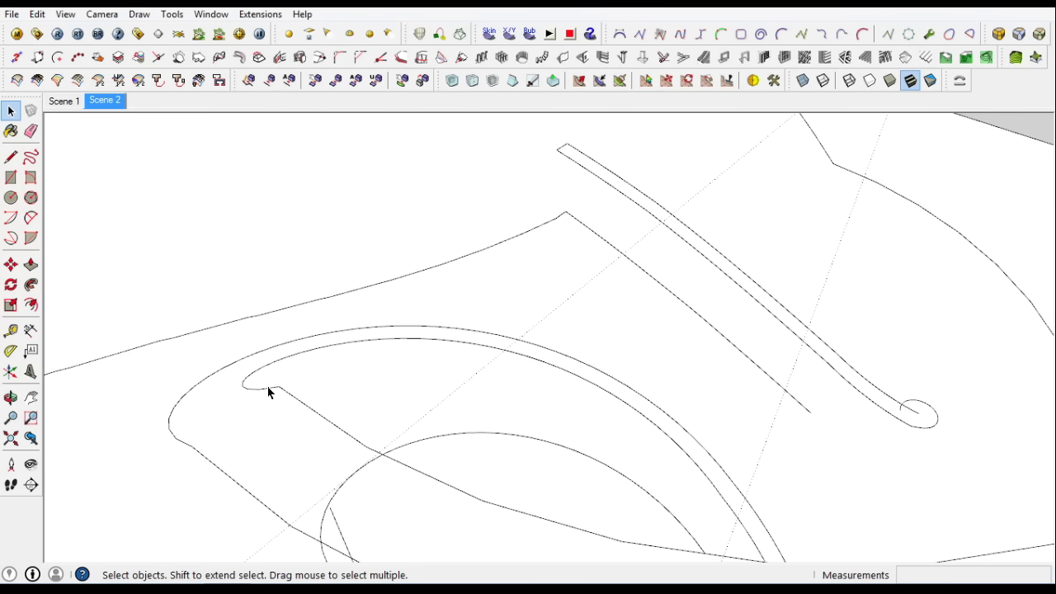
pyautogui.scroll(3, 222, 396)
pyautogui.click(316, 450)
pyautogui.scroll(-3, 353, 330)
pyautogui.scroll(1, 353, 330)
pyautogui.scroll(2, 371, 361)
pyautogui.scroll(2, 361, 361)
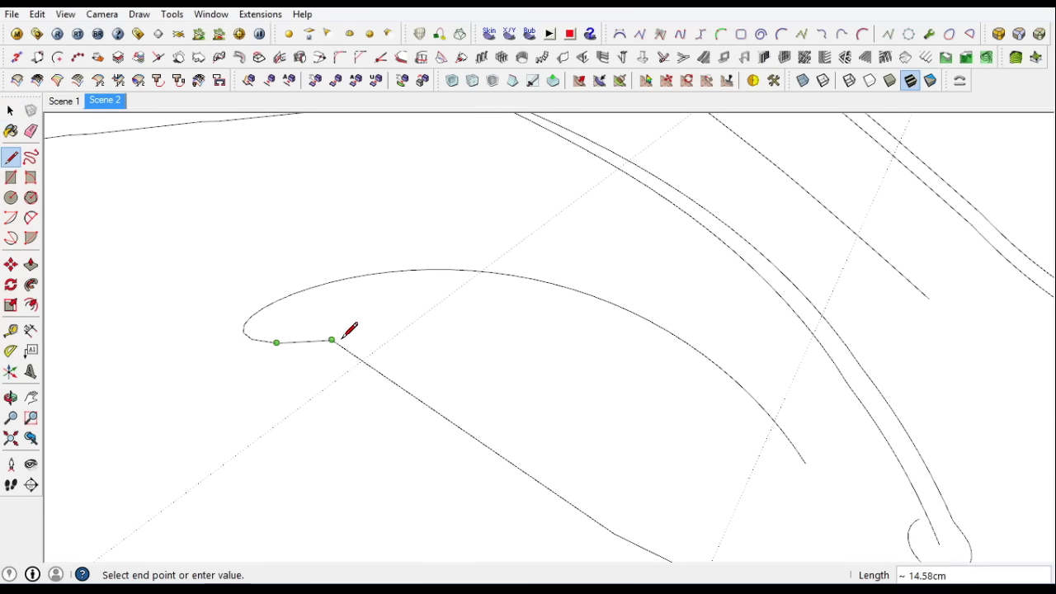
pyautogui.click(8, 110)
# Select the vertical edge and inspect the shelf model and curves
pyautogui.moveTo(396, 347)
pyautogui.mouseDown(button='middle')
pyautogui.moveTo(448, 437)
pyautogui.moveTo(422, 358)
pyautogui.moveTo(455, 500)
pyautogui.moveTo(509, 173)
pyautogui.mouseUp(button='middle')
pyautogui.scroll(3, 509, 174)
pyautogui.click(568, 225)
pyautogui.moveTo(556, 276)
pyautogui.mouseDown(button='middle')
pyautogui.moveTo(603, 236)
pyautogui.moveTo(811, 236)
pyautogui.moveTo(660, 435)
pyautogui.mouseUp(button='middle')
pyautogui.scroll(2, 660, 435)
pyautogui.click(12, 159)
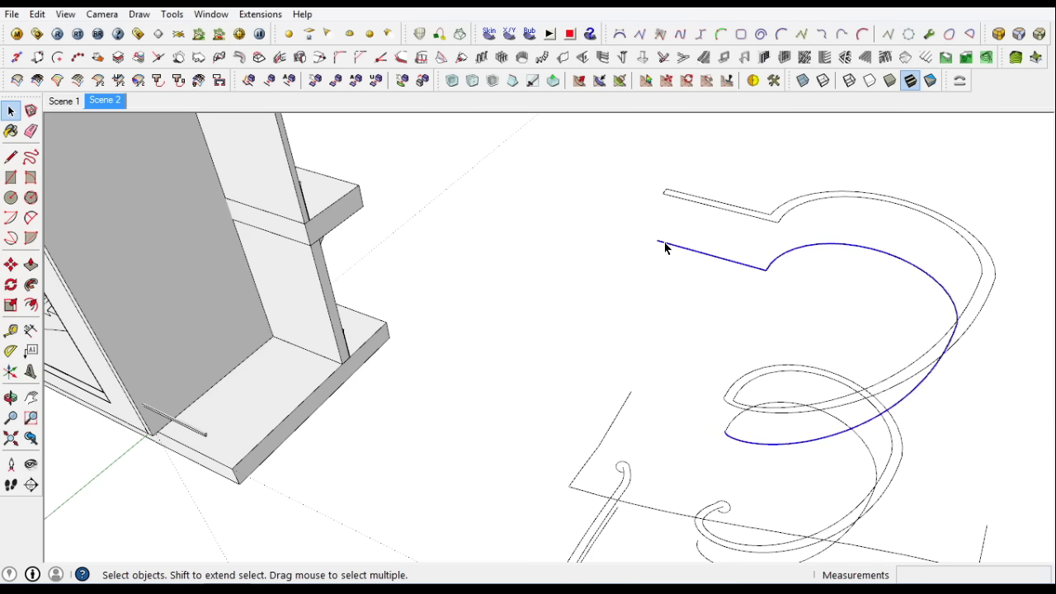
pyautogui.scroll(3, 726, 438)
pyautogui.scroll(5, 706, 416)
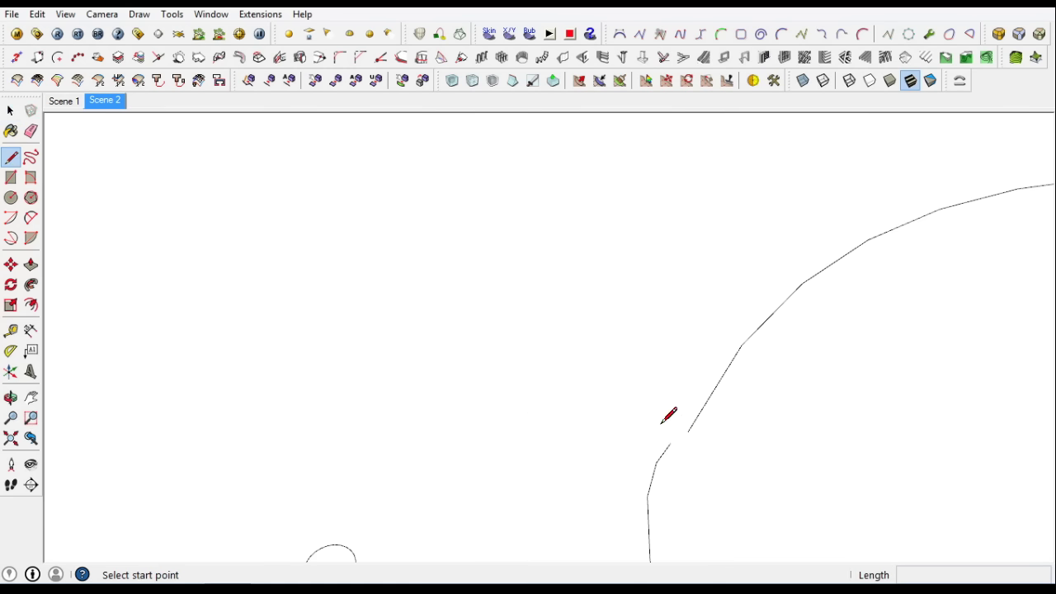
pyautogui.press('space')
# Review the stair curves from two angles, then switch to the Scene 2 overview
pyautogui.scroll(-3, 552, 438)
pyautogui.scroll(-3, 608, 421)
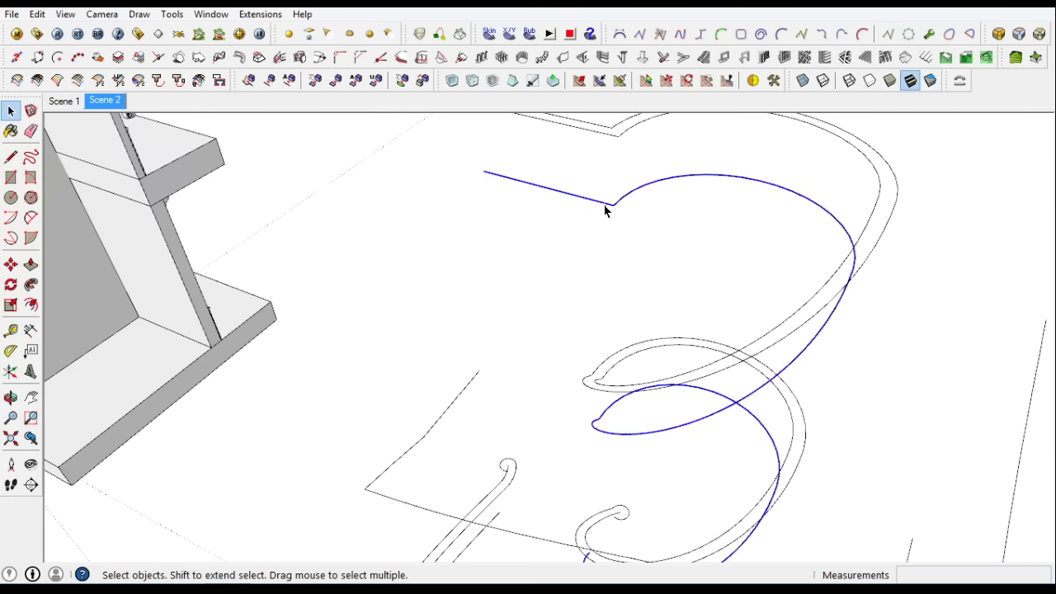
pyautogui.scroll(-1, 604, 210)
pyautogui.moveTo(608, 155); pyautogui.dragTo(504, 410, button='middle')
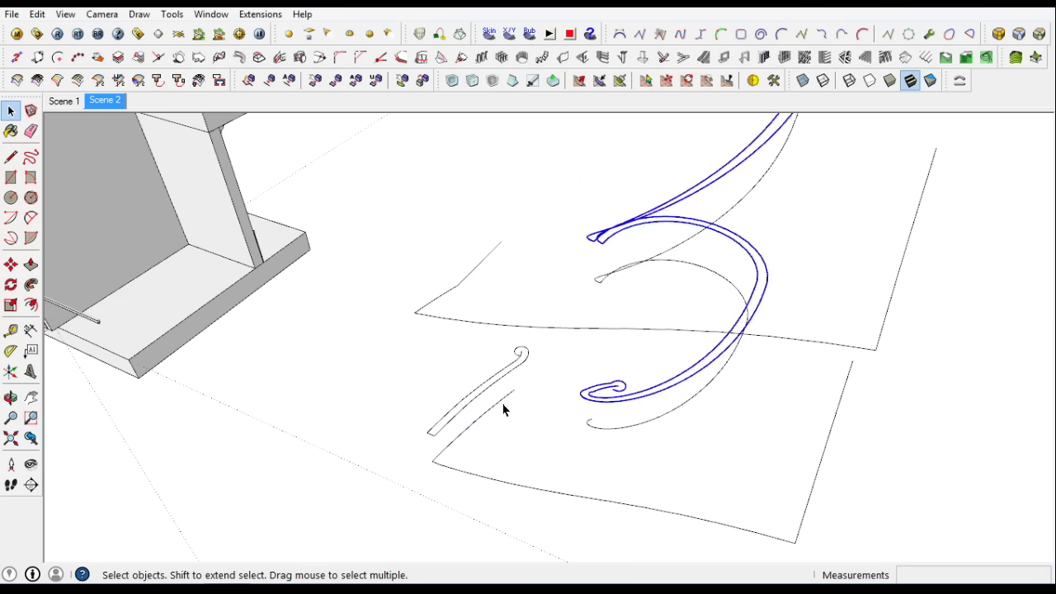
pyautogui.moveTo(816, 350); pyautogui.dragTo(566, 410, button='middle')
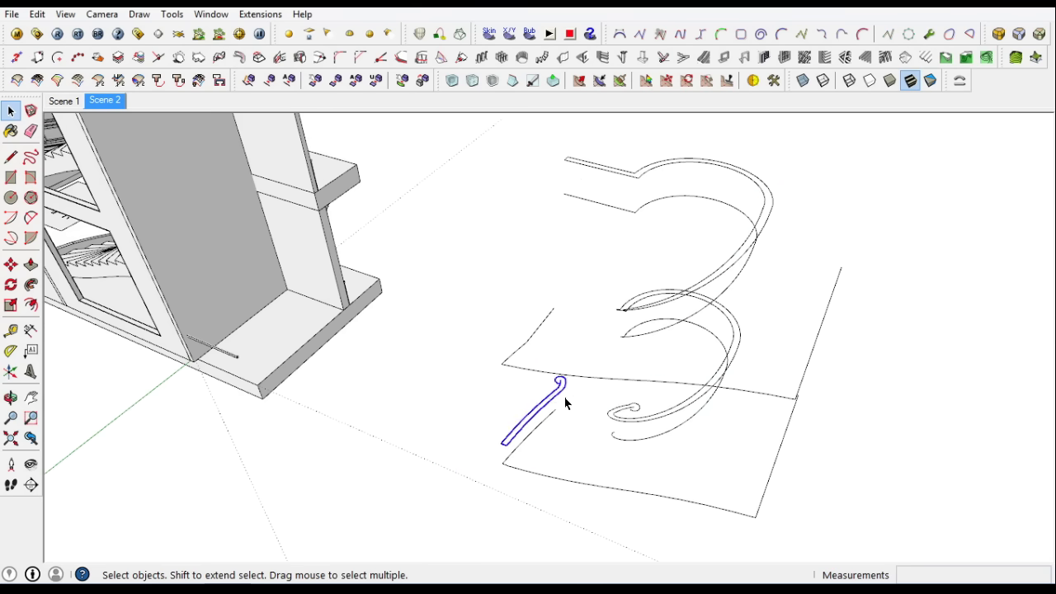
pyautogui.click(94, 100)
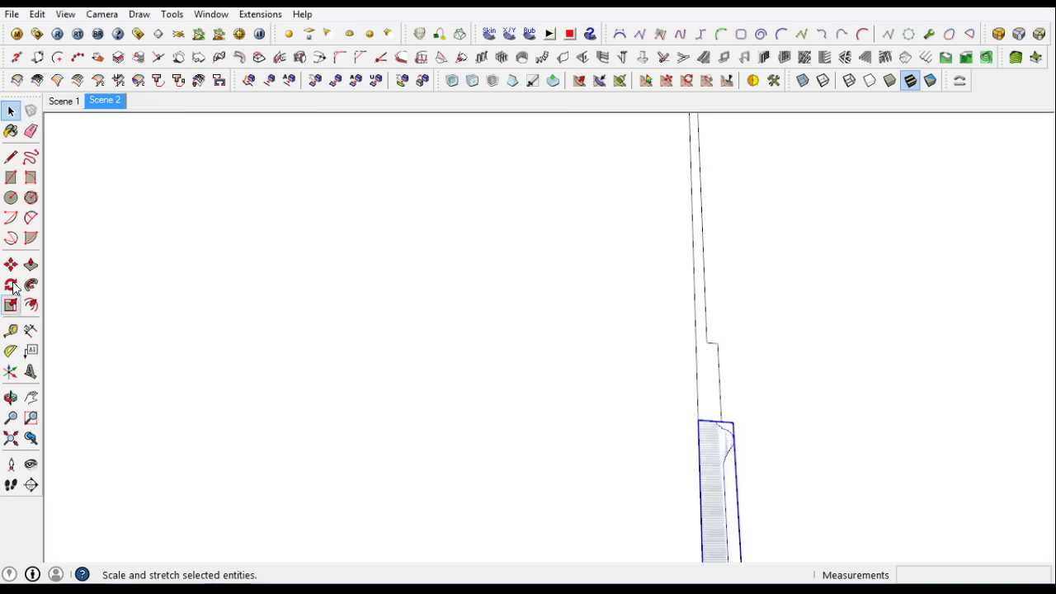
# Trace the moulding profile on the plate with 2-Point Arcs and lines into a closed face
pyautogui.click(10, 264)
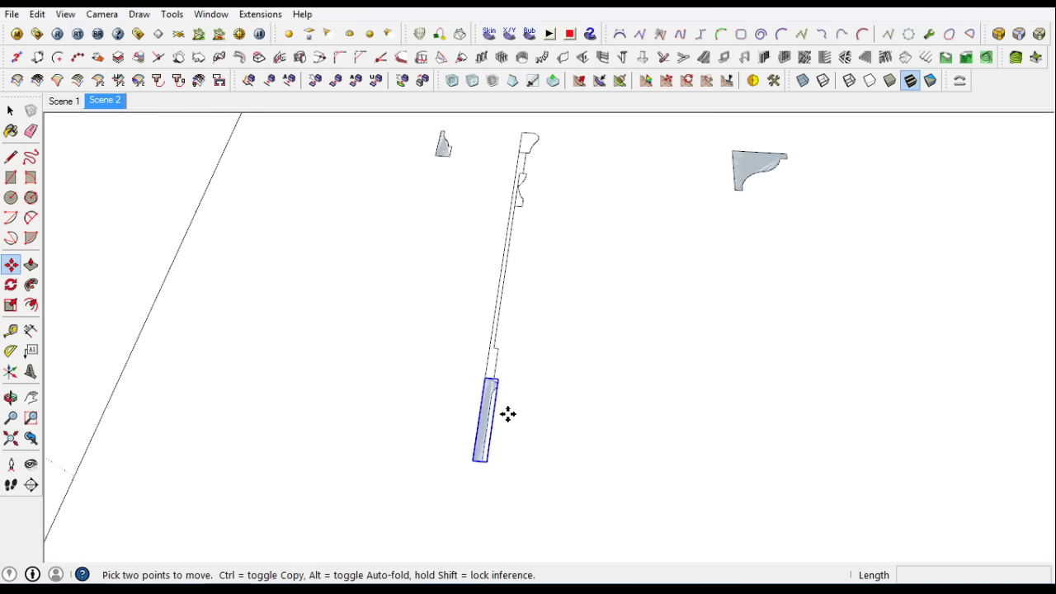
pyautogui.click(30, 223)
pyautogui.scroll(5, 670, 390)
pyautogui.click(645, 345)
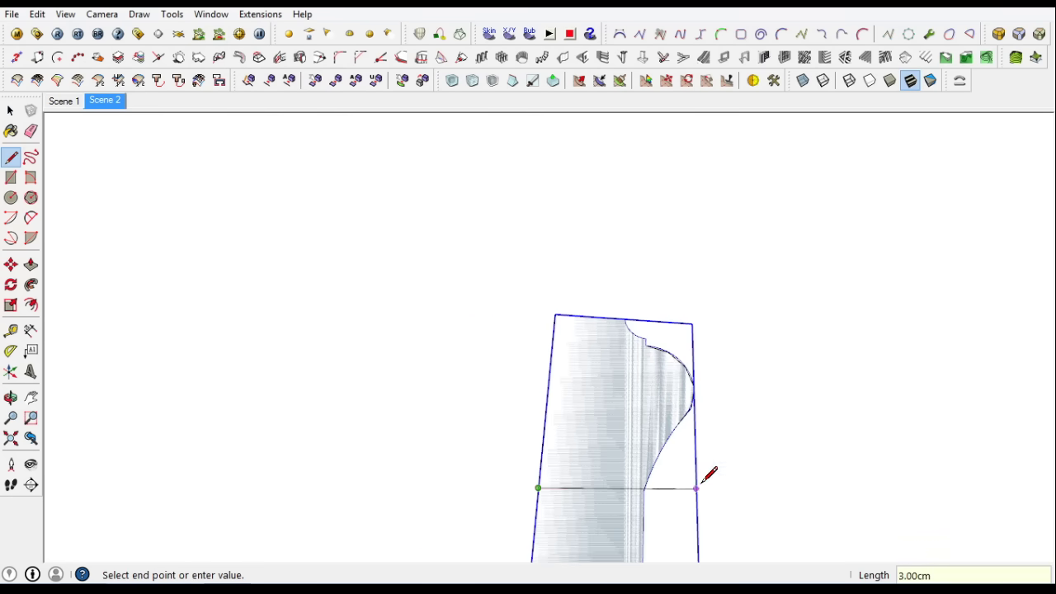
pyautogui.moveTo(656, 480)
pyautogui.mouseDown(button='middle')
pyautogui.moveTo(622, 509)
pyautogui.moveTo(563, 456)
pyautogui.mouseUp(button='middle')
pyautogui.press('Escape')
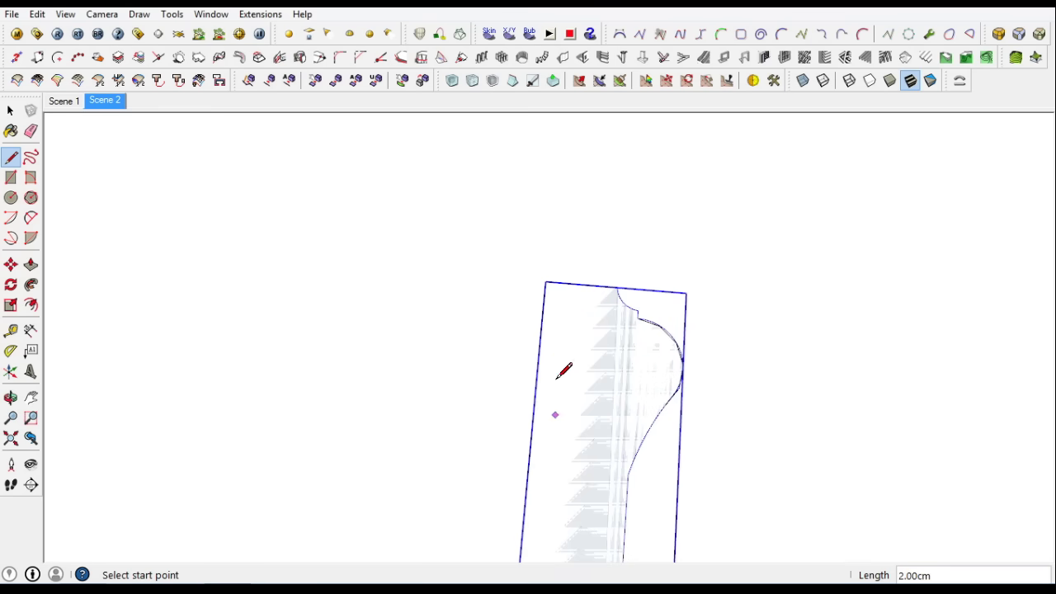
pyautogui.click(11, 157)
pyautogui.scroll(2, 634, 503)
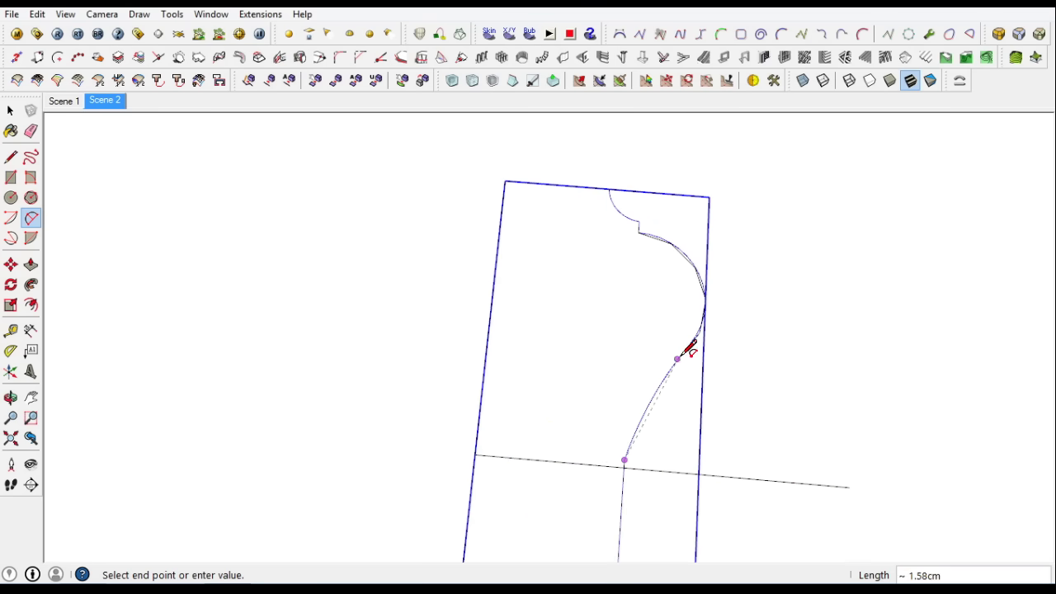
pyautogui.click(656, 399)
pyautogui.scroll(2, 627, 252)
pyautogui.click(556, 236)
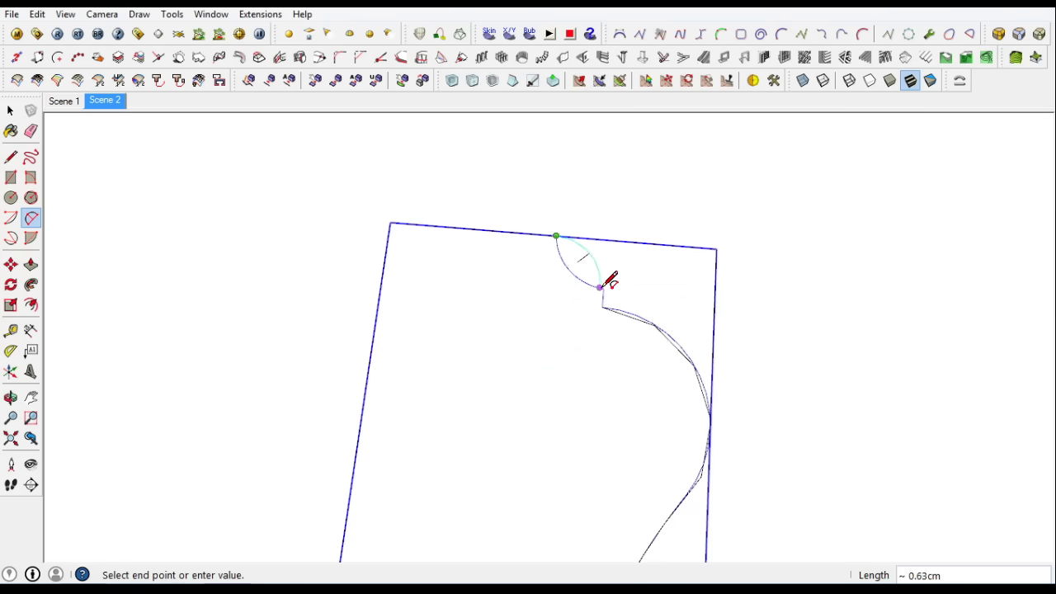
pyautogui.click(602, 300)
# Turn the new profile face into a group and open it for editing
pyautogui.click(603, 306)
pyautogui.scroll(-3, 603, 307)
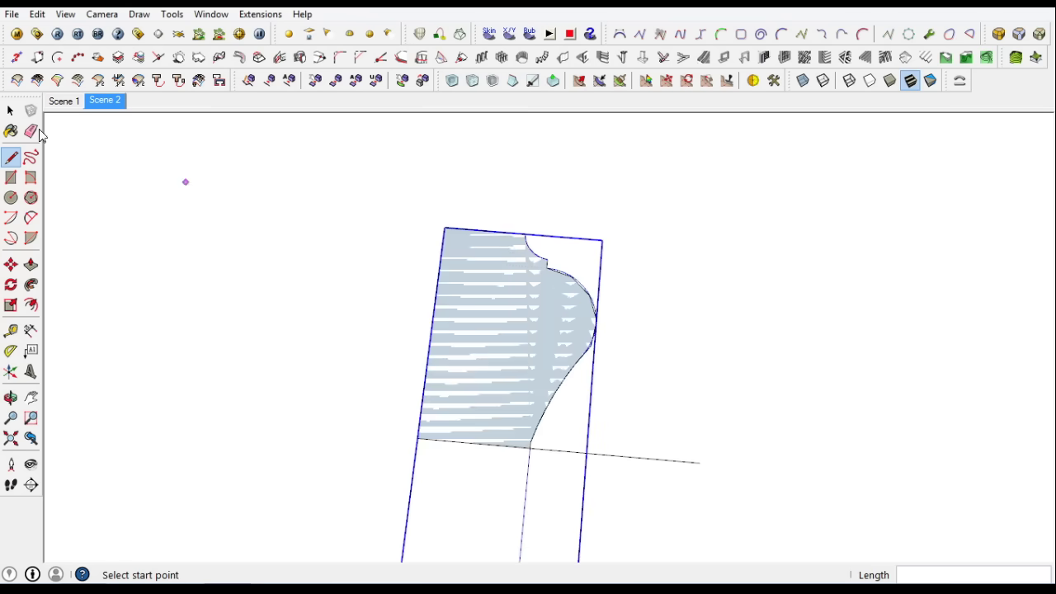
pyautogui.click(11, 110)
pyautogui.click(528, 363)
pyautogui.rightClick(528, 363)
pyautogui.click(577, 273)
pyautogui.moveTo(577, 272)
pyautogui.mouseDown(button='middle')
pyautogui.moveTo(354, 253)
pyautogui.moveTo(494, 330)
pyautogui.mouseUp(button='middle')
pyautogui.doubleClick(494, 330)
# Push/Pull the profile face into a 29 cm bar and close the group
pyautogui.press('p')
pyautogui.click(533, 300)
pyautogui.scroll(-3, 528, 285)
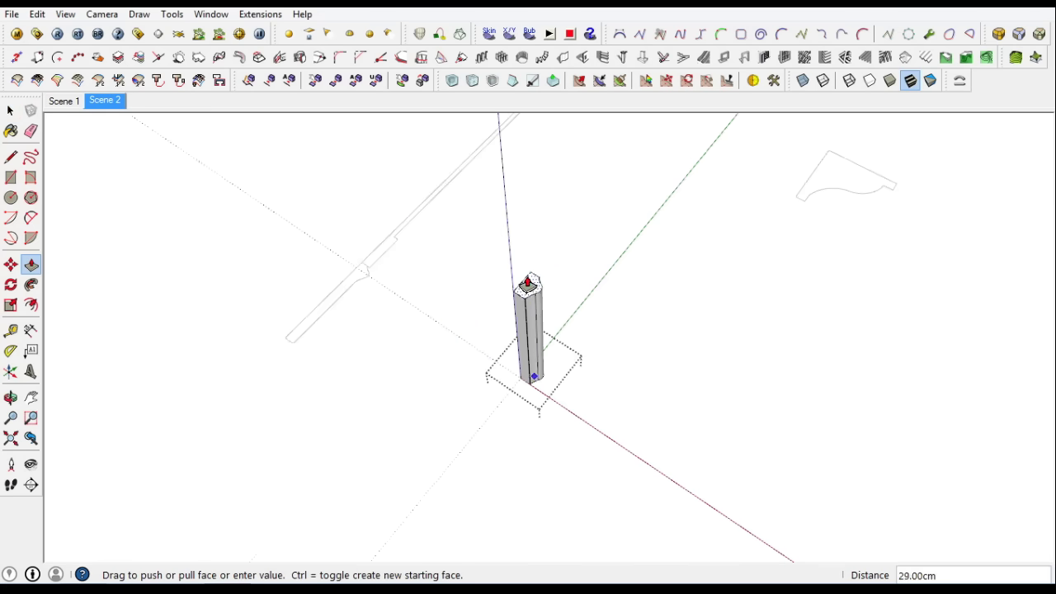
pyautogui.click(10, 111)
pyautogui.scroll(2, 528, 266)
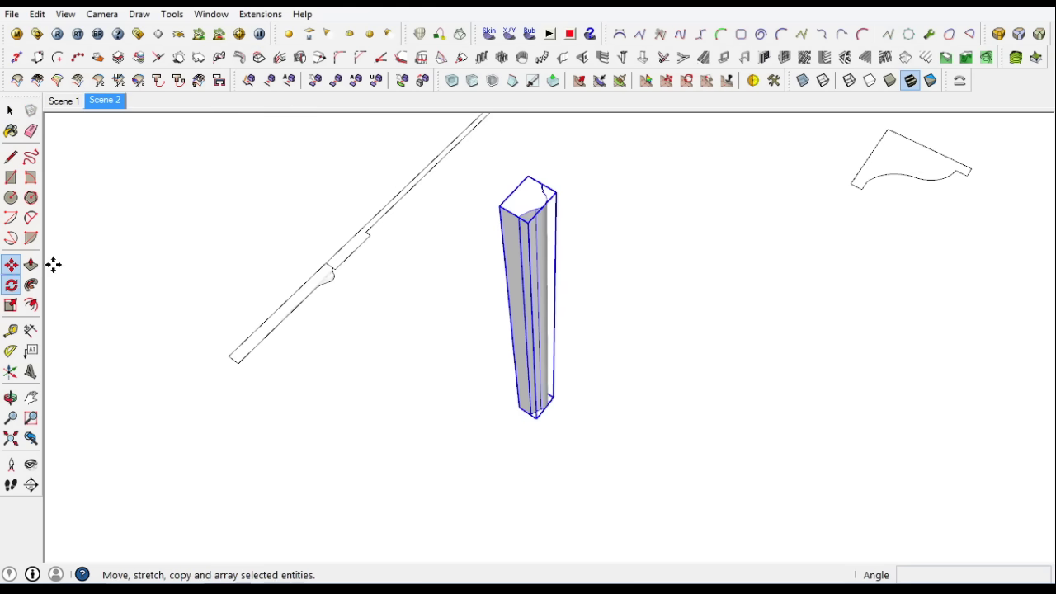
# Rotate the 29 cm bar to lie horizontal and start moving it into place
pyautogui.click(542, 239)
pyautogui.moveTo(495, 372); pyautogui.dragTo(481, 255, button='middle')
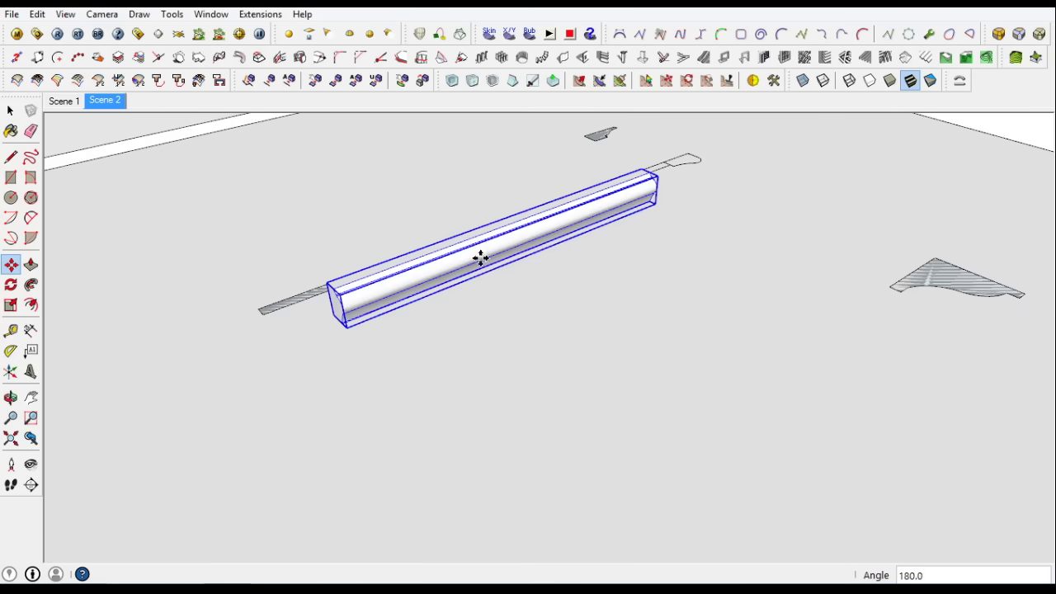
pyautogui.click(481, 255)
pyautogui.click(536, 289)
pyautogui.click(640, 220)
pyautogui.press('m')
pyautogui.click(617, 358)
pyautogui.scroll(-3, 465, 422)
pyautogui.scroll(-3, 638, 309)
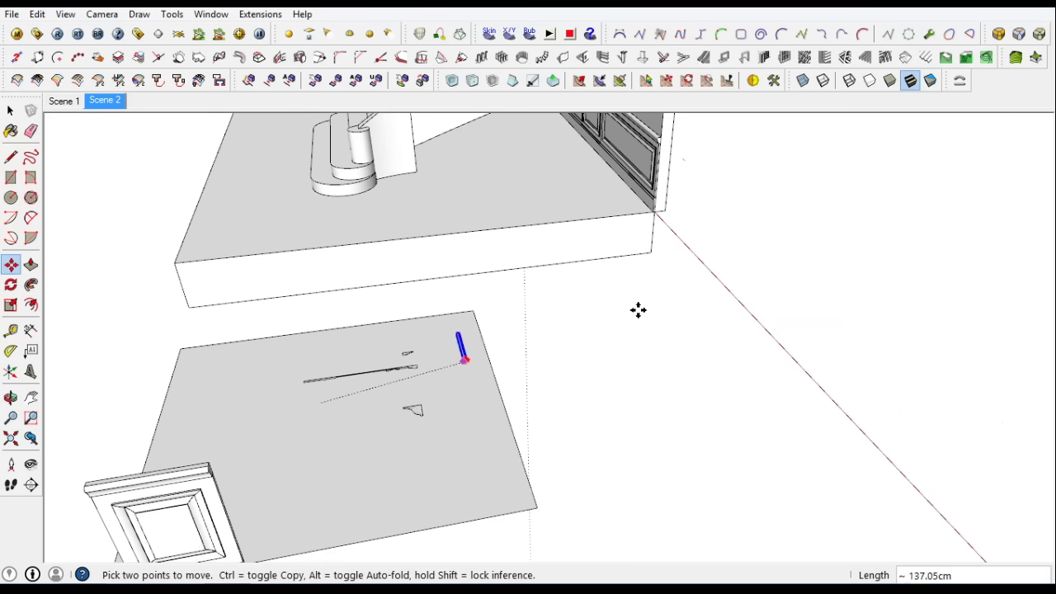
# Drop the straight moulding bar at its new position beside the stair
pyautogui.click(736, 320)
pyautogui.press('l')
pyautogui.scroll(3, 809, 207)
pyautogui.scroll(2, 681, 171)
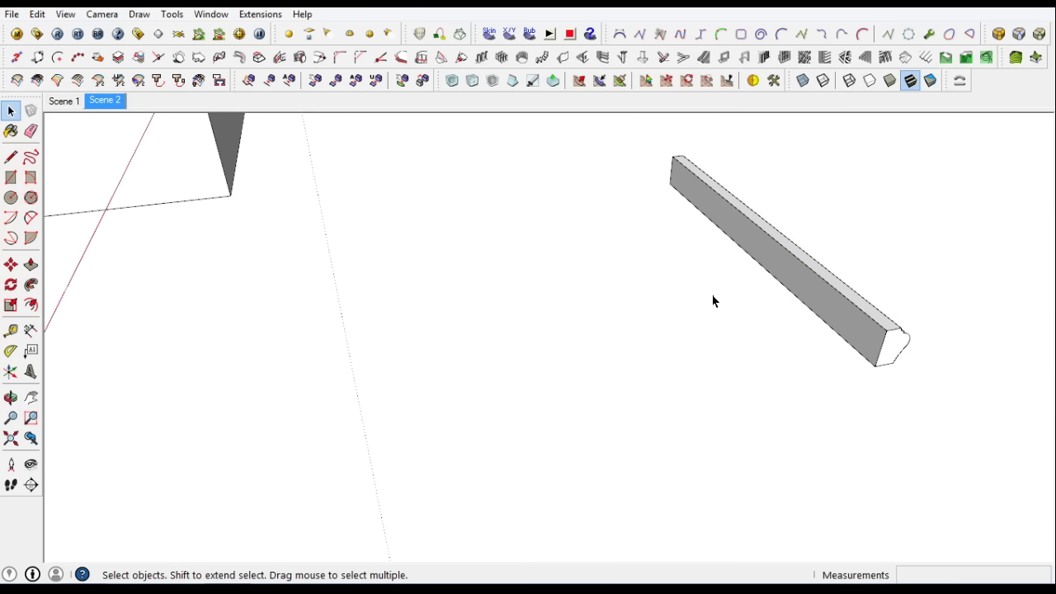
# Pick the bar's straight reference line and check the bent moulding against the stair curves
pyautogui.click(780, 292)
pyautogui.moveTo(780, 293)
pyautogui.mouseDown(button='middle')
pyautogui.moveTo(530, 385)
pyautogui.moveTo(759, 255)
pyautogui.mouseUp(button='middle')
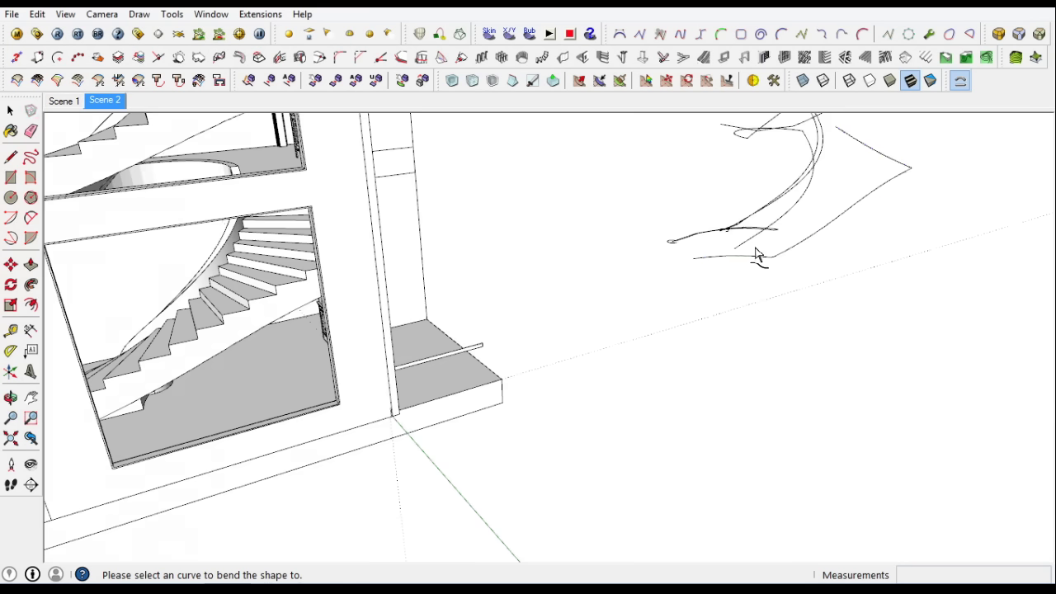
pyautogui.moveTo(714, 230)
pyautogui.mouseDown(button='middle')
pyautogui.moveTo(690, 289)
pyautogui.moveTo(754, 371)
pyautogui.mouseUp(button='middle')
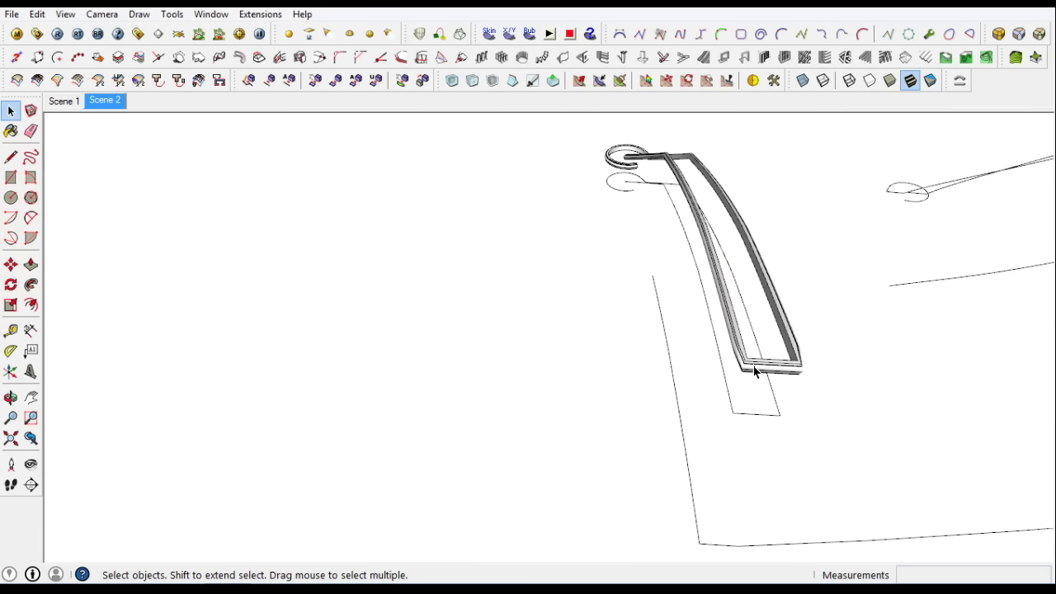
pyautogui.moveTo(611, 206)
pyautogui.mouseDown(button='middle')
pyautogui.moveTo(662, 212)
pyautogui.moveTo(668, 170)
pyautogui.mouseUp(button='middle')
pyautogui.scroll(-2, 667, 170)
pyautogui.moveTo(811, 365); pyautogui.dragTo(830, 379, button='middle')
pyautogui.scroll(-2, 830, 379)
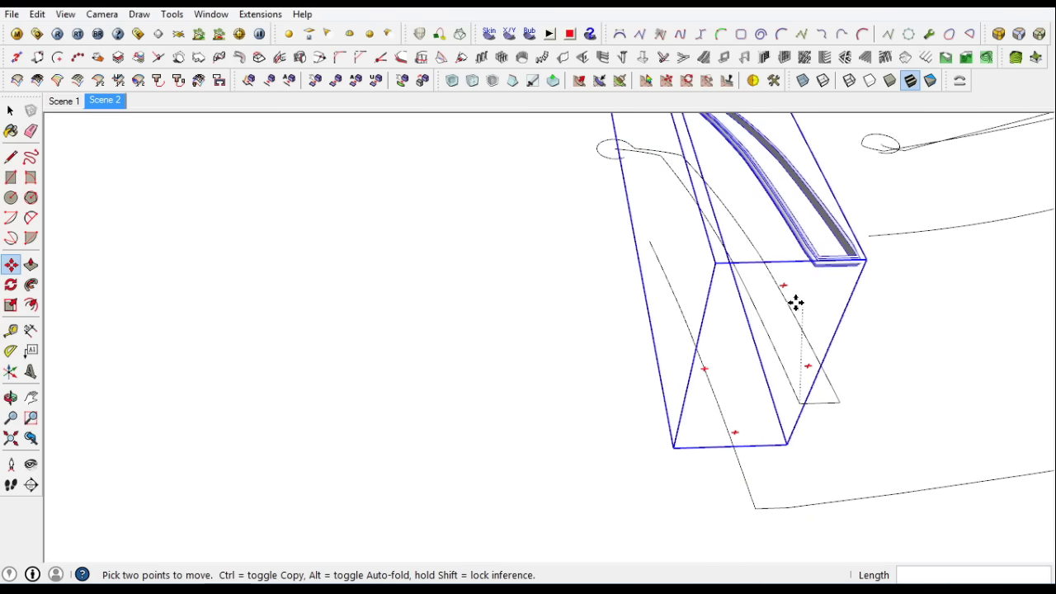
pyautogui.scroll(-3, 801, 299)
pyautogui.scroll(-3, 259, 321)
pyautogui.scroll(5, 985, 228)
pyautogui.scroll(3, 813, 184)
pyautogui.moveTo(773, 179); pyautogui.dragTo(759, 146, button='middle')
pyautogui.moveTo(743, 250); pyautogui.dragTo(42, 118, button='middle')
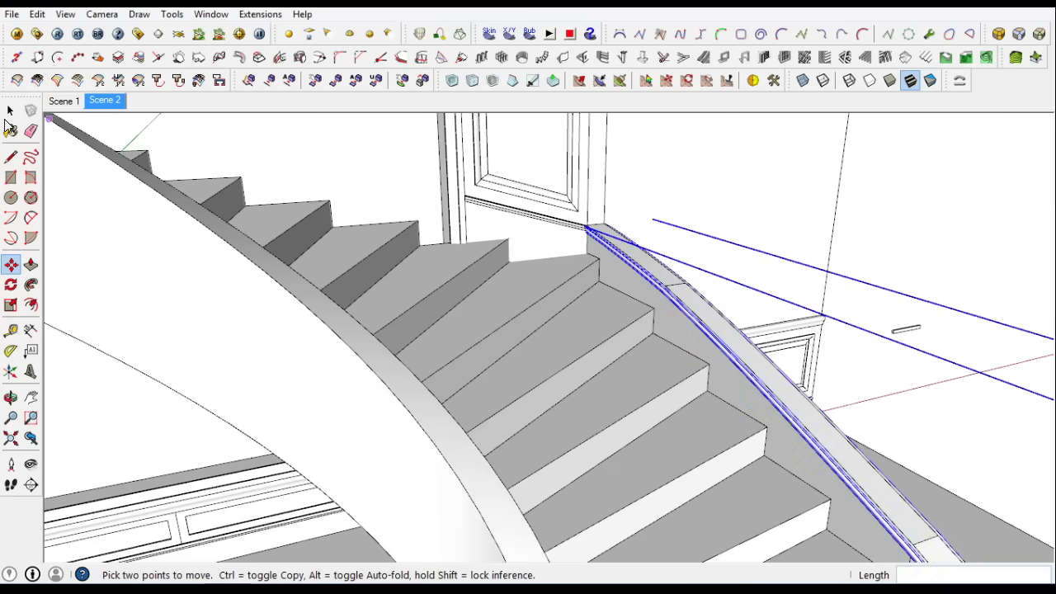
# Bend the small straight handrail piece along the spiral curve using its reference line
pyautogui.click(854, 217)
pyautogui.moveTo(855, 217); pyautogui.dragTo(556, 257, button='middle')
pyautogui.moveTo(611, 322); pyautogui.dragTo(799, 344, button='middle')
pyautogui.scroll(3, 770, 401)
pyautogui.click(787, 411)
pyautogui.click(798, 433)
pyautogui.moveTo(778, 424)
pyautogui.mouseDown(button='middle')
pyautogui.moveTo(542, 545)
pyautogui.moveTo(778, 278)
pyautogui.mouseUp(button='middle')
pyautogui.scroll(3, 650, 332)
pyautogui.click(650, 333)
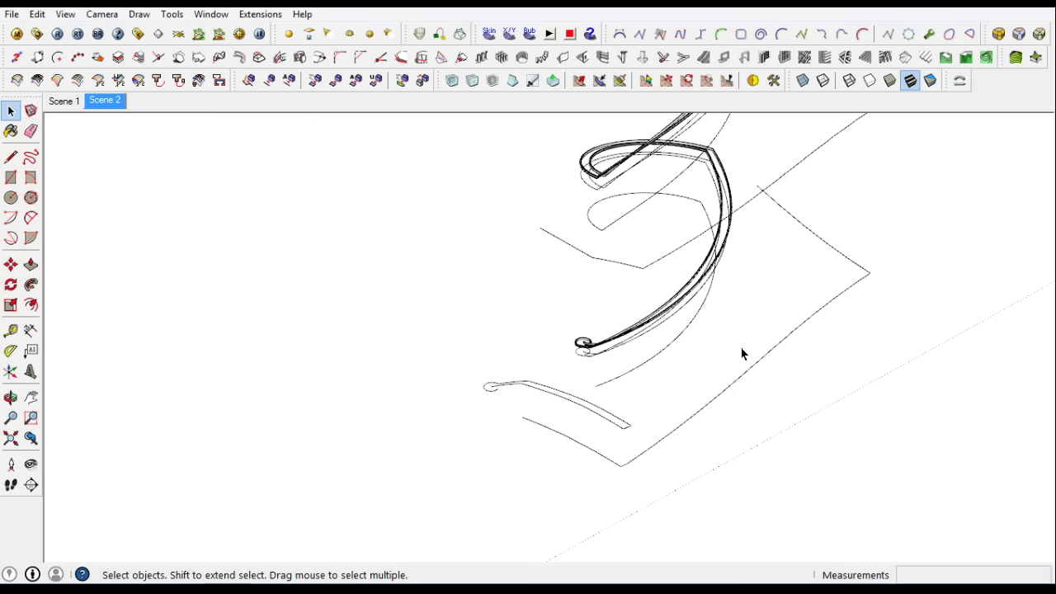
pyautogui.scroll(3, 594, 355)
pyautogui.moveTo(594, 355)
pyautogui.mouseDown(button='middle')
pyautogui.moveTo(506, 396)
pyautogui.moveTo(515, 394)
pyautogui.mouseUp(button='middle')
pyautogui.scroll(-5, 820, 313)
pyautogui.scroll(-3, 830, 366)
# Return the view to the profile plate to look at the moulding profile shapes
pyautogui.moveTo(830, 365)
pyautogui.mouseDown(button='middle')
pyautogui.moveTo(572, 418)
pyautogui.moveTo(402, 422)
pyautogui.mouseUp(button='middle')
pyautogui.scroll(5, 402, 422)
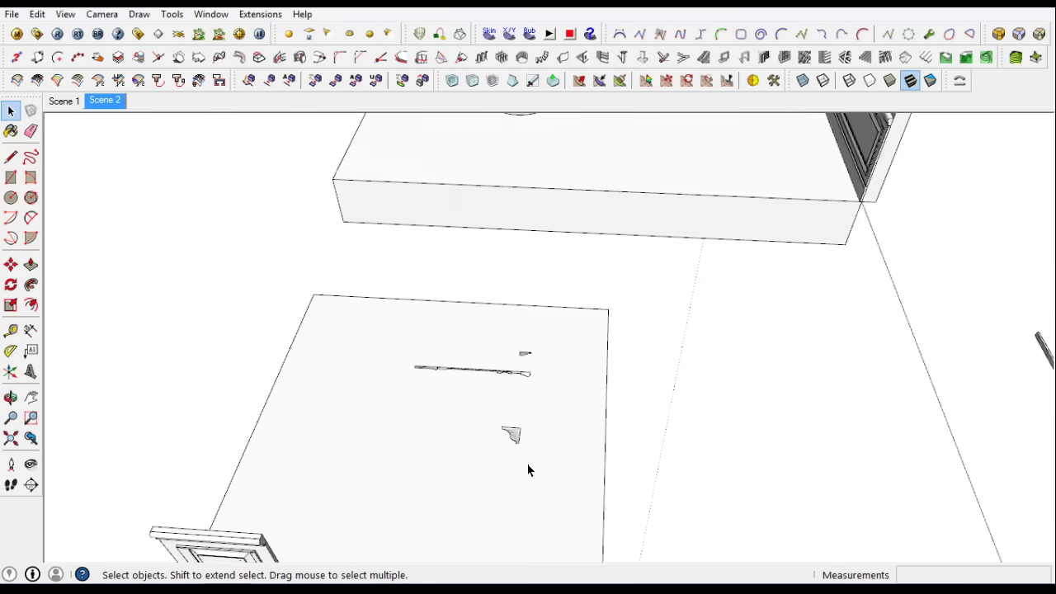
pyautogui.scroll(3, 528, 467)
pyautogui.moveTo(528, 467); pyautogui.dragTo(575, 404, button='middle')
pyautogui.press('l')
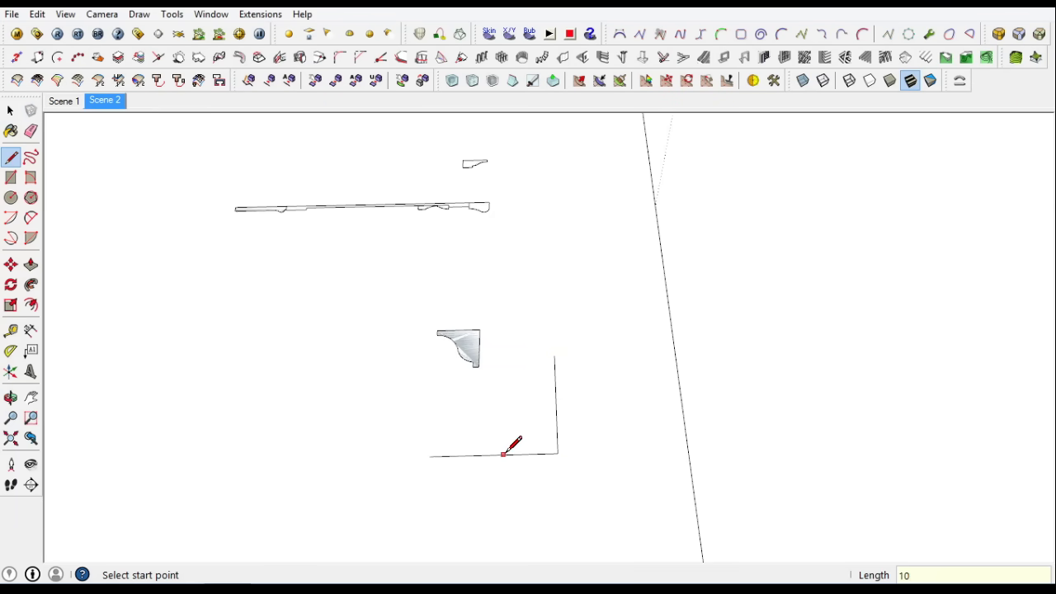
# Close the new L-shaped outline into a face and draw its first arc
pyautogui.scroll(3, 541, 466)
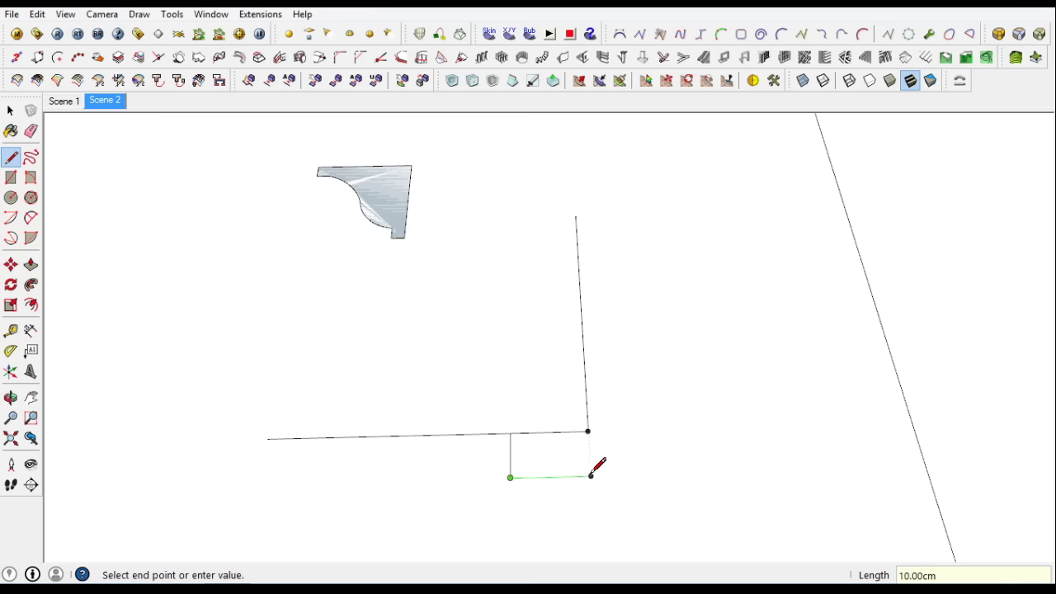
pyautogui.click(628, 361)
pyautogui.scroll(2, 610, 463)
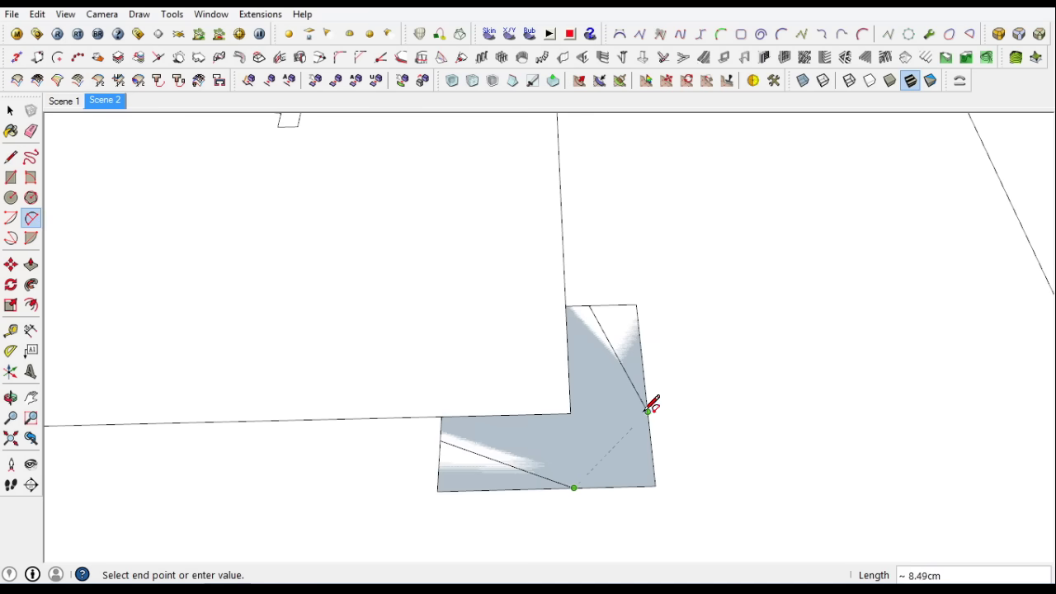
pyautogui.click(648, 458)
pyautogui.scroll(2, 627, 445)
pyautogui.scroll(2, 619, 431)
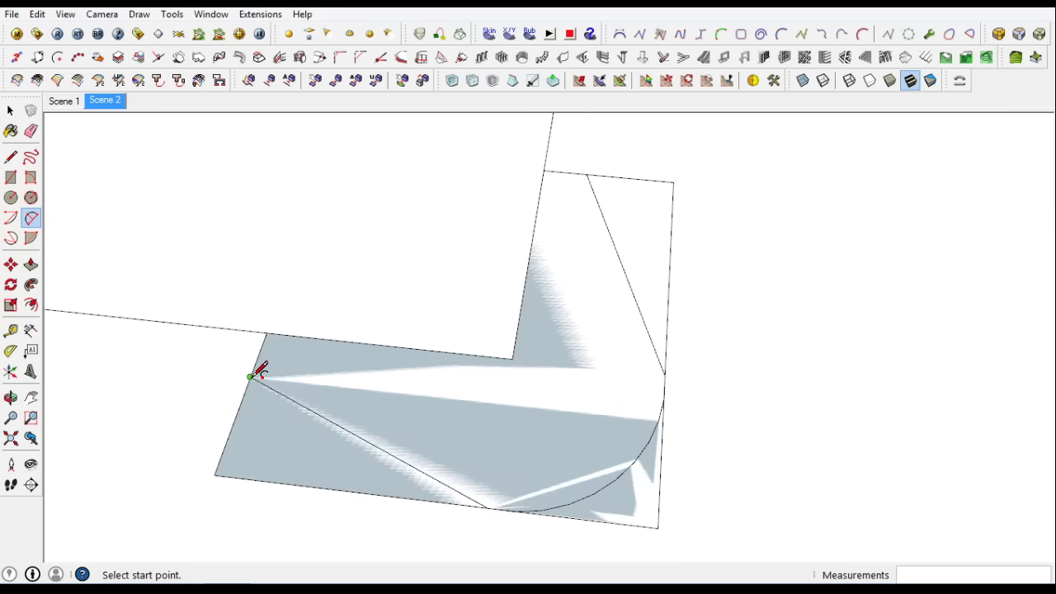
pyautogui.click(363, 439)
pyautogui.scroll(2, 371, 425)
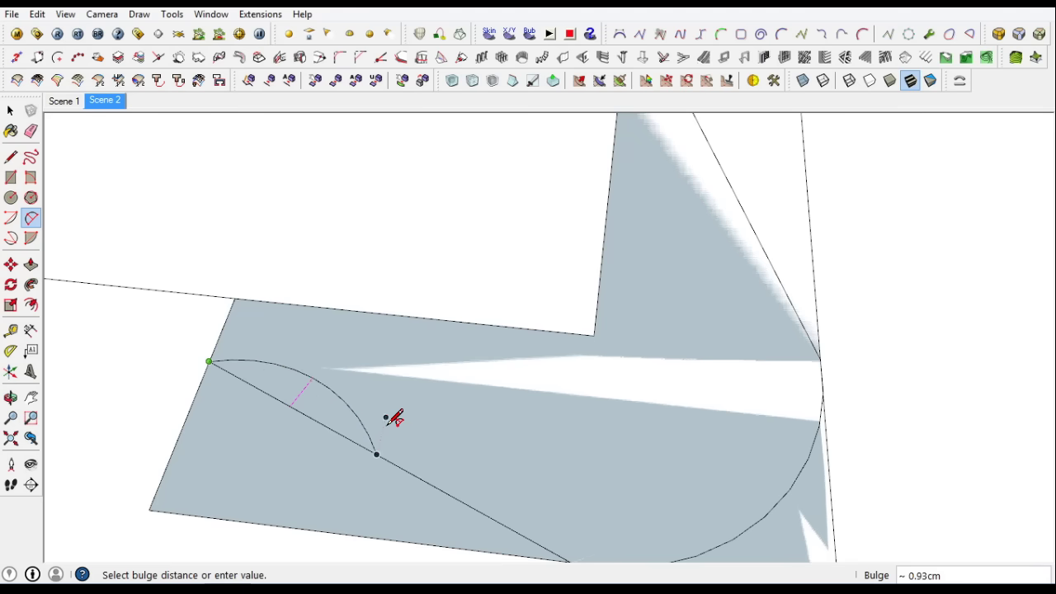
pyautogui.click(389, 423)
# Add the second arc and further arcs along the top edge for the bead and cove
pyautogui.click(377, 454)
pyautogui.scroll(-1, 462, 470)
pyautogui.click(517, 495)
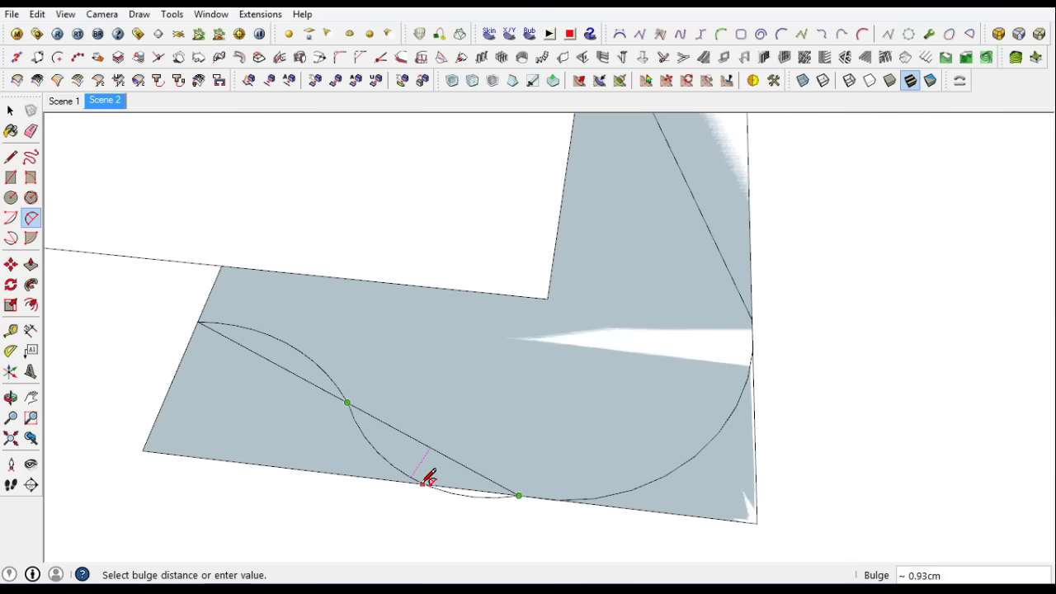
pyautogui.click(466, 483)
pyautogui.scroll(-2, 528, 413)
pyautogui.scroll(3, 519, 198)
pyautogui.click(512, 173)
pyautogui.click(545, 275)
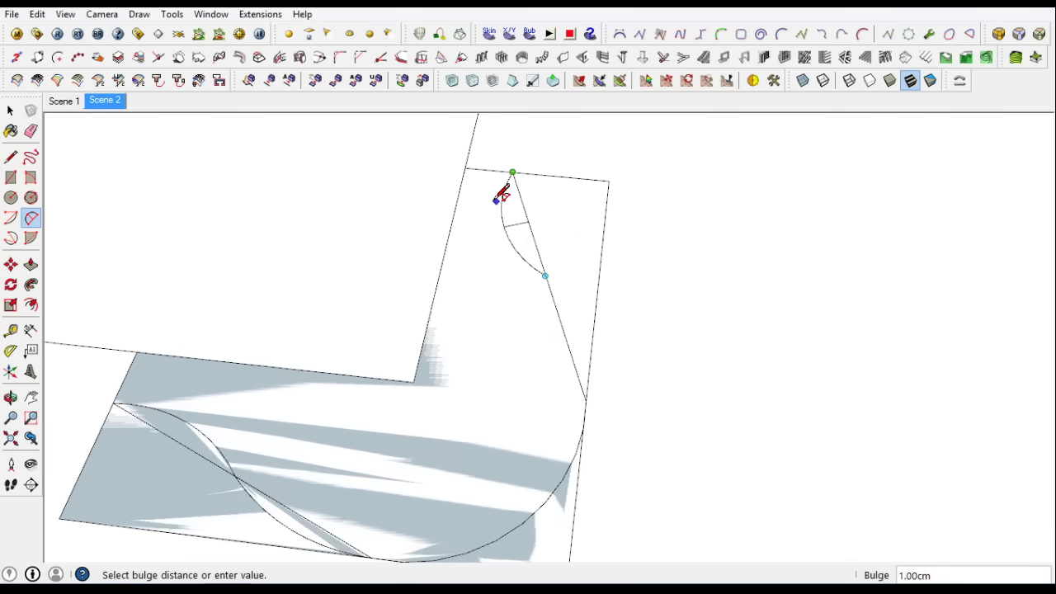
pyautogui.click(500, 171)
pyautogui.click(544, 276)
pyautogui.click(597, 365)
# Erase the extra straight edges and chord, keeping only the curved profile outline
pyautogui.click(31, 131)
pyautogui.scroll(-2, 485, 285)
pyautogui.click(538, 209)
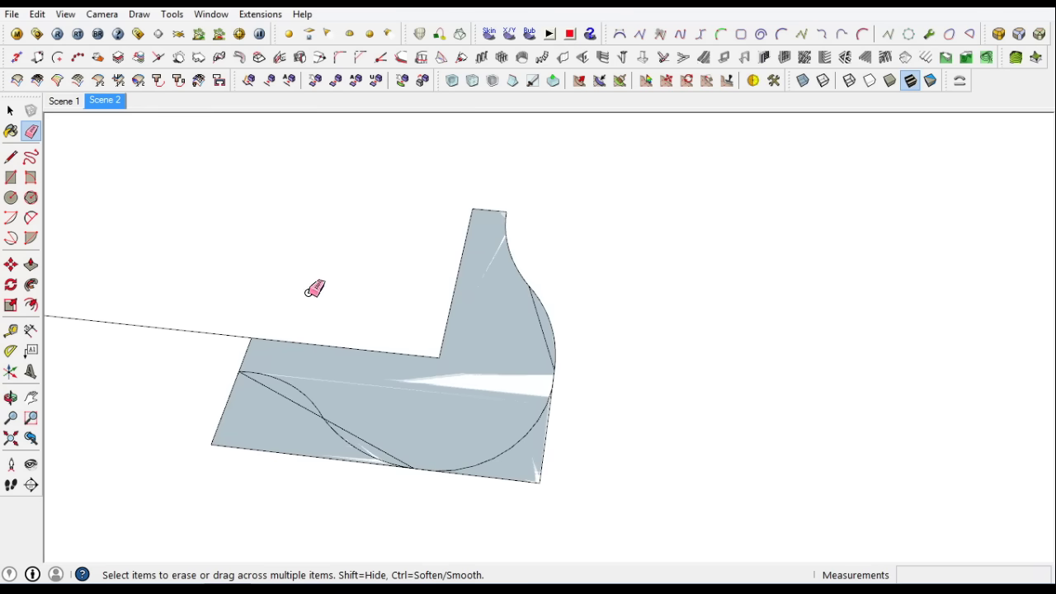
pyautogui.moveTo(388, 259); pyautogui.dragTo(232, 385)
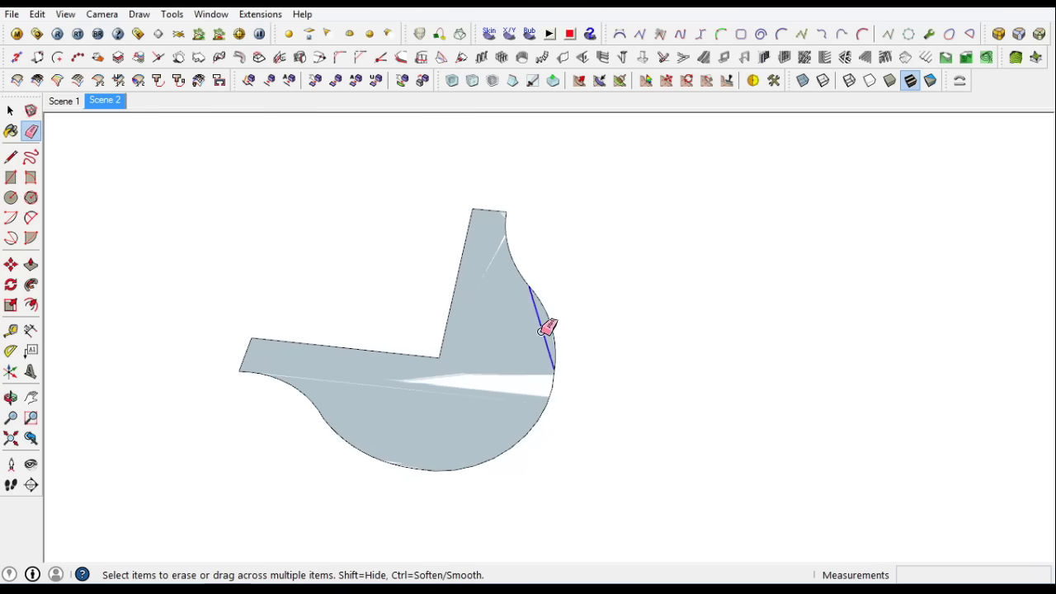
pyautogui.moveTo(546, 328); pyautogui.dragTo(479, 408, button='middle')
# Select the trimmed profile face with its edges and make it a group
pyautogui.press('space')
pyautogui.doubleClick(479, 407)
pyautogui.rightClick(479, 407)
pyautogui.click(545, 256)
# Inside the group, Push/Pull the profile face into a long moulding bar
pyautogui.doubleClick(495, 371)
pyautogui.press('p')
pyautogui.click(495, 371)
pyautogui.moveTo(502, 464); pyautogui.dragTo(478, 314, button='middle')
pyautogui.click(478, 313)
pyautogui.press('space')
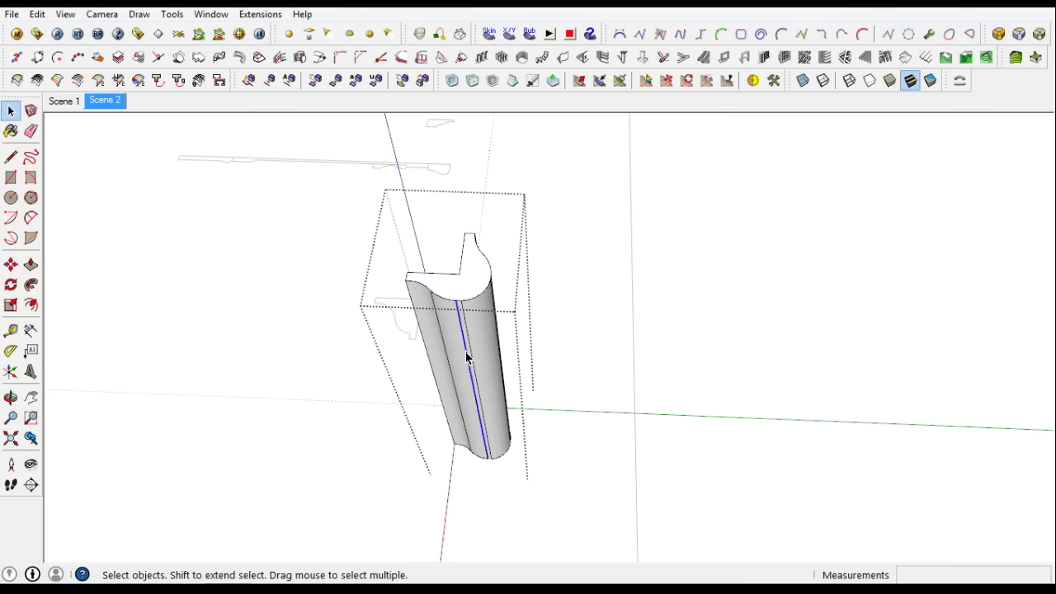
# Exit the group and rotate the moulding 90° to lay it flat
pyautogui.click(757, 368)
pyautogui.press('m')
pyautogui.moveTo(202, 355); pyautogui.dragTo(274, 341, button='middle')
pyautogui.click(432, 236)
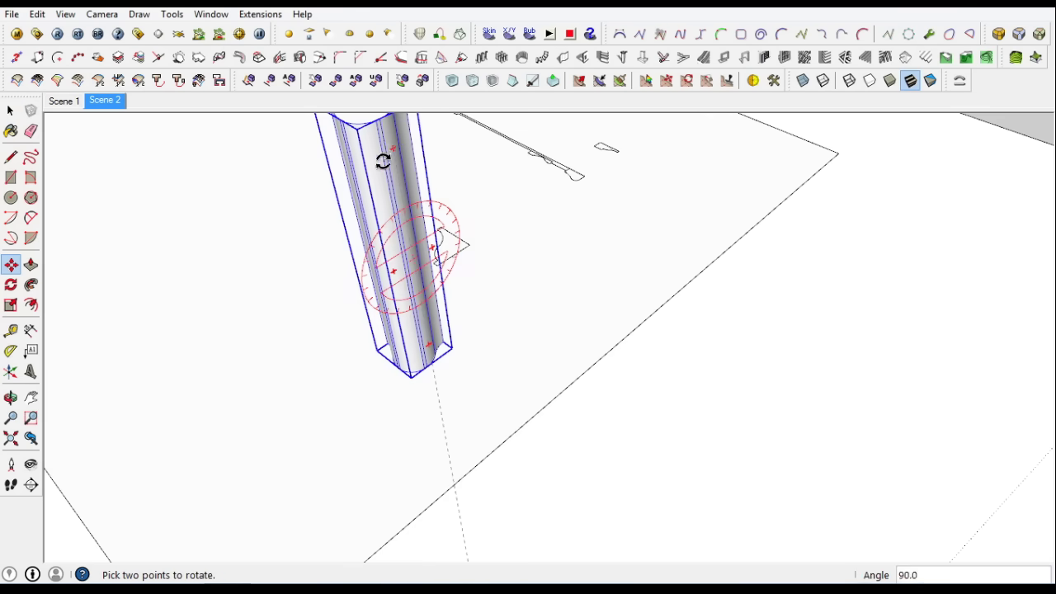
pyautogui.click(341, 342)
pyautogui.click(501, 364)
pyautogui.scroll(-5, 553, 371)
pyautogui.scroll(-2, 459, 318)
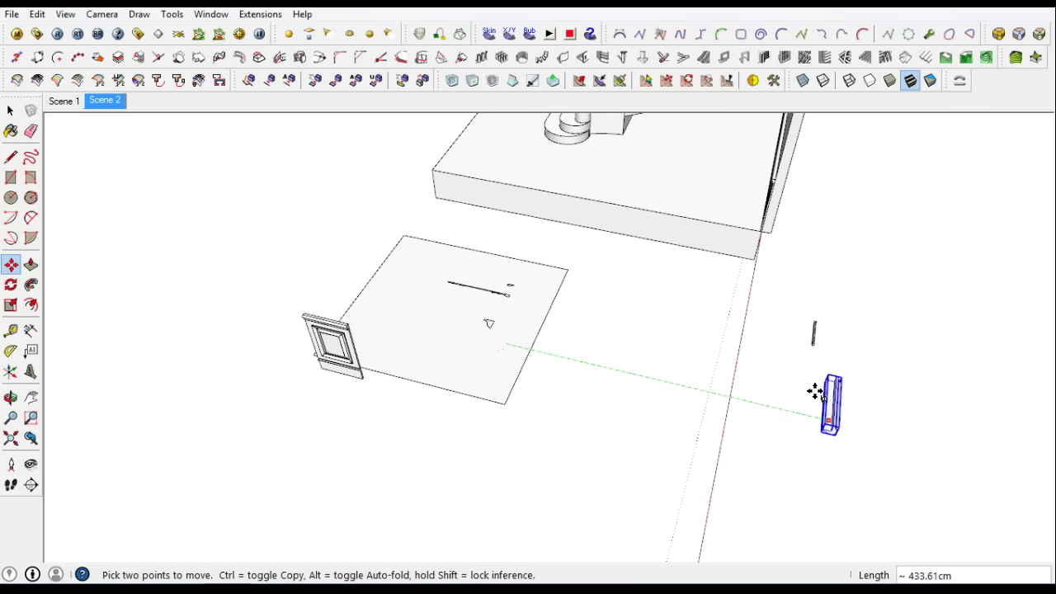
pyautogui.click(12, 161)
# Move the moulding by its corner so it sits beside a straight reference line
pyautogui.scroll(2, 792, 285)
pyautogui.scroll(4, 719, 241)
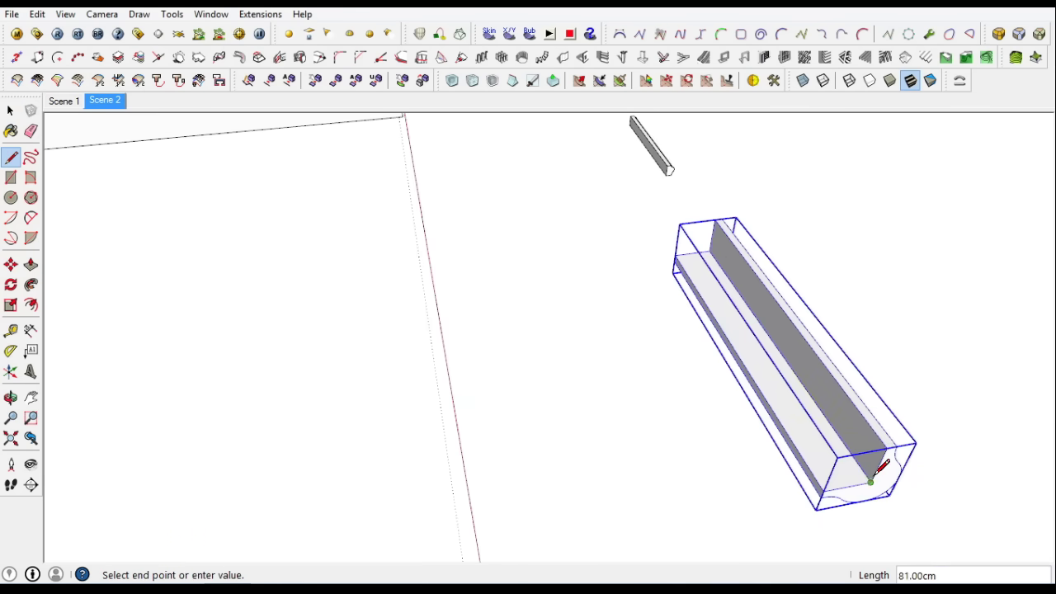
pyautogui.scroll(-3, 881, 468)
pyautogui.rightClick(709, 354)
pyautogui.press('Escape')
pyautogui.press('m')
pyautogui.scroll(2, 801, 306)
pyautogui.scroll(2, 630, 384)
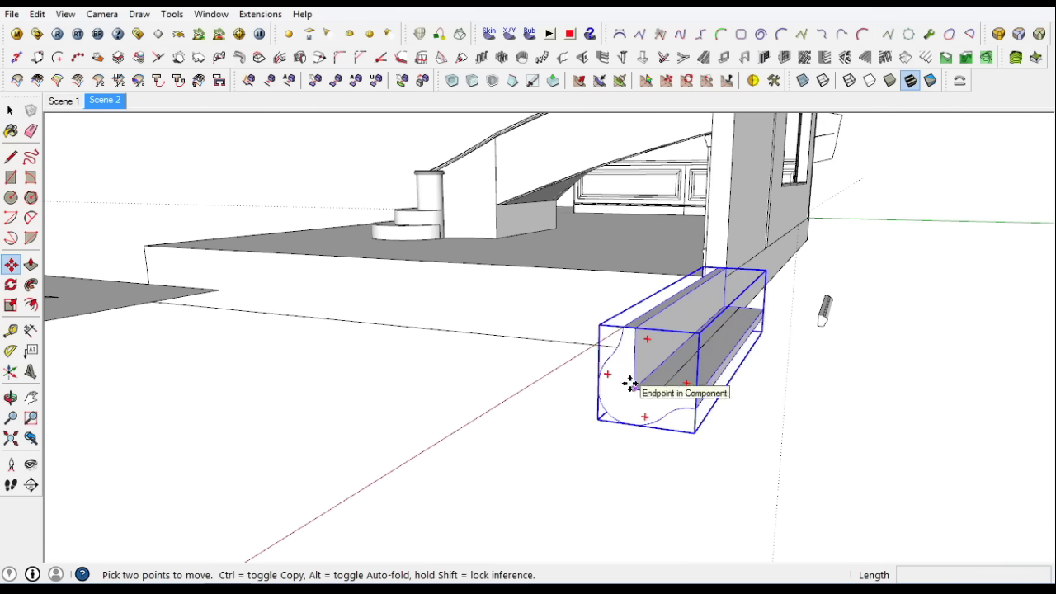
pyautogui.click(629, 384)
pyautogui.scroll(-3, 523, 415)
pyautogui.press('space')
pyautogui.scroll(2, 523, 415)
pyautogui.scroll(1, 742, 248)
# Bend the bead-and-cove moulding along the spiral stair curve with Shape Bender
pyautogui.click(959, 83)
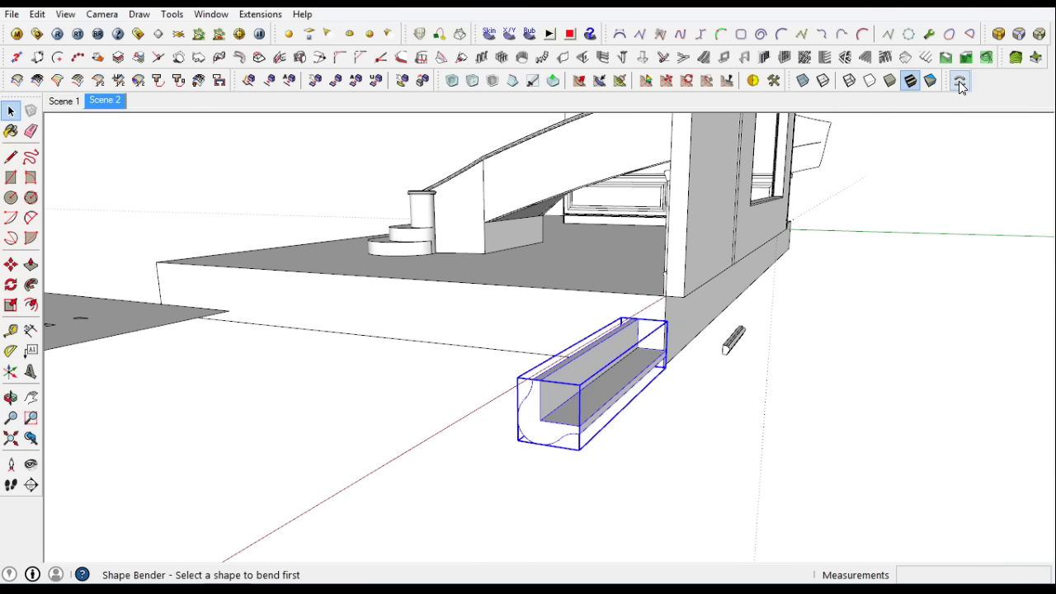
pyautogui.click(608, 365)
pyautogui.scroll(-5, 742, 336)
pyautogui.click(746, 334)
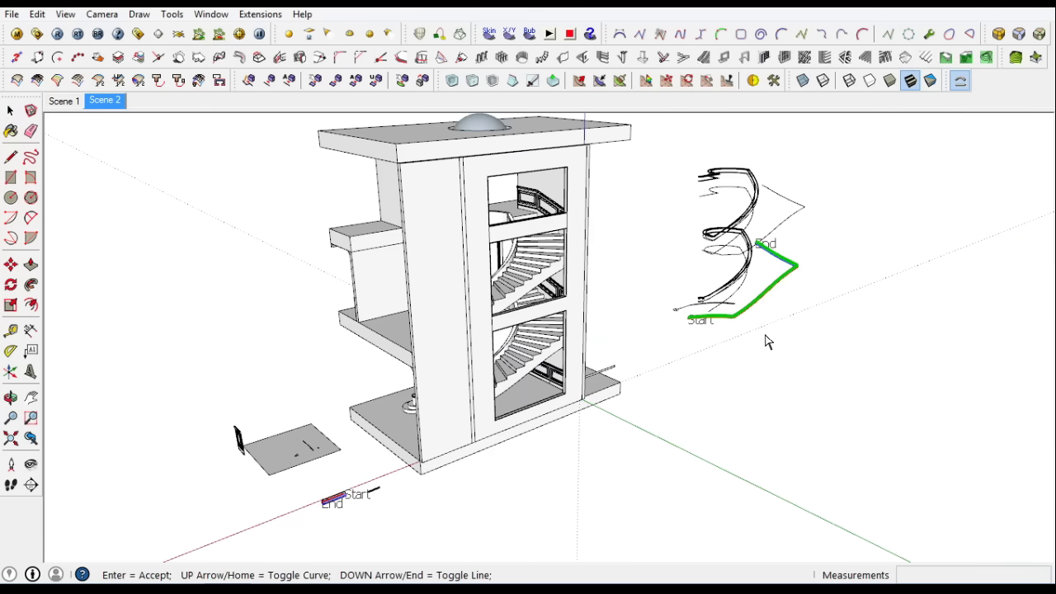
pyautogui.press('Return')
pyautogui.scroll(3, 731, 306)
pyautogui.scroll(4, 715, 314)
pyautogui.moveTo(714, 314)
pyautogui.mouseDown(button='middle')
pyautogui.moveTo(471, 358)
pyautogui.moveTo(724, 355)
pyautogui.mouseUp(button='middle')
pyautogui.scroll(-5, 724, 354)
pyautogui.scroll(3, 292, 412)
pyautogui.scroll(1, 292, 413)
# Bend the straight rail moulding along a spiral curve and flip it along its green axis
pyautogui.click(293, 409)
pyautogui.click(959, 80)
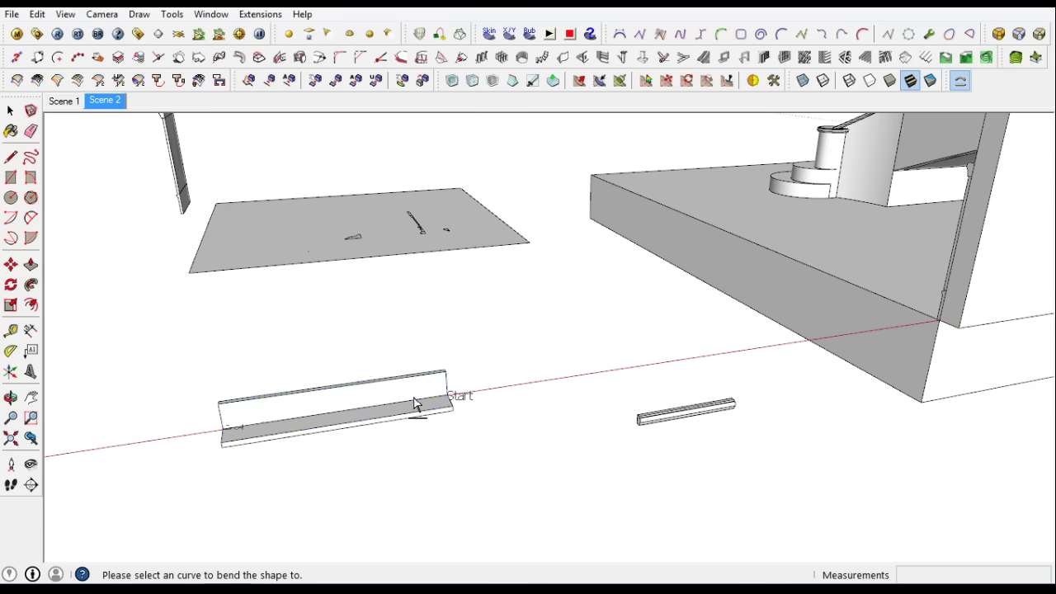
pyautogui.click(415, 403)
pyautogui.scroll(-5, 242, 479)
pyautogui.scroll(4, 851, 297)
pyautogui.click(801, 236)
pyautogui.press('Return')
pyautogui.scroll(3, 845, 204)
pyautogui.scroll(-5, 844, 204)
pyautogui.scroll(4, 528, 413)
pyautogui.rightClick(553, 408)
pyautogui.click(750, 440)
pyautogui.scroll(3, 587, 388)
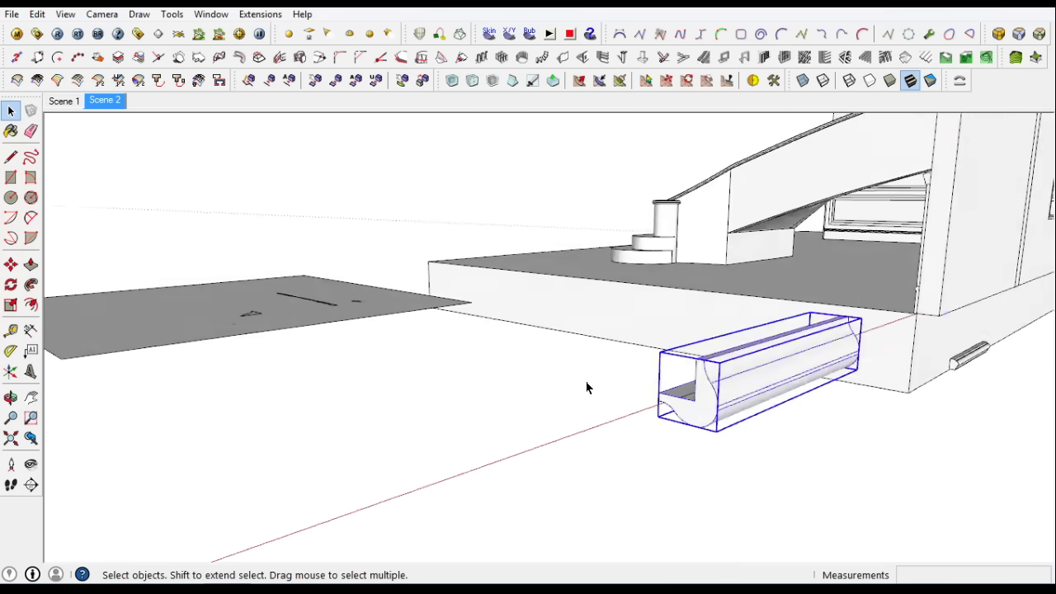
pyautogui.moveTo(586, 388); pyautogui.dragTo(104, 335, button='middle')
# Bend one more moulding piece along another spiral curve with Shape Bender
pyautogui.press('m')
pyautogui.click(959, 80)
pyautogui.scroll(-3, 813, 353)
pyautogui.click(1021, 401)
pyautogui.scroll(-3, 943, 313)
pyautogui.scroll(4, 495, 490)
pyautogui.click(731, 136)
pyautogui.press('Return')
pyautogui.scroll(5, 523, 283)
pyautogui.moveTo(523, 283)
pyautogui.mouseDown(button='middle')
pyautogui.moveTo(555, 124)
pyautogui.moveTo(554, 238)
pyautogui.mouseUp(button='middle')
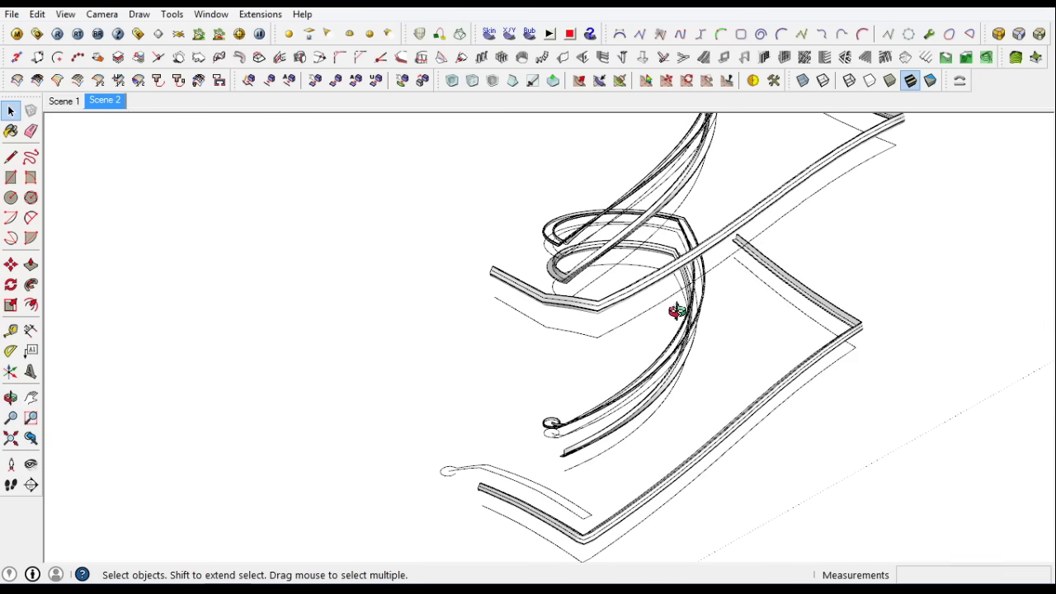
# Move the bent mouldings by their corner so they snap onto the stair corner
pyautogui.scroll(-2, 575, 330)
pyautogui.scroll(3, 549, 212)
pyautogui.scroll(2, 838, 256)
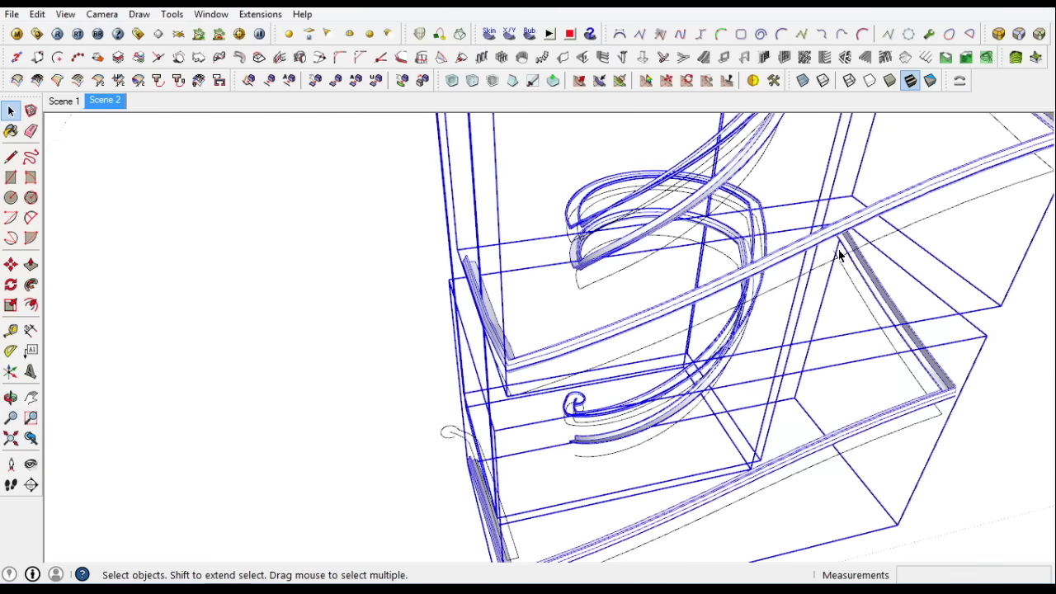
pyautogui.scroll(-3, 838, 256)
pyautogui.press('m')
pyautogui.scroll(3, 636, 412)
pyautogui.scroll(2, 637, 419)
pyautogui.scroll(1, 615, 390)
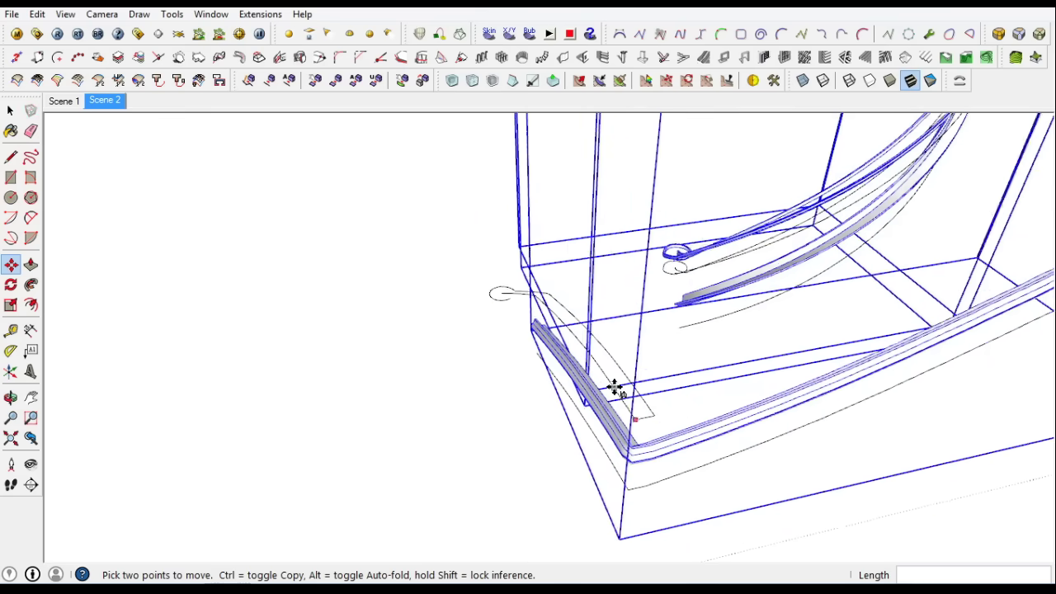
pyautogui.click(614, 389)
pyautogui.scroll(-3, 615, 389)
pyautogui.scroll(4, 627, 377)
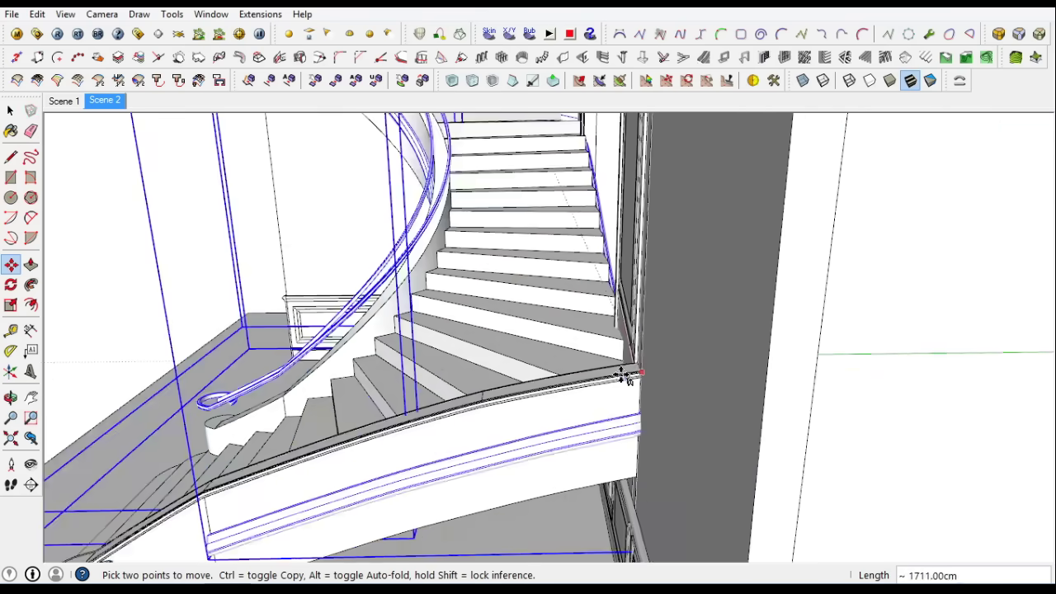
pyautogui.scroll(4, 627, 377)
pyautogui.click(700, 391)
pyautogui.scroll(-3, 649, 335)
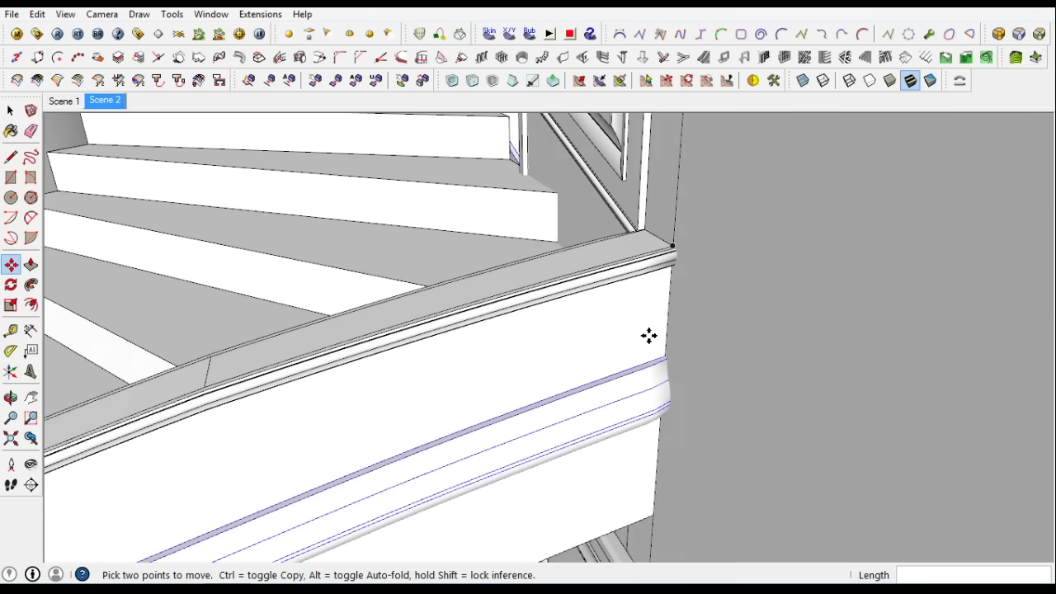
pyautogui.scroll(2, 671, 309)
pyautogui.scroll(-3, 643, 421)
pyautogui.scroll(-2, 822, 244)
# Pick a moulding endpoint and orbit the spiral staircase to check the curved handrail moulding's alignment
pyautogui.moveTo(822, 243)
pyautogui.mouseDown(button='middle')
pyautogui.moveTo(667, 502)
pyautogui.moveTo(653, 154)
pyautogui.mouseUp(button='middle')
pyautogui.scroll(2, 129, 106)
pyautogui.scroll(3, 189, 156)
pyautogui.click(189, 156)
pyautogui.scroll(-3, 214, 248)
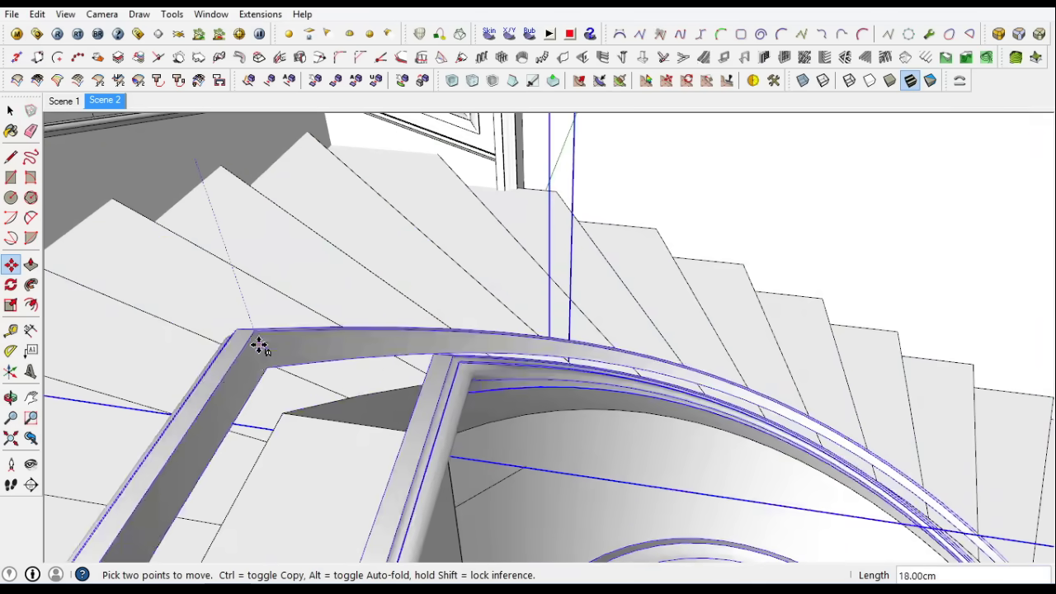
pyautogui.moveTo(283, 415)
pyautogui.mouseDown(button='middle')
pyautogui.moveTo(598, 410)
pyautogui.moveTo(471, 295)
pyautogui.moveTo(617, 251)
pyautogui.mouseUp(button='middle')
pyautogui.scroll(4, 501, 229)
pyautogui.moveTo(502, 228)
pyautogui.mouseDown(button='middle')
pyautogui.moveTo(415, 231)
pyautogui.moveTo(448, 229)
pyautogui.mouseUp(button='middle')
pyautogui.scroll(2, 223, 182)
pyautogui.scroll(-2, 330, 179)
pyautogui.press('space')
pyautogui.scroll(-3, 373, 178)
pyautogui.moveTo(372, 177); pyautogui.dragTo(690, 300, button='middle')
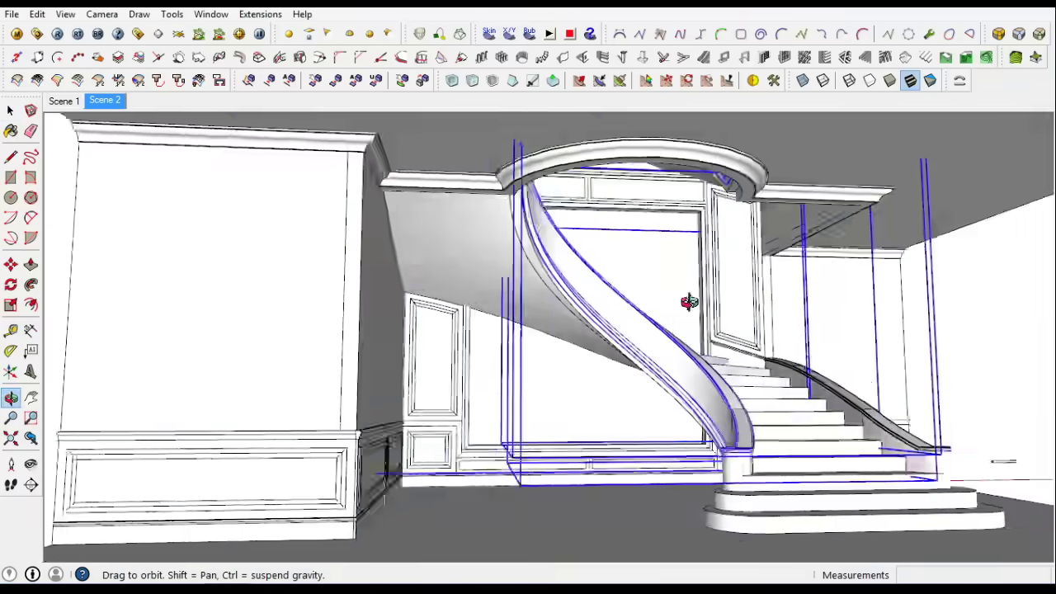
pyautogui.scroll(3, 498, 252)
pyautogui.press('m')
pyautogui.scroll(2, 448, 154)
pyautogui.scroll(2, 455, 188)
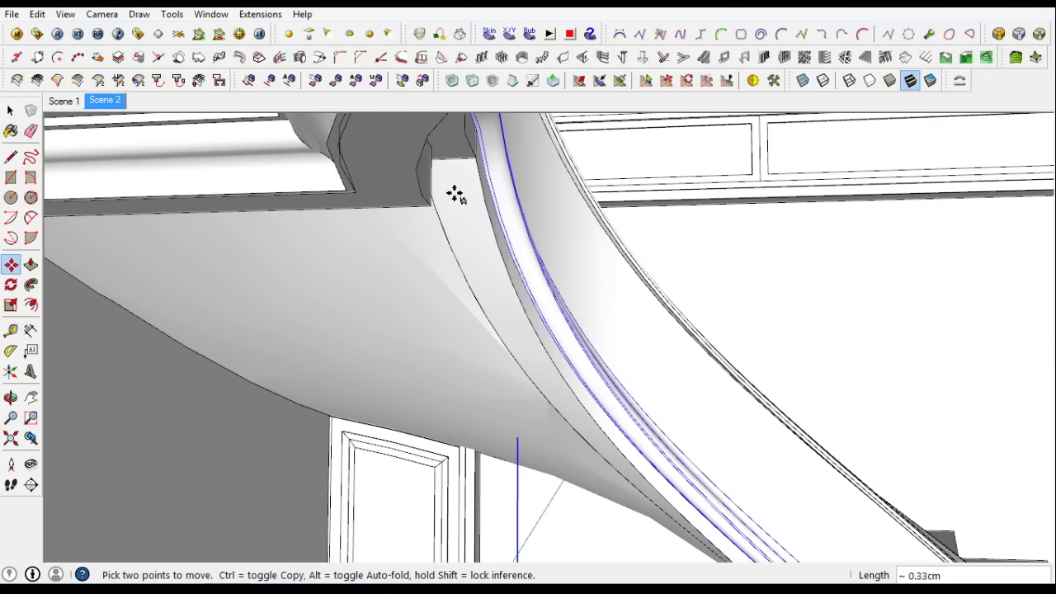
pyautogui.moveTo(582, 384)
pyautogui.mouseDown(button='middle')
pyautogui.moveTo(437, 429)
pyautogui.moveTo(448, 236)
pyautogui.mouseUp(button='middle')
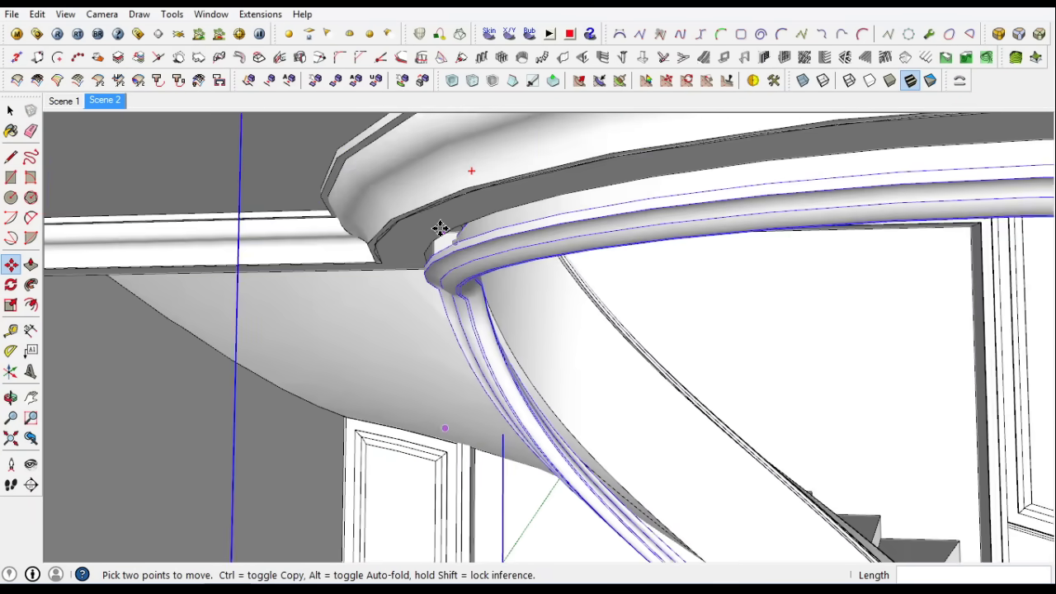
pyautogui.scroll(2, 331, 200)
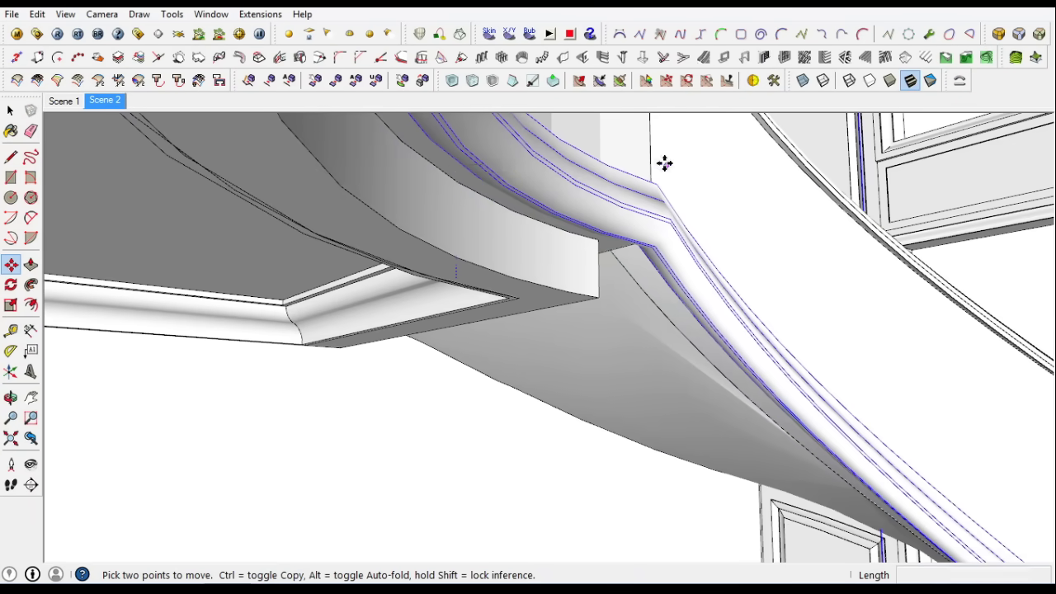
pyautogui.scroll(-5, 664, 162)
pyautogui.moveTo(665, 306)
pyautogui.mouseDown(button='middle')
pyautogui.moveTo(681, 371)
pyautogui.moveTo(646, 360)
pyautogui.moveTo(768, 318)
pyautogui.moveTo(665, 314)
pyautogui.moveTo(832, 429)
pyautogui.moveTo(908, 363)
pyautogui.mouseUp(button='middle')
# Move the moulding corner under the upper slab and inspect the crown moulding fit close up
pyautogui.press('space')
pyautogui.scroll(5, 907, 363)
pyautogui.moveTo(933, 319); pyautogui.dragTo(578, 346, button='middle')
pyautogui.scroll(-5, 509, 343)
pyautogui.press('m')
pyautogui.scroll(3, 509, 344)
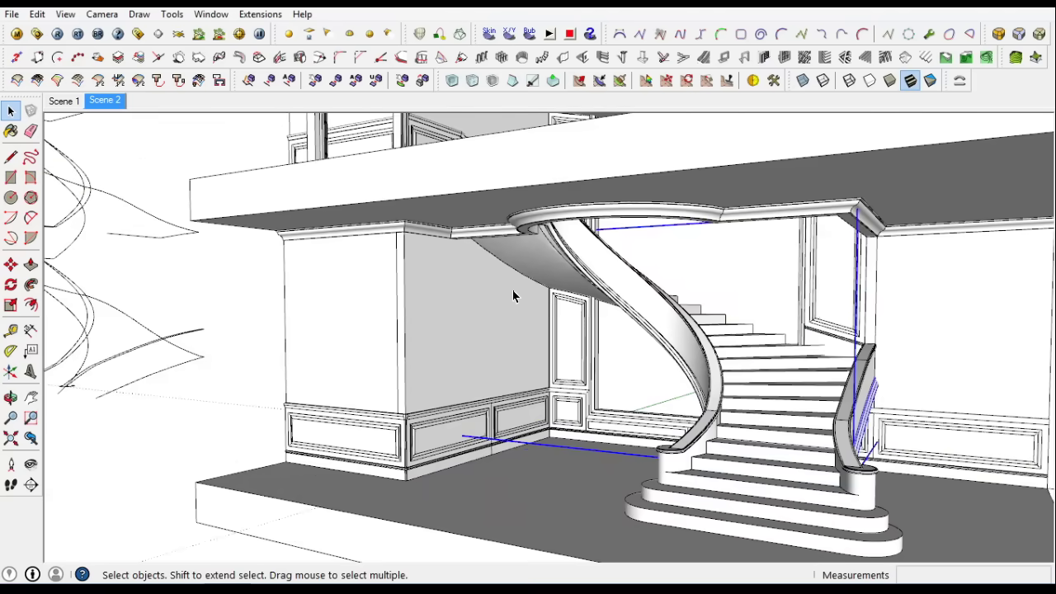
pyautogui.scroll(3, 330, 314)
pyautogui.click(459, 337)
pyautogui.scroll(5, 578, 284)
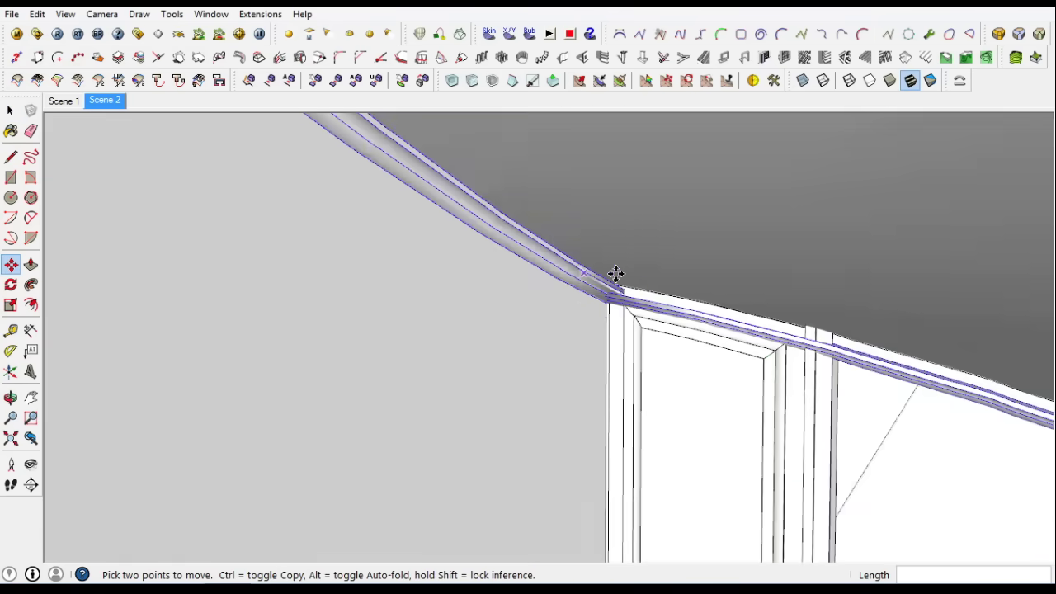
pyautogui.scroll(2, 618, 300)
pyautogui.moveTo(618, 300)
pyautogui.mouseDown(button='middle')
pyautogui.moveTo(662, 344)
pyautogui.moveTo(567, 381)
pyautogui.moveTo(613, 209)
pyautogui.moveTo(552, 273)
pyautogui.moveTo(568, 238)
pyautogui.moveTo(836, 290)
pyautogui.moveTo(839, 267)
pyautogui.moveTo(631, 358)
pyautogui.mouseUp(button='middle')
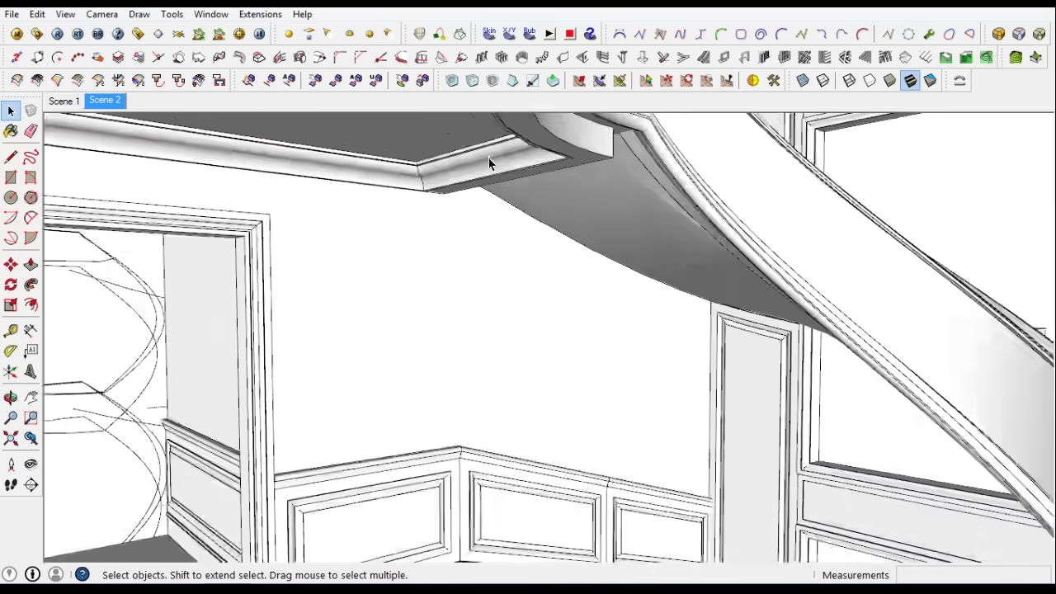
pyautogui.moveTo(489, 163)
pyautogui.mouseDown(button='middle')
pyautogui.moveTo(573, 193)
pyautogui.moveTo(365, 272)
pyautogui.moveTo(707, 189)
pyautogui.mouseUp(button='middle')
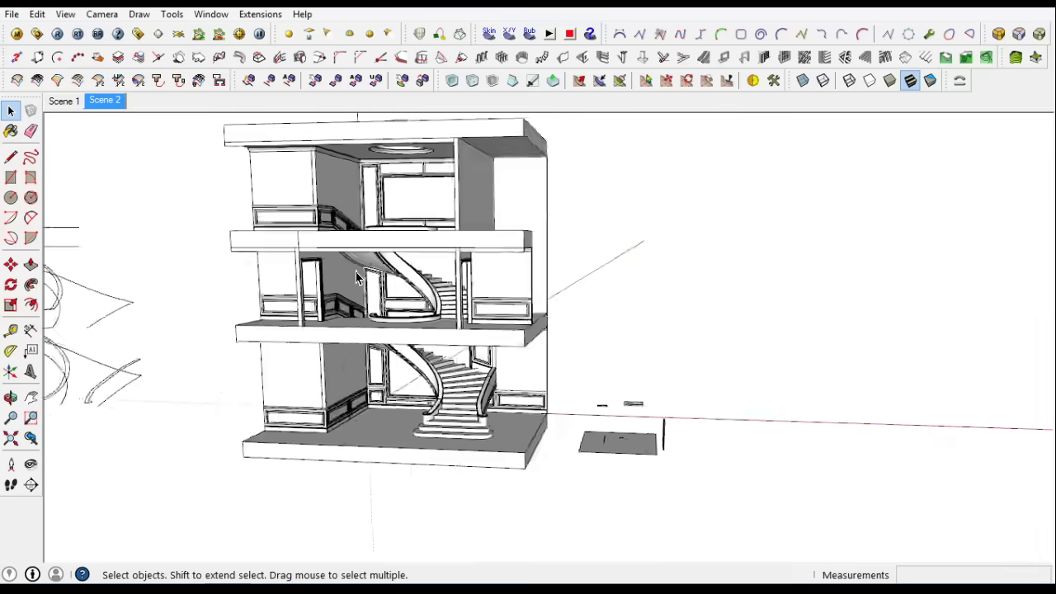
# Draw a 12 cm edge line near the moulding profile plate
pyautogui.press('l')
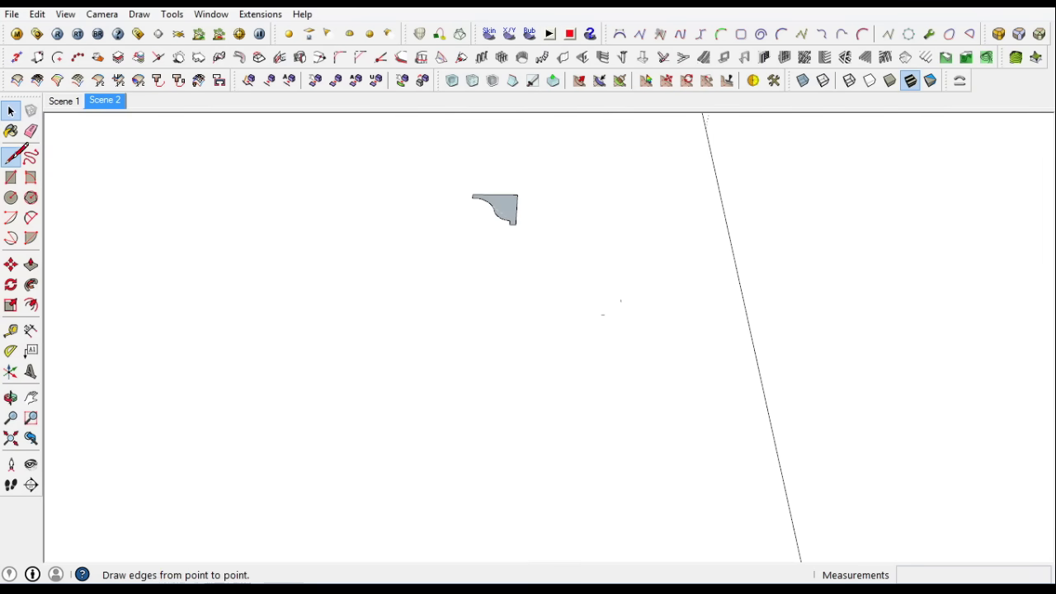
pyautogui.click(505, 385)
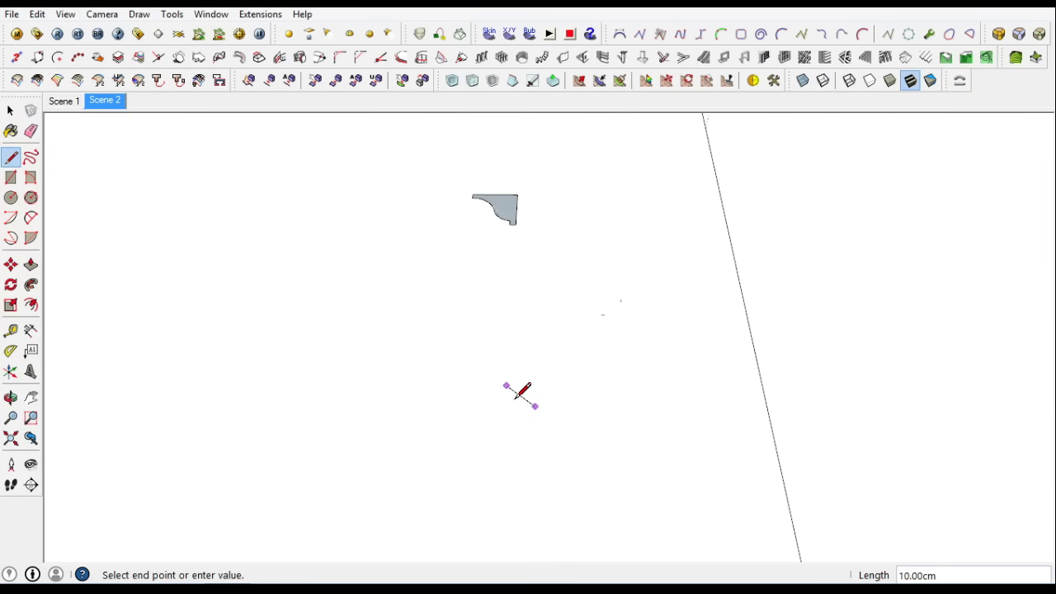
pyautogui.click(458, 423)
pyautogui.scroll(3, 458, 423)
pyautogui.scroll(2, 429, 407)
# Draw a rectangular face and start a notch line from its bottom edge's midpoint
pyautogui.press('r')
pyautogui.click(397, 420)
pyautogui.click(509, 363)
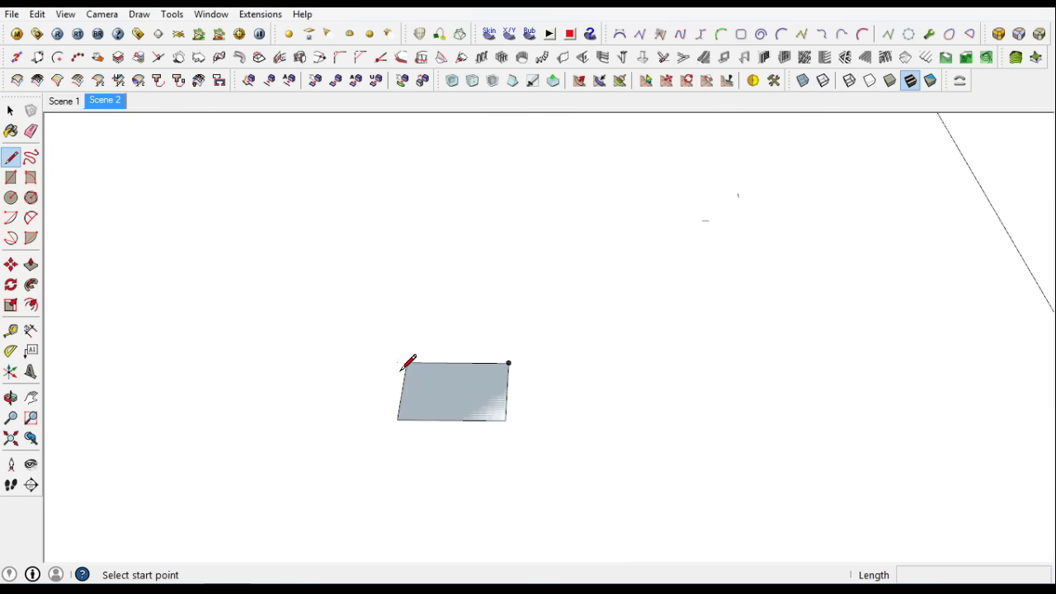
pyautogui.click(453, 420)
pyautogui.scroll(2, 459, 406)
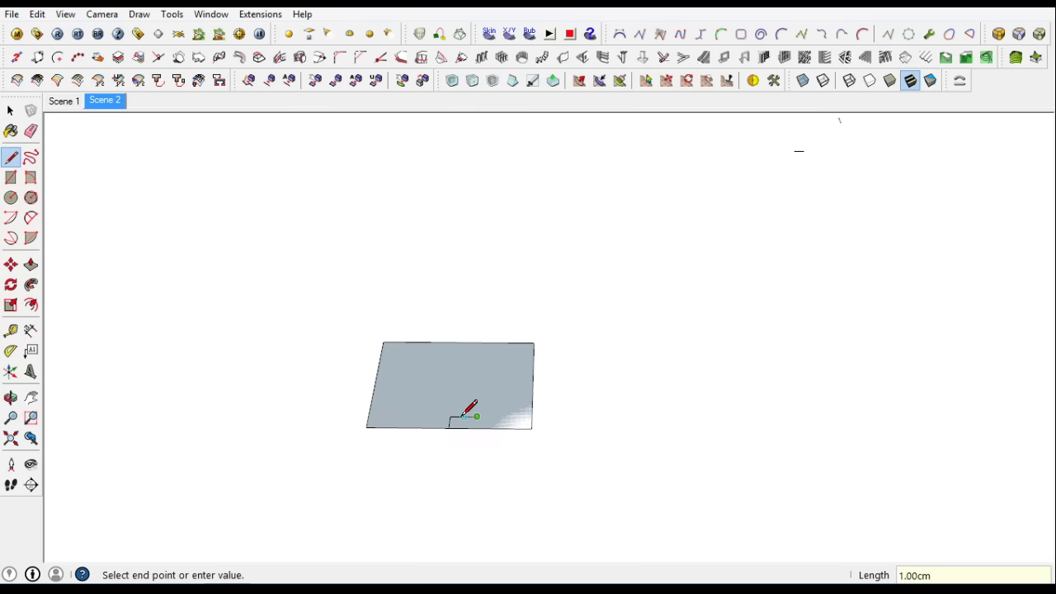
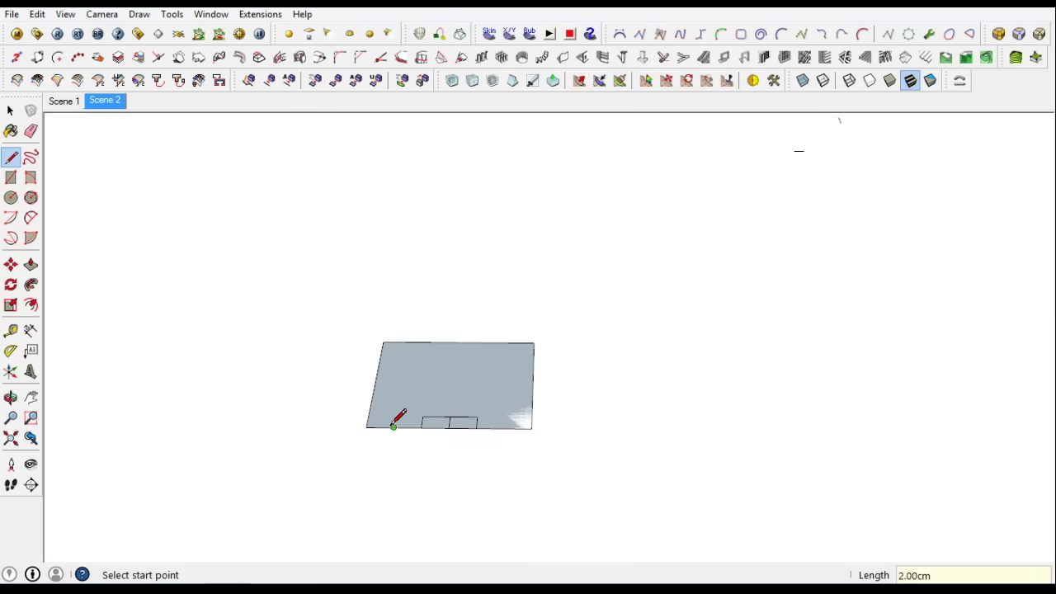
# Draw the curved arcs forming the left side of the rounded profile
pyautogui.scroll(2, 453, 365)
pyautogui.press('l')
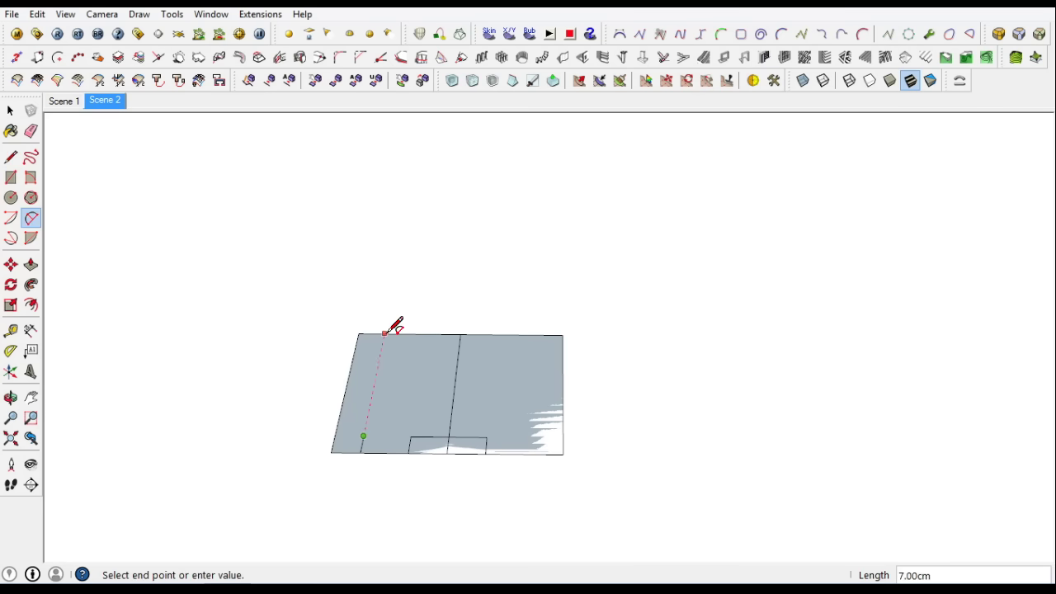
pyautogui.click(356, 391)
pyautogui.scroll(2, 381, 376)
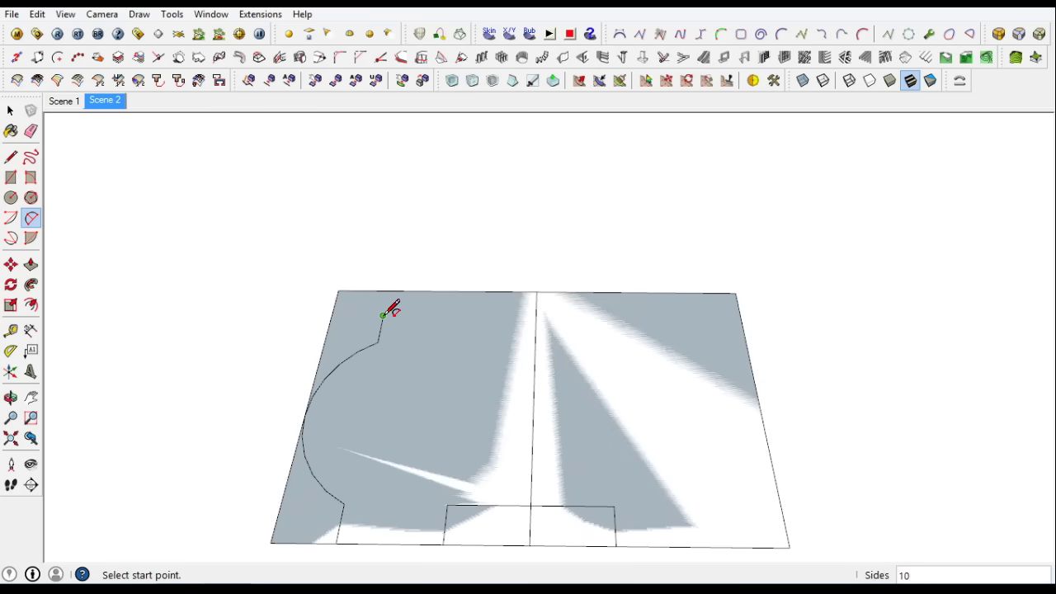
pyautogui.click(505, 286)
pyautogui.moveTo(505, 287)
pyautogui.mouseDown(button='middle')
pyautogui.moveTo(465, 426)
pyautogui.moveTo(490, 291)
pyautogui.mouseUp(button='middle')
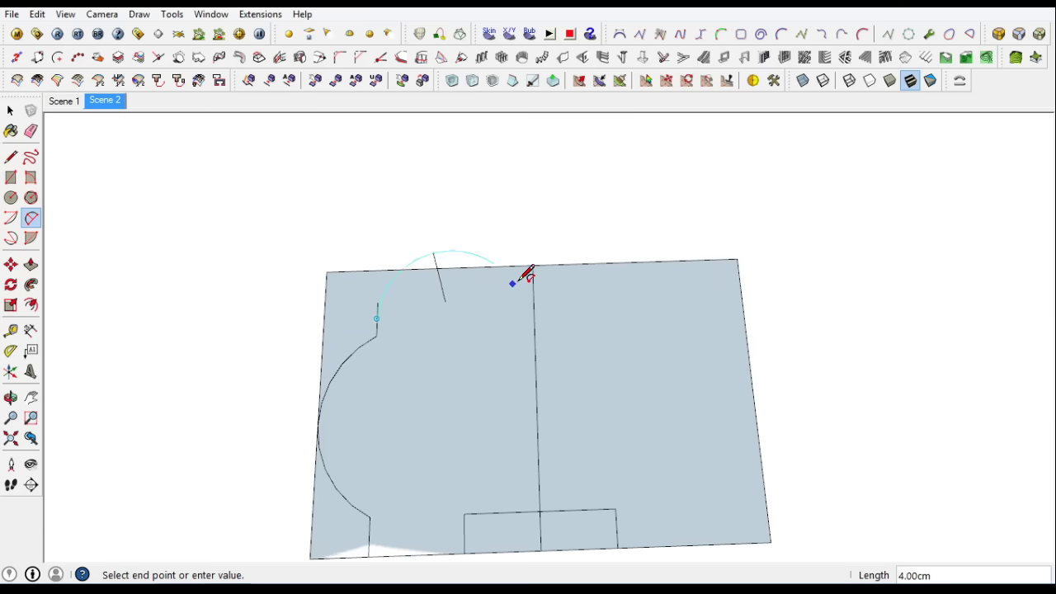
# Erase the profile's right half, then copy the left half and flip it to mirror the original
pyautogui.click(9, 111)
pyautogui.scroll(-2, 421, 325)
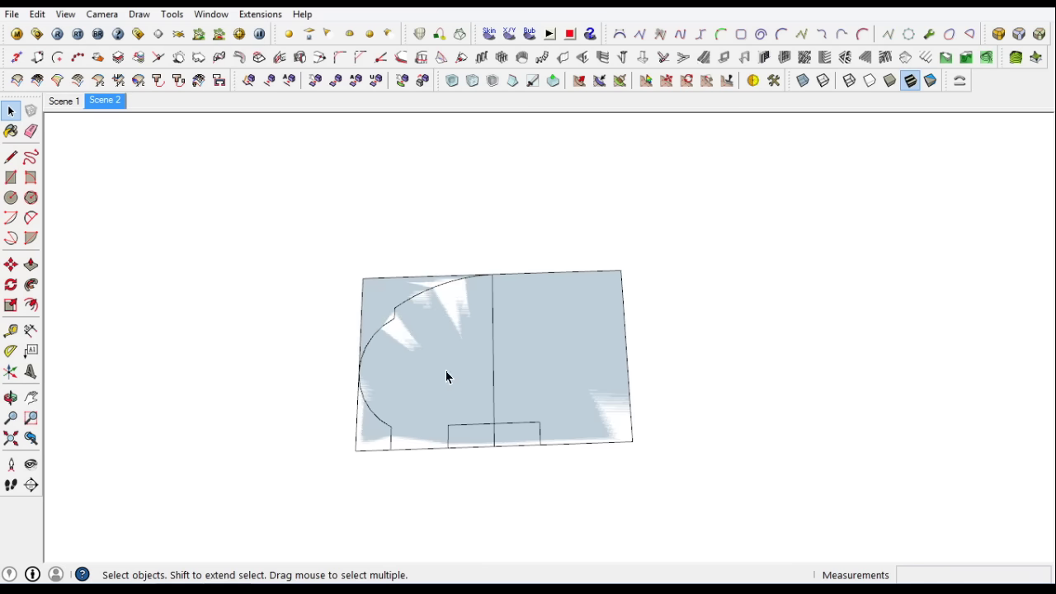
pyautogui.moveTo(407, 293); pyautogui.dragTo(532, 447)
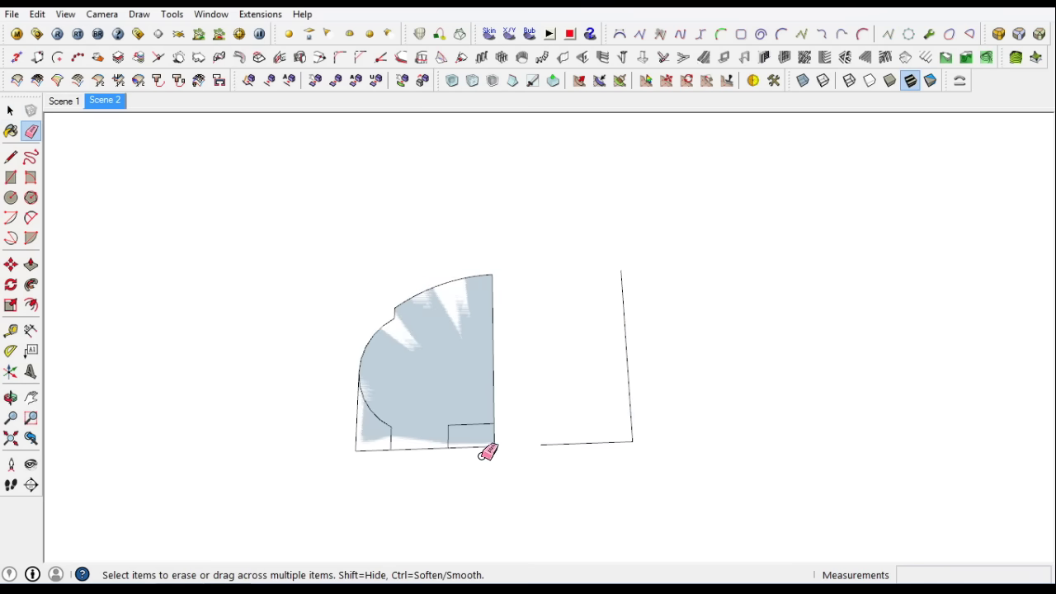
pyautogui.hotkey('ctrl', 'a')
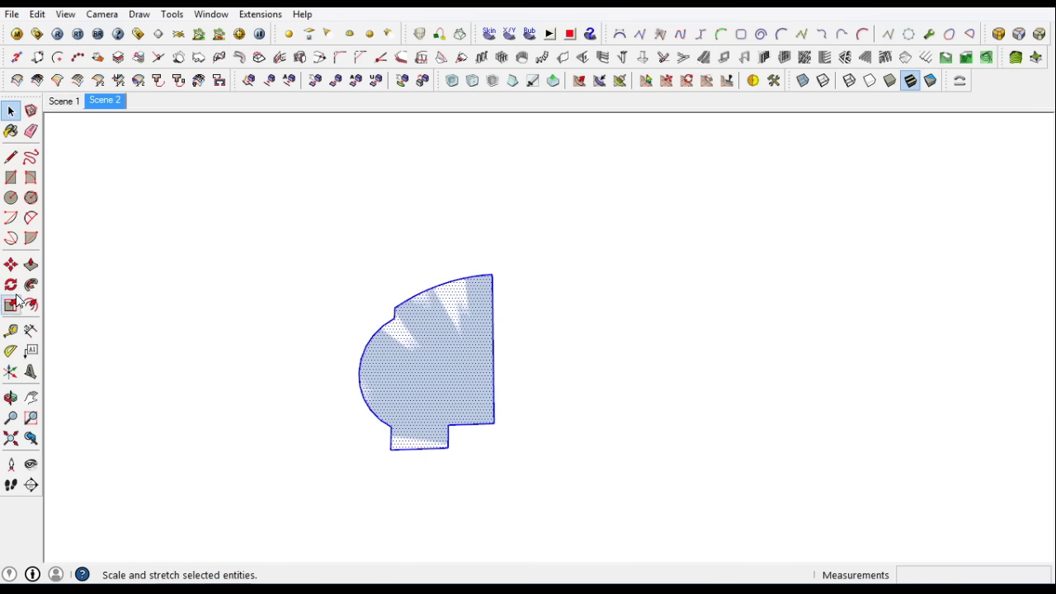
pyautogui.click(11, 264)
pyautogui.click(448, 446)
pyautogui.press('ctrl')
pyautogui.click(605, 445)
pyautogui.rightClick(593, 382)
pyautogui.click(806, 359)
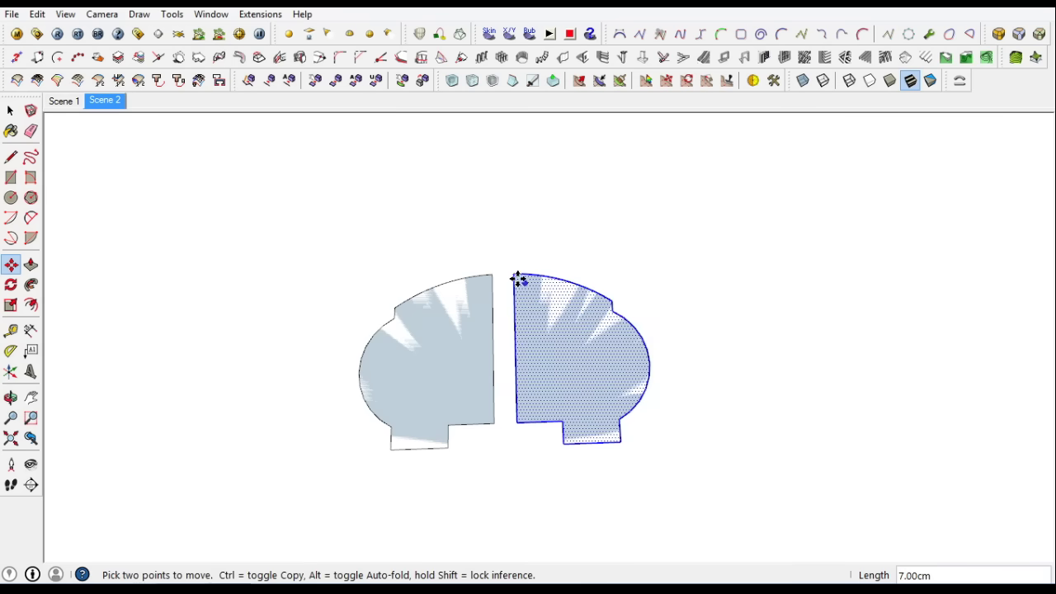
pyautogui.click(493, 421)
# Delete the seam between the halves and push/pull the merged profile into a tall column
pyautogui.click(10, 110)
pyautogui.click(490, 349)
pyautogui.press('Delete')
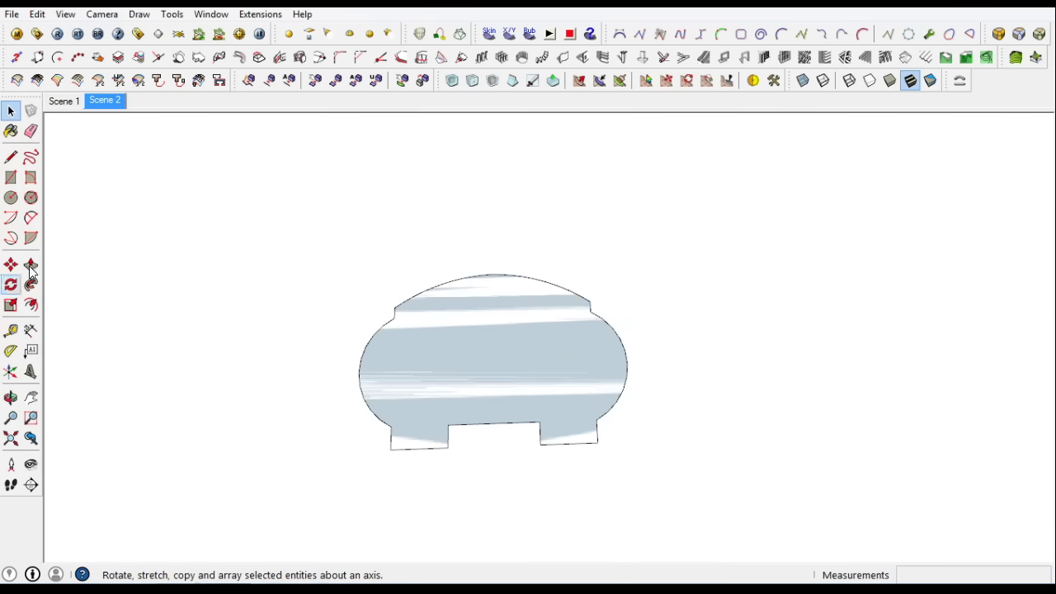
pyautogui.click(30, 264)
pyautogui.moveTo(448, 407); pyautogui.dragTo(487, 276, button='middle')
pyautogui.click(487, 276)
# Select the whole extruded column and make it a group
pyautogui.press('space')
pyautogui.tripleClick(478, 267)
pyautogui.rightClick(479, 266)
pyautogui.click(528, 263)
# Rotate the grouped column to lie horizontally
pyautogui.moveTo(83, 236); pyautogui.dragTo(233, 253, button='middle')
pyautogui.press('q')
pyautogui.click(453, 212)
pyautogui.click(462, 272)
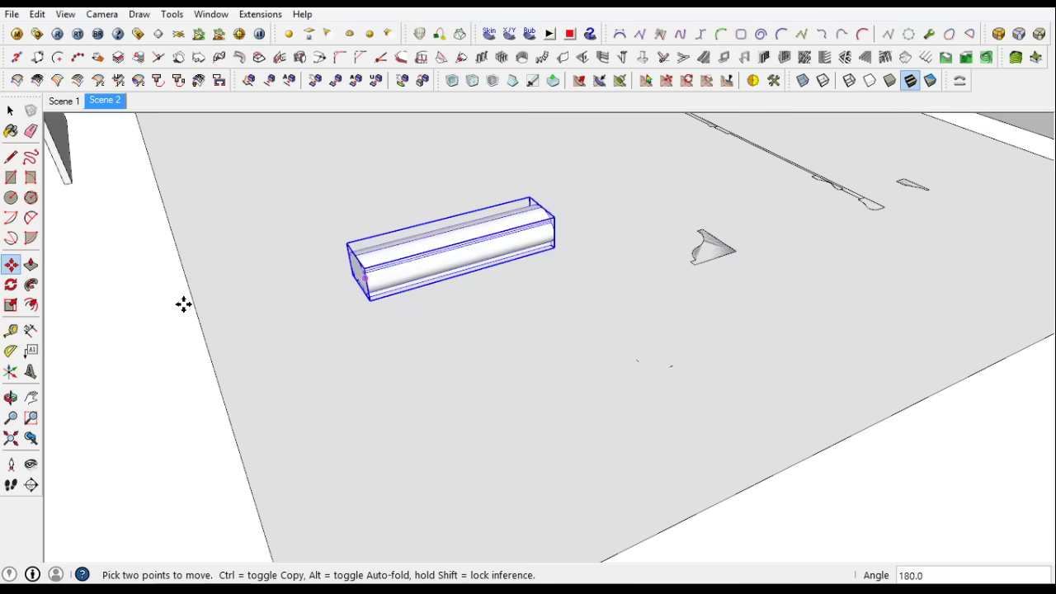
pyautogui.press('o')
pyautogui.moveTo(184, 302); pyautogui.dragTo(613, 376)
pyautogui.scroll(-5, 613, 376)
# Move the horizontal moulded bar aside, away from the building
pyautogui.press('m')
pyautogui.click(283, 407)
pyautogui.click(721, 429)
pyautogui.press('space')
pyautogui.scroll(3, 511, 499)
pyautogui.scroll(4, 553, 363)
pyautogui.press('l')
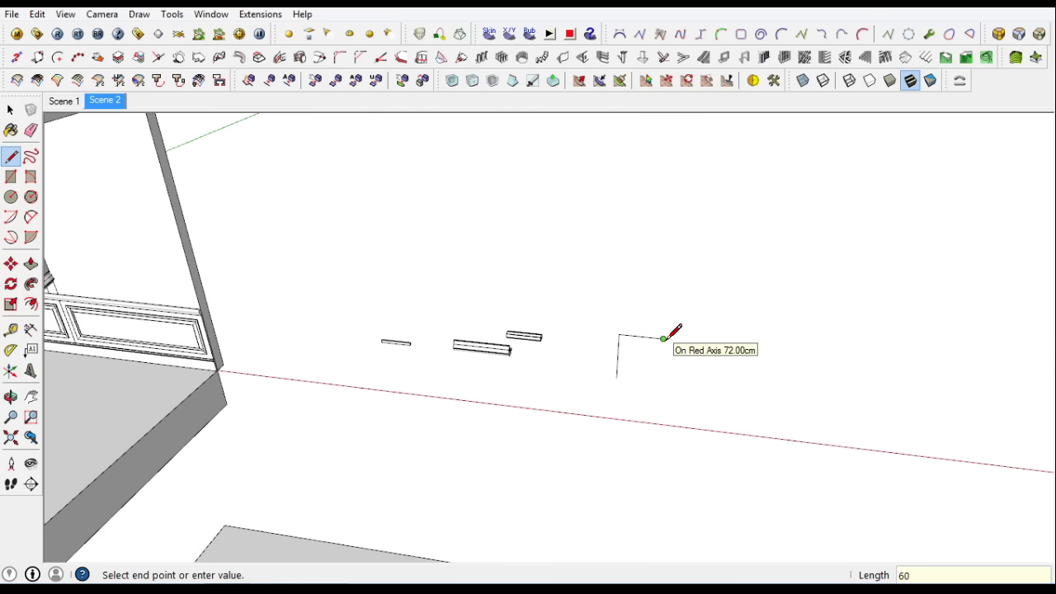
# Finish the 129 cm vertical line and draw the rectangular panel face
pyautogui.click(666, 339)
pyautogui.press('r')
pyautogui.click(664, 338)
pyautogui.scroll(3, 672, 334)
pyautogui.scroll(1, 660, 346)
# Offset the rectangle's edges inward to form an inset frame border
pyautogui.click(11, 110)
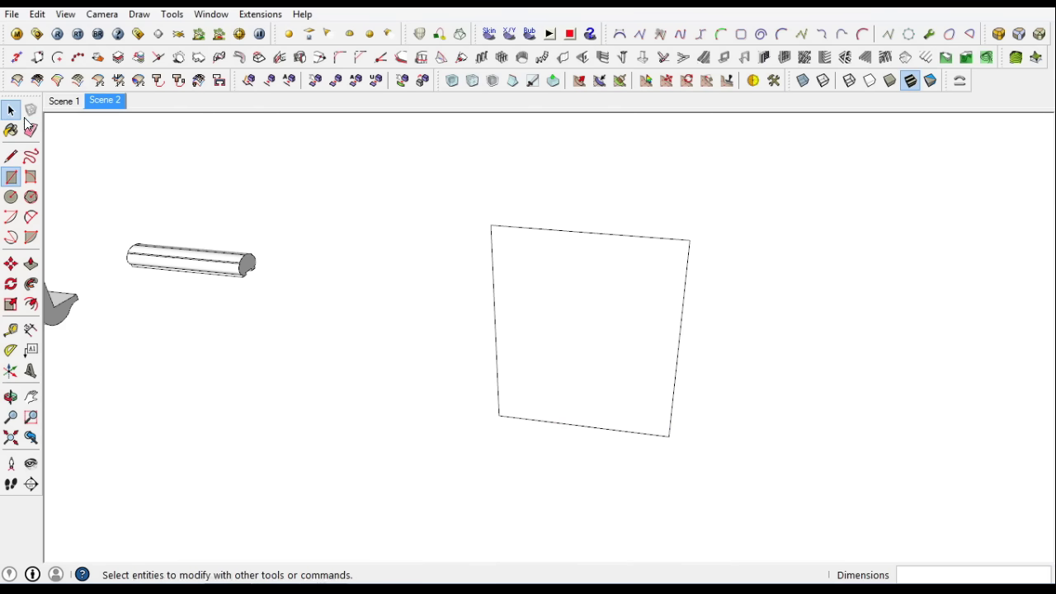
pyautogui.doubleClick(550, 389)
pyautogui.click(29, 218)
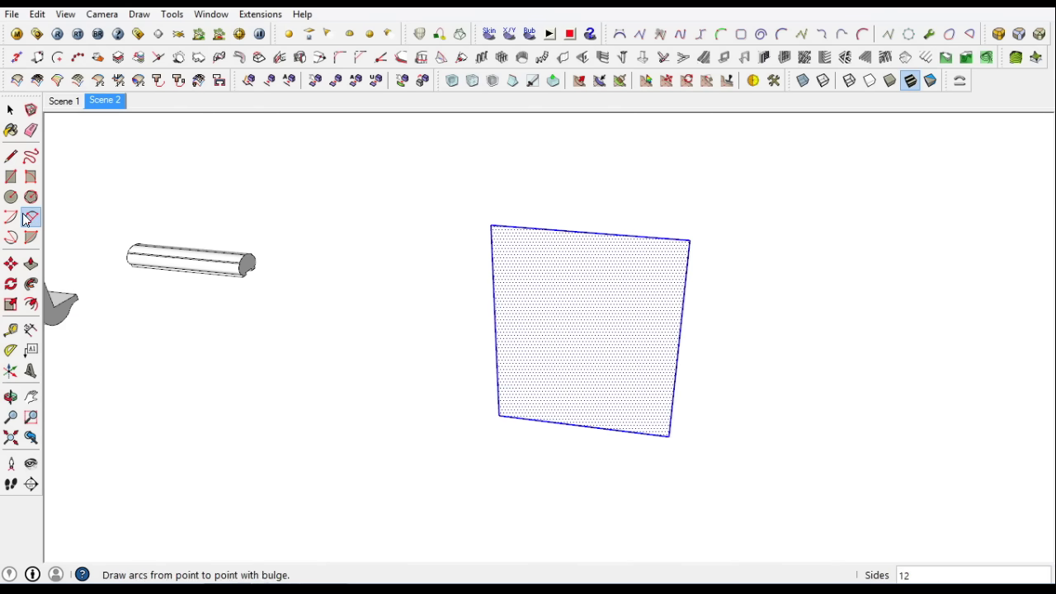
pyautogui.click(10, 305)
pyautogui.press('f')
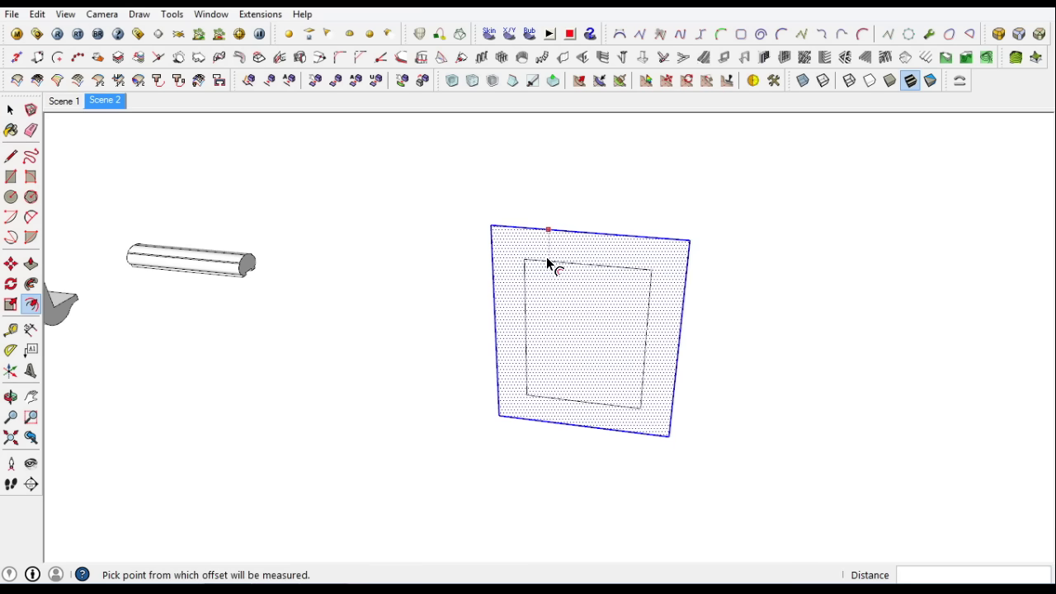
pyautogui.click(544, 253)
# Draw a line across the frame's bottom-left corner to split off a small square
pyautogui.press('b')
pyautogui.press('l')
pyautogui.click(521, 401)
pyautogui.click(521, 418)
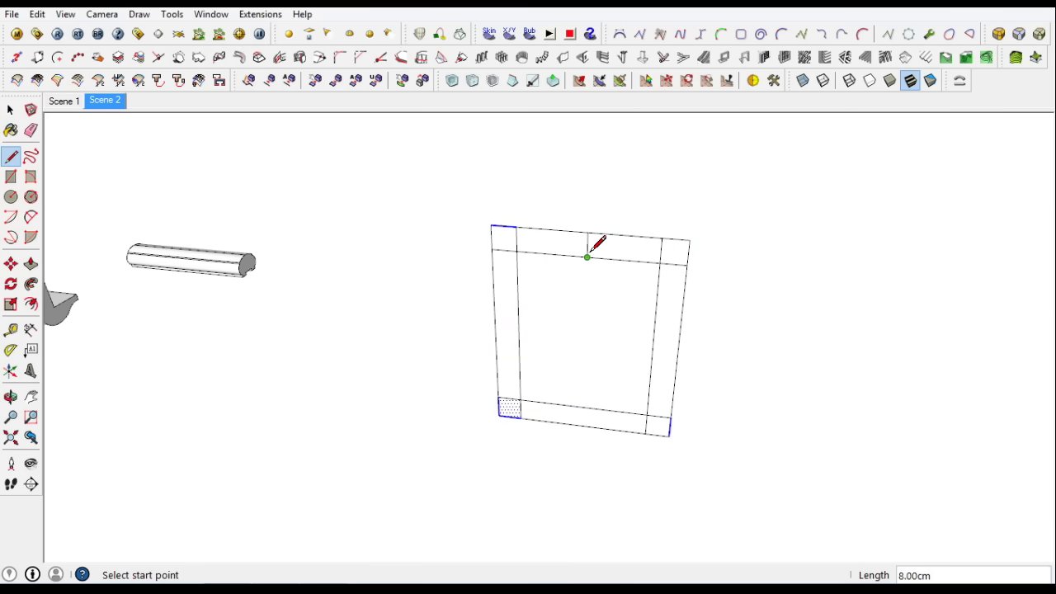
pyautogui.press('e')
# Draw crossing arcs inside the frame to form the pointed lattice
pyautogui.press('a')
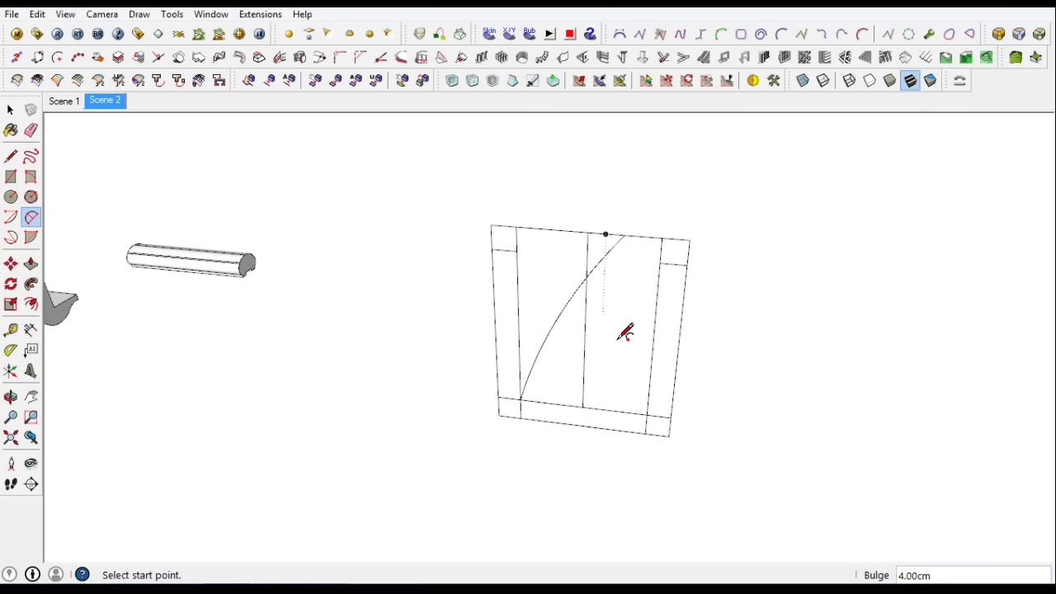
pyautogui.press('Escape')
pyautogui.click(646, 414)
pyautogui.click(551, 228)
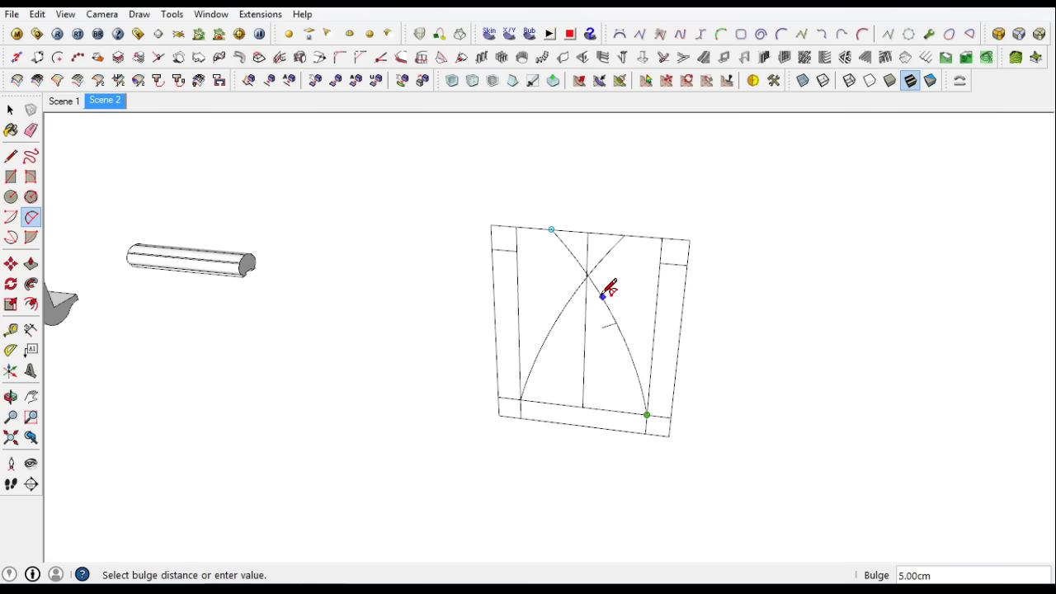
pyautogui.click(11, 155)
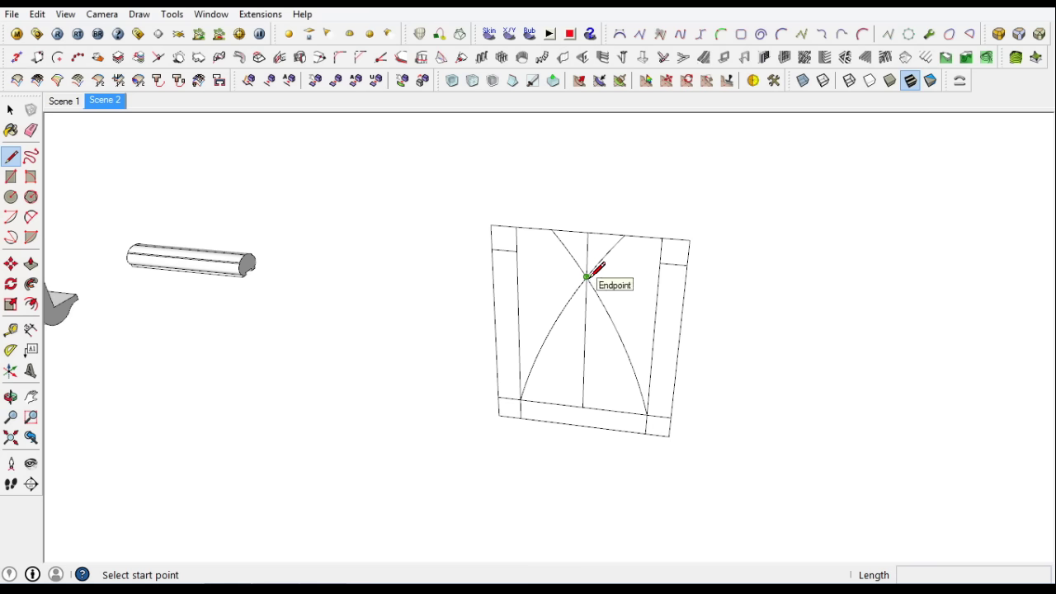
pyautogui.click(657, 283)
pyautogui.click(658, 284)
pyautogui.write('4')
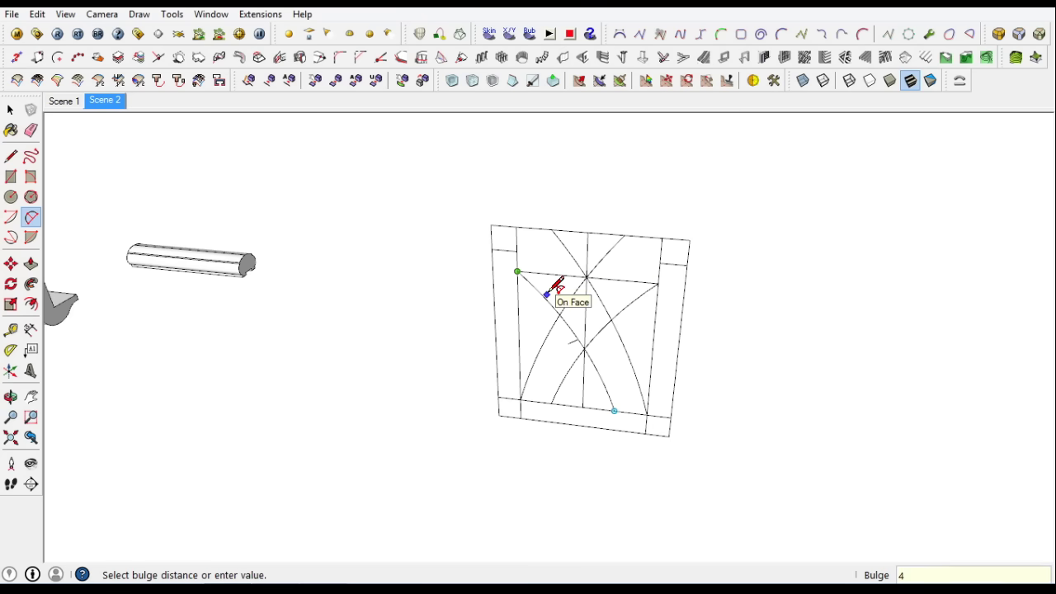
pyautogui.click(31, 131)
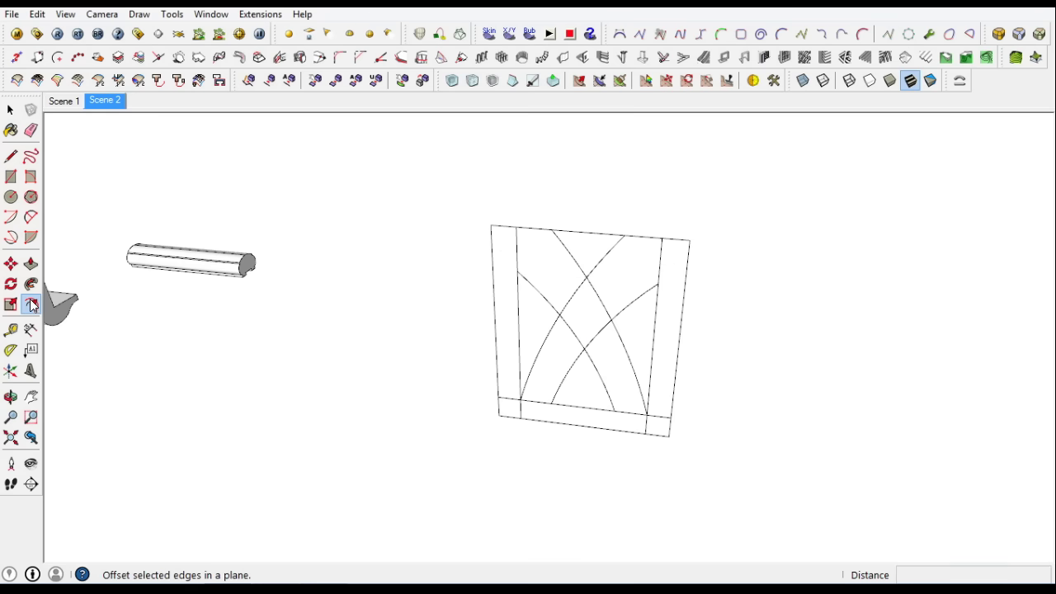
# Offset the first panel face's edges slightly to create a narrow strip
pyautogui.click(566, 254)
pyautogui.scroll(3, 572, 259)
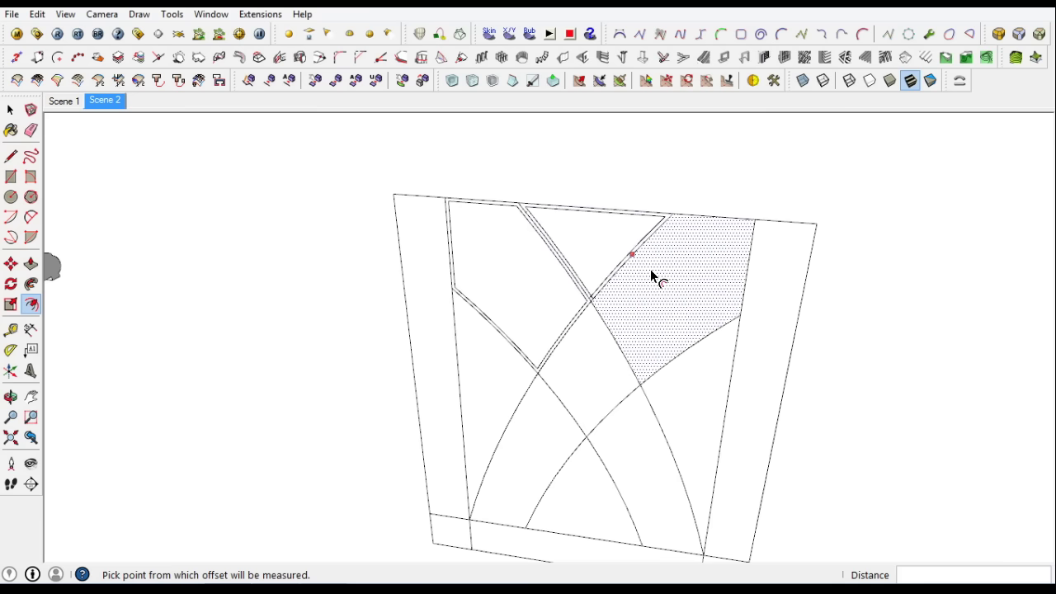
pyautogui.scroll(3, 655, 279)
pyautogui.scroll(2, 601, 302)
pyautogui.scroll(-2, 525, 377)
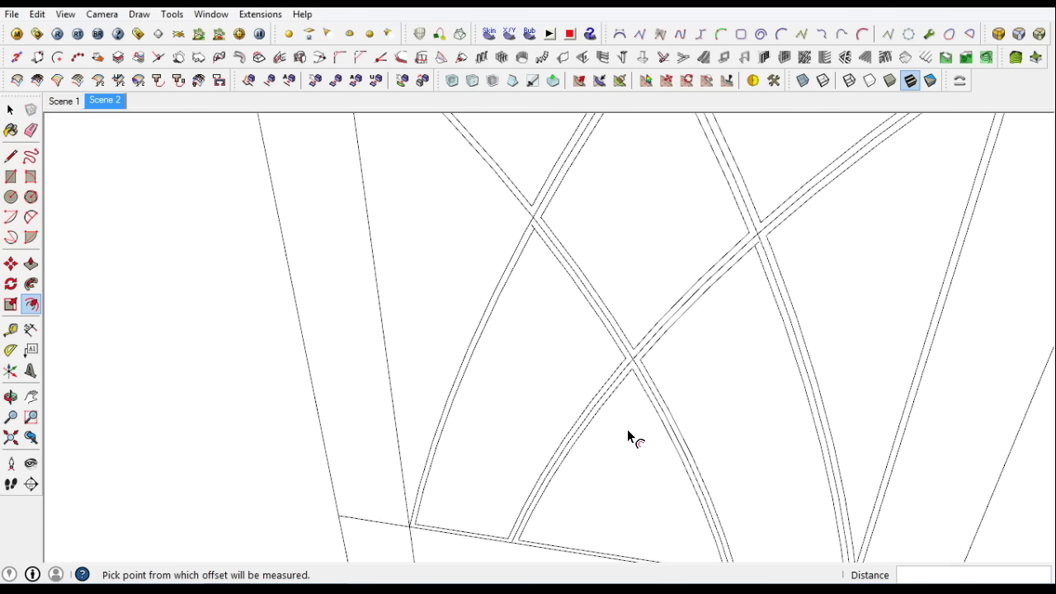
pyautogui.scroll(-3, 509, 297)
pyautogui.scroll(-2, 455, 280)
pyautogui.scroll(3, 455, 275)
pyautogui.scroll(-2, 719, 460)
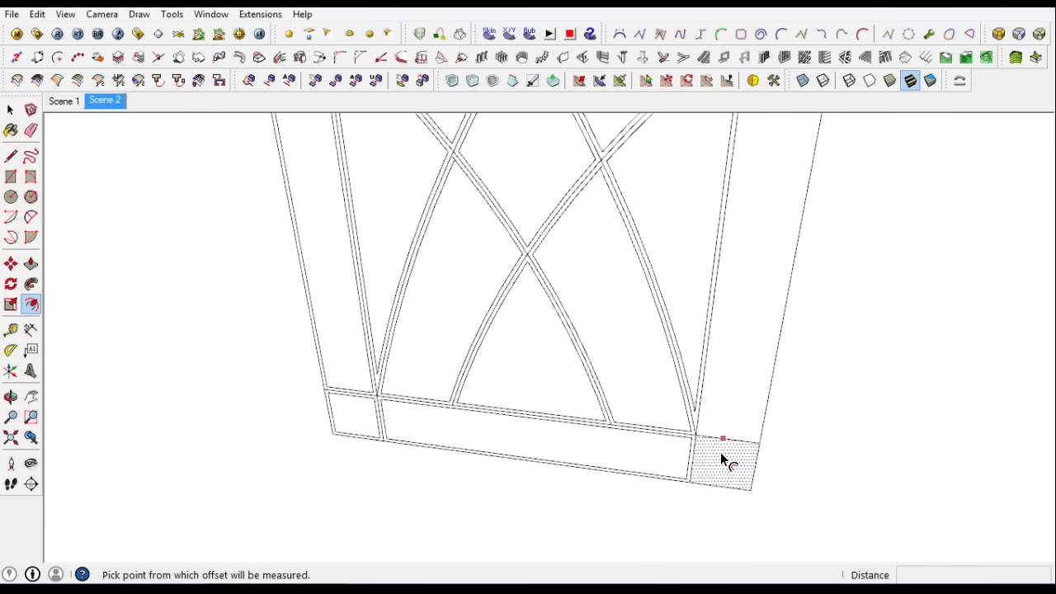
pyautogui.scroll(1, 660, 495)
# Offset a second face's edges into a thin strip, completing the double-edged lattice bars
pyautogui.click(613, 518)
pyautogui.scroll(-3, 347, 367)
pyautogui.scroll(5, 544, 239)
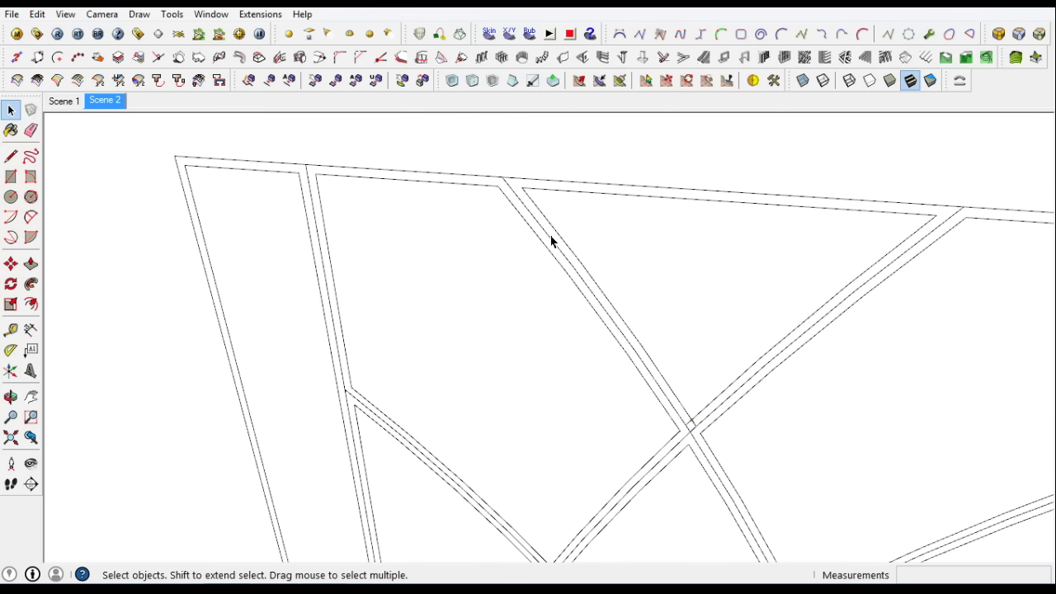
pyautogui.scroll(3, 710, 429)
pyautogui.scroll(-3, 665, 403)
pyautogui.scroll(2, 500, 382)
pyautogui.scroll(1, 469, 382)
pyautogui.scroll(2, 607, 476)
pyautogui.scroll(-3, 825, 396)
pyautogui.scroll(2, 787, 434)
pyautogui.scroll(-1, 603, 434)
pyautogui.scroll(2, 345, 368)
pyautogui.scroll(-2, 539, 438)
pyautogui.scroll(3, 638, 217)
pyautogui.scroll(2, 629, 228)
pyautogui.scroll(-1, 706, 429)
pyautogui.scroll(-2, 465, 405)
pyautogui.scroll(1, 521, 427)
pyautogui.scroll(-3, 552, 454)
pyautogui.scroll(4, 605, 269)
pyautogui.scroll(2, 633, 272)
pyautogui.scroll(2, 621, 266)
pyautogui.scroll(-2, 569, 338)
pyautogui.scroll(2, 551, 380)
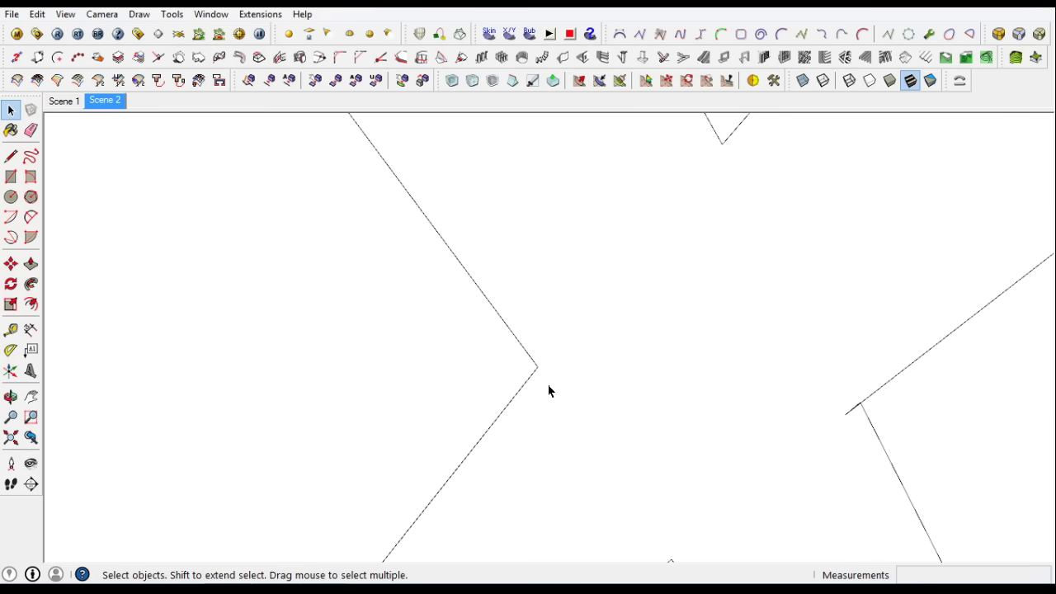
pyautogui.scroll(-3, 597, 372)
pyautogui.scroll(-2, 603, 322)
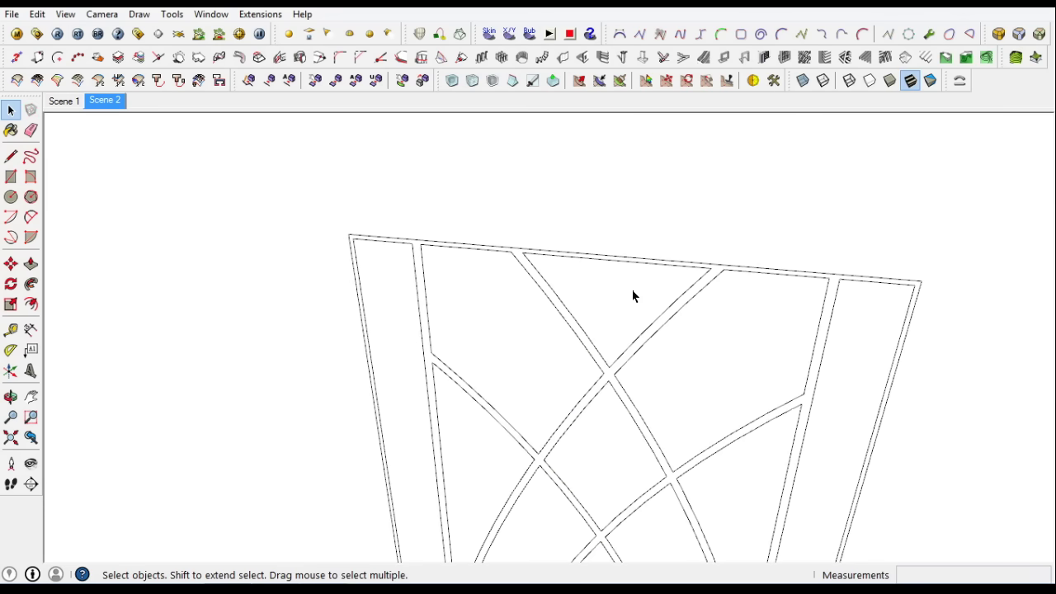
pyautogui.scroll(-3, 714, 387)
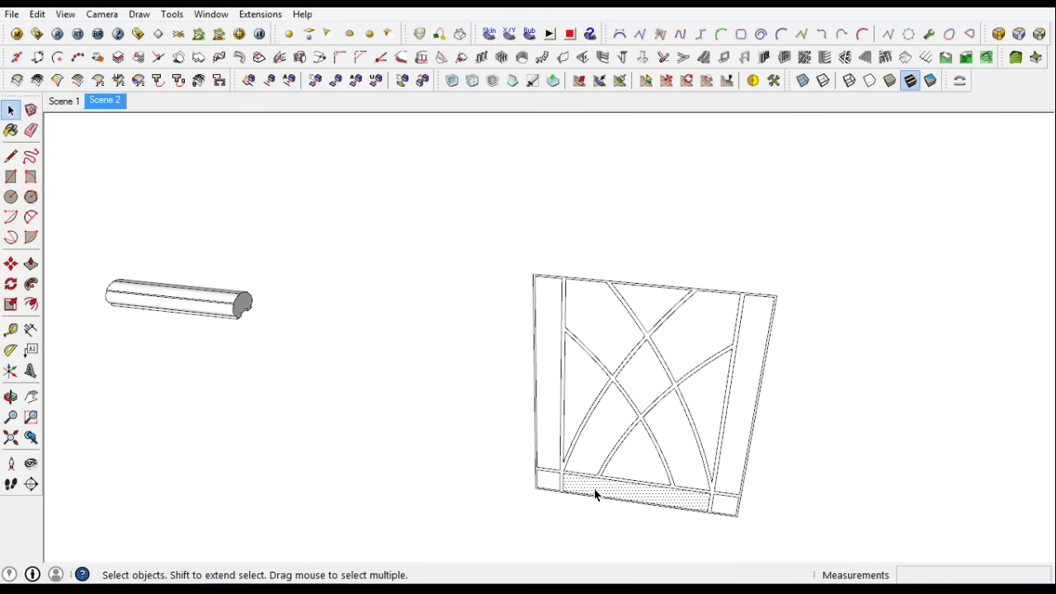
# Push/pull the panel's strips outward into a solid 3D grille
pyautogui.click(30, 263)
pyautogui.scroll(4, 578, 537)
pyautogui.click(578, 441)
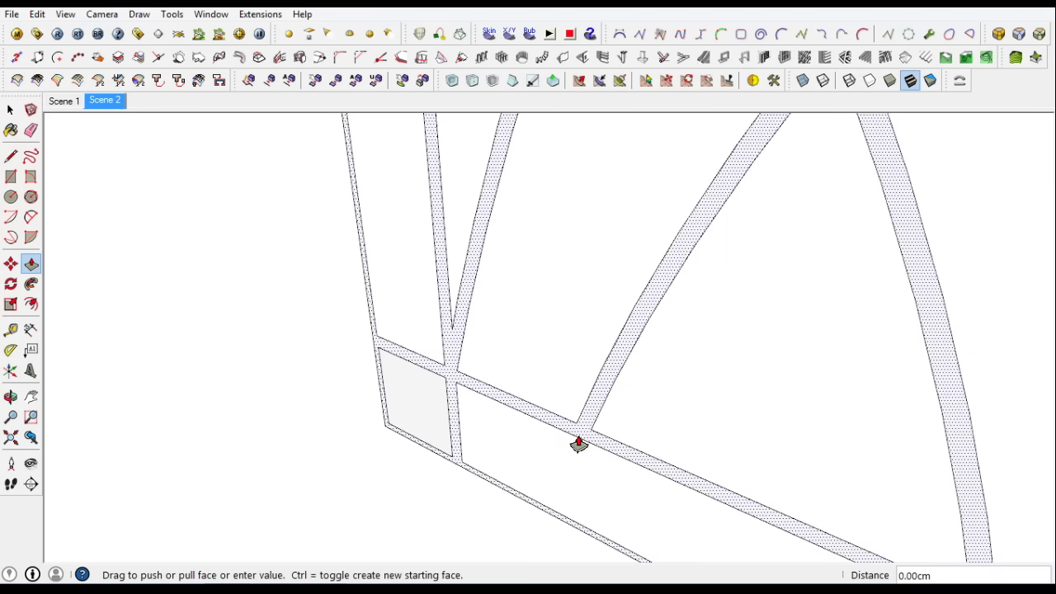
pyautogui.moveTo(445, 429); pyautogui.dragTo(441, 347, button='middle')
pyautogui.press('space')
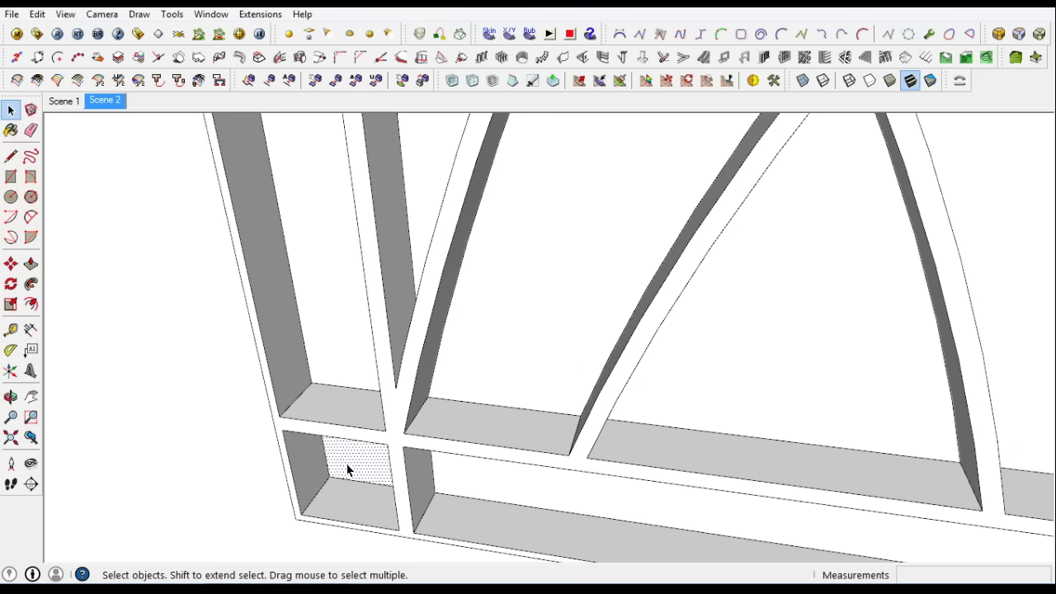
pyautogui.scroll(-5, 349, 405)
pyautogui.scroll(3, 525, 454)
pyautogui.scroll(3, 525, 454)
# Push back the bottom rail's end faces, including the one at its left end
pyautogui.click(30, 263)
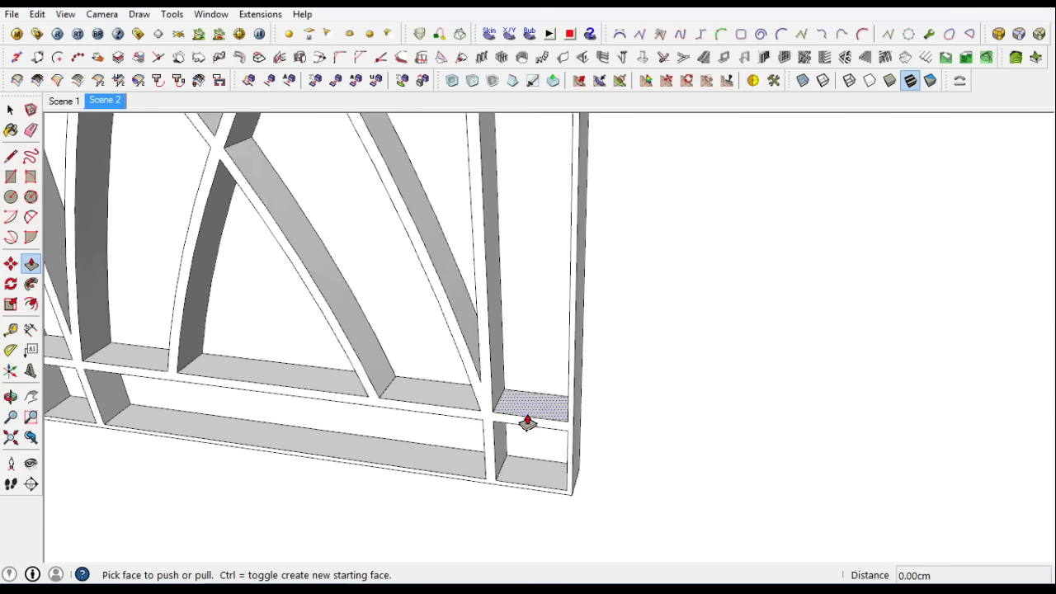
pyautogui.click(462, 476)
pyautogui.click(495, 466)
pyautogui.doubleClick(498, 464)
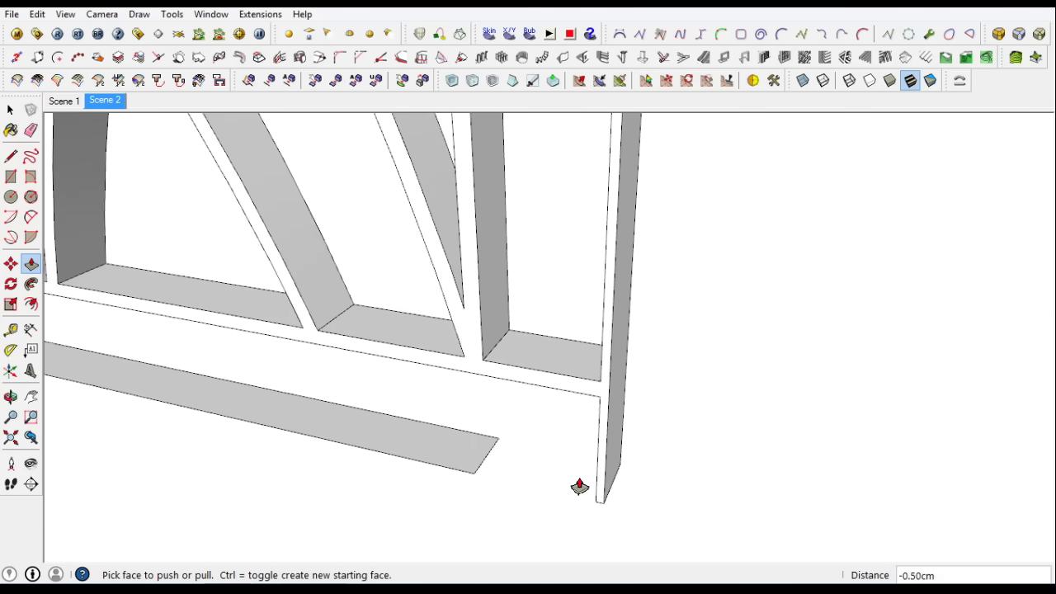
pyautogui.moveTo(577, 483); pyautogui.dragTo(121, 391, button='middle')
pyautogui.click(121, 391)
pyautogui.click(154, 367)
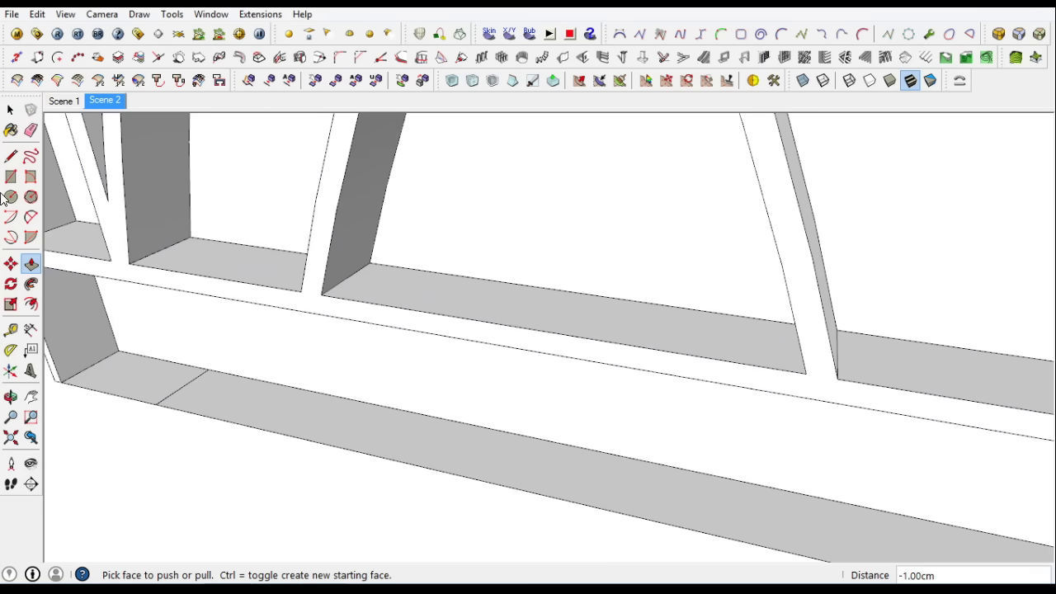
# Erase the leftover edges along the bottom rail and pick the rail's top face
pyautogui.press('e')
pyautogui.moveTo(153, 393); pyautogui.dragTo(271, 354)
pyautogui.scroll(-5, 306, 377)
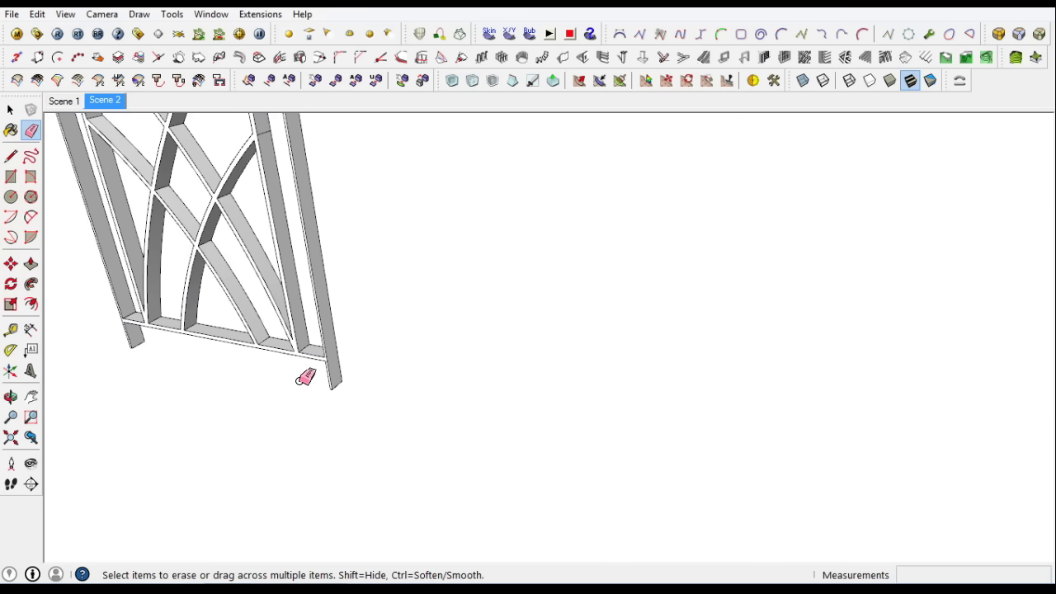
pyautogui.click(31, 264)
pyautogui.keyDown('shift'); pyautogui.moveTo(248, 115); pyautogui.dragTo(251, 264, button='middle'); pyautogui.keyUp('shift')
pyautogui.scroll(4, 248, 330)
pyautogui.click(239, 364)
# Select the whole railing panel, inspect it from around, then clear the selection
pyautogui.press('space')
pyautogui.scroll(-3, 264, 306)
pyautogui.tripleClick(215, 371)
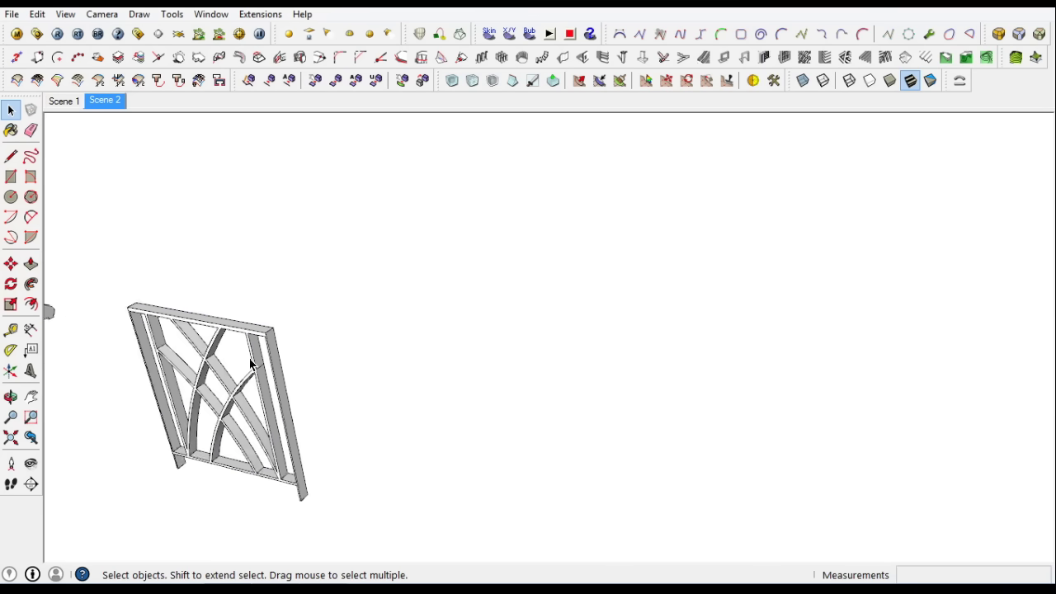
pyautogui.moveTo(58, 314); pyautogui.dragTo(412, 330, button='middle')
pyautogui.scroll(3, 462, 330)
pyautogui.rightClick(440, 281)
pyautogui.click(487, 292)
pyautogui.click(284, 312)
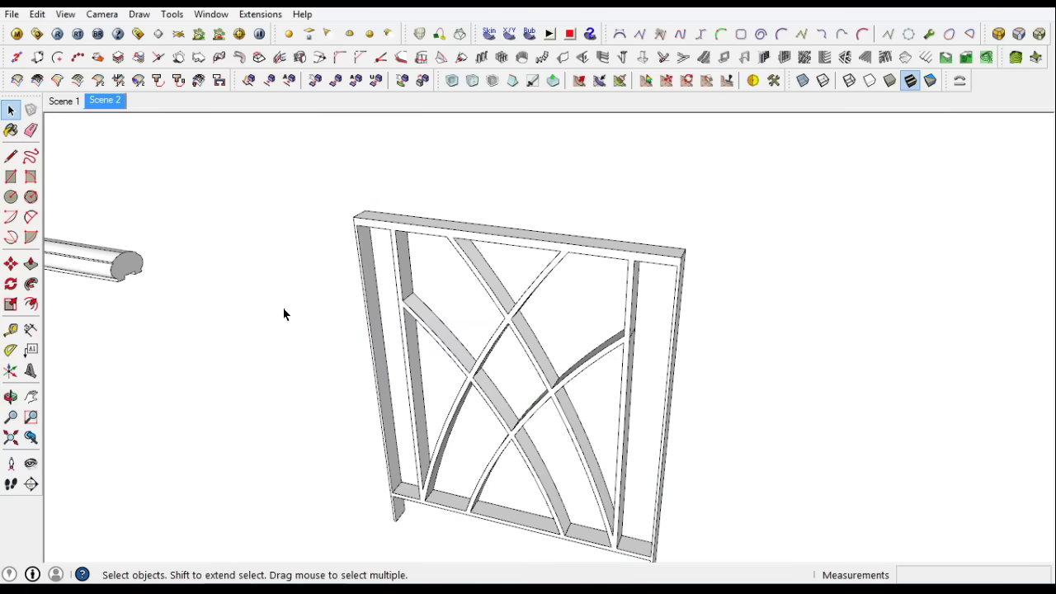
pyautogui.rightClick(107, 103)
# Paint the railing panel black with the in-model Color_008 material
pyautogui.click(154, 172)
pyautogui.press('b')
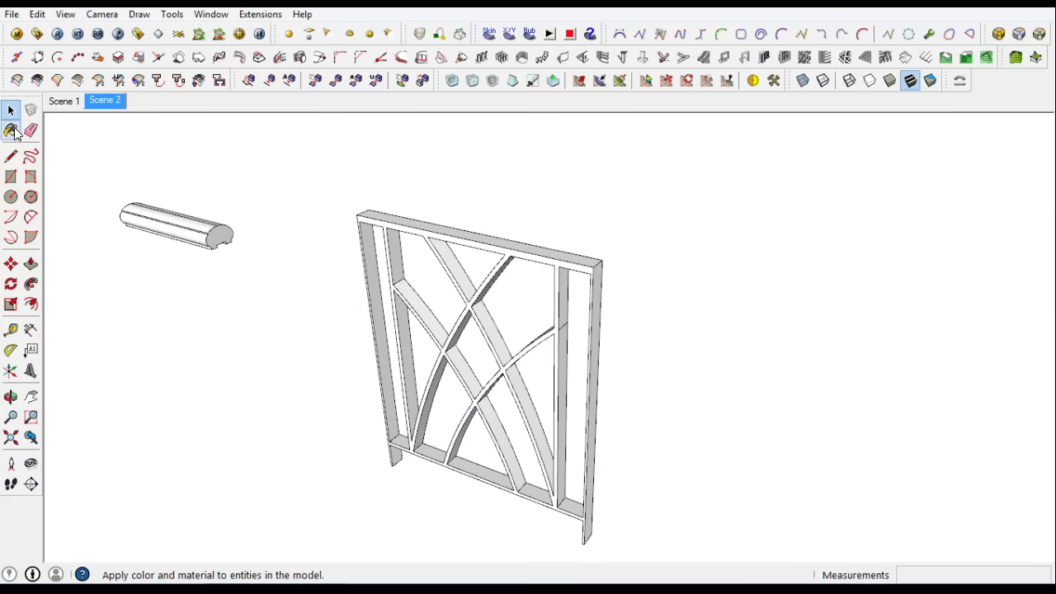
pyautogui.click(197, 245)
pyautogui.click(190, 257)
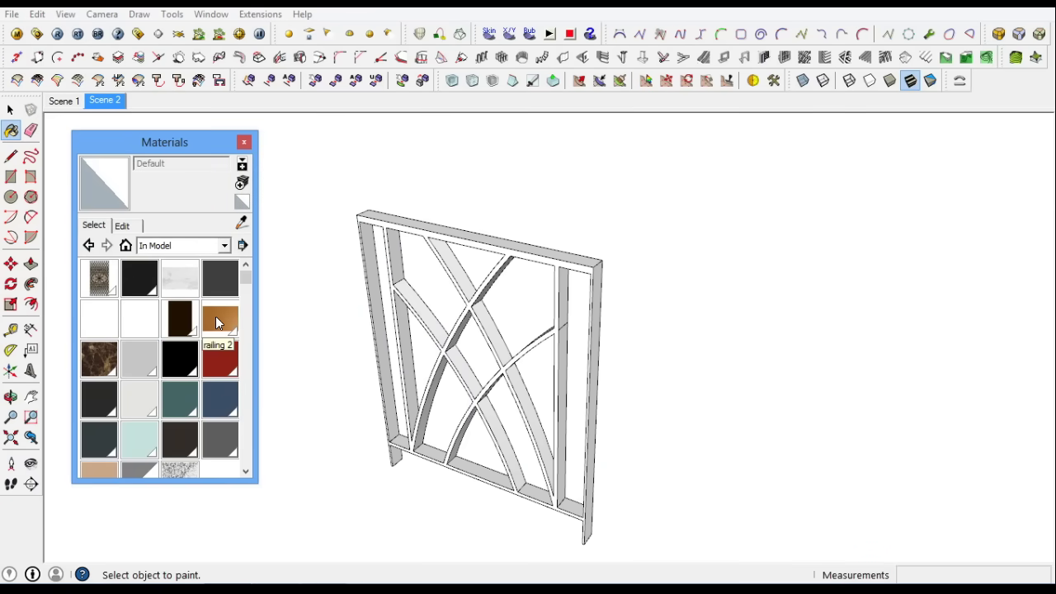
pyautogui.click(131, 278)
pyautogui.click(437, 323)
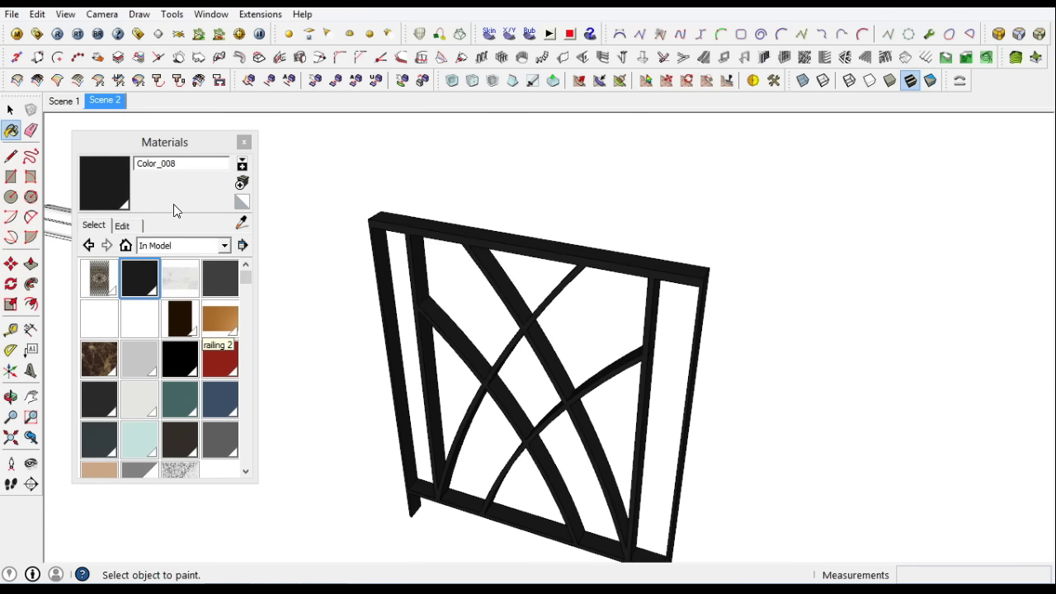
# Inside the panel group, paint the diagonal bars brown with the railing 2 material
pyautogui.click(404, 335)
pyautogui.doubleClick(415, 281)
pyautogui.click(219, 319)
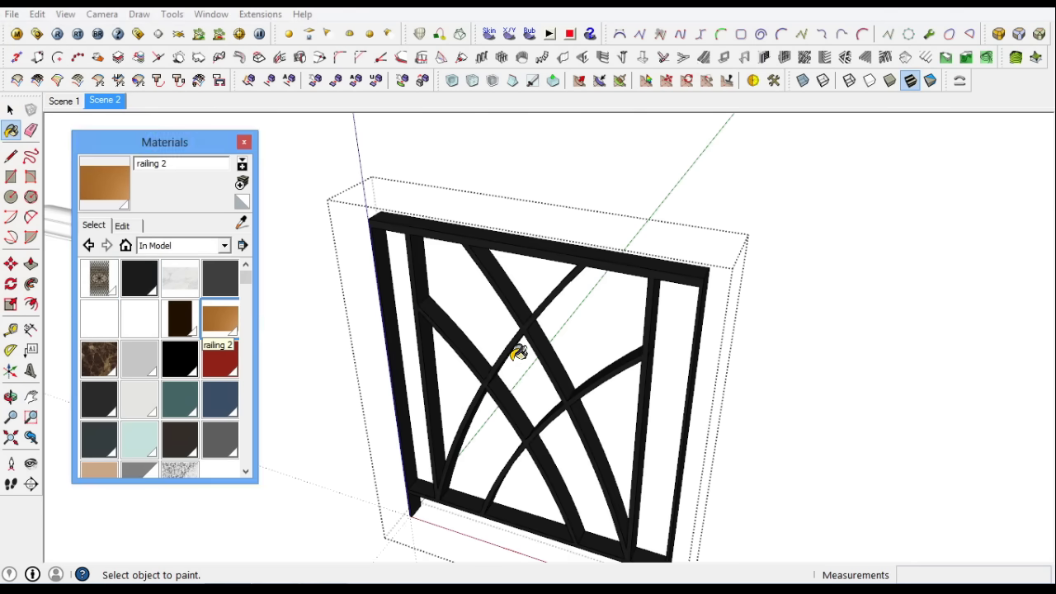
pyautogui.click(455, 338)
pyautogui.moveTo(586, 423); pyautogui.dragTo(722, 396, button='middle')
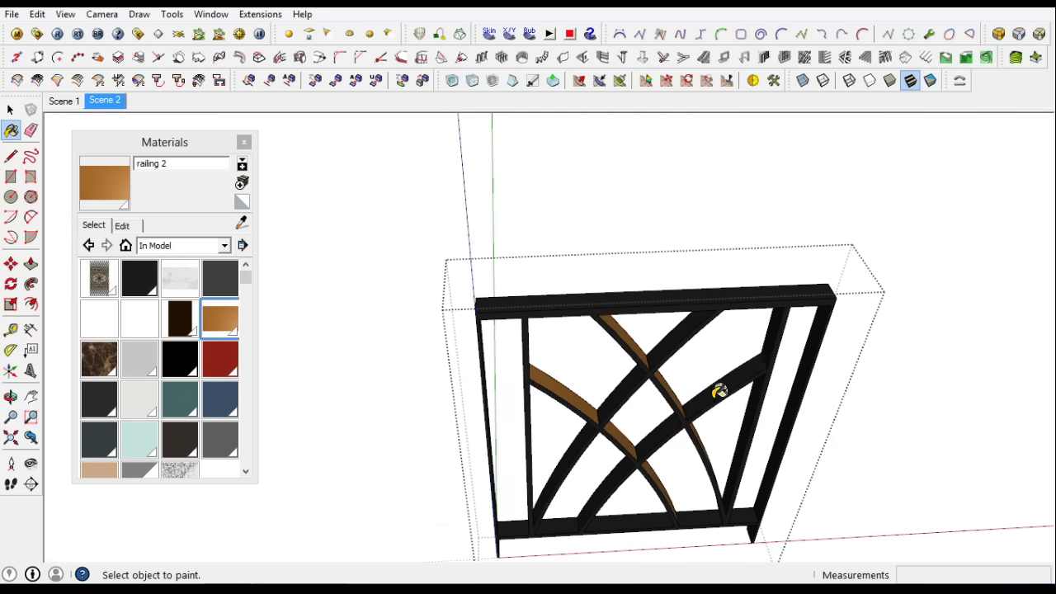
pyautogui.moveTo(650, 368); pyautogui.dragTo(561, 238, button='middle')
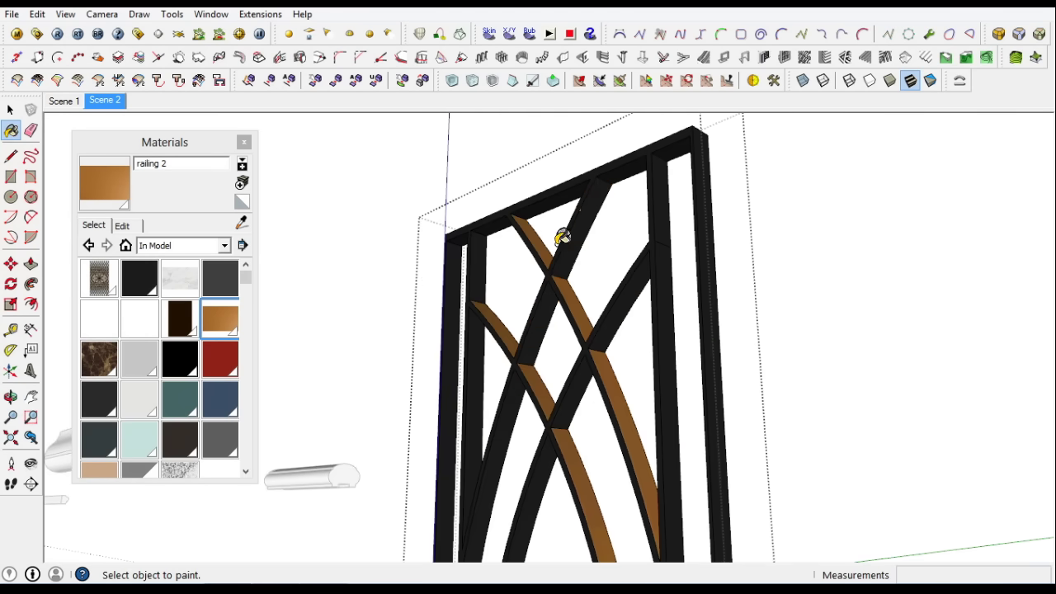
pyautogui.moveTo(555, 449)
pyautogui.mouseDown(button='middle')
pyautogui.moveTo(684, 377)
pyautogui.moveTo(830, 337)
pyautogui.mouseUp(button='middle')
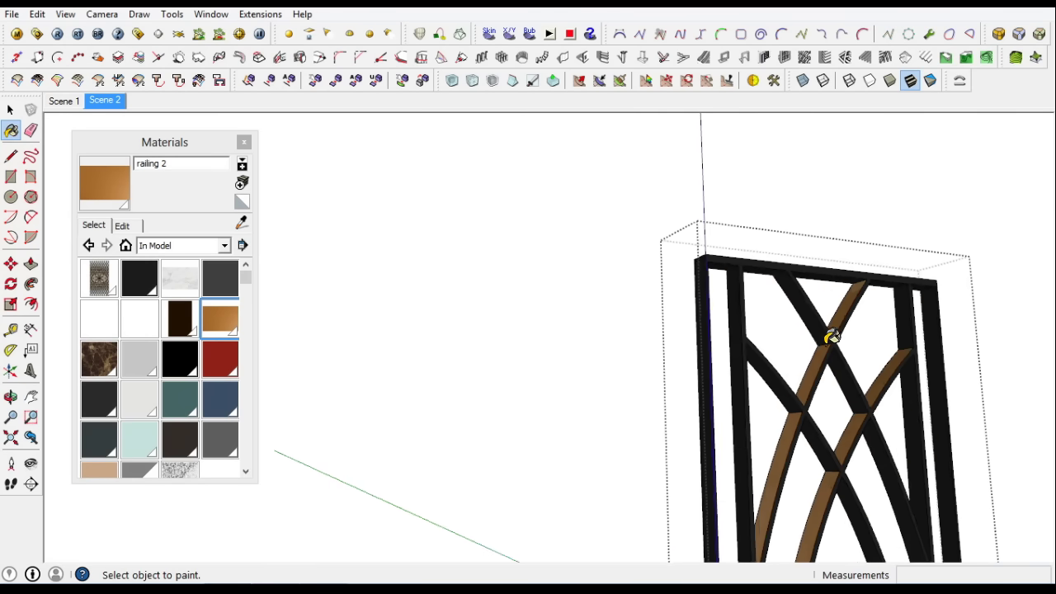
pyautogui.moveTo(776, 409)
pyautogui.mouseDown(button='middle')
pyautogui.moveTo(814, 401)
pyautogui.moveTo(841, 490)
pyautogui.mouseUp(button='middle')
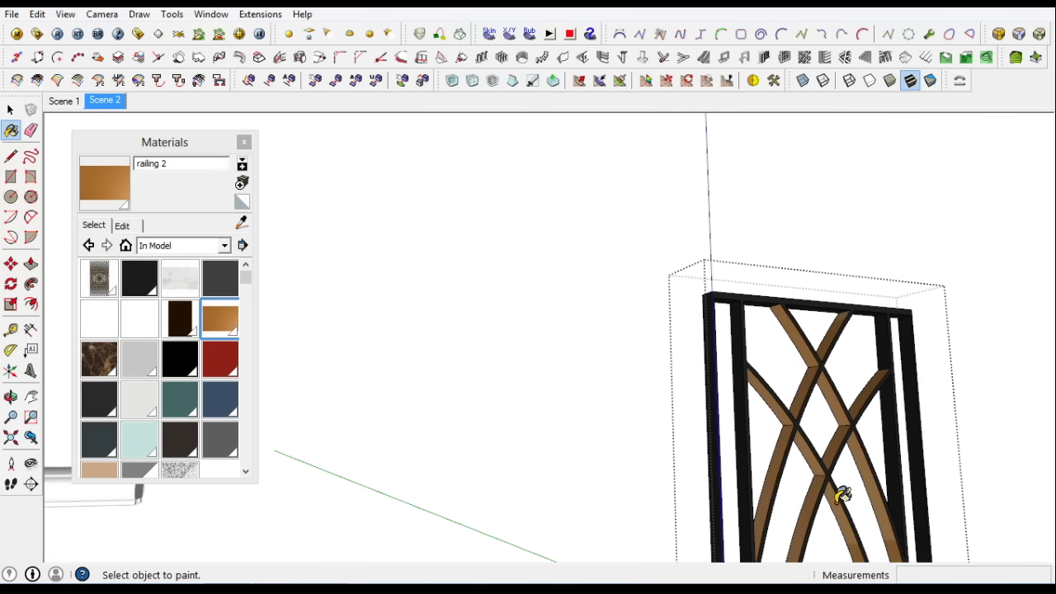
pyautogui.click(11, 117)
# Paint the handrail piece with the dark step texture
pyautogui.scroll(-5, 784, 297)
pyautogui.moveTo(785, 297); pyautogui.dragTo(767, 436, button='middle')
pyautogui.click(377, 330)
pyautogui.press('b')
pyautogui.click(95, 361)
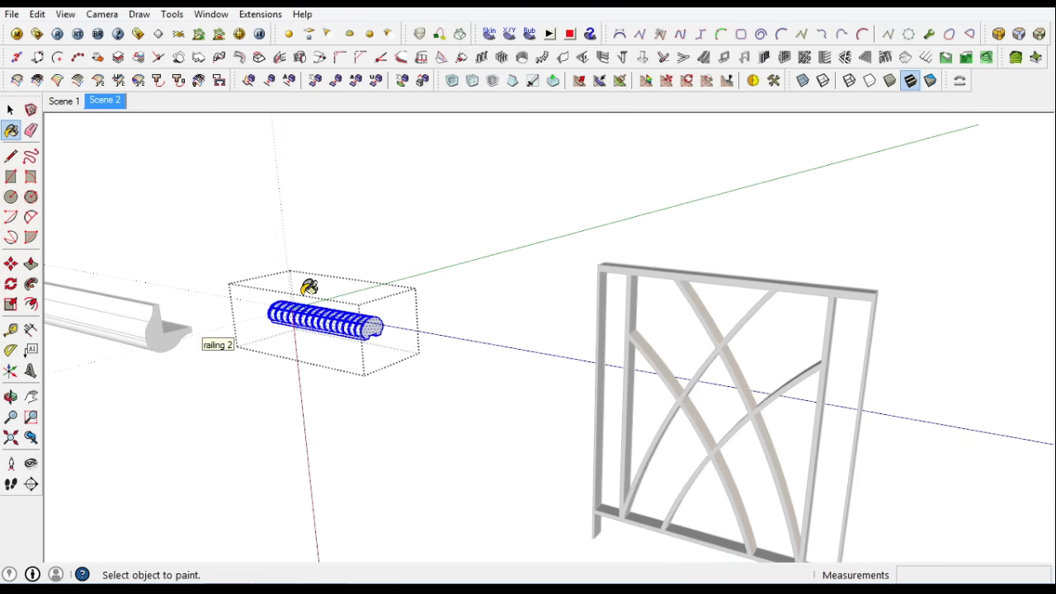
pyautogui.click(387, 328)
pyautogui.press('space')
# Move the dark handrail so it sits on top of the railing panel
pyautogui.scroll(-2, 394, 329)
pyautogui.click(394, 328)
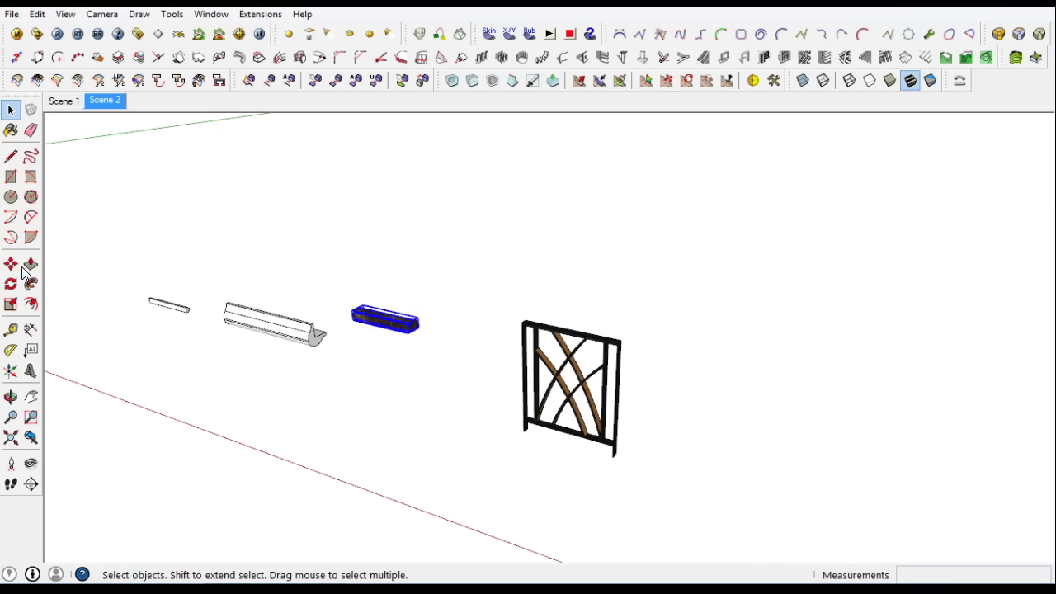
pyautogui.press('m')
pyautogui.scroll(3, 394, 328)
pyautogui.scroll(3, 448, 354)
pyautogui.scroll(-3, 368, 306)
pyautogui.click(368, 306)
pyautogui.scroll(-3, 368, 306)
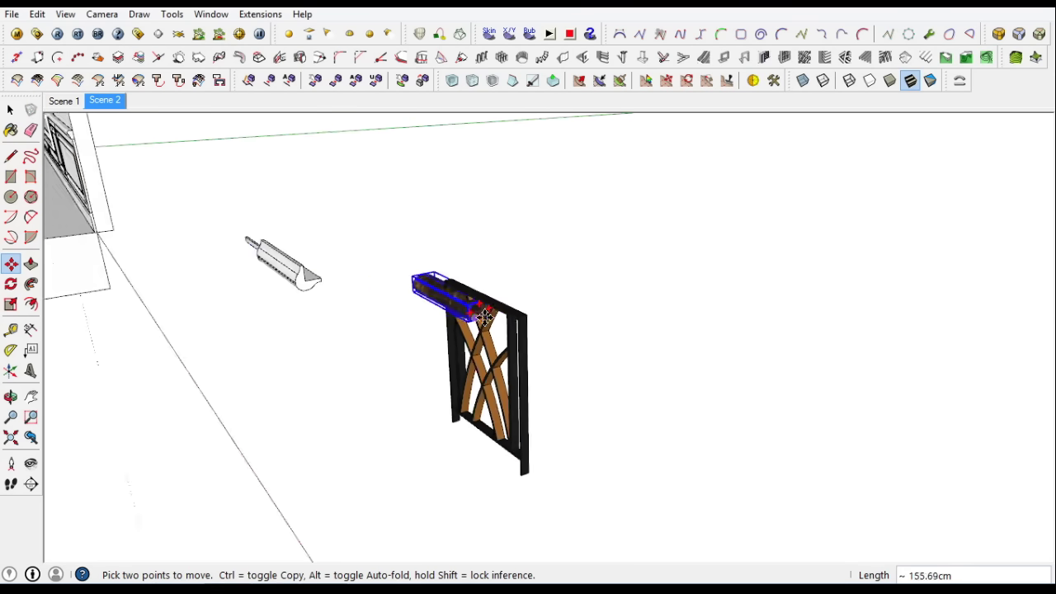
pyautogui.scroll(3, 543, 314)
# Open the handrail group and switch to Push/Pull to adjust it
pyautogui.click(10, 109)
pyautogui.moveTo(330, 330)
pyautogui.mouseDown(button='middle')
pyautogui.moveTo(490, 283)
pyautogui.moveTo(608, 184)
pyautogui.mouseUp(button='middle')
pyautogui.doubleClick(608, 184)
pyautogui.press('p')
pyautogui.moveTo(323, 320); pyautogui.dragTo(580, 230, button='middle')
# Close the handrail group and jump to the Scene 2 view
pyautogui.click(10, 110)
pyautogui.click(193, 316)
pyautogui.moveTo(193, 316); pyautogui.dragTo(275, 302, button='middle')
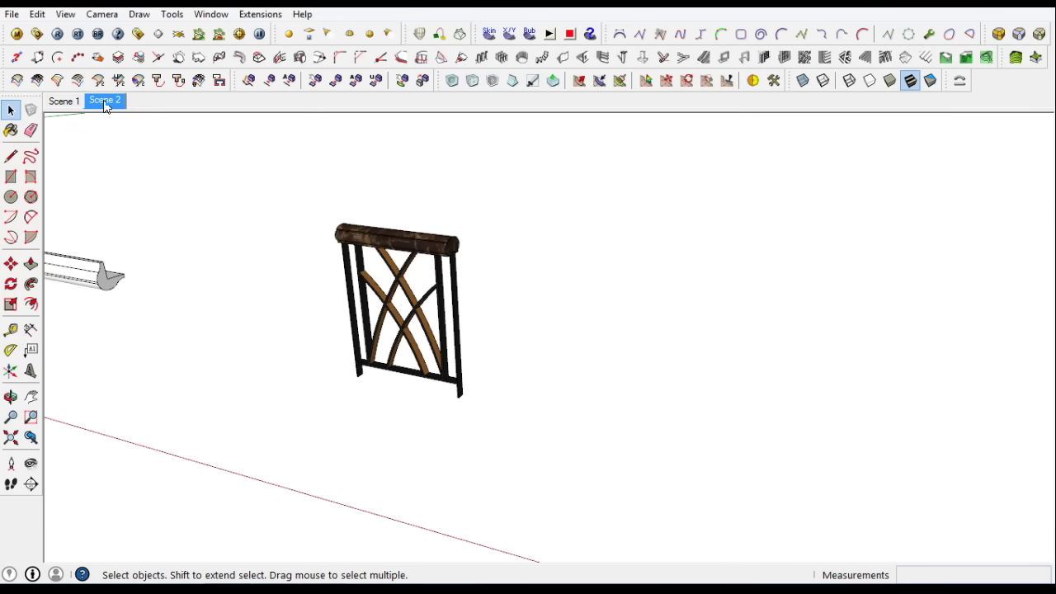
pyautogui.click(104, 102)
pyautogui.scroll(3, 155, 367)
pyautogui.scroll(-3, 123, 413)
pyautogui.scroll(5, 130, 226)
pyautogui.scroll(2, 323, 227)
pyautogui.scroll(-2, 311, 228)
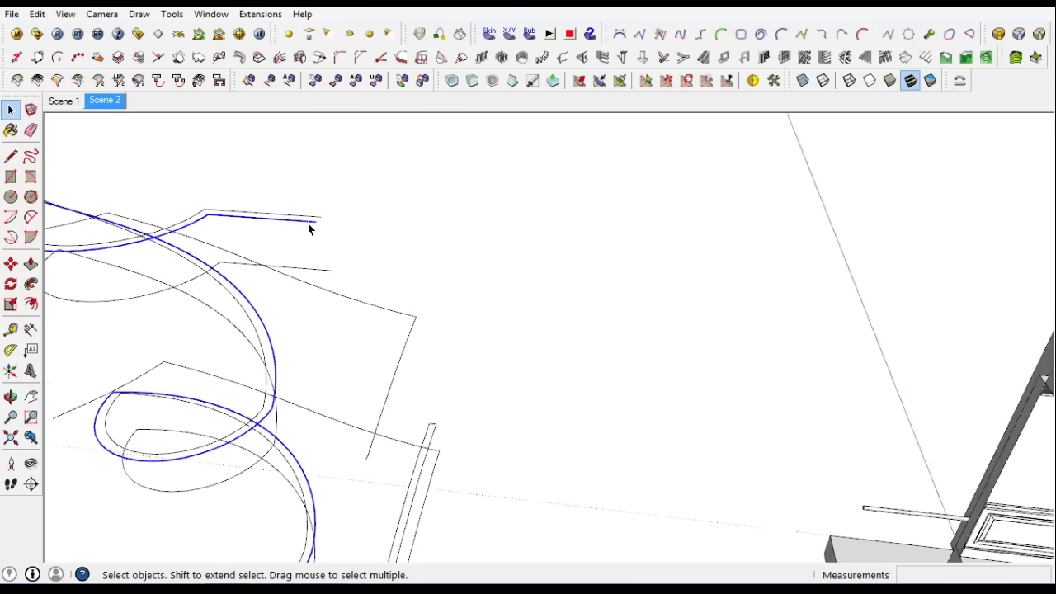
pyautogui.scroll(2, 308, 223)
# Read the stair curve's length in Entity Info, then close the panel
pyautogui.rightClick(308, 224)
pyautogui.click(339, 234)
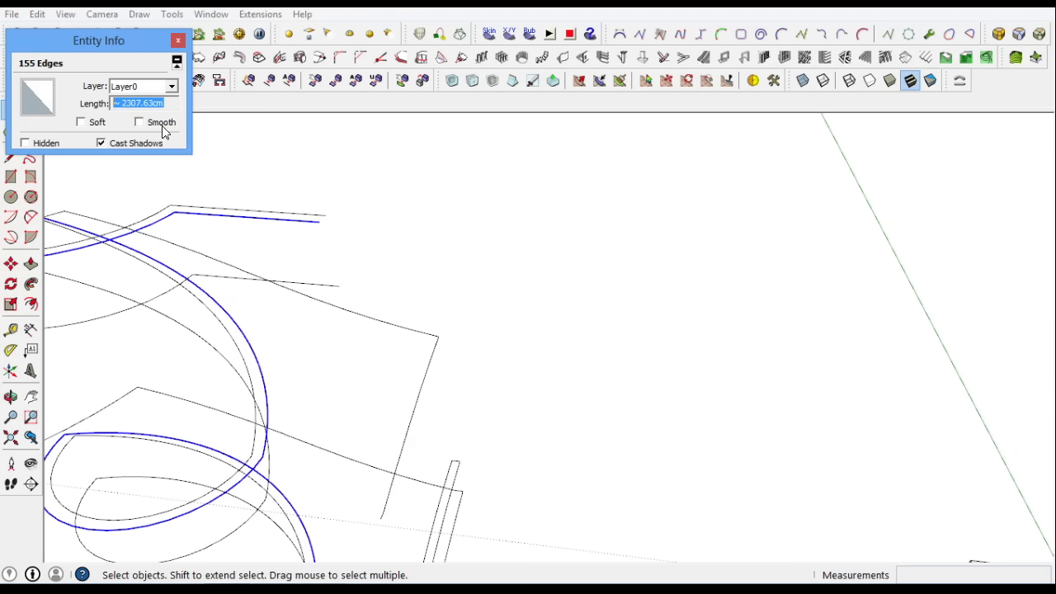
pyautogui.click(178, 40)
pyautogui.scroll(-5, 387, 328)
pyautogui.scroll(4, 196, 313)
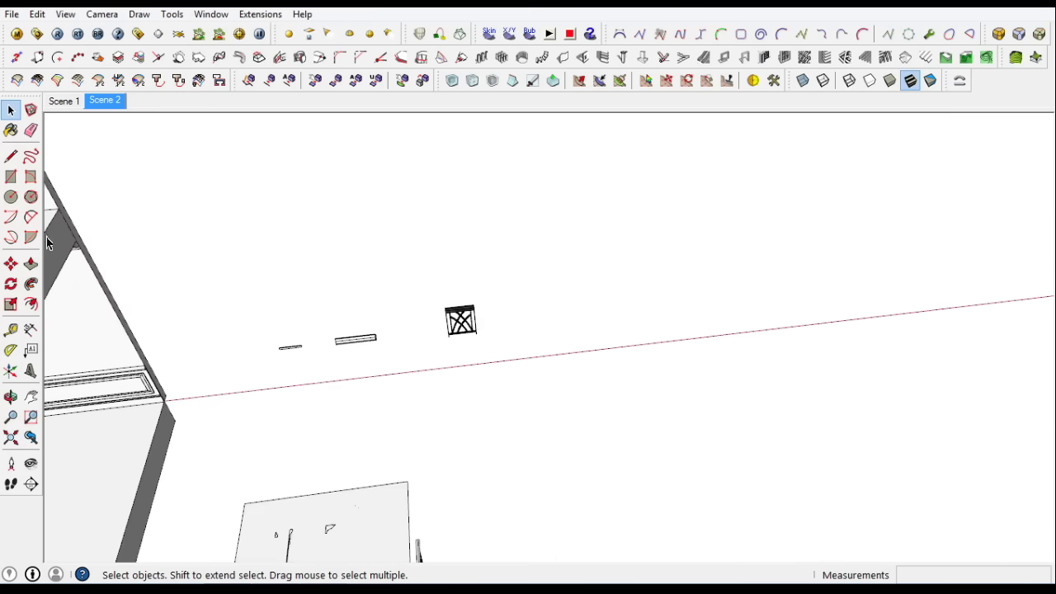
# Draw a long line along the red axis from the railing panel's bottom corner
pyautogui.press('l')
pyautogui.scroll(3, 448, 330)
pyautogui.scroll(3, 450, 363)
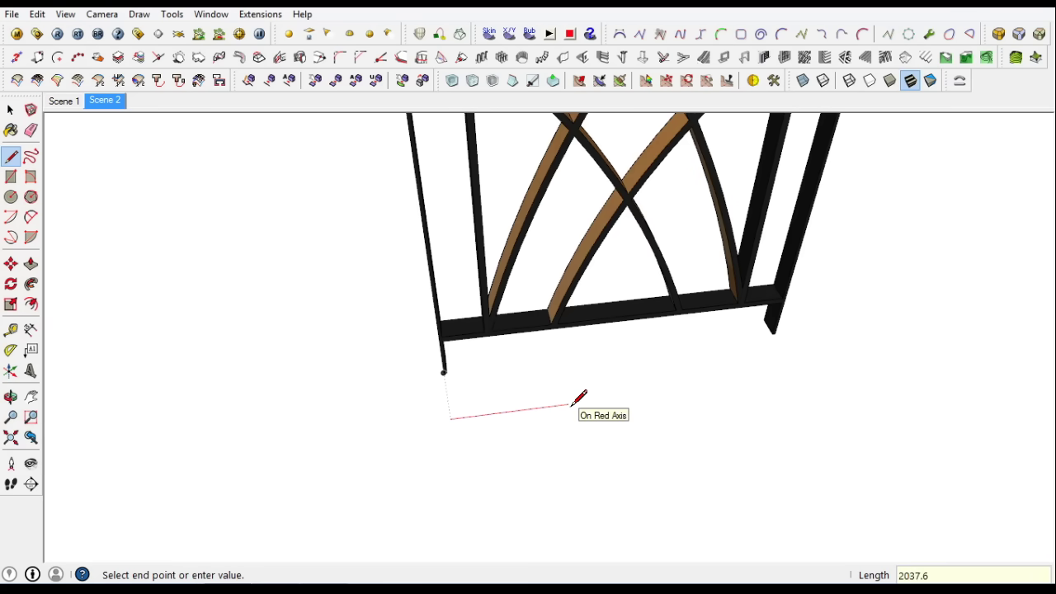
pyautogui.scroll(-2, 579, 397)
pyautogui.scroll(-3, 579, 398)
# Copy the railing panel along the line and array it into five copies (x5)
pyautogui.press('space')
pyautogui.click(487, 259)
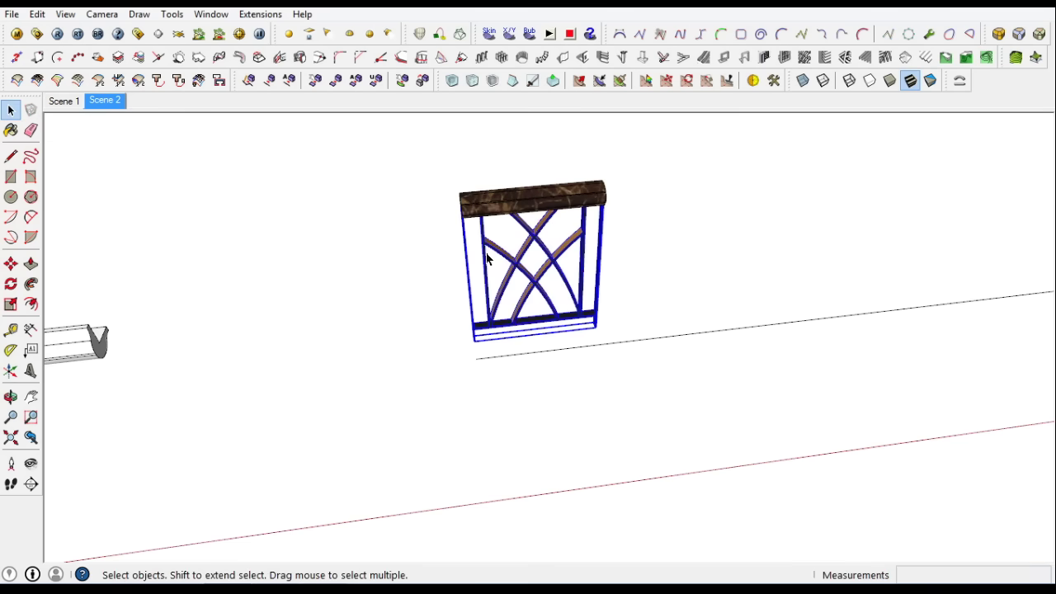
pyautogui.press('m')
pyautogui.scroll(2, 494, 318)
pyautogui.scroll(3, 462, 346)
pyautogui.click(418, 373)
pyautogui.press('ctrl')
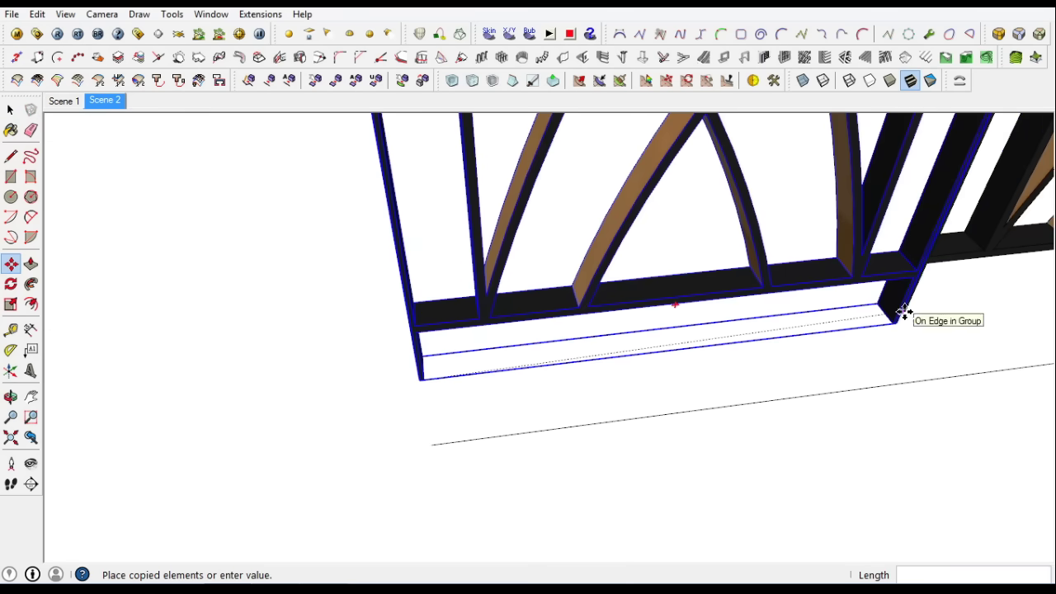
pyautogui.scroll(3, 896, 338)
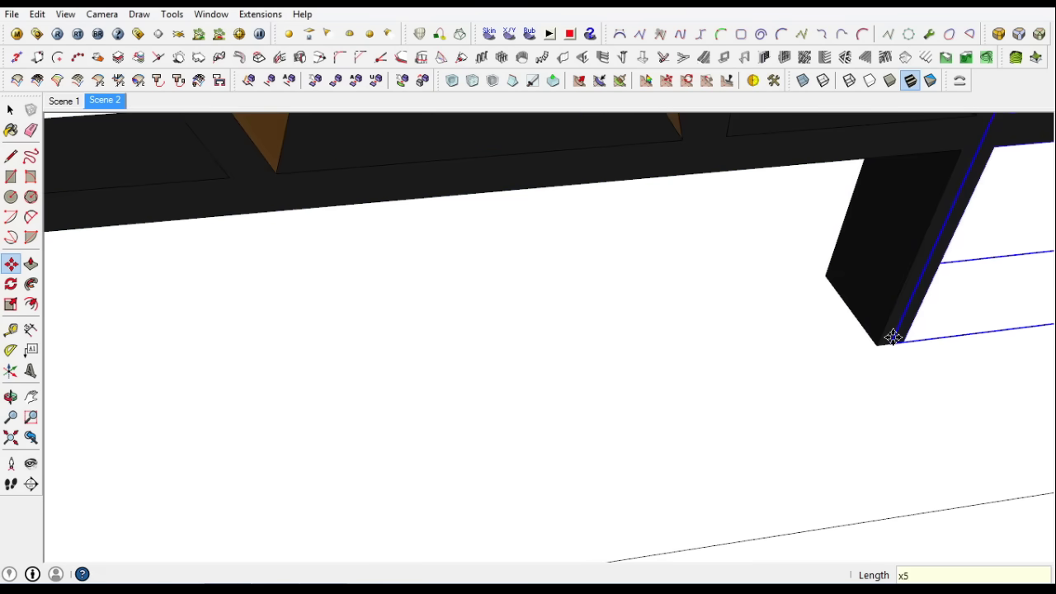
pyautogui.press('Return')
pyautogui.scroll(-2, 495, 365)
pyautogui.scroll(-3, 495, 365)
pyautogui.scroll(-3, 438, 231)
# Select the whole row of railing panels
pyautogui.moveTo(438, 231)
pyautogui.mouseDown(button='middle')
pyautogui.moveTo(280, 216)
pyautogui.moveTo(602, 302)
pyautogui.mouseUp(button='middle')
pyautogui.scroll(-3, 602, 302)
pyautogui.press('space')
pyautogui.moveTo(794, 311)
pyautogui.mouseDown(button='middle')
pyautogui.moveTo(620, 294)
pyautogui.moveTo(659, 258)
pyautogui.mouseUp(button='middle')
pyautogui.moveTo(163, 293); pyautogui.dragTo(162, 293)
pyautogui.scroll(2, 162, 292)
pyautogui.scroll(-3, 163, 293)
# Start scaling the railing array, then cancel without changing it
pyautogui.press('s')
pyautogui.scroll(3, 660, 285)
pyautogui.scroll(2, 666, 323)
pyautogui.scroll(2, 667, 323)
pyautogui.scroll(2, 660, 361)
pyautogui.press('space')
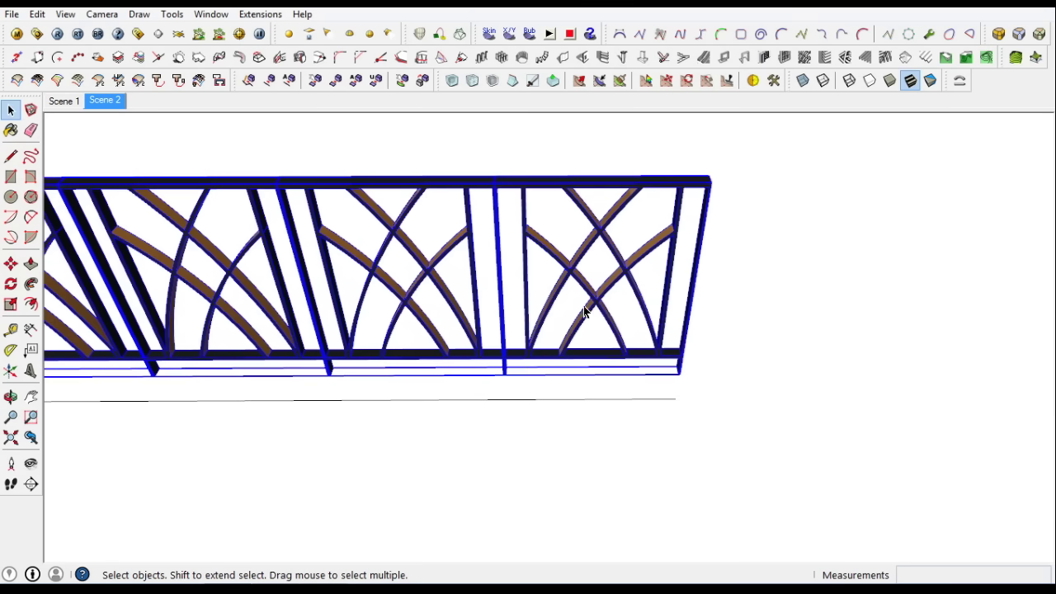
pyautogui.scroll(-2, 584, 312)
pyautogui.scroll(-1, 584, 312)
pyautogui.scroll(-1, 584, 312)
# Push/Pull the handrail end face so it stretches across the whole railing run
pyautogui.moveTo(584, 312); pyautogui.dragTo(223, 165, button='middle')
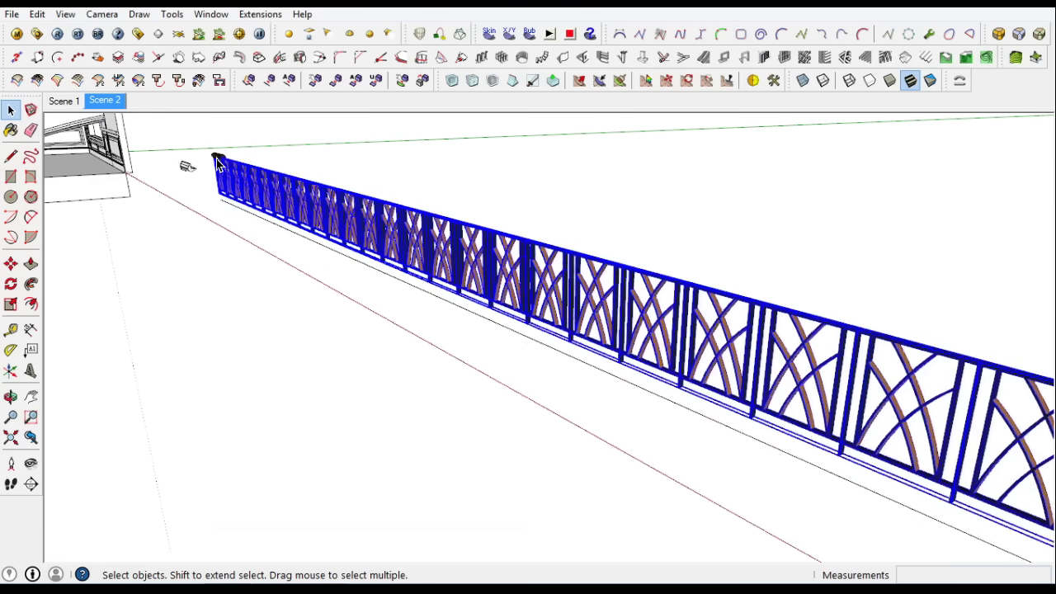
pyautogui.scroll(4, 223, 165)
pyautogui.doubleClick(225, 159)
pyautogui.press('p')
pyautogui.click(224, 158)
pyautogui.scroll(-3, 302, 196)
pyautogui.scroll(-3, 302, 196)
pyautogui.scroll(3, 547, 278)
pyautogui.click(698, 328)
pyautogui.press('space')
# Orbit to a 3D view of the building with its long railing
pyautogui.scroll(-2, 101, 147)
pyautogui.moveTo(528, 313); pyautogui.dragTo(549, 307, button='middle')
pyautogui.scroll(-2, 872, 223)
pyautogui.scroll(1, 879, 201)
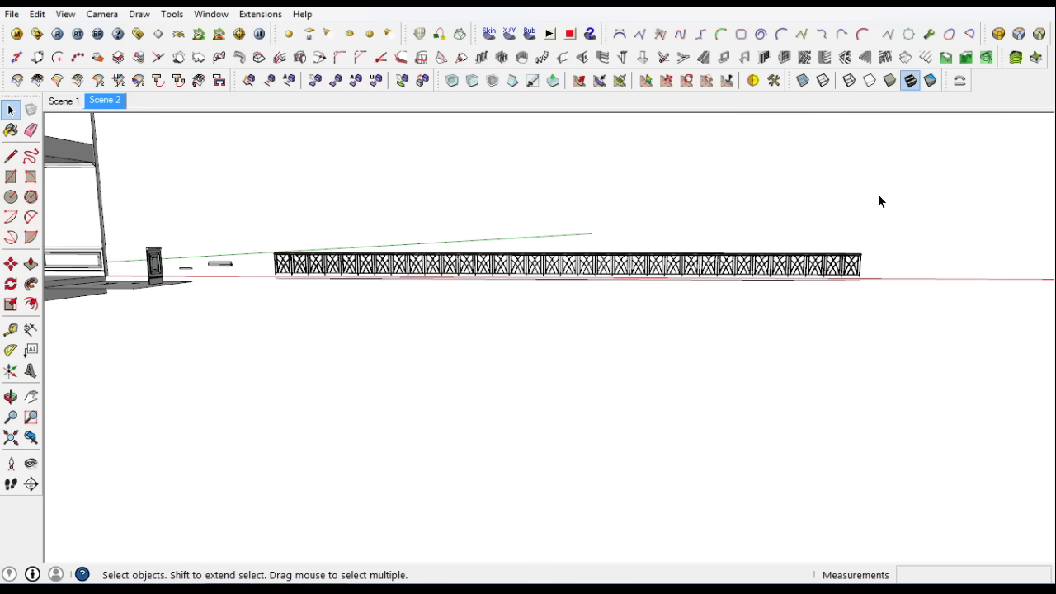
pyautogui.rightClick(355, 265)
pyautogui.press('Escape')
pyautogui.click(785, 338)
pyautogui.moveTo(785, 338)
pyautogui.mouseDown(button='middle')
pyautogui.moveTo(408, 308)
pyautogui.moveTo(342, 248)
pyautogui.mouseUp(button='middle')
# Check the stair curve's length (469.96 cm) in Entity Info
pyautogui.scroll(4, 343, 248)
pyautogui.scroll(3, 335, 312)
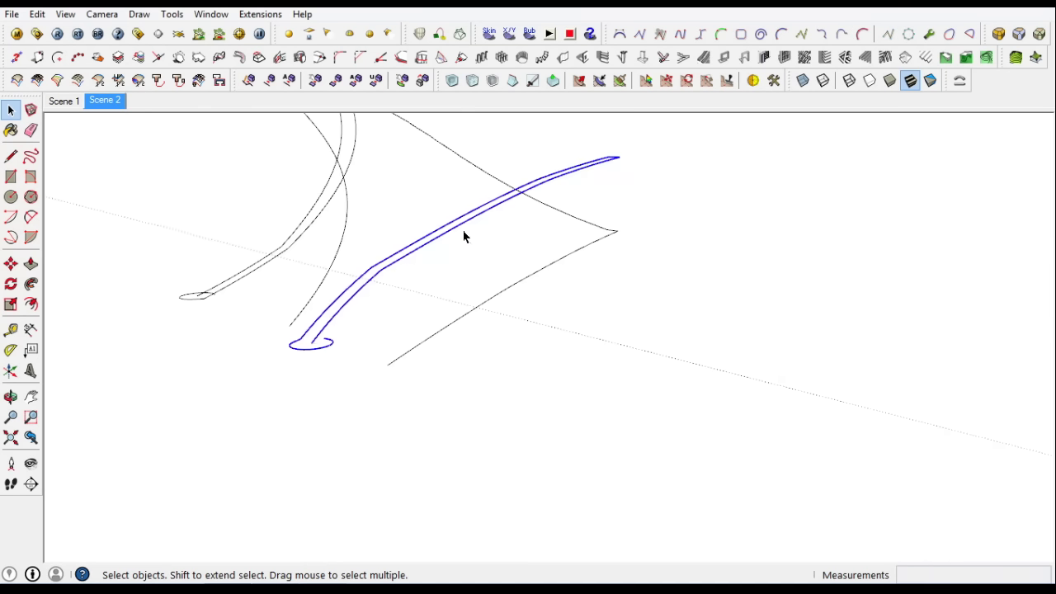
pyautogui.moveTo(357, 293); pyautogui.dragTo(567, 367, button='middle')
pyautogui.rightClick(484, 209)
pyautogui.click(512, 214)
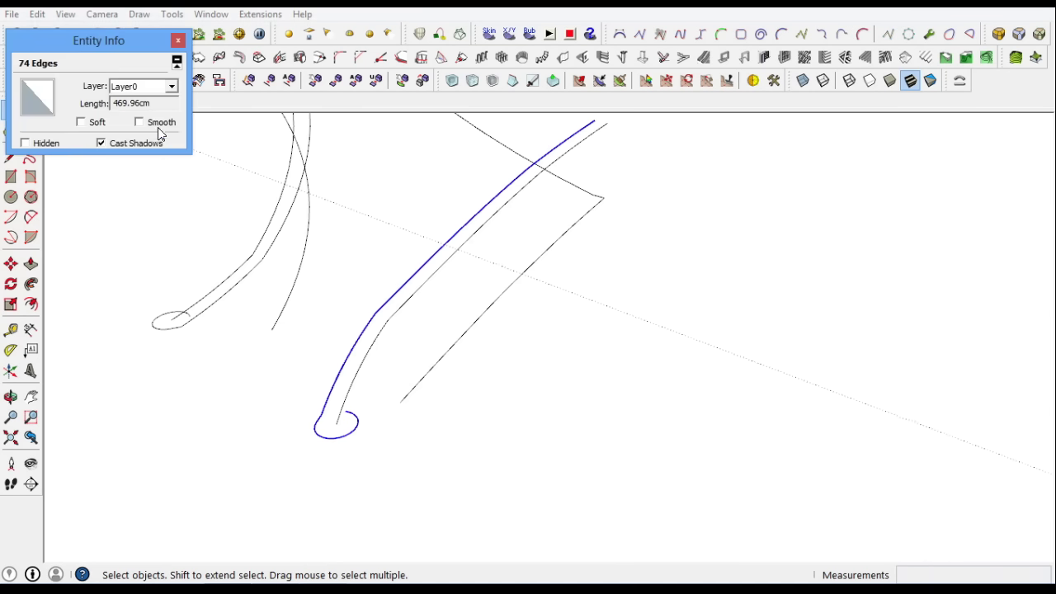
pyautogui.click(178, 40)
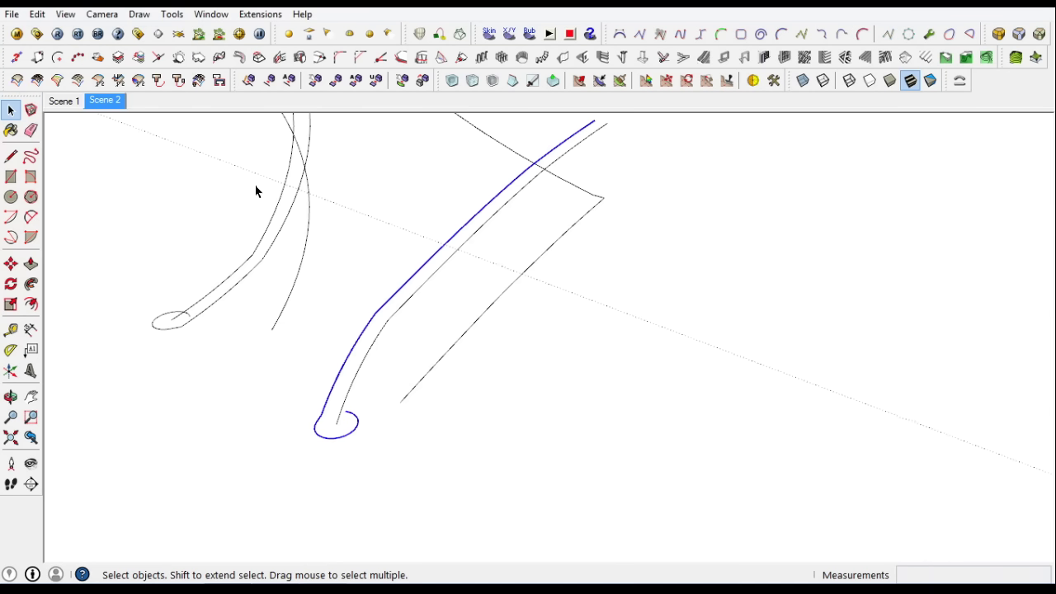
pyautogui.scroll(-5, 377, 310)
pyautogui.scroll(-5, 377, 302)
pyautogui.moveTo(717, 446)
pyautogui.mouseDown(button='middle')
pyautogui.moveTo(380, 239)
pyautogui.moveTo(429, 331)
pyautogui.mouseUp(button='middle')
# Draw a 469.96 cm guide line along the red axis
pyautogui.click(10, 157)
pyautogui.scroll(2, 520, 511)
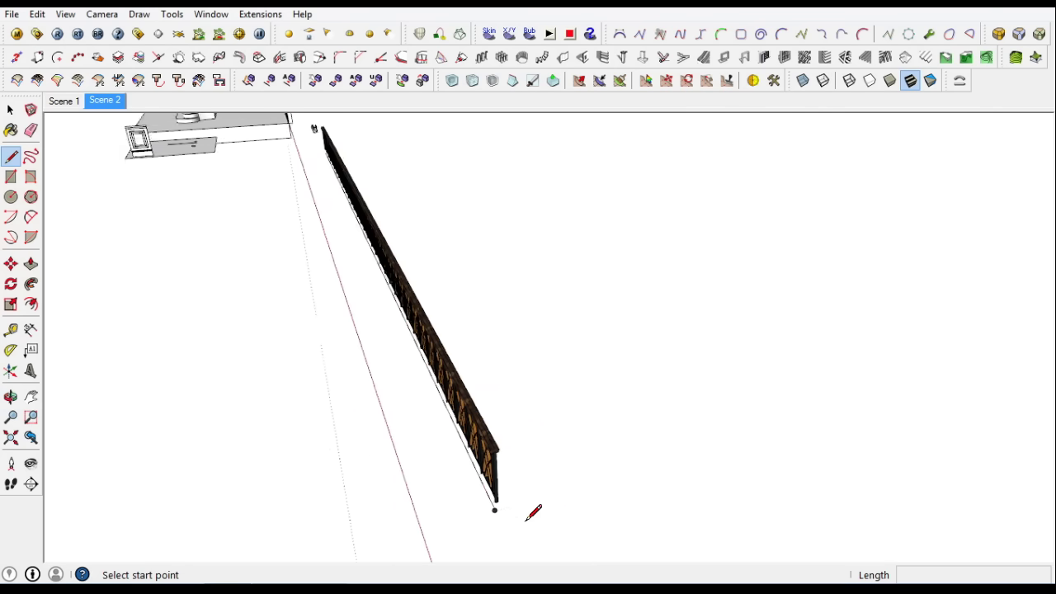
pyautogui.scroll(2, 495, 508)
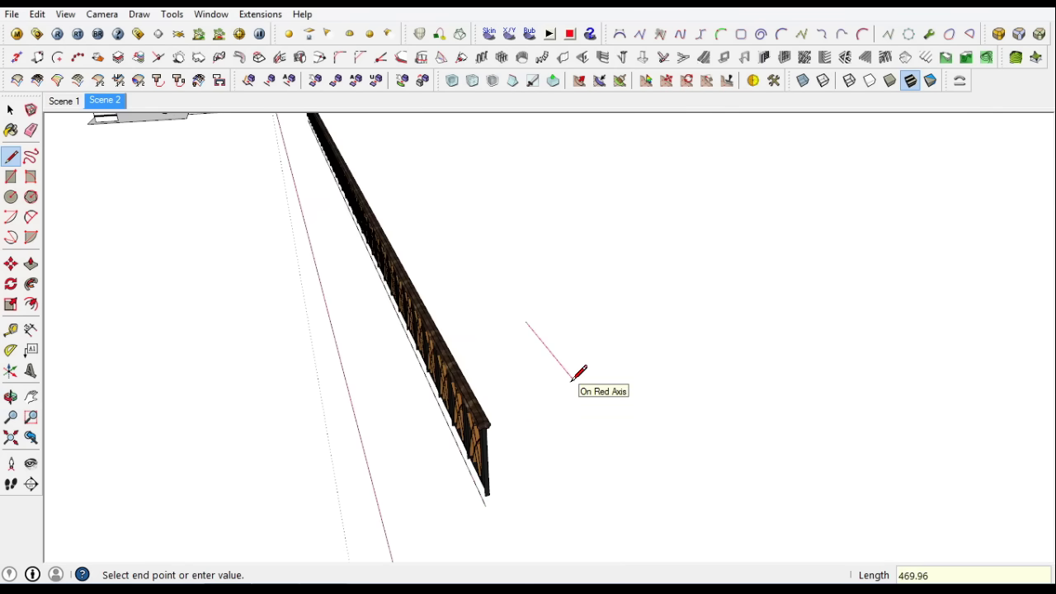
pyautogui.click(12, 108)
pyautogui.scroll(-3, 437, 276)
# Select the straight railing and copy it with Edit > Copy
pyautogui.click(12, 269)
pyautogui.scroll(3, 715, 476)
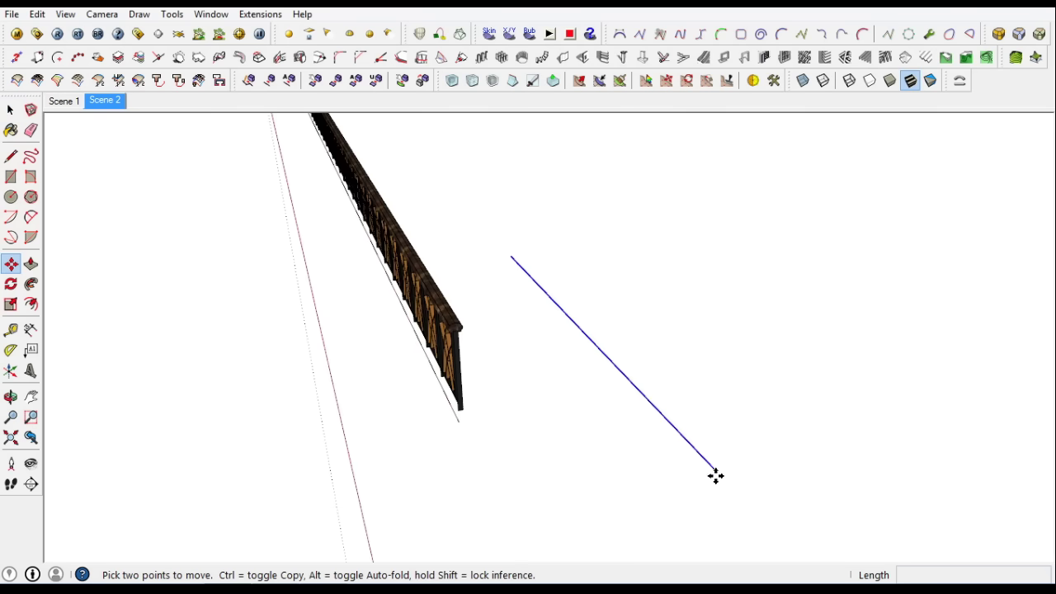
pyautogui.press('space')
pyautogui.click(448, 338)
pyautogui.click(38, 14)
pyautogui.click(95, 194)
# Paste the railing in place and move the copy to the guide line
pyautogui.click(37, 14)
pyautogui.click(109, 122)
pyautogui.press('m')
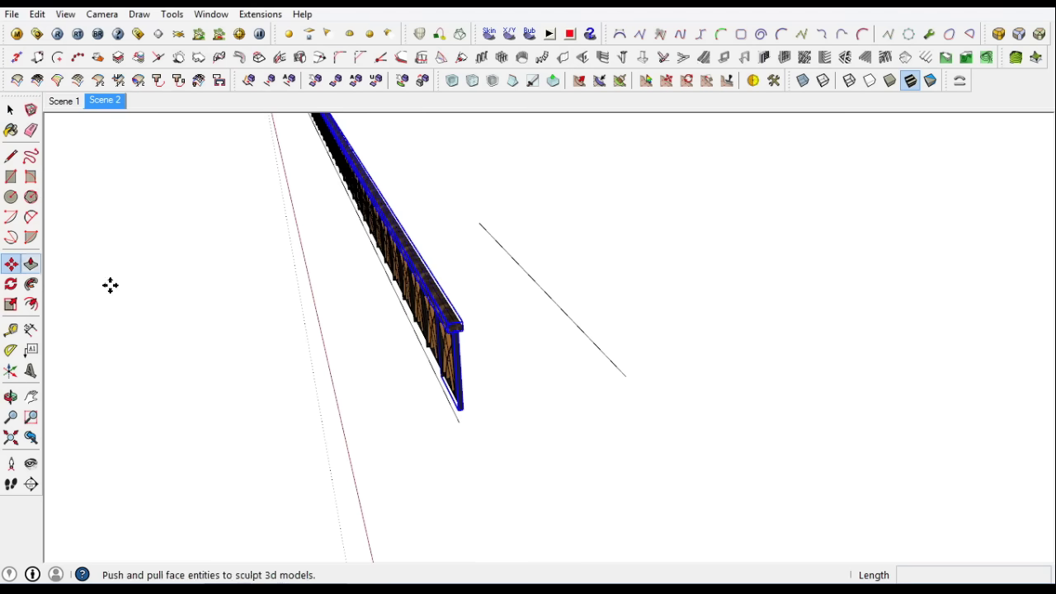
pyautogui.click(636, 373)
pyautogui.press('space')
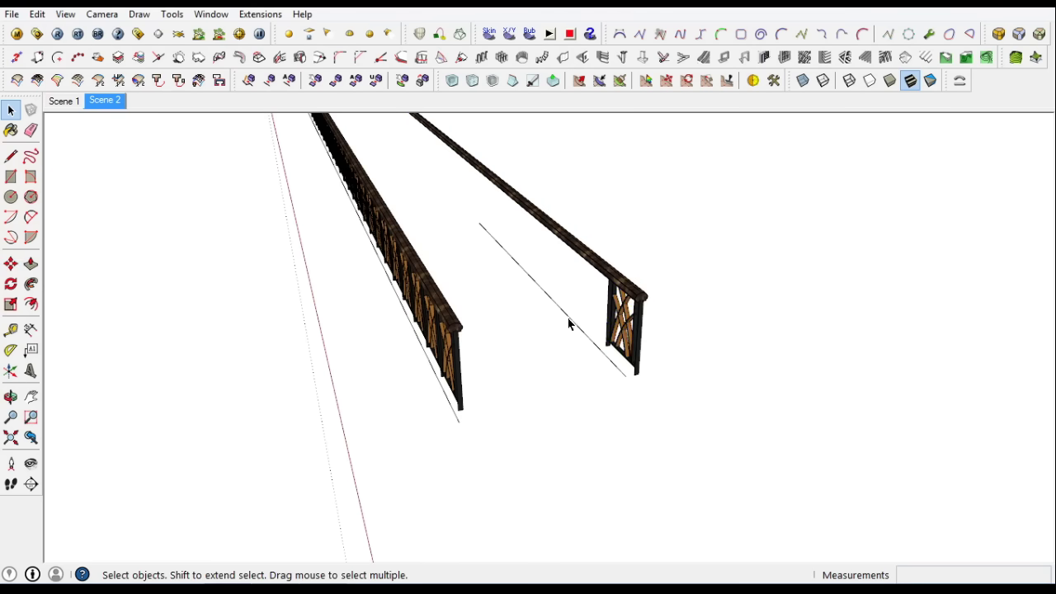
pyautogui.click(10, 266)
pyautogui.scroll(3, 632, 349)
# Copy the end railing panel 60 cm along the red axis
pyautogui.click(632, 349)
pyautogui.press('ctrl')
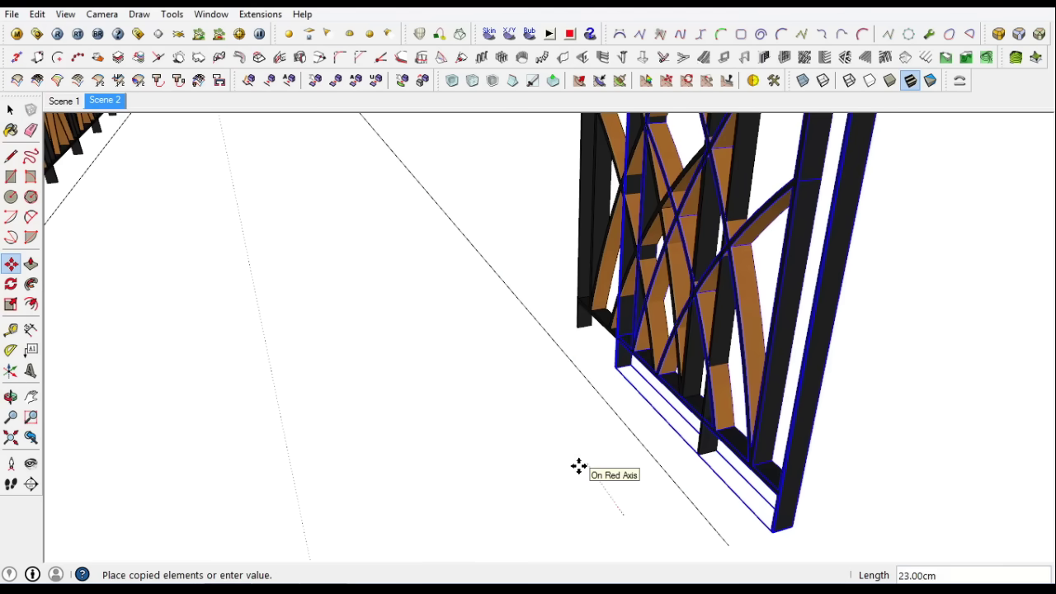
pyautogui.write('60')
pyautogui.press('Return')
pyautogui.scroll(-2, 855, 523)
pyautogui.scroll(3, 605, 338)
pyautogui.scroll(-3, 594, 389)
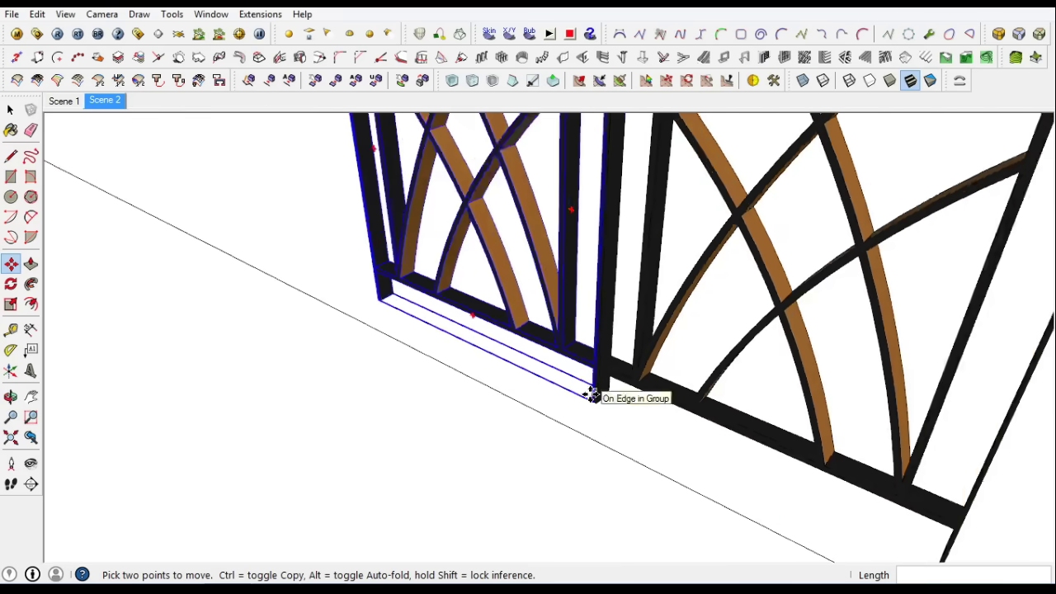
pyautogui.scroll(-2, 591, 394)
# From a front view, place another panel copy from its bottom corner
pyautogui.click(10, 109)
pyautogui.moveTo(10, 109); pyautogui.dragTo(655, 271, button='middle')
pyautogui.scroll(-3, 189, 266)
pyautogui.scroll(4, 61, 355)
pyautogui.scroll(3, 484, 385)
pyautogui.scroll(2, 474, 375)
pyautogui.scroll(2, 474, 373)
pyautogui.scroll(1, 482, 368)
pyautogui.click(483, 369)
pyautogui.scroll(-3, 483, 369)
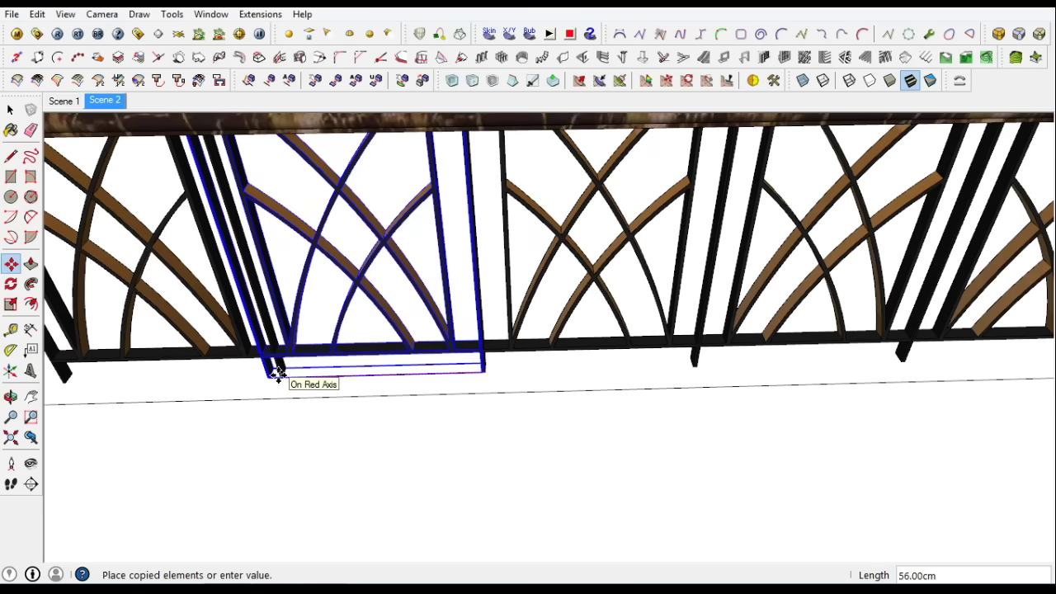
pyautogui.press('Return')
pyautogui.scroll(-5, 382, 361)
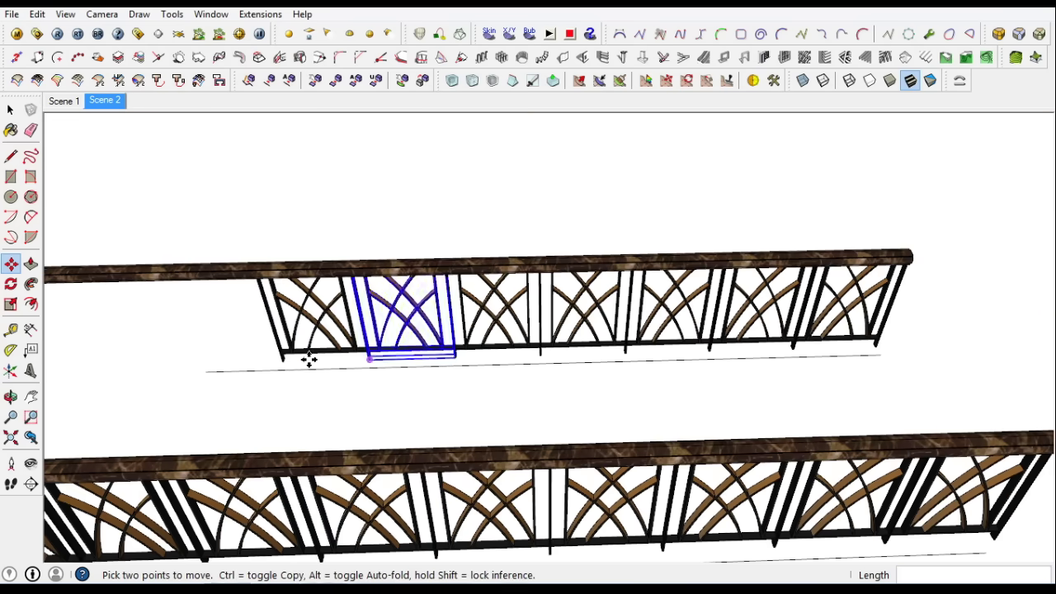
pyautogui.press('space')
# Copy one more lattice panel further along the railing with Move and Ctrl
pyautogui.scroll(3, 413, 387)
pyautogui.scroll(2, 412, 388)
pyautogui.press('m')
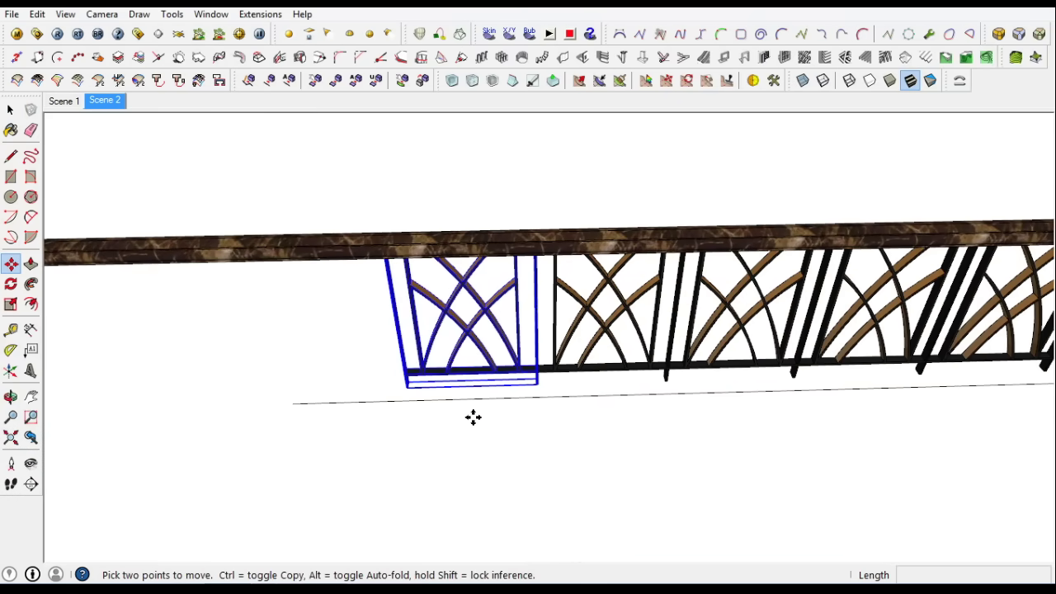
pyautogui.click(473, 419)
pyautogui.press('ctrl')
pyautogui.click(346, 427)
pyautogui.scroll(-3, 363, 330)
pyautogui.press('space')
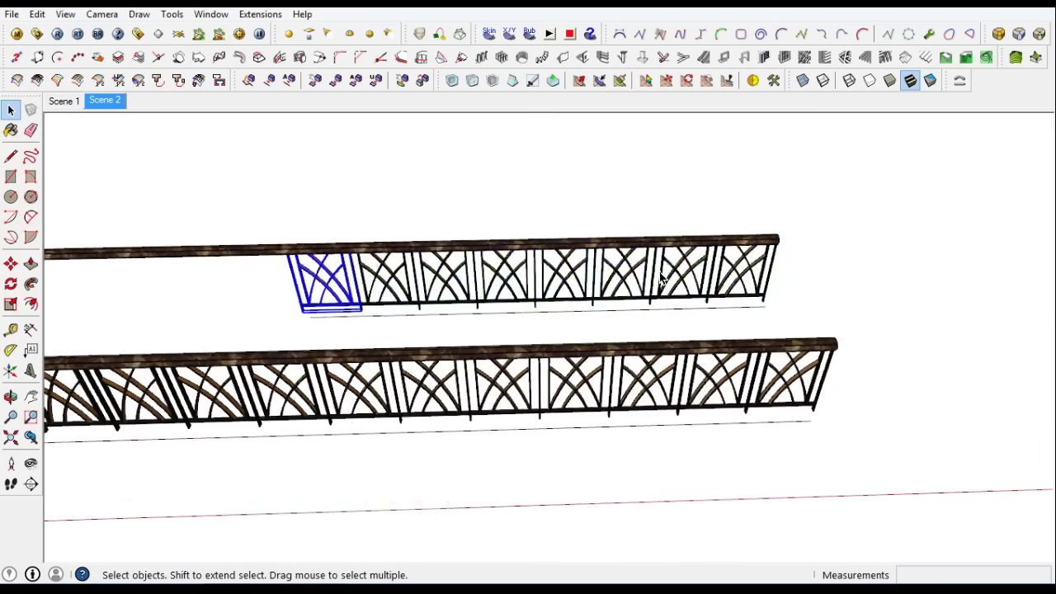
# Scale the upper railing's panels to match the guide line's length
pyautogui.moveTo(783, 273); pyautogui.dragTo(294, 298)
pyautogui.click(10, 305)
pyautogui.scroll(3, 302, 306)
pyautogui.scroll(3, 259, 288)
pyautogui.click(259, 288)
pyautogui.scroll(-3, 512, 314)
pyautogui.moveTo(512, 313); pyautogui.dragTo(371, 201, button='middle')
pyautogui.scroll(-2, 297, 189)
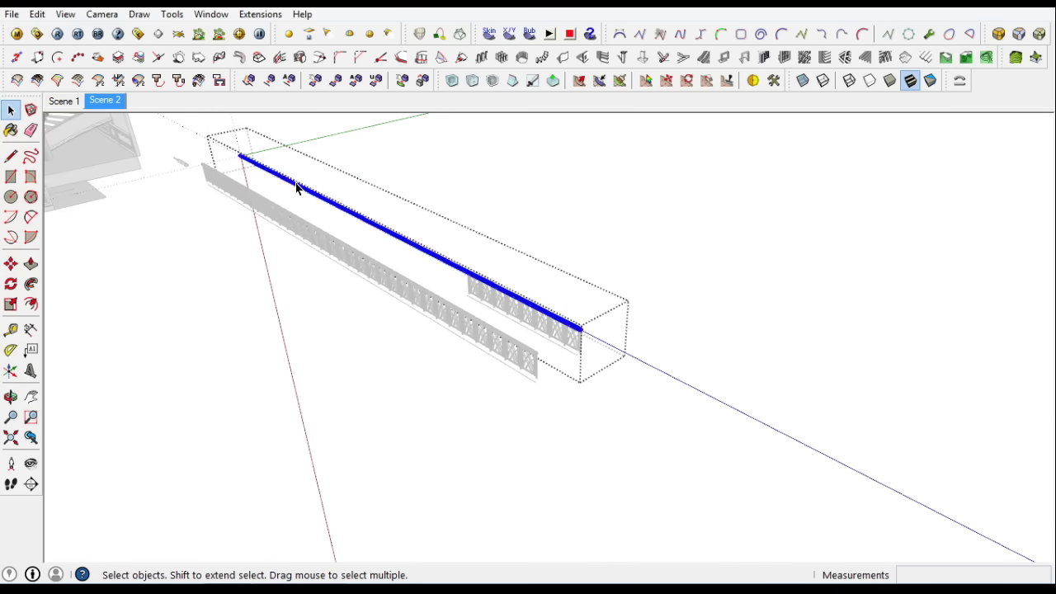
# Move the resized railing so its end lines up with the guide line
pyautogui.click(11, 264)
pyautogui.click(239, 155)
pyautogui.scroll(3, 522, 281)
pyautogui.scroll(3, 405, 231)
pyautogui.scroll(-2, 405, 231)
pyautogui.scroll(2, 440, 492)
pyautogui.scroll(-2, 476, 442)
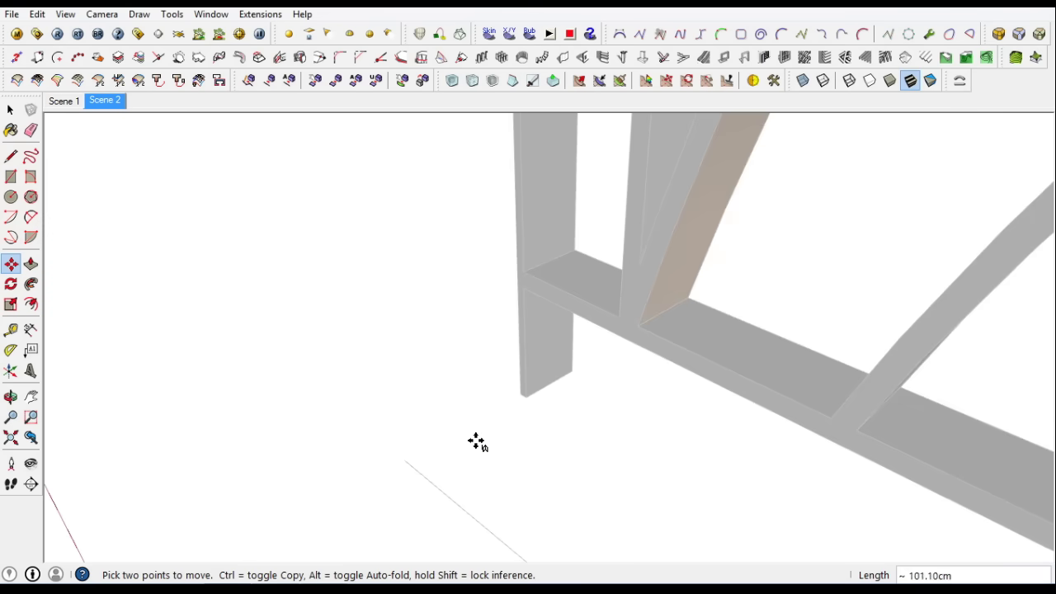
pyautogui.scroll(-3, 515, 386)
pyautogui.click(528, 365)
pyautogui.press('space')
pyautogui.scroll(-5, 306, 226)
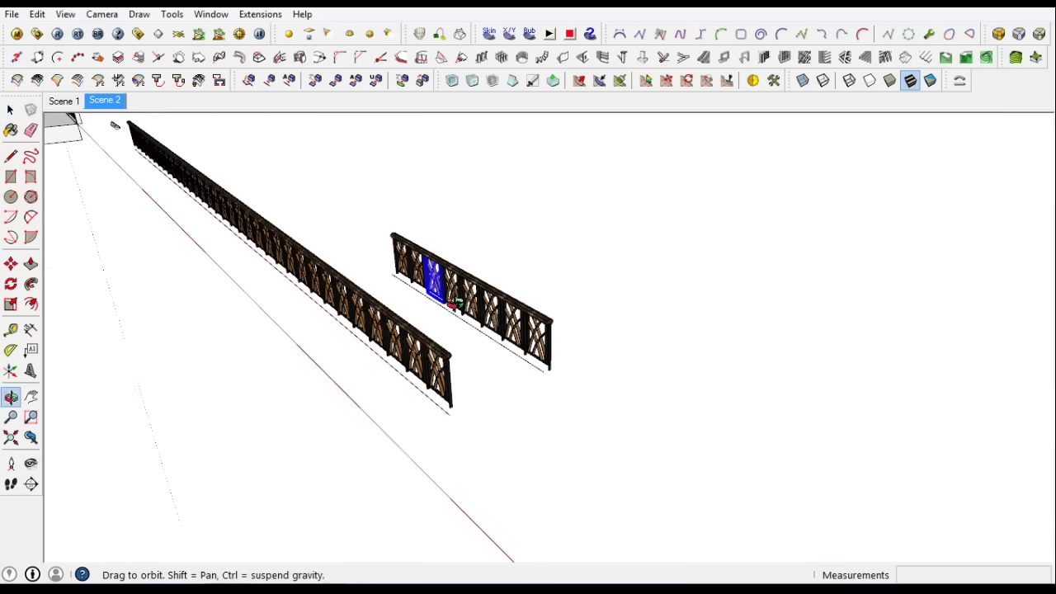
pyautogui.scroll(2, 511, 285)
pyautogui.rightClick(508, 282)
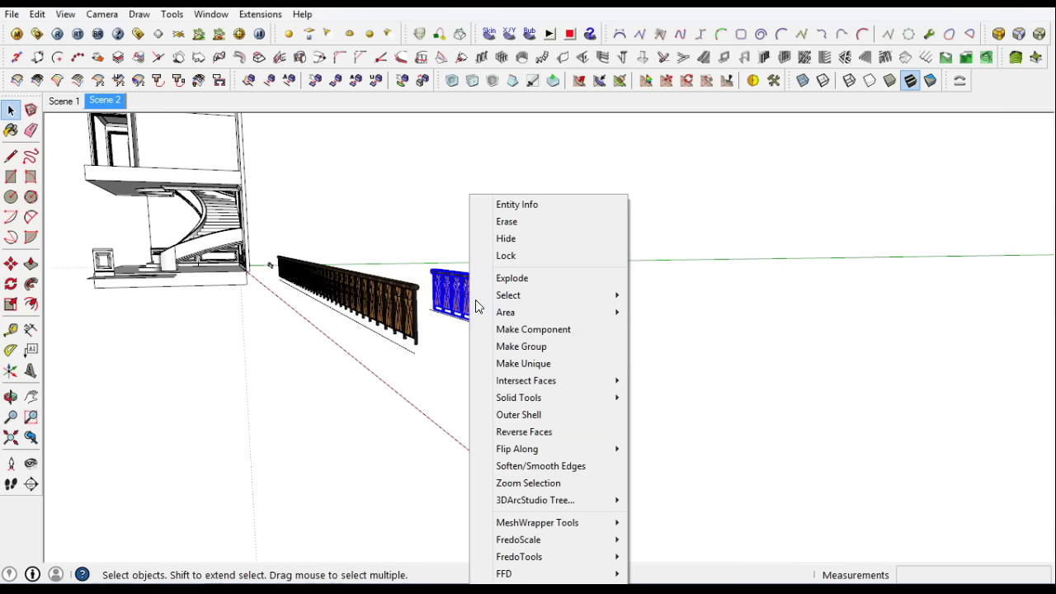
# Shift the straight railing copy 7.50 cm
pyautogui.click(519, 344)
pyautogui.scroll(3, 382, 280)
pyautogui.scroll(-2, 195, 399)
pyautogui.click(194, 400)
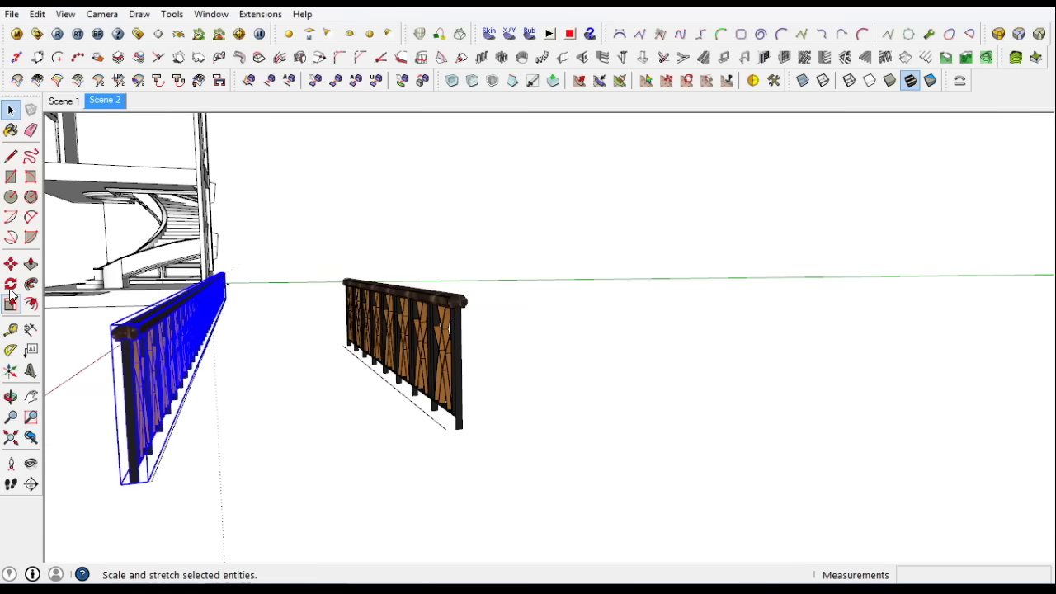
pyautogui.click(11, 263)
pyautogui.scroll(3, 137, 471)
pyautogui.scroll(-2, 184, 445)
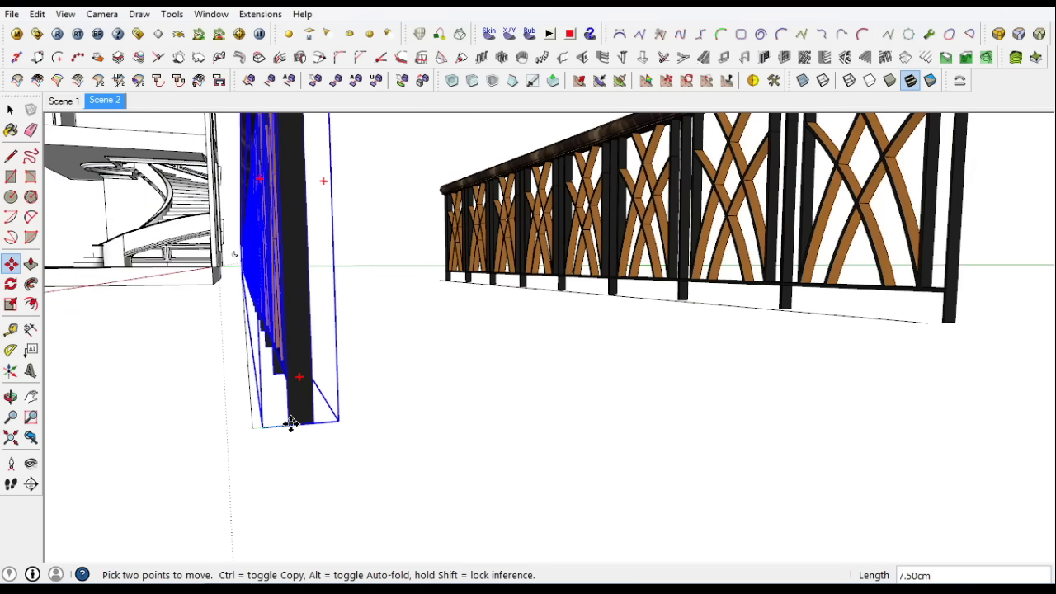
pyautogui.click(356, 402)
pyautogui.press('space')
pyautogui.scroll(1, 279, 335)
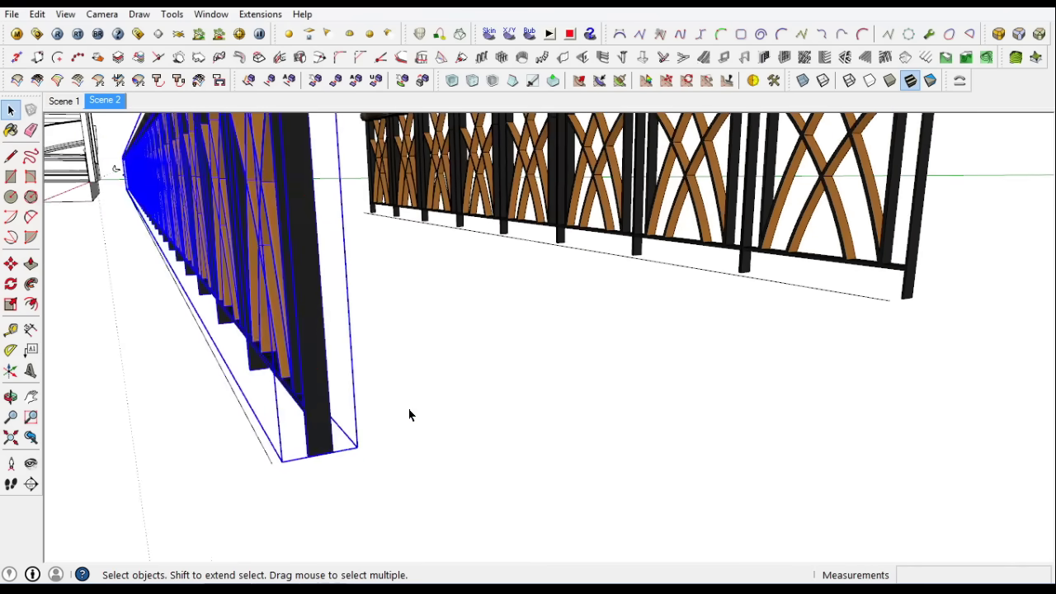
pyautogui.scroll(-4, 429, 396)
# Use Shape Bender with the straight guide line as source and the curved handrail as target
pyautogui.click(959, 82)
pyautogui.click(478, 405)
pyautogui.scroll(3, 446, 387)
pyautogui.scroll(3, 575, 462)
pyautogui.scroll(3, 943, 165)
pyautogui.scroll(2, 865, 217)
pyautogui.scroll(2, 519, 342)
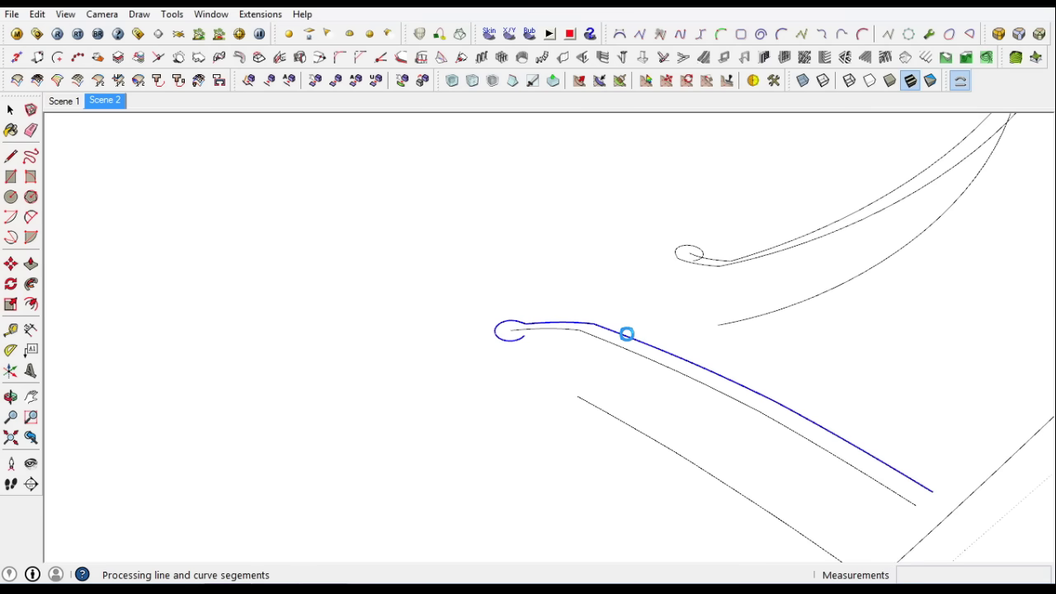
# Accept the first bend, then bend and accept the second railing along its curve
pyautogui.press('Return')
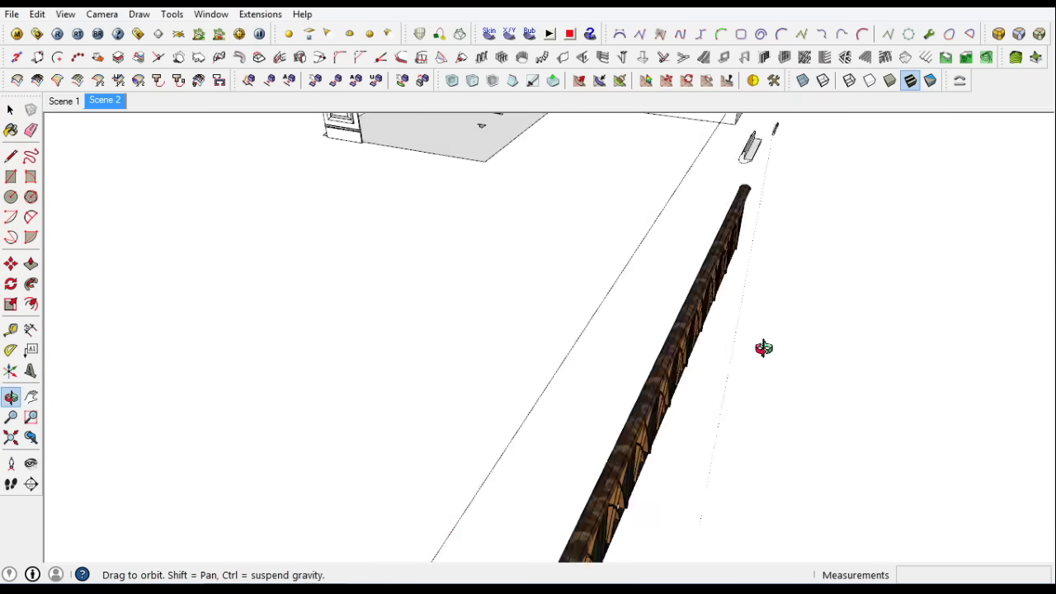
pyautogui.click(454, 378)
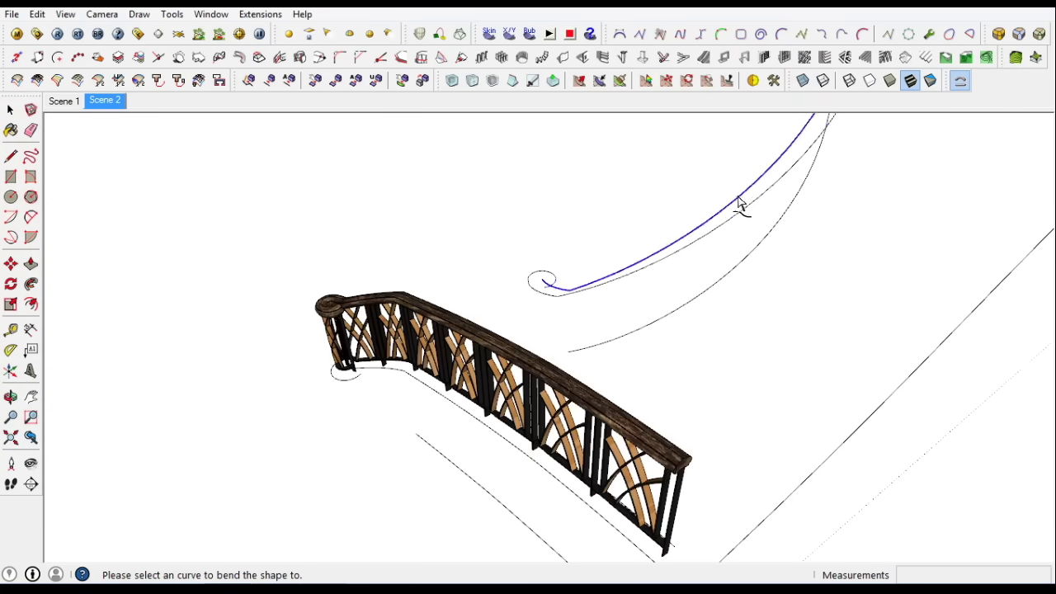
pyautogui.moveTo(667, 294); pyautogui.dragTo(689, 268, button='middle')
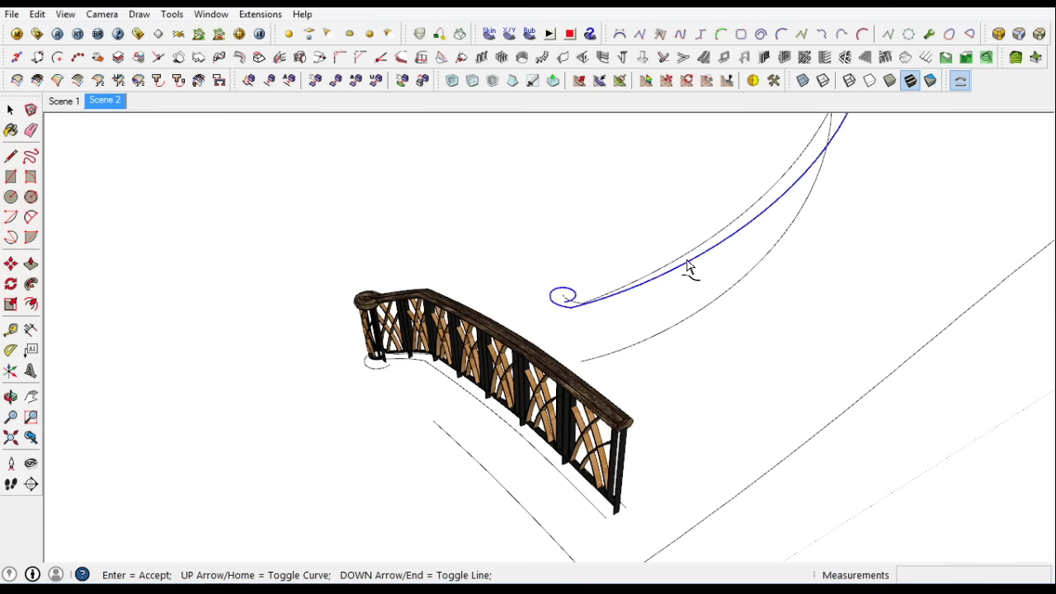
pyautogui.press('Return')
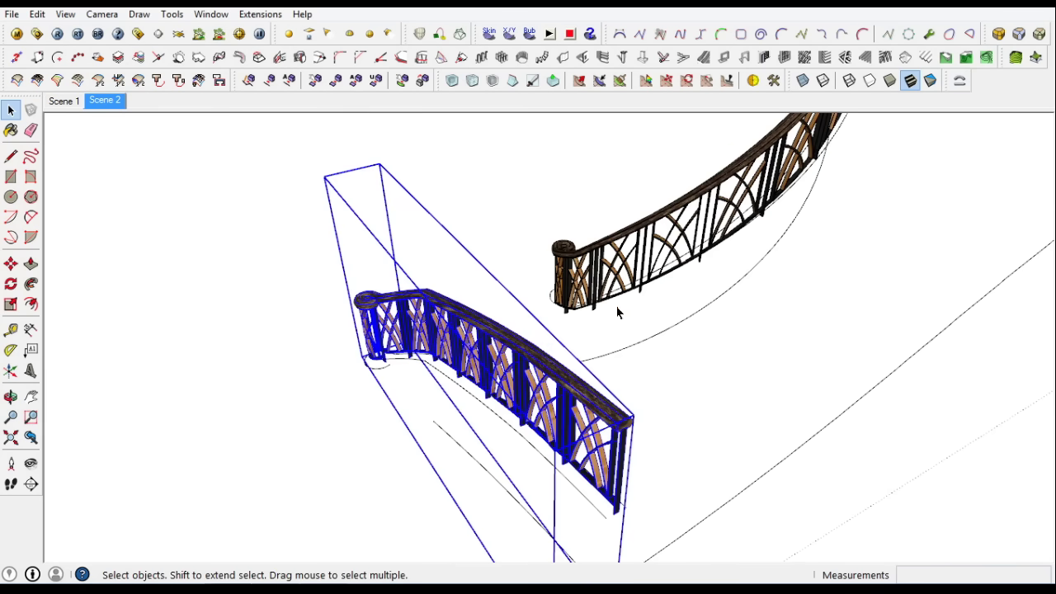
# Select both curved railings and move them onto the spiral staircase
pyautogui.keyDown('shift'); pyautogui.click(592, 252); pyautogui.keyUp('shift')
pyautogui.click(600, 516)
pyautogui.scroll(-5, 600, 516)
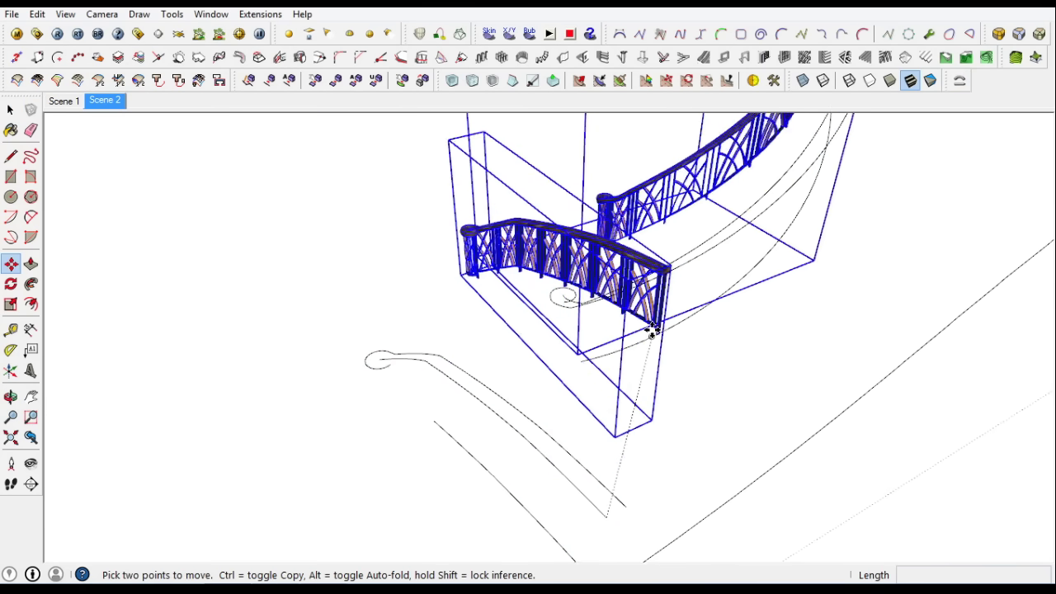
pyautogui.moveTo(600, 515); pyautogui.dragTo(537, 359, button='middle')
pyautogui.scroll(8, 328, 472)
pyautogui.moveTo(327, 473); pyautogui.dragTo(566, 405, button='middle')
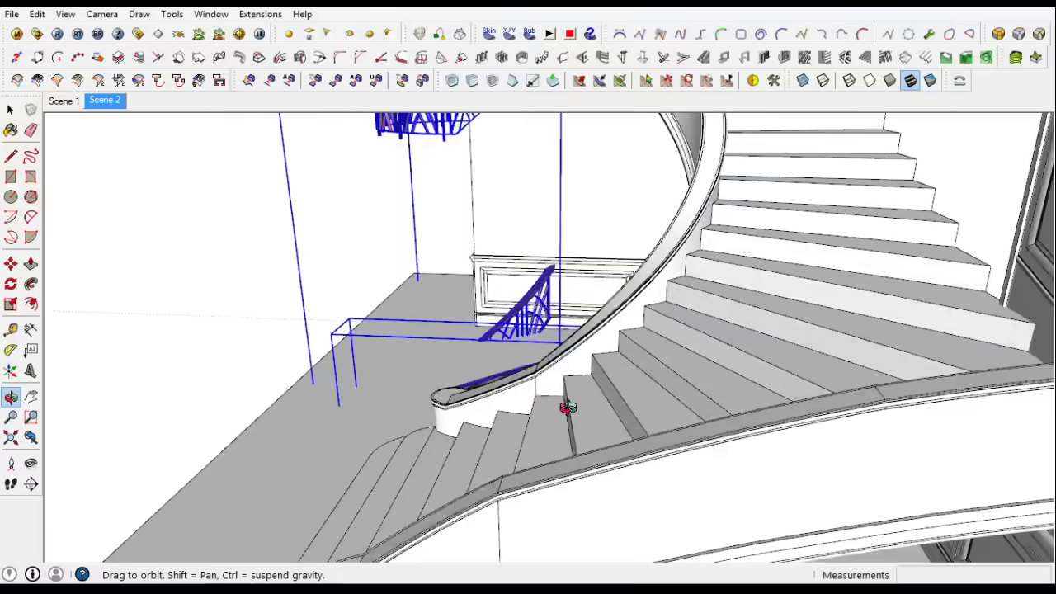
pyautogui.scroll(5, 1013, 366)
pyautogui.scroll(3, 968, 382)
pyautogui.scroll(2, 960, 397)
pyautogui.scroll(-3, 959, 397)
pyautogui.moveTo(959, 397); pyautogui.dragTo(599, 431, button='middle')
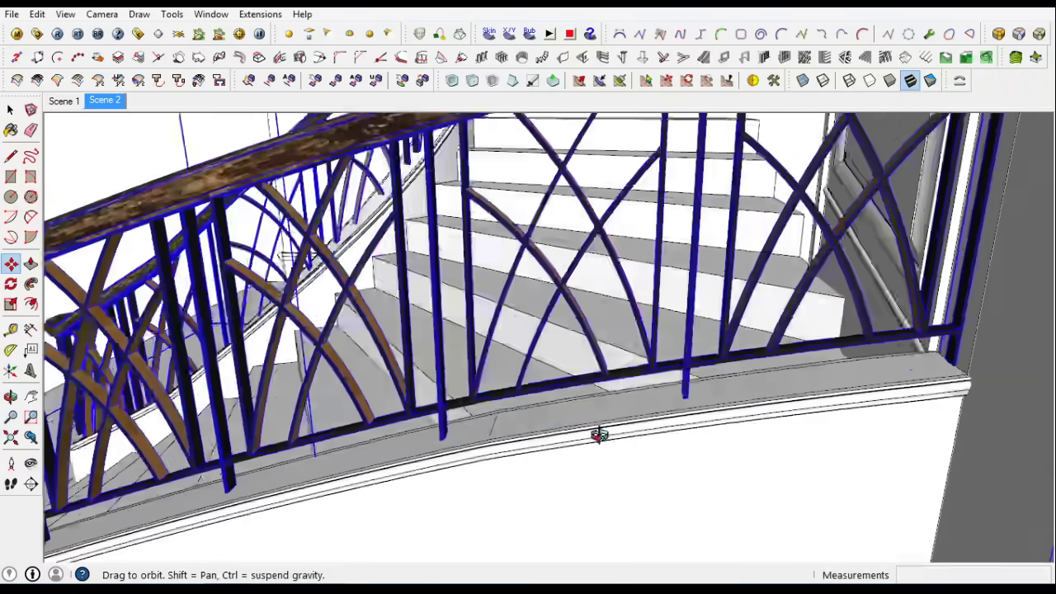
pyautogui.scroll(-5, 598, 432)
pyautogui.scroll(2, 571, 420)
# Switch to Scene 2 and start drawing lines on the grey square
pyautogui.click(105, 99)
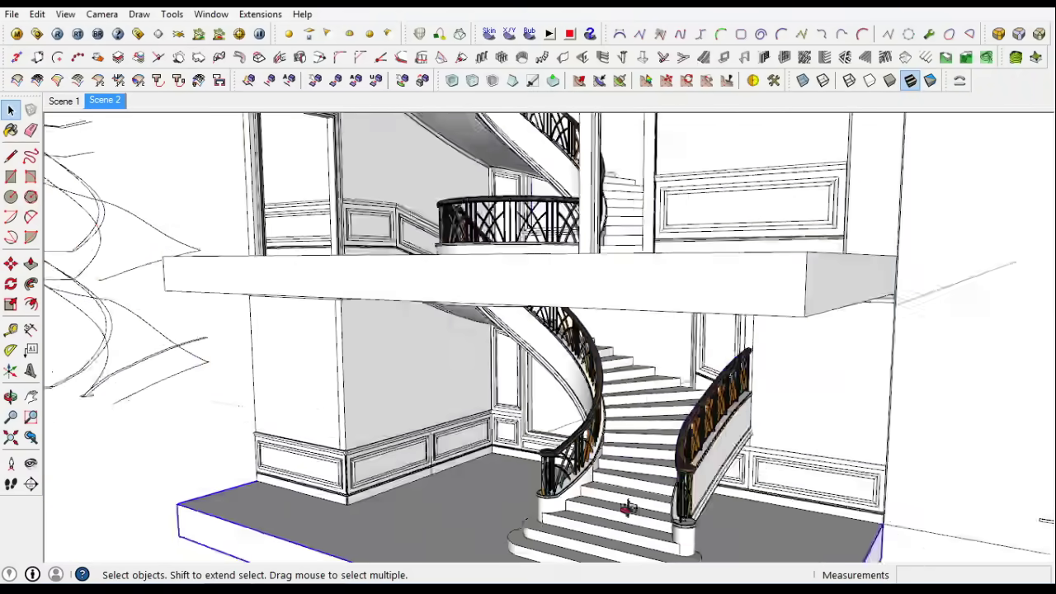
pyautogui.rightClick(112, 106)
pyautogui.click(30, 397)
pyautogui.moveTo(132, 363); pyautogui.dragTo(132, 330, button='middle')
pyautogui.scroll(5, 132, 346)
pyautogui.scroll(3, 130, 361)
pyautogui.moveTo(583, 382); pyautogui.dragTo(590, 428, button='middle')
pyautogui.click(590, 428)
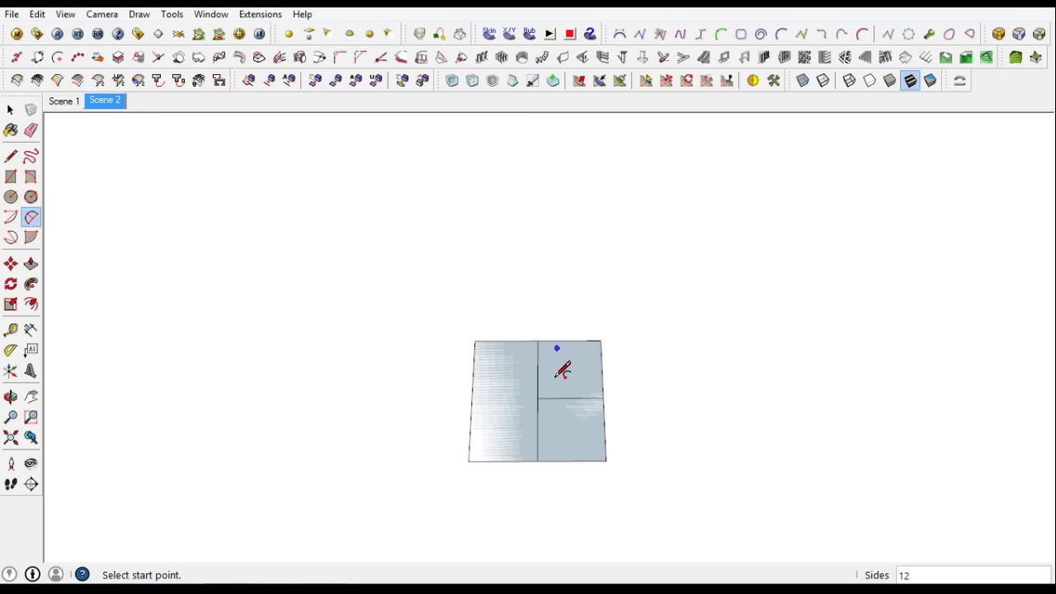
# Draw the concave cove arc in the lower-right square
pyautogui.press('l')
pyautogui.scroll(1, 550, 426)
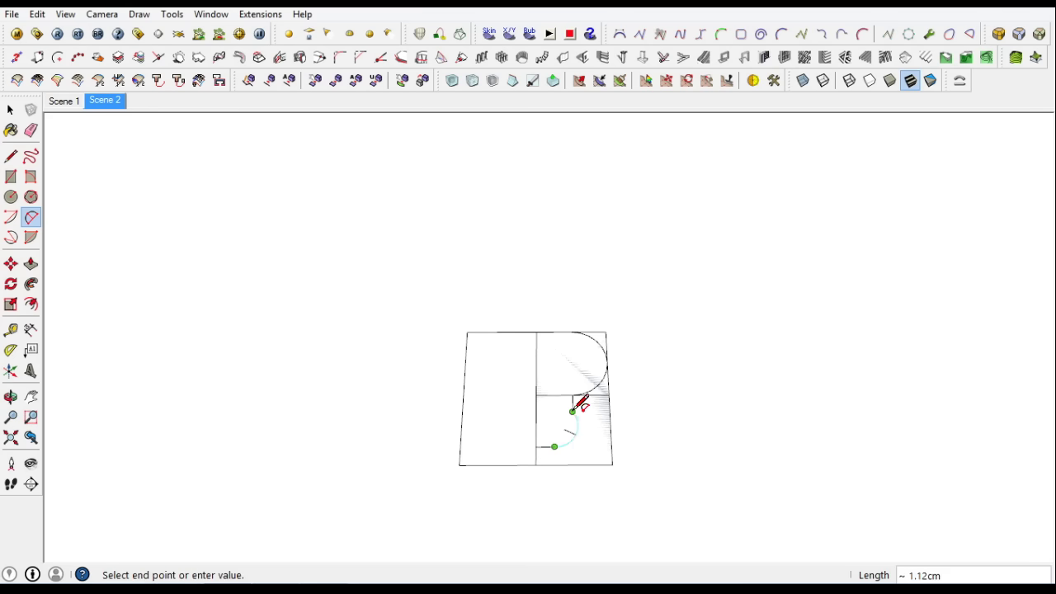
pyautogui.click(560, 427)
pyautogui.scroll(3, 561, 436)
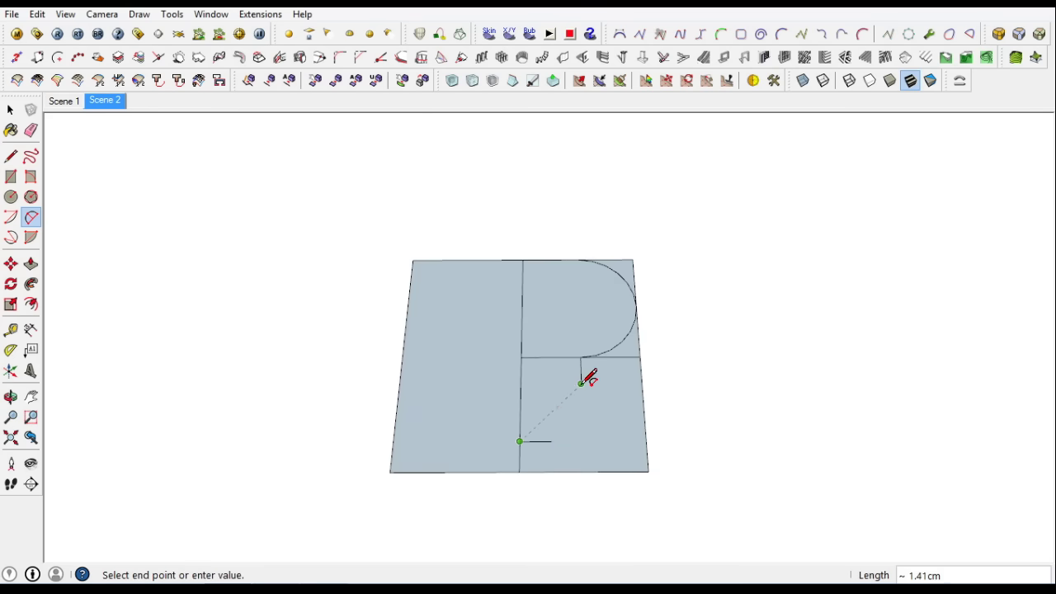
pyautogui.scroll(-2, 405, 323)
# Erase the extra edges around the cove, leaving the finished nosing profile
pyautogui.click(499, 314)
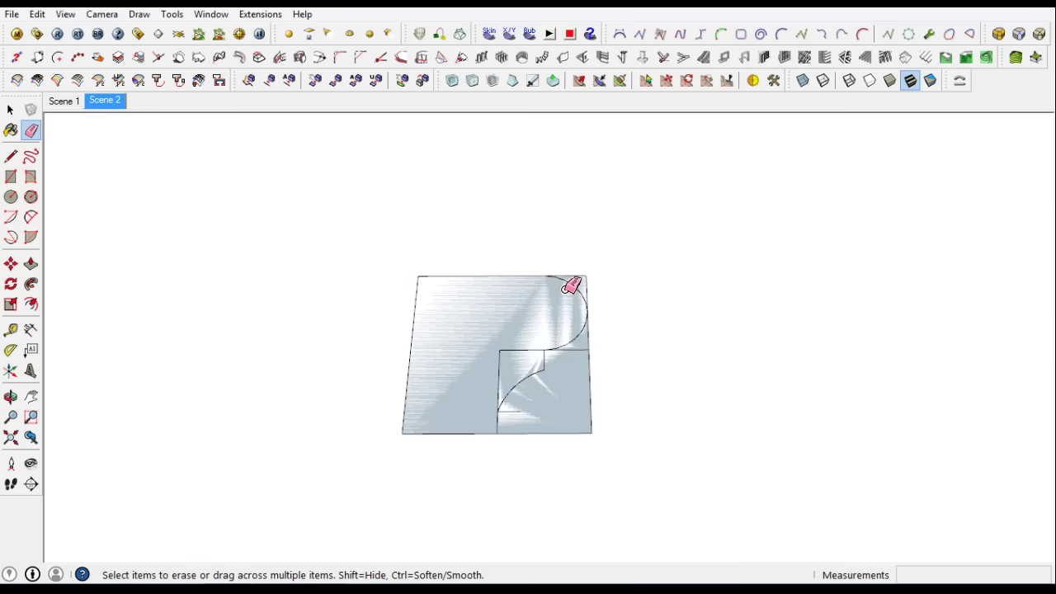
pyautogui.click(582, 361)
pyautogui.moveTo(523, 349); pyautogui.dragTo(518, 404)
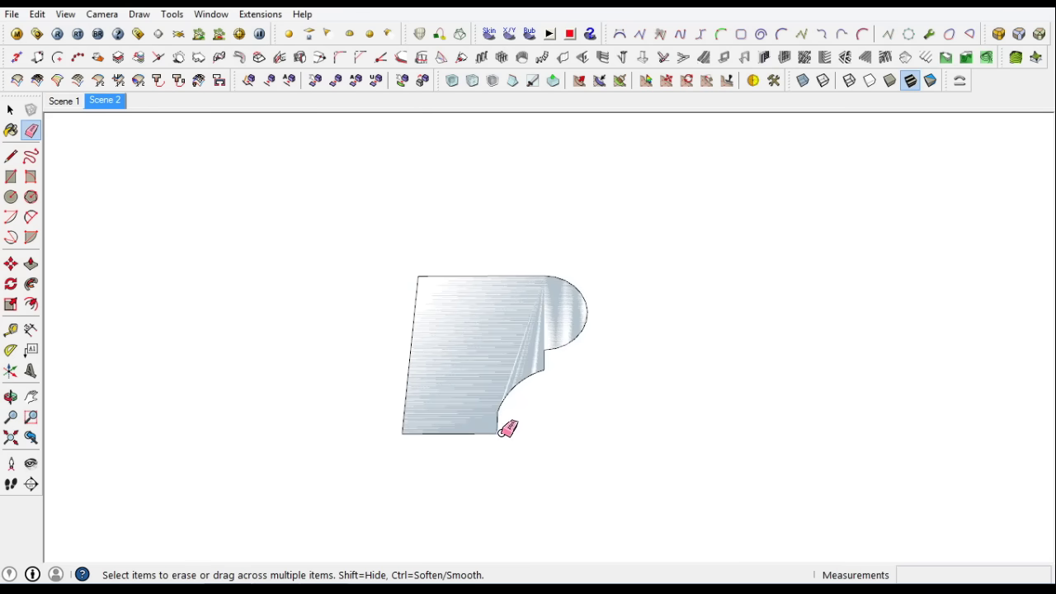
pyautogui.scroll(-2, 500, 432)
pyautogui.press('space')
pyautogui.tripleClick(448, 391)
pyautogui.rightClick(448, 391)
pyautogui.click(490, 275)
pyautogui.click(557, 426)
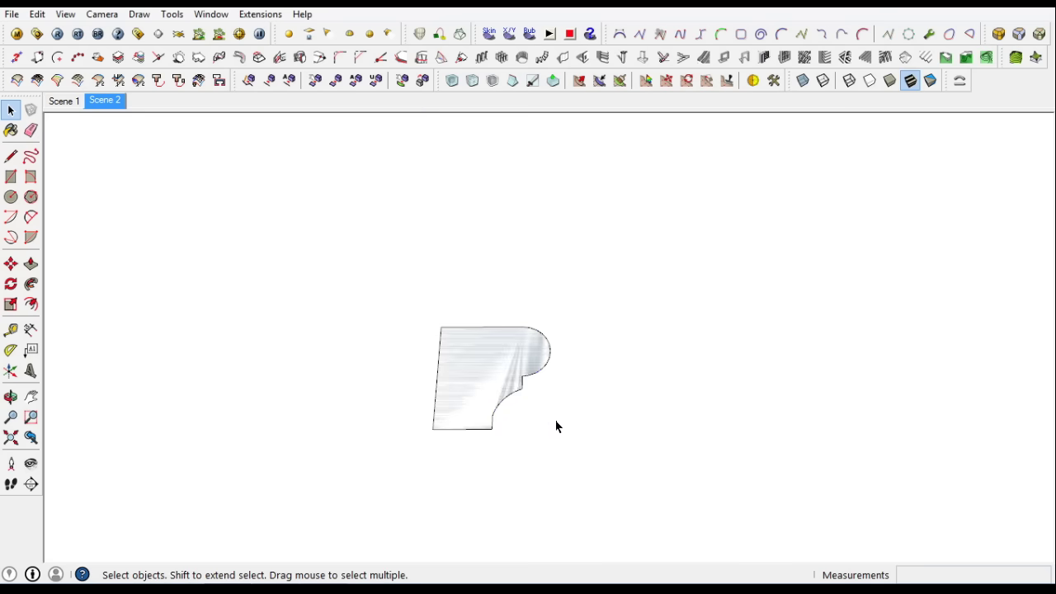
# Select the nosing profile and rotate it to align with the stairs
pyautogui.click(450, 390)
pyautogui.keyDown('ctrl'); pyautogui.click(422, 427); pyautogui.keyUp('ctrl')
pyautogui.scroll(-3, 767, 427)
pyautogui.scroll(5, 776, 427)
pyautogui.scroll(3, 337, 473)
pyautogui.scroll(3, 327, 421)
pyautogui.scroll(-3, 385, 380)
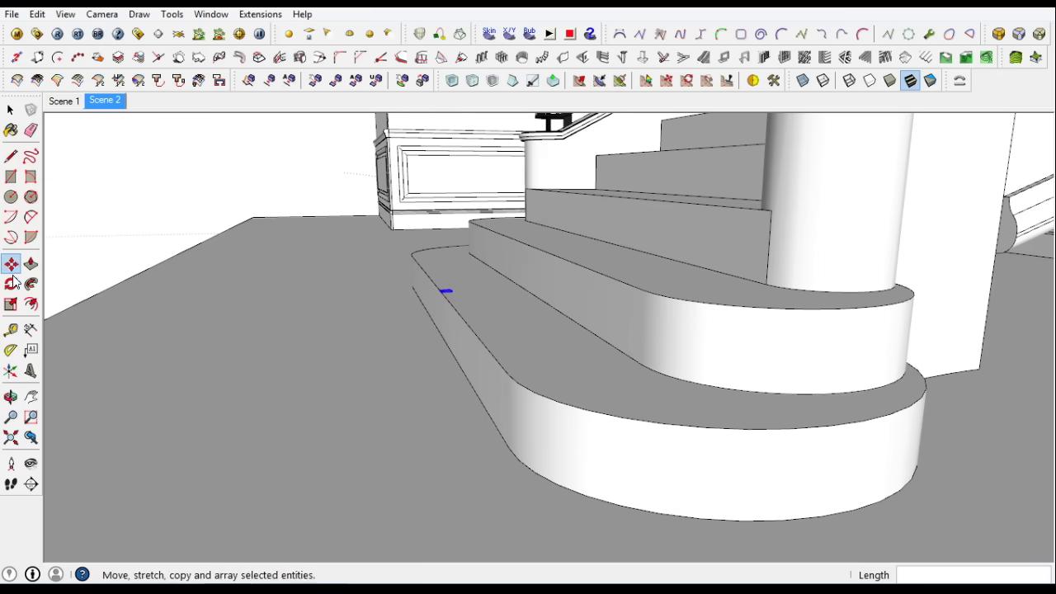
pyautogui.press('q')
pyautogui.scroll(3, 454, 292)
pyautogui.scroll(3, 458, 284)
pyautogui.moveTo(518, 292)
pyautogui.mouseDown(button='middle')
pyautogui.moveTo(596, 335)
pyautogui.moveTo(778, 514)
pyautogui.mouseUp(button='middle')
pyautogui.scroll(5, 634, 389)
pyautogui.moveTo(691, 395)
pyautogui.mouseDown(button='middle')
pyautogui.moveTo(549, 321)
pyautogui.moveTo(578, 389)
pyautogui.mouseUp(button='middle')
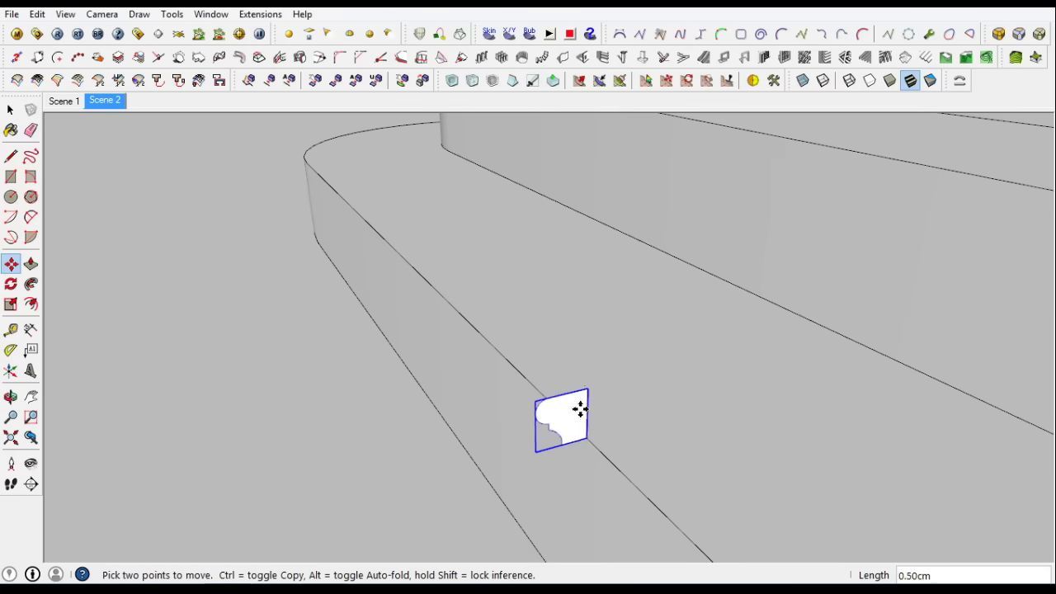
# Copy the profile with Ctrl onto the midpoint of a tread's front edge
pyautogui.click(582, 433)
pyautogui.press('ctrl')
pyautogui.scroll(-3, 699, 355)
pyautogui.scroll(-2, 635, 416)
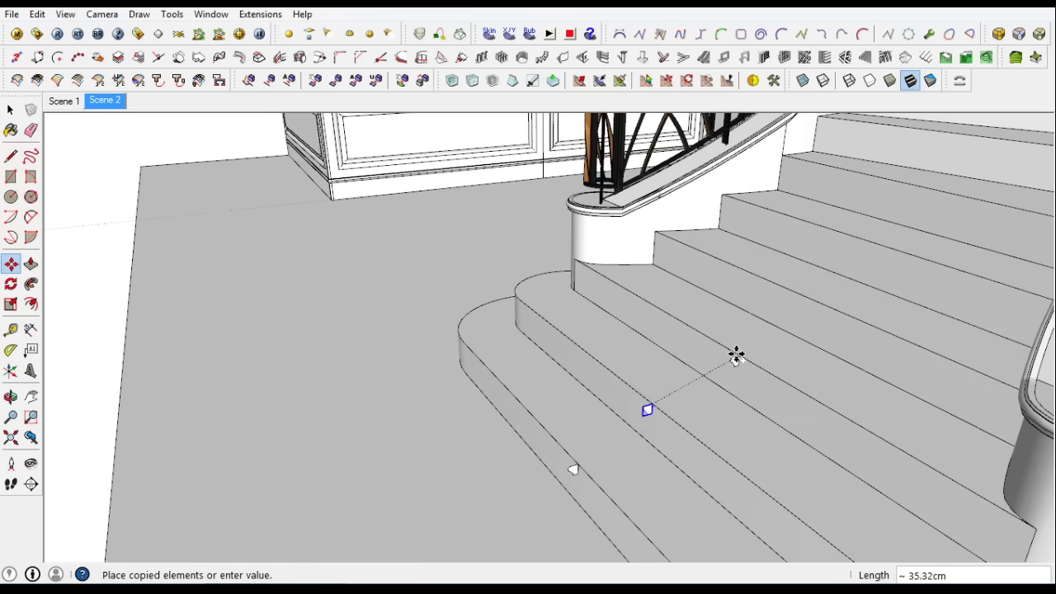
pyautogui.scroll(-3, 791, 292)
pyautogui.scroll(3, 717, 330)
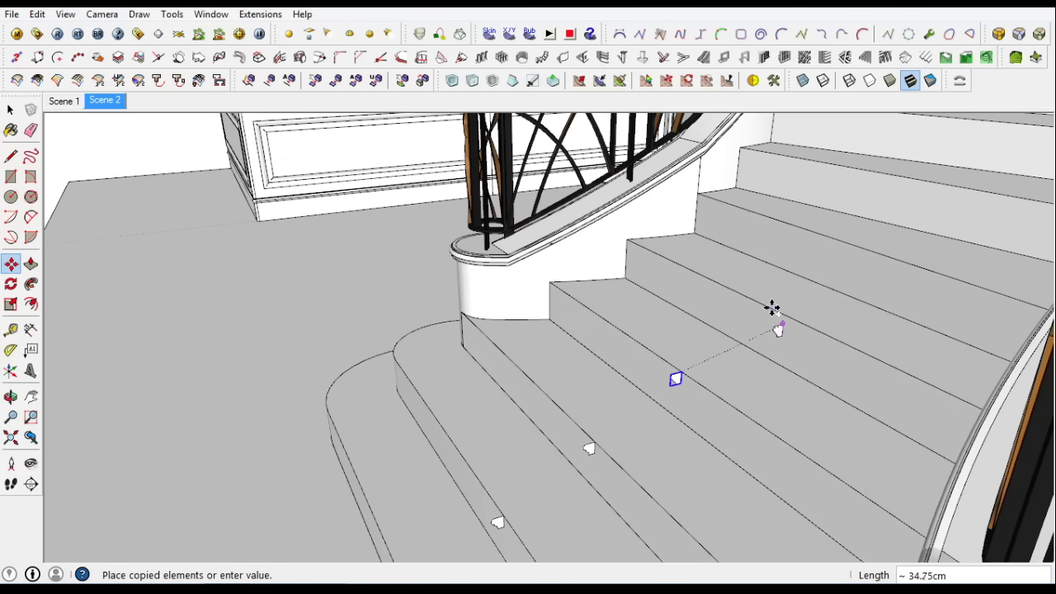
pyautogui.moveTo(842, 246); pyautogui.dragTo(837, 462, button='middle')
pyautogui.scroll(2, 830, 396)
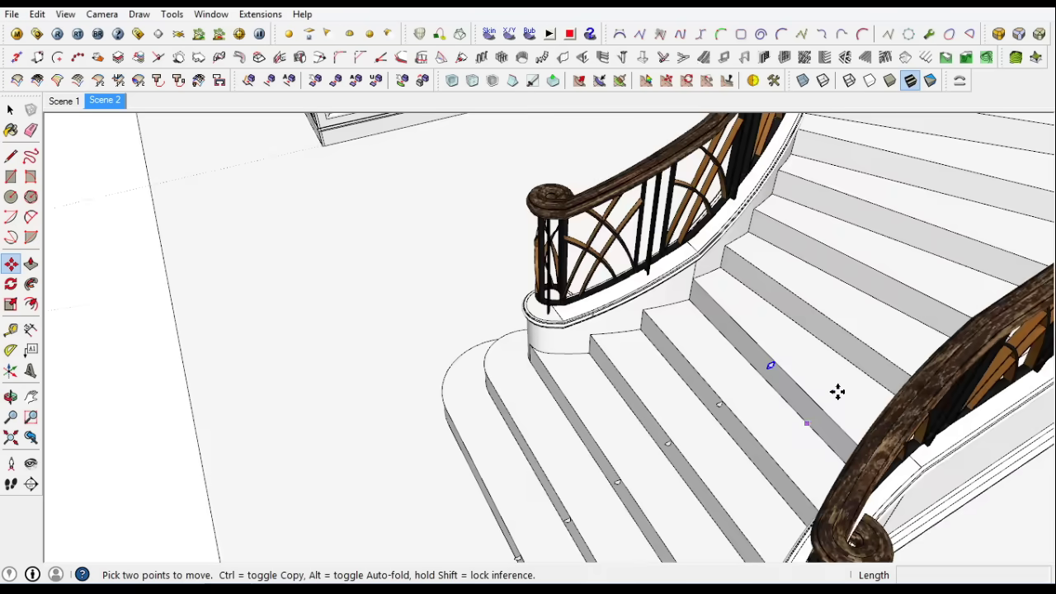
pyautogui.scroll(2, 675, 329)
pyautogui.click(816, 221)
pyautogui.scroll(2, 771, 297)
pyautogui.moveTo(771, 297)
pyautogui.mouseDown(button='middle')
pyautogui.moveTo(580, 448)
pyautogui.moveTo(73, 261)
pyautogui.mouseUp(button='middle')
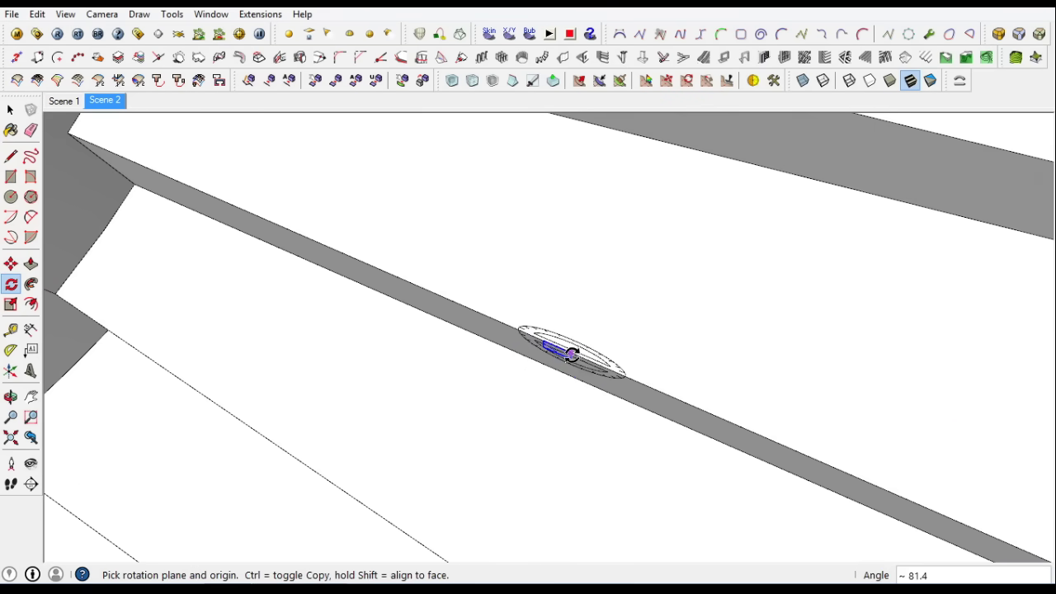
# Rotate each copied nosing profile 90° to stand upright at its tread's front edge
pyautogui.scroll(2, 571, 353)
pyautogui.click(561, 347)
pyautogui.scroll(1, 544, 338)
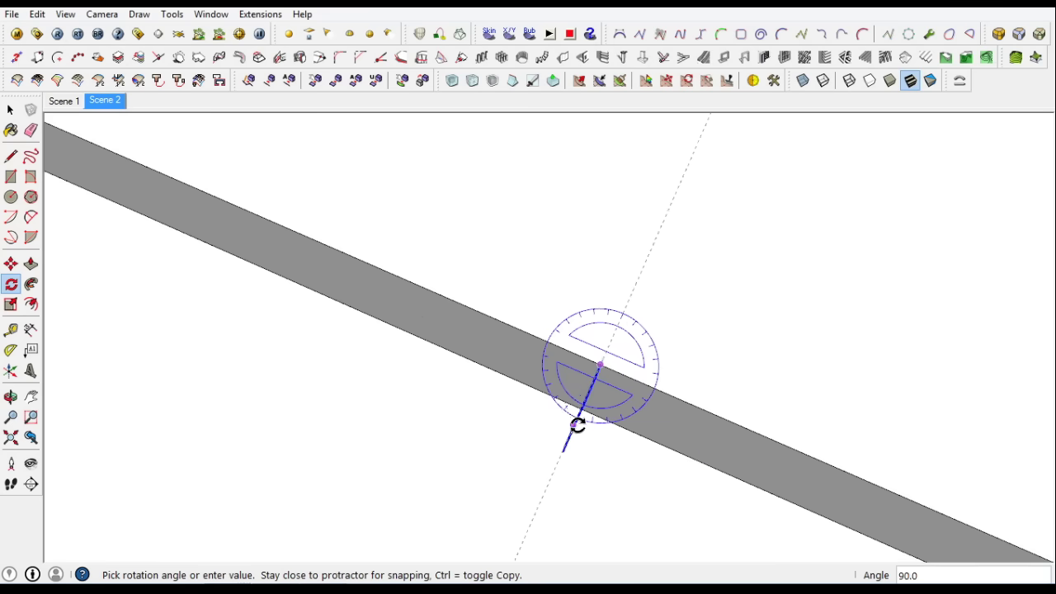
pyautogui.click(600, 365)
pyautogui.scroll(-2, 632, 427)
pyautogui.moveTo(632, 427); pyautogui.dragTo(745, 269, button='middle')
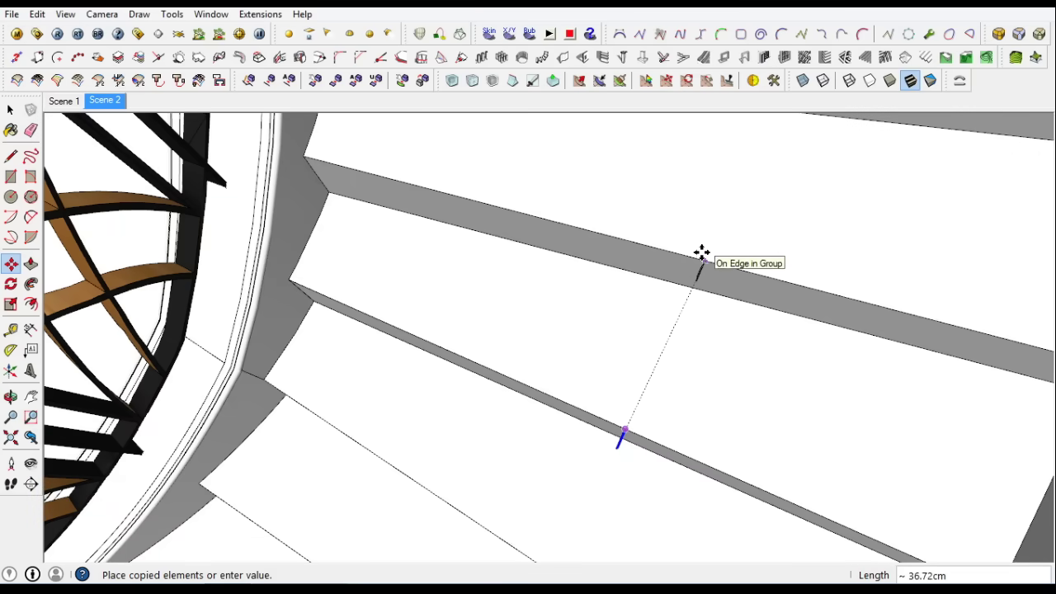
pyautogui.click(9, 285)
pyautogui.scroll(2, 708, 244)
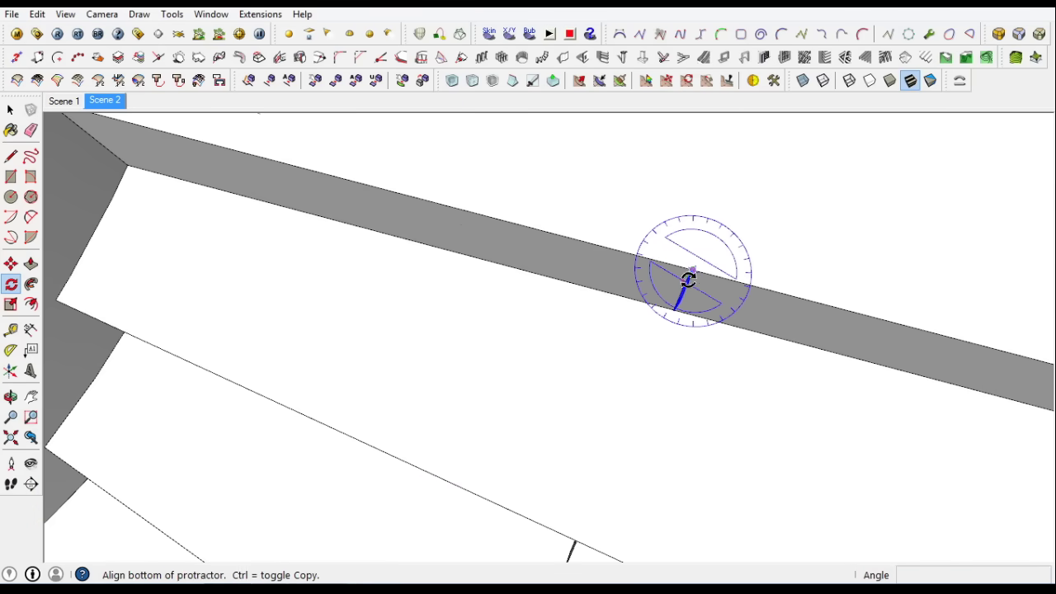
pyautogui.moveTo(840, 318); pyautogui.dragTo(657, 485, button='middle')
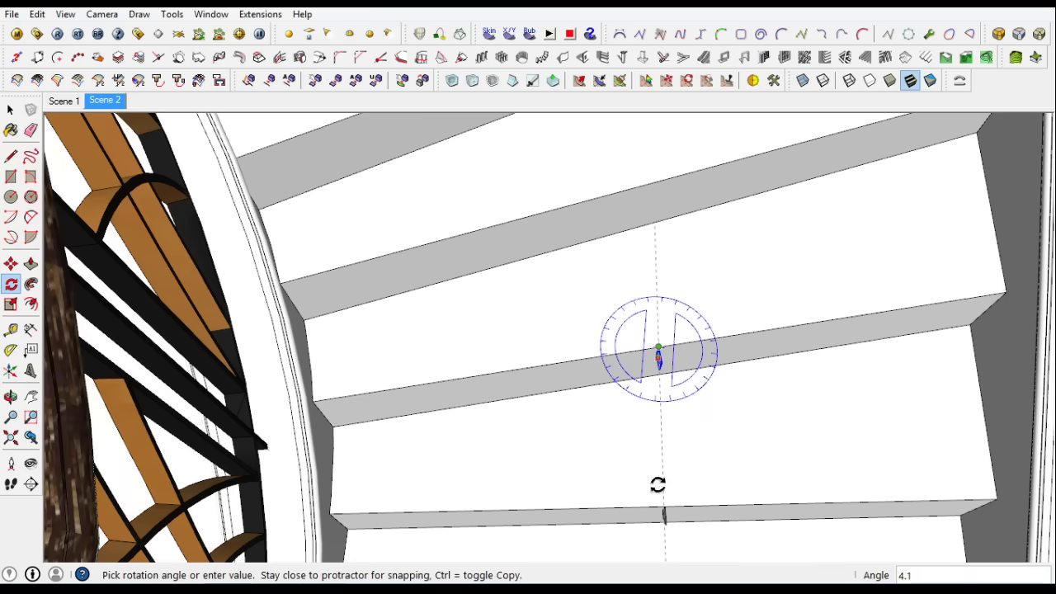
pyautogui.scroll(3, 702, 329)
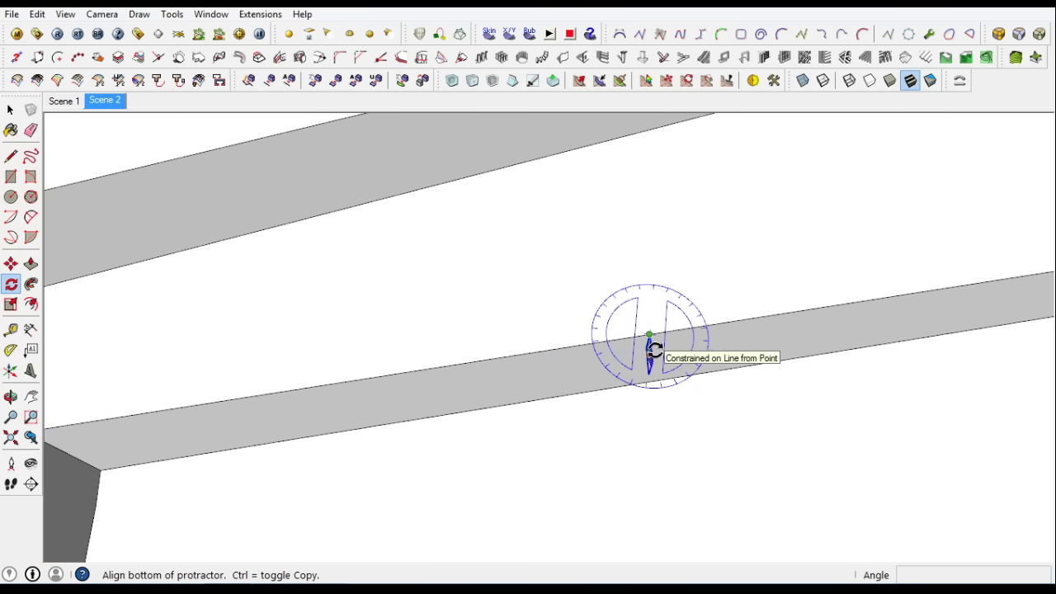
pyautogui.scroll(3, 652, 350)
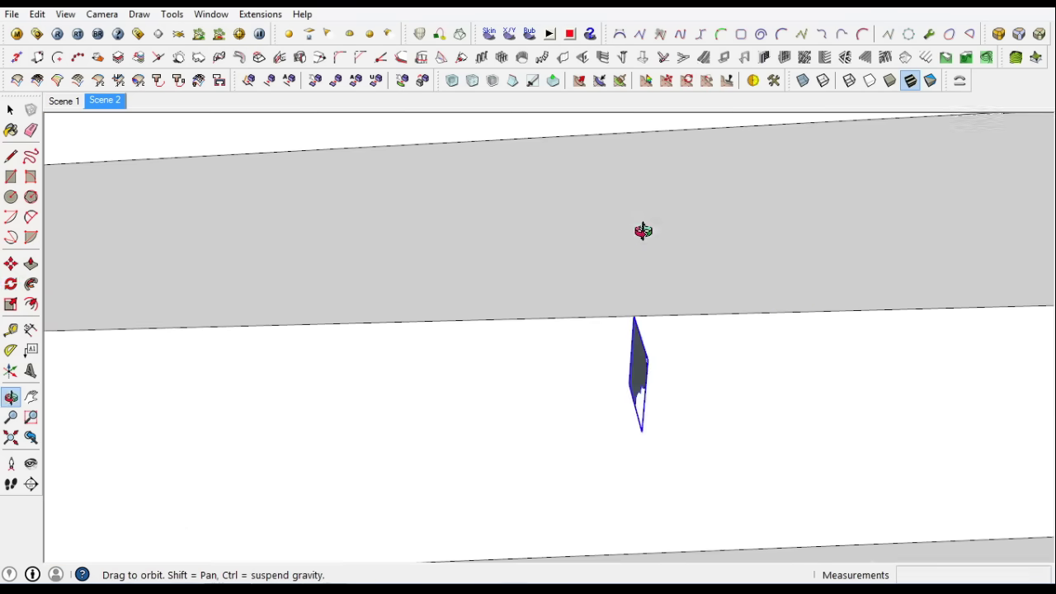
pyautogui.scroll(3, 632, 484)
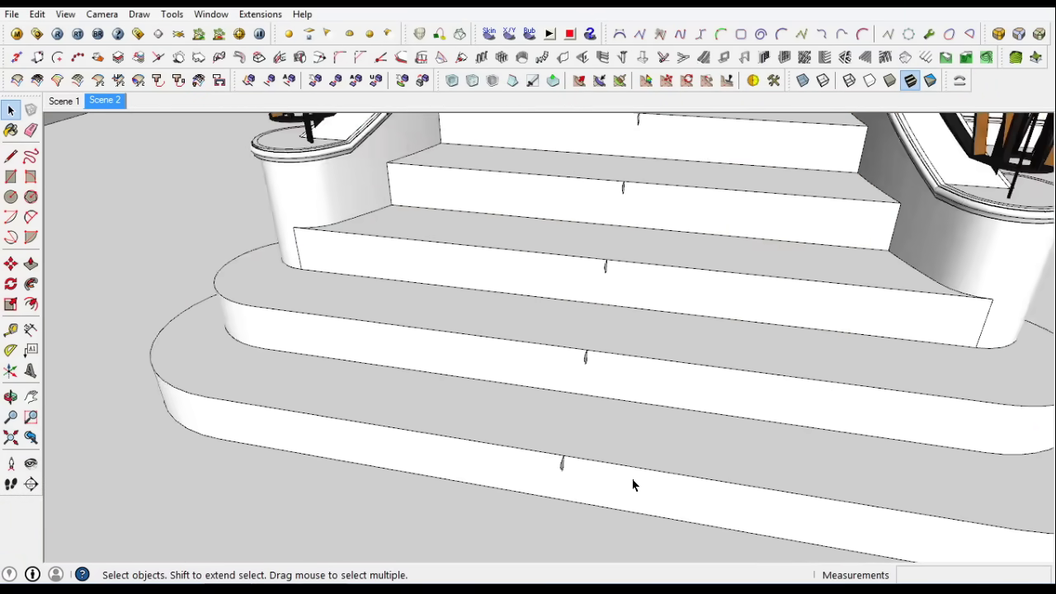
pyautogui.scroll(2, 604, 481)
pyautogui.moveTo(603, 481); pyautogui.dragTo(467, 264, button='middle')
pyautogui.scroll(3, 599, 333)
# Select the bottom step's top face and its curved front edge as the sweep path
pyautogui.click(598, 332)
pyautogui.click(384, 331)
pyautogui.scroll(3, 453, 322)
pyautogui.scroll(2, 455, 322)
pyautogui.scroll(-2, 473, 320)
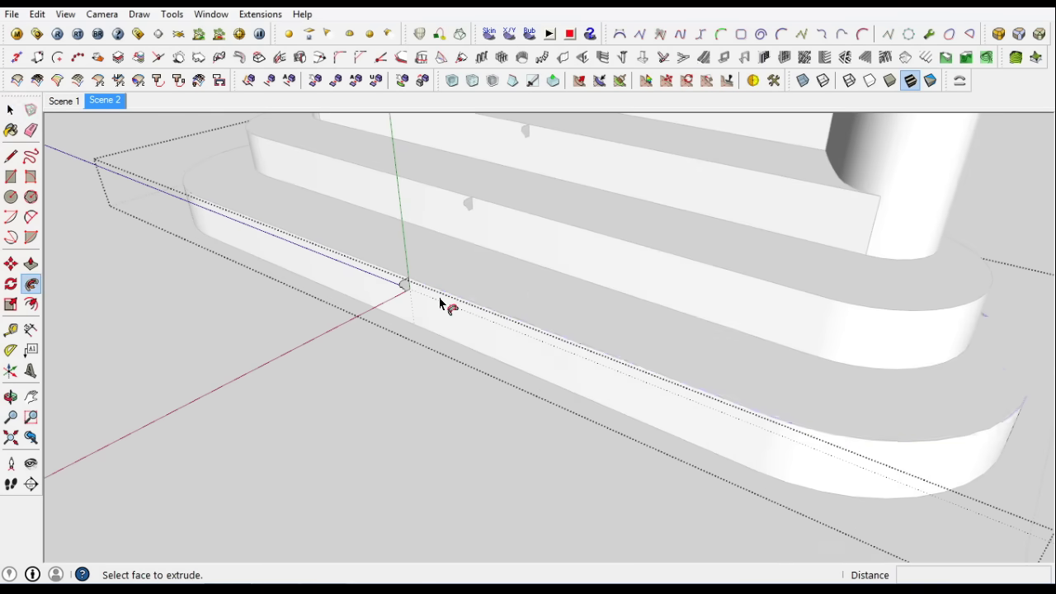
# Sweep the profile along the bottom step's edge with Follow Me and smooth the moulding at 20°
pyautogui.click(404, 285)
pyautogui.click(10, 109)
pyautogui.click(30, 284)
pyautogui.click(754, 313)
pyautogui.tripleClick(624, 309)
pyautogui.rightClick(584, 219)
pyautogui.click(664, 368)
pyautogui.tripleClick(613, 330)
pyautogui.rightClick(649, 387)
pyautogui.click(707, 391)
pyautogui.scroll(-5, 657, 322)
pyautogui.moveTo(657, 323); pyautogui.dragTo(577, 344, button='middle')
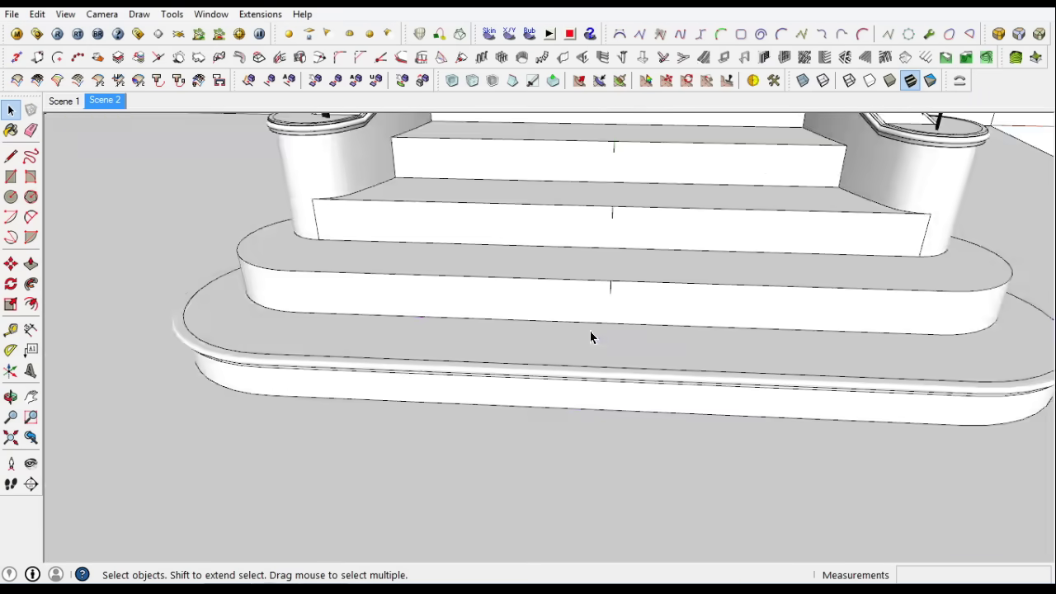
# Cut the middle step's front edge and paste it back in place
pyautogui.tripleClick(646, 302)
pyautogui.click(644, 294)
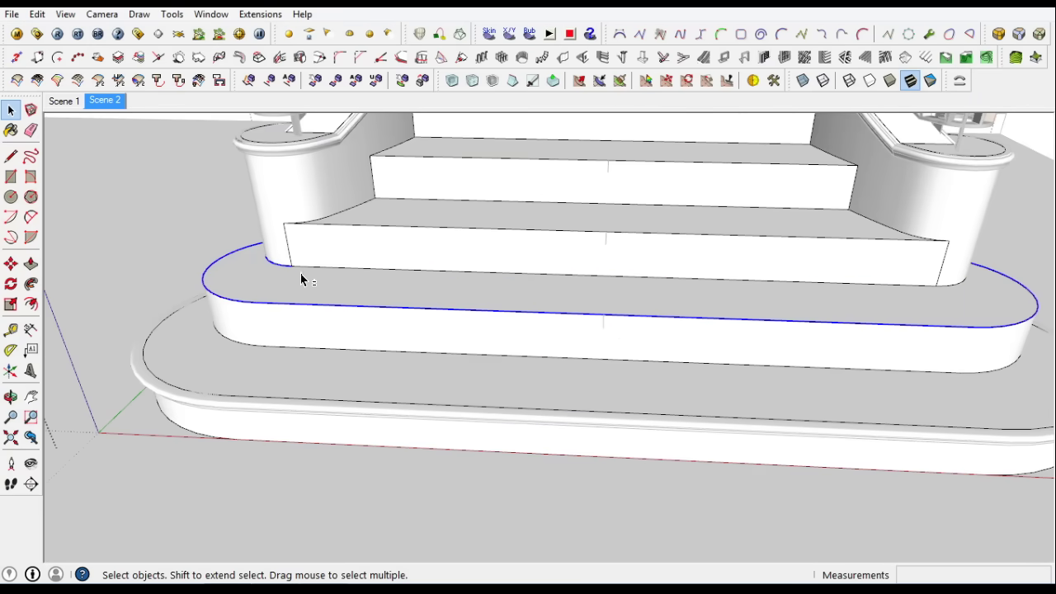
pyautogui.hotkey('ctrl', 'x')
pyautogui.scroll(5, 627, 297)
pyautogui.click(37, 14)
pyautogui.click(66, 123)
pyautogui.scroll(-3, 438, 330)
pyautogui.scroll(-2, 632, 302)
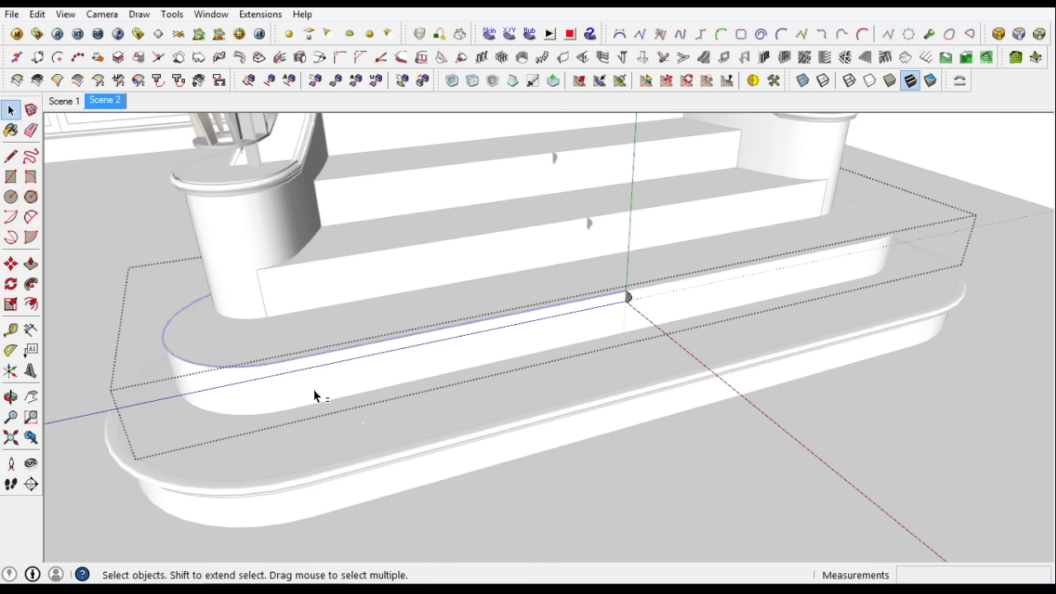
# Select the rounded step faces and soften the edges between them
pyautogui.press('p')
pyautogui.moveTo(625, 300)
pyautogui.mouseDown(button='middle')
pyautogui.moveTo(662, 281)
pyautogui.moveTo(501, 323)
pyautogui.mouseUp(button='middle')
pyautogui.scroll(-2, 502, 323)
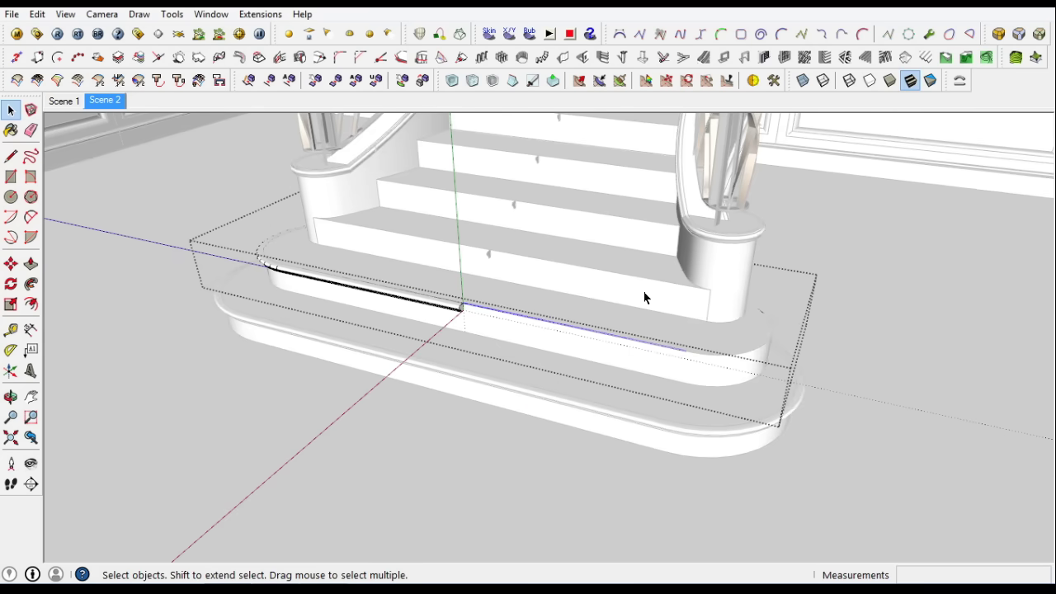
pyautogui.press('p')
pyautogui.scroll(2, 448, 306)
pyautogui.scroll(5, 448, 306)
pyautogui.press('space')
pyautogui.rightClick(455, 236)
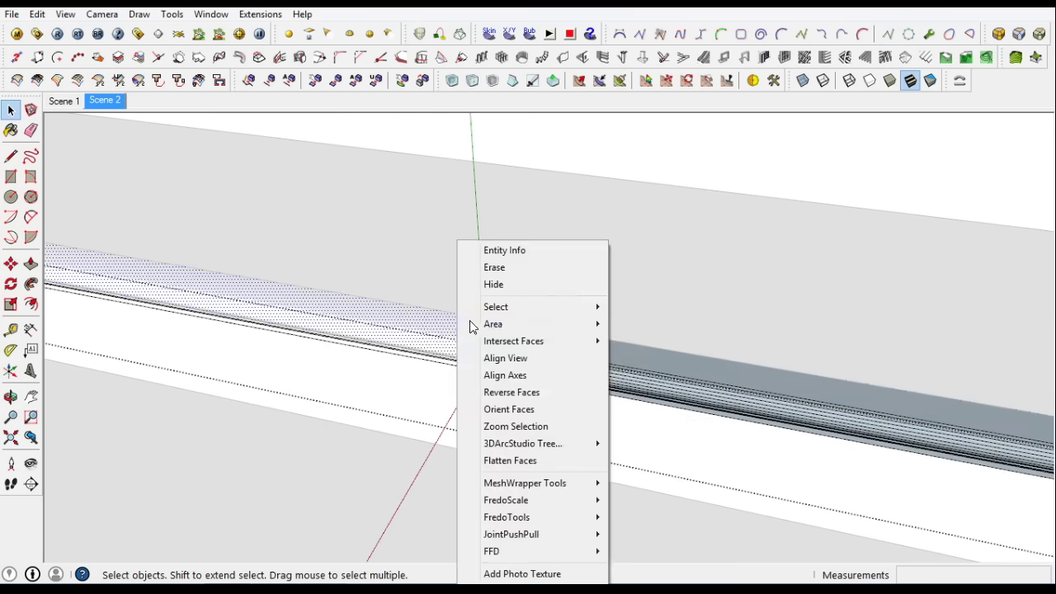
pyautogui.press('Escape')
pyautogui.moveTo(547, 431); pyautogui.dragTo(519, 360)
pyautogui.rightClick(519, 360)
pyautogui.click(577, 392)
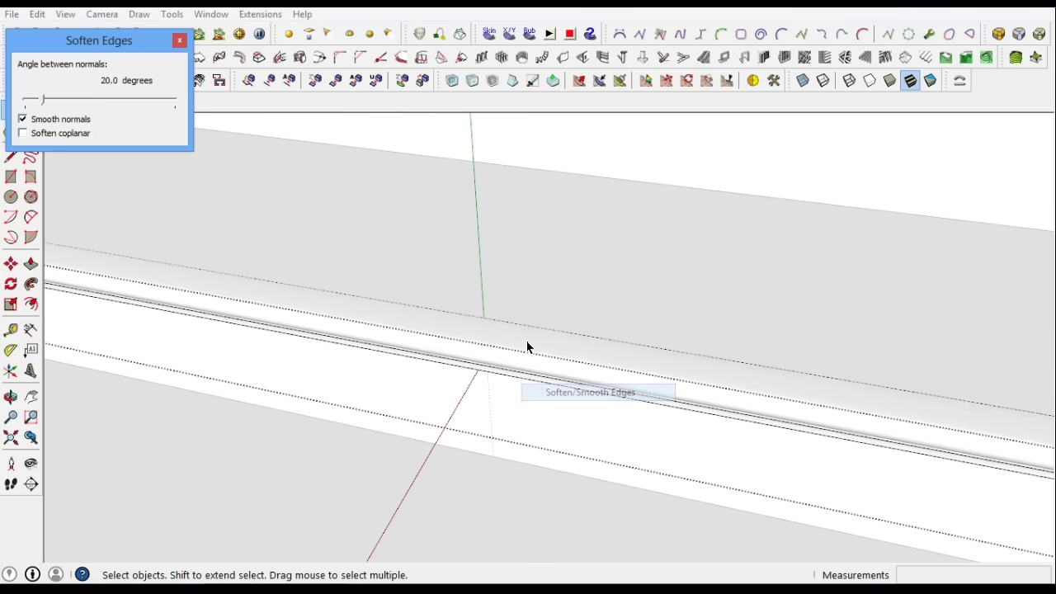
pyautogui.click(575, 471)
# Paste the copied geometry in place and push/pull it out into a moulding strip
pyautogui.scroll(-5, 552, 306)
pyautogui.click(38, 14)
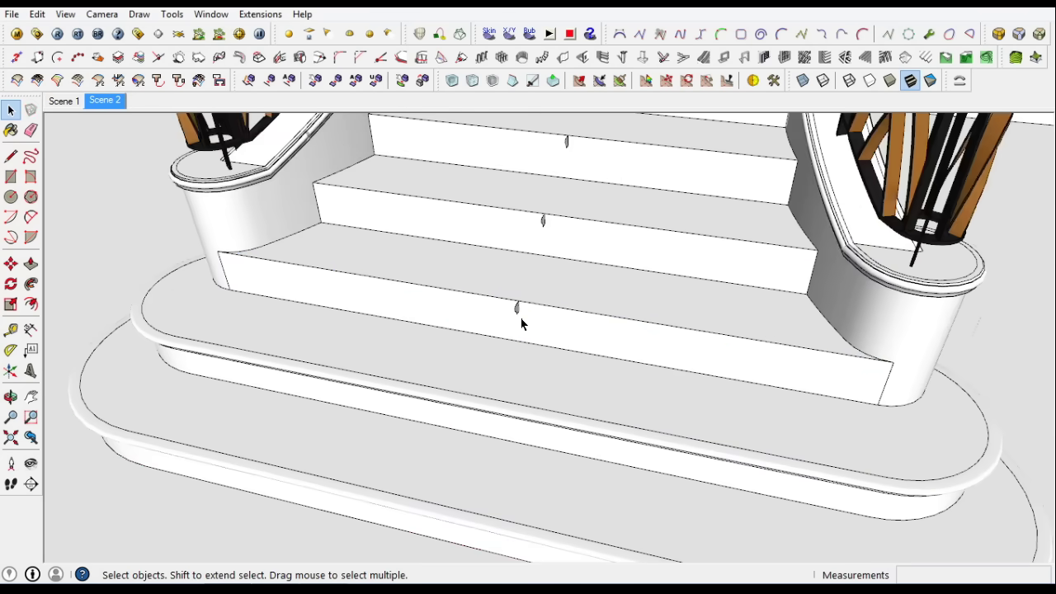
pyautogui.scroll(5, 493, 309)
pyautogui.click(92, 126)
pyautogui.moveTo(47, 236); pyautogui.dragTo(573, 377, button='middle')
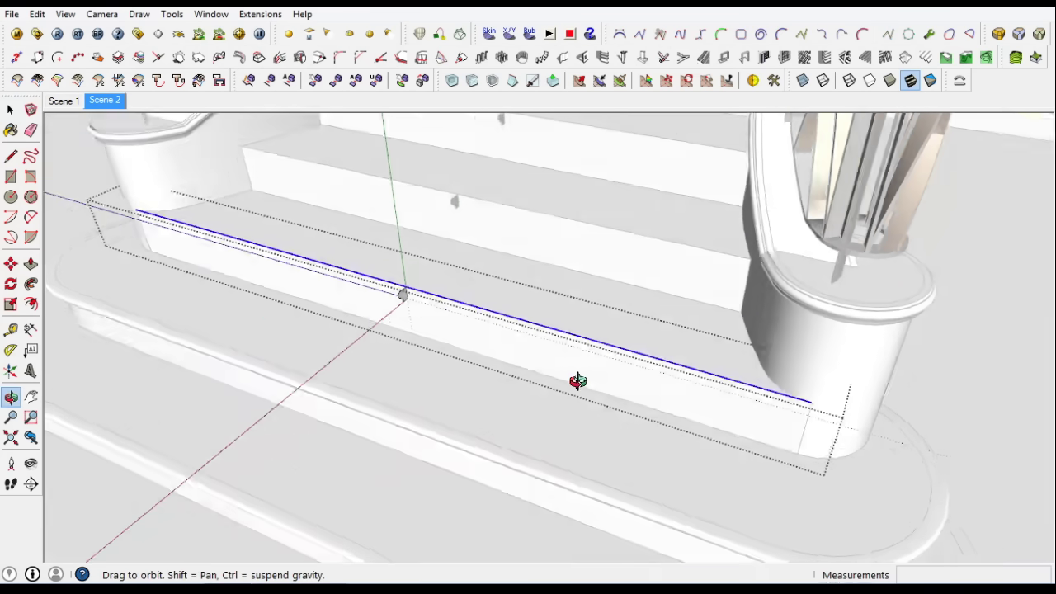
pyautogui.scroll(3, 573, 377)
pyautogui.click(746, 448)
pyautogui.moveTo(747, 448); pyautogui.dragTo(624, 288, button='middle')
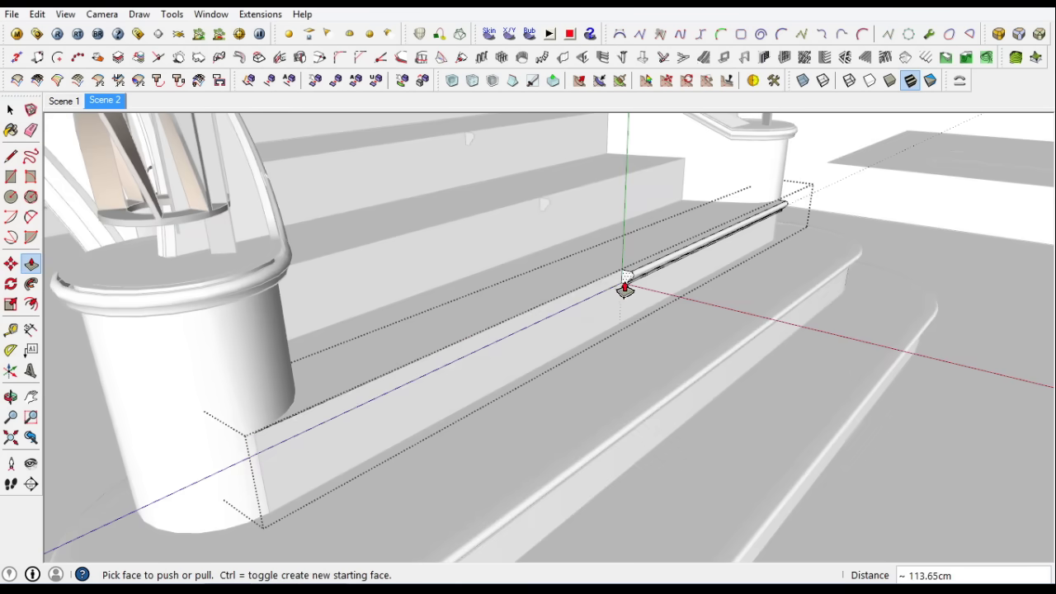
pyautogui.click(254, 443)
pyautogui.scroll(-5, 613, 337)
# Open the stair component and select the tread face
pyautogui.press('space')
pyautogui.moveTo(613, 337)
pyautogui.mouseDown(button='middle')
pyautogui.moveTo(401, 311)
pyautogui.moveTo(493, 468)
pyautogui.mouseUp(button='middle')
pyautogui.scroll(5, 401, 311)
pyautogui.scroll(3, 492, 467)
pyautogui.tripleClick(490, 330)
pyautogui.click(490, 330)
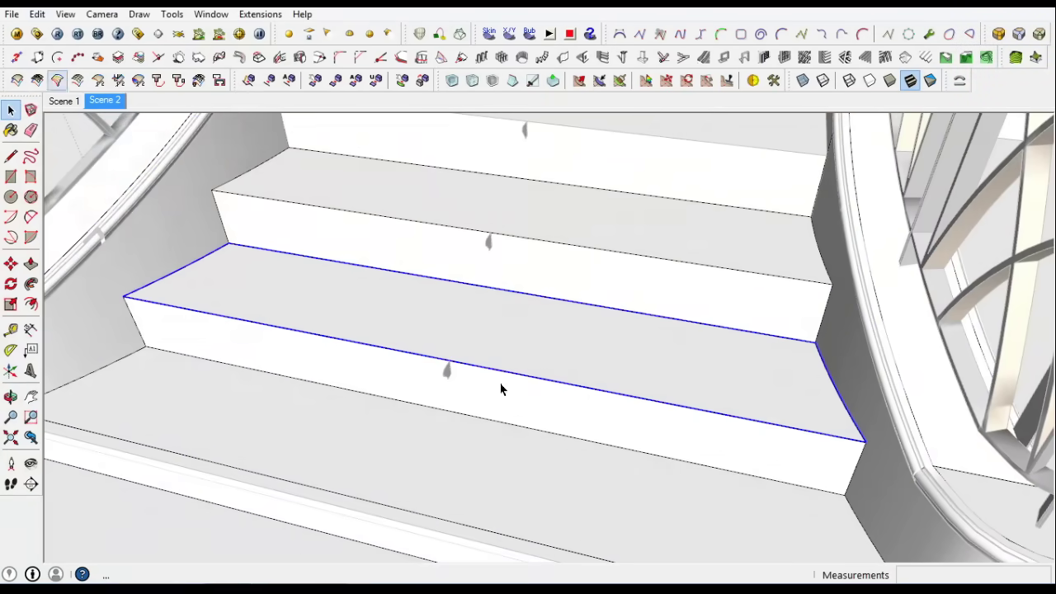
# Inside the tread component, paste the profile in place and extrude it along the tread edge
pyautogui.scroll(5, 500, 384)
pyautogui.doubleClick(441, 355)
pyautogui.click(37, 14)
pyautogui.click(123, 123)
pyautogui.click(442, 354)
pyautogui.click(11, 111)
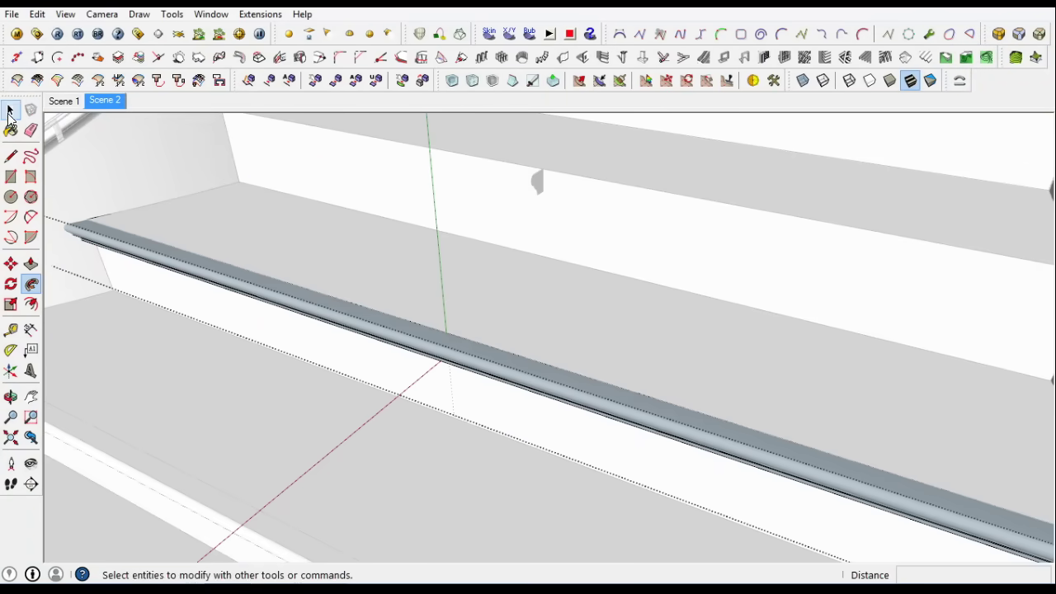
pyautogui.rightClick(316, 299)
pyautogui.click(434, 410)
# Copy the upper tread's edges, paste them in place and extrude a nosing along them
pyautogui.scroll(-3, 544, 292)
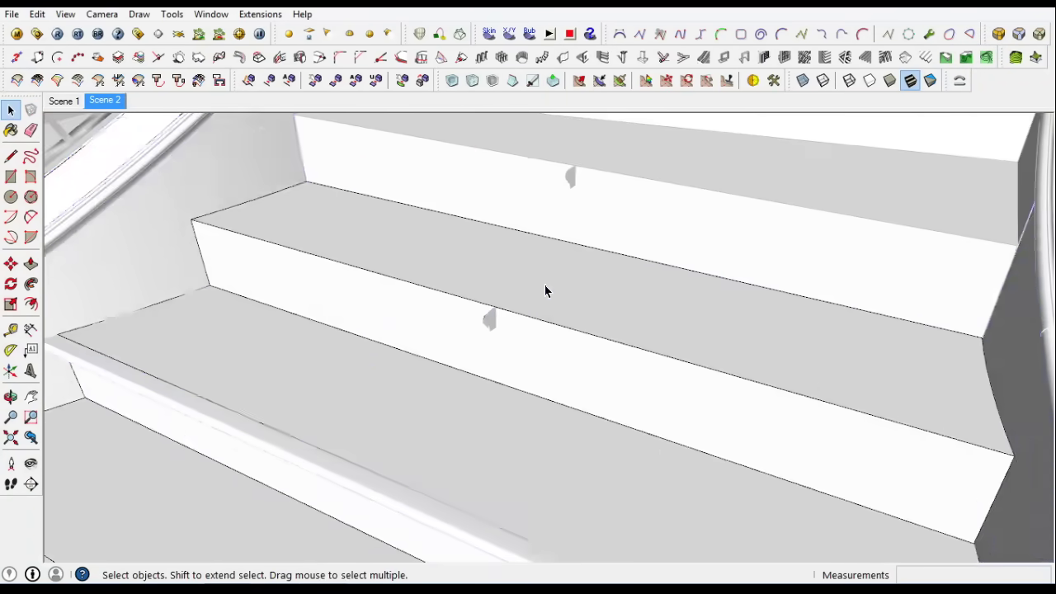
pyautogui.click(557, 292)
pyautogui.doubleClick(557, 295)
pyautogui.click(37, 14)
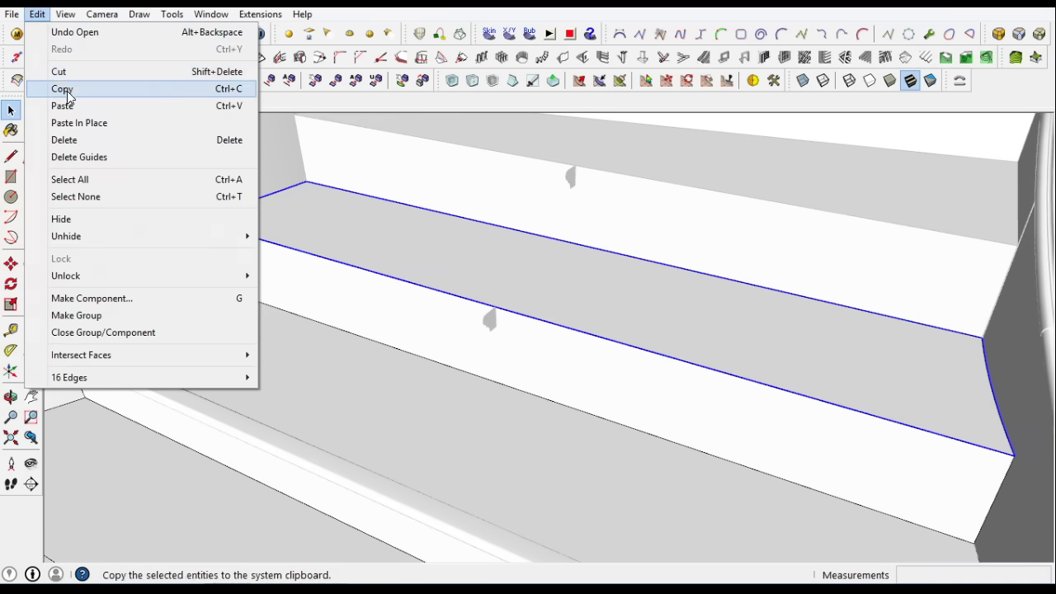
pyautogui.click(62, 88)
pyautogui.scroll(5, 488, 319)
pyautogui.click(37, 14)
pyautogui.click(101, 105)
pyautogui.click(488, 377)
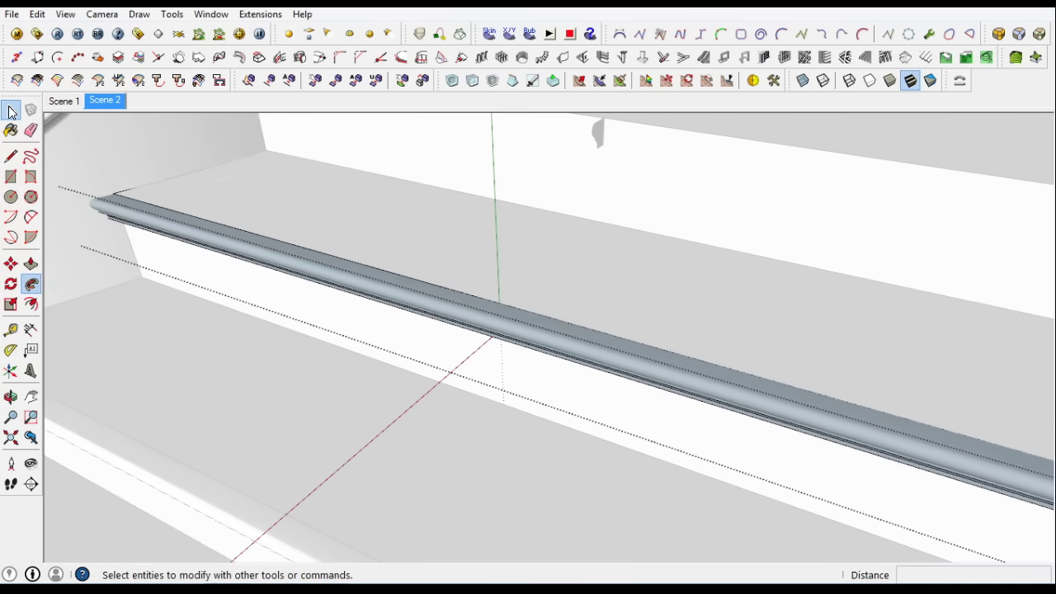
pyautogui.rightClick(184, 156)
pyautogui.click(266, 286)
pyautogui.scroll(-5, 495, 380)
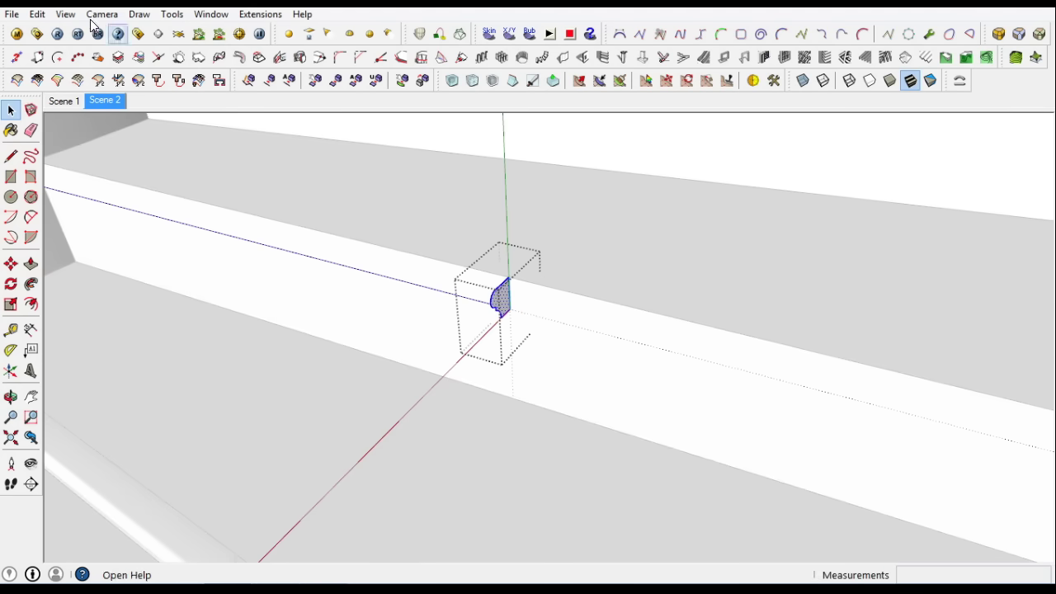
# Paint the long tread's top face with the dark Step marble
pyautogui.doubleClick(114, 149)
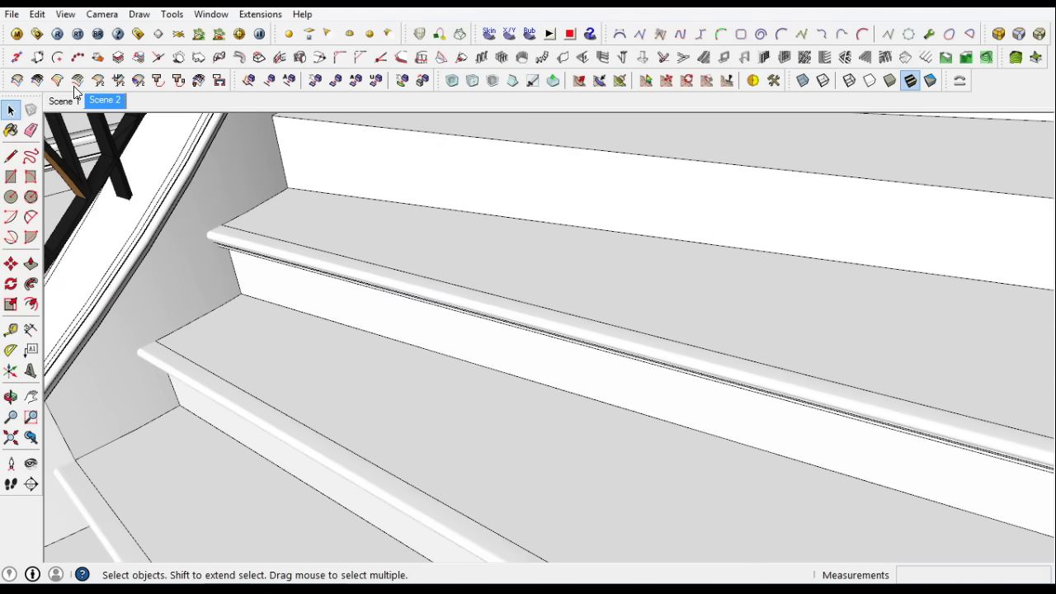
pyautogui.click(11, 130)
pyautogui.click(100, 351)
pyautogui.click(429, 302)
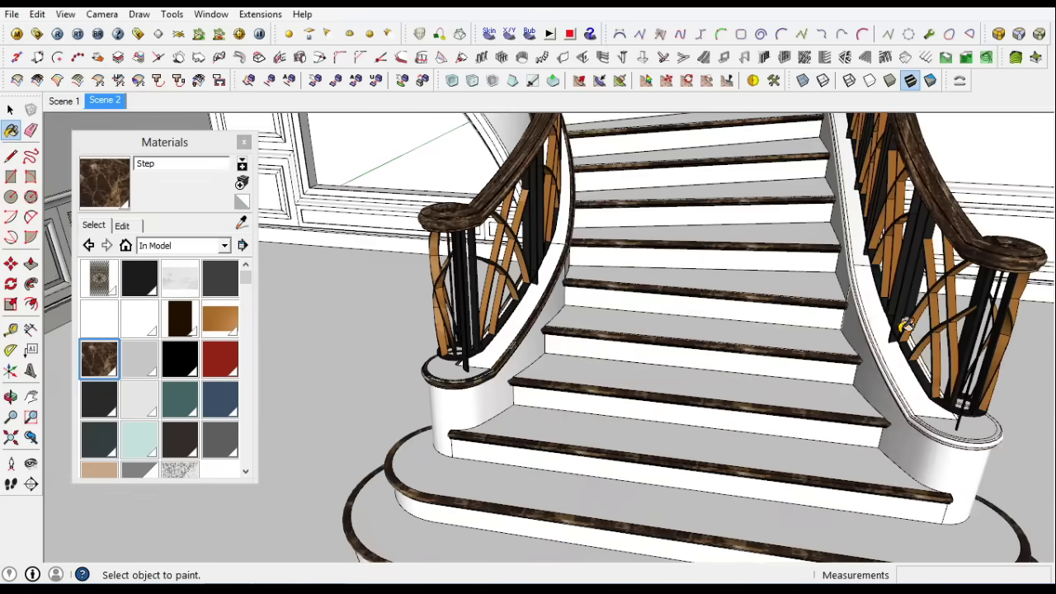
# Paint the first unpainted tread in dark Step marble
pyautogui.moveTo(132, 206); pyautogui.dragTo(459, 385, button='middle')
pyautogui.scroll(-5, 561, 424)
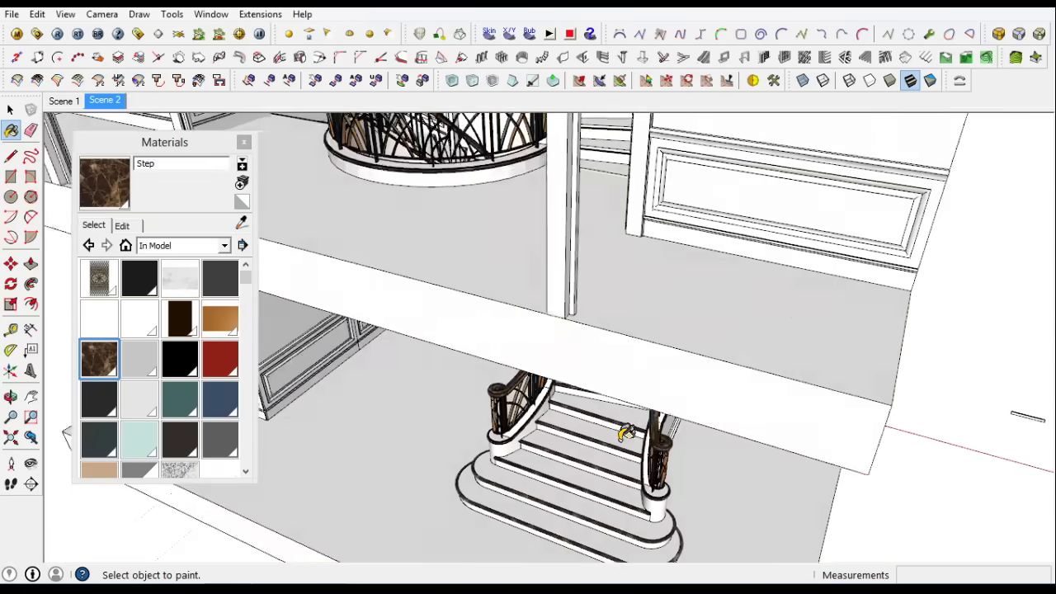
pyautogui.scroll(5, 567, 180)
pyautogui.click(244, 143)
pyautogui.moveTo(244, 149); pyautogui.dragTo(513, 302, button='middle')
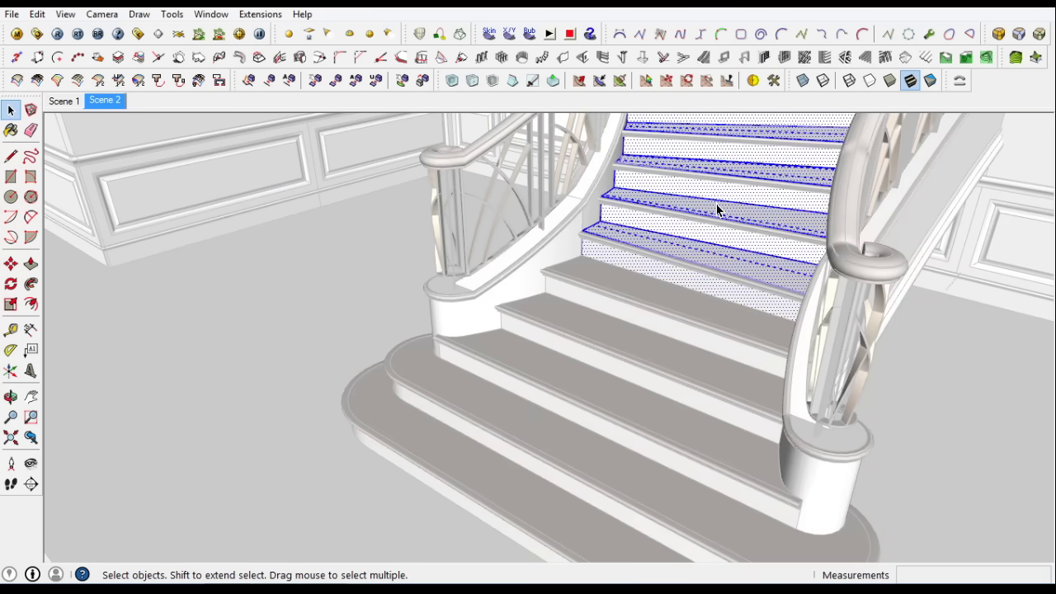
pyautogui.press('b')
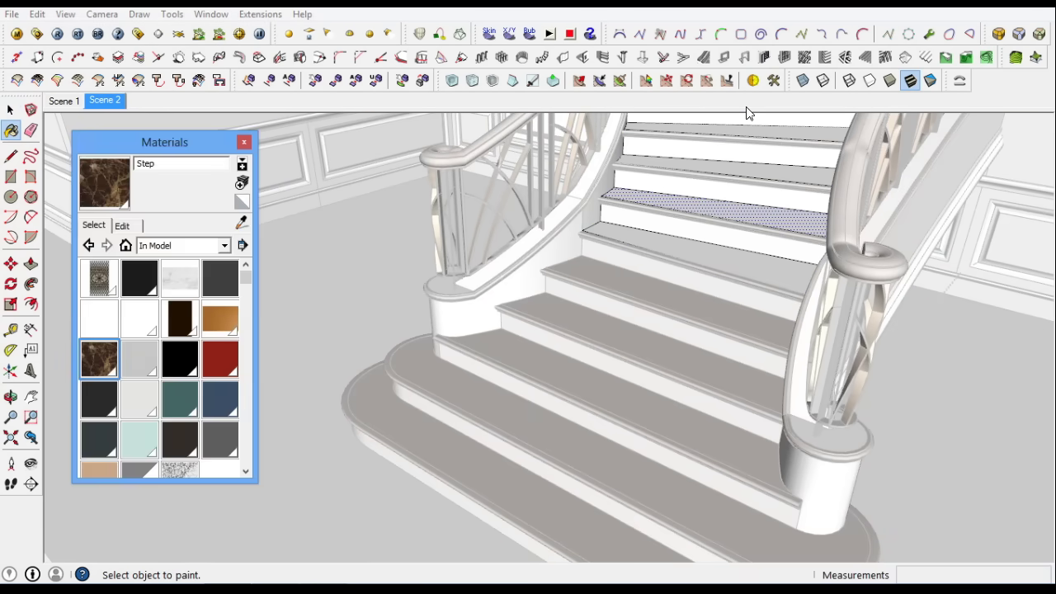
pyautogui.scroll(3, 714, 146)
pyautogui.click(660, 295)
# Paint the remaining upper spiral treads in Step marble, finishing with the far-side tread
pyautogui.moveTo(745, 189); pyautogui.dragTo(900, 180, button='middle')
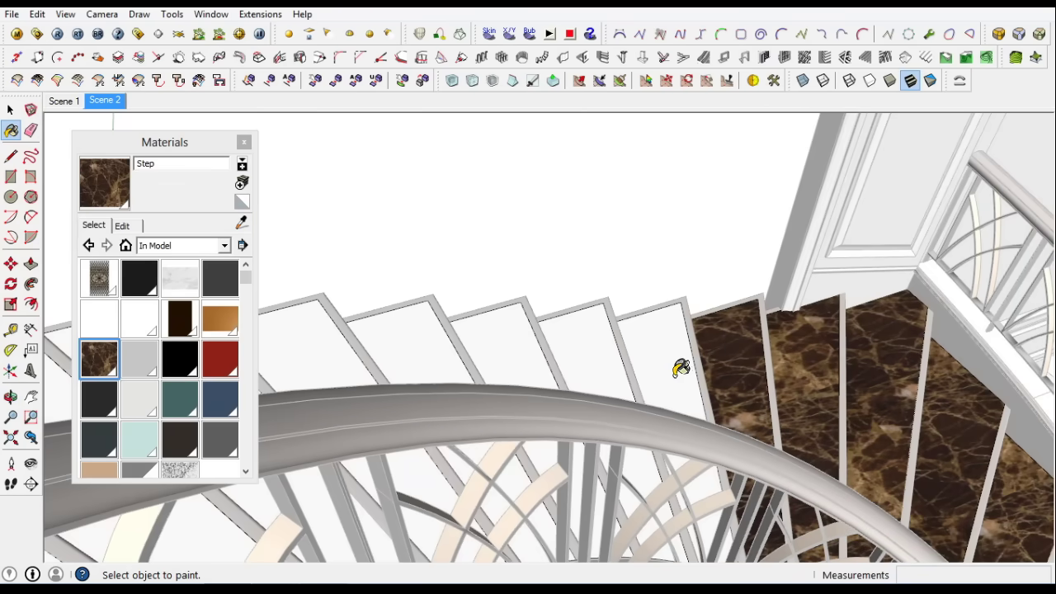
pyautogui.click(587, 355)
pyautogui.click(503, 345)
pyautogui.click(422, 340)
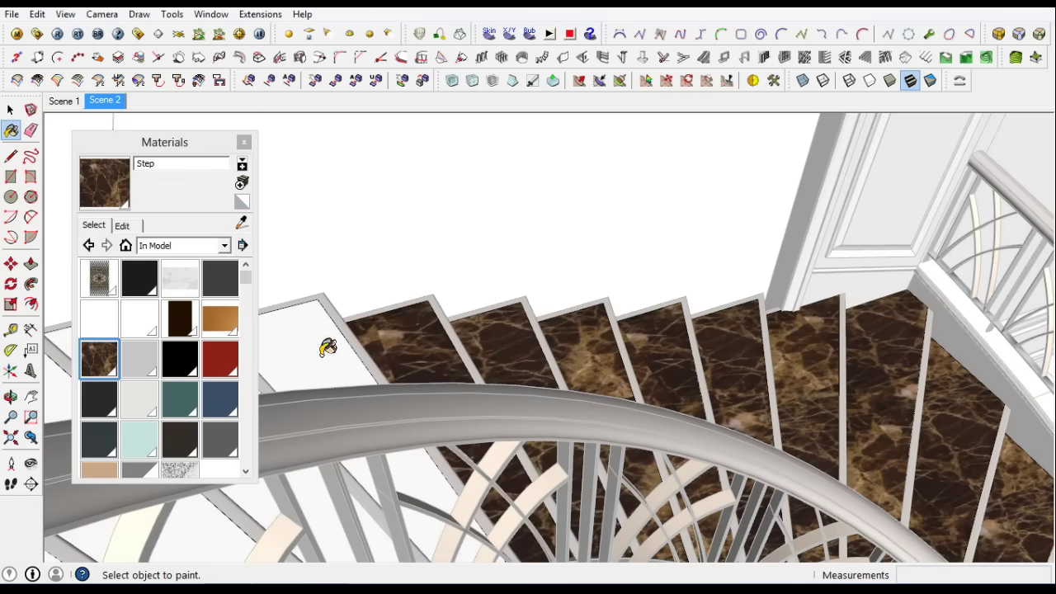
pyautogui.scroll(3, 452, 459)
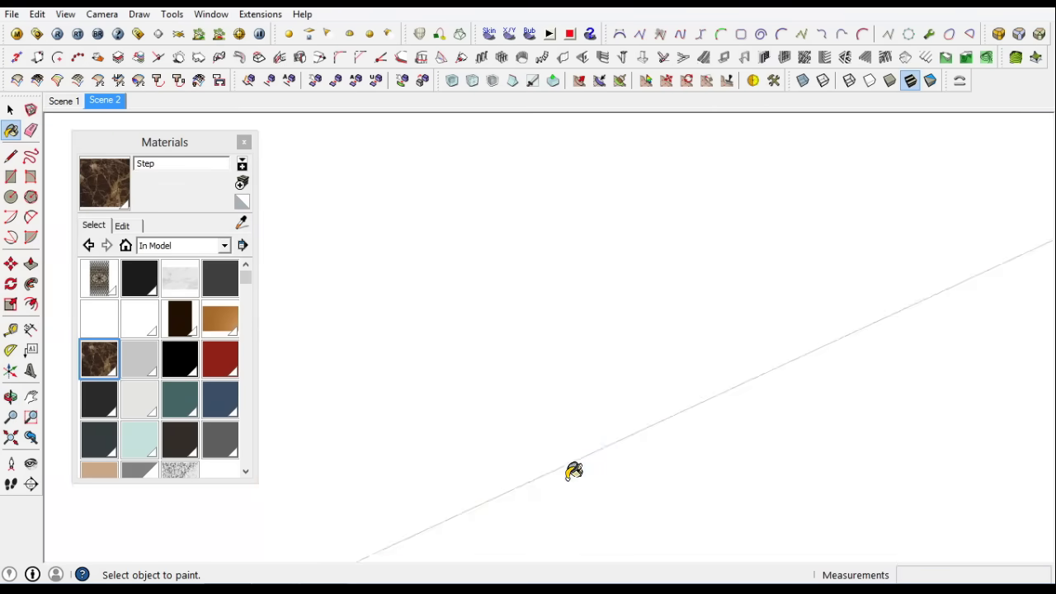
pyautogui.moveTo(583, 530)
pyautogui.mouseDown(button='middle')
pyautogui.moveTo(437, 465)
pyautogui.moveTo(382, 404)
pyautogui.moveTo(326, 448)
pyautogui.mouseUp(button='middle')
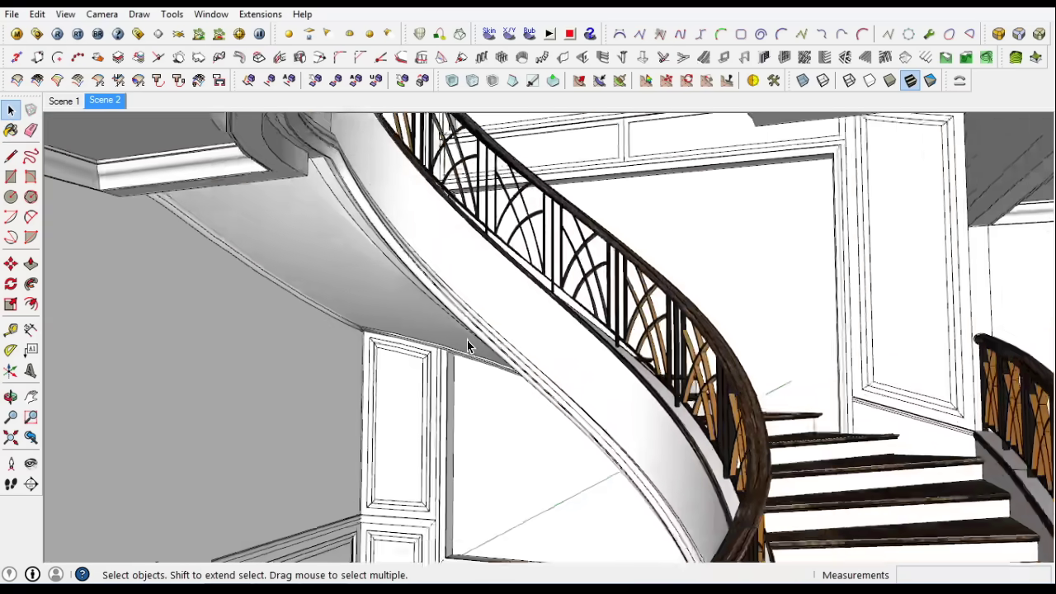
pyautogui.moveTo(467, 340); pyautogui.dragTo(625, 487, button='middle')
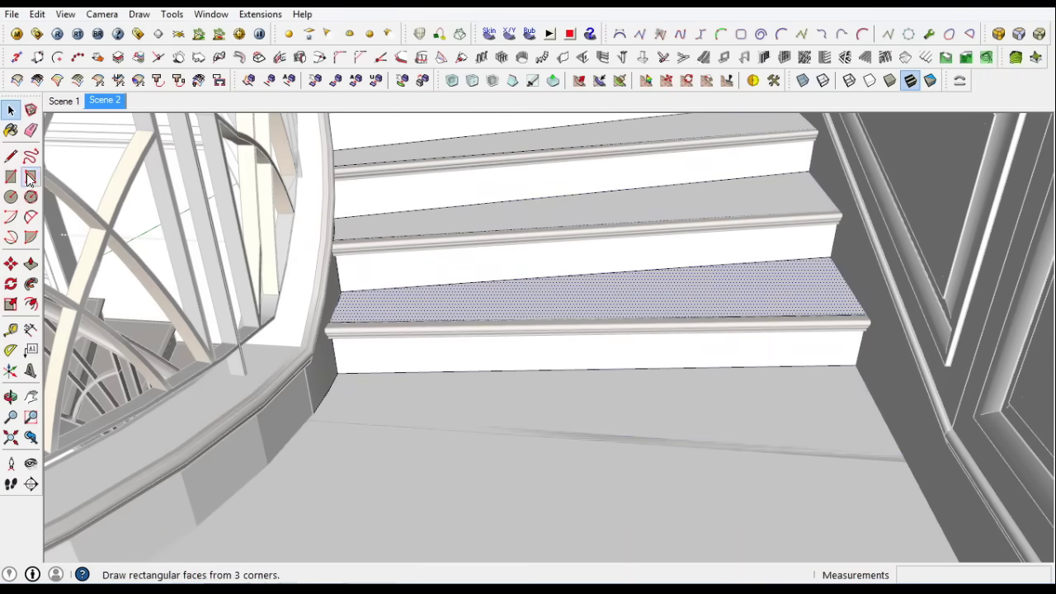
pyautogui.click(571, 223)
pyautogui.moveTo(636, 400); pyautogui.dragTo(372, 248, button='middle')
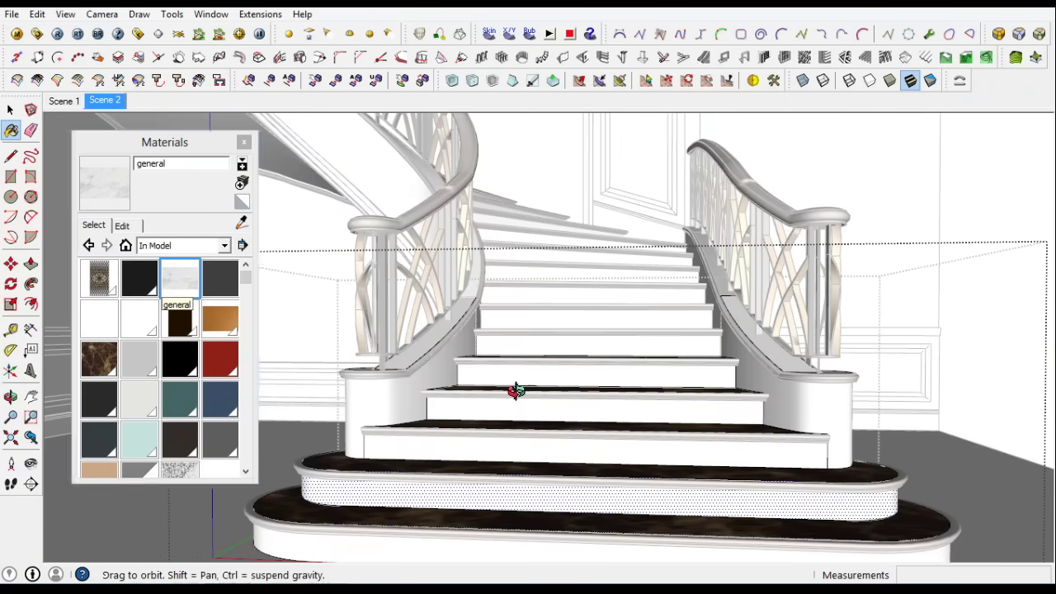
# Paint three stair risers in white 'general' marble
pyautogui.moveTo(516, 391); pyautogui.dragTo(424, 438, button='middle')
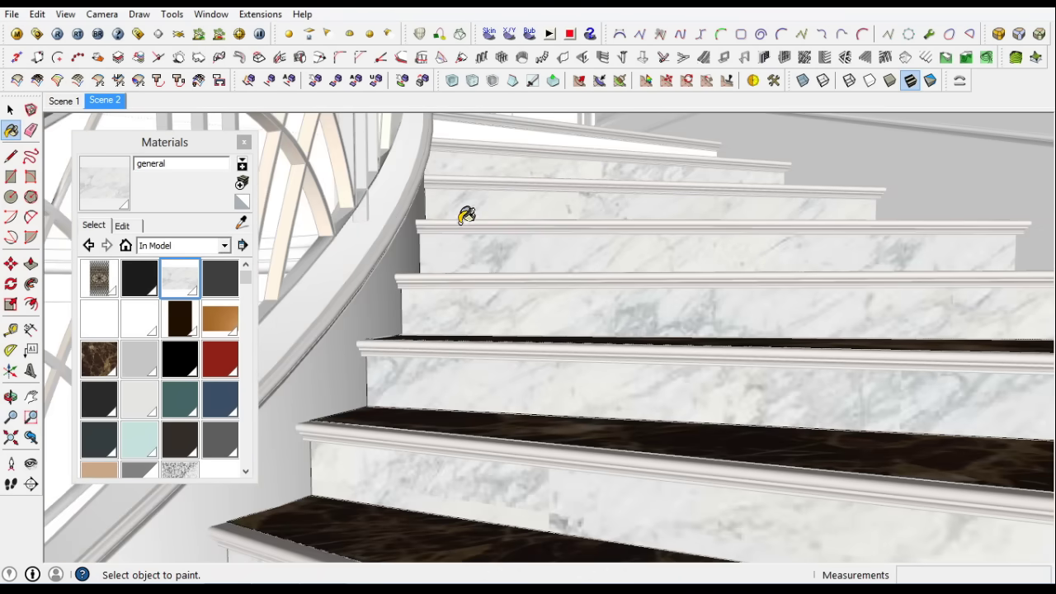
pyautogui.moveTo(466, 215)
pyautogui.mouseDown(button='middle')
pyautogui.moveTo(454, 330)
pyautogui.moveTo(483, 193)
pyautogui.mouseUp(button='middle')
pyautogui.press('space')
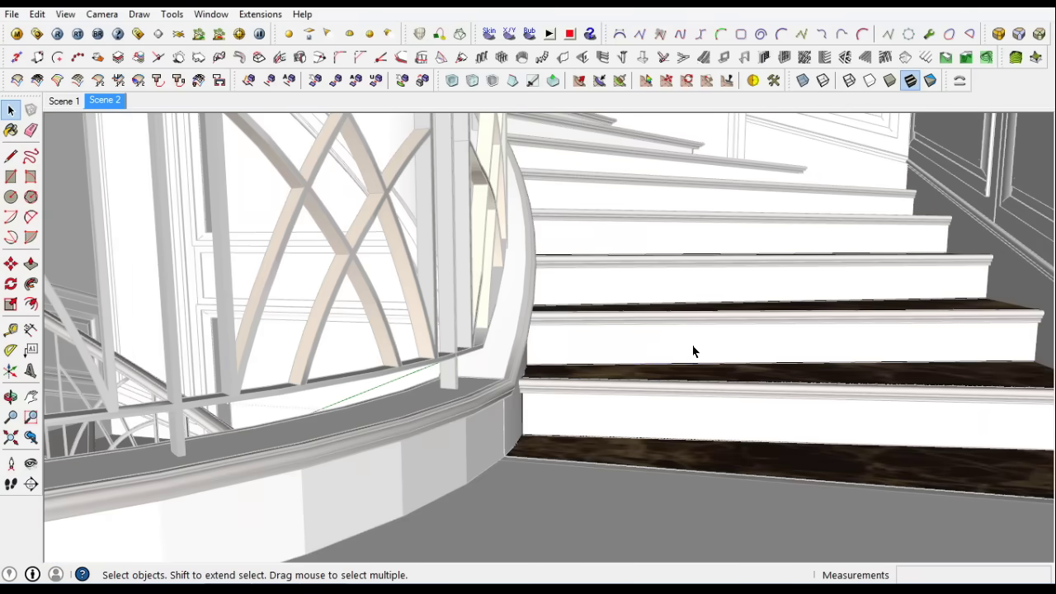
pyautogui.press('b')
pyautogui.click(625, 417)
pyautogui.click(618, 282)
pyautogui.click(610, 237)
pyautogui.moveTo(603, 186)
pyautogui.mouseDown(button='middle')
pyautogui.moveTo(745, 424)
pyautogui.moveTo(707, 266)
pyautogui.moveTo(570, 224)
pyautogui.moveTo(522, 149)
pyautogui.moveTo(435, 187)
pyautogui.moveTo(308, 107)
pyautogui.moveTo(582, 546)
pyautogui.moveTo(457, 173)
pyautogui.mouseUp(button='middle')
# Check the lower steps and railing, then return to the saved Scene 2 view
pyautogui.moveTo(436, 243)
pyautogui.mouseDown(button='middle')
pyautogui.moveTo(715, 200)
pyautogui.moveTo(335, 228)
pyautogui.moveTo(440, 367)
pyautogui.mouseUp(button='middle')
pyautogui.moveTo(263, 140); pyautogui.dragTo(51, 167, button='middle')
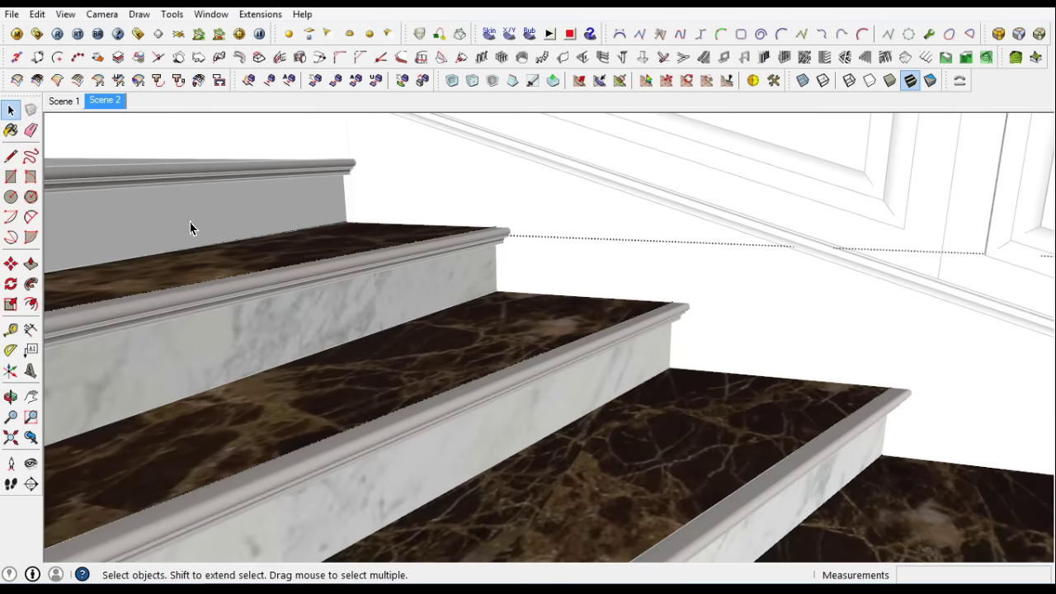
pyautogui.press('b')
pyautogui.press('space')
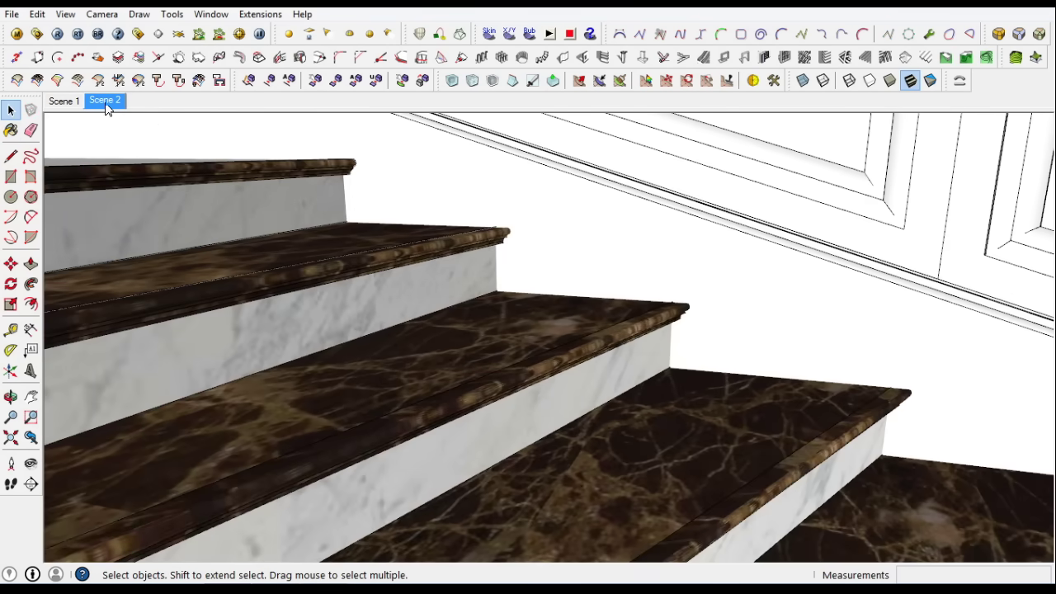
pyautogui.click(105, 102)
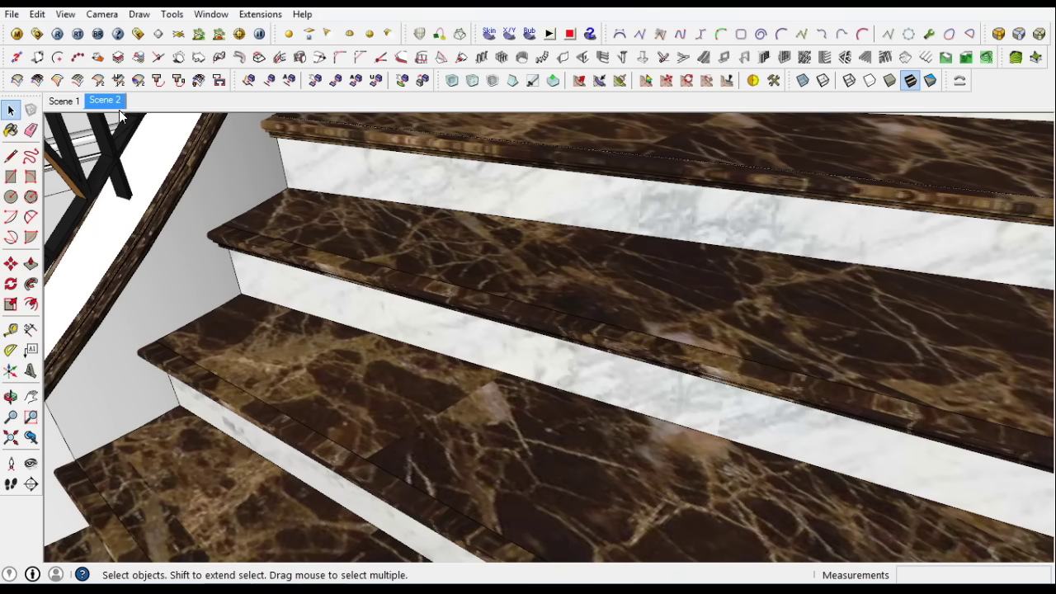
pyautogui.moveTo(338, 355)
pyautogui.mouseDown(button='middle')
pyautogui.moveTo(437, 267)
pyautogui.moveTo(594, 401)
pyautogui.mouseUp(button='middle')
# Offset the ground-floor face inward to outline a 30 cm border strip
pyautogui.scroll(-3, 561, 481)
pyautogui.scroll(-3, 437, 412)
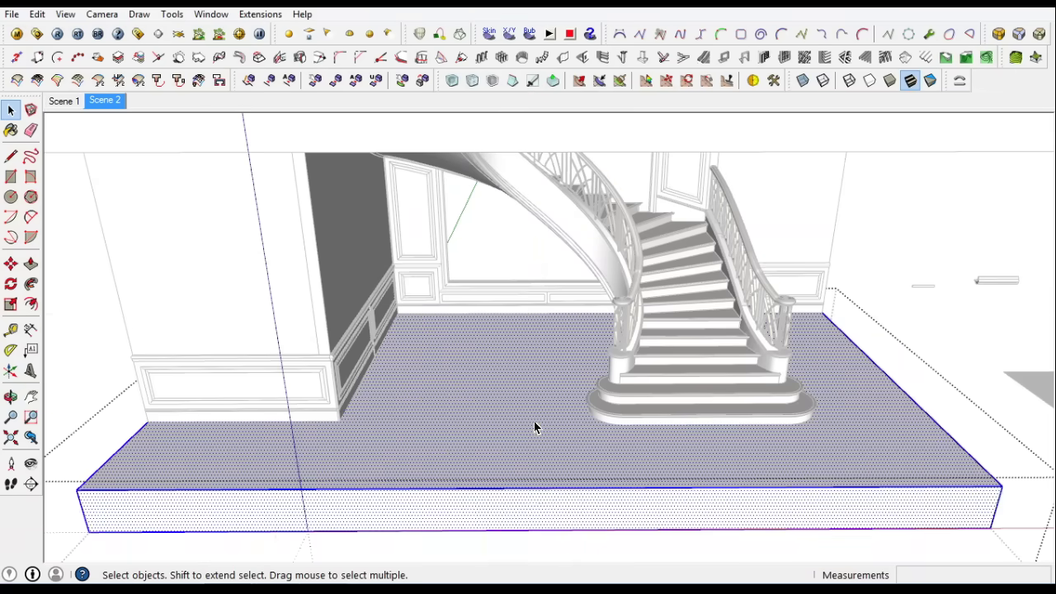
pyautogui.press('f')
pyautogui.click(423, 417)
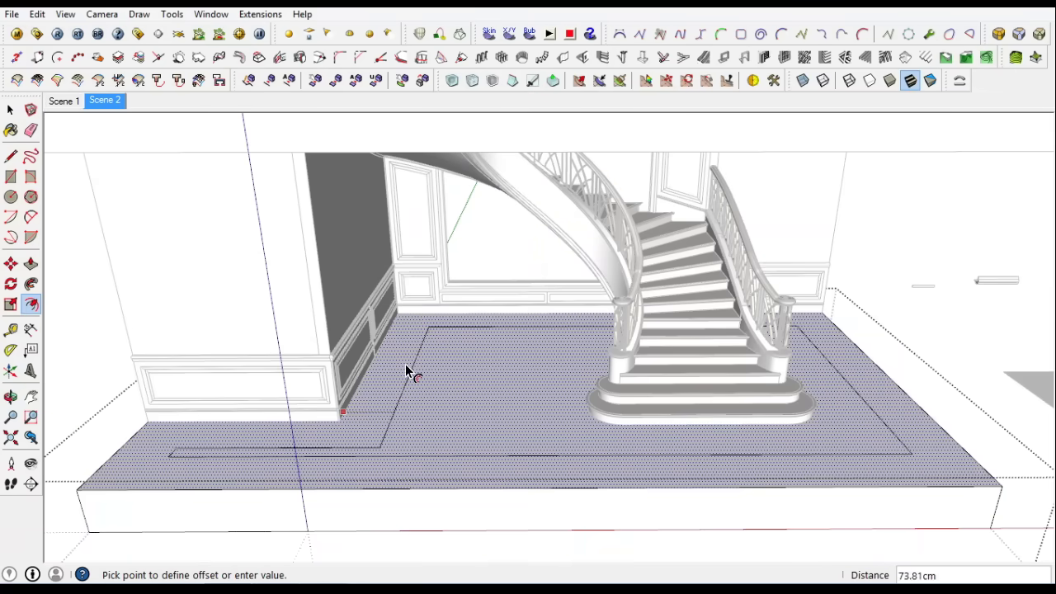
pyautogui.write('30')
pyautogui.press('Return')
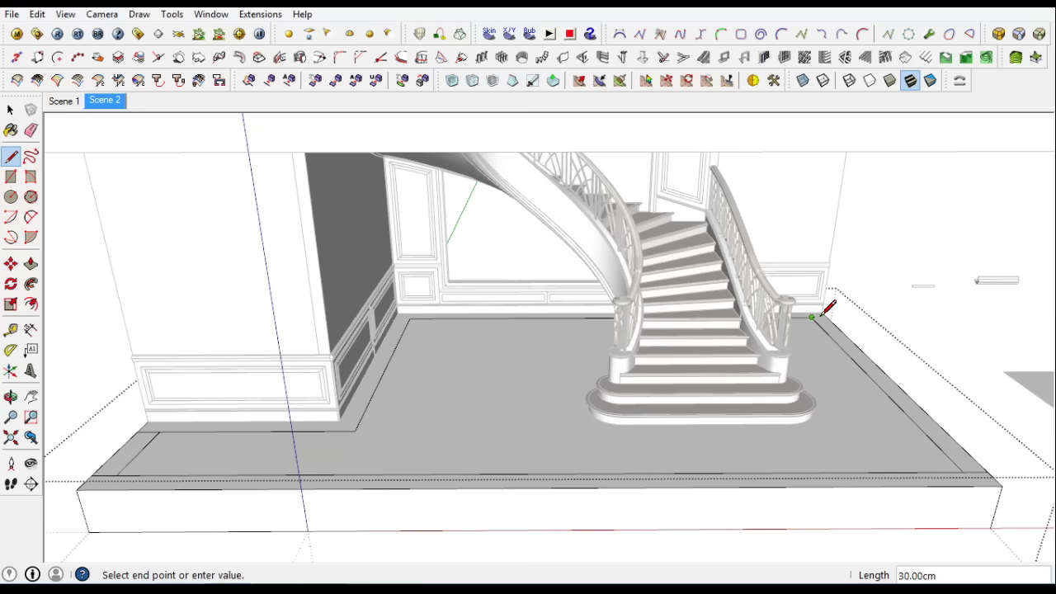
# Paint the floor centre in white 'general' marble and the border strip in Step marble
pyautogui.press('b')
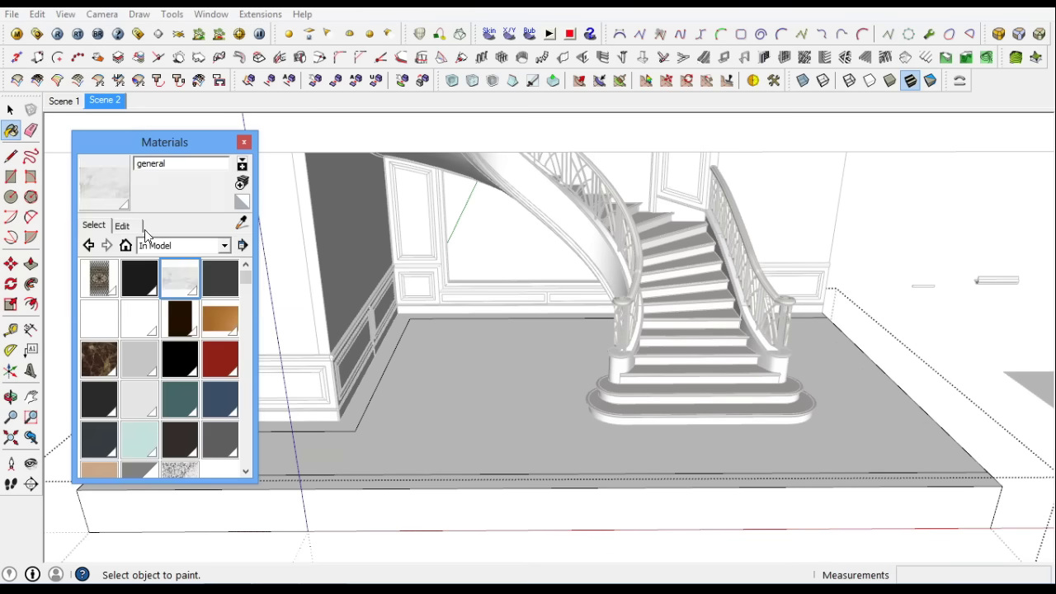
pyautogui.click(401, 369)
pyautogui.keyDown('alt'); pyautogui.click(561, 401); pyautogui.keyUp('alt')
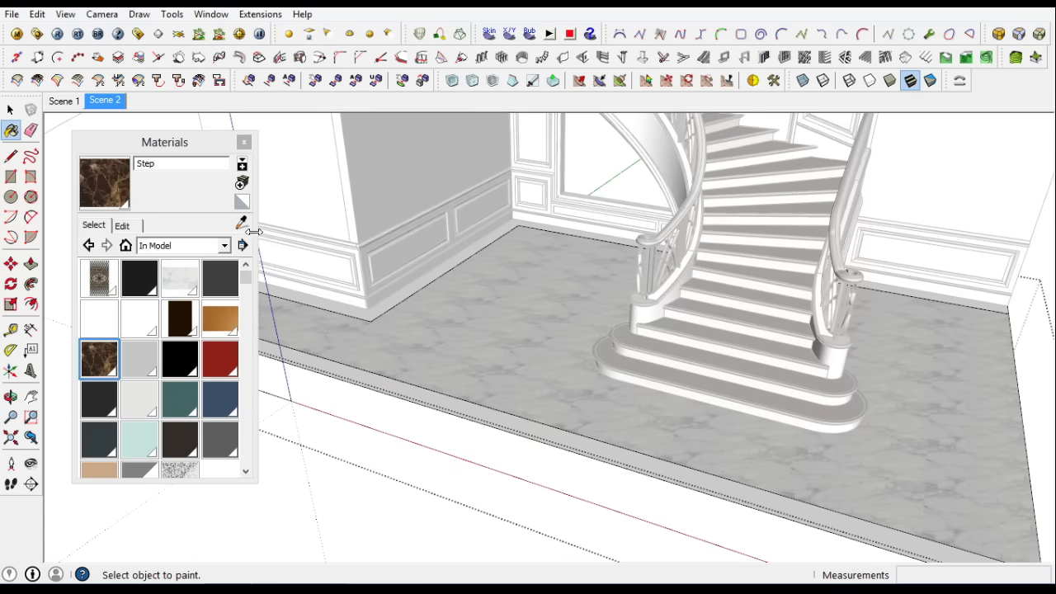
pyautogui.click(401, 405)
pyautogui.keyDown('alt'); pyautogui.click(424, 311); pyautogui.keyUp('alt')
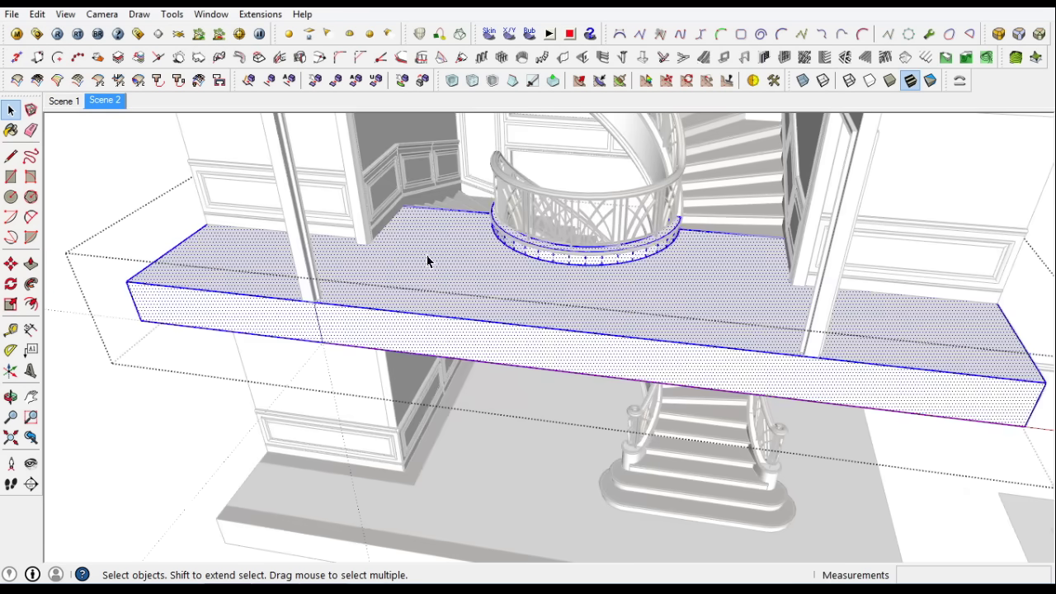
pyautogui.doubleClick(427, 261)
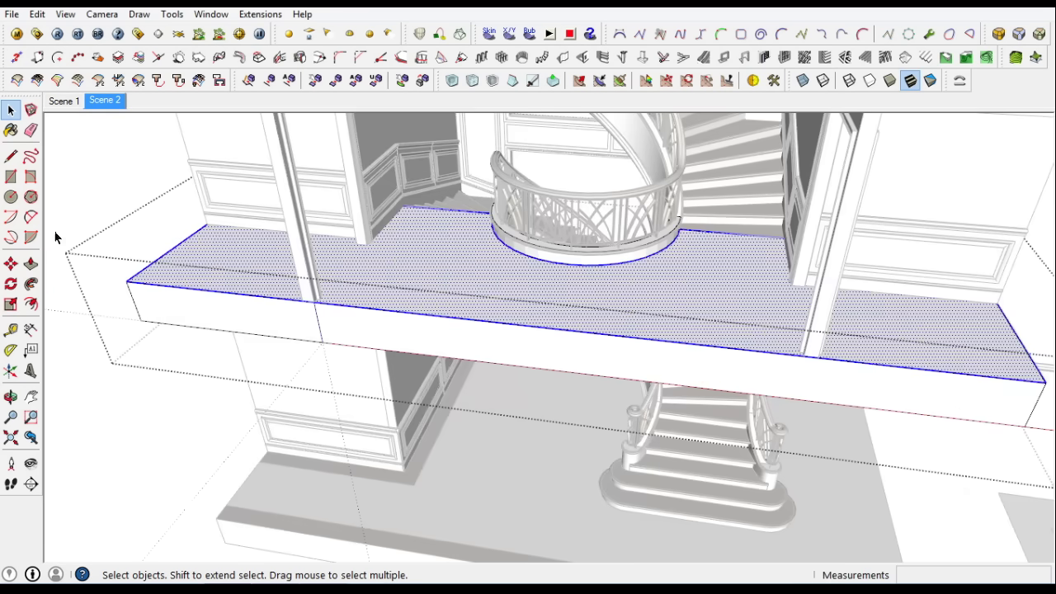
pyautogui.write('30')
# Confirm the 30 inset border on the upper slab and start erasing stray edges
pyautogui.press('Return')
pyautogui.press('e')
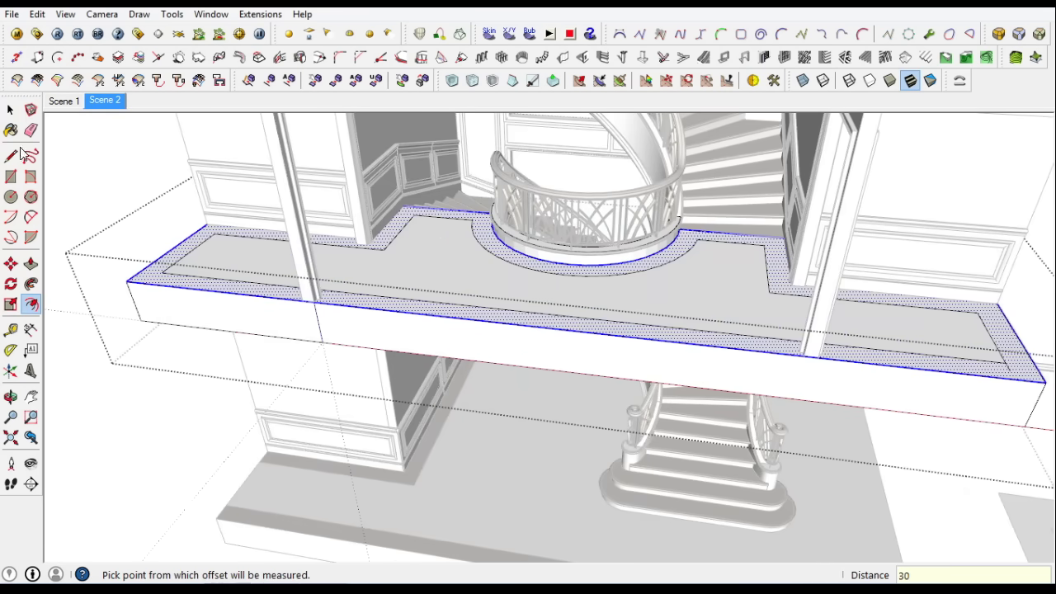
pyautogui.press('l')
pyautogui.scroll(3, 464, 236)
pyautogui.scroll(3, 489, 266)
pyautogui.press('Escape')
pyautogui.scroll(-2, 427, 217)
pyautogui.press('e')
pyautogui.scroll(2, 481, 239)
pyautogui.scroll(2, 487, 274)
pyautogui.moveTo(492, 280)
pyautogui.mouseDown(button='middle')
pyautogui.moveTo(291, 202)
pyautogui.moveTo(801, 193)
pyautogui.moveTo(735, 240)
pyautogui.moveTo(587, 313)
pyautogui.mouseUp(button='middle')
# Select the slab's inner field and clear leftover edges around the border
pyautogui.press('r')
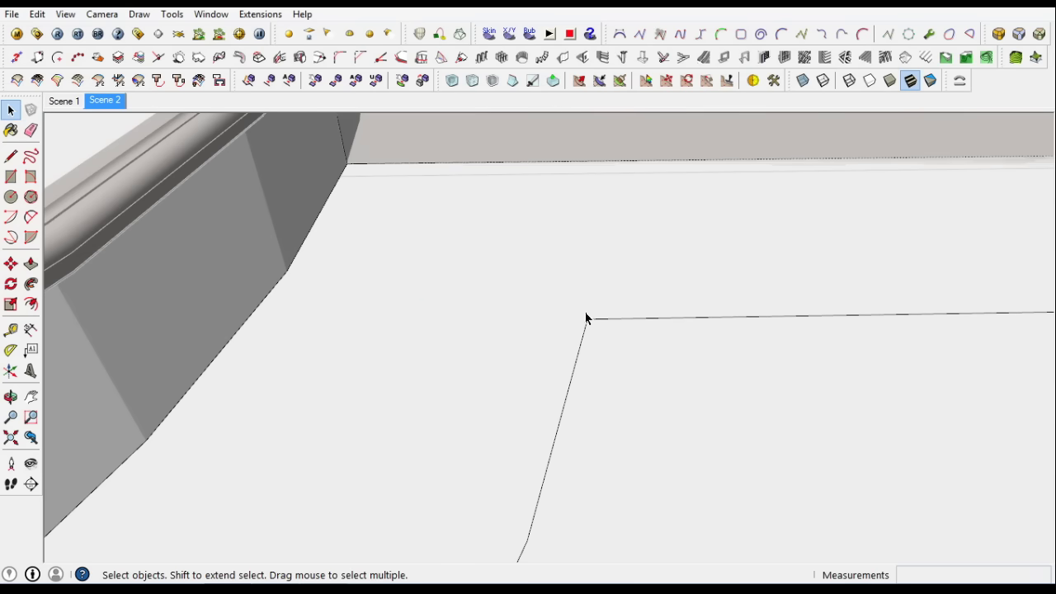
pyautogui.scroll(-5, 585, 318)
pyautogui.scroll(-3, 740, 177)
pyautogui.click(754, 318)
pyautogui.scroll(2, 172, 299)
pyautogui.click(23, 216)
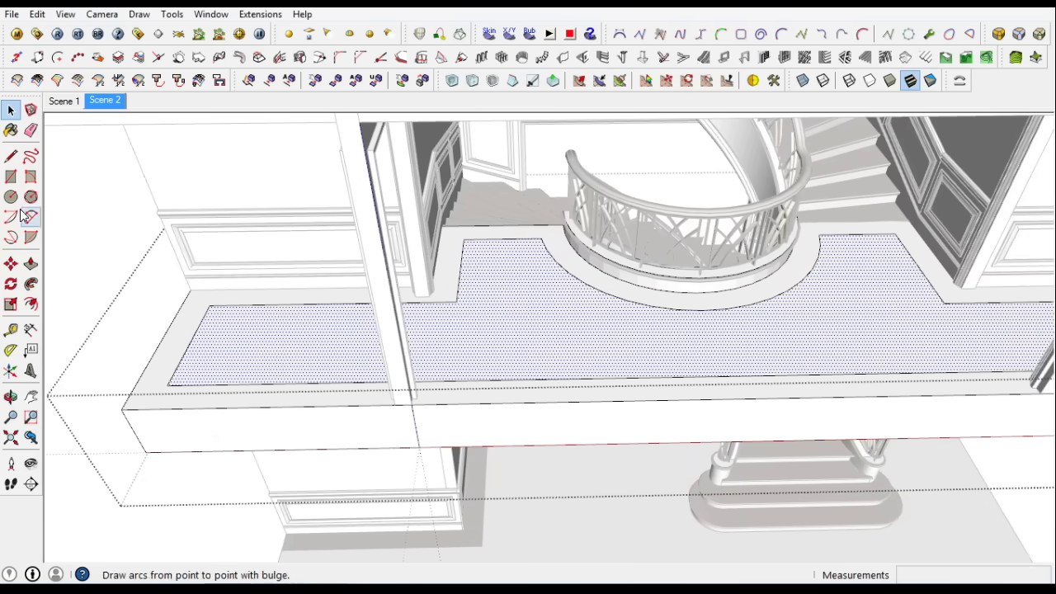
pyautogui.moveTo(149, 378); pyautogui.dragTo(660, 328, button='middle')
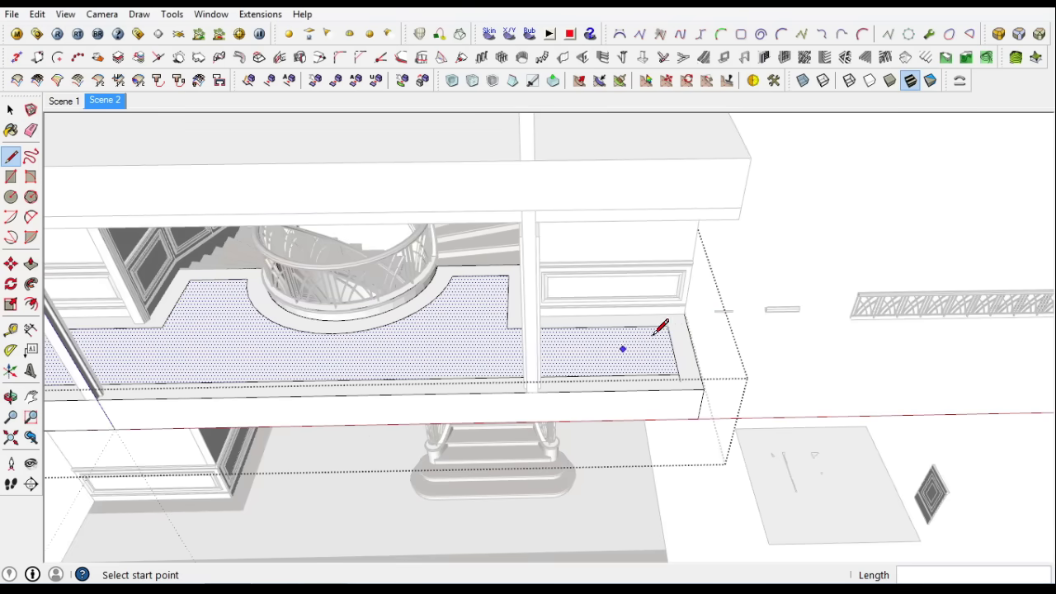
pyautogui.click(30, 131)
pyautogui.moveTo(412, 229)
pyautogui.mouseDown(button='middle')
pyautogui.moveTo(691, 344)
pyautogui.moveTo(228, 358)
pyautogui.mouseUp(button='middle')
# Paint the slab's centre field with white marble
pyautogui.press('b')
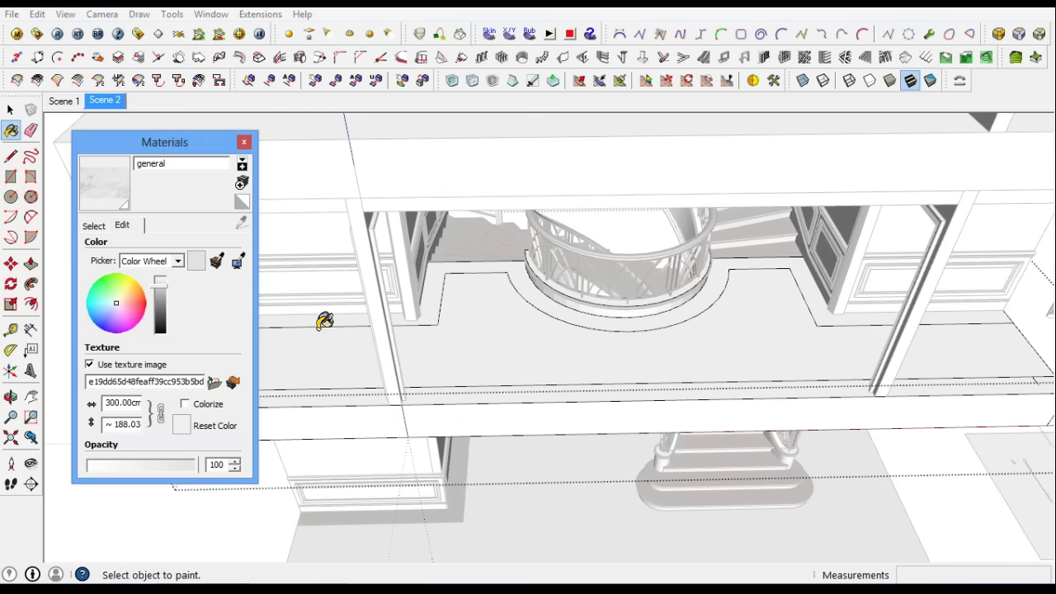
pyautogui.click(328, 330)
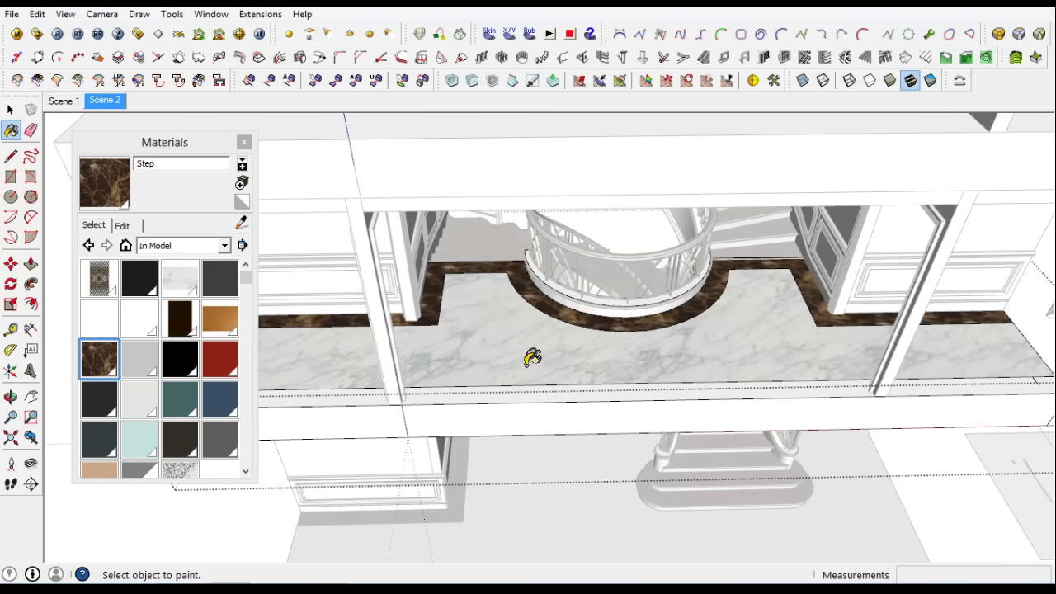
pyautogui.scroll(-5, 532, 357)
pyautogui.press('space')
pyautogui.scroll(-5, 488, 404)
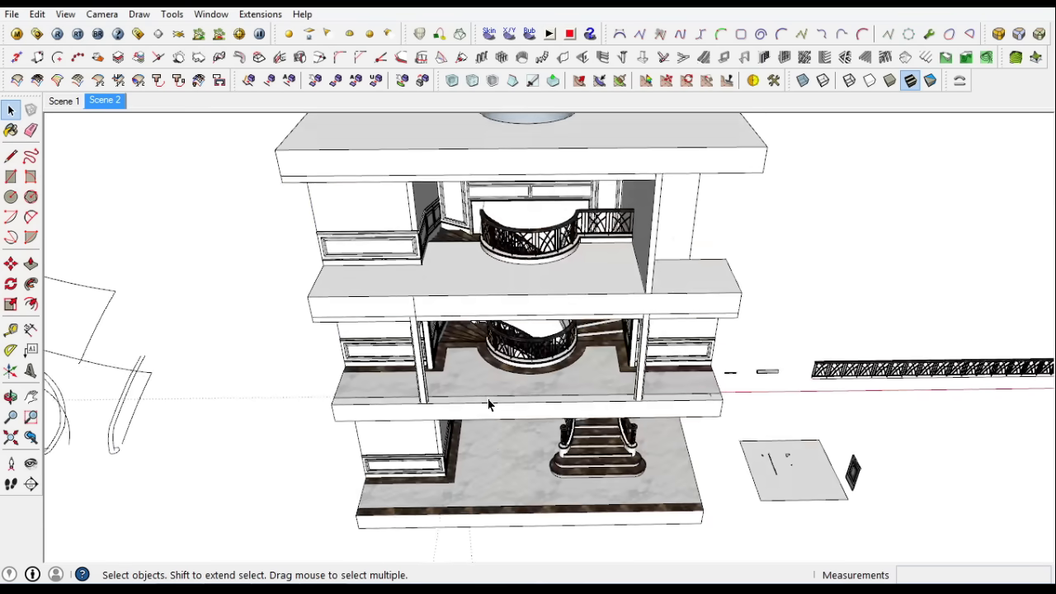
pyautogui.scroll(5, 488, 404)
# Open the floor slab group and tidy its stray edges
pyautogui.doubleClick(462, 286)
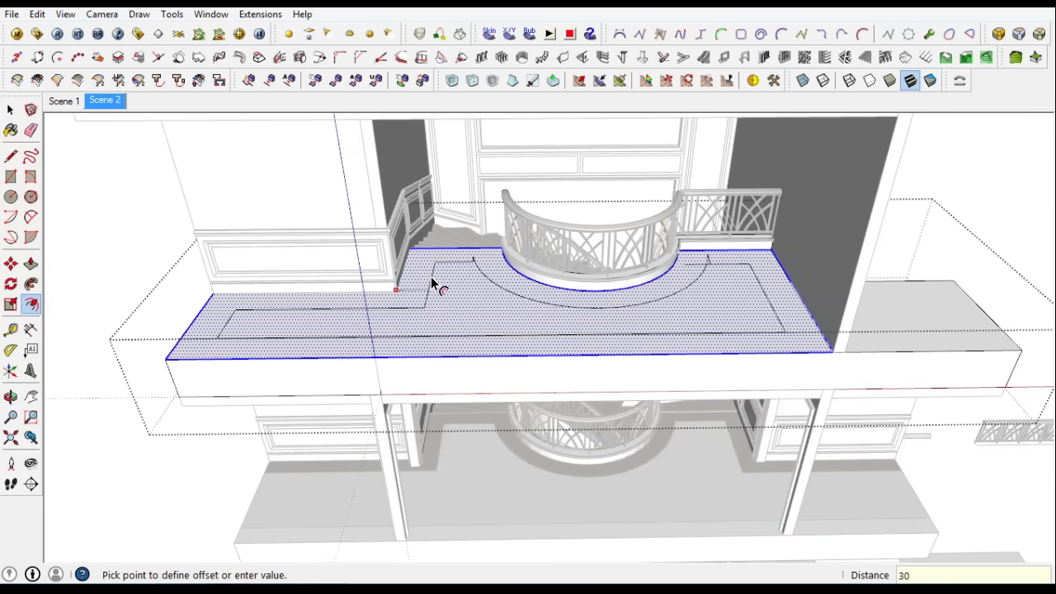
pyautogui.click(31, 131)
pyautogui.scroll(3, 730, 216)
pyautogui.scroll(2, 664, 255)
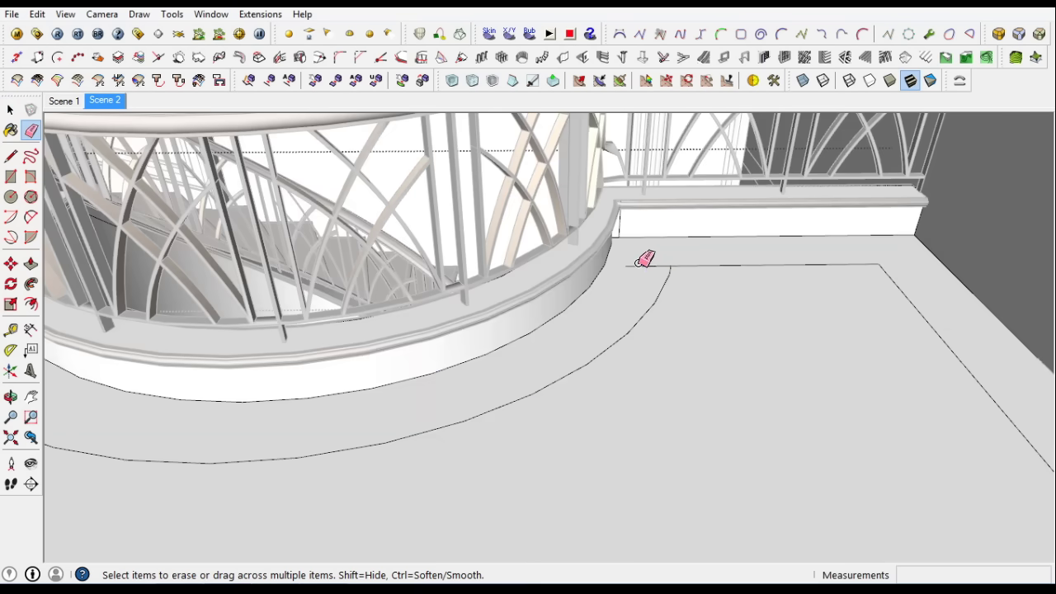
pyautogui.scroll(-2, 748, 262)
pyautogui.scroll(-3, 748, 262)
pyautogui.click(11, 156)
pyautogui.scroll(3, 223, 301)
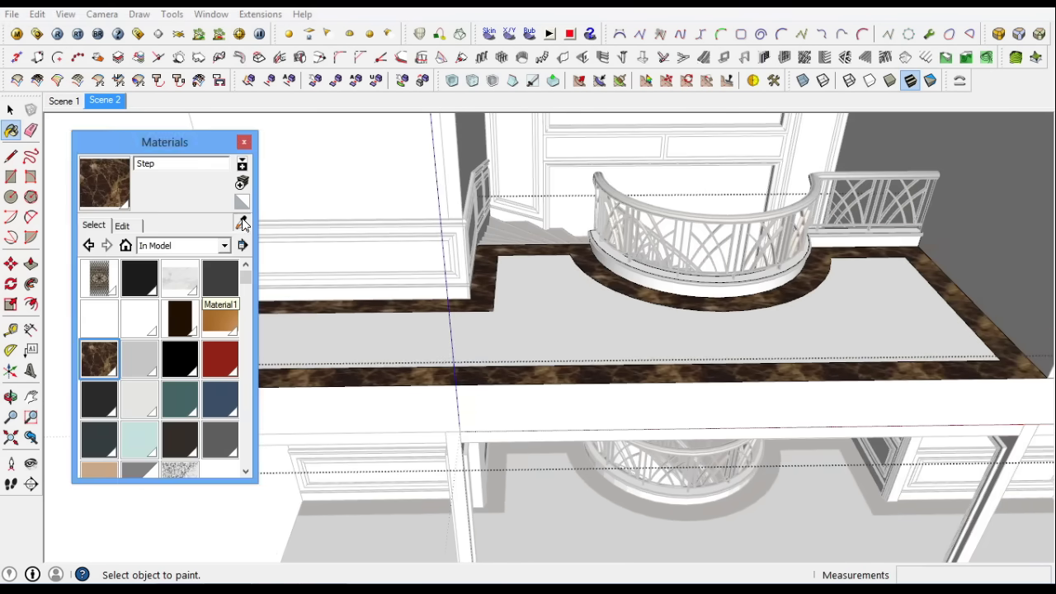
pyautogui.press('e')
pyautogui.press('space')
pyautogui.scroll(-5, 544, 330)
pyautogui.scroll(5, 443, 495)
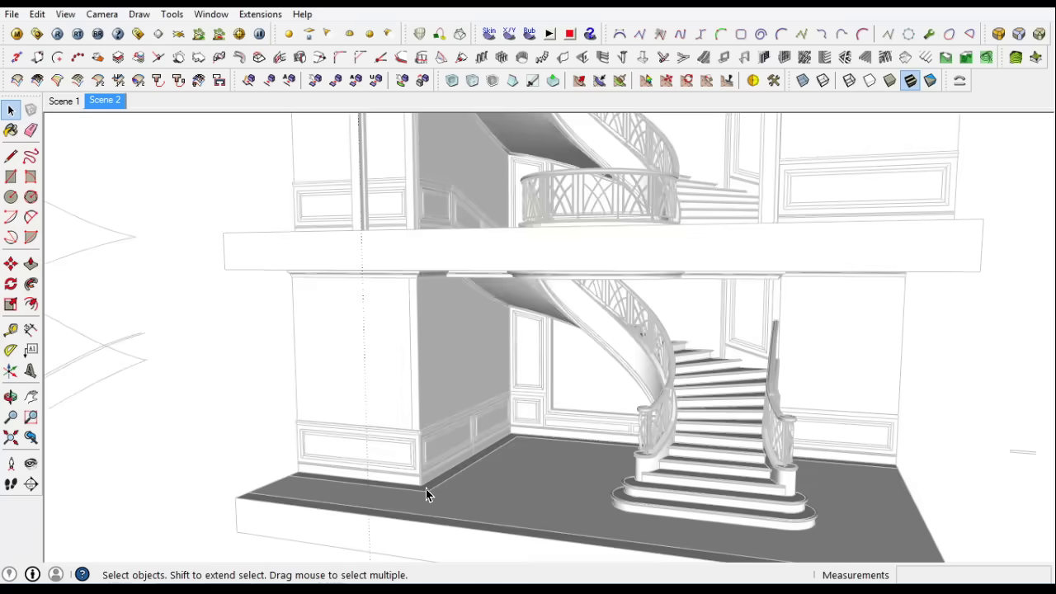
# Sample the dark Step marble from the ground-floor baseboard with the Paint Bucket
pyautogui.click(405, 483)
pyautogui.click(11, 129)
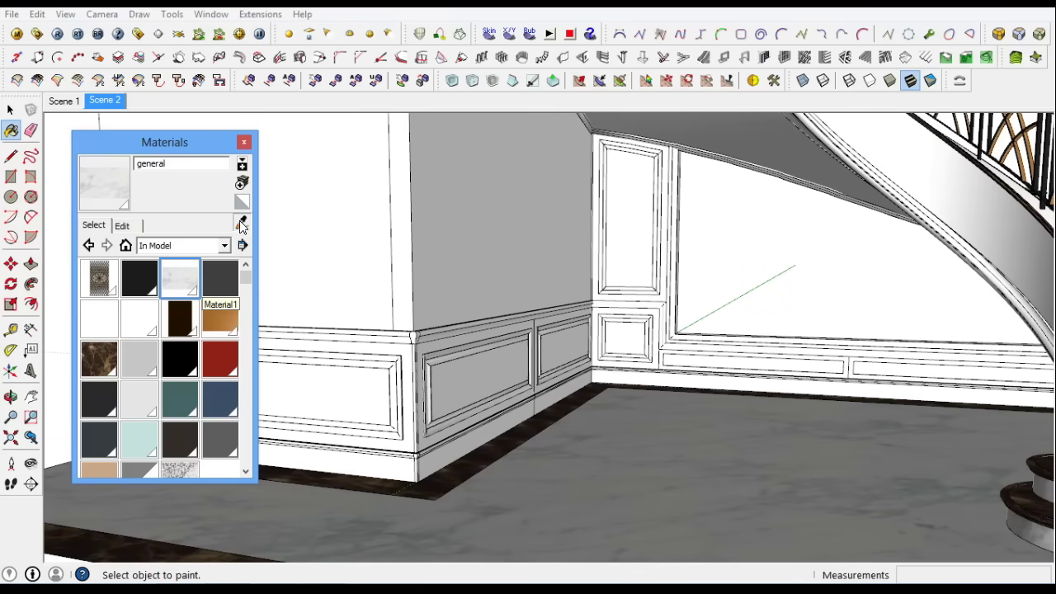
pyautogui.keyDown('alt'); pyautogui.click(412, 472); pyautogui.keyUp('alt')
pyautogui.moveTo(413, 471)
pyautogui.mouseDown(button='middle')
pyautogui.moveTo(648, 318)
pyautogui.moveTo(641, 396)
pyautogui.moveTo(903, 415)
pyautogui.mouseUp(button='middle')
pyautogui.scroll(-3, 904, 415)
pyautogui.scroll(3, 471, 217)
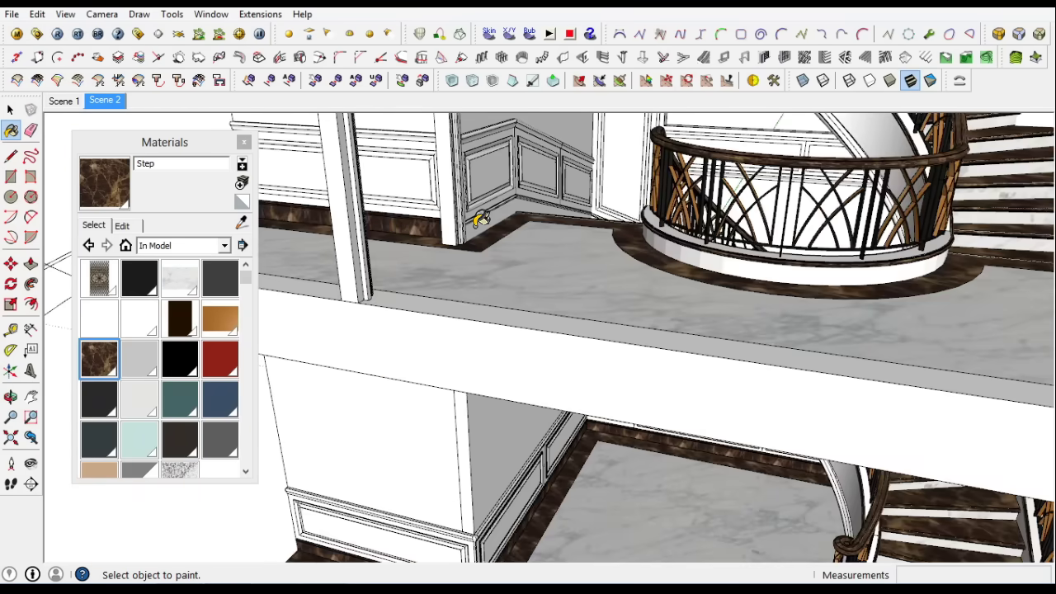
pyautogui.scroll(2, 536, 239)
pyautogui.scroll(2, 608, 264)
# Orbit from the upper balcony floor around to the ground-floor staircase
pyautogui.moveTo(607, 264); pyautogui.dragTo(582, 228, button='middle')
pyautogui.scroll(-4, 582, 229)
pyautogui.scroll(-2, 744, 354)
pyautogui.scroll(3, 825, 268)
pyautogui.scroll(-4, 825, 268)
pyautogui.moveTo(825, 268); pyautogui.dragTo(620, 250, button='middle')
pyautogui.scroll(3, 620, 251)
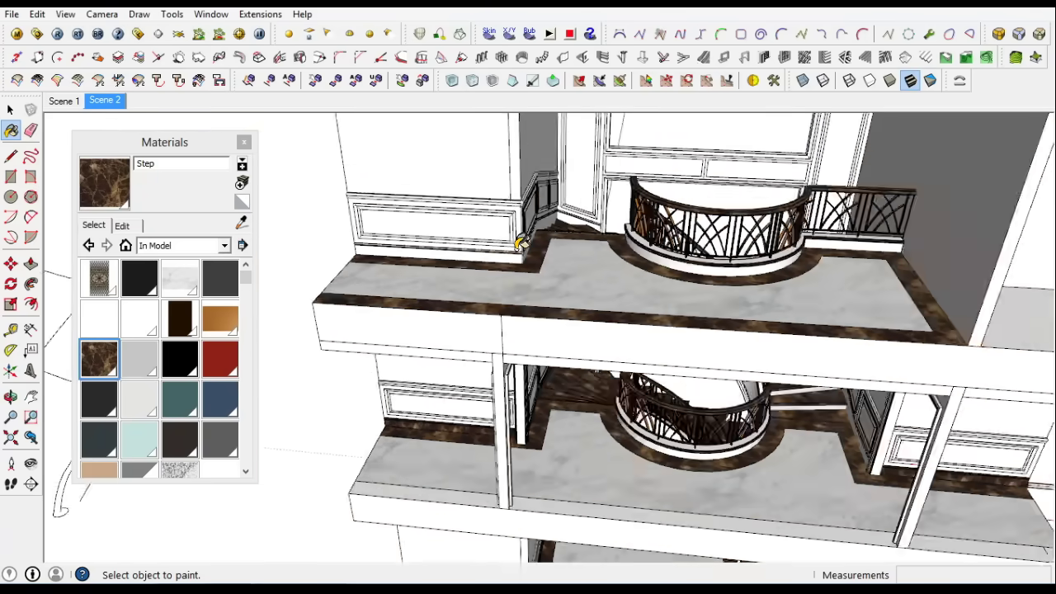
pyautogui.scroll(2, 554, 224)
pyautogui.scroll(2, 643, 217)
pyautogui.scroll(-3, 643, 216)
pyautogui.moveTo(492, 212); pyautogui.dragTo(641, 306, button='middle')
pyautogui.scroll(-3, 528, 160)
pyautogui.scroll(4, 604, 346)
pyautogui.scroll(3, 605, 346)
pyautogui.moveTo(577, 342); pyautogui.dragTo(567, 319, button='middle')
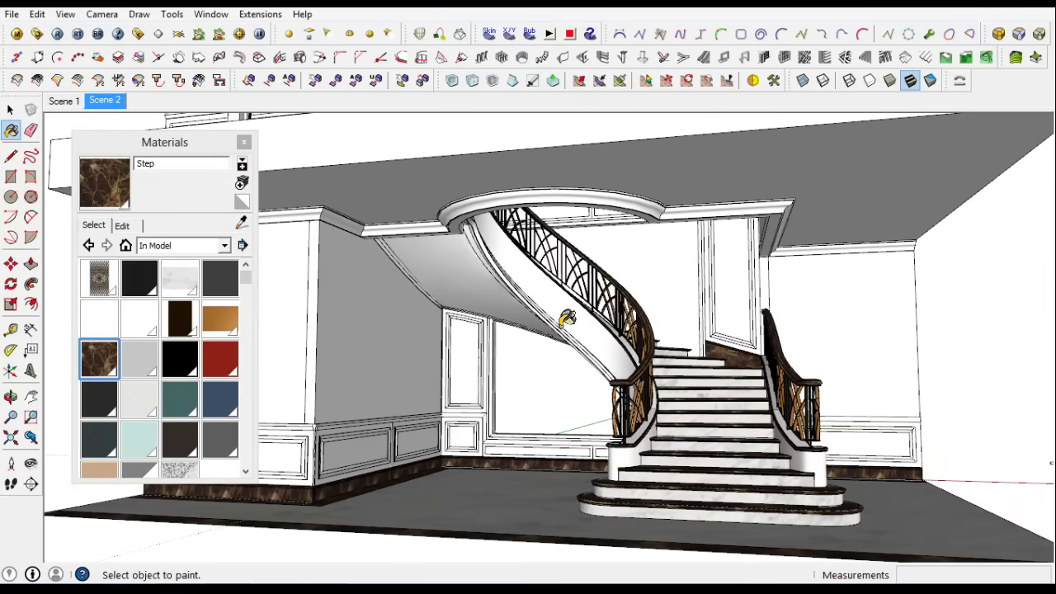
pyautogui.scroll(2, 508, 430)
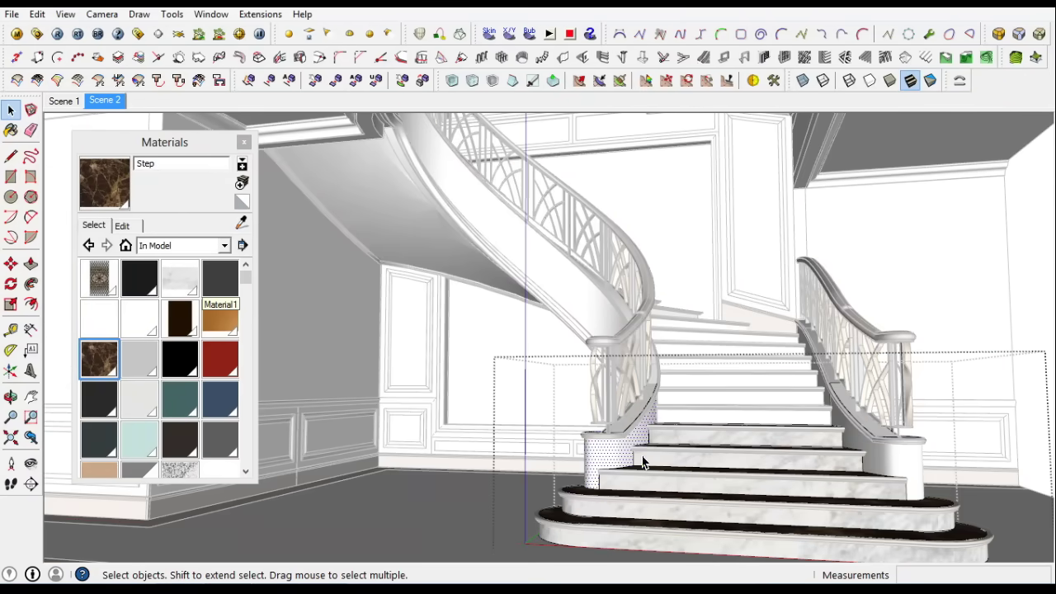
pyautogui.scroll(3, 881, 462)
pyautogui.scroll(2, 547, 462)
# Paint the spiral stair's curved stringer in Step marble
pyautogui.moveTo(547, 462)
pyautogui.mouseDown(button='middle')
pyautogui.moveTo(566, 424)
pyautogui.moveTo(1020, 469)
pyautogui.mouseUp(button='middle')
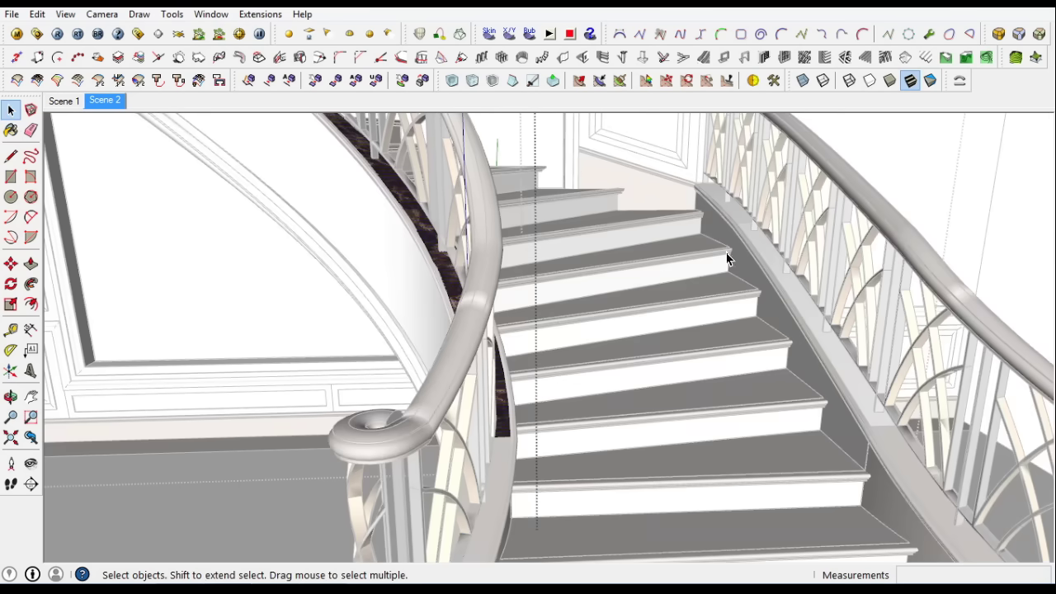
pyautogui.press('b')
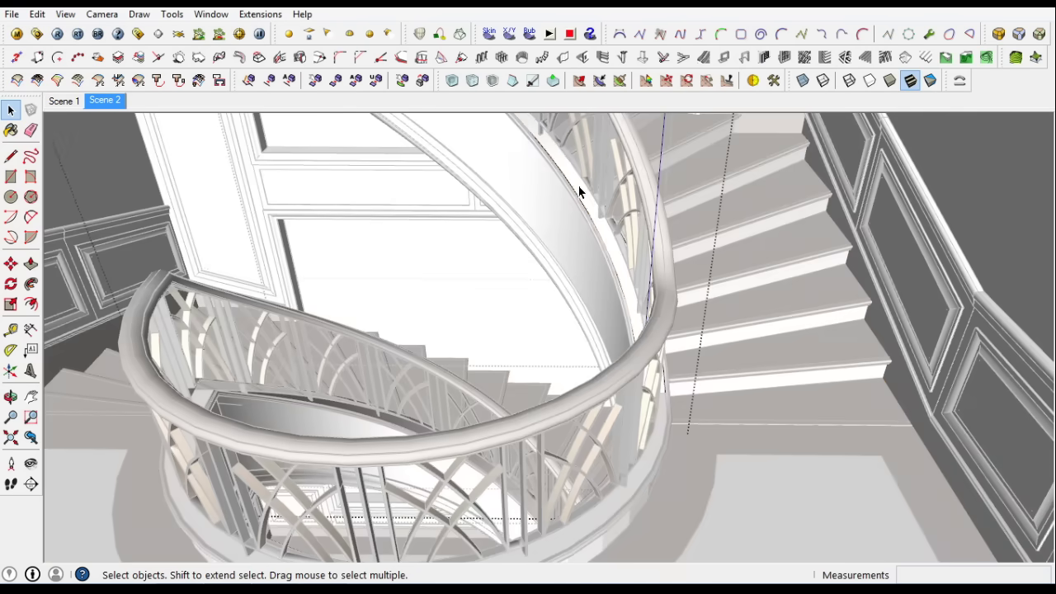
pyautogui.press('b')
pyautogui.click(642, 308)
pyautogui.press('space')
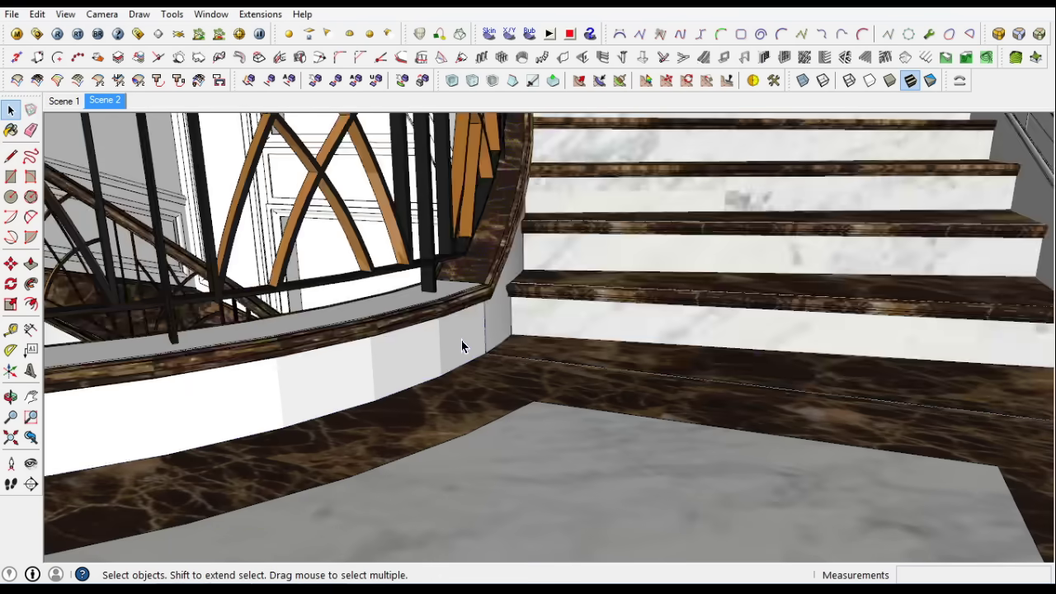
# Select a stair riser and paint the curved balcony strip in marble
pyautogui.click(451, 360)
pyautogui.press('b')
pyautogui.click(243, 143)
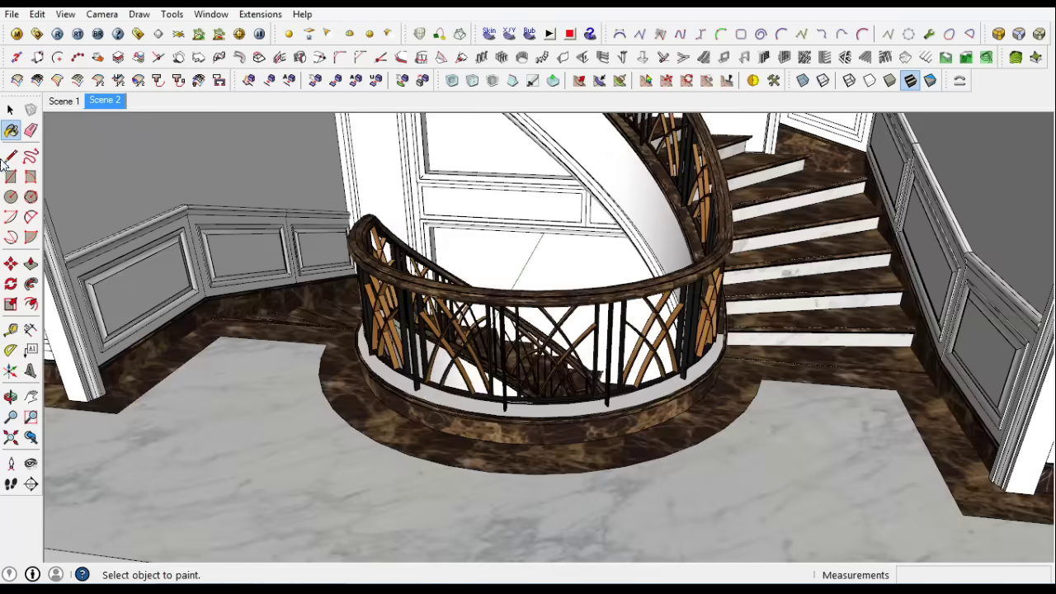
pyautogui.click(10, 110)
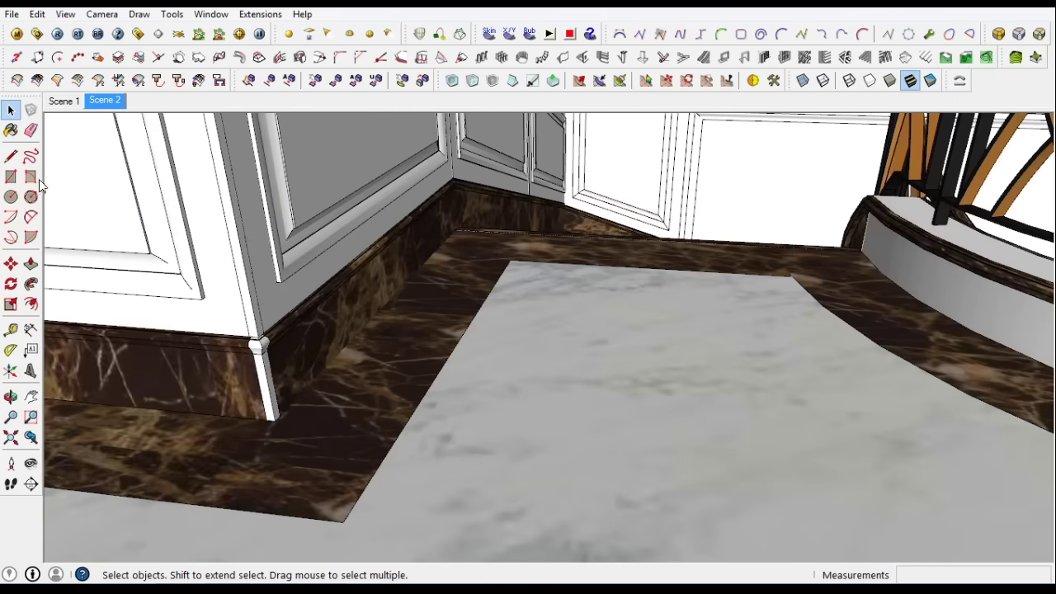
pyautogui.press('space')
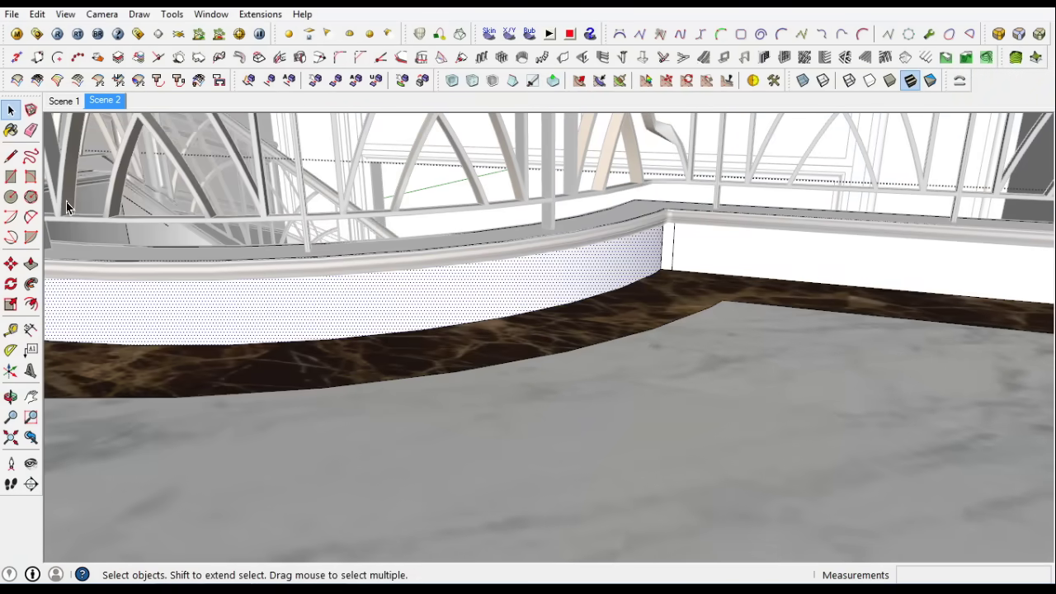
pyautogui.press('b')
pyautogui.moveTo(617, 236)
pyautogui.mouseDown(button='middle')
pyautogui.moveTo(723, 288)
pyautogui.moveTo(561, 439)
pyautogui.mouseUp(button='middle')
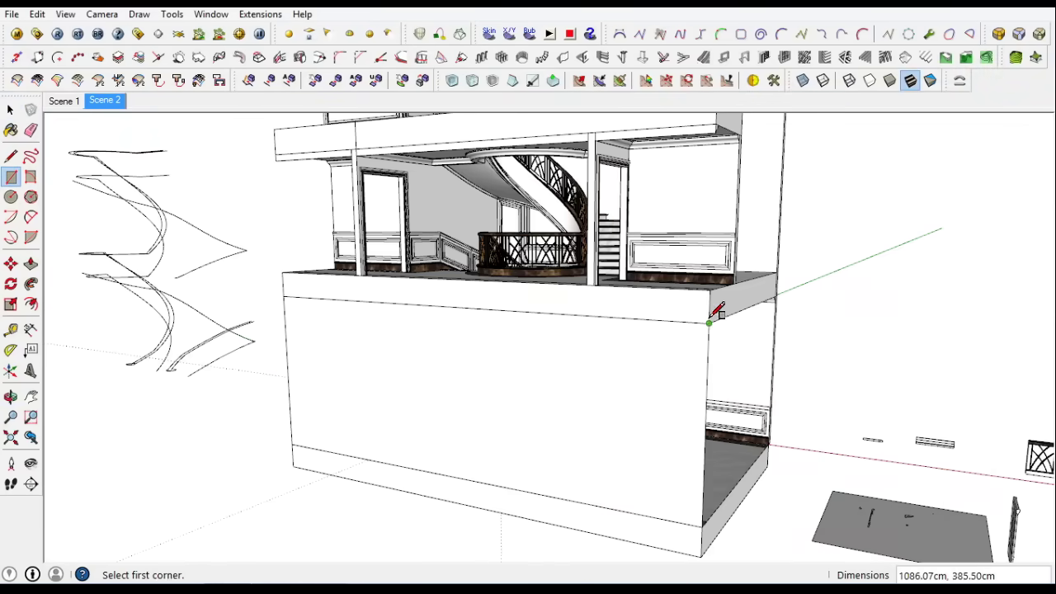
# Push/pull the front rectangle 1167 cm into a massing box and reverse its faces
pyautogui.click(709, 322)
pyautogui.scroll(10, 693, 470)
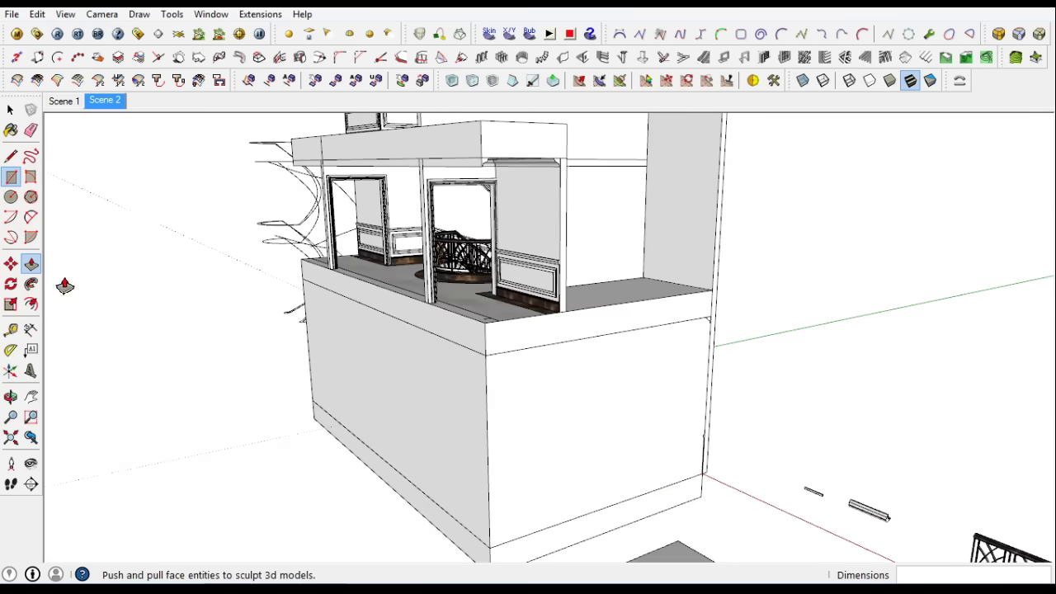
pyautogui.click(358, 431)
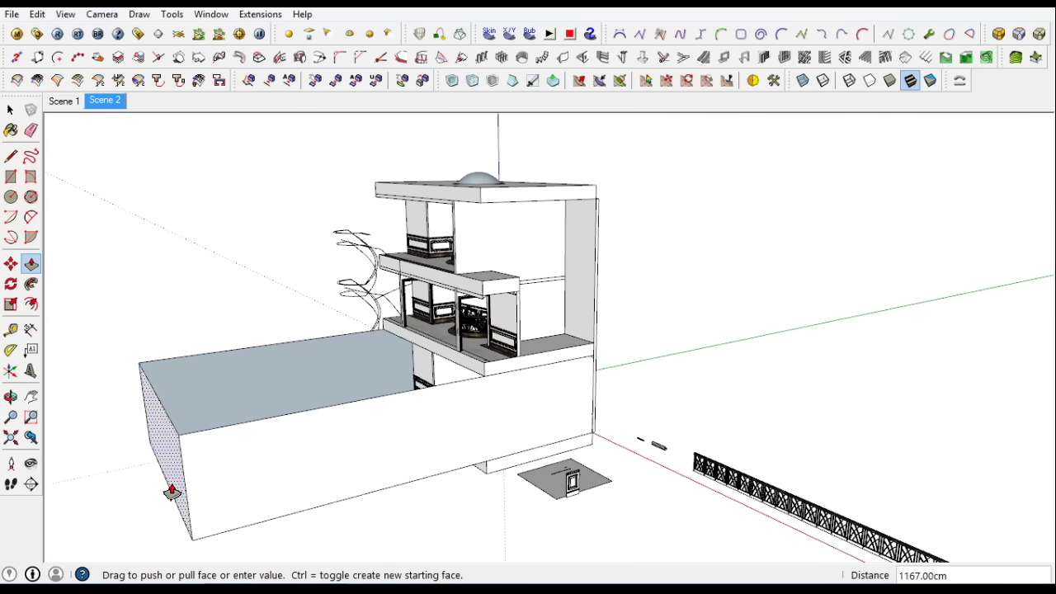
pyautogui.click(11, 179)
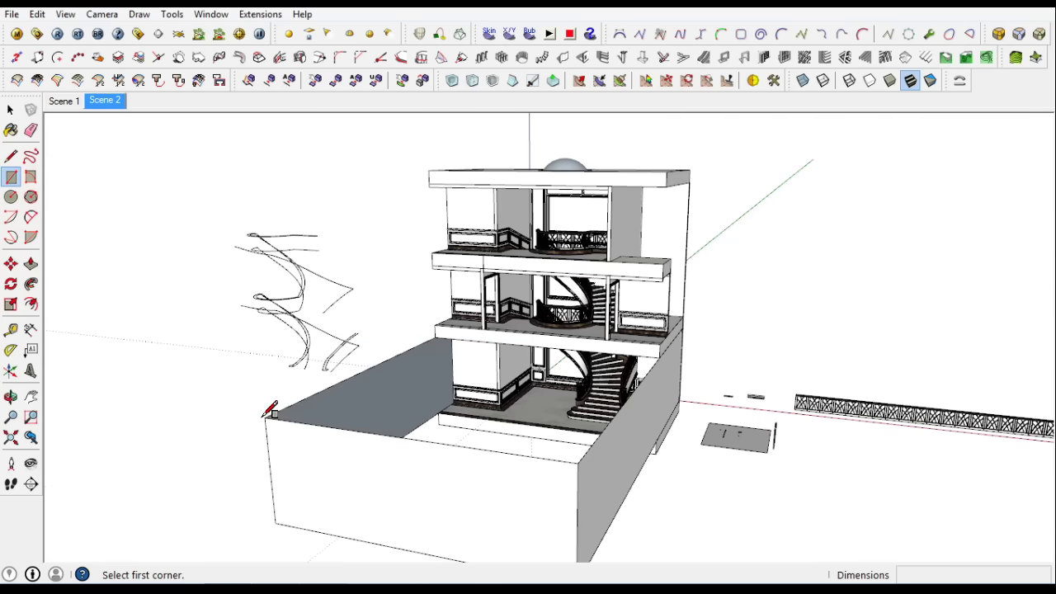
pyautogui.moveTo(705, 318)
pyautogui.mouseDown(button='middle')
pyautogui.moveTo(636, 443)
pyautogui.moveTo(452, 373)
pyautogui.mouseUp(button='middle')
pyautogui.press('space')
pyautogui.click(537, 342)
pyautogui.moveTo(566, 448); pyautogui.dragTo(690, 467, button='middle')
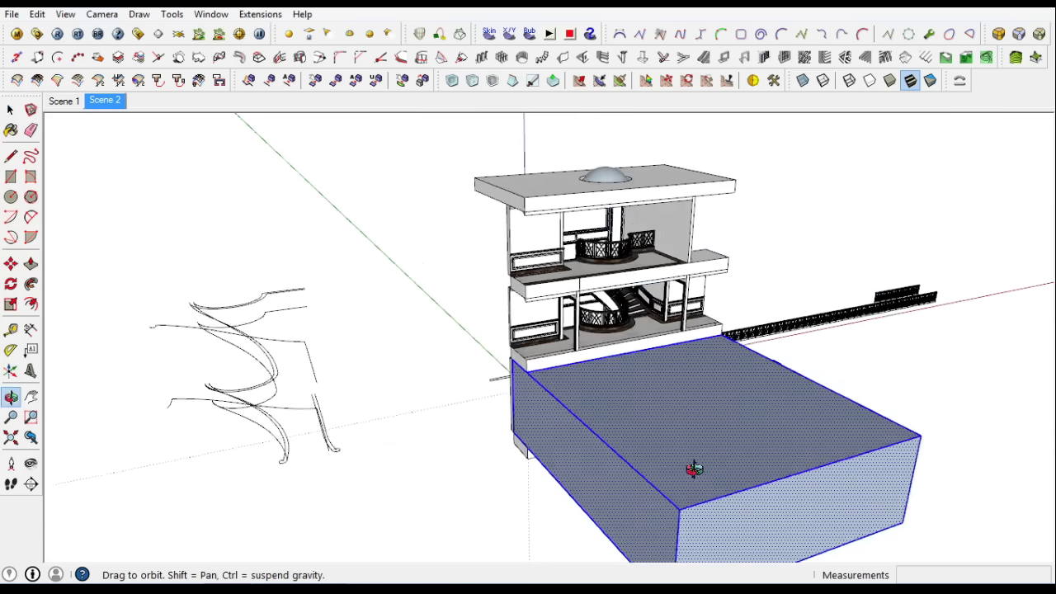
pyautogui.scroll(5, 394, 336)
pyautogui.click(11, 130)
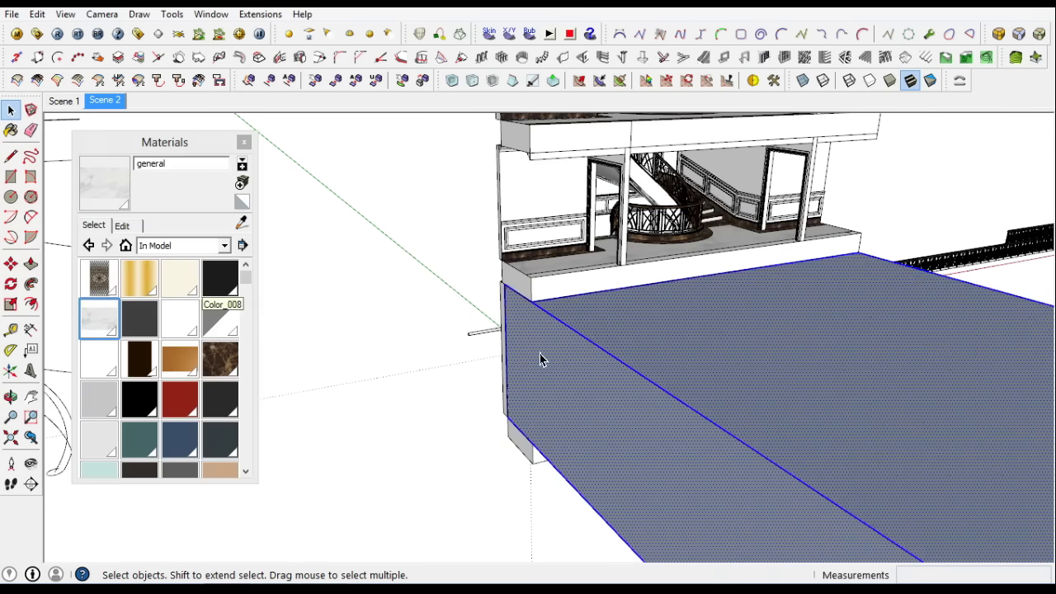
# Paint the massing box faces with the plain white Material2
pyautogui.click(188, 330)
pyautogui.click(586, 382)
pyautogui.rightClick(587, 382)
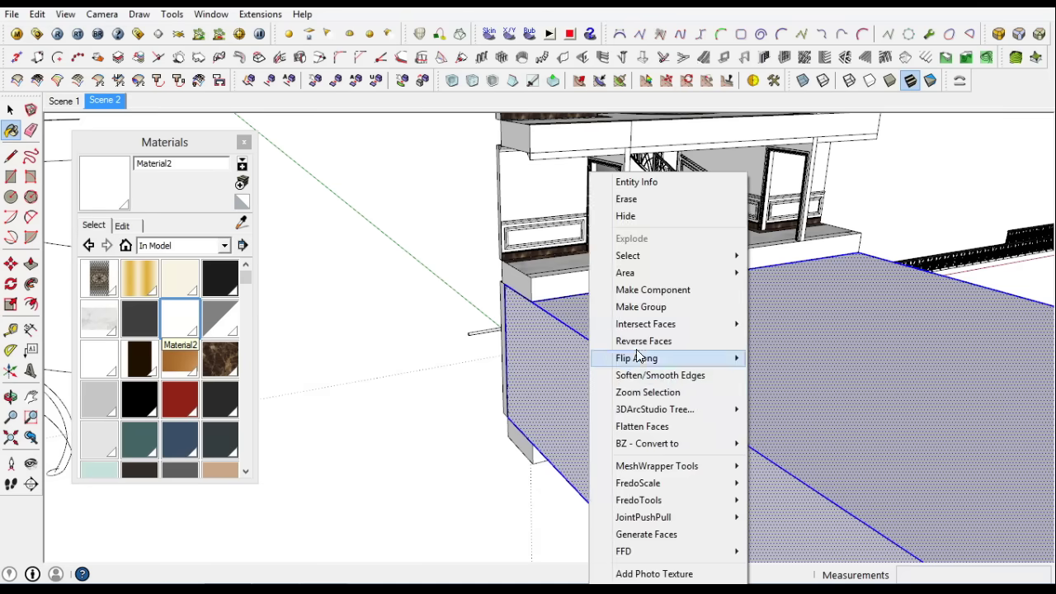
pyautogui.press('Escape')
pyautogui.moveTo(659, 443)
pyautogui.mouseDown(button='middle')
pyautogui.moveTo(702, 471)
pyautogui.moveTo(836, 330)
pyautogui.moveTo(539, 372)
pyautogui.moveTo(713, 443)
pyautogui.moveTo(789, 308)
pyautogui.moveTo(610, 388)
pyautogui.moveTo(575, 381)
pyautogui.mouseUp(button='middle')
pyautogui.scroll(5, 575, 382)
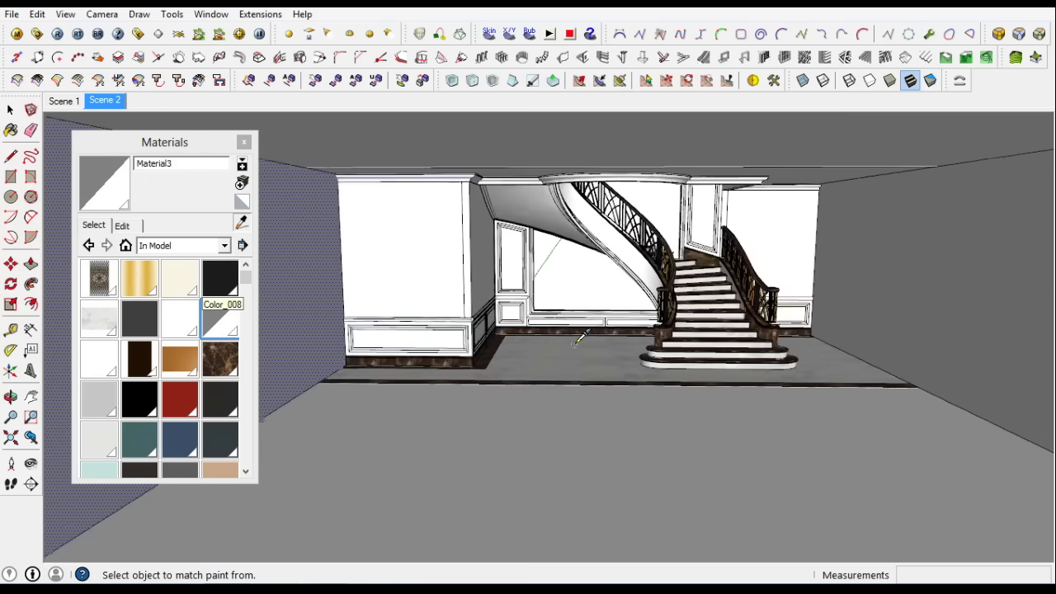
pyautogui.scroll(3, 578, 349)
# Sample the marble floor, frame the staircase frontally, and switch to Two-Point Perspective
pyautogui.keyDown('alt'); pyautogui.click(601, 424); pyautogui.keyUp('alt')
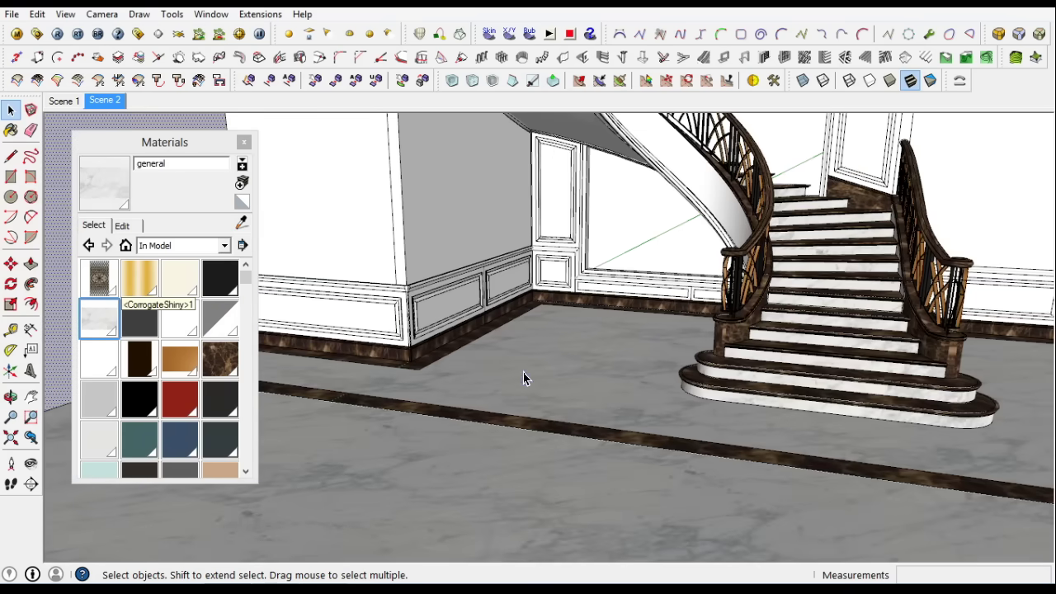
pyautogui.click(523, 379)
pyautogui.scroll(2, 333, 342)
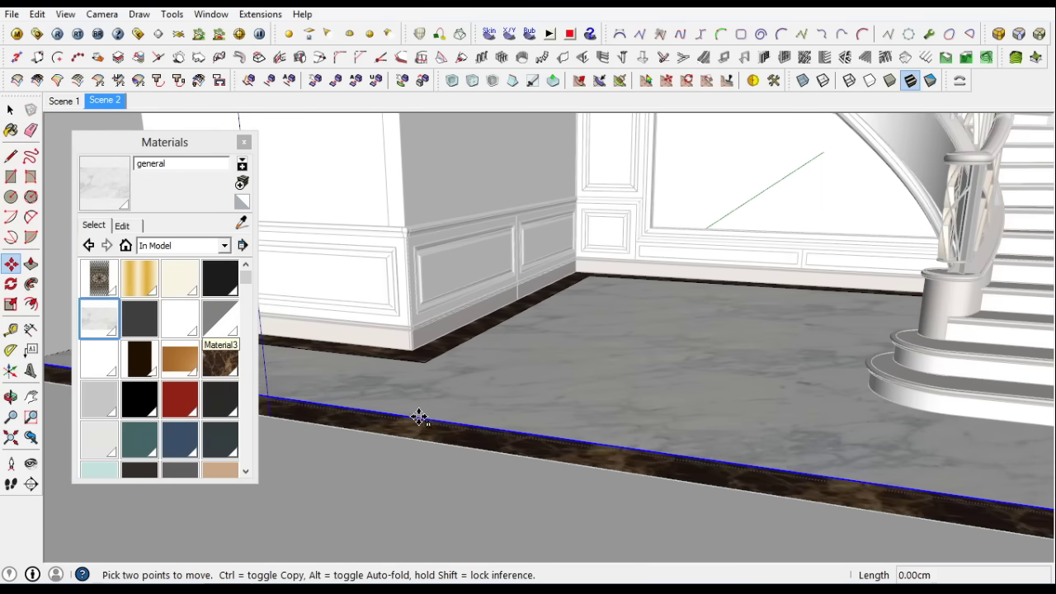
pyautogui.moveTo(389, 433)
pyautogui.mouseDown(button='middle')
pyautogui.moveTo(681, 415)
pyautogui.moveTo(726, 366)
pyautogui.mouseUp(button='middle')
pyautogui.scroll(5, 726, 365)
pyautogui.moveTo(528, 413)
pyautogui.mouseDown(button='middle')
pyautogui.moveTo(514, 455)
pyautogui.moveTo(454, 321)
pyautogui.moveTo(622, 463)
pyautogui.mouseUp(button='middle')
pyautogui.moveTo(292, 405)
pyautogui.mouseDown(button='middle')
pyautogui.moveTo(330, 432)
pyautogui.moveTo(330, 467)
pyautogui.mouseUp(button='middle')
pyautogui.moveTo(330, 466)
pyautogui.mouseDown()
pyautogui.moveTo(370, 465)
pyautogui.moveTo(353, 468)
pyautogui.moveTo(313, 443)
pyautogui.moveTo(330, 448)
pyautogui.mouseUp()
pyautogui.moveTo(330, 448); pyautogui.dragTo(313, 429, button='middle')
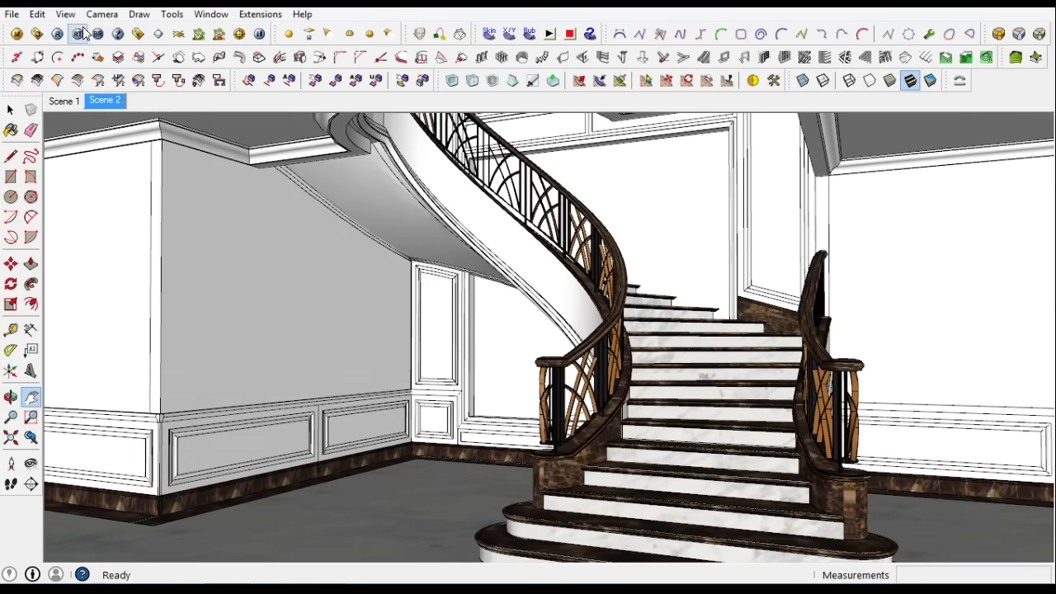
pyautogui.click(101, 14)
pyautogui.click(123, 121)
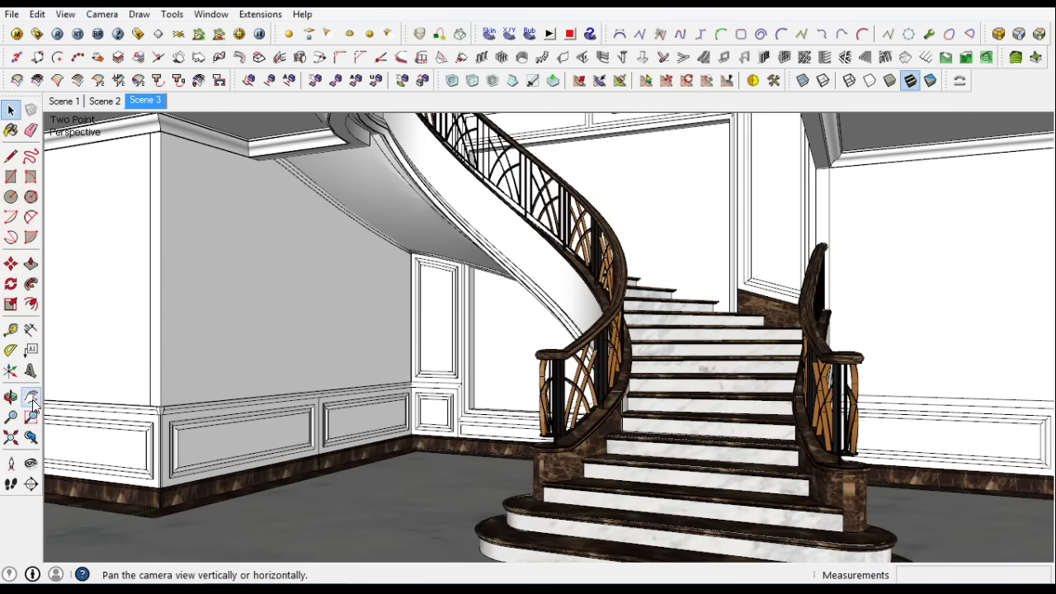
# Draw a rectangle on the upper floor slab
pyautogui.scroll(-5, 317, 370)
pyautogui.moveTo(318, 370); pyautogui.dragTo(248, 330, button='middle')
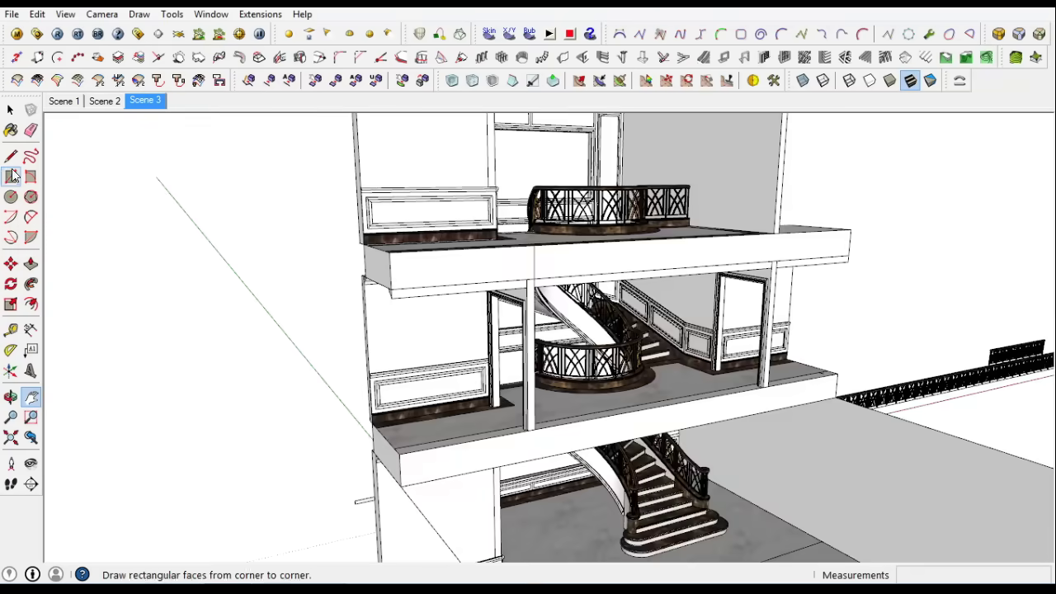
pyautogui.click(11, 177)
pyautogui.scroll(3, 511, 239)
pyautogui.click(401, 229)
pyautogui.scroll(-3, 519, 471)
pyautogui.click(518, 471)
pyautogui.scroll(3, 367, 249)
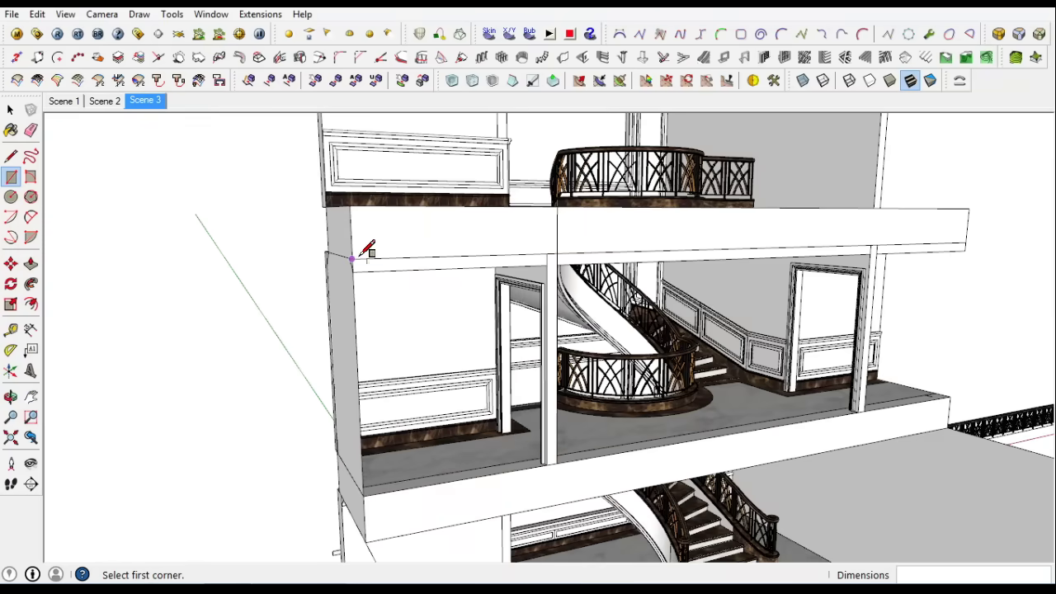
pyautogui.scroll(2, 515, 468)
pyautogui.scroll(-3, 437, 468)
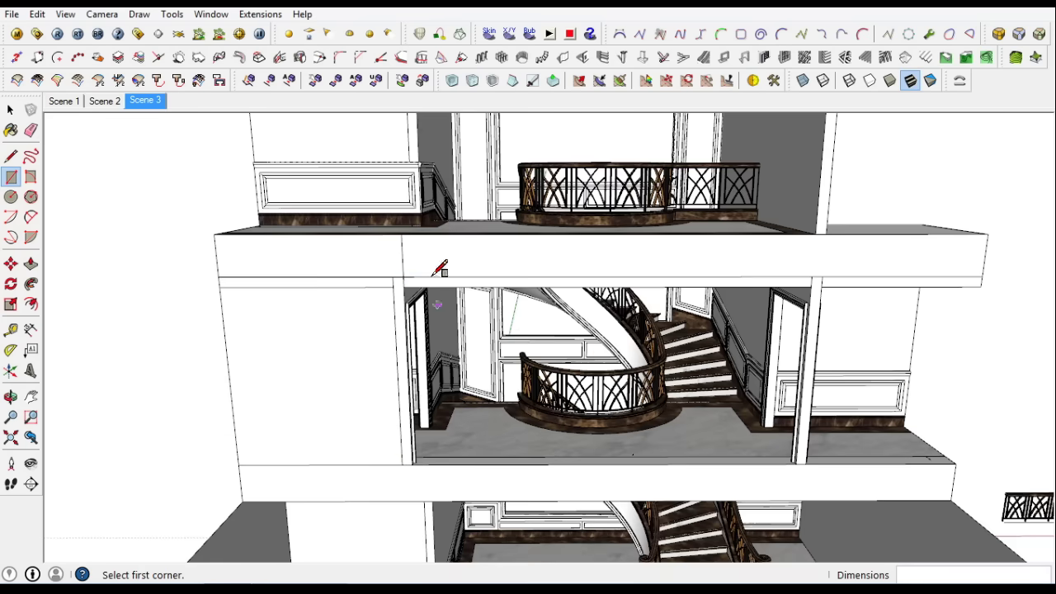
# Draw a rectangle on the front wall and push/pull it 238 cm into a box
pyautogui.moveTo(735, 454); pyautogui.dragTo(690, 283, button='middle')
pyautogui.click(690, 283)
pyautogui.click(822, 467)
pyautogui.moveTo(822, 467)
pyautogui.mouseDown(button='middle')
pyautogui.moveTo(620, 302)
pyautogui.moveTo(622, 373)
pyautogui.mouseUp(button='middle')
pyautogui.click(469, 393)
pyautogui.scroll(-3, 377, 424)
pyautogui.scroll(-2, 313, 479)
# Draw a 243 × 286.5 cm rectangle on the wall face
pyautogui.click(13, 112)
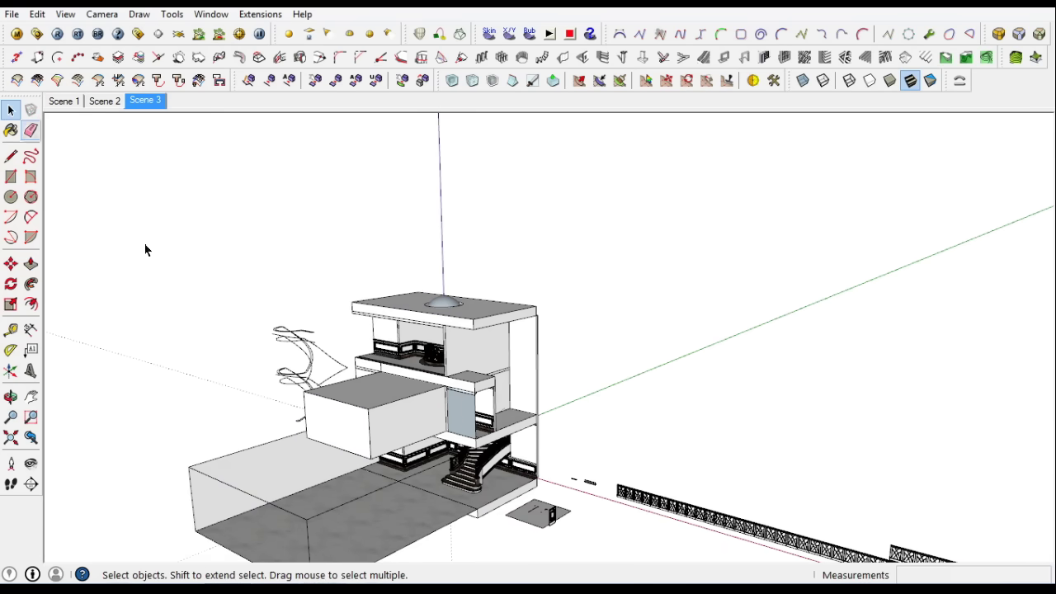
pyautogui.scroll(5, 458, 408)
pyautogui.moveTo(458, 408)
pyautogui.mouseDown(button='middle')
pyautogui.moveTo(684, 420)
pyautogui.moveTo(456, 376)
pyautogui.mouseUp(button='middle')
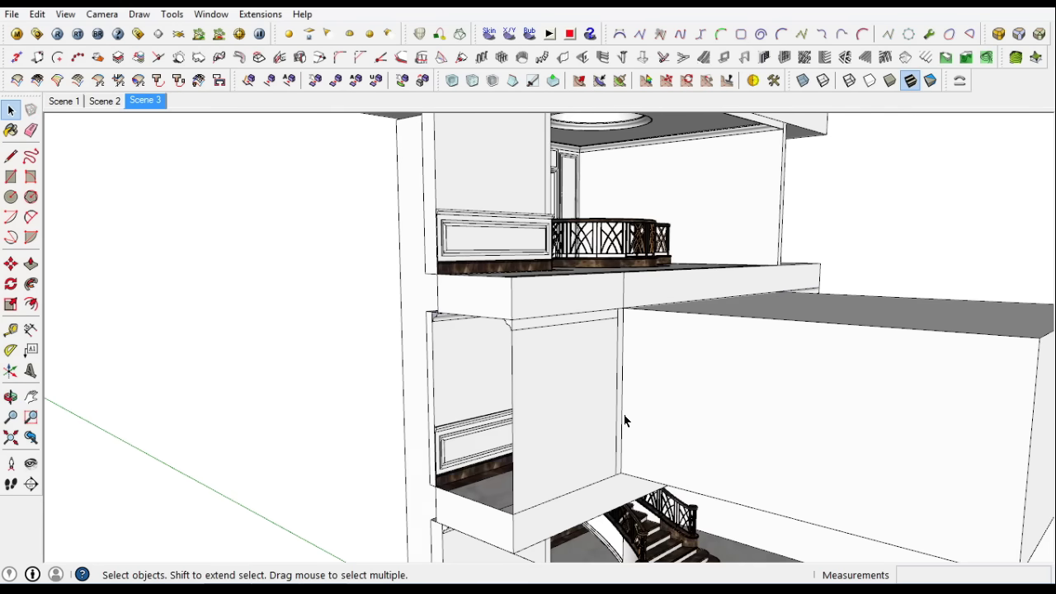
pyautogui.scroll(-3, 624, 421)
pyautogui.moveTo(624, 421); pyautogui.dragTo(462, 435, button='middle')
pyautogui.press('Escape')
pyautogui.moveTo(419, 361); pyautogui.dragTo(557, 408, button='middle')
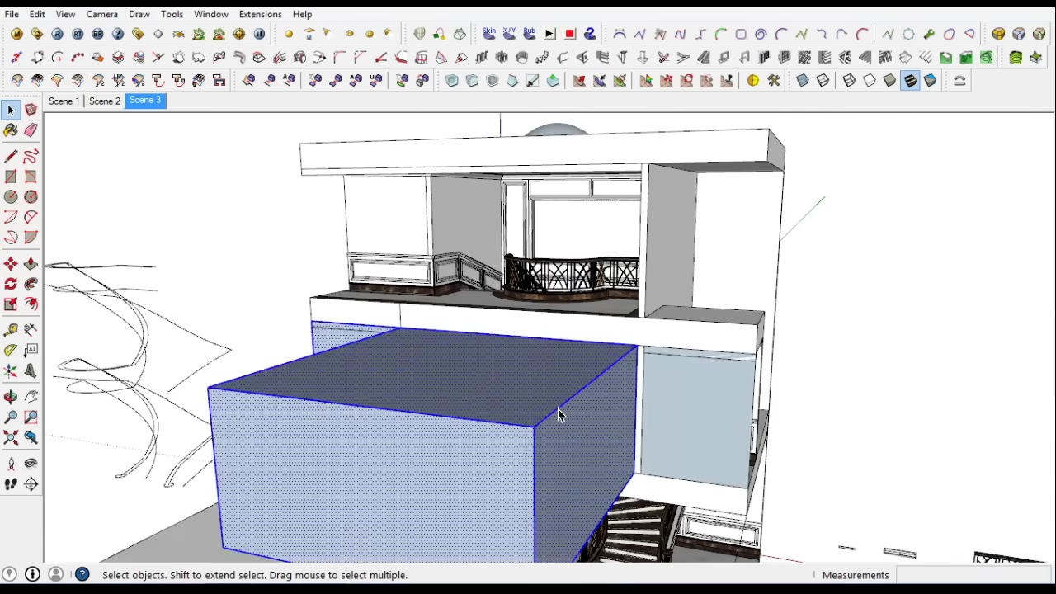
pyautogui.press('r')
pyautogui.moveTo(661, 410); pyautogui.dragTo(448, 405, button='middle')
pyautogui.click(617, 313)
pyautogui.moveTo(617, 314); pyautogui.dragTo(714, 493, button='middle')
pyautogui.click(714, 493)
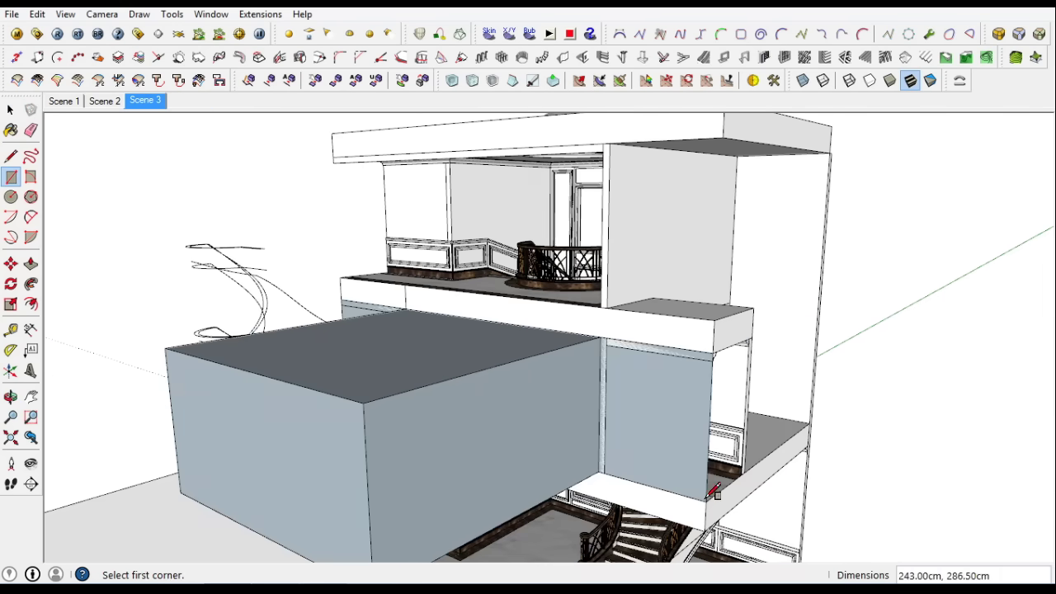
# Paint the front massing box with the translucent grey Material3
pyautogui.moveTo(443, 380); pyautogui.dragTo(401, 330, button='middle')
pyautogui.press('b')
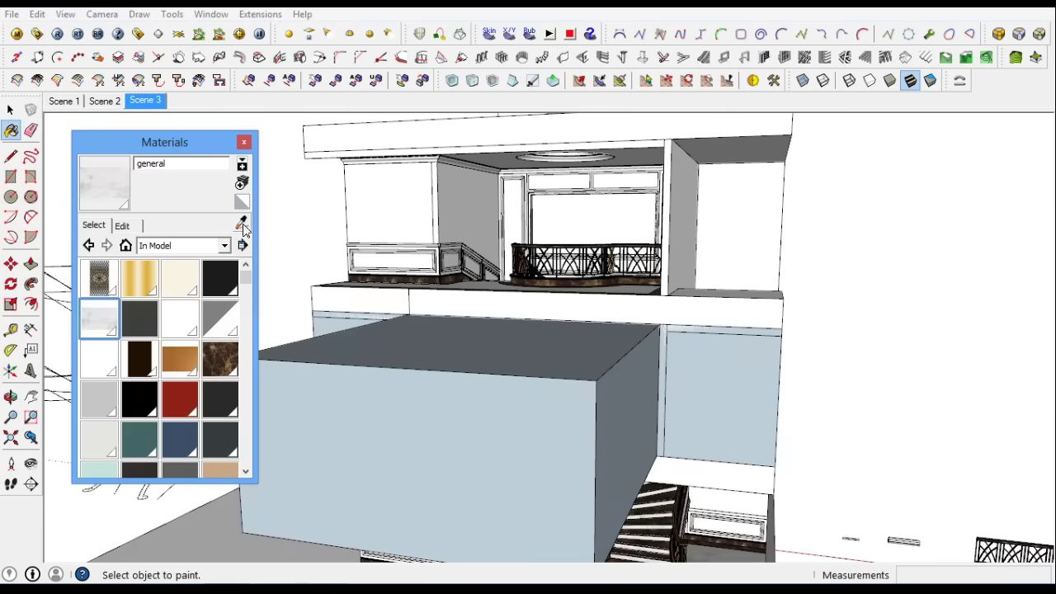
pyautogui.moveTo(346, 280)
pyautogui.mouseDown(button='middle')
pyautogui.moveTo(457, 314)
pyautogui.moveTo(526, 363)
pyautogui.mouseUp(button='middle')
pyautogui.rightClick(526, 363)
pyautogui.click(8, 113)
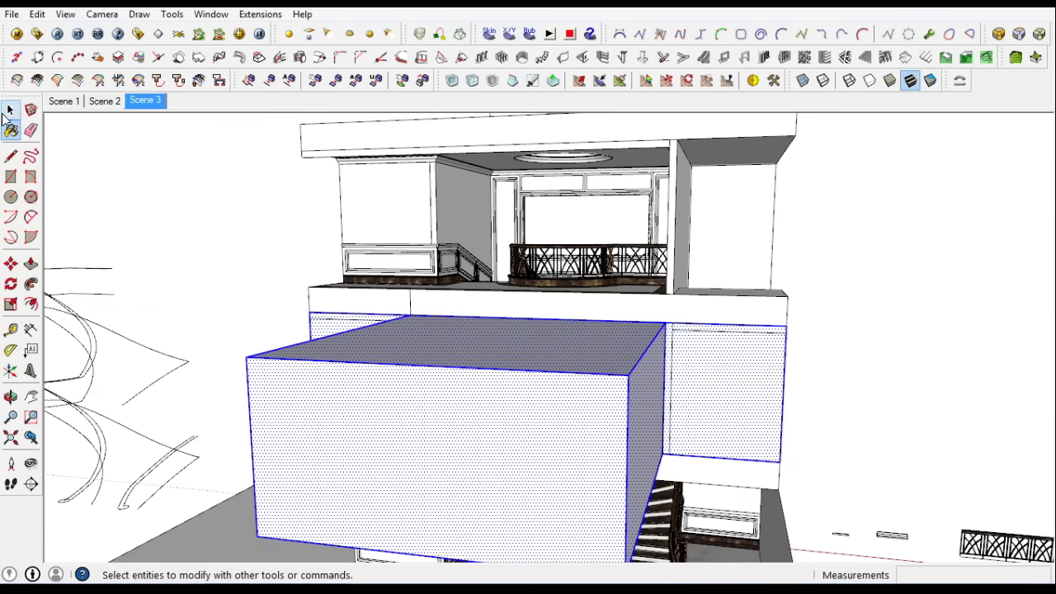
pyautogui.click(11, 129)
pyautogui.scroll(-3, 532, 304)
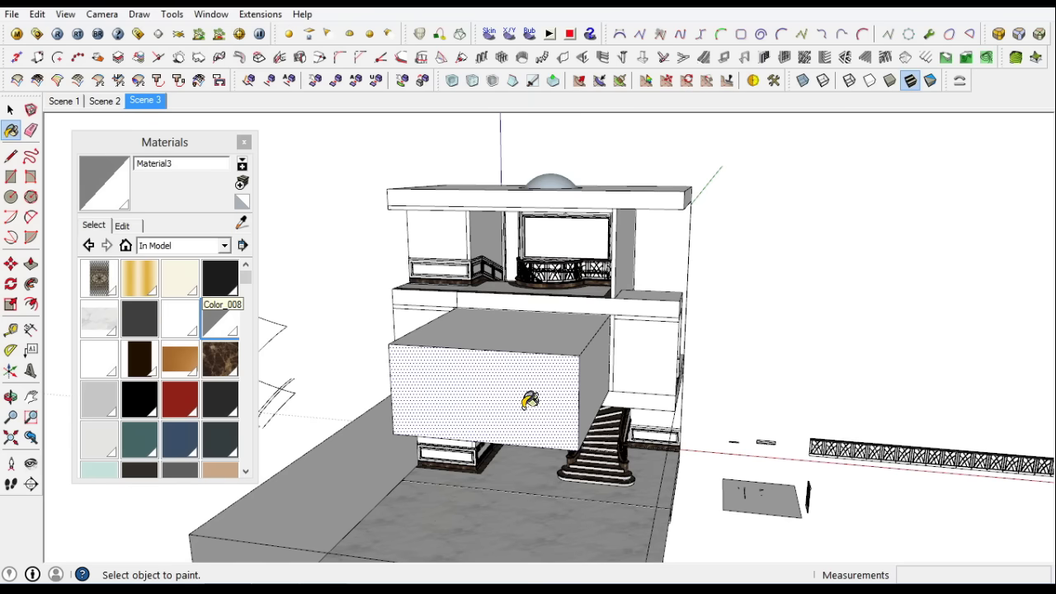
pyautogui.click(529, 400)
pyautogui.moveTo(529, 400); pyautogui.dragTo(561, 392, button='middle')
# Move into the house interior and sample the marble floor material
pyautogui.moveTo(602, 356)
pyautogui.mouseDown(button='middle')
pyautogui.moveTo(445, 288)
pyautogui.moveTo(324, 363)
pyautogui.mouseUp(button='middle')
pyautogui.scroll(3, 537, 330)
pyautogui.scroll(3, 422, 270)
pyautogui.scroll(5, 435, 415)
pyautogui.moveTo(435, 415); pyautogui.dragTo(454, 528, button='middle')
pyautogui.keyDown('alt'); pyautogui.click(445, 495); pyautogui.keyUp('alt')
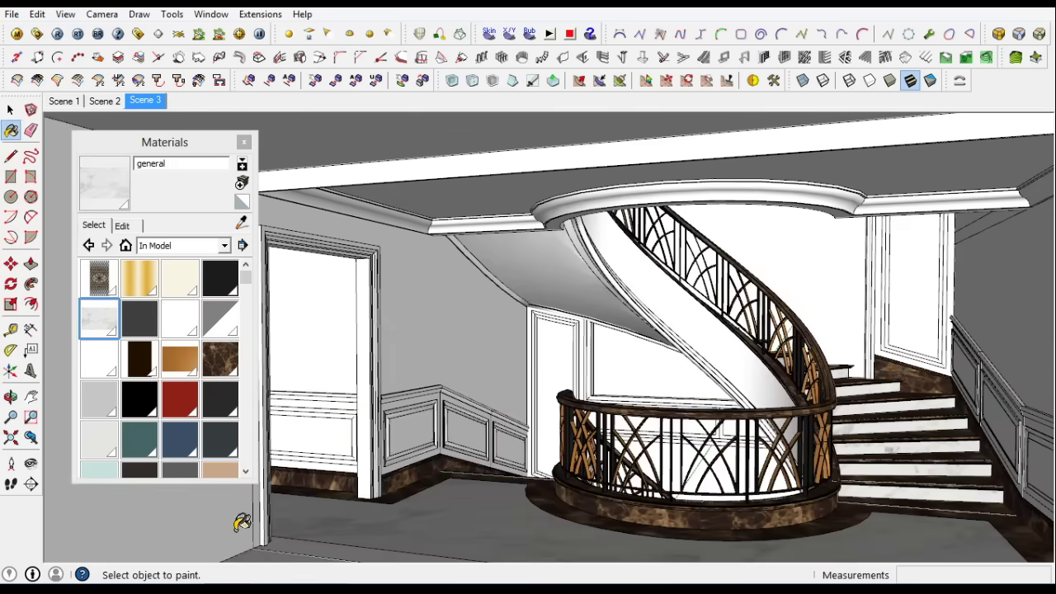
# Select the floor, baseboard and stair platform, then centre the staircase in view
pyautogui.scroll(2, 330, 462)
pyautogui.scroll(4, 413, 212)
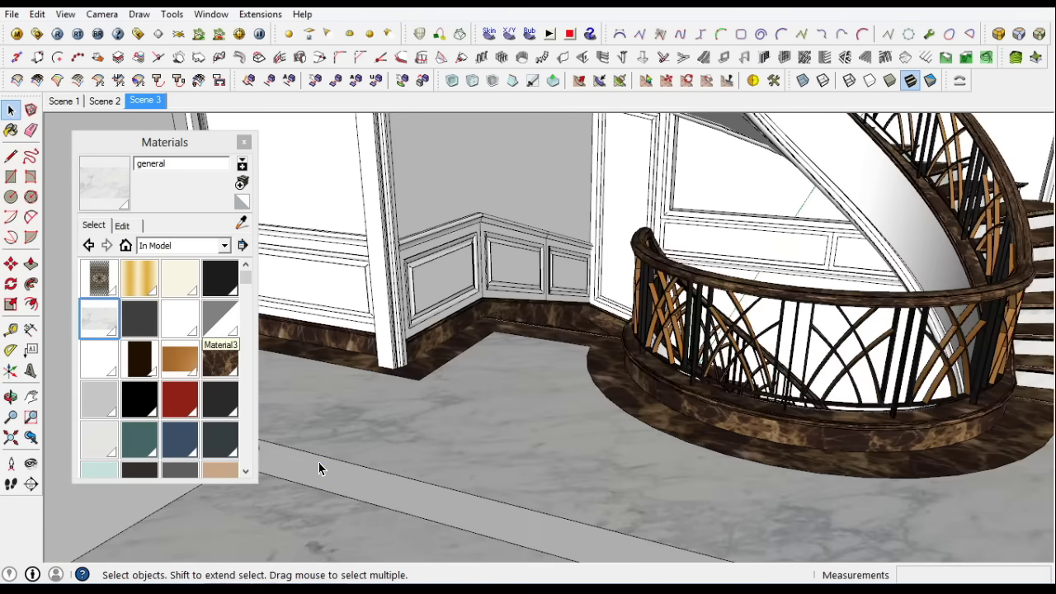
pyautogui.tripleClick(342, 471)
pyautogui.scroll(-2, 359, 446)
pyautogui.scroll(-4, 558, 462)
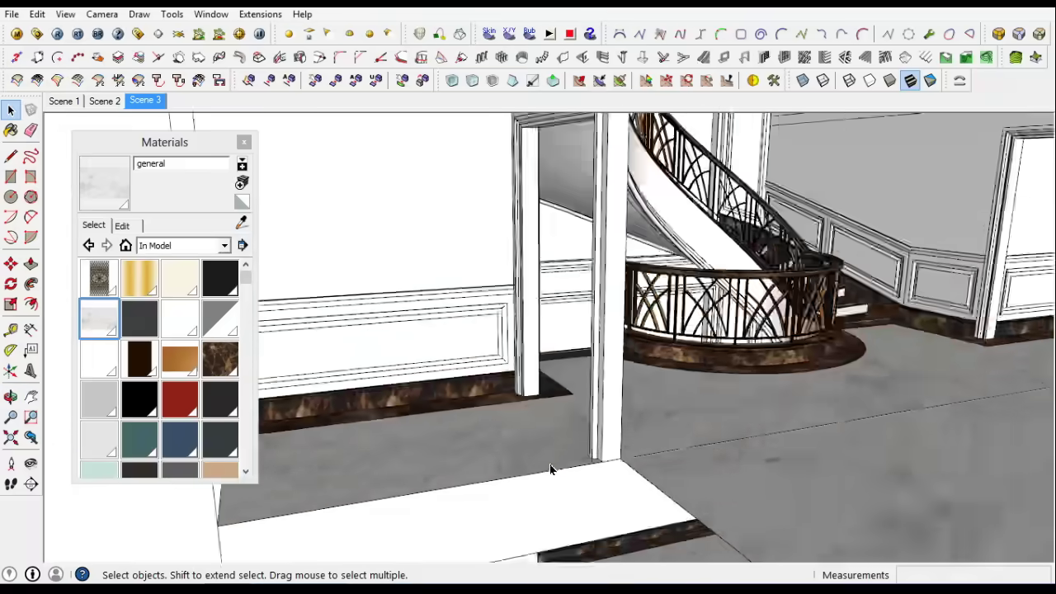
pyautogui.scroll(-4, 569, 454)
pyautogui.scroll(4, 528, 420)
pyautogui.scroll(4, 528, 421)
pyautogui.scroll(2, 532, 422)
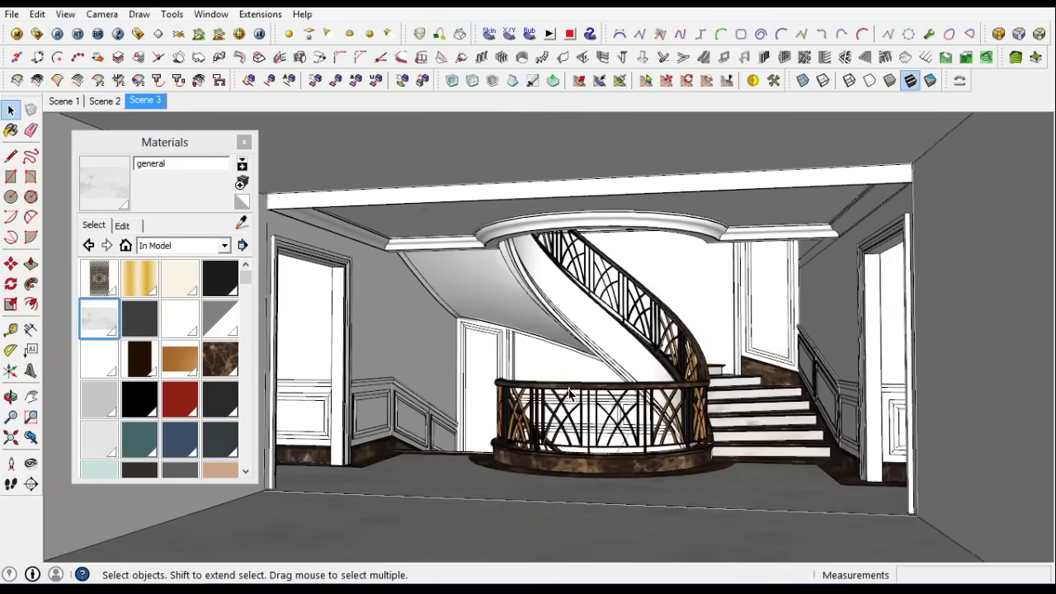
pyautogui.scroll(2, 538, 425)
pyautogui.scroll(2, 482, 444)
pyautogui.scroll(-1, 662, 424)
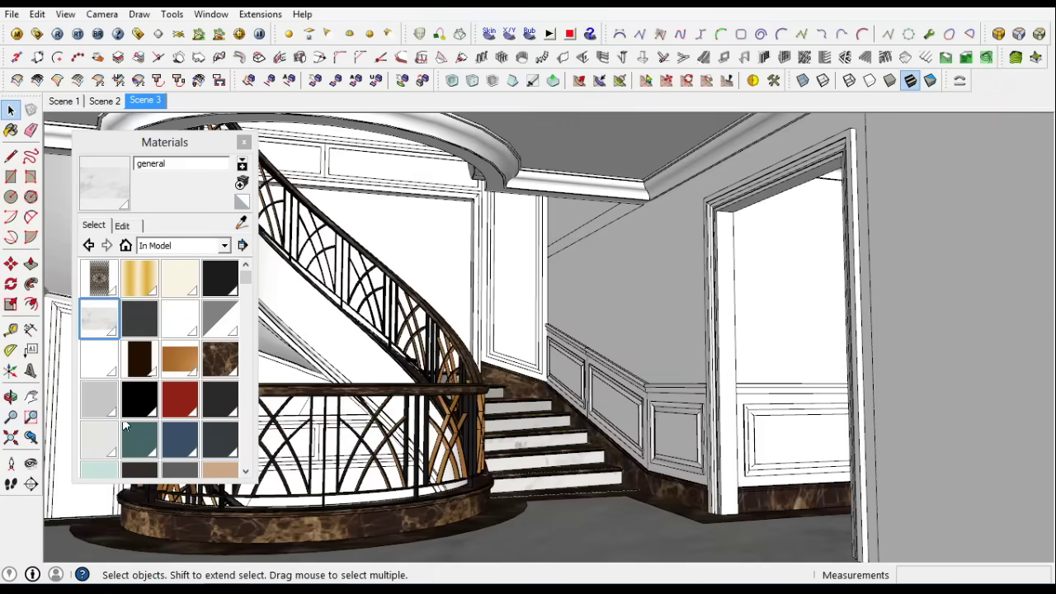
pyautogui.moveTo(298, 441)
pyautogui.mouseDown(button='middle')
pyautogui.moveTo(543, 481)
pyautogui.moveTo(535, 448)
pyautogui.mouseUp(button='middle')
# Close the materials list and switch the camera to Two-Point Perspective
pyautogui.click(244, 140)
pyautogui.press('space')
pyautogui.click(102, 14)
pyautogui.click(144, 122)
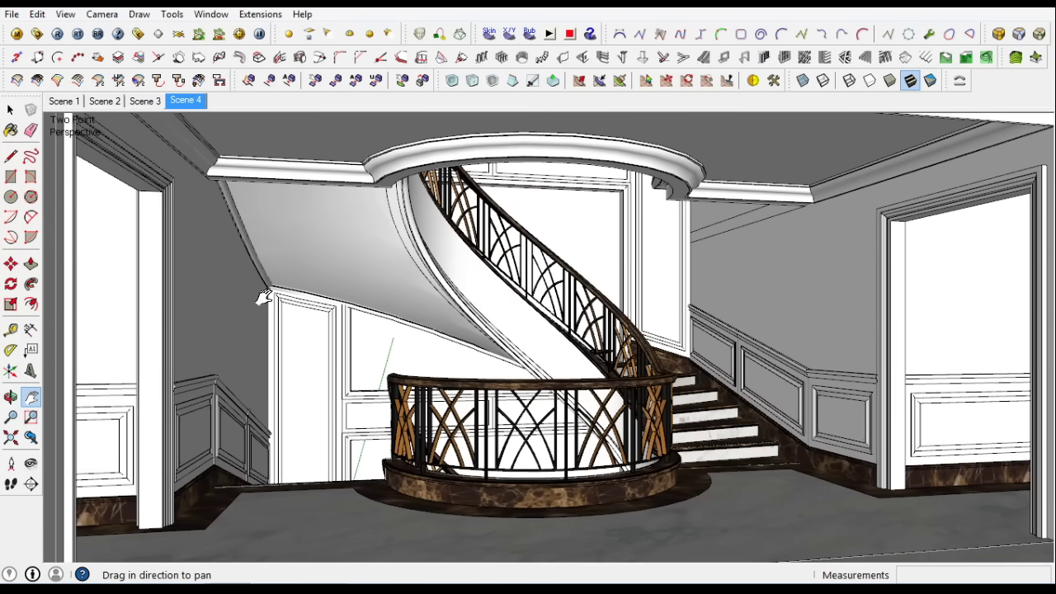
# View the building from above and select the massing box group
pyautogui.scroll(-1, 519, 302)
pyautogui.scroll(-5, 519, 302)
pyautogui.moveTo(519, 302)
pyautogui.mouseDown(button='middle')
pyautogui.moveTo(478, 377)
pyautogui.moveTo(792, 384)
pyautogui.moveTo(632, 345)
pyautogui.mouseUp(button='middle')
pyautogui.click(659, 344)
pyautogui.click(11, 175)
pyautogui.click(10, 110)
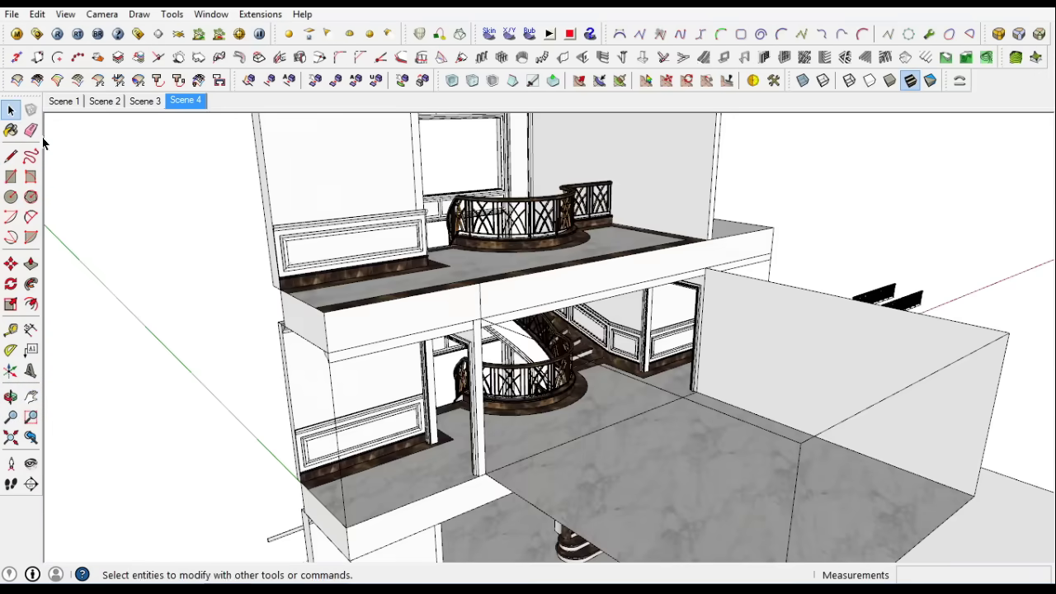
# Select the massing box and move a copy of it 375 cm higher
pyautogui.click(566, 415)
pyautogui.moveTo(580, 418); pyautogui.dragTo(611, 413, button='middle')
pyautogui.scroll(2, 624, 414)
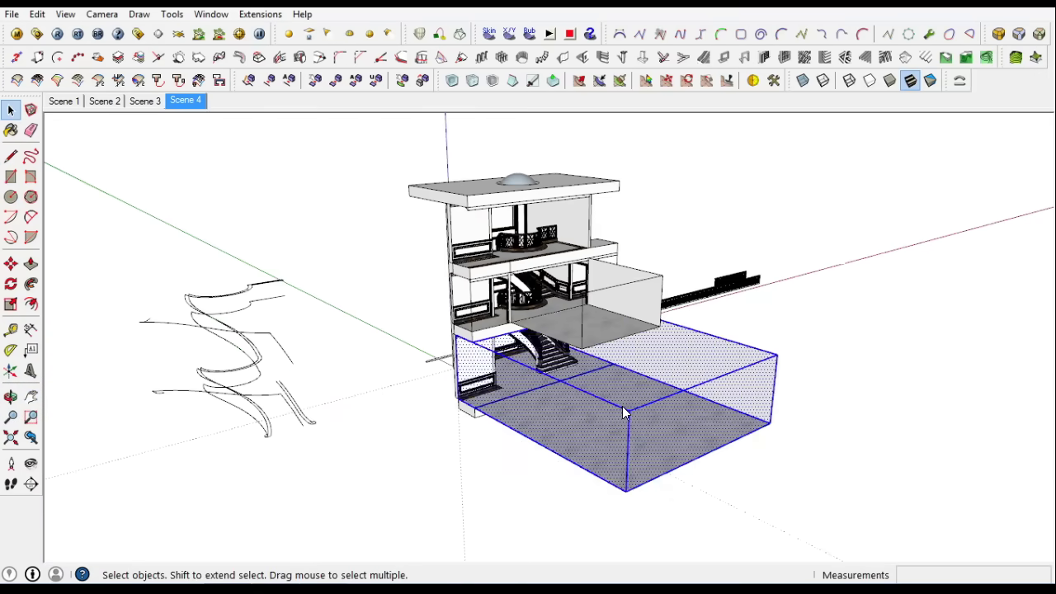
pyautogui.scroll(3, 571, 285)
pyautogui.press('m')
pyautogui.scroll(3, 356, 275)
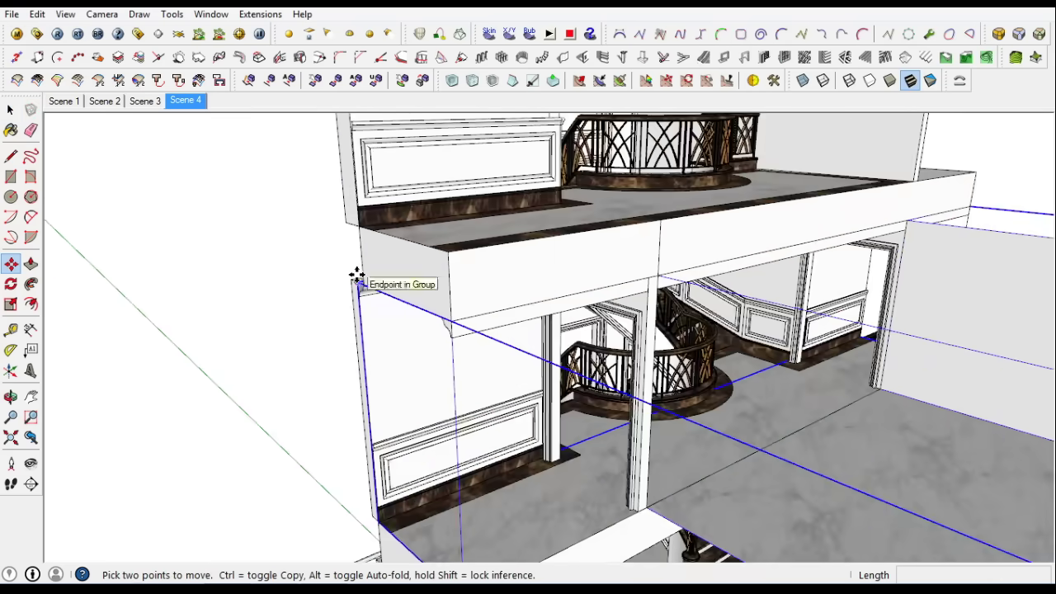
pyautogui.scroll(-3, 417, 189)
pyautogui.scroll(3, 389, 123)
pyautogui.scroll(2, 377, 118)
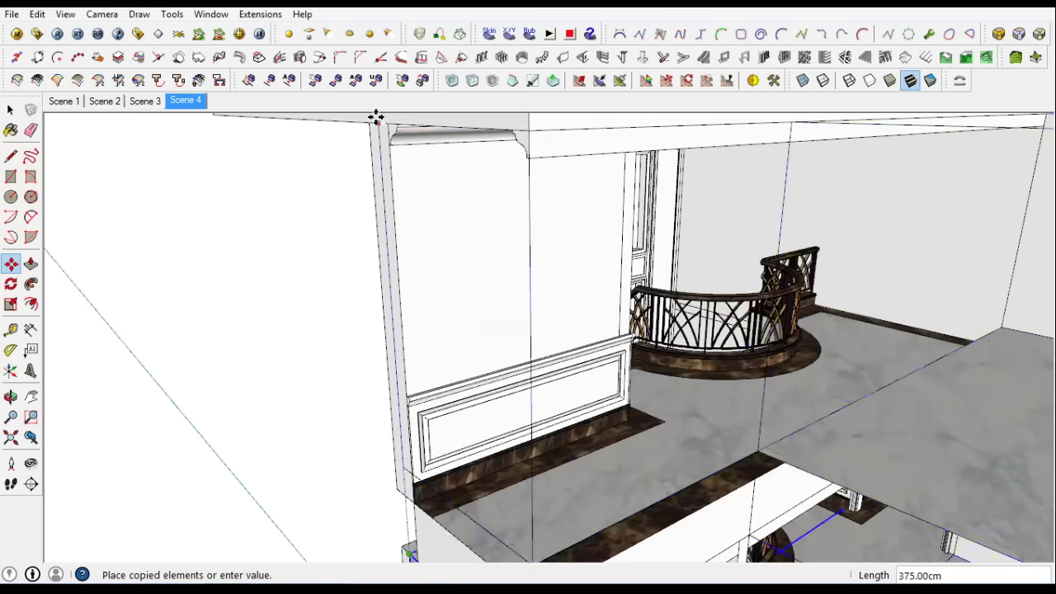
# Scale the copied box to fit the upper floor
pyautogui.click(11, 304)
pyautogui.scroll(-3, 577, 363)
pyautogui.scroll(3, 578, 368)
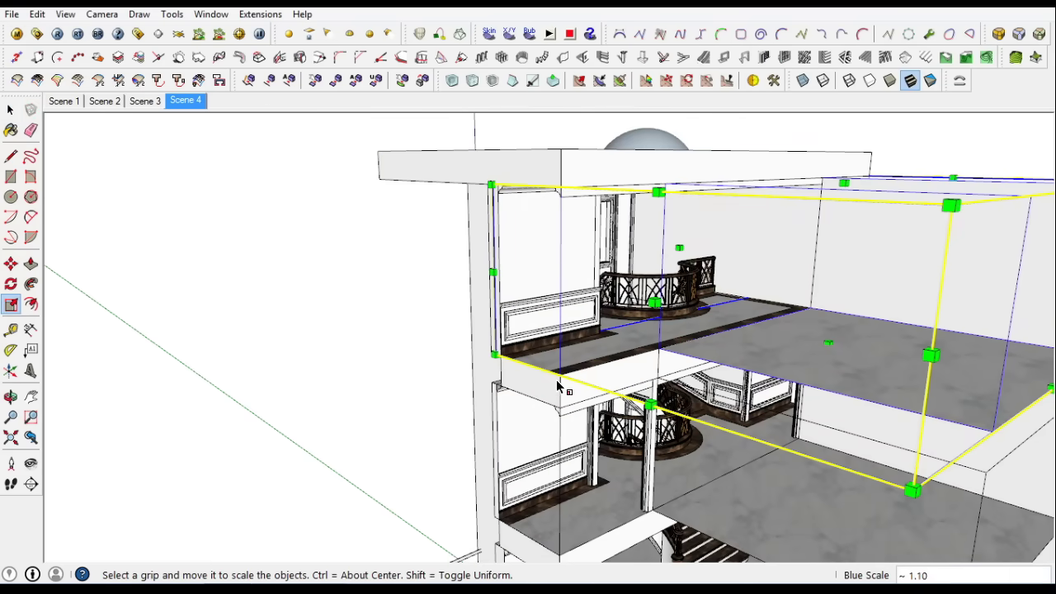
pyautogui.scroll(3, 700, 316)
pyautogui.scroll(2, 686, 370)
# Select the upper balcony floor slab and bring the balcony room into view
pyautogui.click(687, 370)
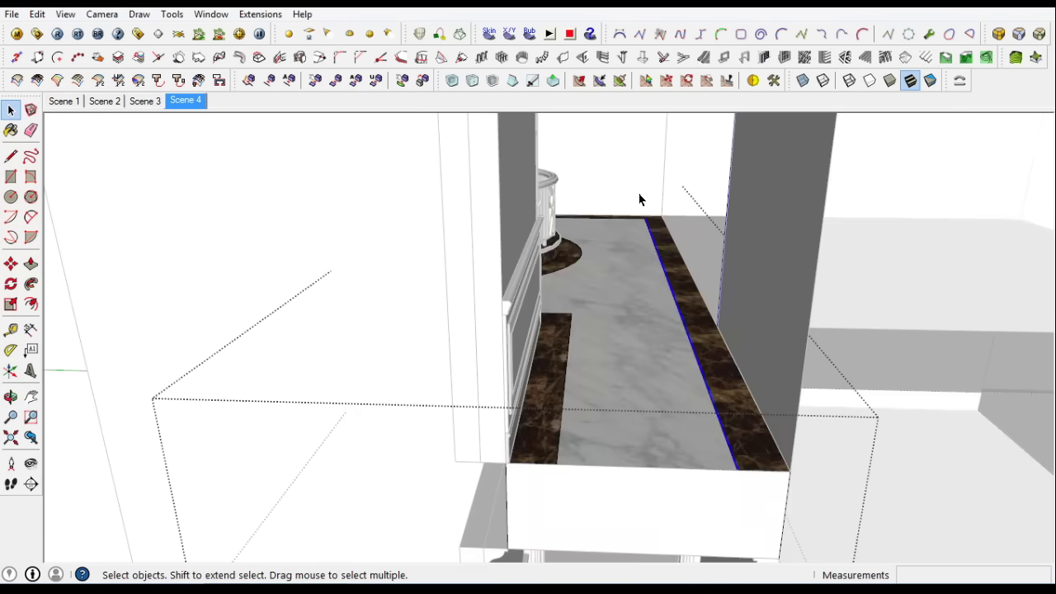
pyautogui.scroll(3, 659, 241)
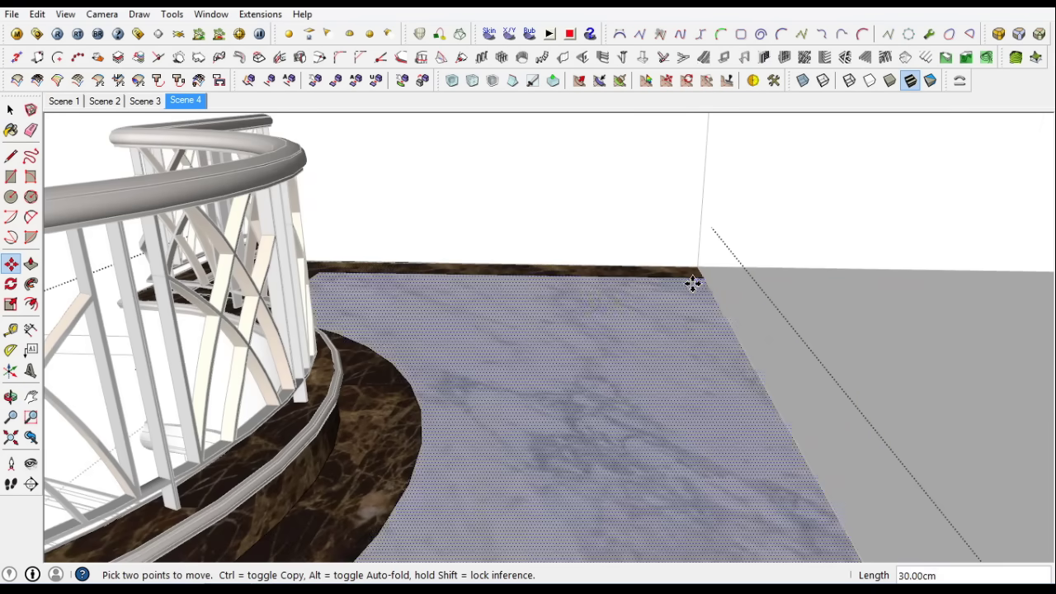
pyautogui.press('space')
pyautogui.scroll(-3, 462, 206)
pyautogui.moveTo(462, 206)
pyautogui.mouseDown(button='middle')
pyautogui.moveTo(377, 401)
pyautogui.moveTo(396, 438)
pyautogui.moveTo(582, 493)
pyautogui.moveTo(470, 496)
pyautogui.moveTo(509, 515)
pyautogui.mouseUp(button='middle')
pyautogui.scroll(2, 581, 493)
pyautogui.moveTo(400, 401)
pyautogui.keyDown('shift'); pyautogui.mouseDown(button='middle')
pyautogui.moveTo(439, 468)
pyautogui.moveTo(484, 487)
pyautogui.moveTo(447, 487)
pyautogui.mouseUp(button='middle'); pyautogui.keyUp('shift')
pyautogui.scroll(1, 447, 487)
pyautogui.click(102, 14)
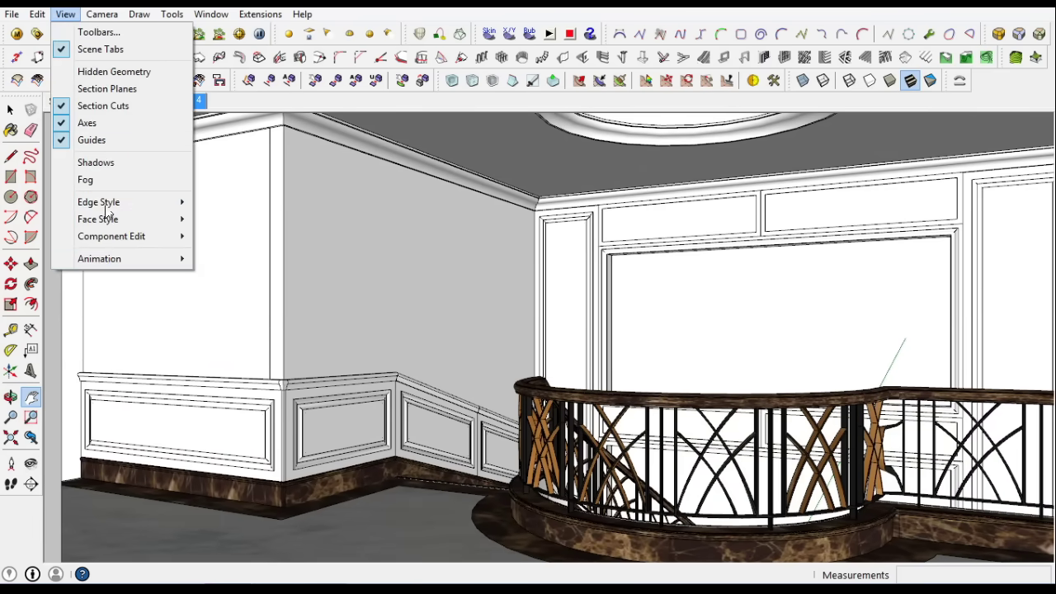
# Unhide all hidden objects in the Scene 5 interior view
pyautogui.scroll(-3, 431, 347)
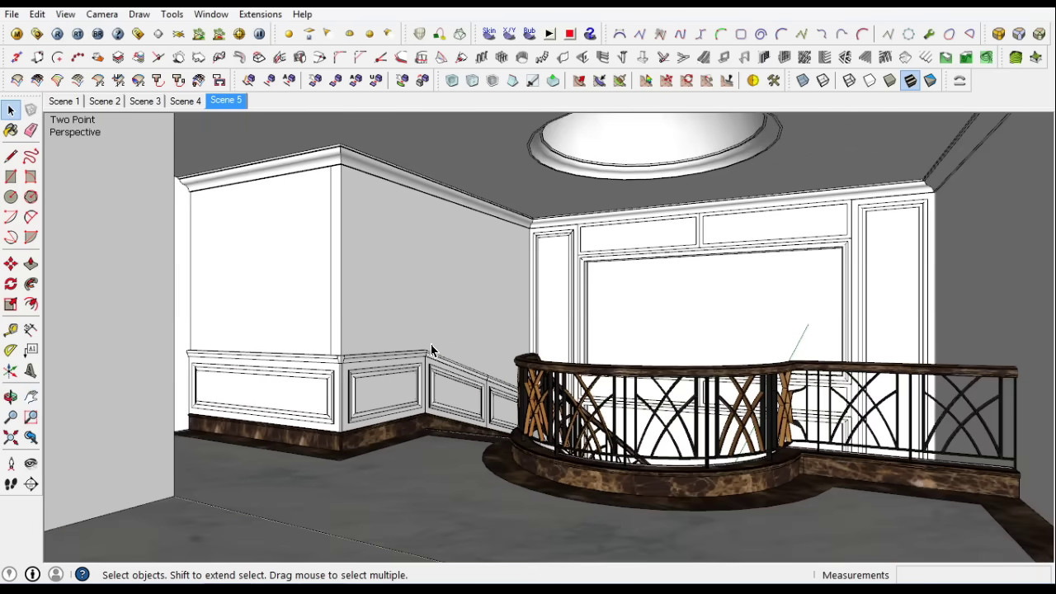
pyautogui.scroll(-5, 382, 358)
pyautogui.moveTo(382, 358)
pyautogui.mouseDown(button='middle')
pyautogui.moveTo(537, 478)
pyautogui.moveTo(585, 382)
pyautogui.moveTo(569, 437)
pyautogui.moveTo(581, 475)
pyautogui.mouseUp(button='middle')
pyautogui.scroll(2, 580, 475)
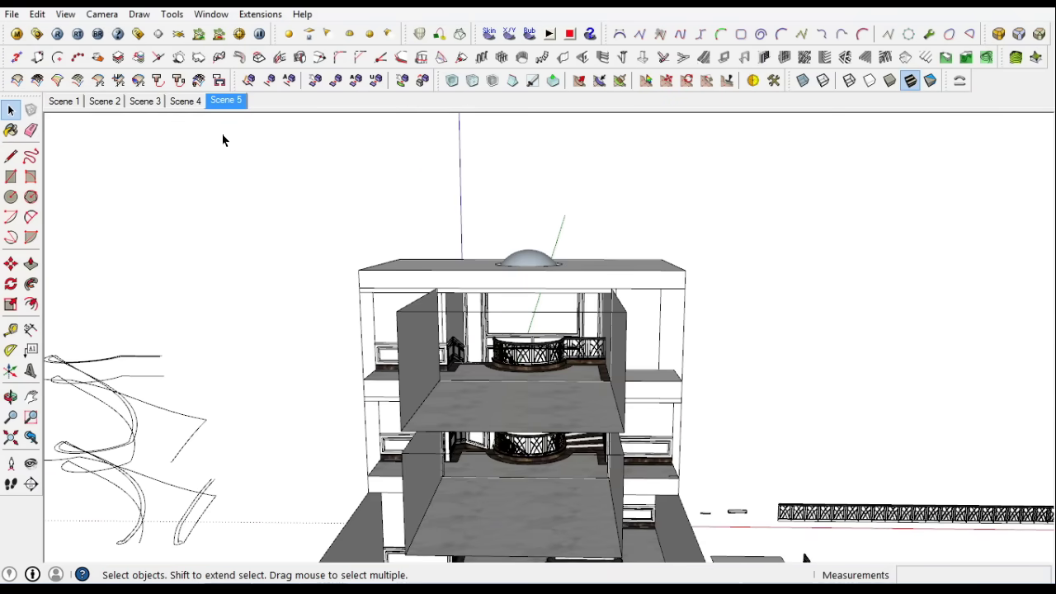
pyautogui.click(219, 100)
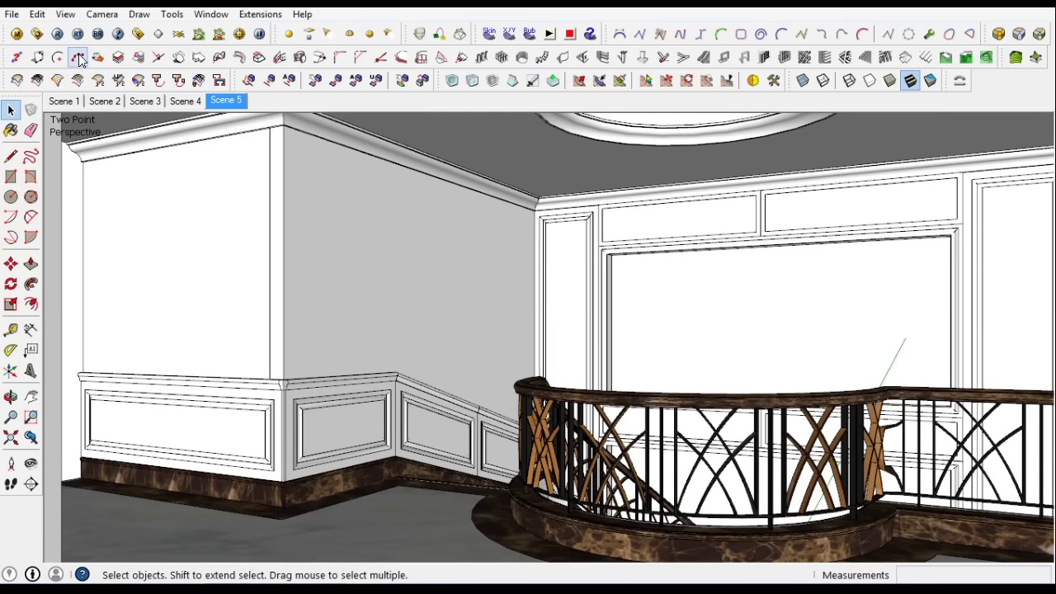
pyautogui.click(37, 14)
pyautogui.click(286, 270)
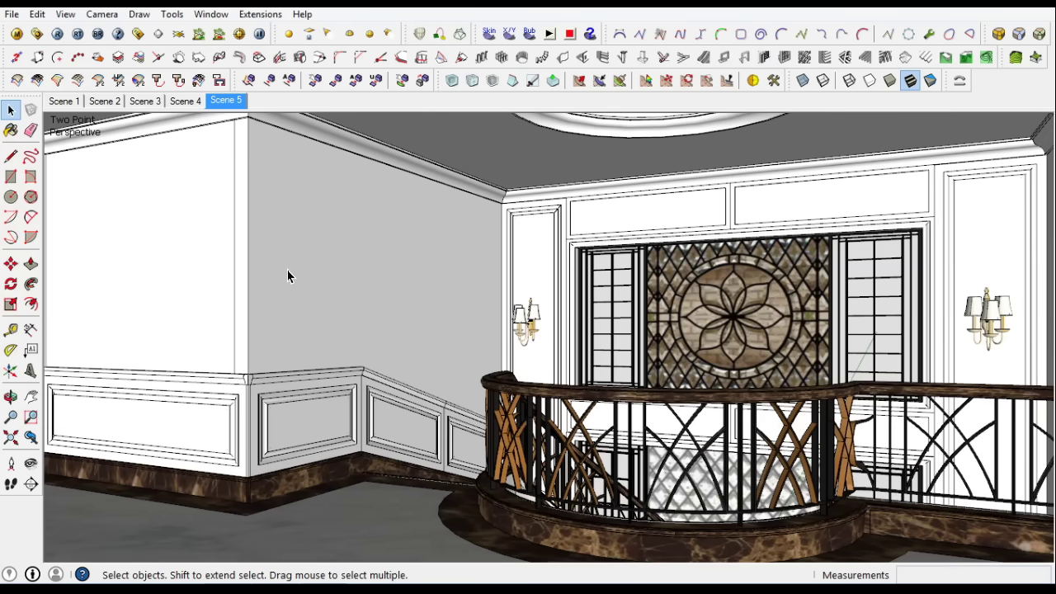
# Unhide all hidden objects in the Scene 4 staircase view
pyautogui.click(197, 102)
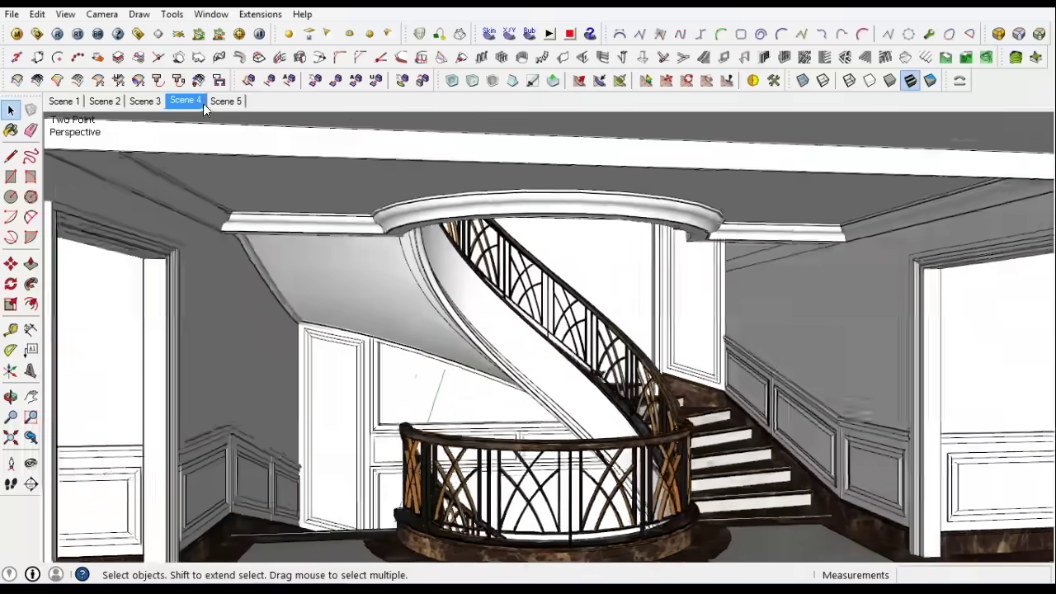
pyautogui.click(38, 15)
pyautogui.click(283, 271)
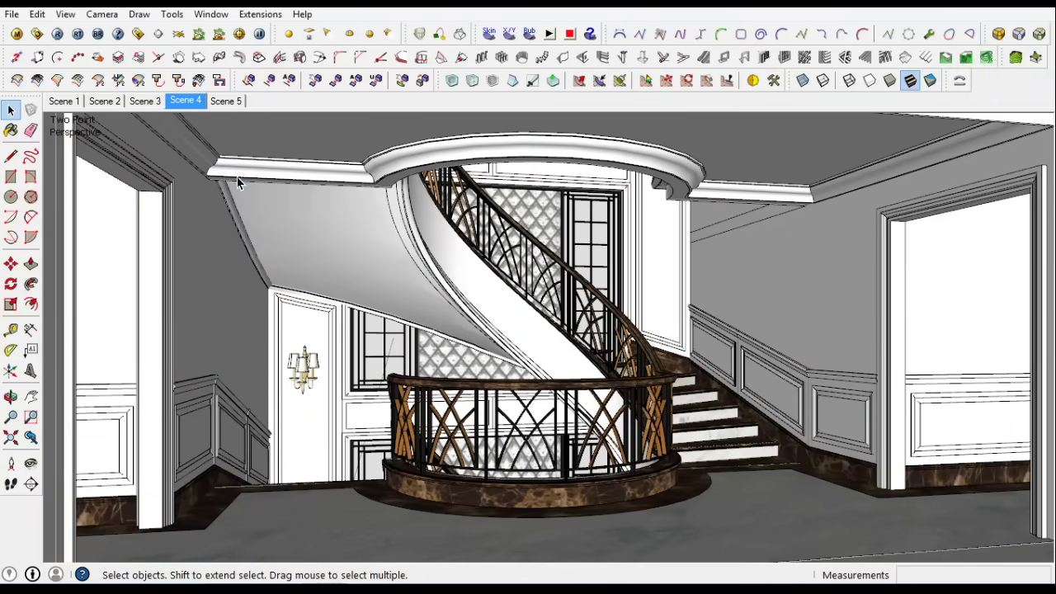
pyautogui.click(139, 101)
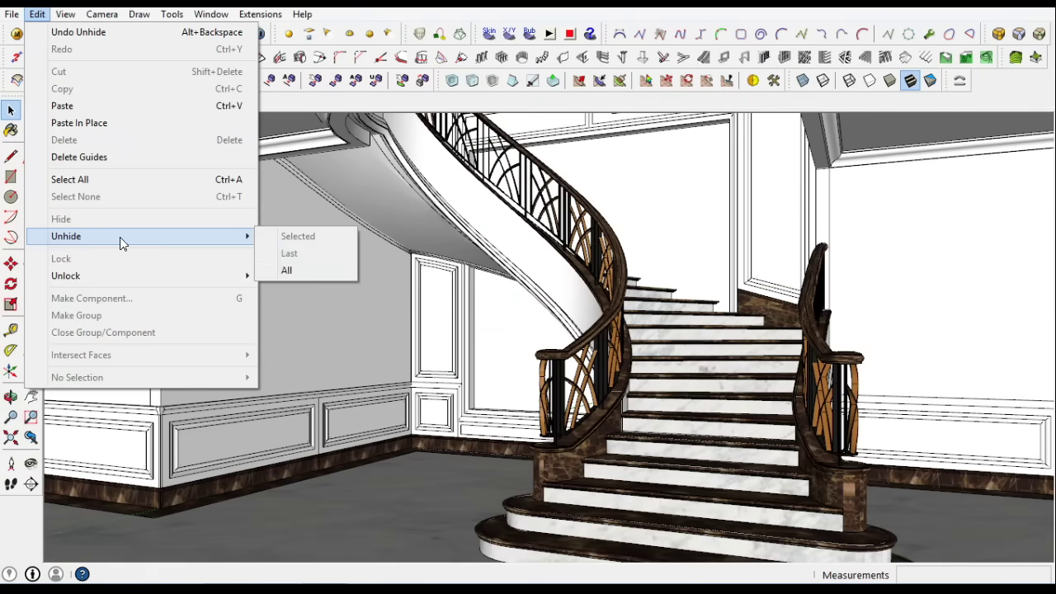
# Unhide the lattice and sconce in Scene 3 and update the scene
pyautogui.click(283, 271)
pyautogui.rightClick(142, 101)
pyautogui.click(168, 178)
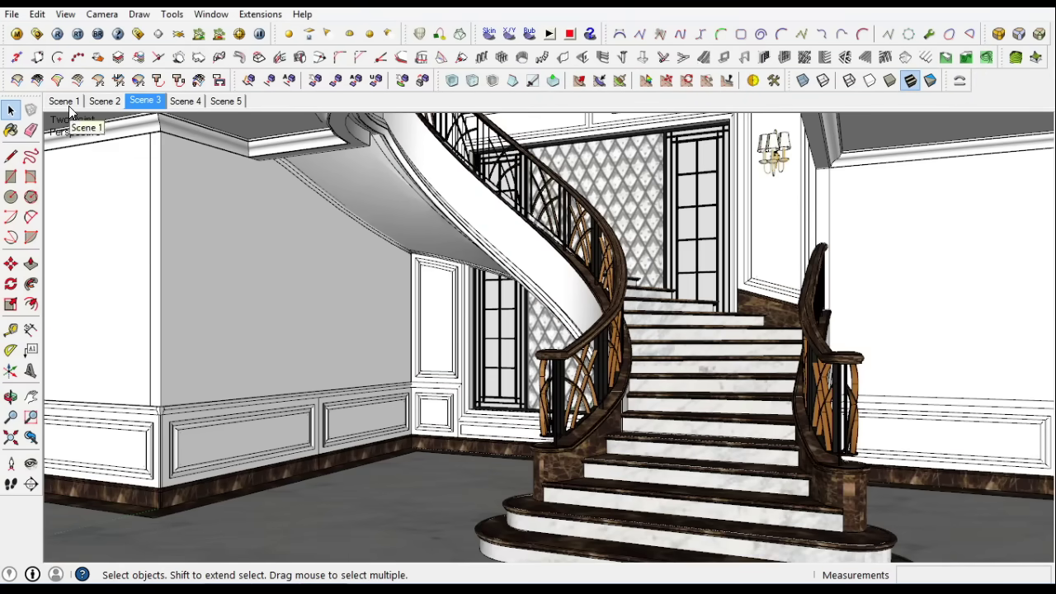
# In Scene 1, hide the grey ceiling and box objects and update Scene 1
pyautogui.click(68, 103)
pyautogui.rightClick(375, 191)
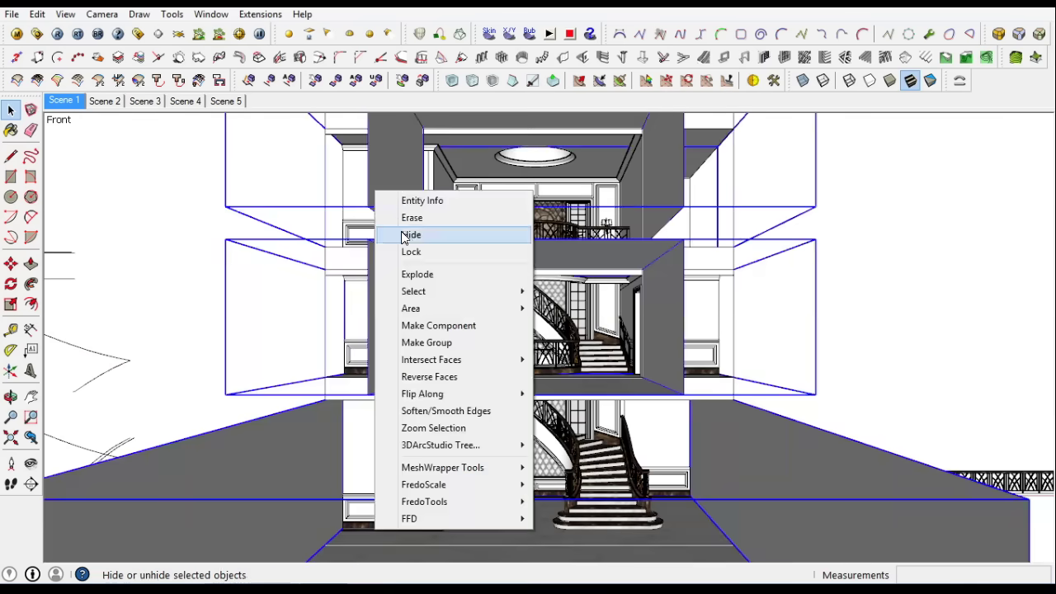
pyautogui.click(403, 236)
pyautogui.rightClick(64, 101)
pyautogui.click(116, 166)
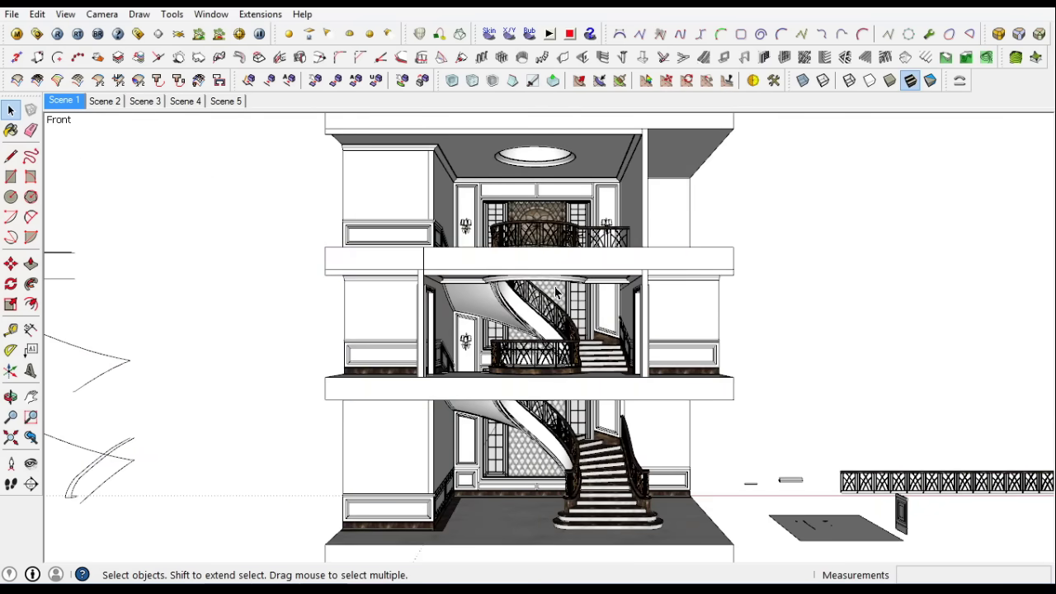
# Select the fence and side objects and hide them with Edit > Hide
pyautogui.scroll(-5, 553, 285)
pyautogui.hotkey('ctrl', 'a')
pyautogui.click(77, 103)
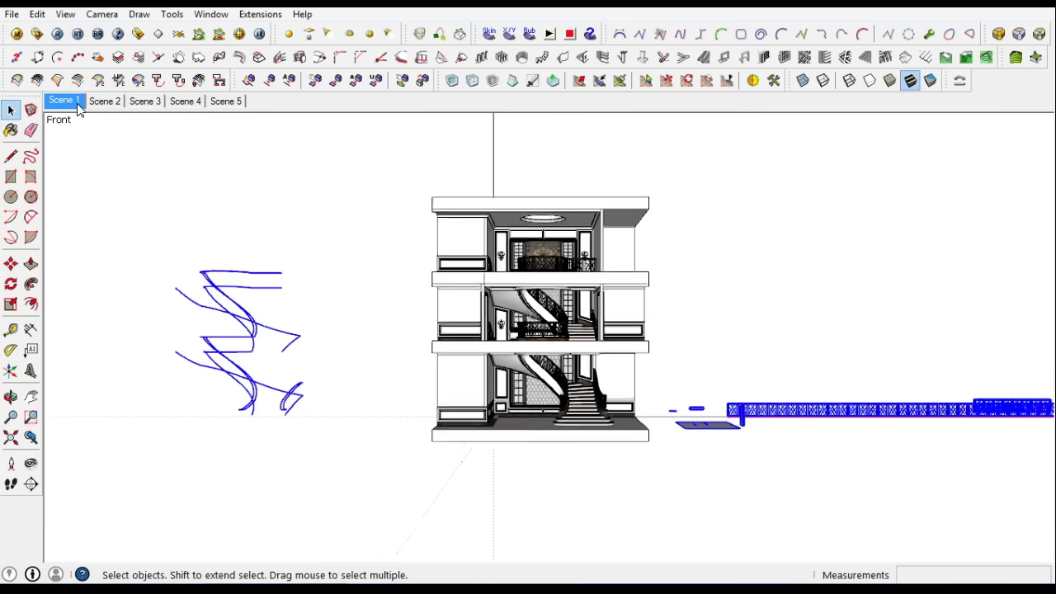
pyautogui.click(38, 14)
pyautogui.click(78, 218)
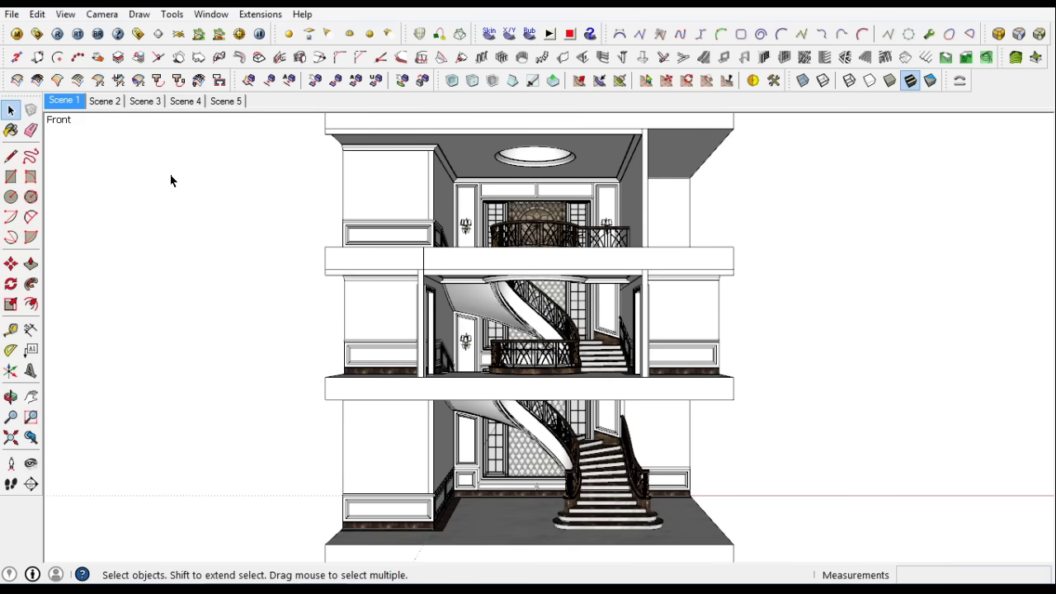
pyautogui.click(145, 102)
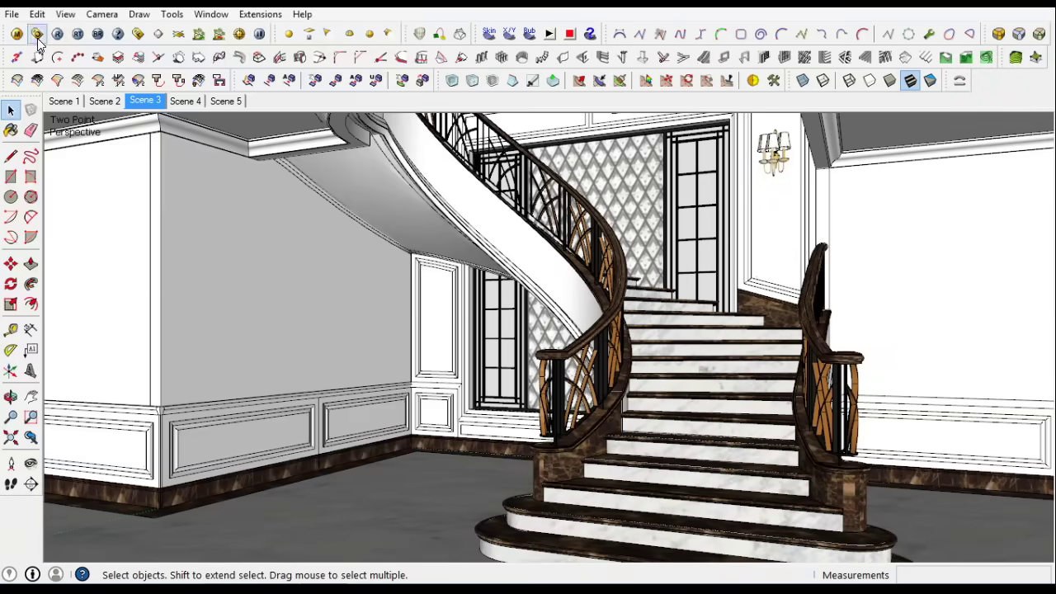
# In V-Ray Options, keep Region W/H division in System and check camera settings
pyautogui.click(37, 34)
pyautogui.click(59, 31)
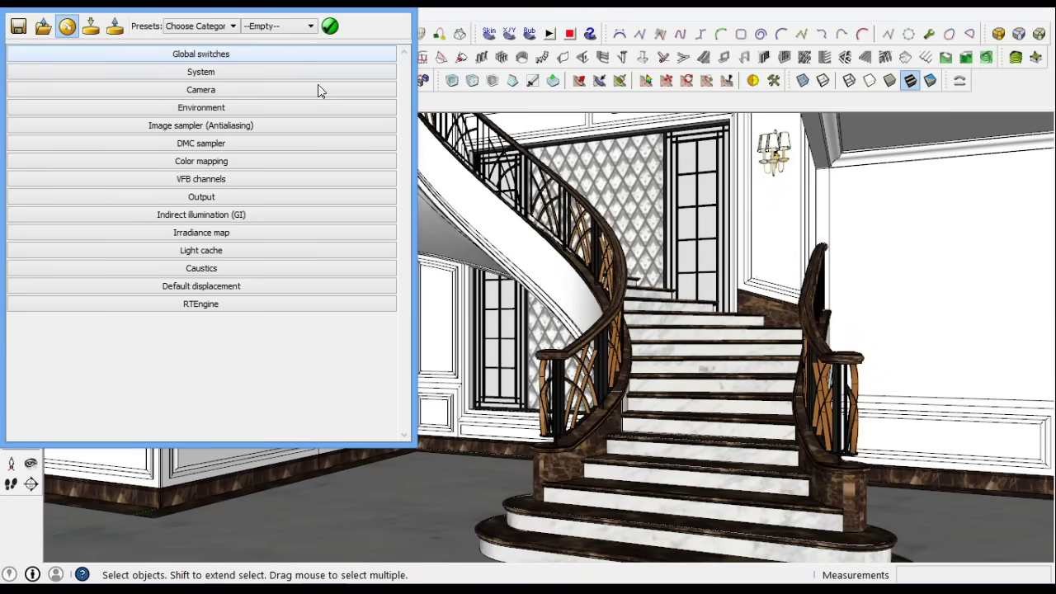
pyautogui.click(213, 72)
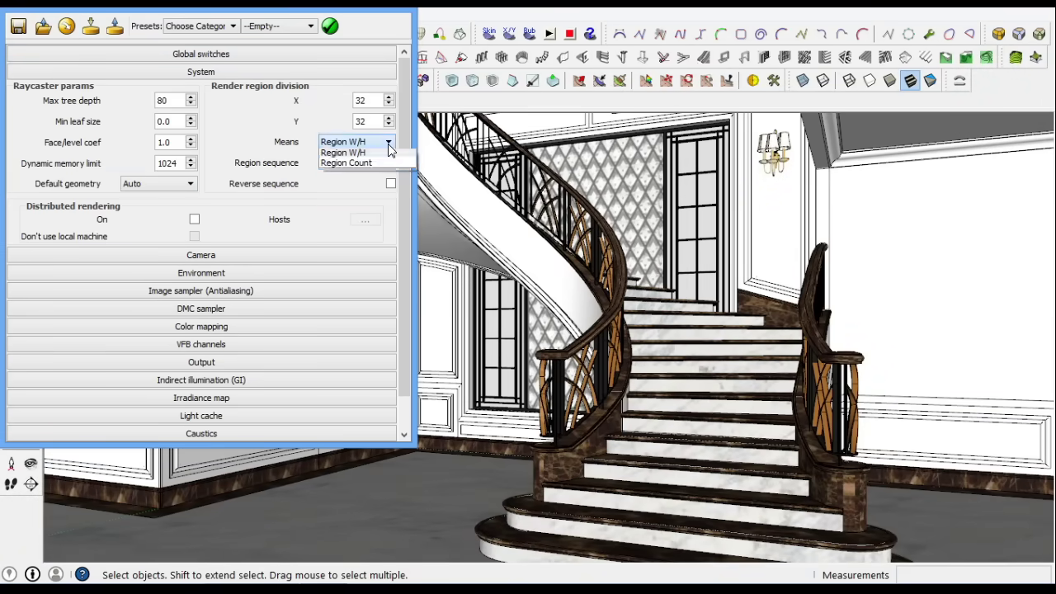
pyautogui.click(388, 144)
pyautogui.click(387, 163)
pyautogui.click(354, 177)
pyautogui.click(213, 71)
pyautogui.click(211, 89)
pyautogui.click(211, 89)
# Set the GI skylight and background colours to white with multiplier 30
pyautogui.click(200, 107)
pyautogui.click(90, 142)
pyautogui.click(182, 211)
pyautogui.click(295, 343)
pyautogui.click(88, 174)
pyautogui.doubleClick(182, 212)
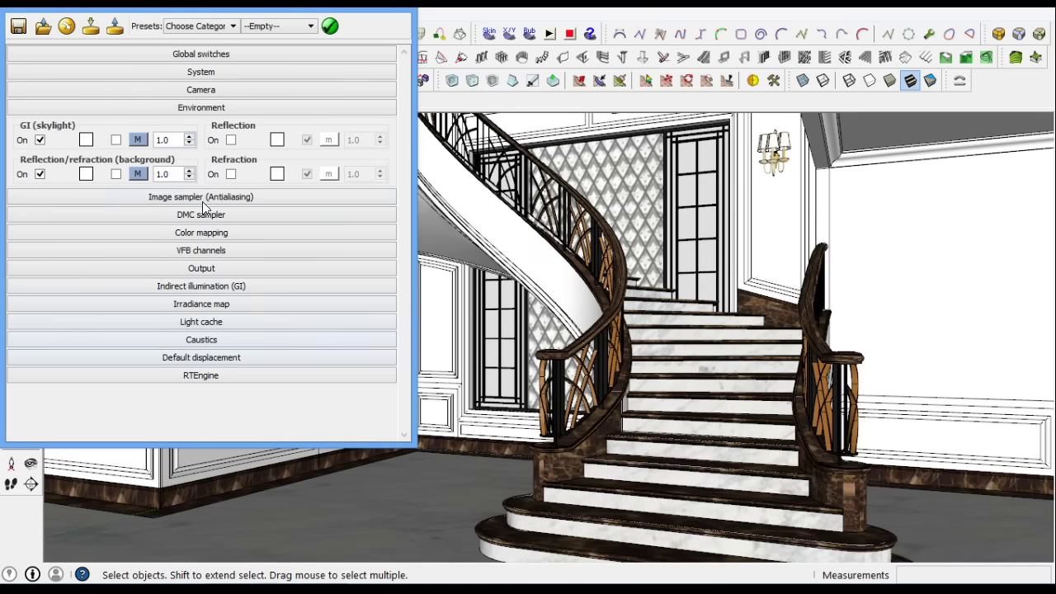
pyautogui.write('30')
# Review image sampler, colour mapping, output, indirect illumination and light cache settings, then close
pyautogui.click(200, 196)
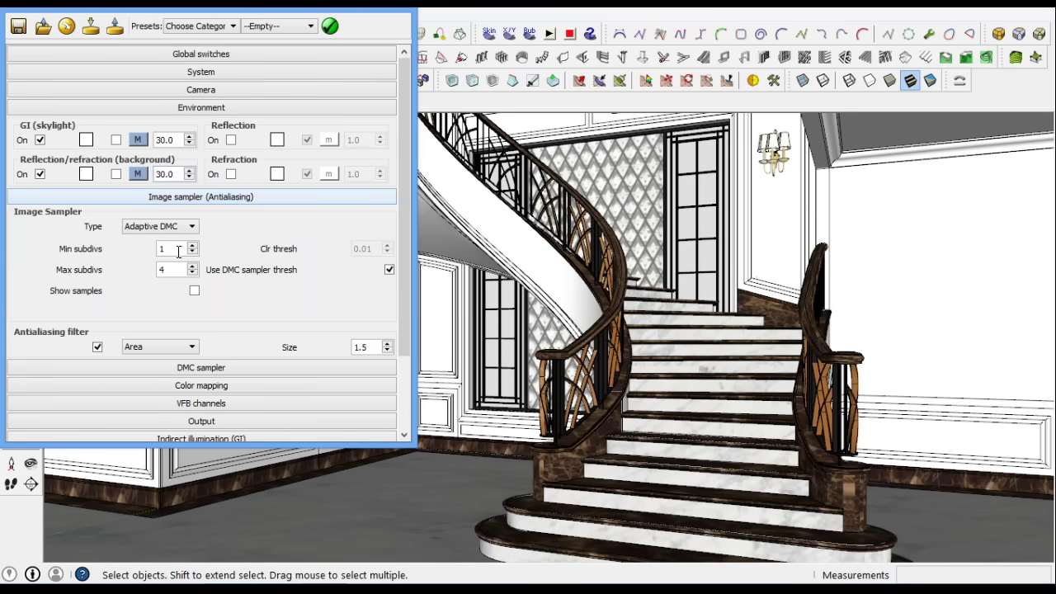
pyautogui.click(200, 196)
pyautogui.click(200, 215)
pyautogui.click(186, 224)
pyautogui.click(206, 268)
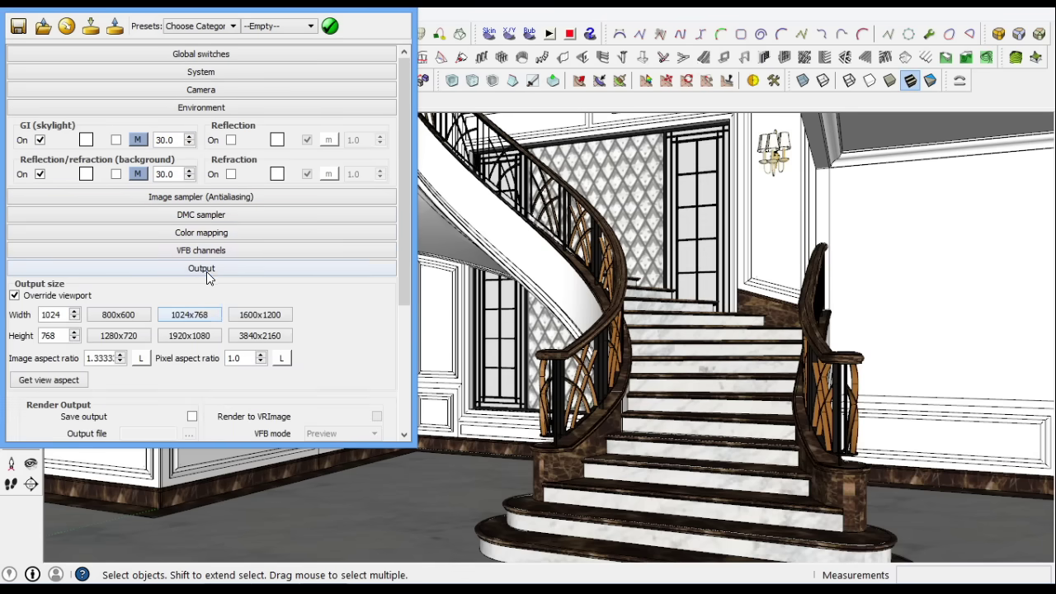
pyautogui.click(206, 268)
pyautogui.click(210, 286)
pyautogui.write('60')
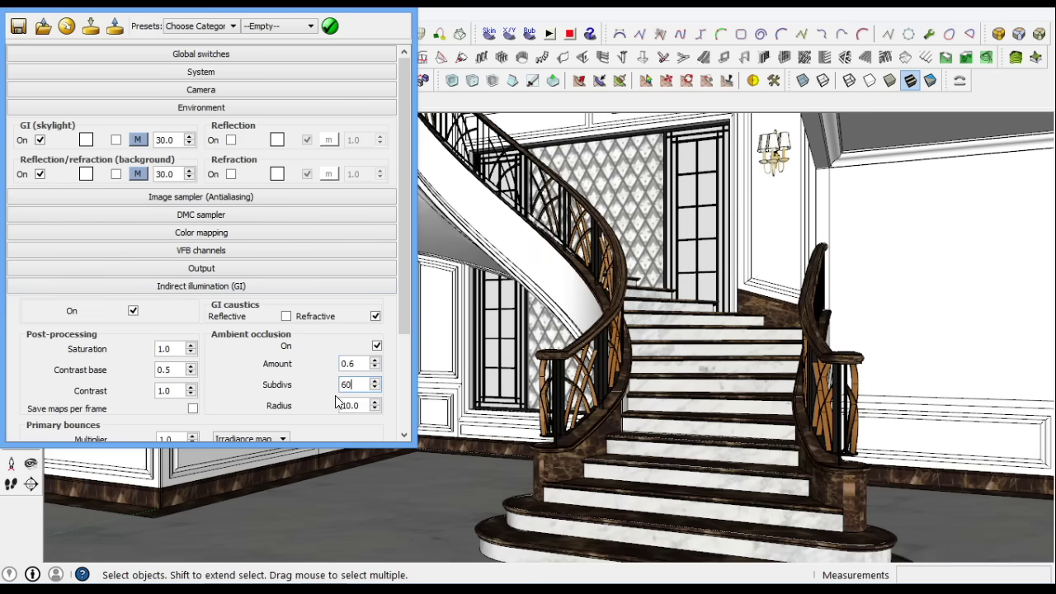
pyautogui.click(229, 286)
pyautogui.click(214, 322)
pyautogui.click(215, 322)
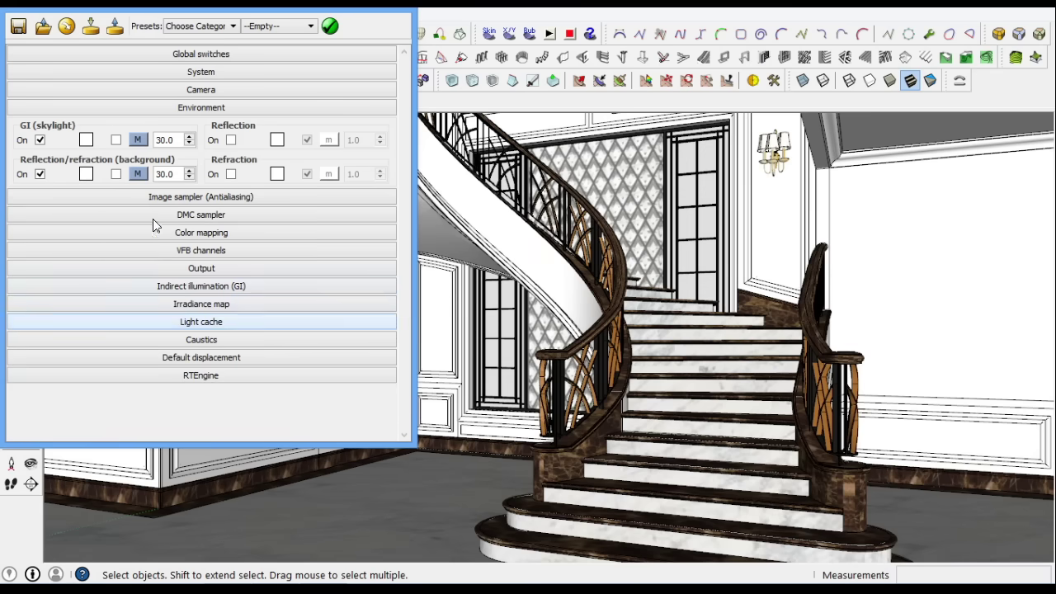
pyautogui.click(172, 114)
pyautogui.click(361, 36)
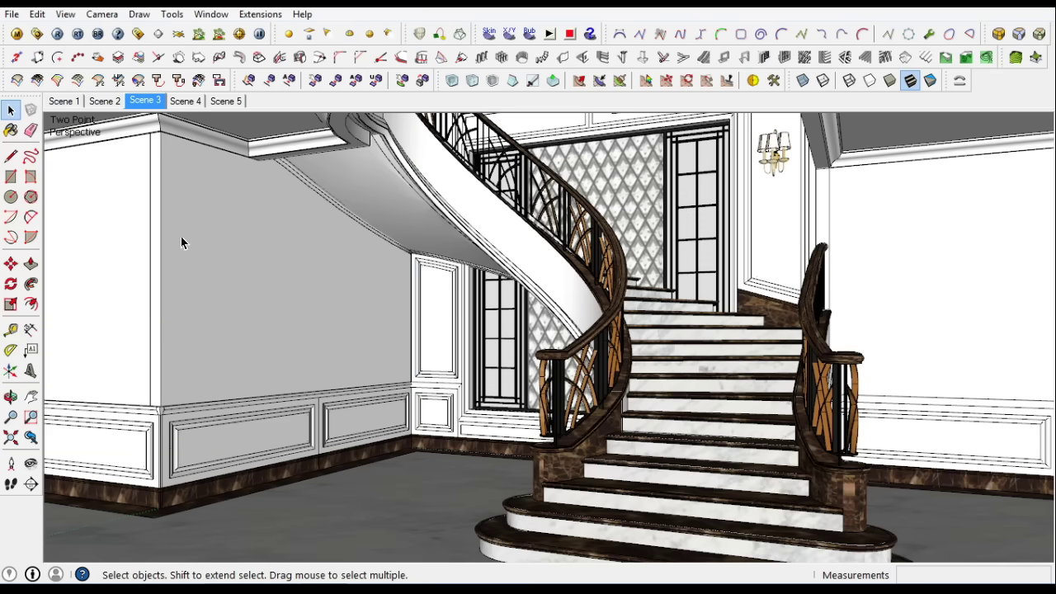
# Render Scene 3 with V-Ray and close the dark result and progress window
pyautogui.click(57, 34)
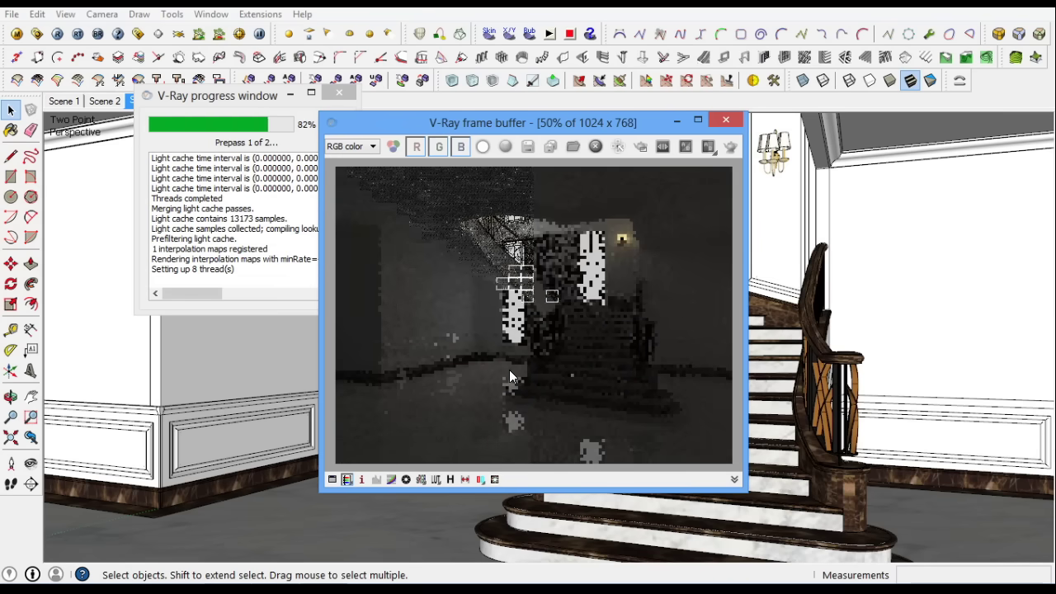
pyautogui.click(721, 120)
pyautogui.click(342, 98)
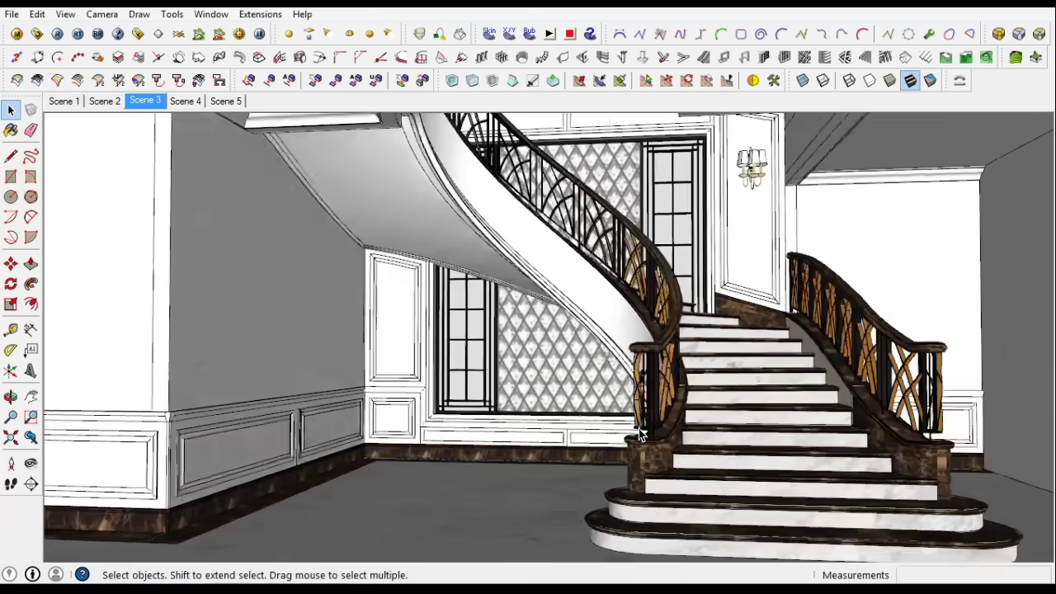
# Inspect the ground- and middle-floor room boxes, then re-render the Scene 3 view
pyautogui.scroll(-2, 576, 330)
pyautogui.scroll(-5, 576, 329)
pyautogui.click(454, 333)
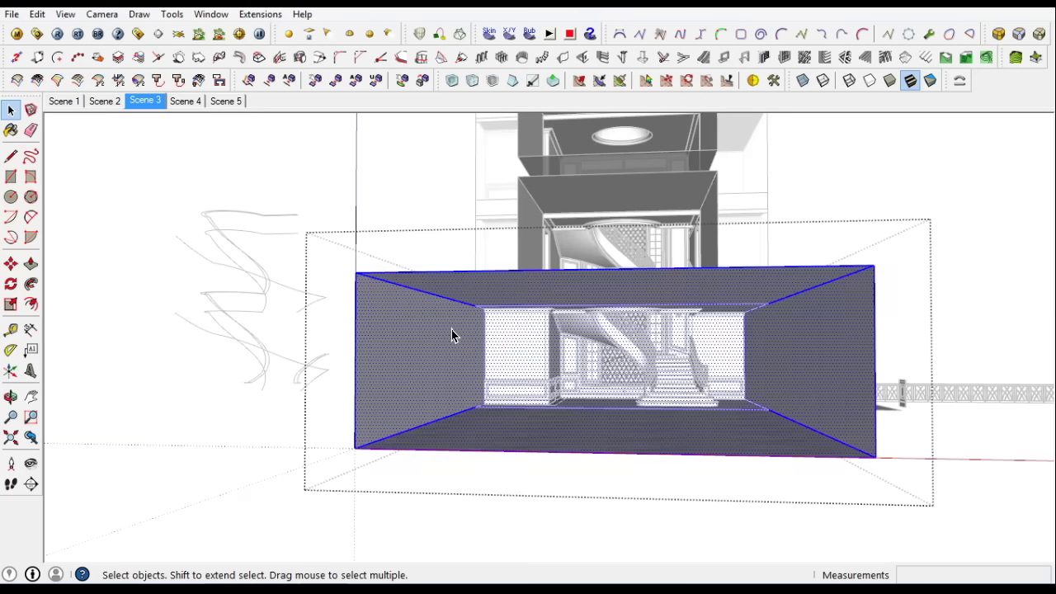
pyautogui.scroll(-5, 581, 396)
pyautogui.click(459, 259)
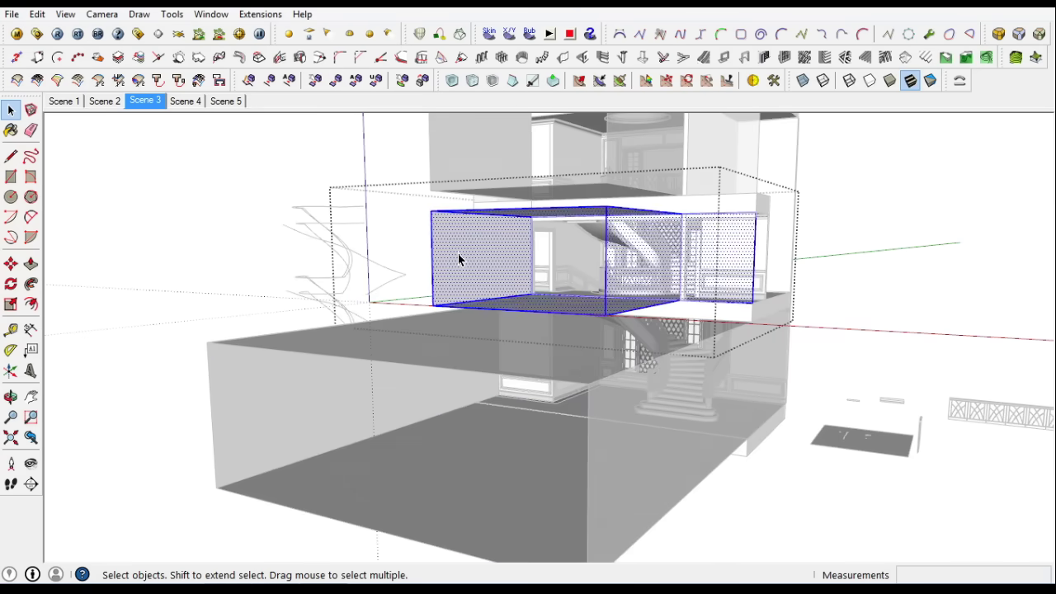
pyautogui.moveTo(460, 259); pyautogui.dragTo(484, 311, button='middle')
pyautogui.click(144, 101)
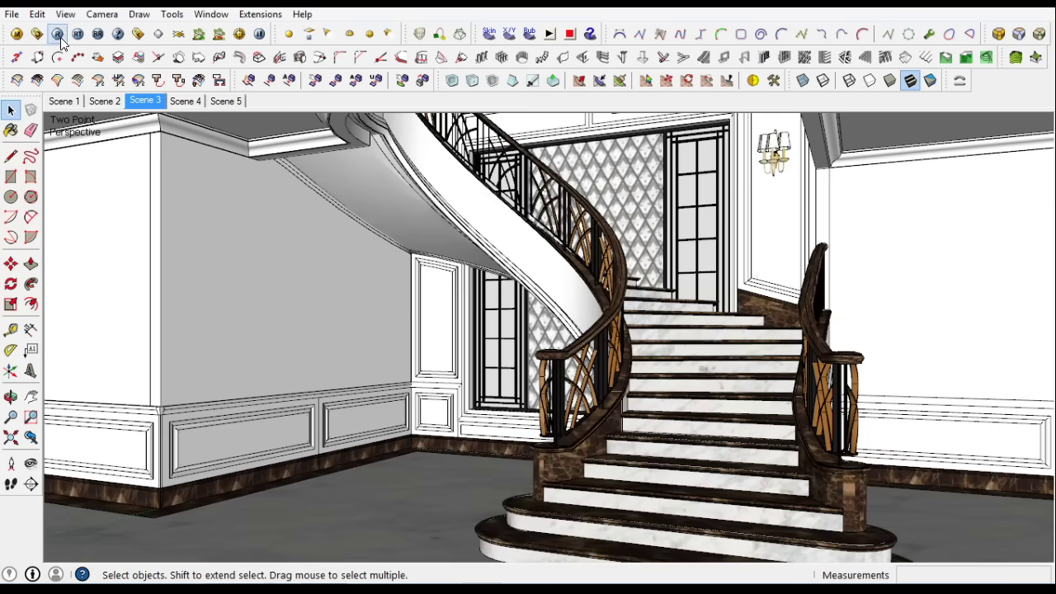
pyautogui.click(57, 33)
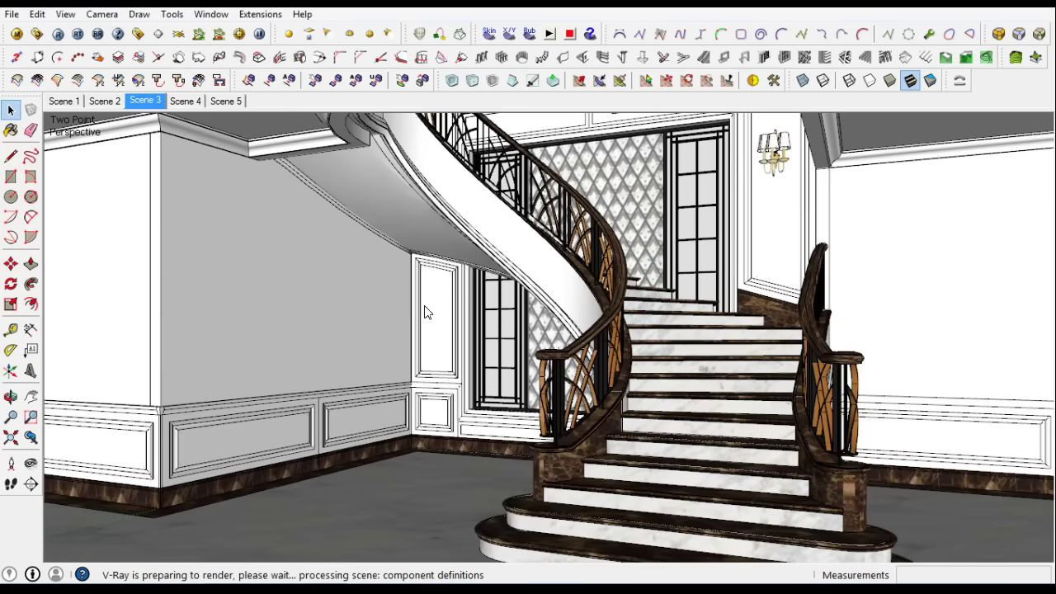